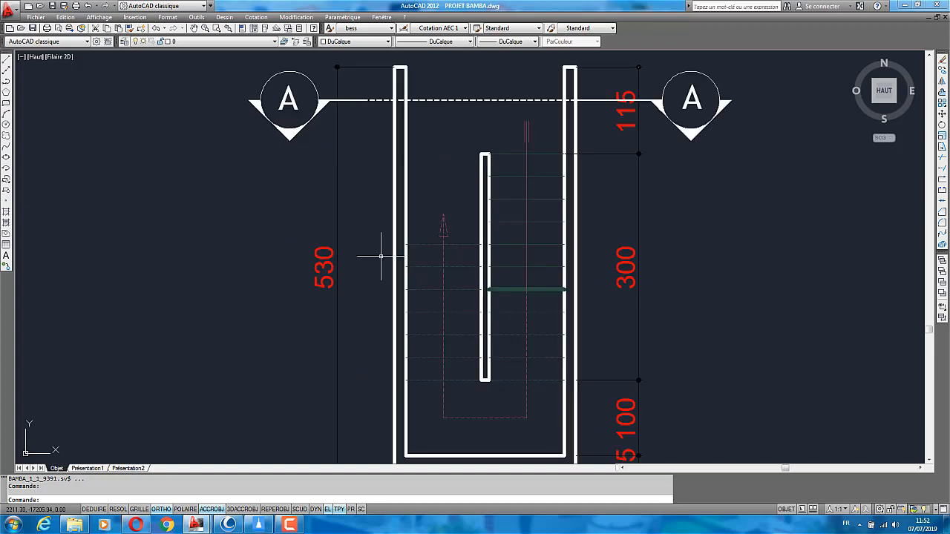
# Examine the U-shaped staircase plan, including its overall size, wall thicknesses, flight length and landing dimensions
pyautogui.scroll(-2, 479, 295)
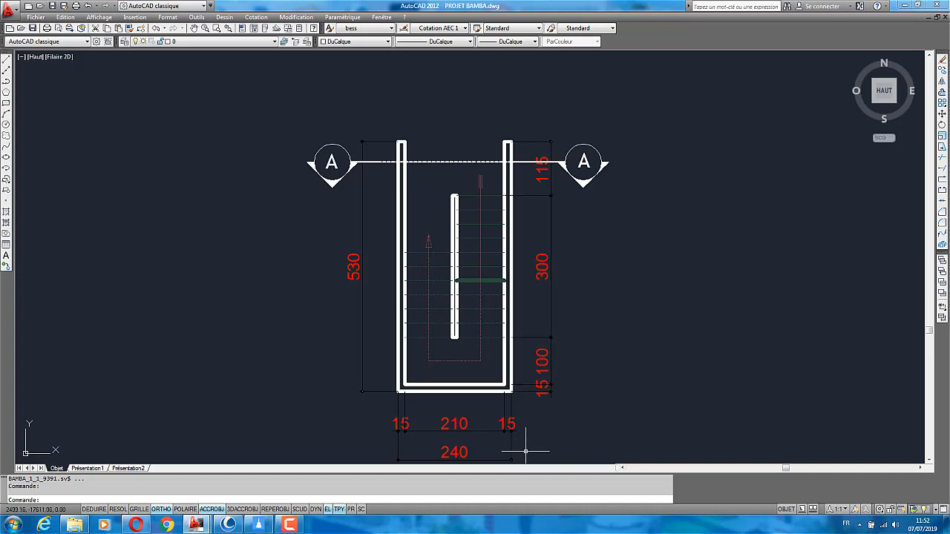
pyautogui.scroll(2, 483, 404)
pyautogui.scroll(-3, 481, 401)
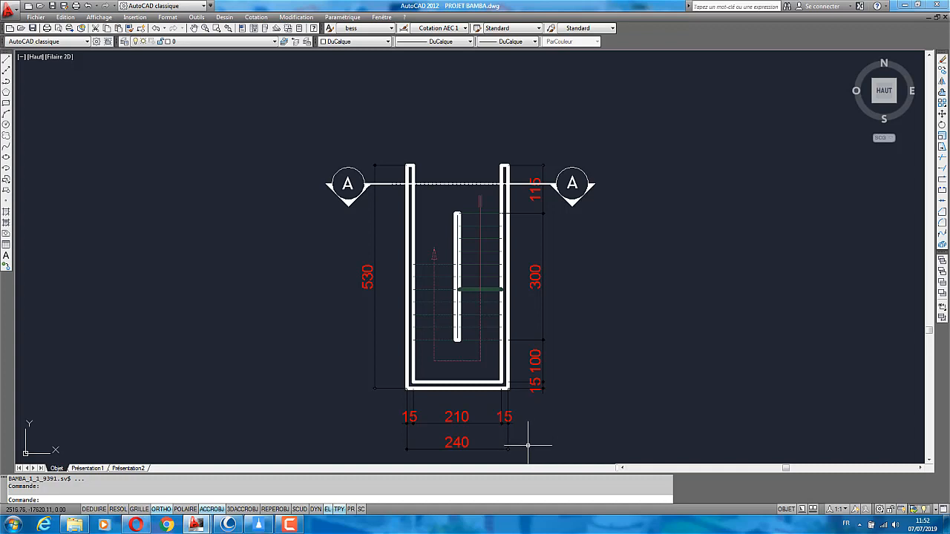
pyautogui.scroll(4, 455, 455)
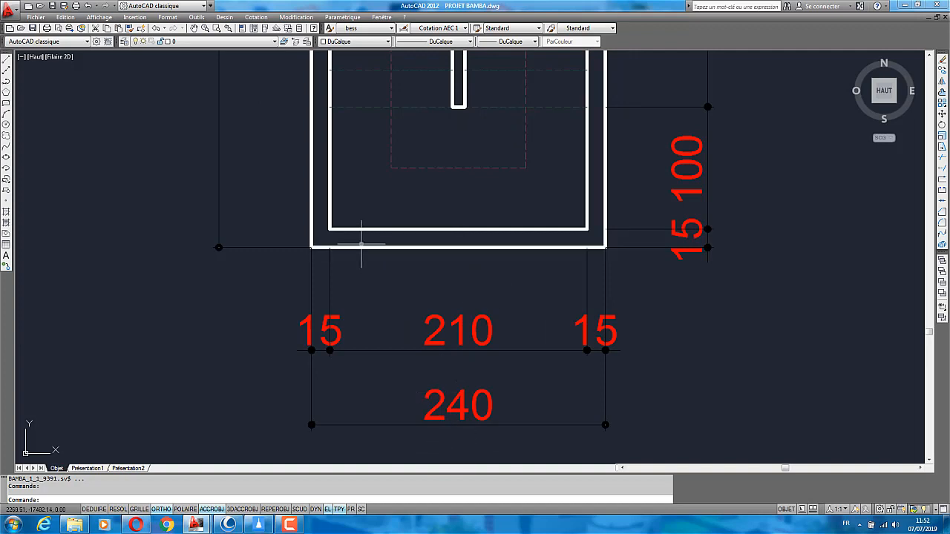
pyautogui.scroll(-2, 405, 402)
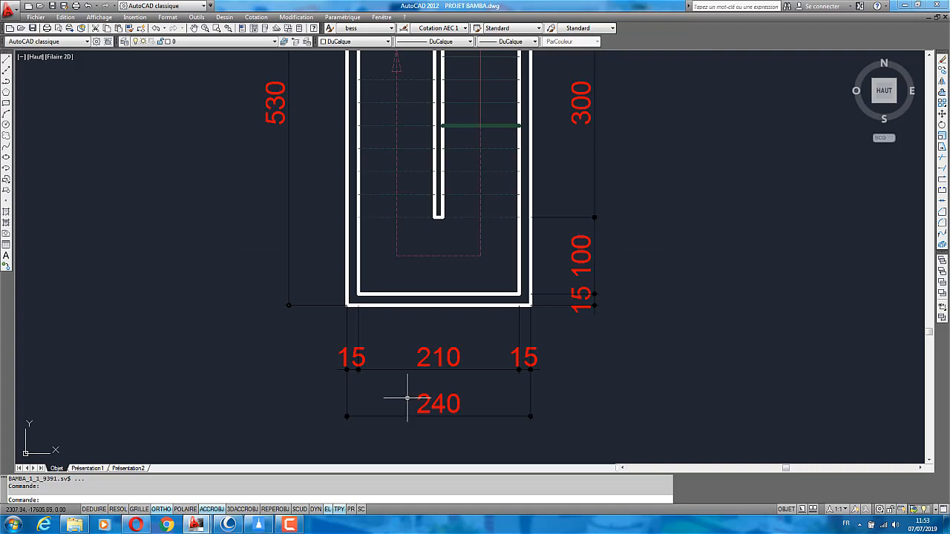
pyautogui.scroll(-2, 407, 399)
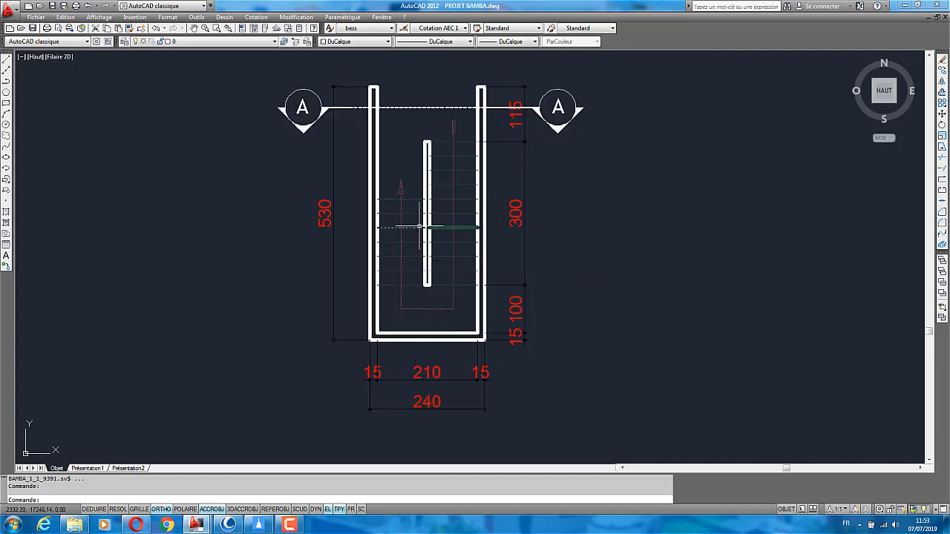
pyautogui.scroll(1, 415, 230)
pyautogui.scroll(-2, 405, 244)
pyautogui.scroll(2, 481, 280)
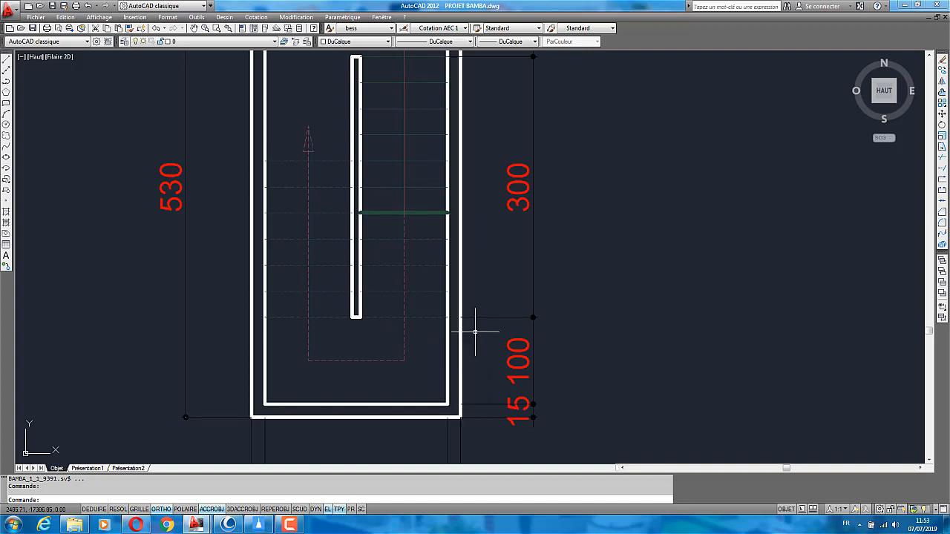
pyautogui.scroll(-3, 448, 395)
pyautogui.scroll(1, 448, 395)
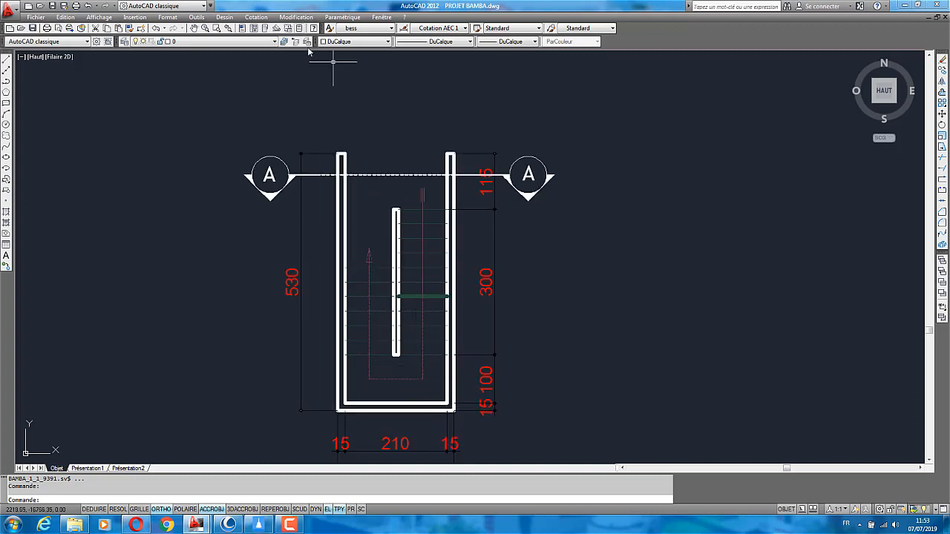
# Add a linear dimension for the central wall's thickness, placed just below the wall's lower end
pyautogui.click(256, 17)
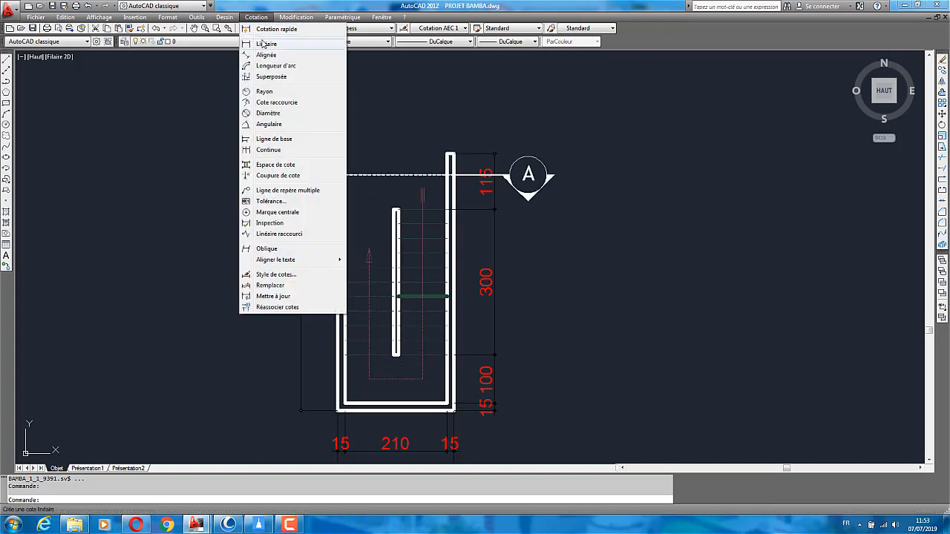
pyautogui.click(275, 42)
pyautogui.scroll(2, 385, 377)
pyautogui.scroll(2, 375, 361)
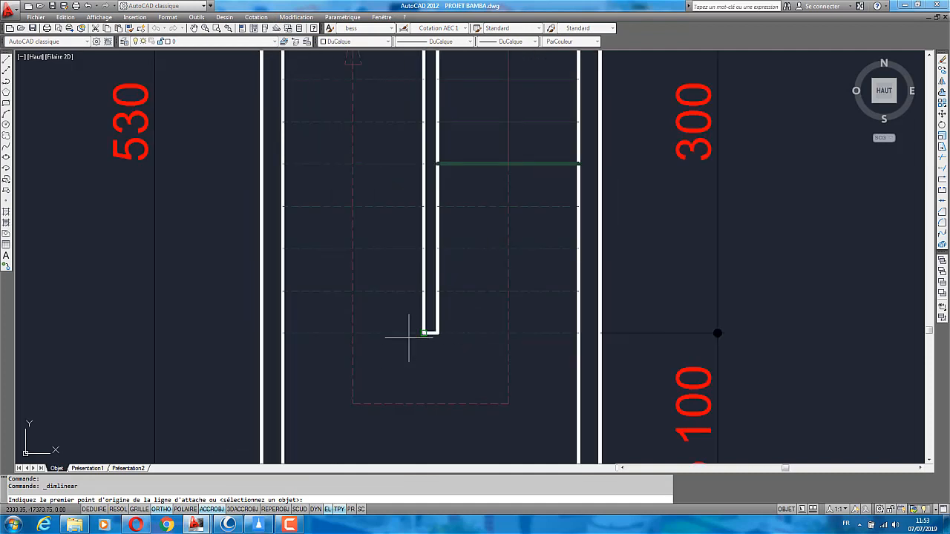
pyautogui.click(424, 333)
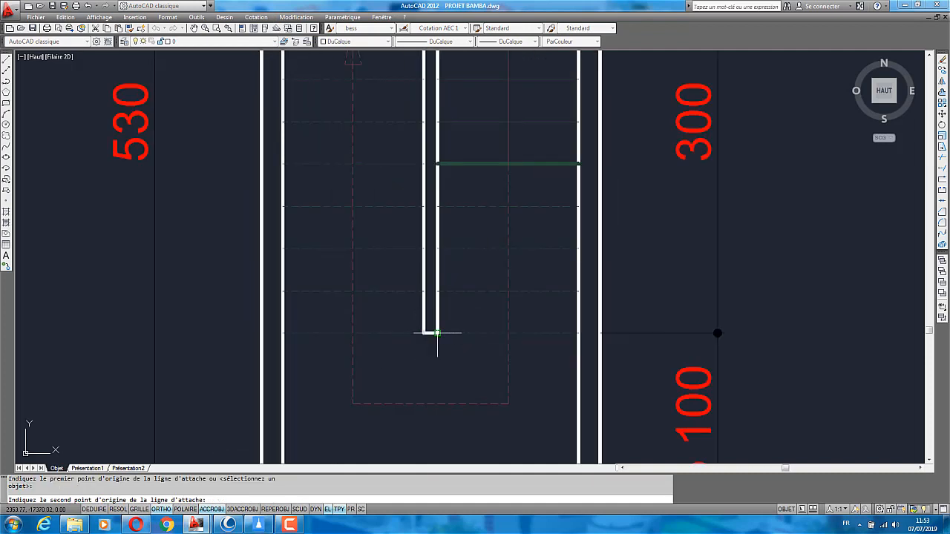
pyautogui.click(437, 333)
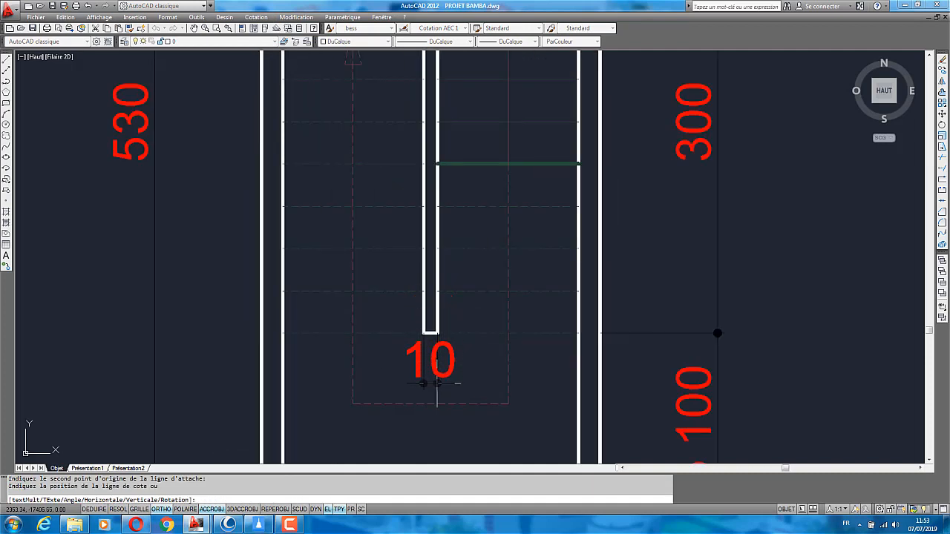
pyautogui.scroll(-2, 441, 388)
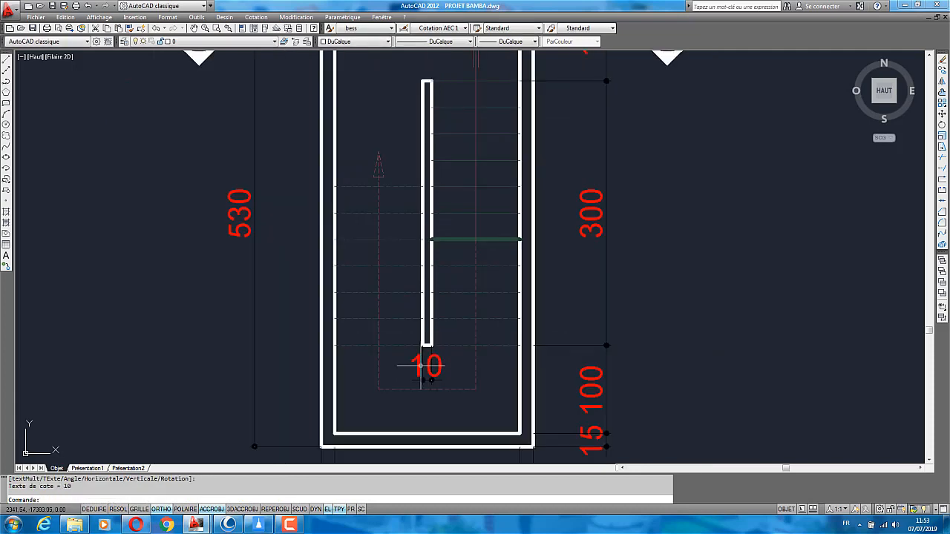
pyautogui.click(439, 364)
# Erase the thickness dimension placed below the central wall
pyautogui.scroll(-1, 440, 365)
pyautogui.scroll(2, 443, 362)
pyautogui.click(443, 362)
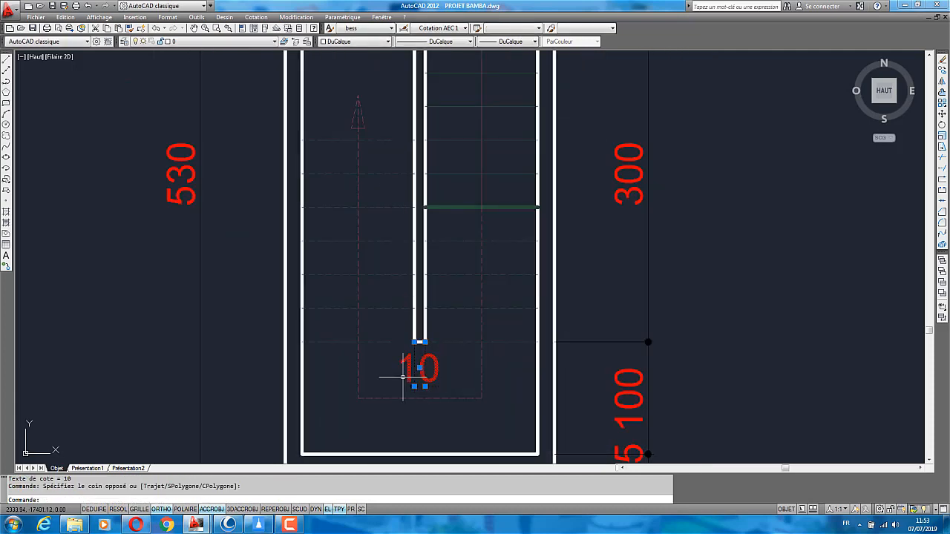
pyautogui.rightClick(403, 378)
pyautogui.click(429, 198)
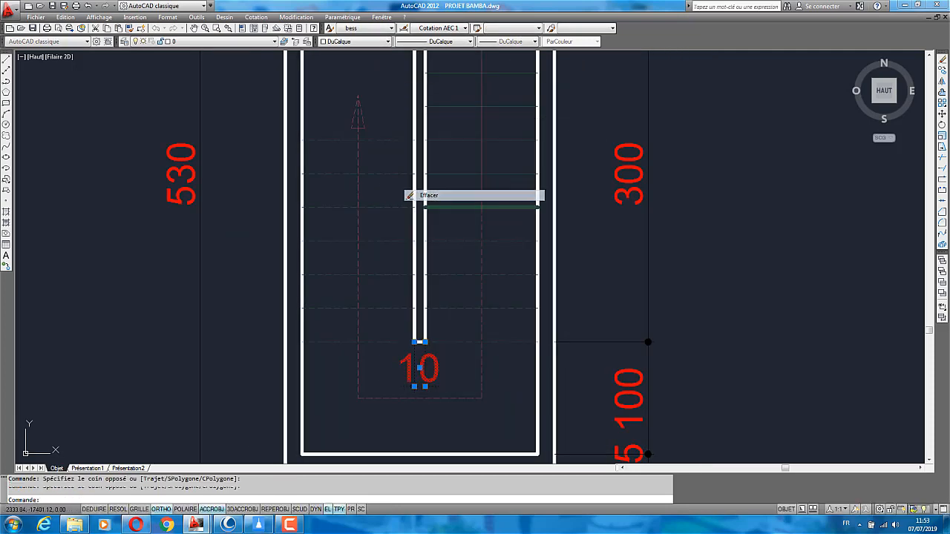
# Add a linear dimension for the left flight's width, from the central wall's upper end to the left wall's inner face
pyautogui.click(256, 17)
pyautogui.click(265, 41)
pyautogui.scroll(-2, 350, 167)
pyautogui.scroll(2, 343, 90)
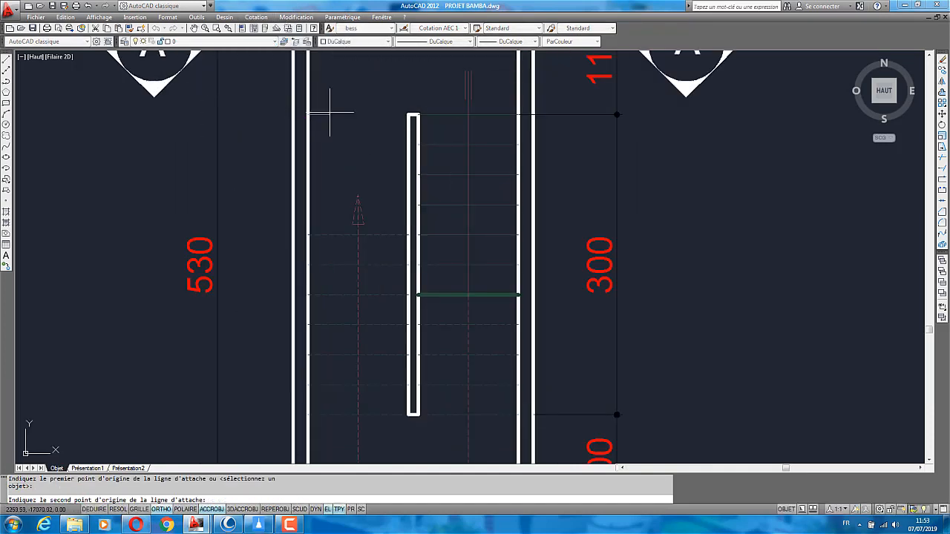
pyautogui.click(414, 115)
pyautogui.click(308, 115)
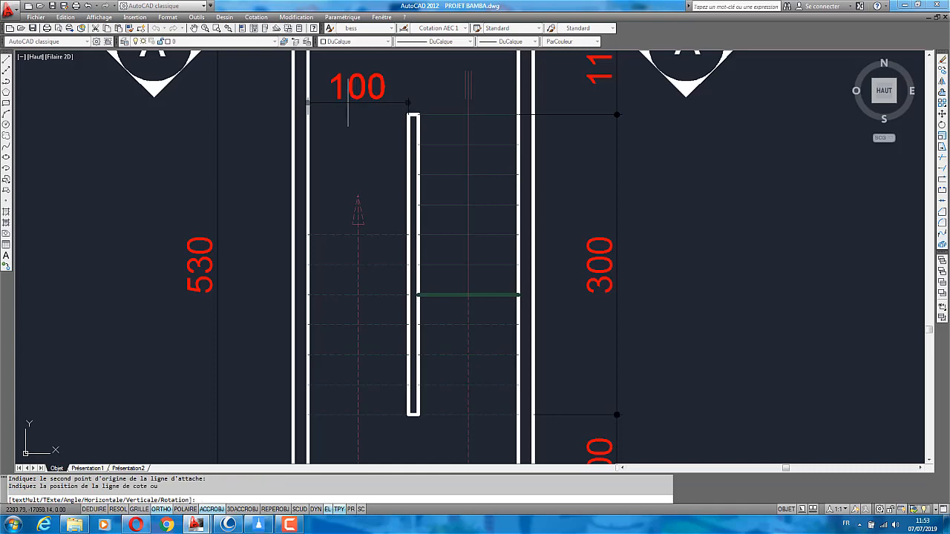
pyautogui.scroll(-3, 377, 134)
pyautogui.scroll(5, 364, 130)
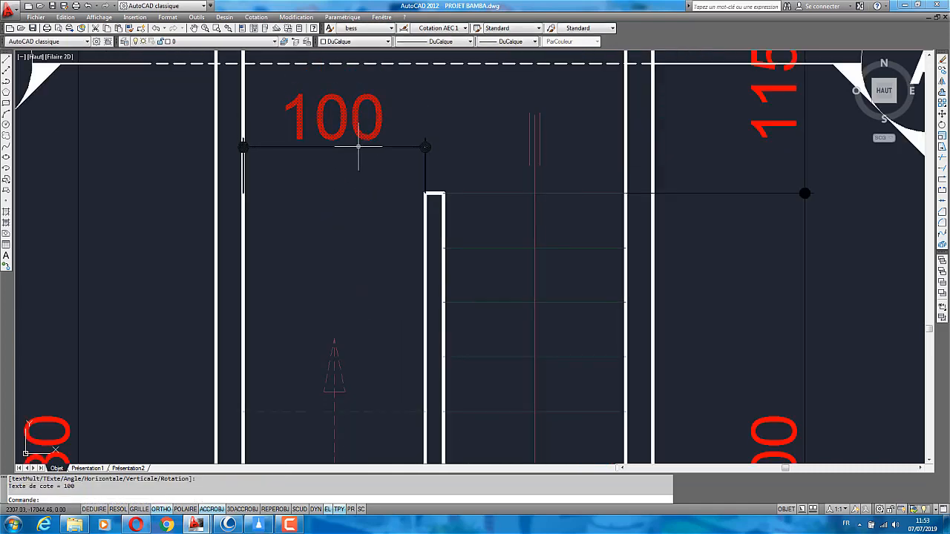
pyautogui.click(361, 147)
# Add a linear dimension for the central wall's thickness at its upper end, in line with the left flight's width dimension
pyautogui.click(256, 16)
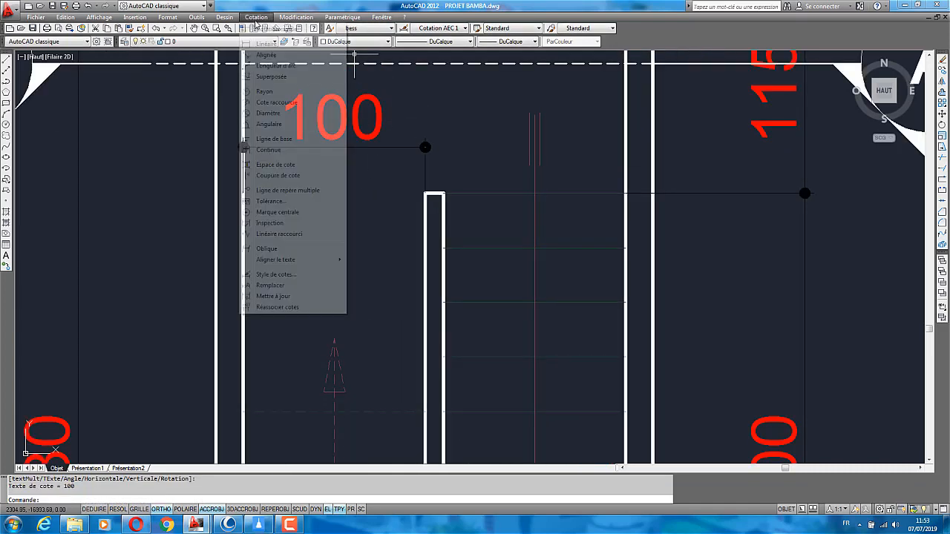
pyautogui.click(267, 45)
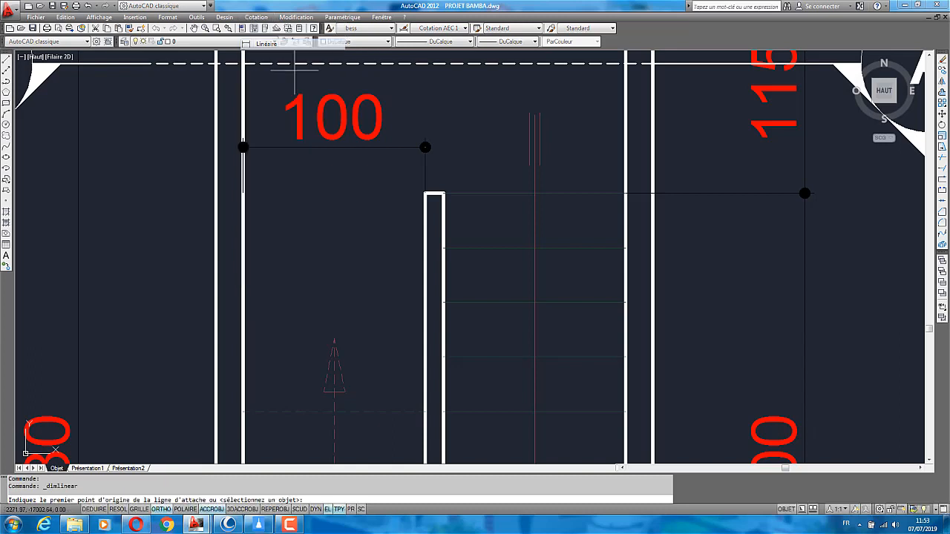
pyautogui.click(425, 194)
pyautogui.click(443, 194)
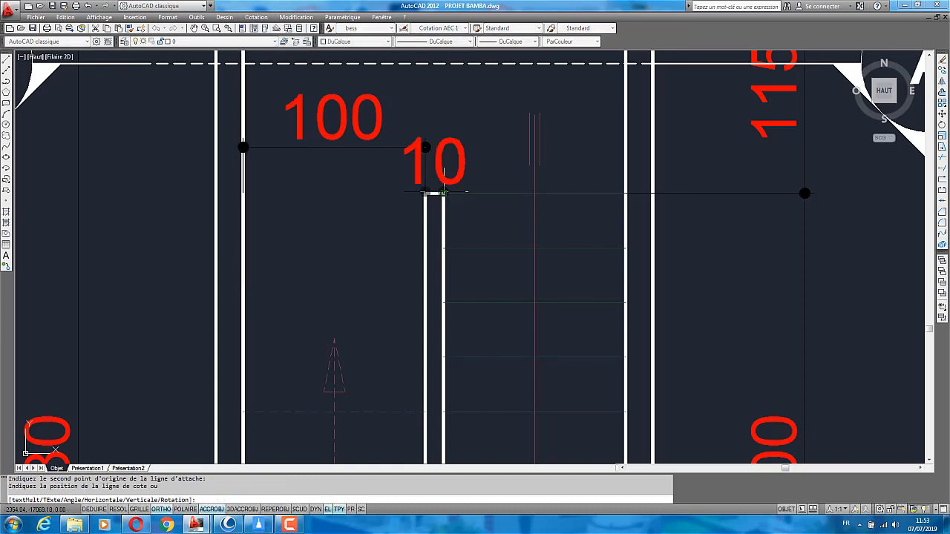
pyautogui.click(424, 144)
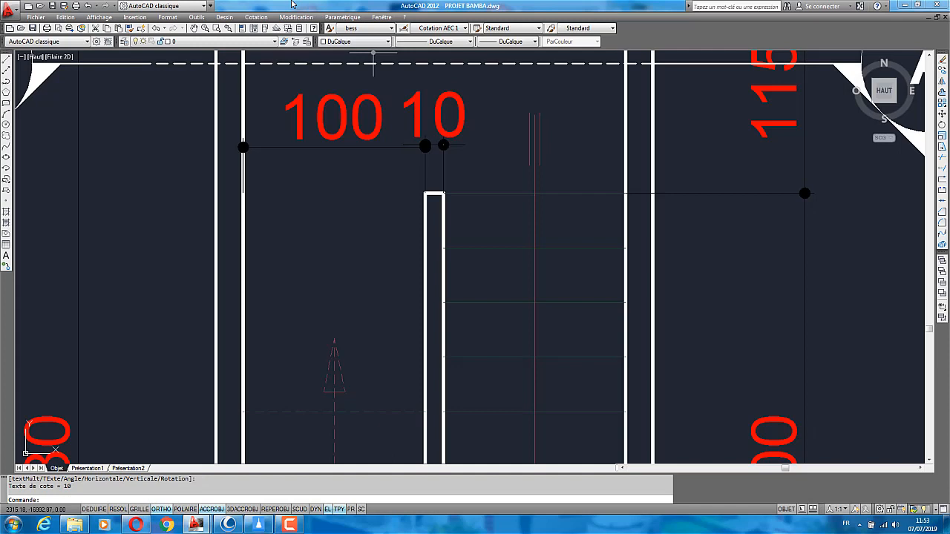
# Continue the dimension chain from the central wall to the right wall's inner face, covering the right flight's width
pyautogui.click(257, 16)
pyautogui.click(277, 151)
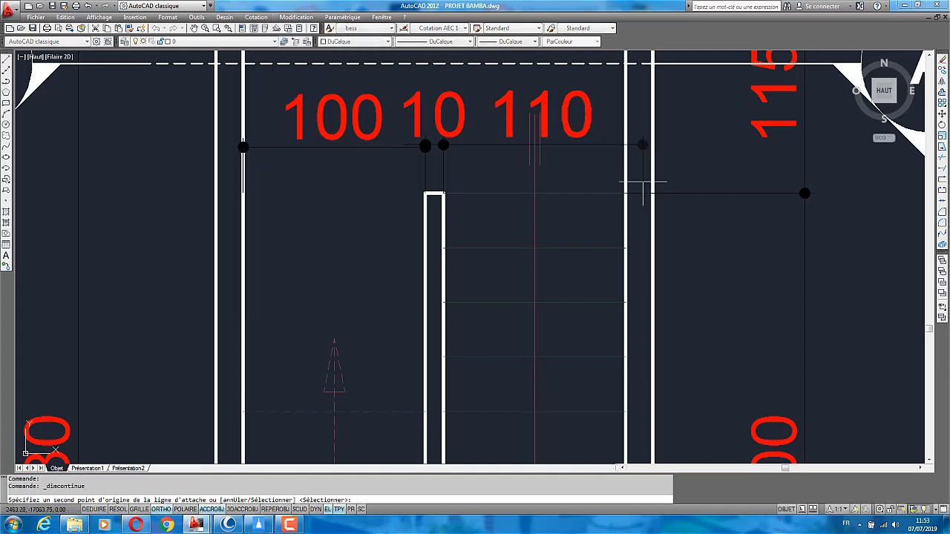
pyautogui.click(626, 194)
pyautogui.rightClick(512, 159)
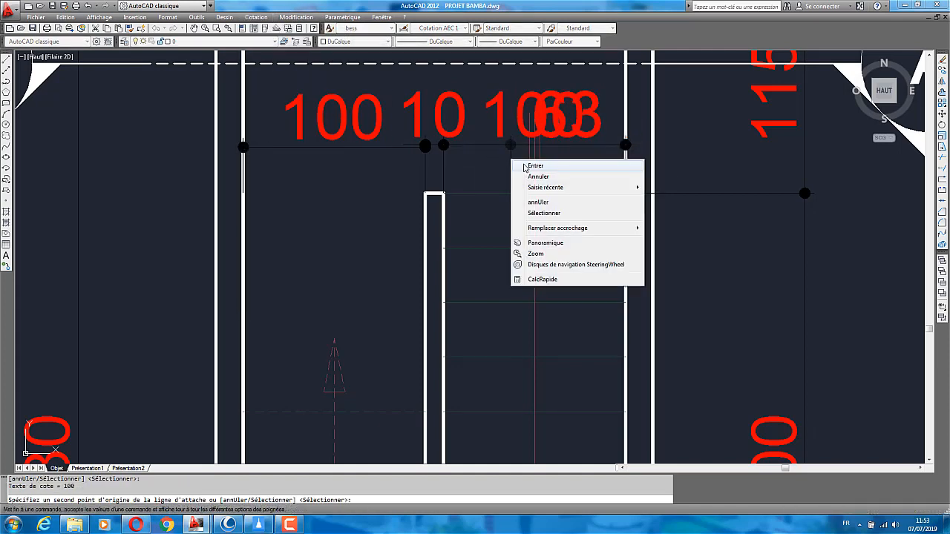
pyautogui.click(529, 165)
pyautogui.scroll(-5, 445, 210)
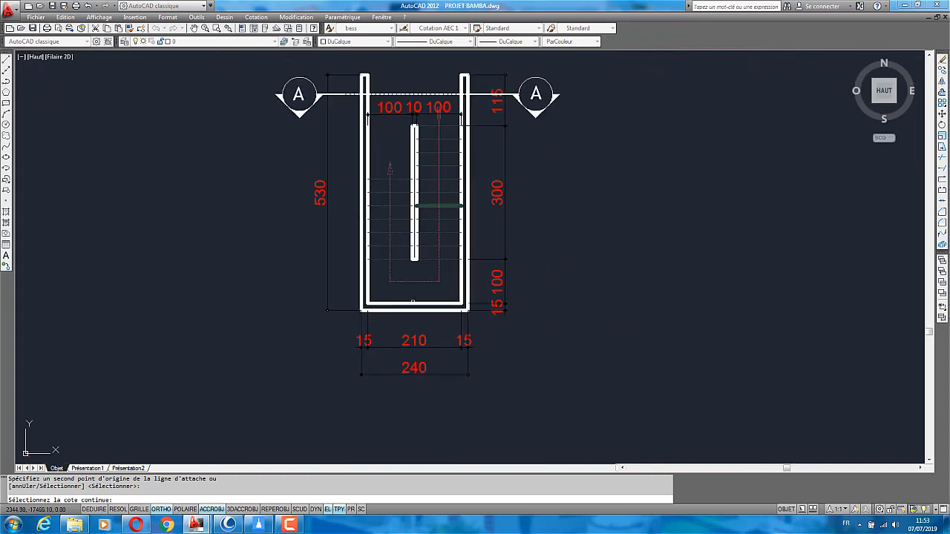
pyautogui.scroll(3, 405, 363)
pyautogui.scroll(-3, 399, 375)
pyautogui.scroll(1, 402, 354)
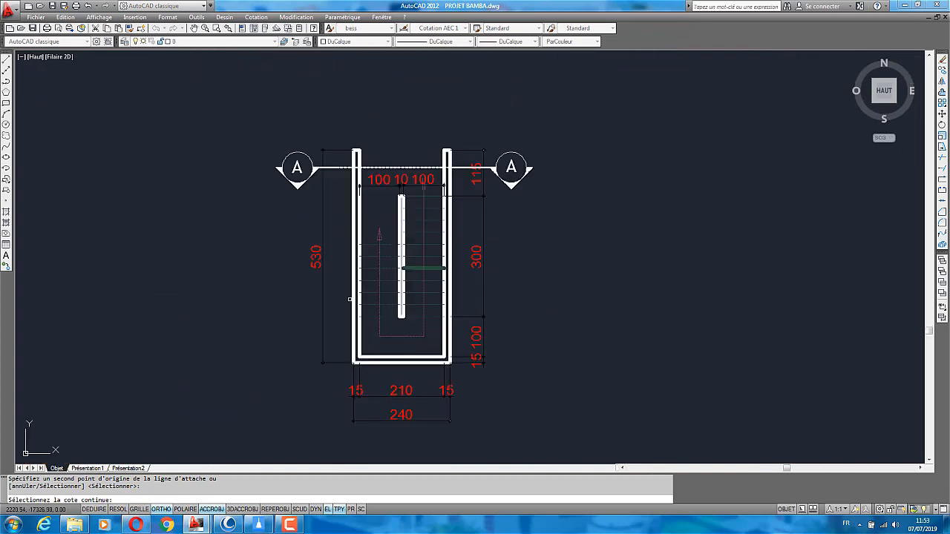
pyautogui.press('Escape')
# Erase the three chained dimensions above the central wall
pyautogui.scroll(2, 391, 183)
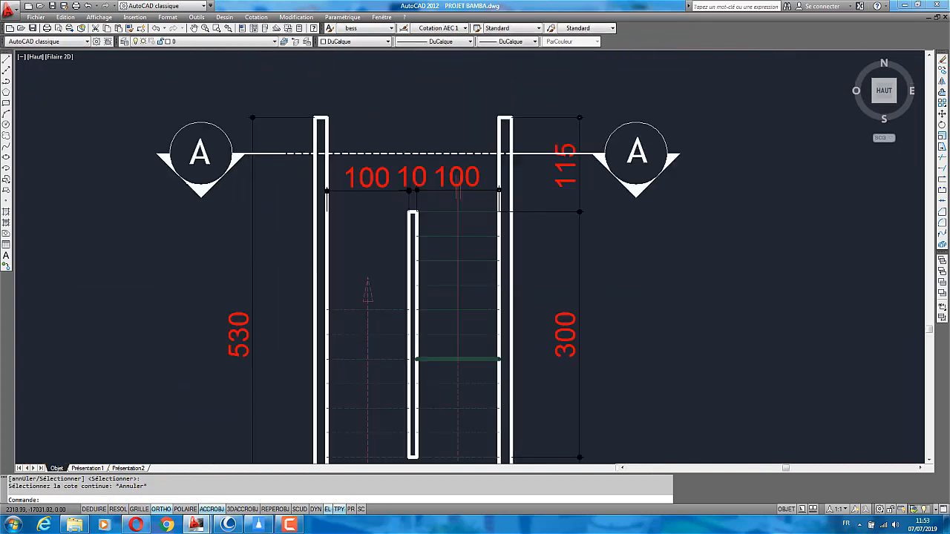
pyautogui.scroll(2, 398, 184)
pyautogui.click(448, 210)
pyautogui.click(414, 193)
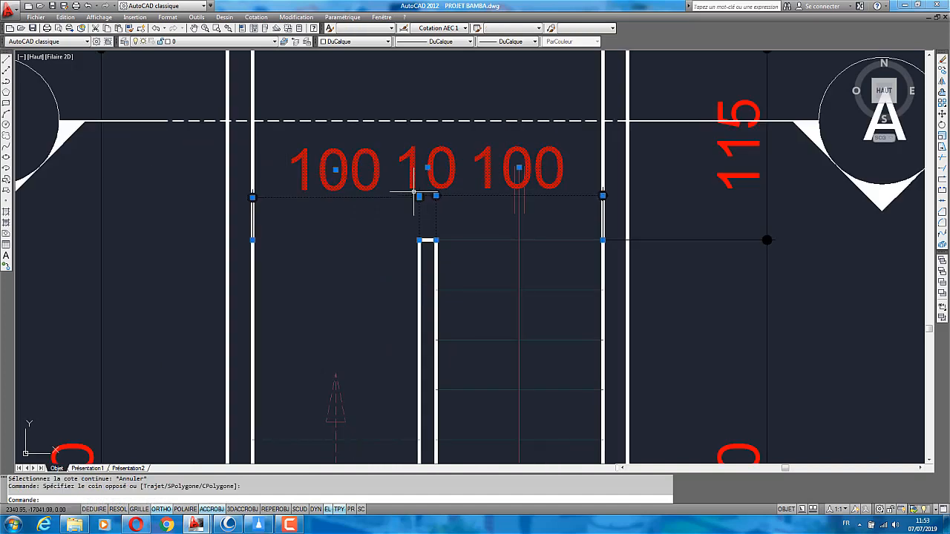
pyautogui.press('Delete')
# Examine the A-A section line, the outer walls and the walking line along the stair flights
pyautogui.scroll(-3, 421, 213)
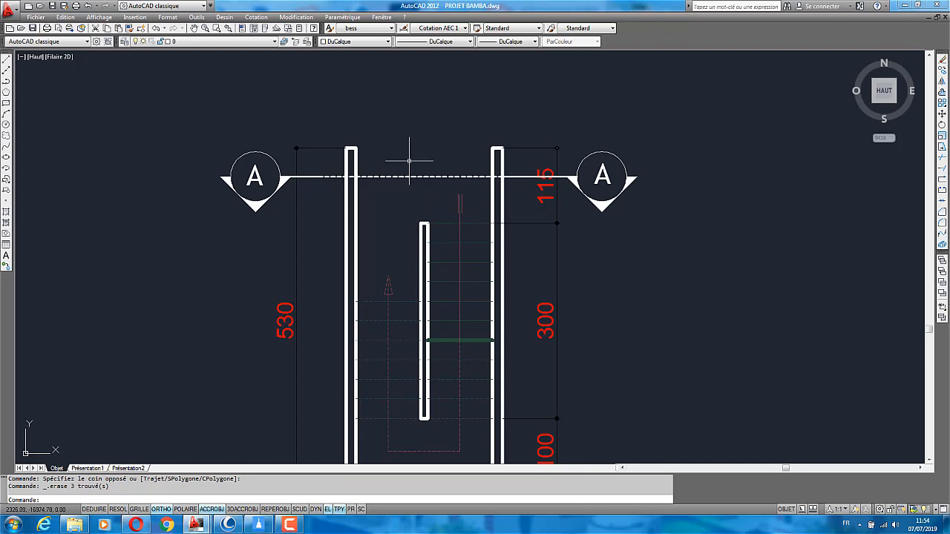
pyautogui.scroll(-2, 409, 160)
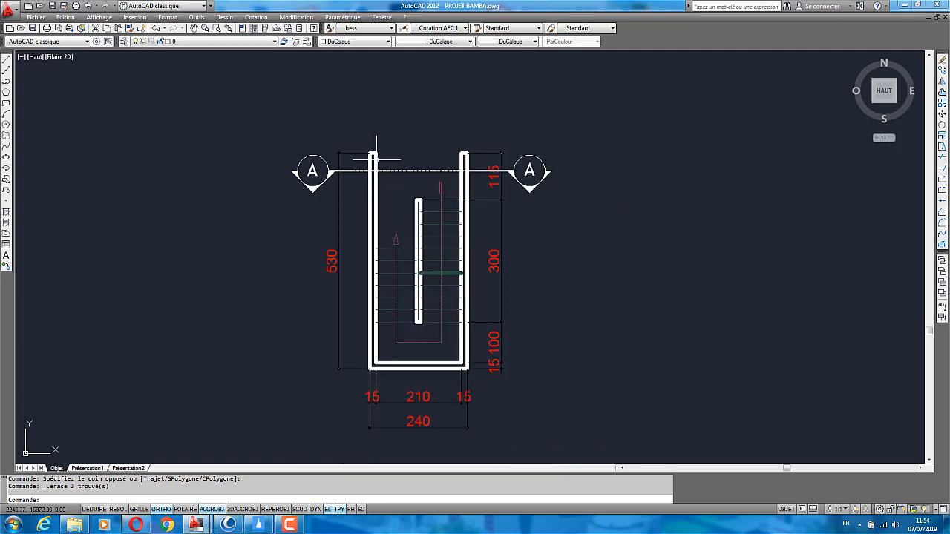
pyautogui.scroll(2, 376, 159)
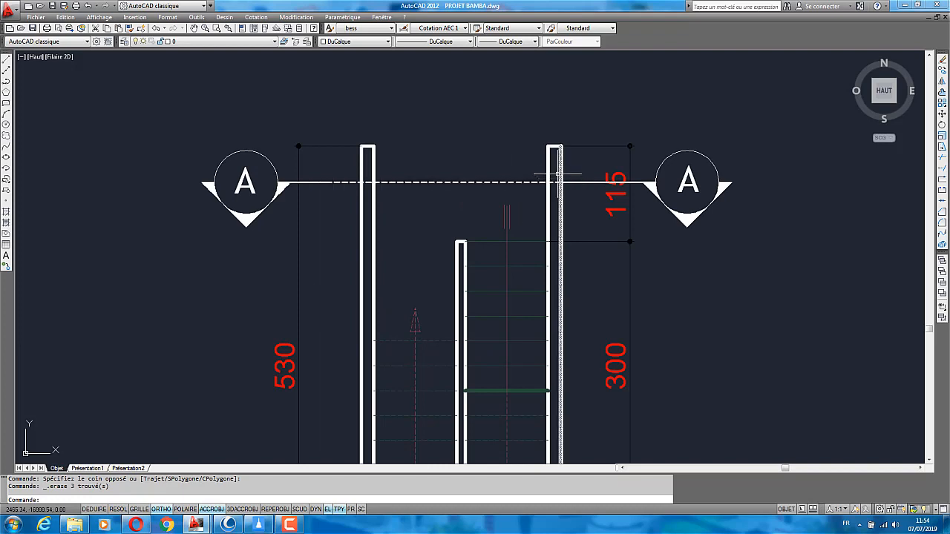
pyautogui.scroll(-1, 522, 144)
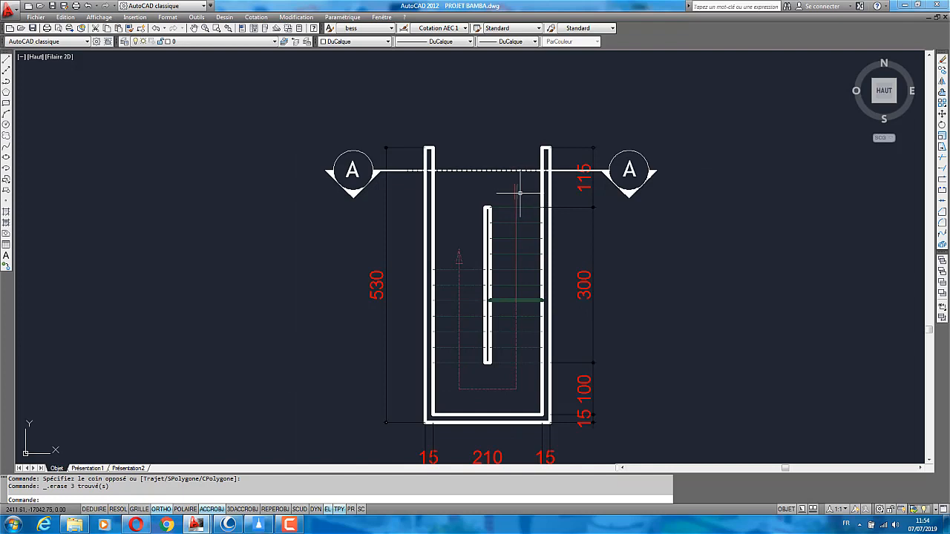
pyautogui.scroll(2, 540, 256)
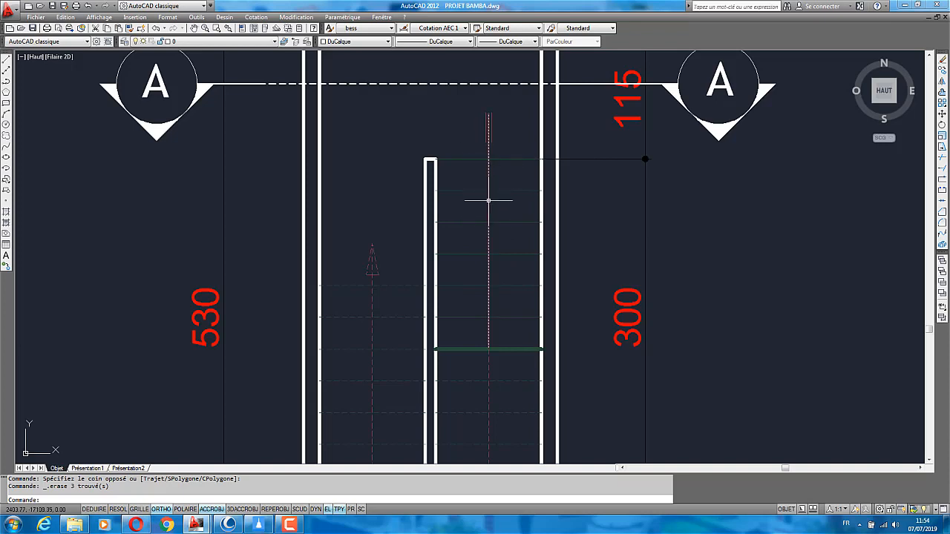
pyautogui.scroll(-2, 488, 215)
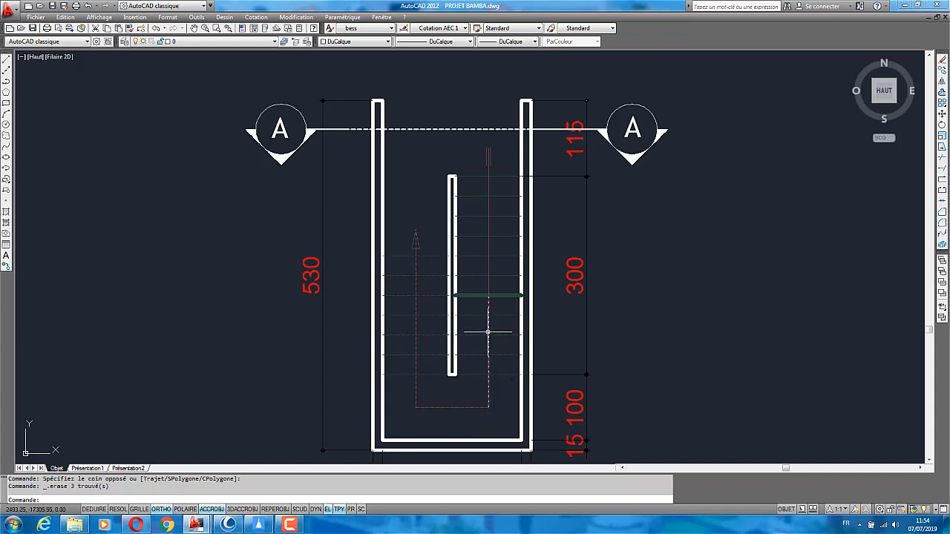
# Measure the depth of the right flight's uppermost tread with a linear dimension, then cancel before placing it
pyautogui.scroll(1, 491, 261)
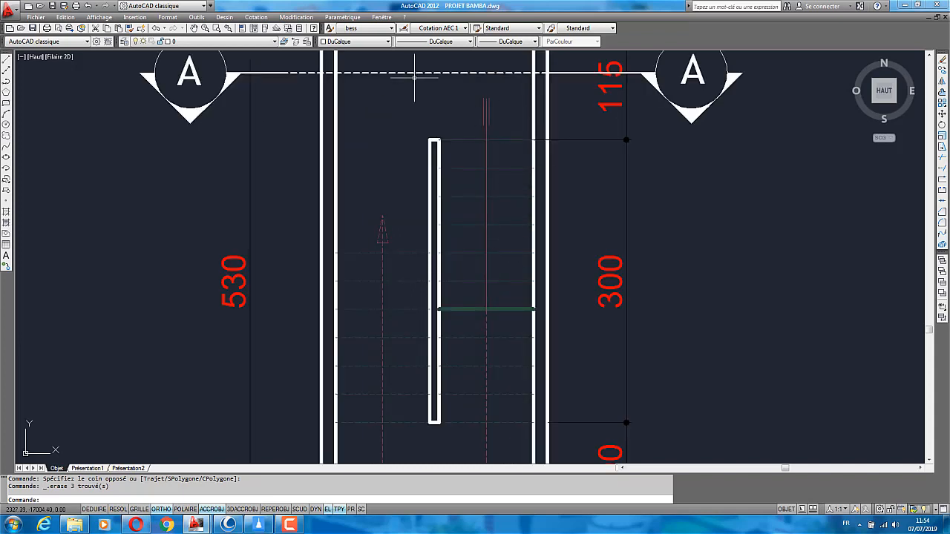
pyautogui.click(256, 17)
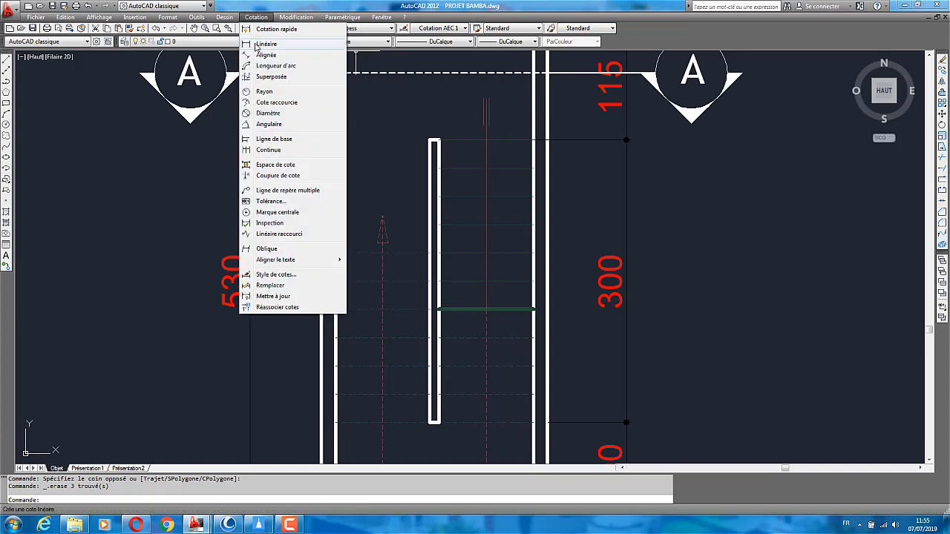
pyautogui.click(269, 41)
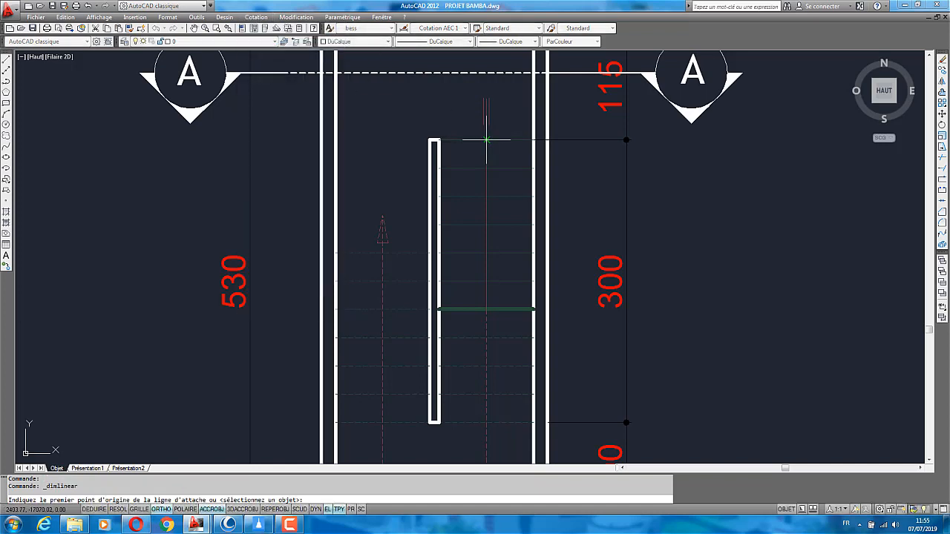
pyautogui.click(486, 139)
pyautogui.click(487, 168)
pyautogui.rightClick(471, 150)
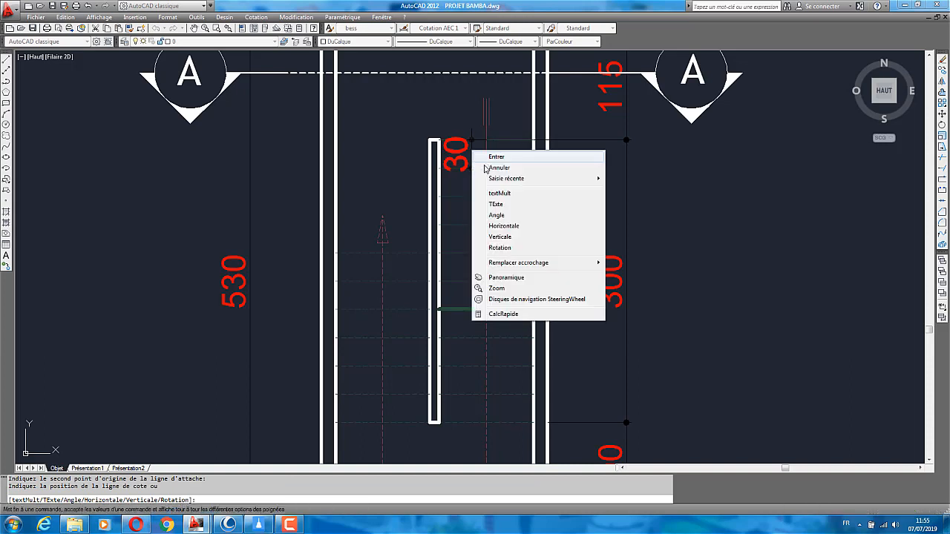
pyautogui.click(486, 169)
# Add the multiline text "2H+G=60" in the empty area below the staircase plan
pyautogui.scroll(-8, 431, 247)
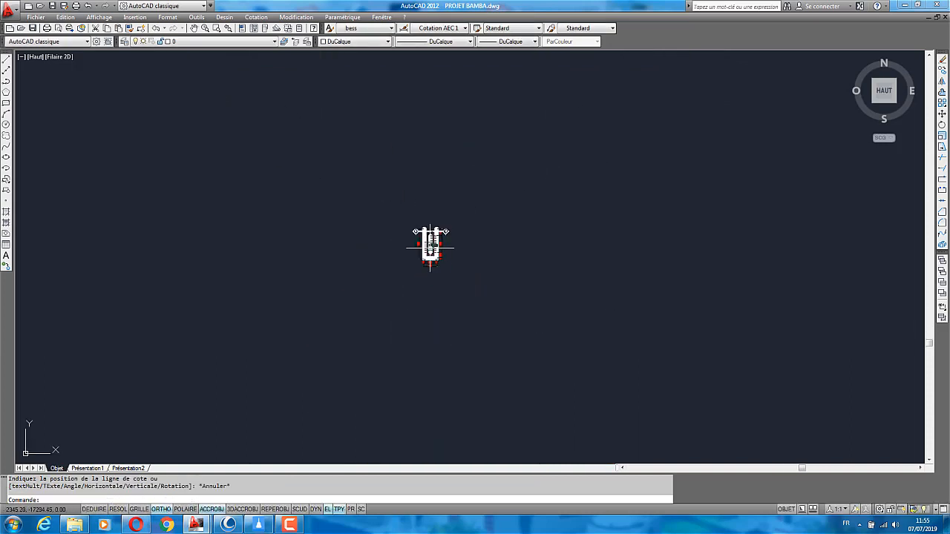
pyautogui.scroll(-3, 431, 247)
pyautogui.scroll(3, 438, 249)
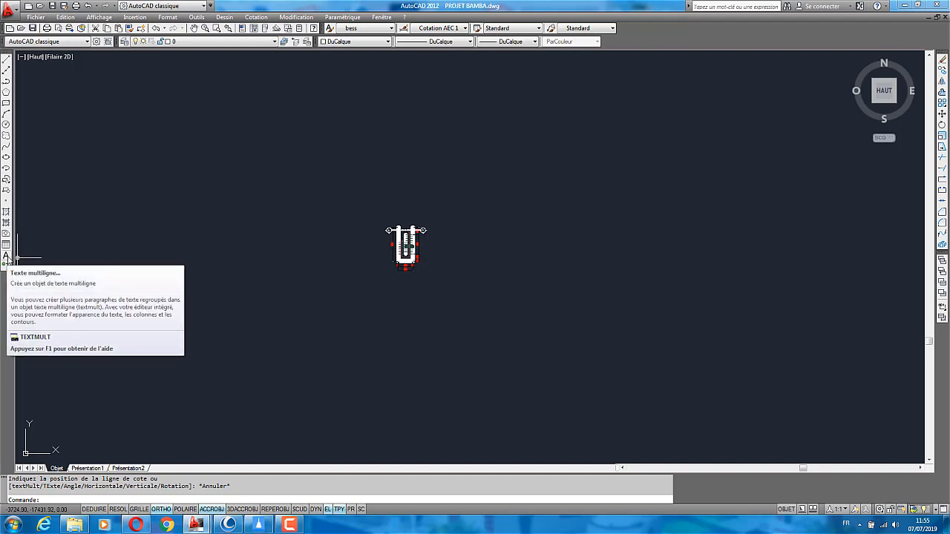
pyautogui.click(6, 257)
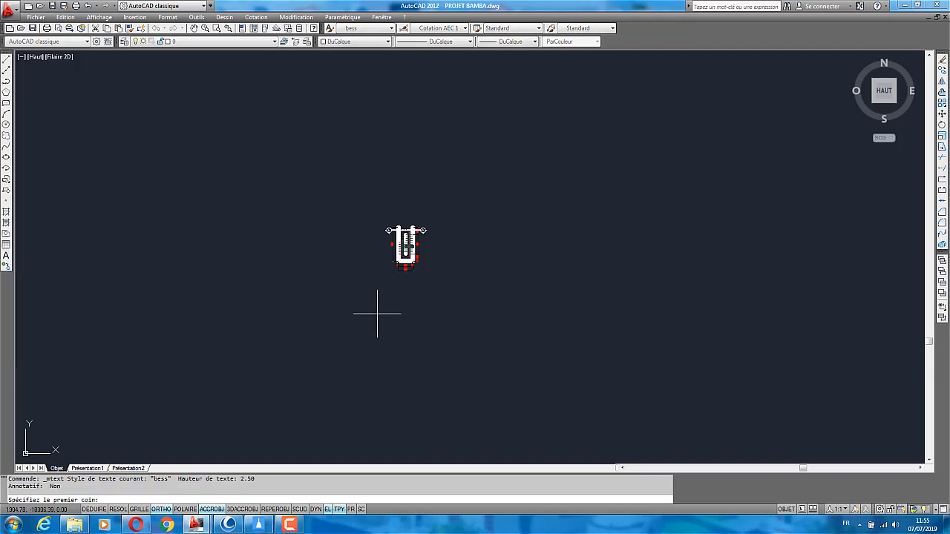
pyautogui.scroll(3, 378, 314)
pyautogui.click(459, 278)
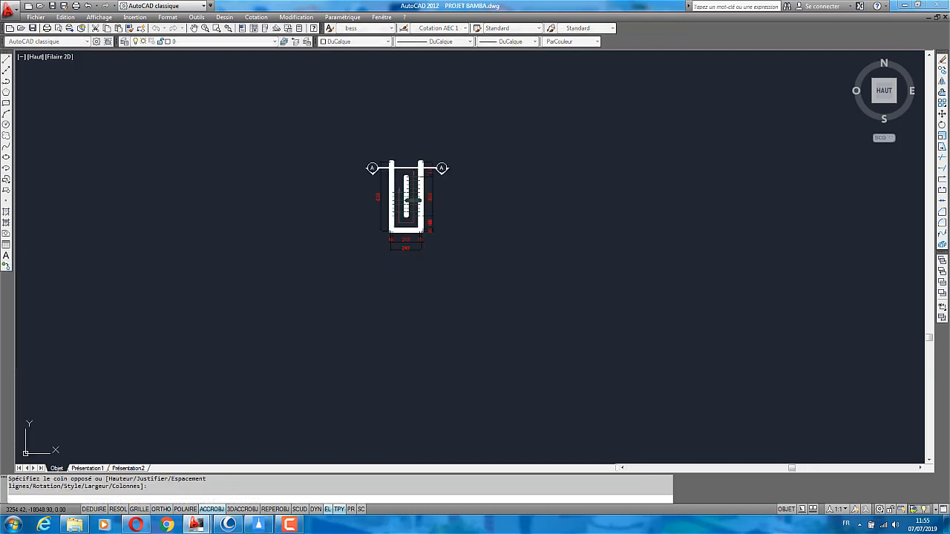
pyautogui.click(479, 279)
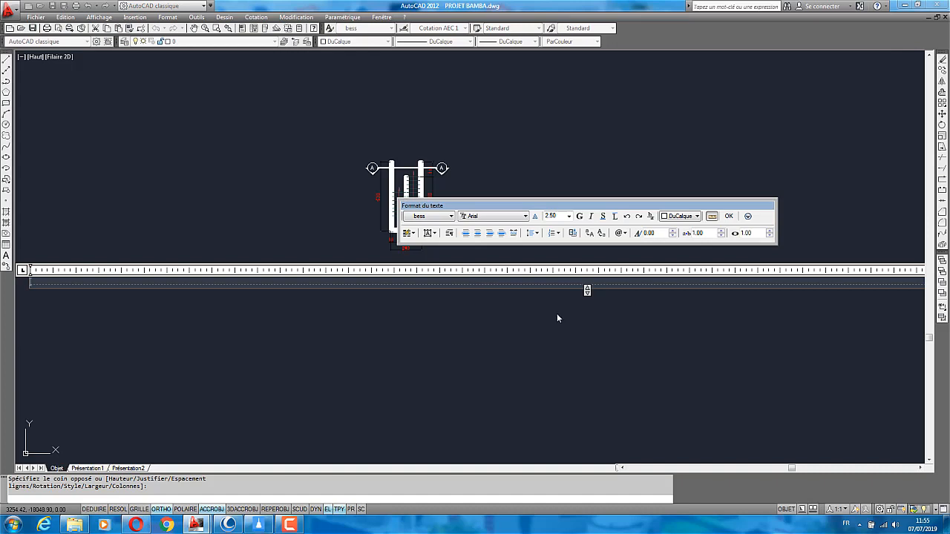
pyautogui.scroll(-3, 483, 314)
pyautogui.scroll(3, 382, 307)
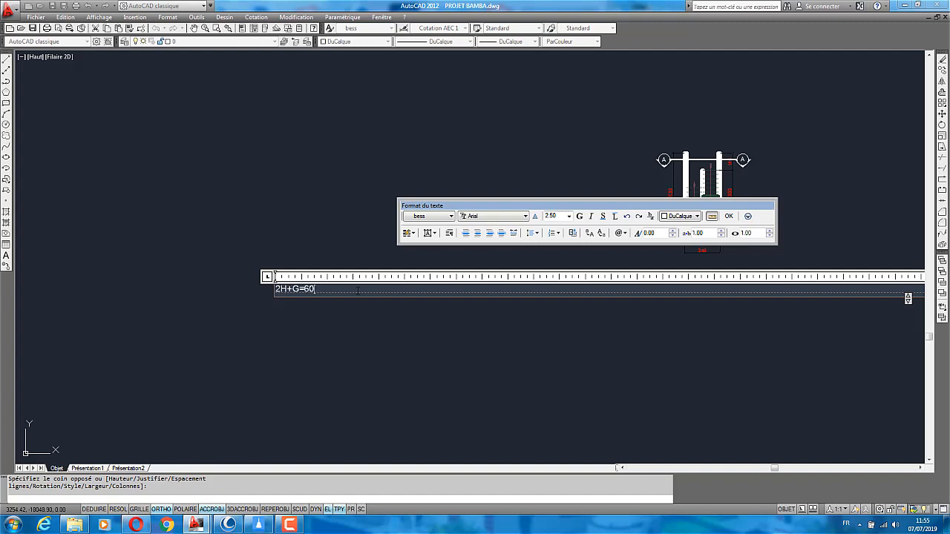
pyautogui.click(349, 354)
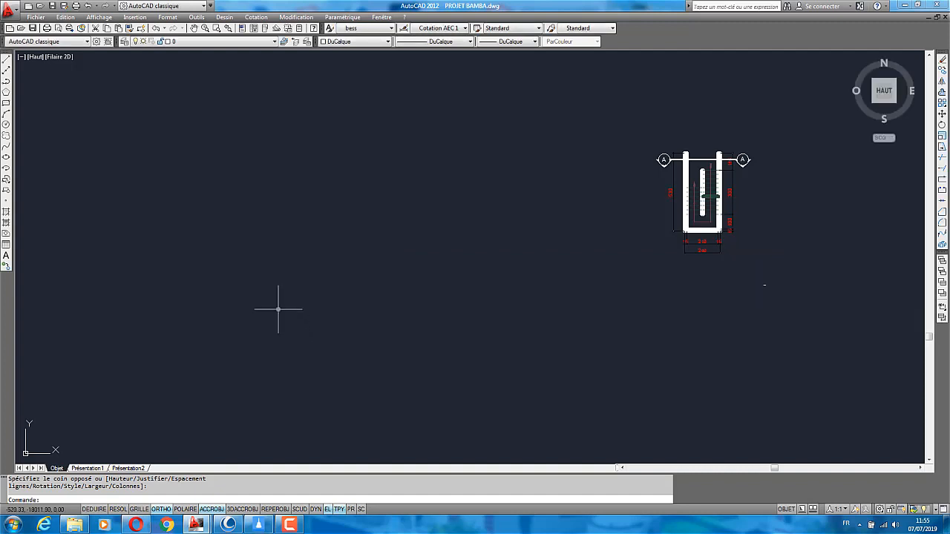
# Set the text height of the 2H+G=60 formula to 25
pyautogui.scroll(-5, 380, 289)
pyautogui.scroll(2, 380, 289)
pyautogui.click(519, 340)
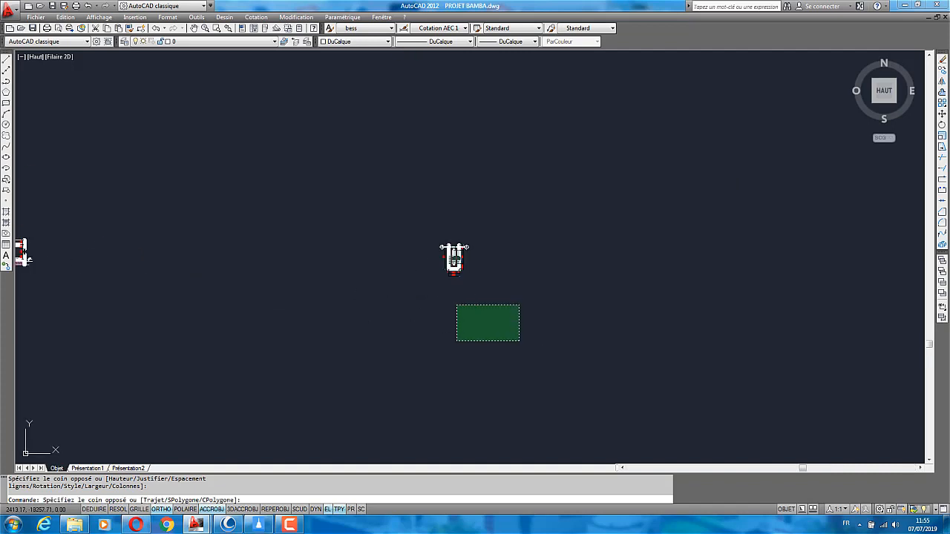
pyautogui.scroll(6, 446, 300)
pyautogui.scroll(2, 623, 230)
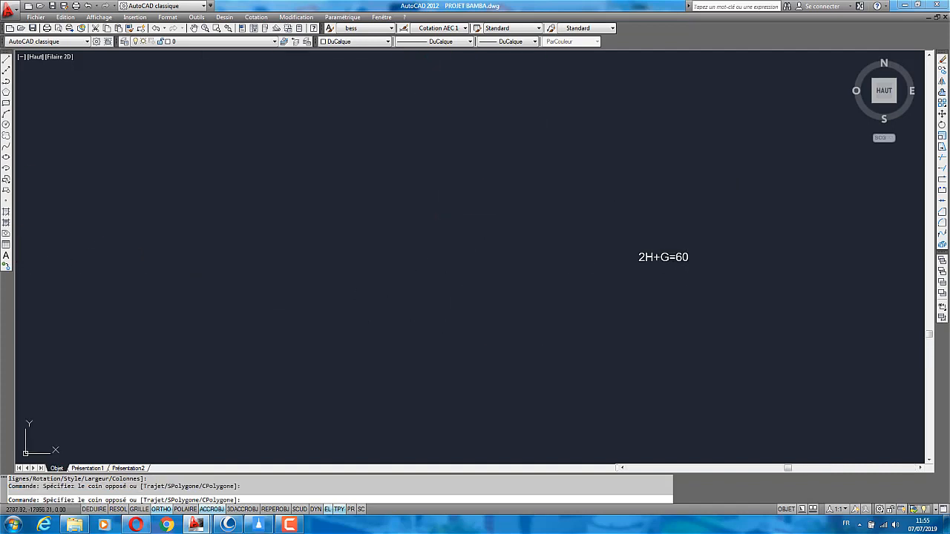
pyautogui.click(677, 255)
pyautogui.rightClick(679, 255)
pyautogui.click(703, 276)
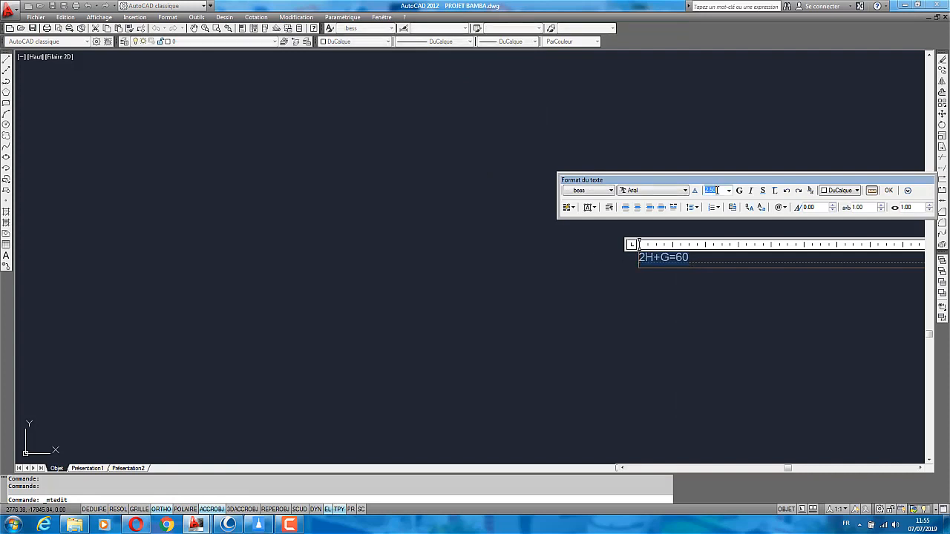
pyautogui.click(889, 190)
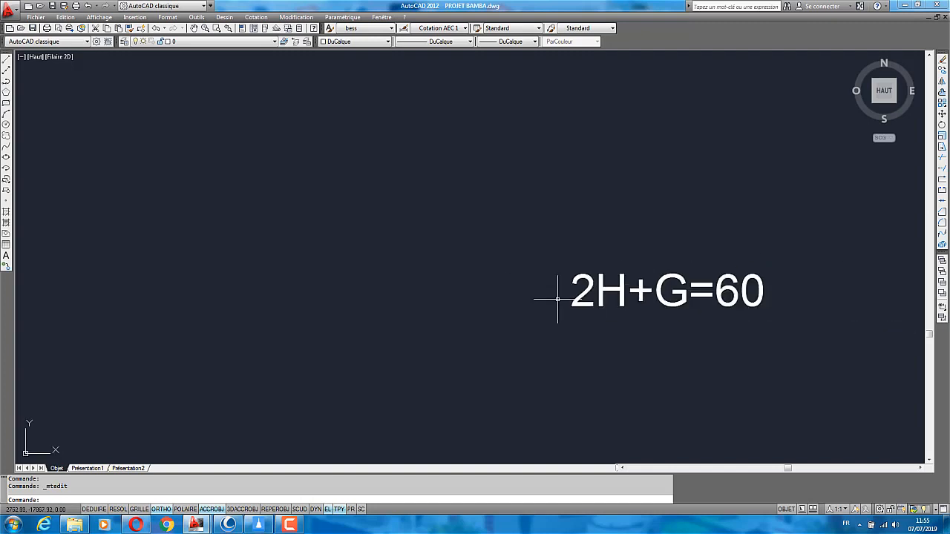
# Copy the 2H+G=60 formula once, straight below the original
pyautogui.scroll(-8, 572, 308)
pyautogui.scroll(4, 602, 293)
pyautogui.scroll(-3, 583, 375)
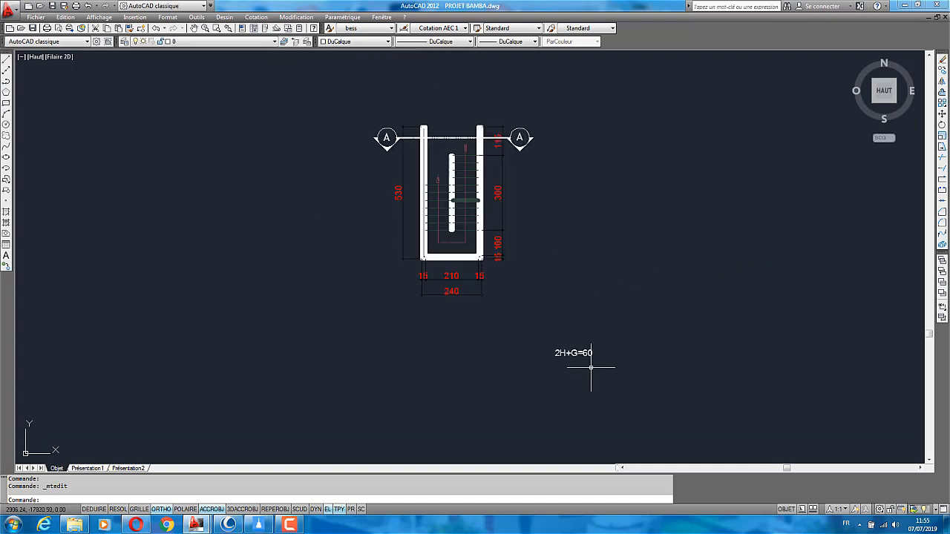
pyautogui.scroll(1, 595, 365)
pyautogui.scroll(1, 597, 360)
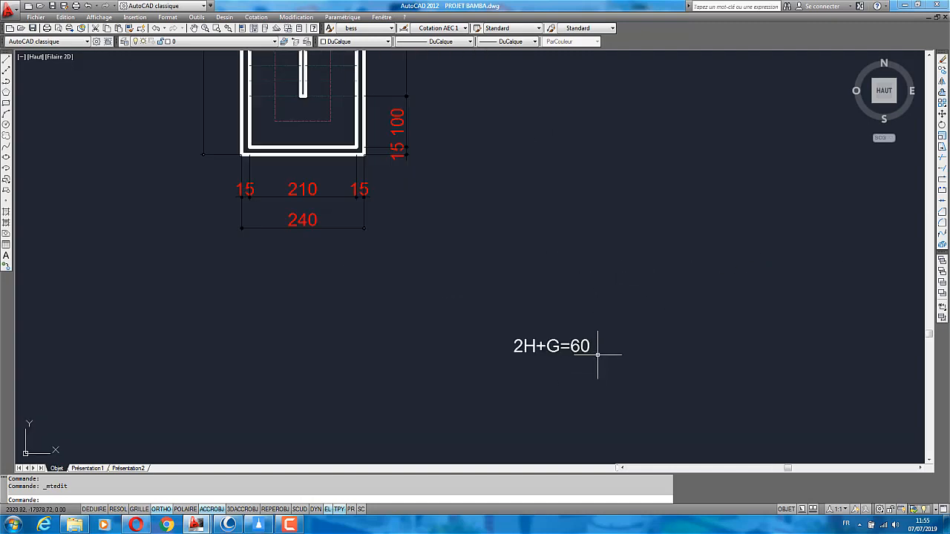
pyautogui.scroll(-1, 509, 360)
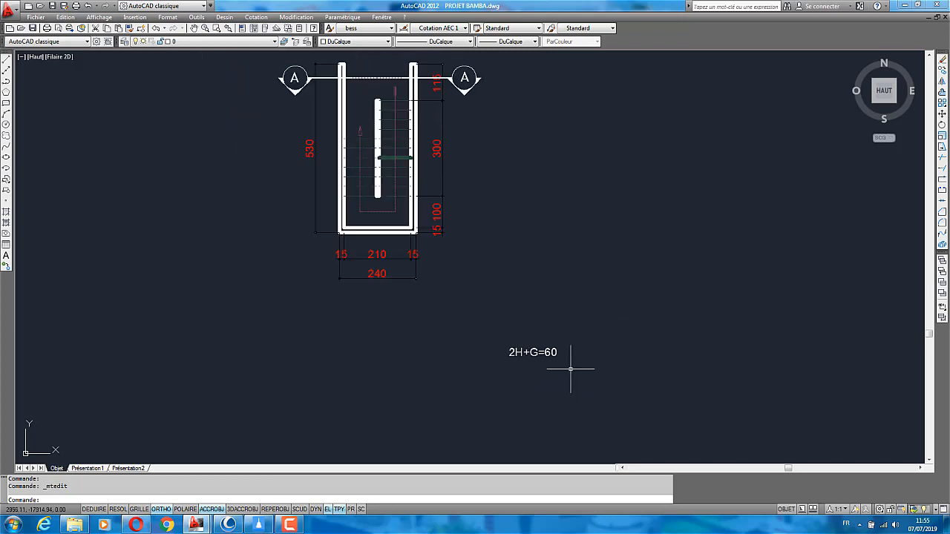
pyautogui.scroll(2, 569, 371)
pyautogui.click(509, 333)
pyautogui.rightClick(509, 333)
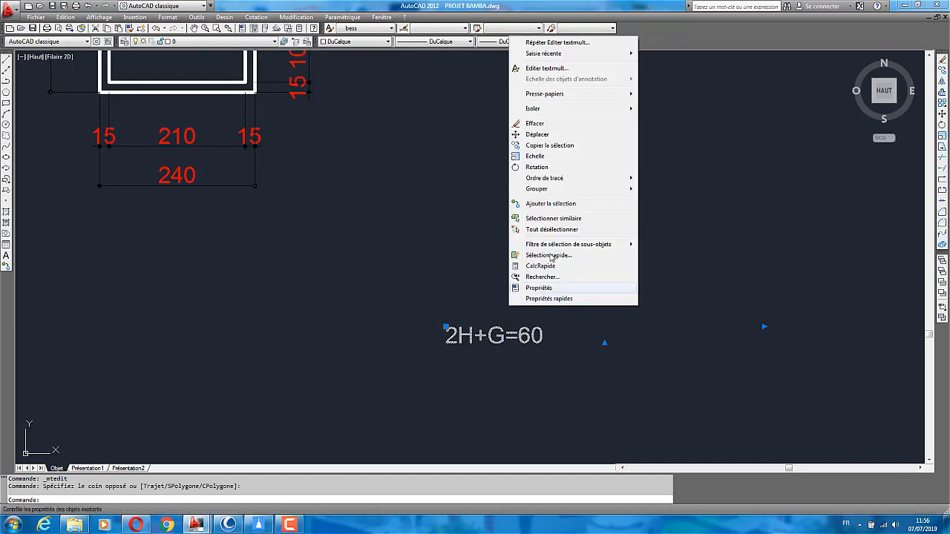
pyautogui.click(550, 145)
pyautogui.scroll(2, 536, 319)
pyautogui.click(565, 293)
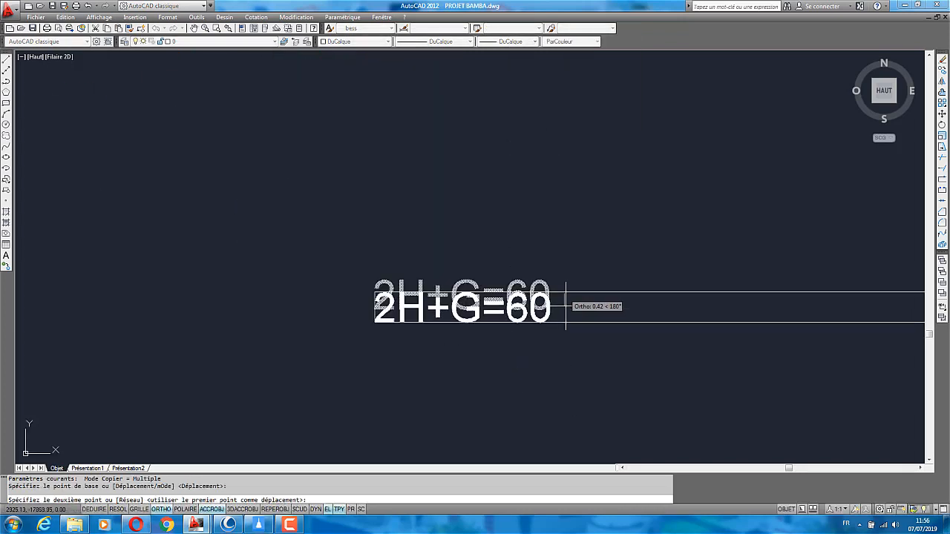
pyautogui.click(567, 367)
pyautogui.rightClick(577, 283)
pyautogui.click(600, 289)
# Change the lower copy of the formula to read "H=15"
pyautogui.scroll(2, 471, 398)
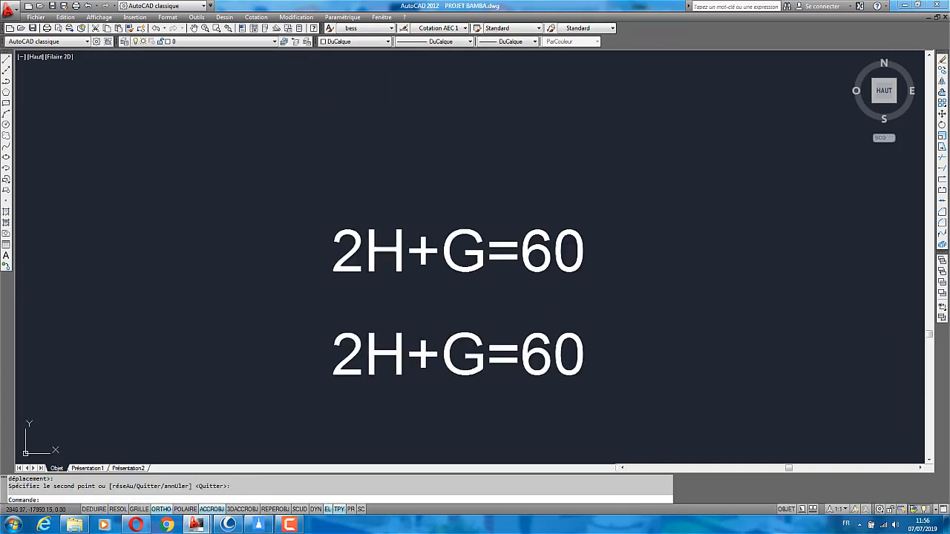
pyautogui.click(469, 394)
pyautogui.click(468, 329)
pyautogui.rightClick(468, 329)
pyautogui.click(506, 92)
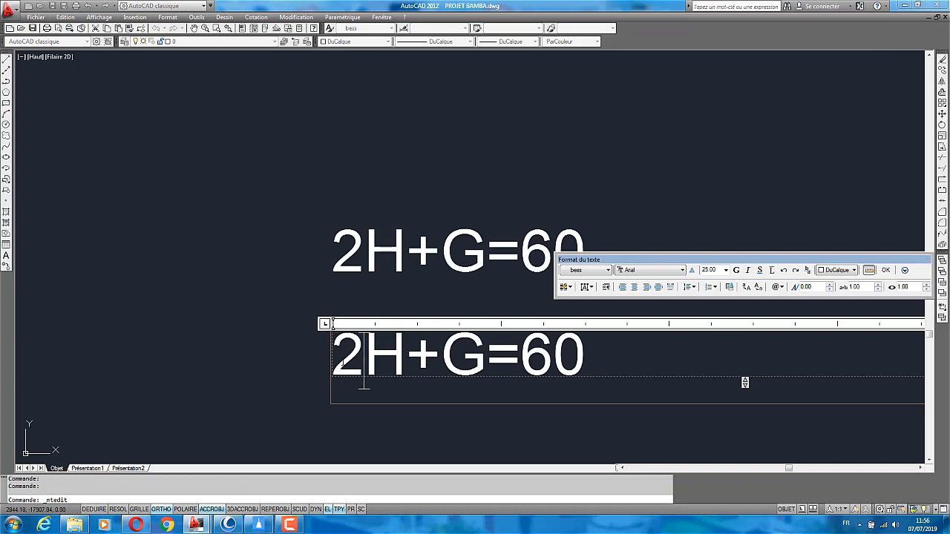
pyautogui.moveTo(364, 363); pyautogui.dragTo(320, 371)
pyautogui.press('Delete')
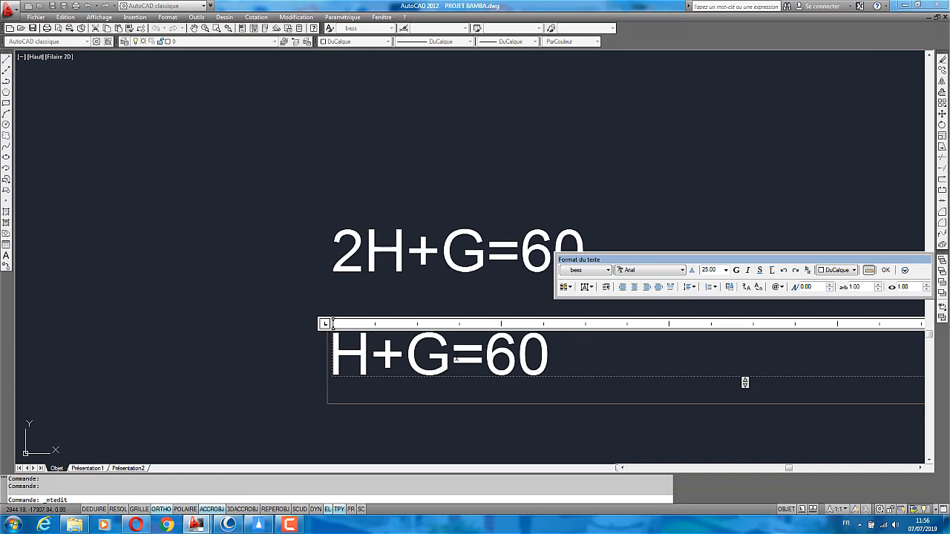
pyautogui.click(451, 357)
pyautogui.press('BackSpace')
pyautogui.press('BackSpace')
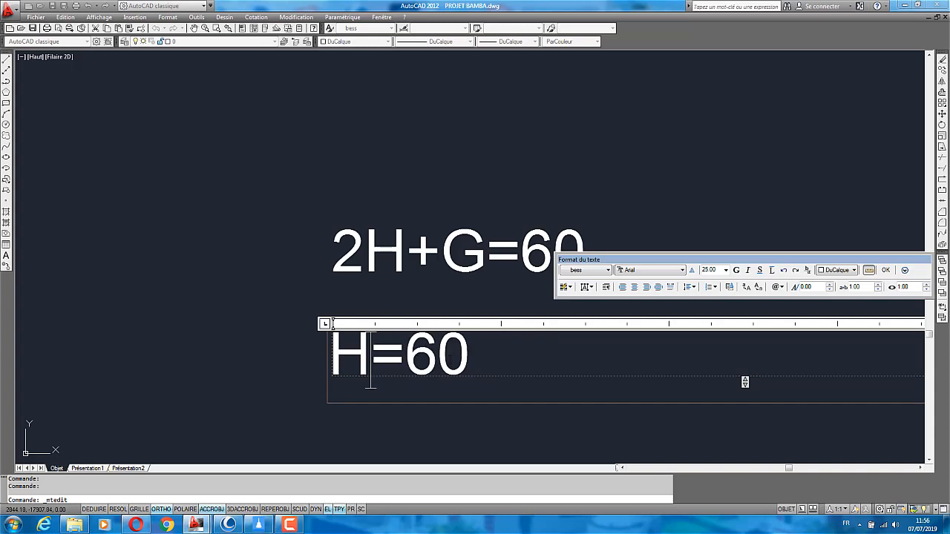
pyautogui.click(538, 358)
pyautogui.press('BackSpace')
pyautogui.press('BackSpace')
pyautogui.write('15')
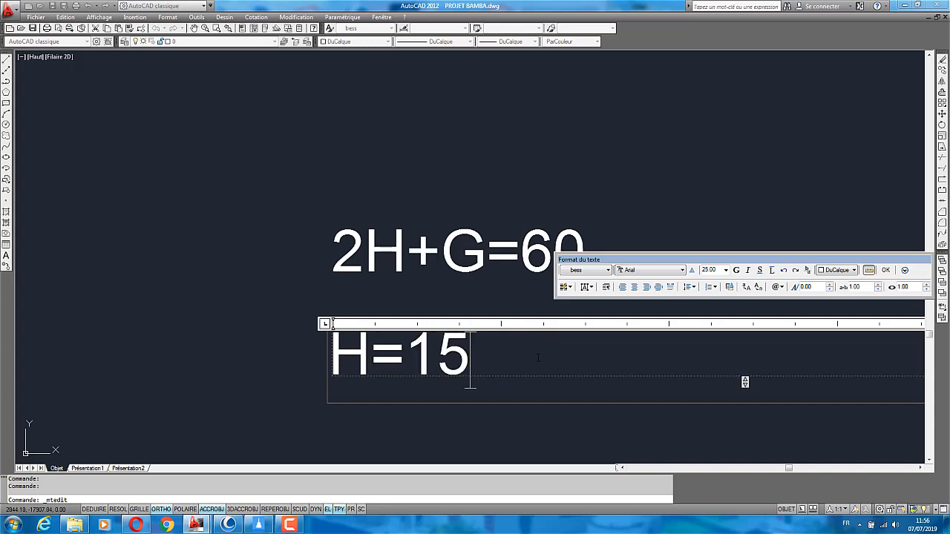
pyautogui.click(312, 310)
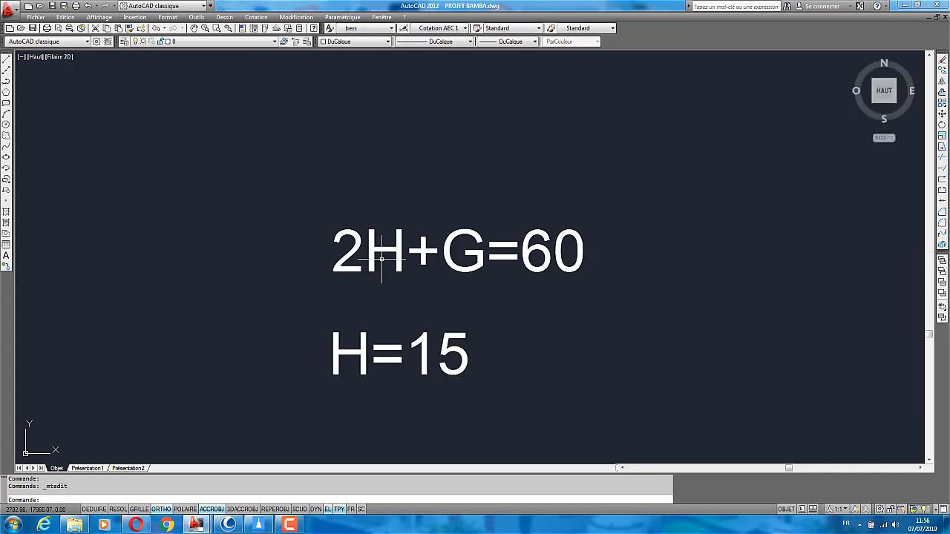
# Copy the 2H+G=60 formula again, placing the copy directly below the H=15 line
pyautogui.scroll(-4, 382, 259)
pyautogui.scroll(3, 405, 316)
pyautogui.click(503, 287)
pyautogui.click(476, 201)
pyautogui.rightClick(472, 197)
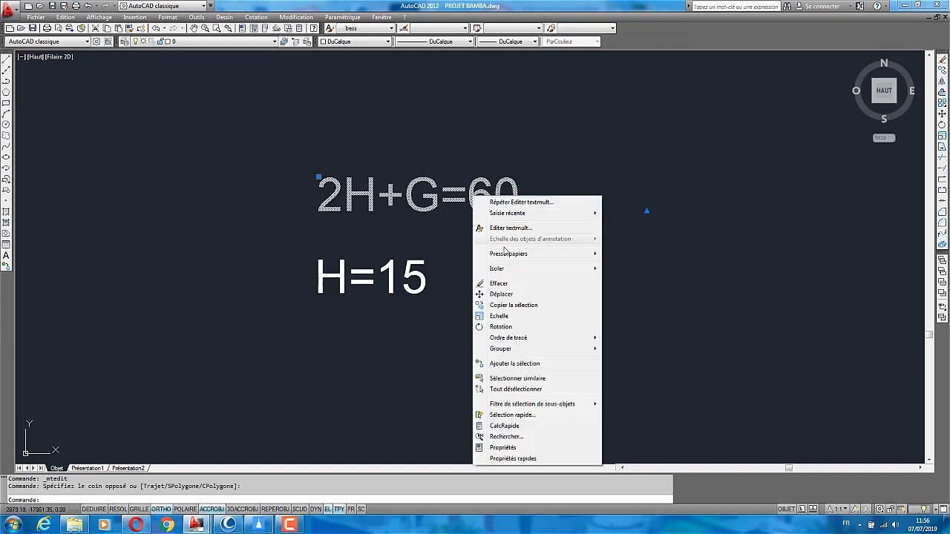
pyautogui.click(519, 305)
pyautogui.click(468, 208)
pyautogui.click(526, 356)
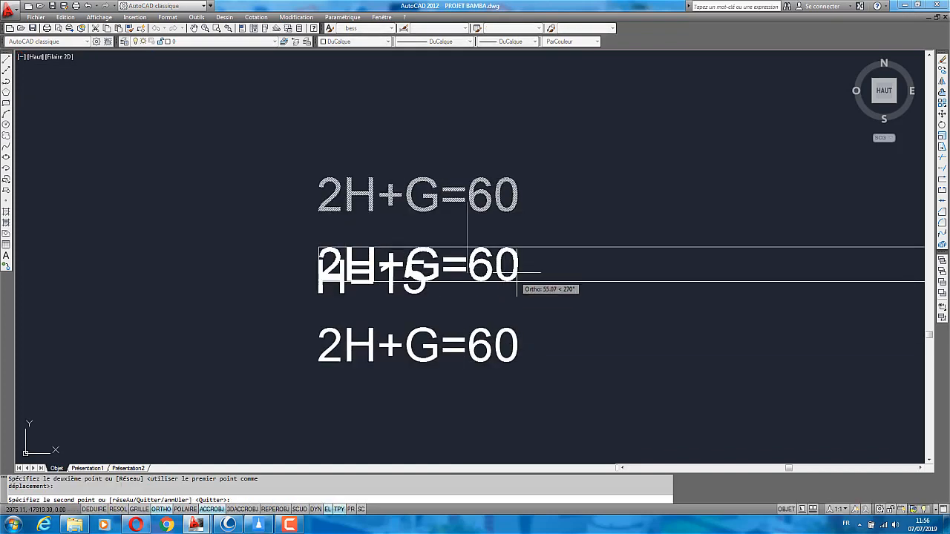
pyautogui.rightClick(519, 277)
pyautogui.click(546, 280)
# Replace 2H in the bottom formula copy so that it reads "2x30+G=60"
pyautogui.click(564, 334)
pyautogui.click(505, 363)
pyautogui.rightClick(503, 361)
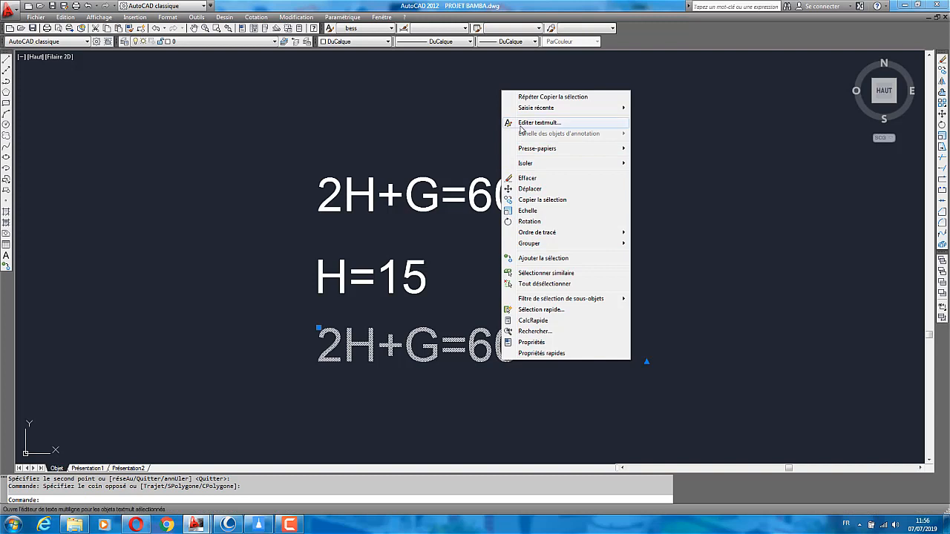
pyautogui.click(529, 122)
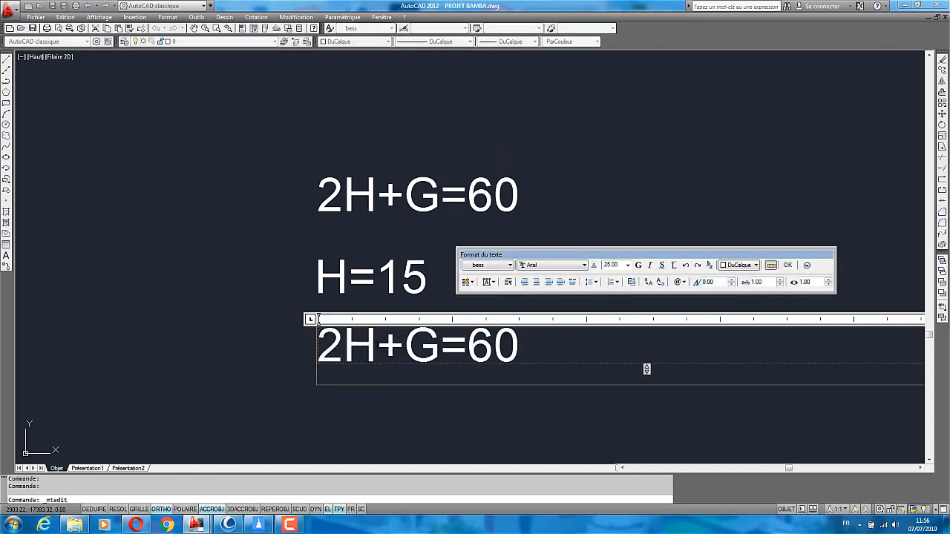
pyautogui.moveTo(378, 349); pyautogui.dragTo(301, 348)
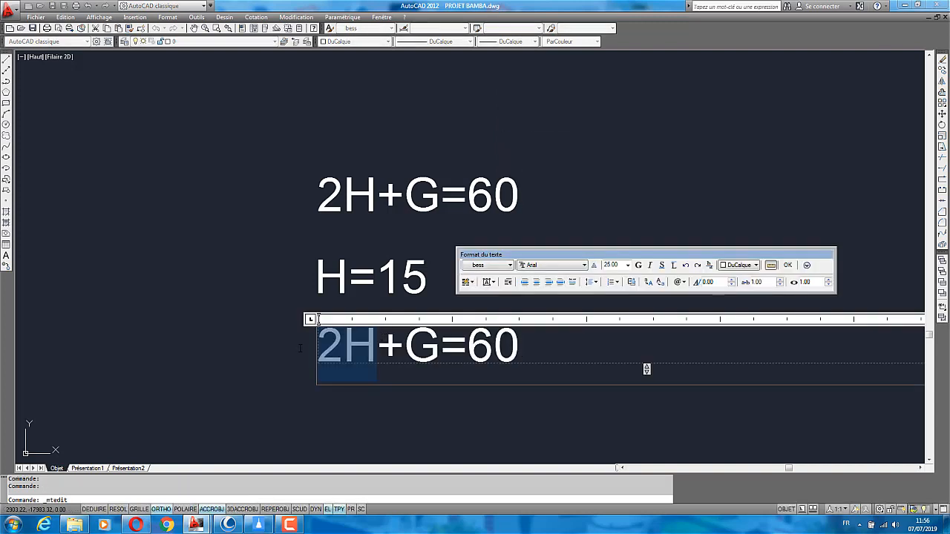
pyautogui.write('2')
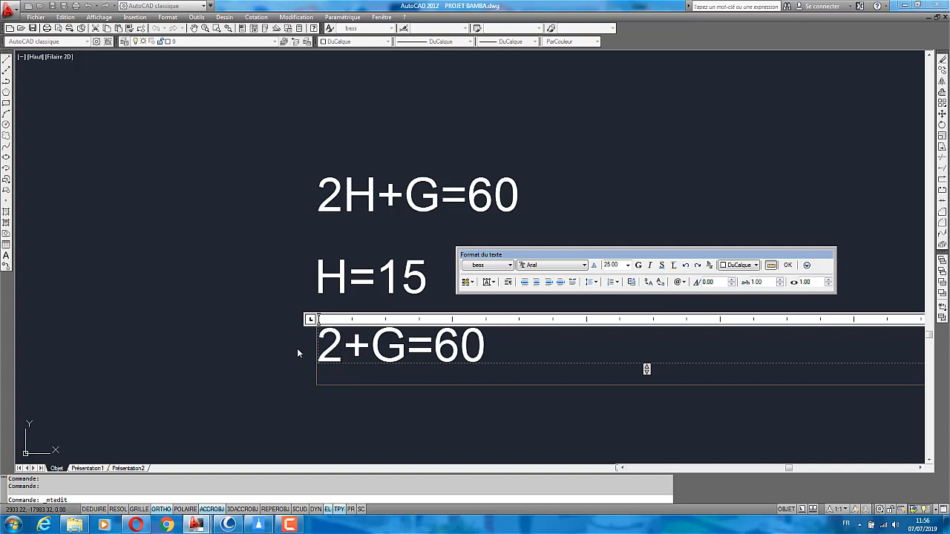
pyautogui.write('X')
pyautogui.press('BackSpace')
pyautogui.write('x')
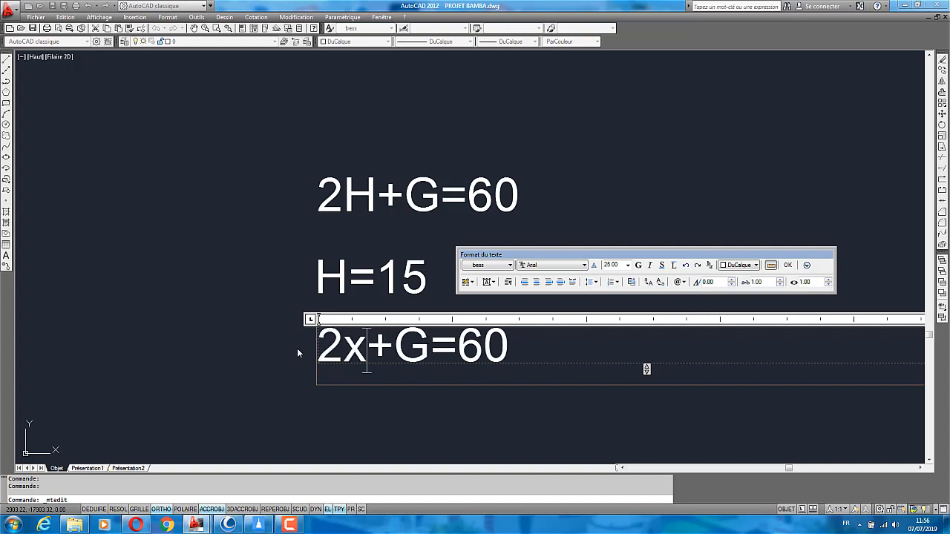
pyautogui.write('30')
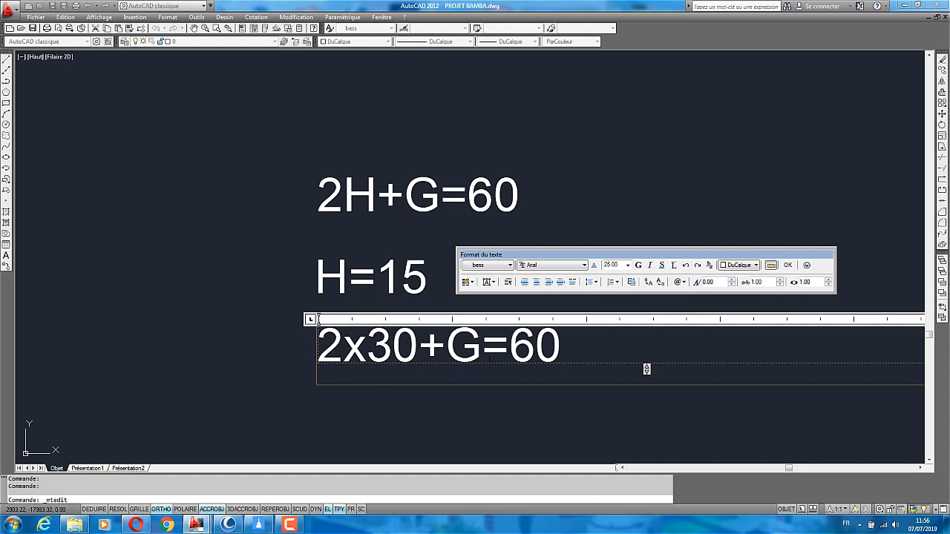
pyautogui.click(790, 266)
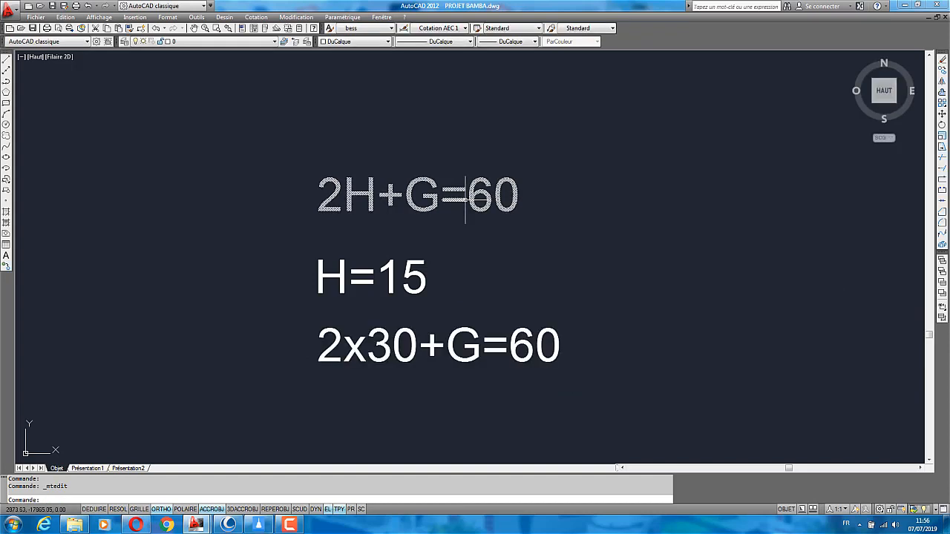
# Copy the 2x30+G=60 line once, straight below itself
pyautogui.scroll(3, 444, 294)
pyautogui.click(546, 297)
pyautogui.rightClick(543, 323)
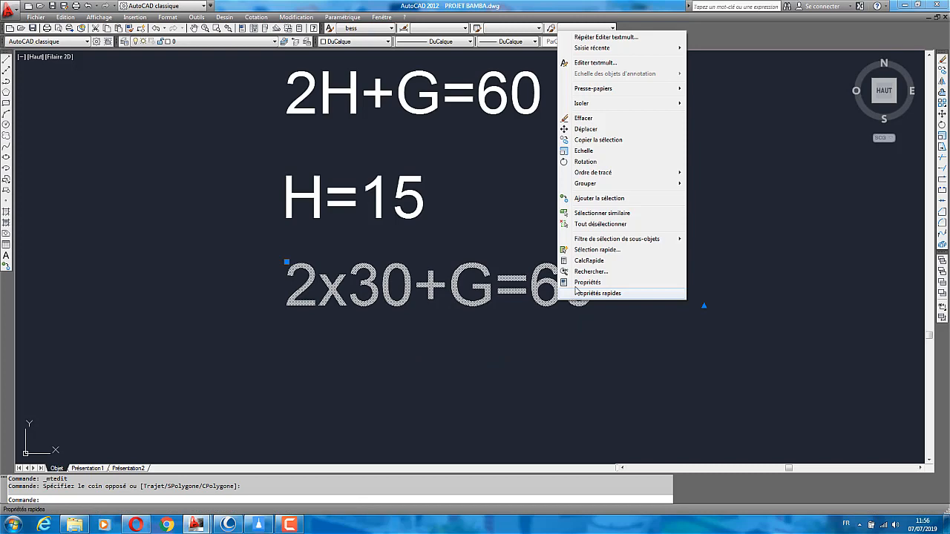
pyautogui.click(605, 140)
pyautogui.click(637, 225)
pyautogui.click(646, 318)
pyautogui.rightClick(661, 255)
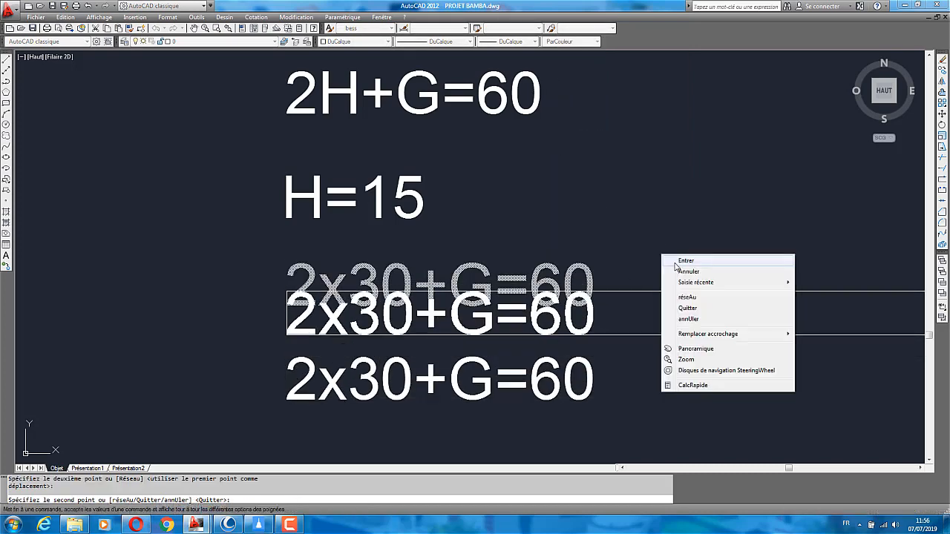
pyautogui.click(678, 262)
# Edit the lowest formula line to read "2x15+G=60"
pyautogui.click(623, 389)
pyautogui.click(569, 361)
pyautogui.rightClick(569, 360)
pyautogui.click(662, 125)
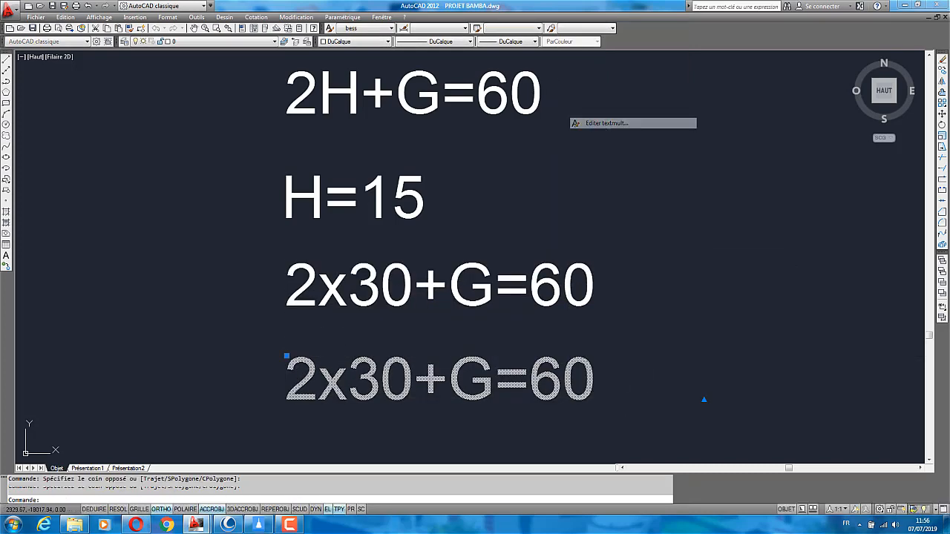
pyautogui.click(412, 382)
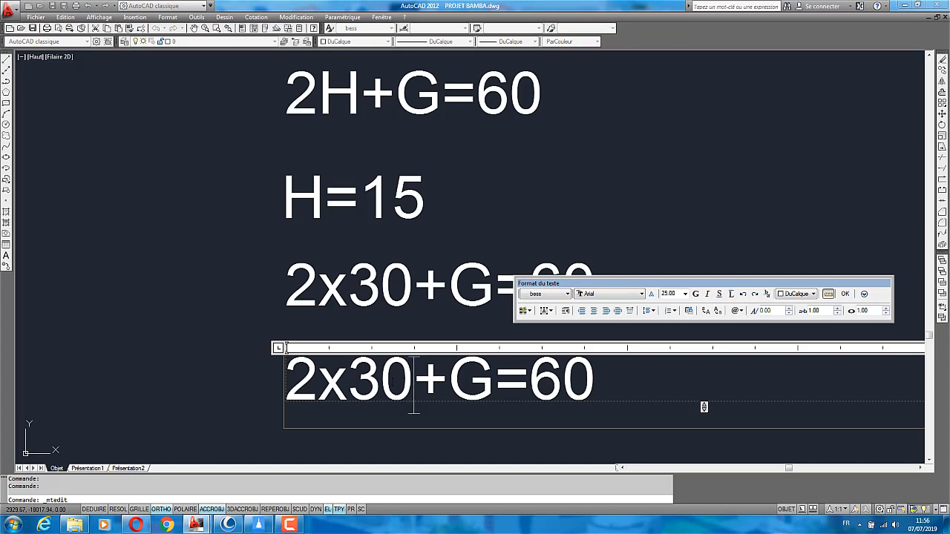
pyautogui.press('BackSpace')
pyautogui.press('BackSpace')
pyautogui.write('15')
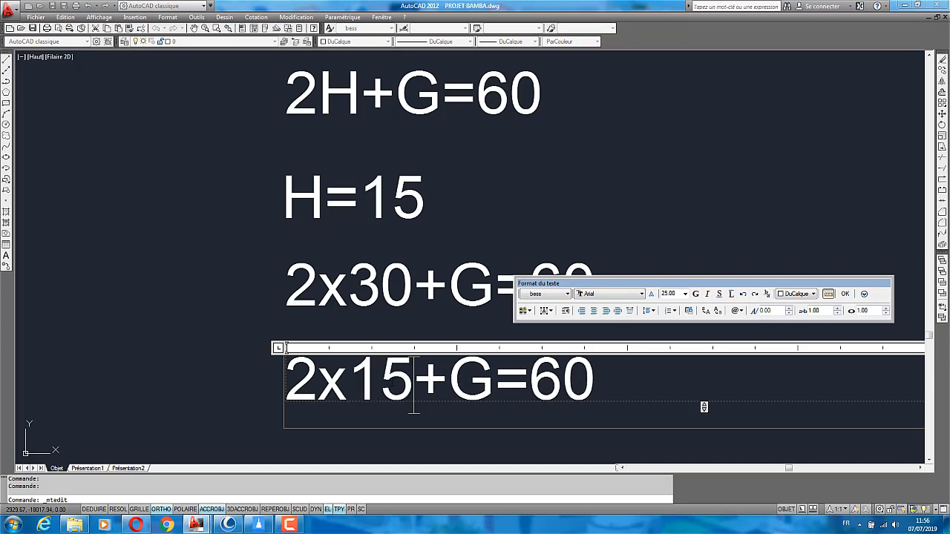
pyautogui.click(707, 215)
# Correct the formula line directly below H=15 so that it reads "2x15+G=60"
pyautogui.click(403, 276)
pyautogui.click(377, 291)
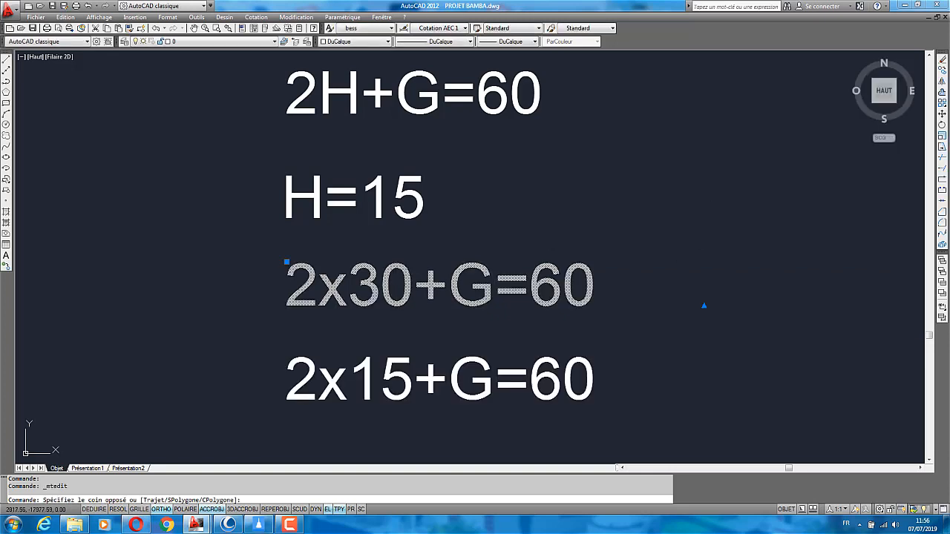
pyautogui.rightClick(377, 291)
pyautogui.click(413, 55)
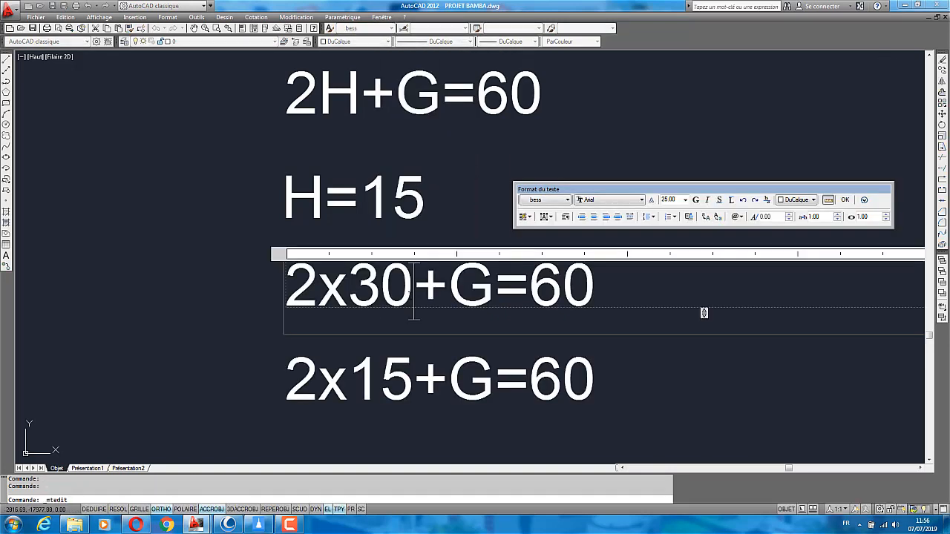
pyautogui.press('BackSpace')
pyautogui.press('BackSpace')
pyautogui.write('15')
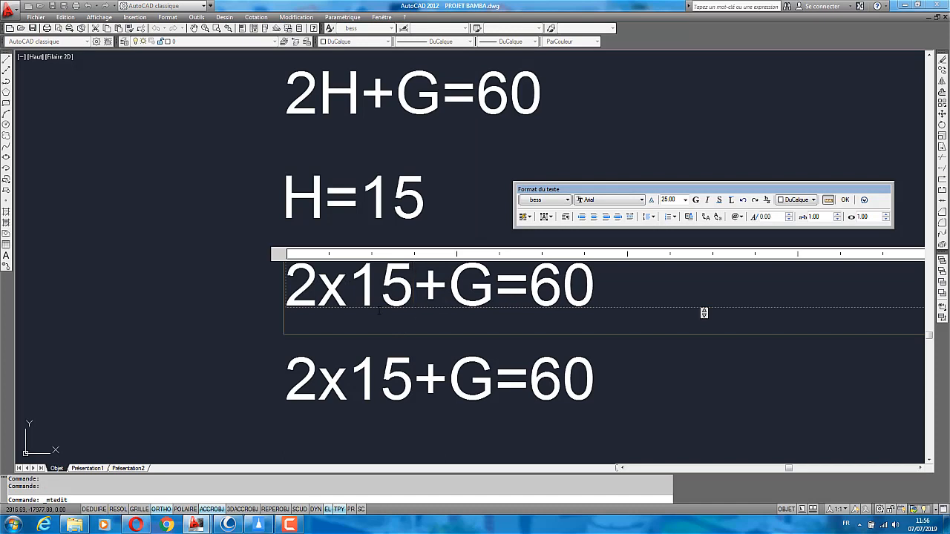
pyautogui.click(467, 176)
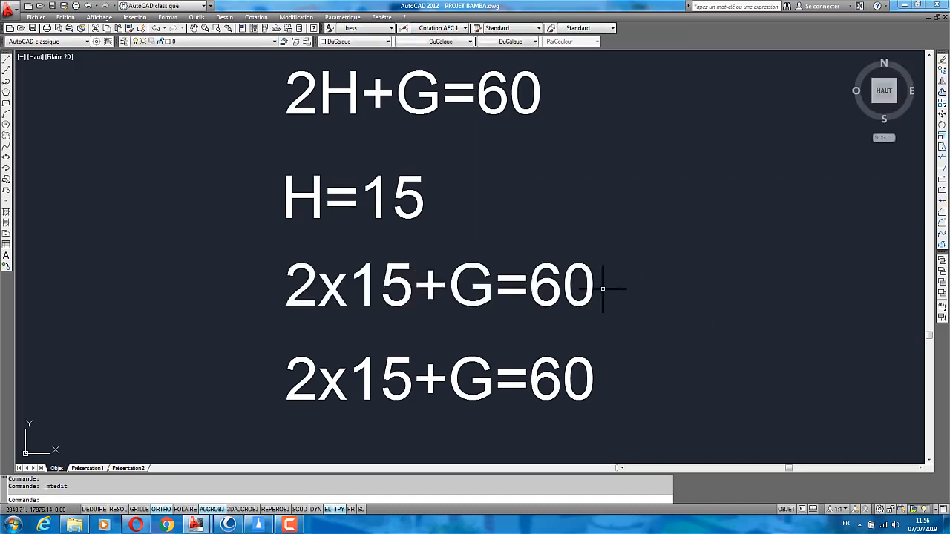
# Replace 2x15 in the lowest line with its product so that it reads "30+G=60"
pyautogui.moveTo(636, 381); pyautogui.dragTo(552, 361)
pyautogui.rightClick(552, 361)
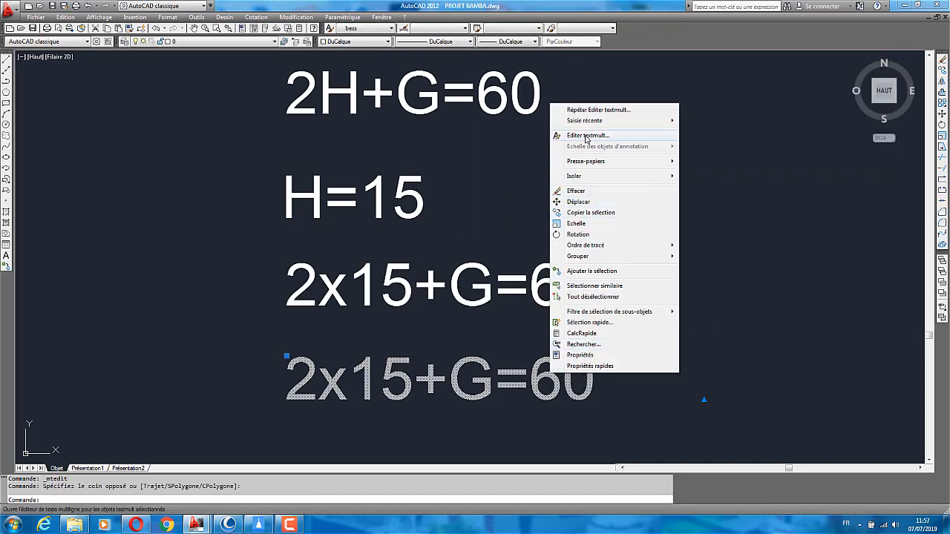
pyautogui.click(587, 135)
pyautogui.moveTo(412, 380); pyautogui.dragTo(287, 348)
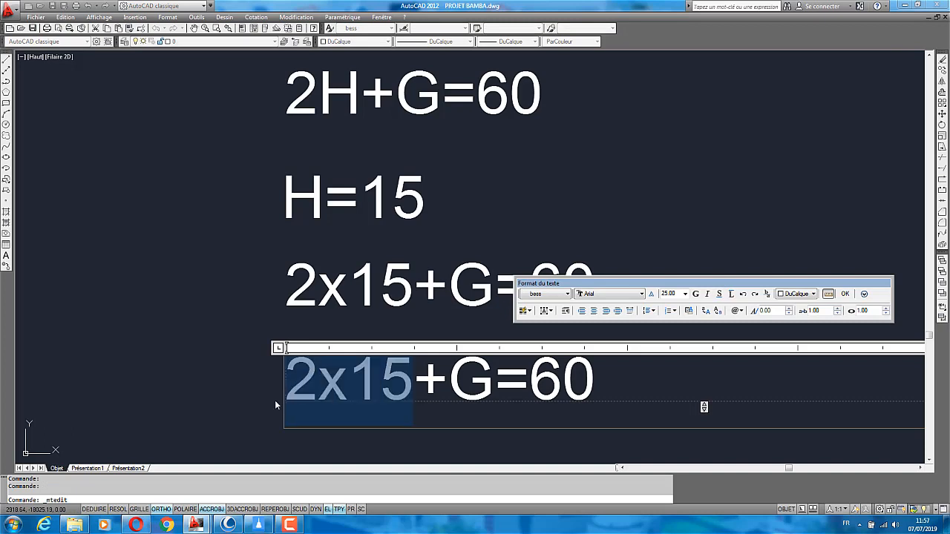
pyautogui.write('30')
pyautogui.click(597, 194)
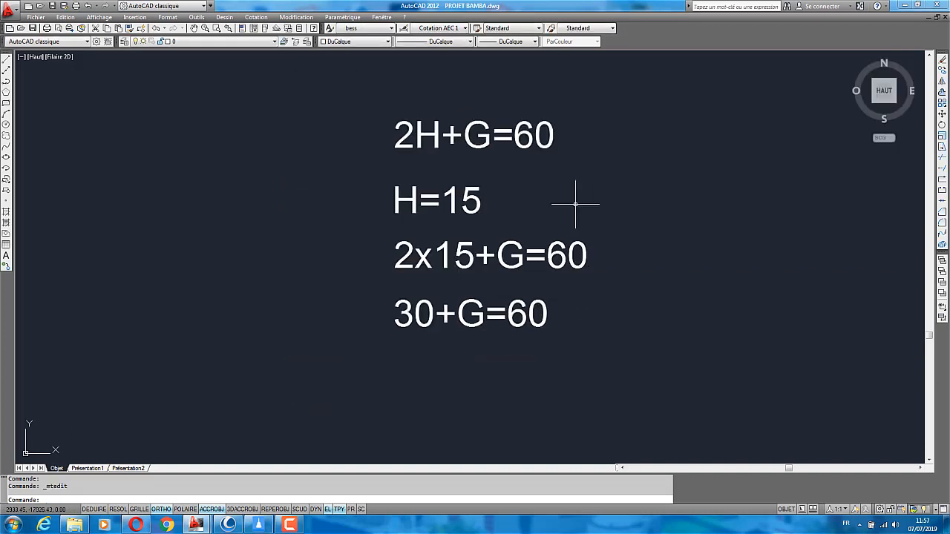
# Copy the 30+G=60 line once, straight below itself
pyautogui.scroll(2, 558, 302)
pyautogui.click(558, 303)
pyautogui.click(529, 304)
pyautogui.rightClick(530, 304)
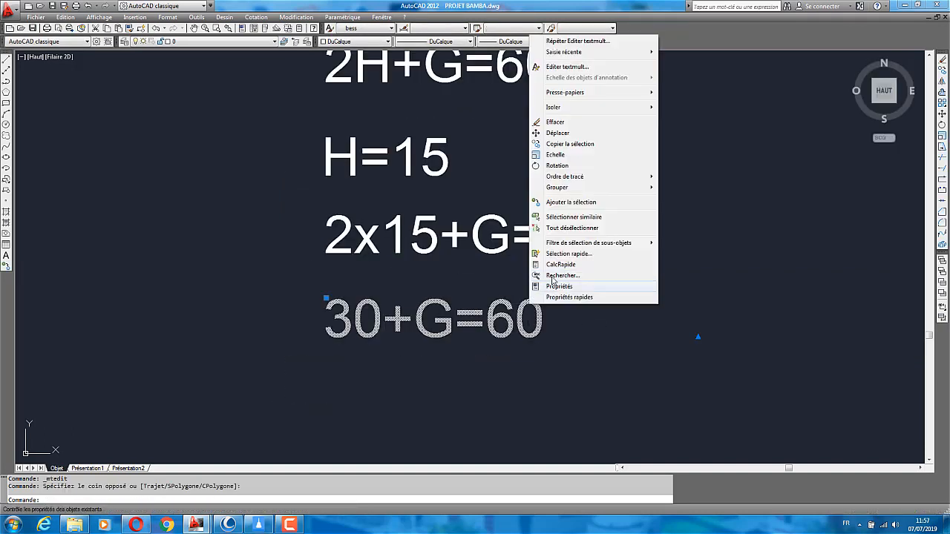
pyautogui.click(565, 145)
pyautogui.scroll(-3, 568, 203)
pyautogui.scroll(3, 573, 203)
pyautogui.click(573, 203)
pyautogui.click(573, 268)
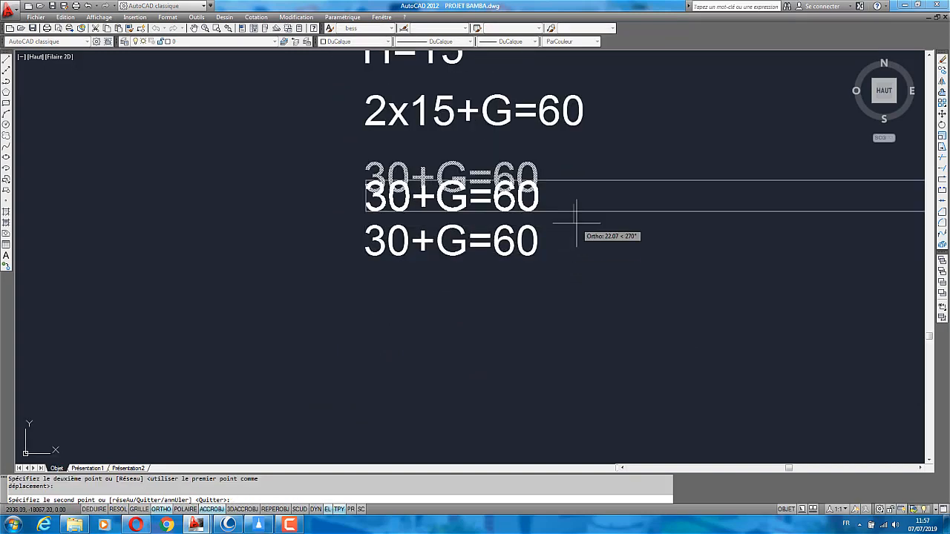
pyautogui.rightClick(579, 219)
pyautogui.click(593, 226)
# Rewrite the bottom copy of 30+G=60 as the solved equation "G=60-30=30"
pyautogui.click(558, 243)
pyautogui.click(521, 244)
pyautogui.rightClick(522, 244)
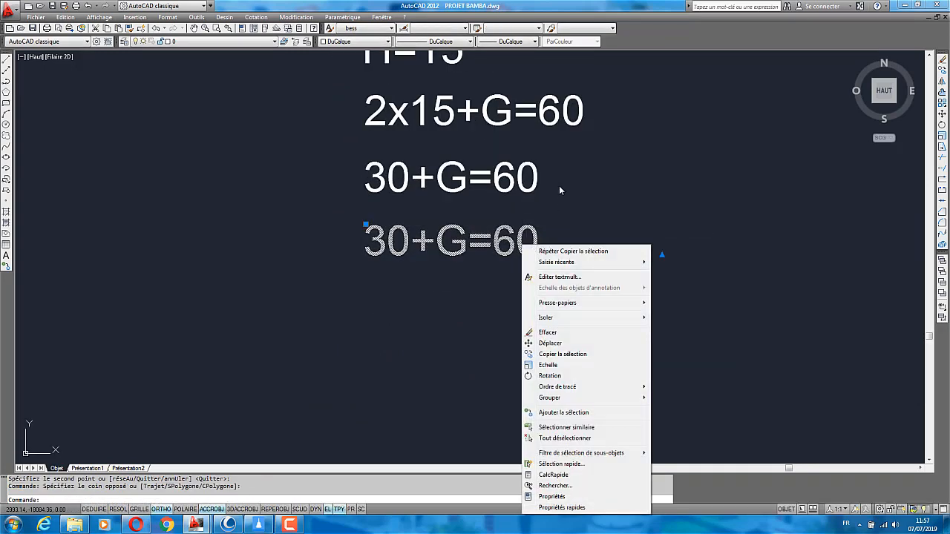
pyautogui.click(557, 276)
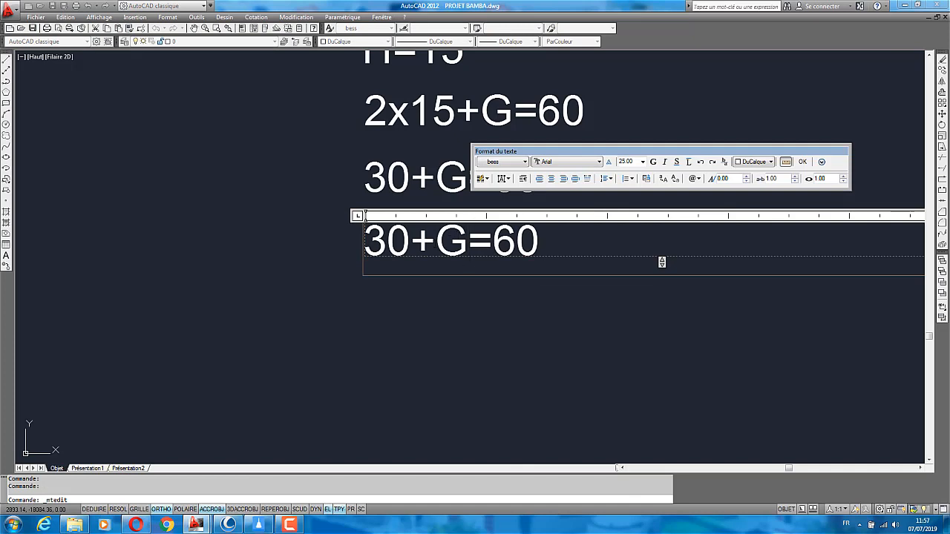
pyautogui.moveTo(437, 241); pyautogui.dragTo(349, 261)
pyautogui.press('Delete')
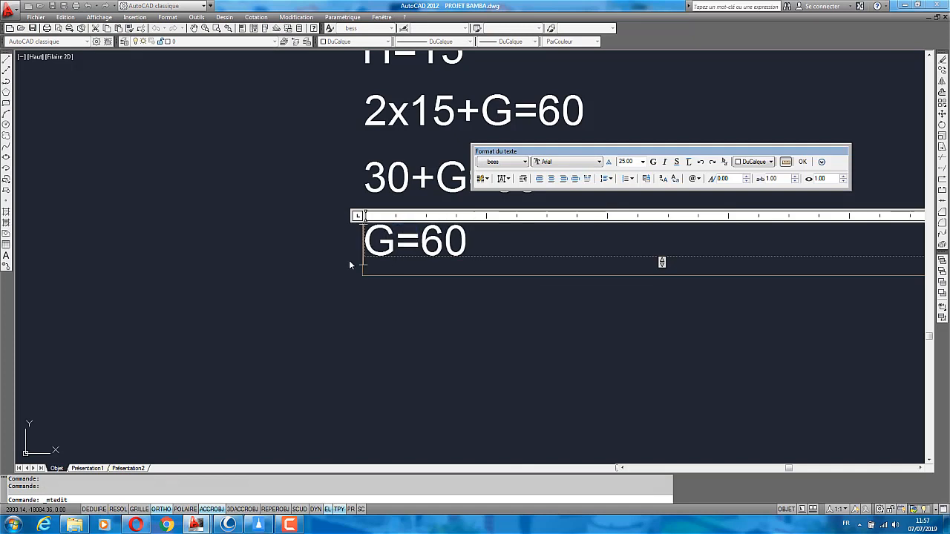
pyautogui.click(530, 240)
pyautogui.write('6')
pyautogui.press('BackSpace')
pyautogui.write('-30')
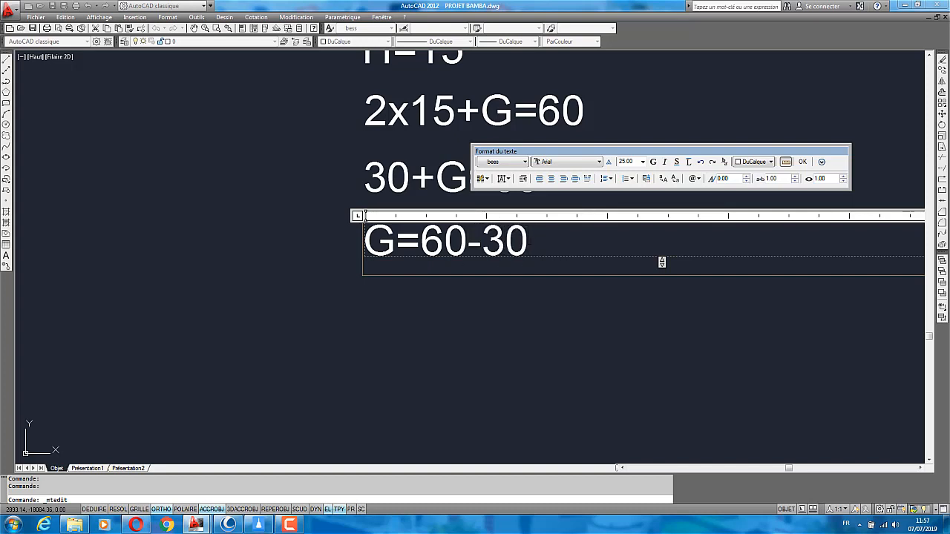
pyautogui.write('=30')
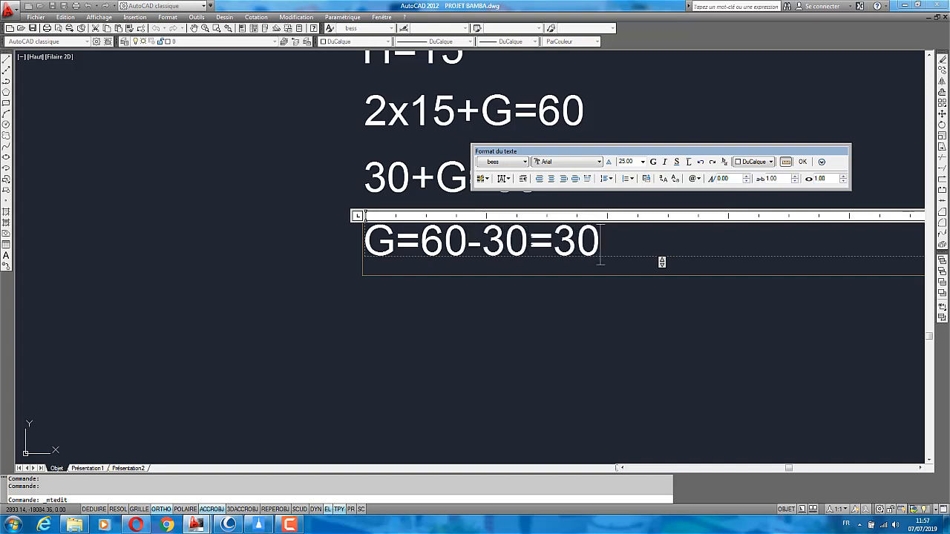
pyautogui.click(811, 162)
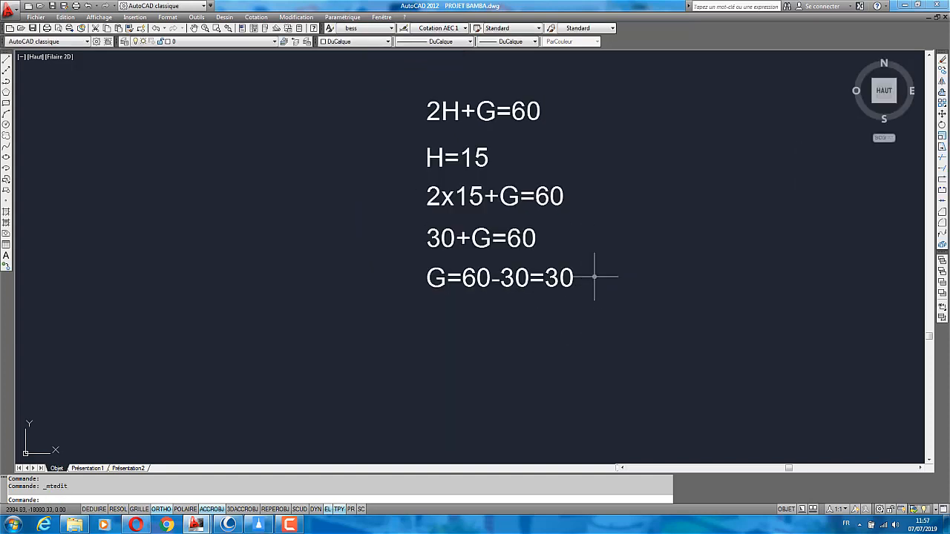
# Add a vertical linear dimension across the uppermost tread of the staircase plan's right flight, beside the inner wall face
pyautogui.scroll(-5, 543, 332)
pyautogui.scroll(4, 475, 145)
pyautogui.scroll(2, 412, 110)
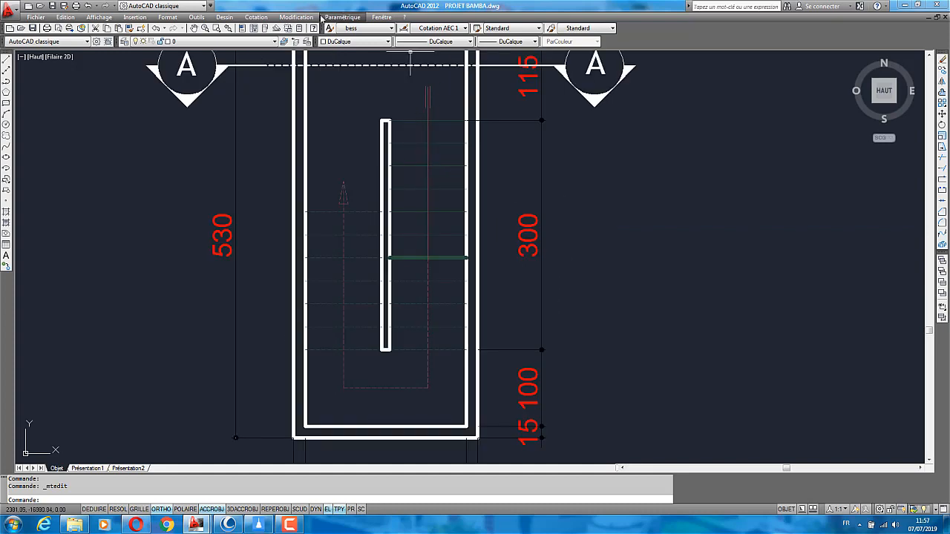
pyautogui.click(256, 17)
pyautogui.click(276, 45)
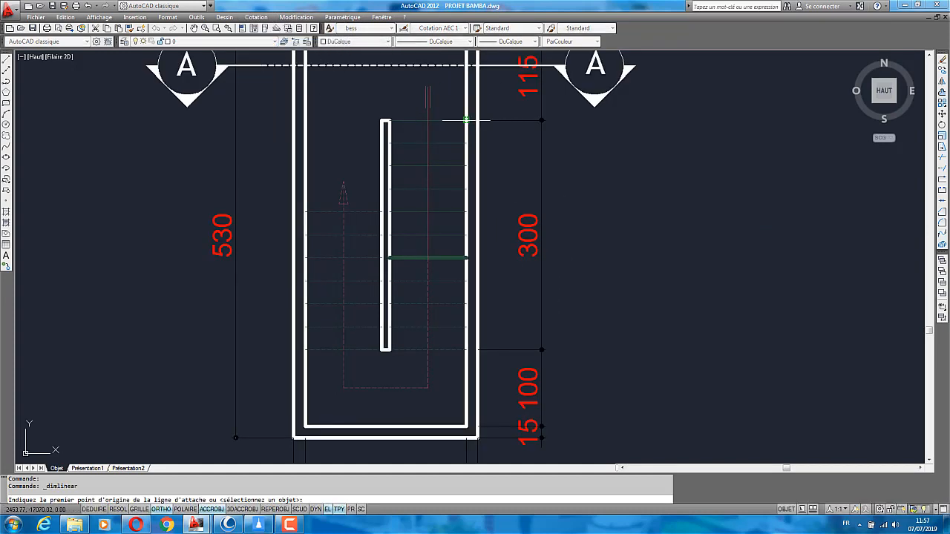
pyautogui.click(467, 120)
pyautogui.click(466, 144)
pyautogui.scroll(5, 445, 137)
pyautogui.click(447, 133)
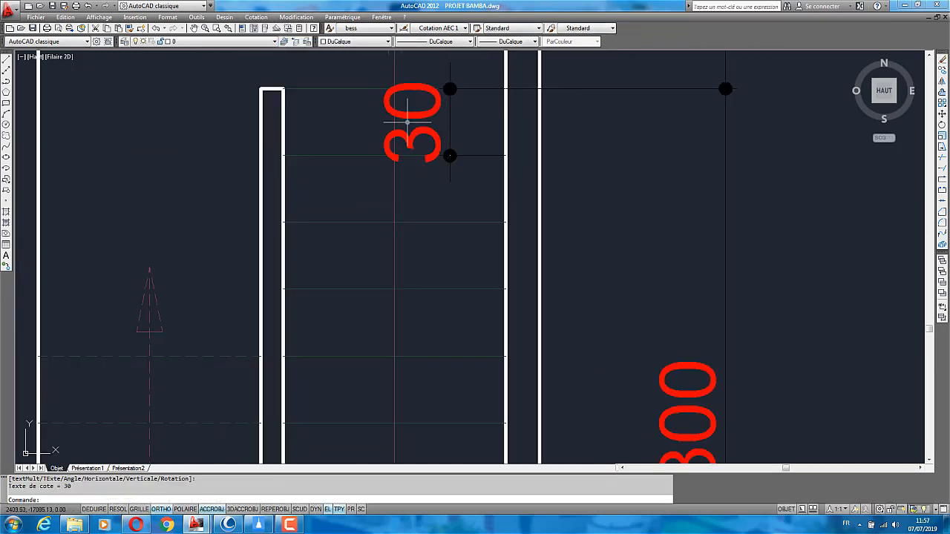
# Review the written stair formula calculation line by line, from 2H+G=60 down to the value of G
pyautogui.scroll(-6, 447, 133)
pyautogui.scroll(3, 401, 334)
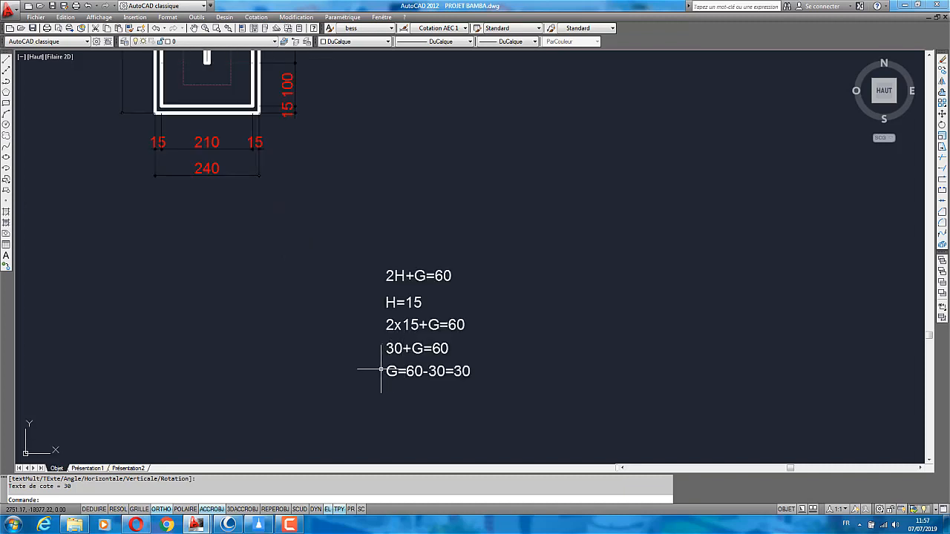
pyautogui.scroll(3, 375, 304)
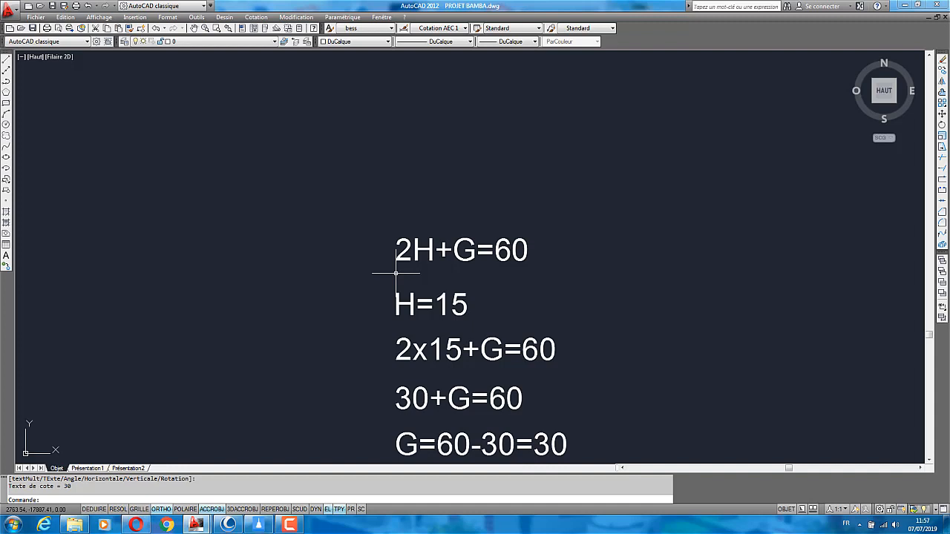
pyautogui.scroll(-2, 412, 283)
pyautogui.scroll(2, 412, 297)
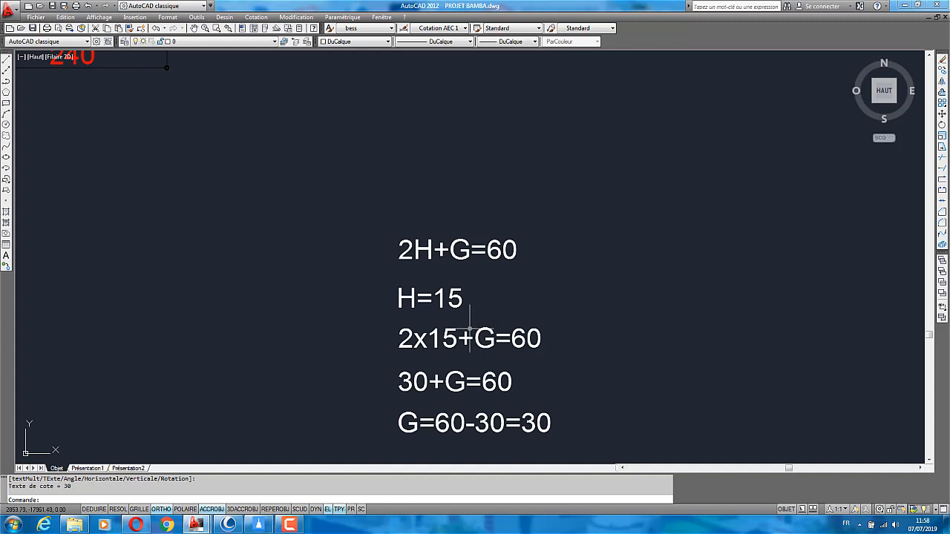
pyautogui.scroll(2, 461, 382)
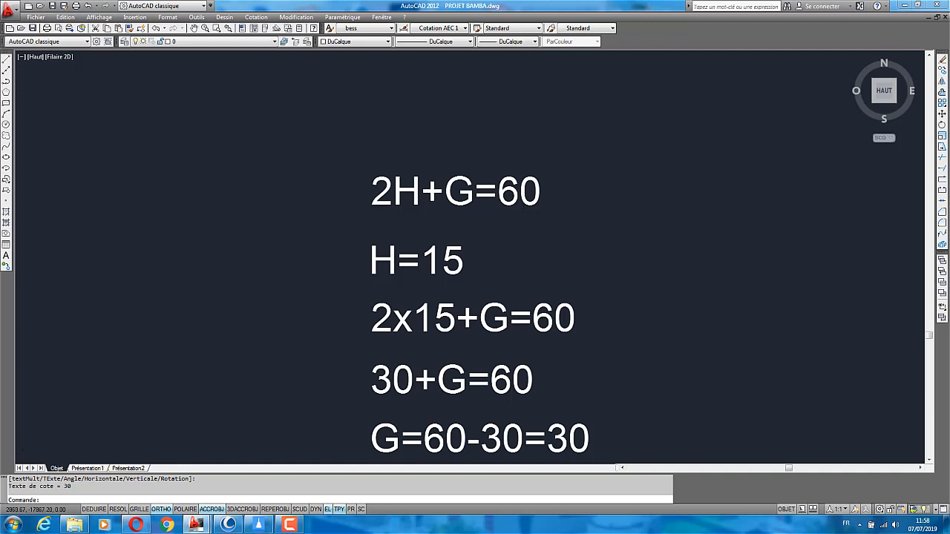
pyautogui.scroll(-2, 497, 210)
pyautogui.scroll(2, 469, 326)
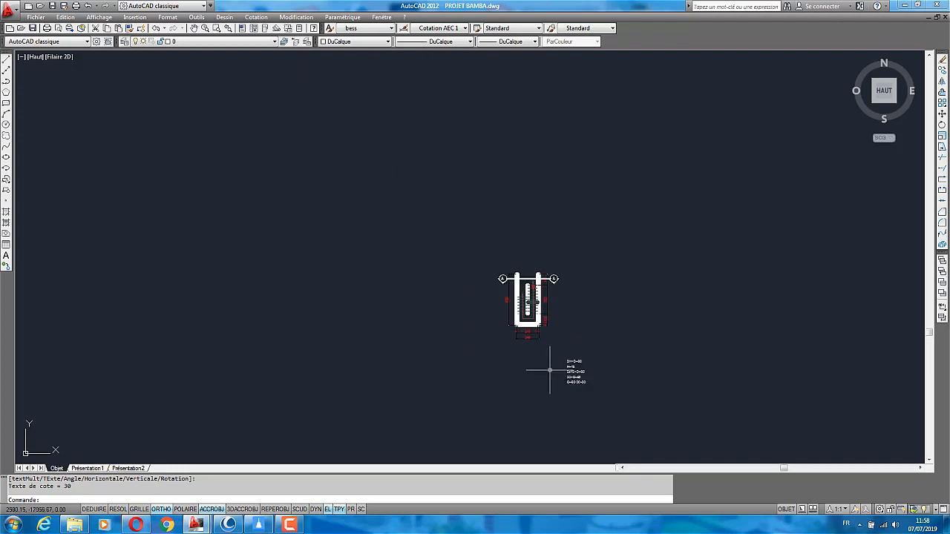
# Examine the newly dimensioned tread and the flight on the staircase plan against the calculated G value
pyautogui.scroll(6, 552, 306)
pyautogui.scroll(6, 482, 223)
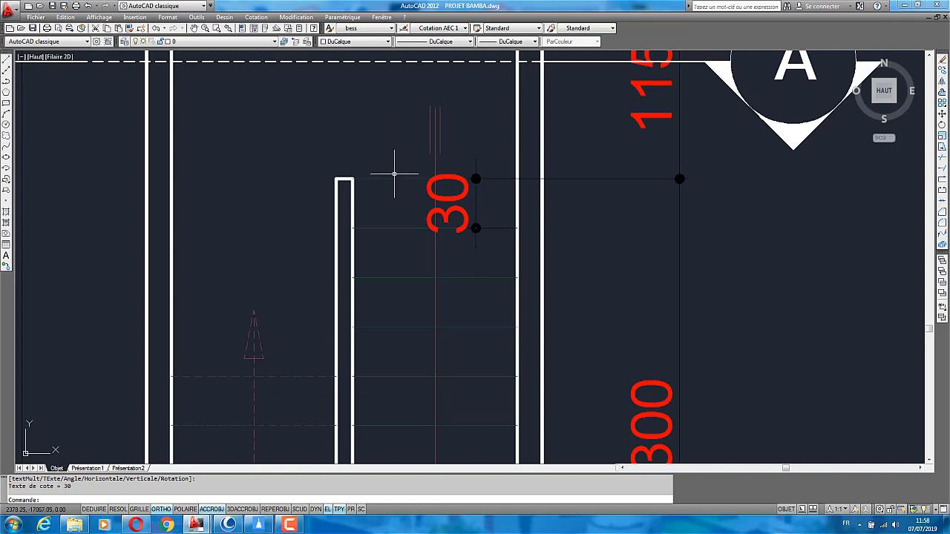
pyautogui.scroll(-2, 401, 173)
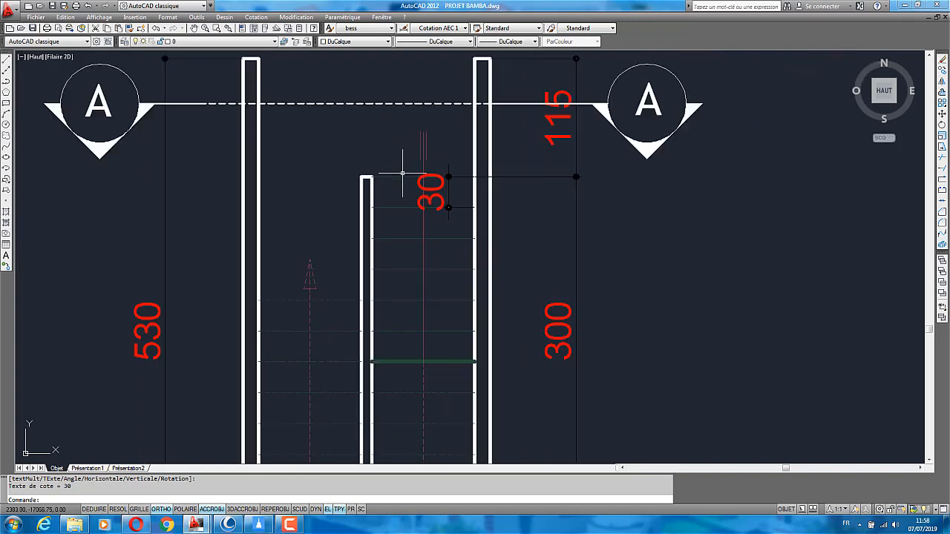
pyautogui.scroll(1, 401, 173)
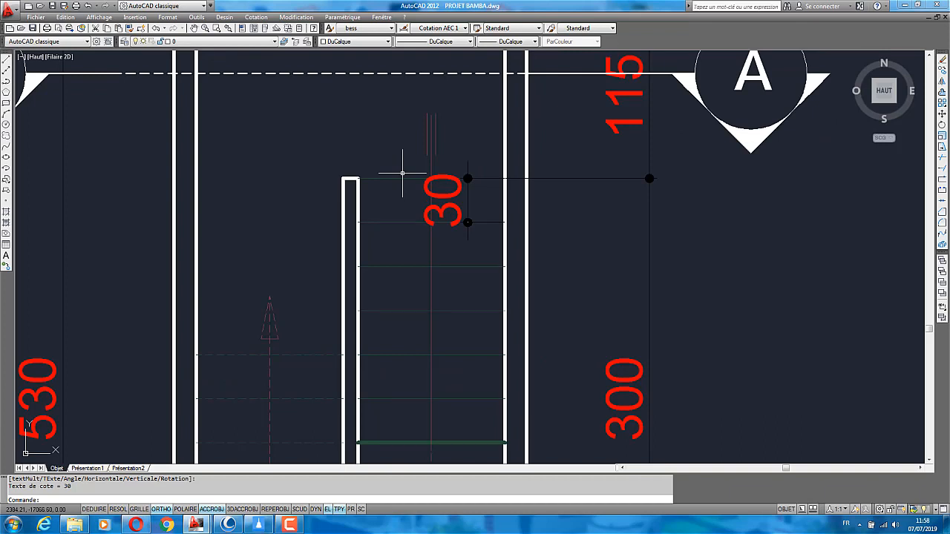
pyautogui.scroll(-3, 454, 185)
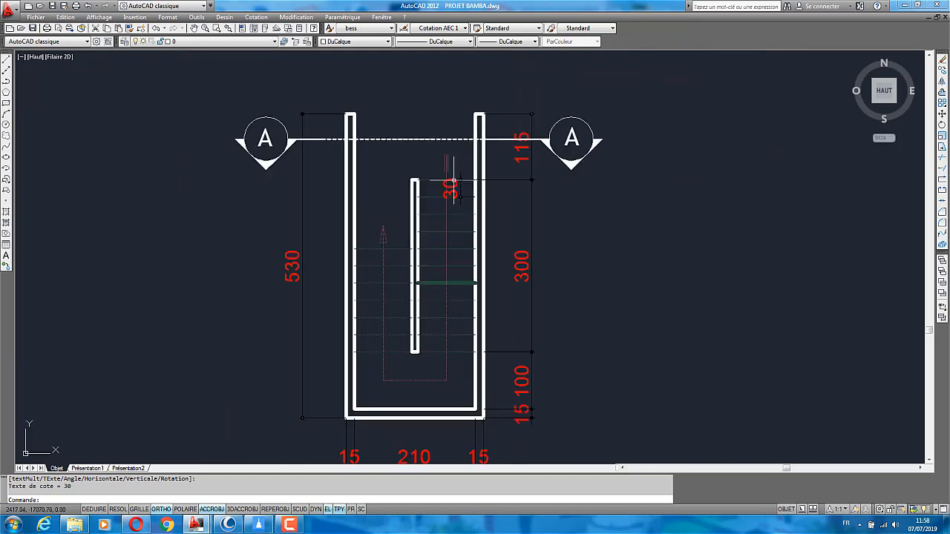
pyautogui.scroll(2, 441, 210)
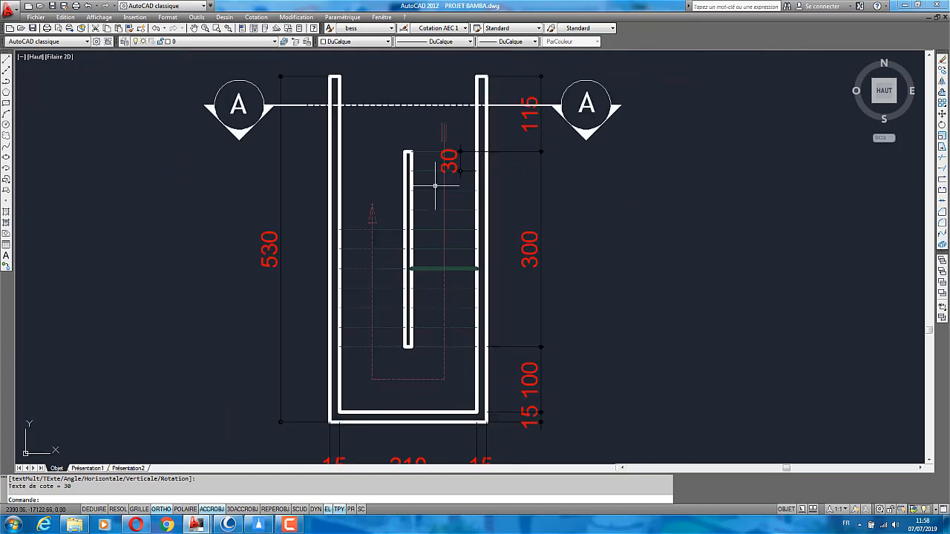
pyautogui.scroll(2, 435, 185)
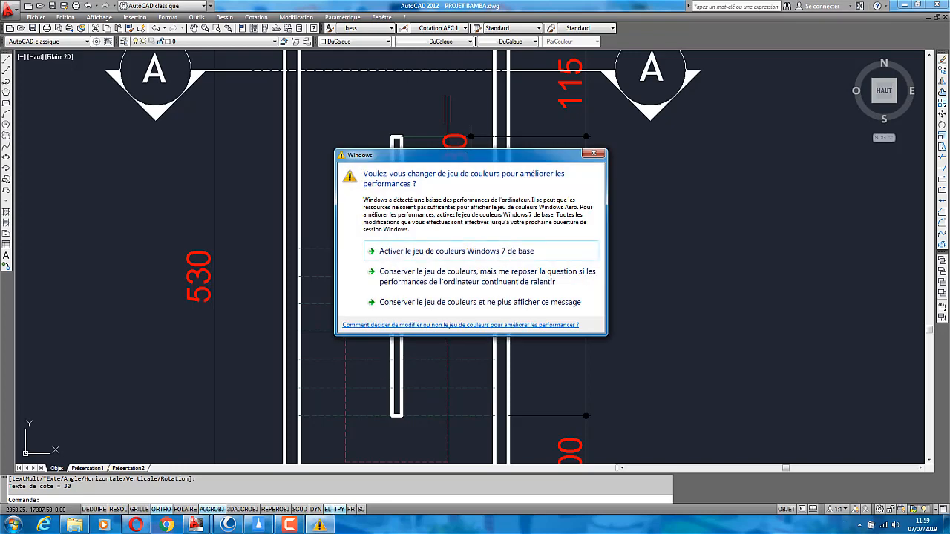
# Answer the Windows performance prompt by activating the basic Windows 7 colour scheme
pyautogui.click(518, 254)
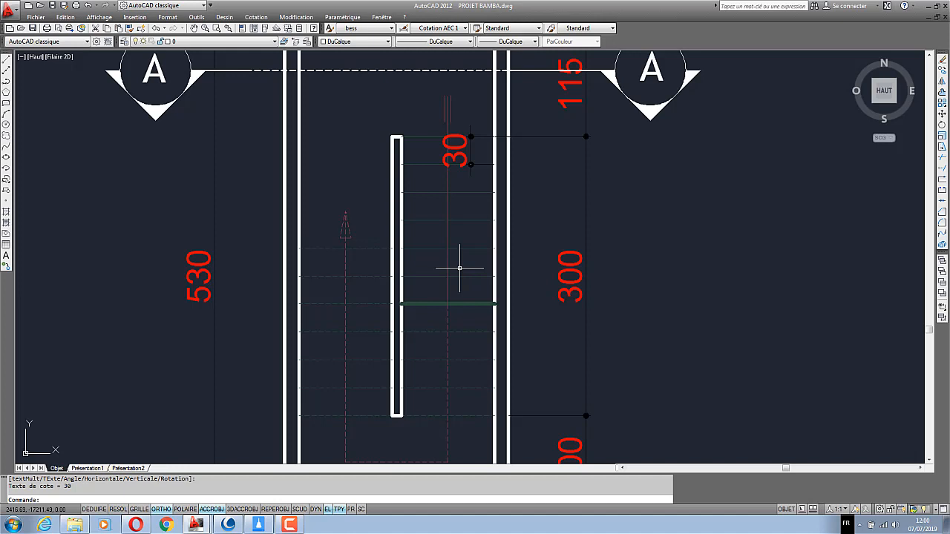
# Turn off orthogonal mode from within the Line command and cancel the unfinished line beside the inner wall
pyautogui.scroll(-3, 445, 237)
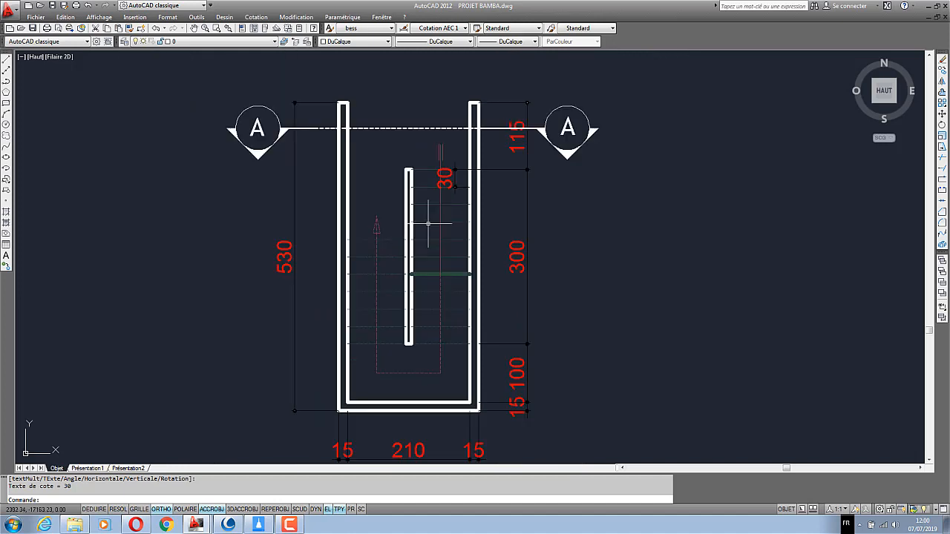
pyautogui.scroll(2, 435, 230)
pyautogui.click(6, 68)
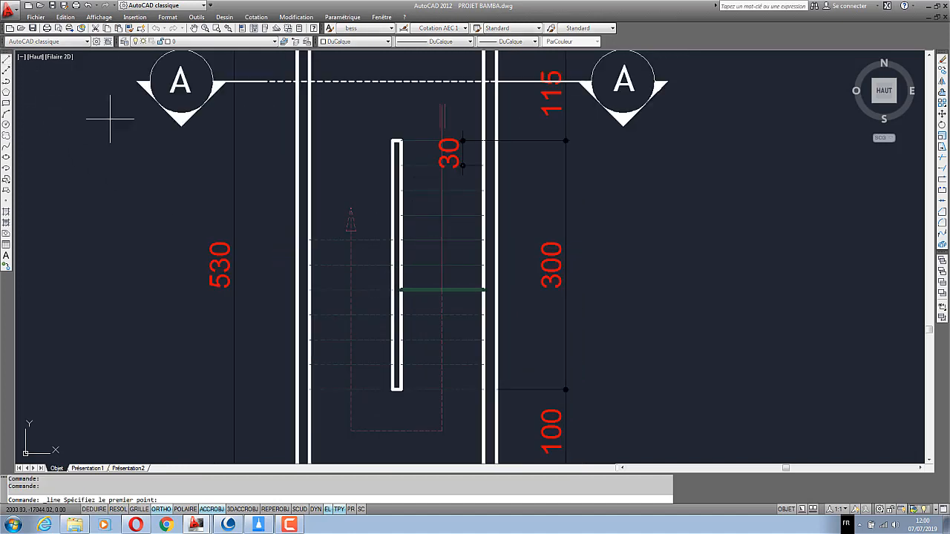
pyautogui.scroll(5, 401, 285)
pyautogui.click(381, 288)
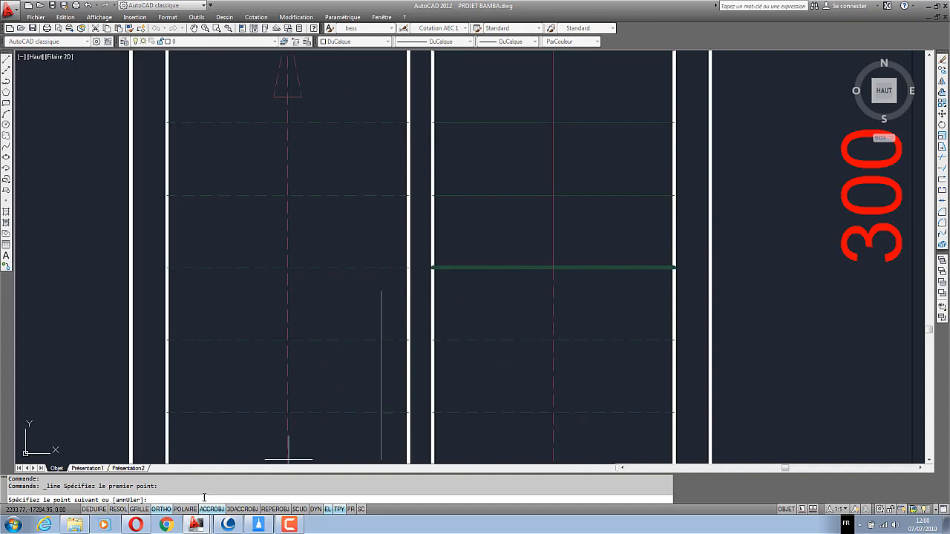
pyautogui.click(162, 510)
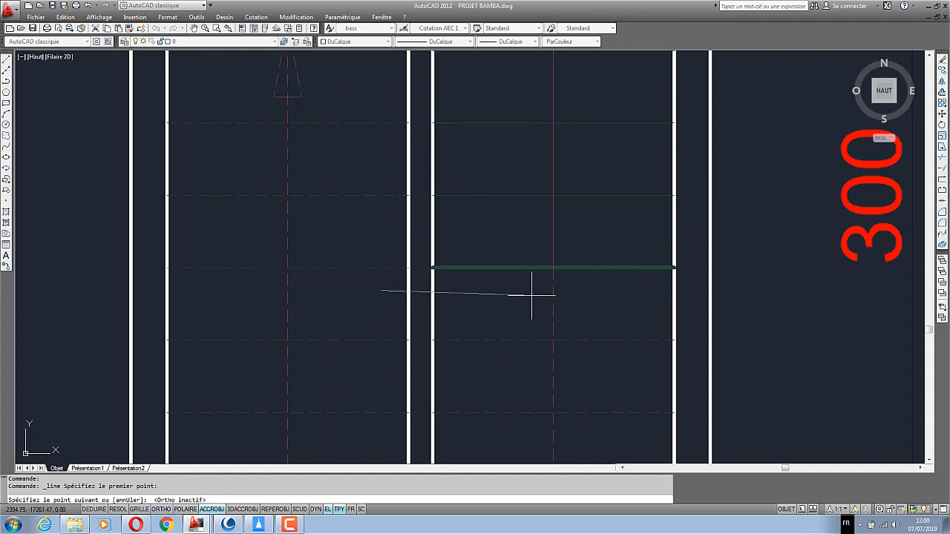
pyautogui.press('Escape')
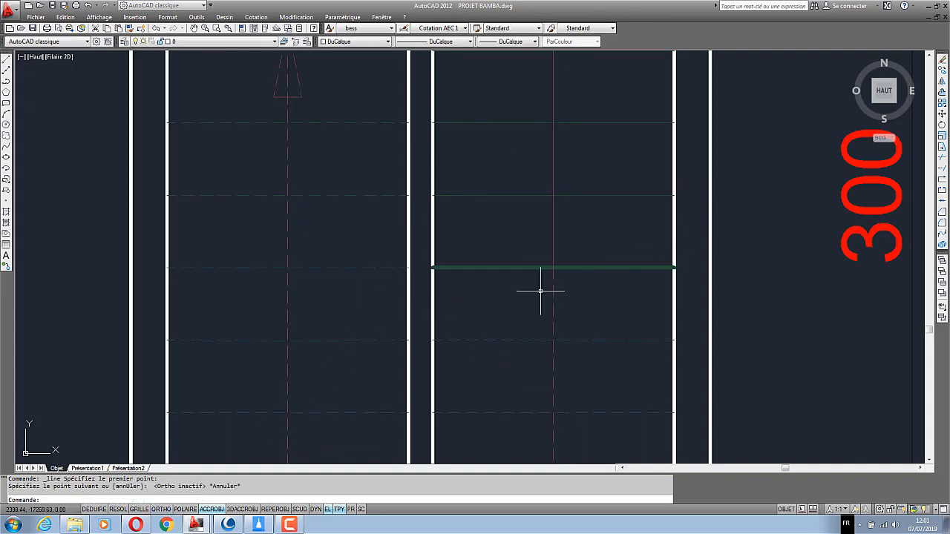
# Draw a slanted line from the left flight across the inner wall and right flight to just outside the outer wall
pyautogui.click(9, 65)
pyautogui.click(364, 305)
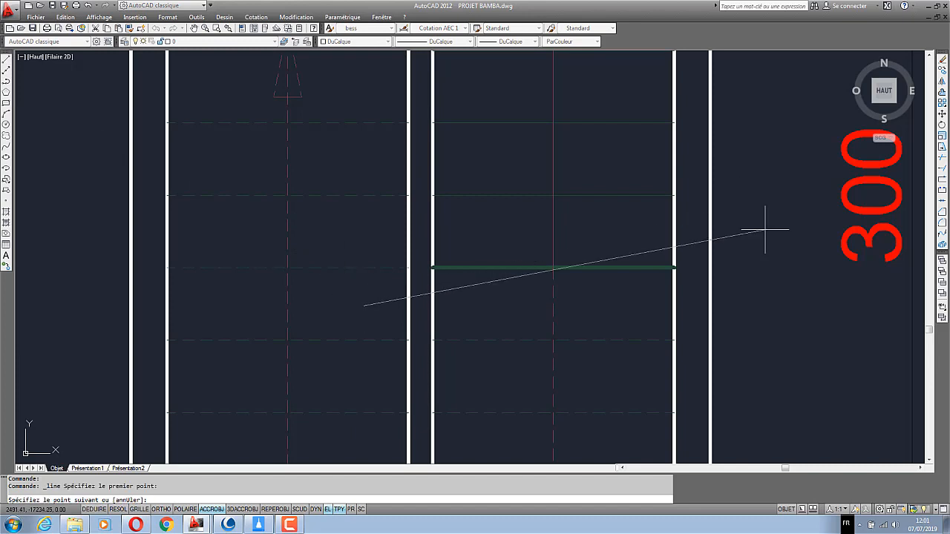
pyautogui.click(796, 243)
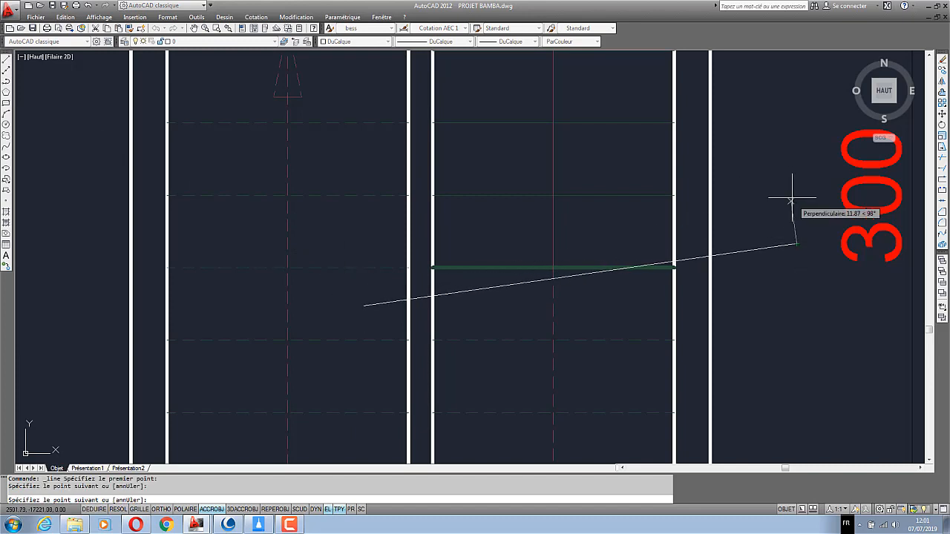
pyautogui.rightClick(790, 192)
pyautogui.click(806, 198)
# Offset the slanted line by 5 toward its lower side to form a parallel pair of cut lines
pyautogui.click(942, 92)
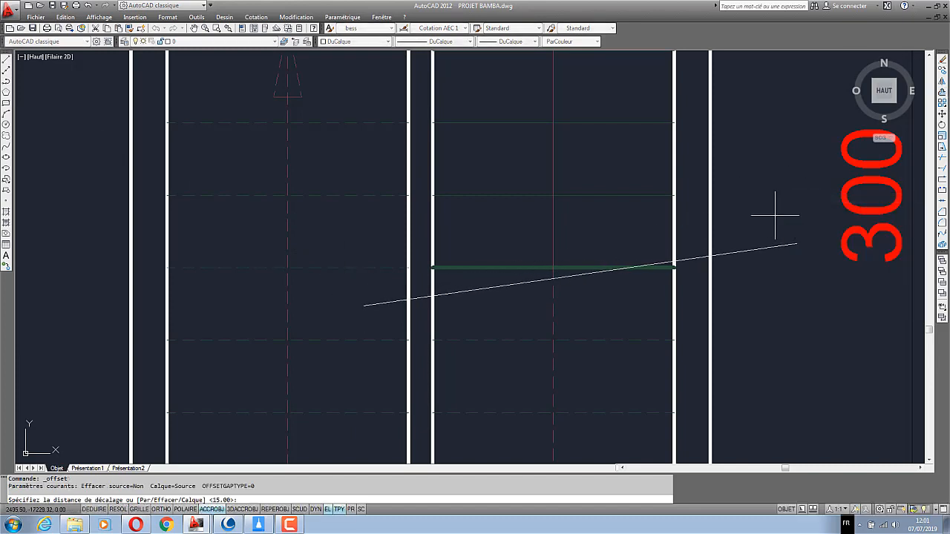
pyautogui.write('5')
pyautogui.press('Return')
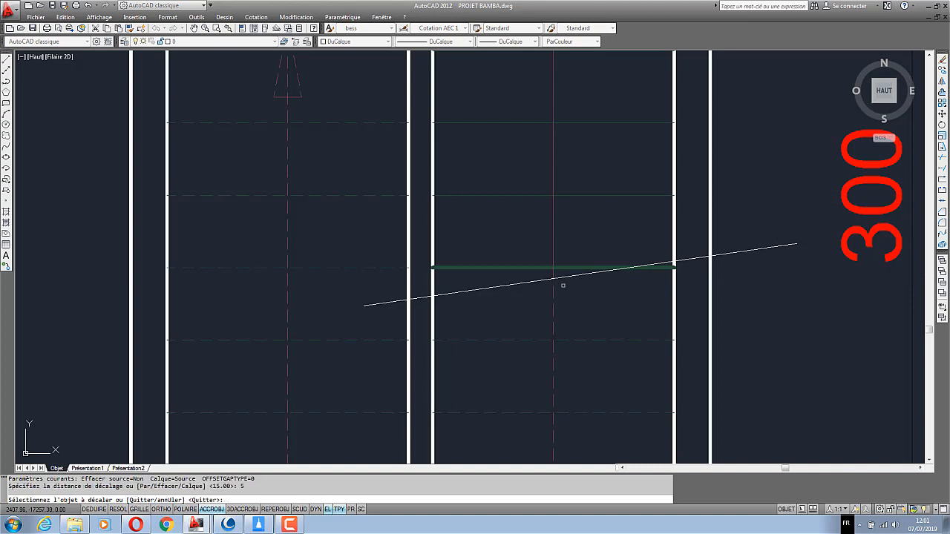
pyautogui.click(488, 287)
pyautogui.click(489, 316)
pyautogui.press('Return')
pyautogui.click(498, 251)
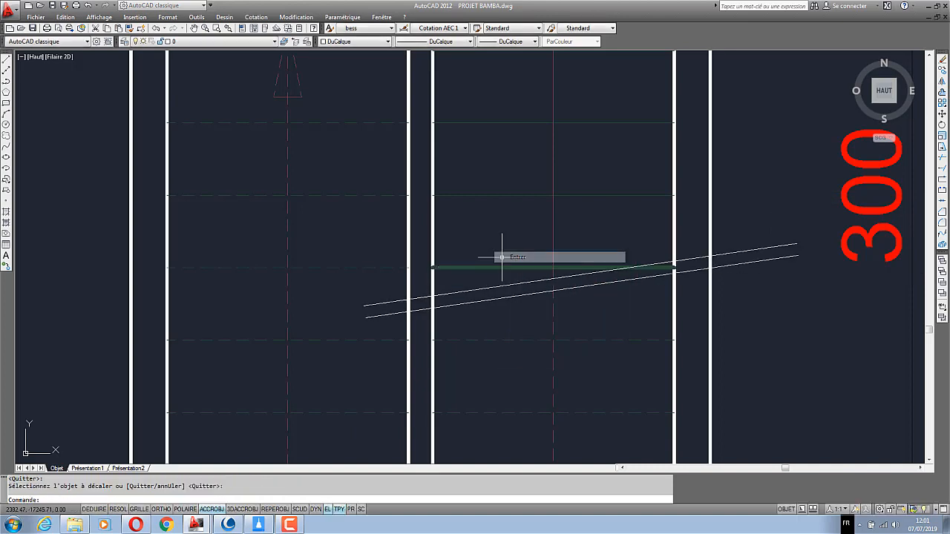
# Set both slanted cut lines to the INTERROMPU linetype
pyautogui.click(496, 299)
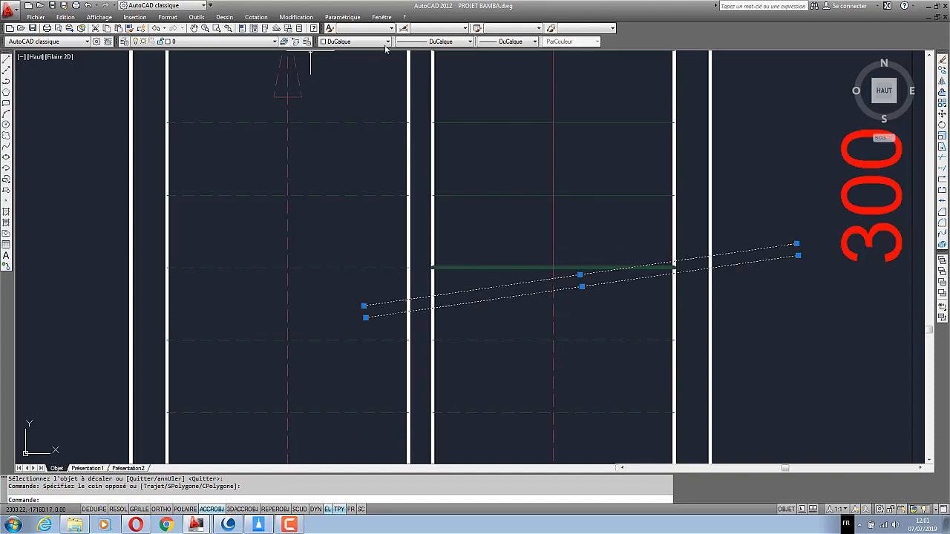
pyautogui.click(446, 42)
pyautogui.click(444, 130)
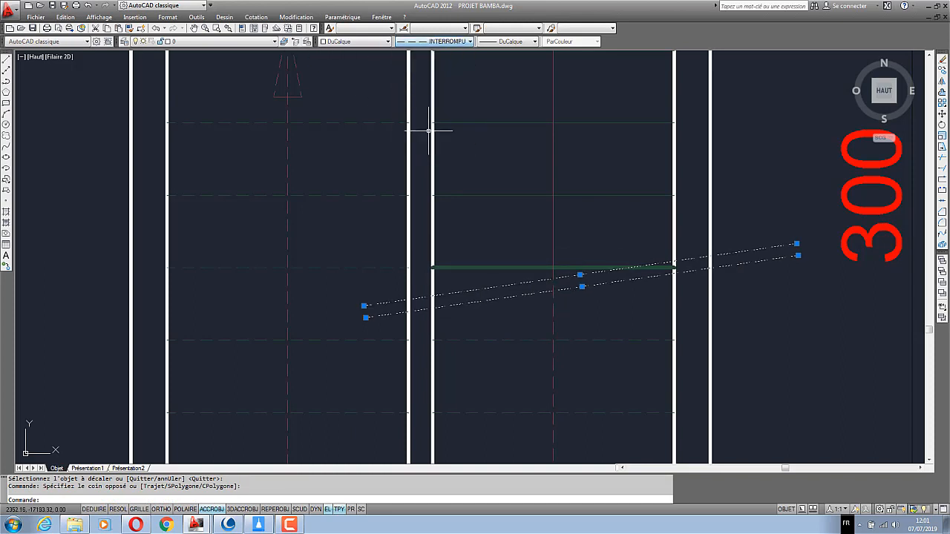
pyautogui.press('Escape')
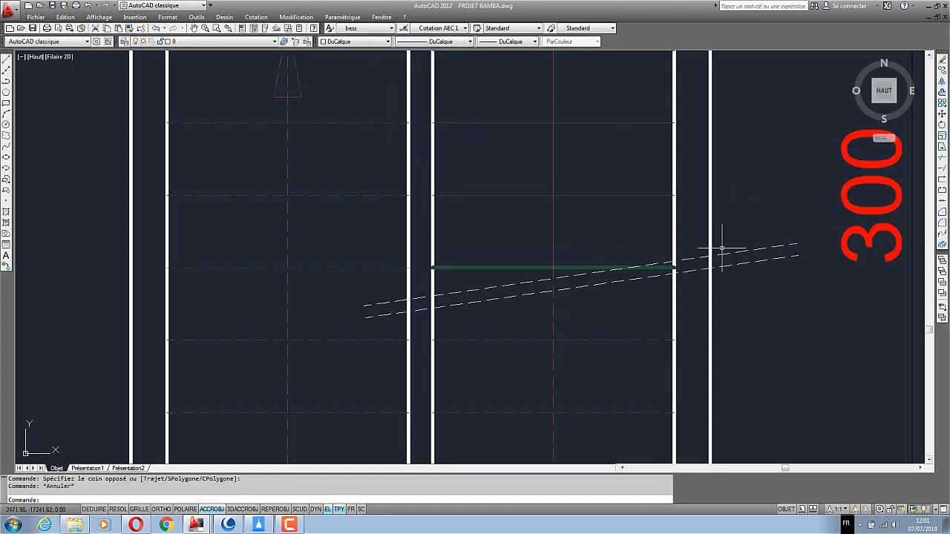
# Match the properties of the thin solid tread line in the right flight onto the thick tread line and both slanted lines
pyautogui.click(131, 29)
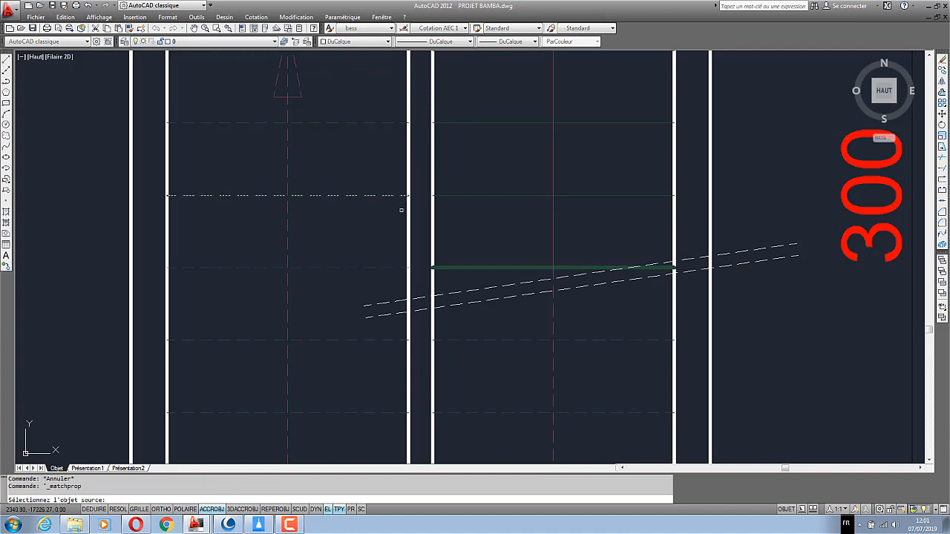
pyautogui.click(470, 196)
pyautogui.click(471, 196)
pyautogui.scroll(2, 460, 324)
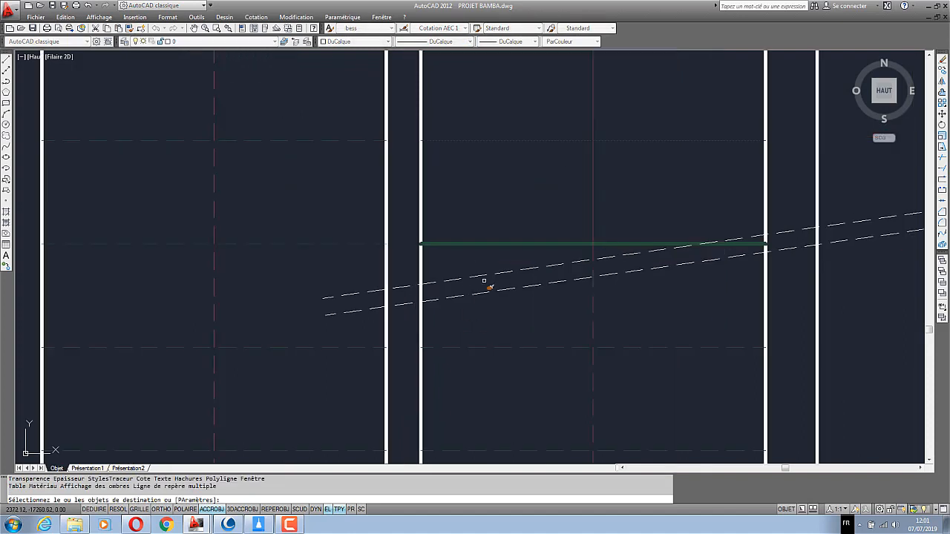
pyautogui.click(483, 256)
pyautogui.click(475, 241)
pyautogui.click(499, 300)
pyautogui.click(484, 266)
pyautogui.rightClick(503, 197)
pyautogui.click(509, 214)
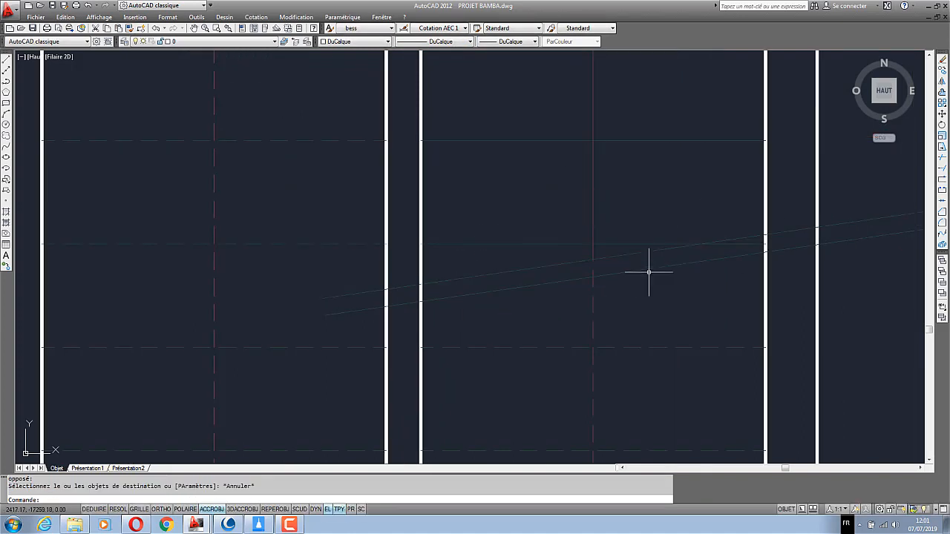
# Give the two recoloured slanted cut lines a dashed linetype
pyautogui.click(519, 300)
pyautogui.click(495, 269)
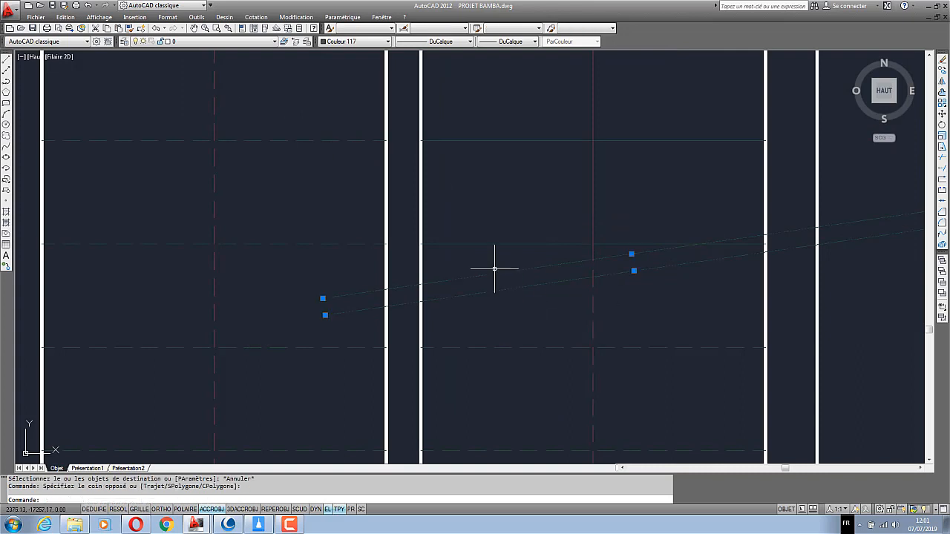
pyautogui.click(434, 41)
pyautogui.click(423, 134)
pyautogui.press('Escape')
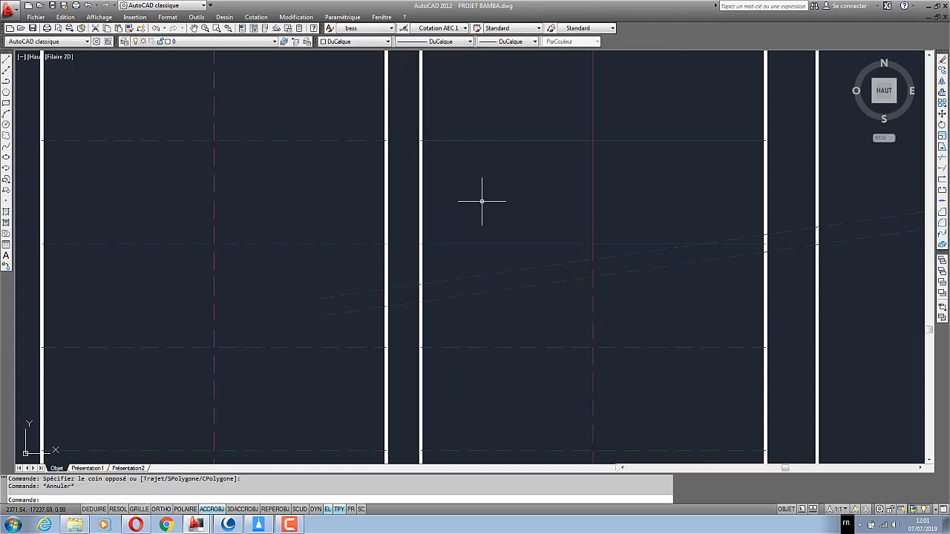
# Trim both faces of the inner wall between the two slanted cut lines
pyautogui.click(945, 169)
pyautogui.press('Return')
pyautogui.scroll(2, 434, 291)
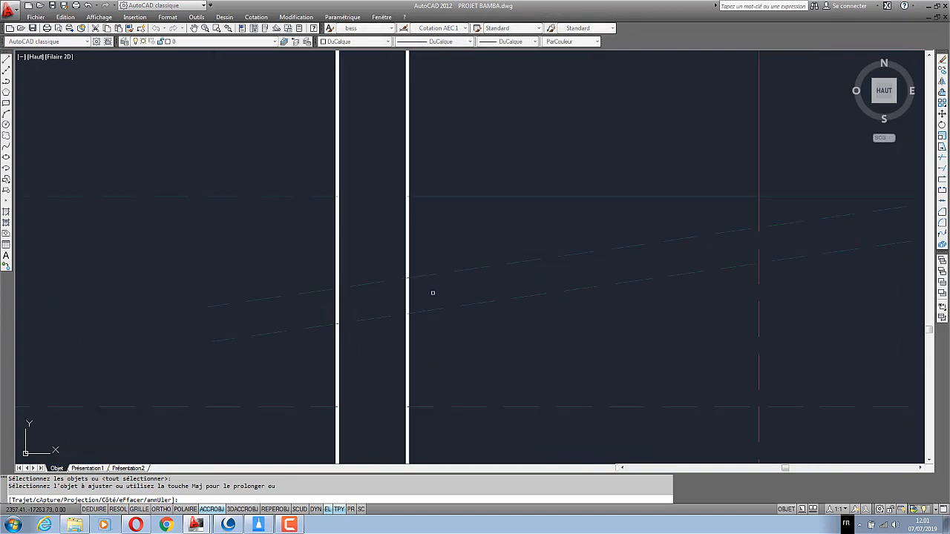
pyautogui.click(433, 294)
pyautogui.click(327, 302)
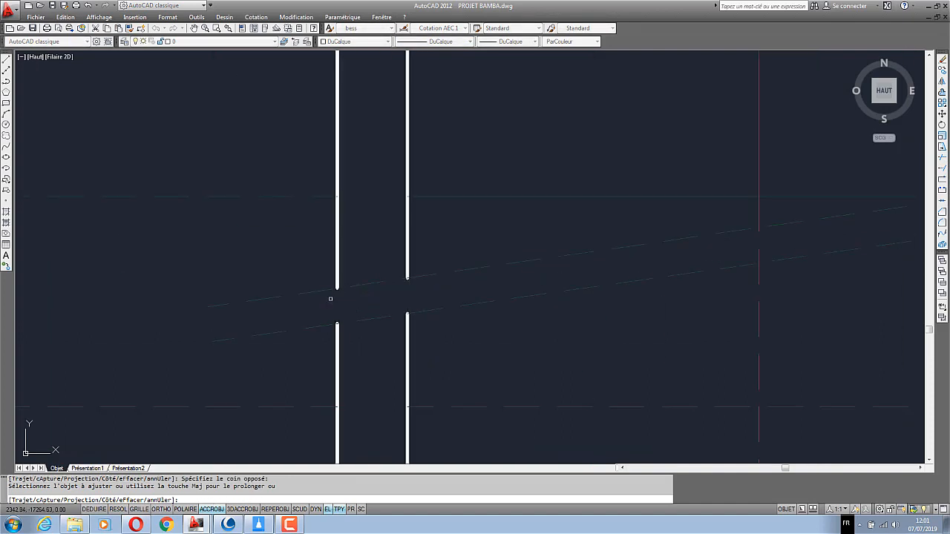
pyautogui.scroll(-2, 381, 223)
pyautogui.rightClick(410, 212)
pyautogui.scroll(-2, 415, 209)
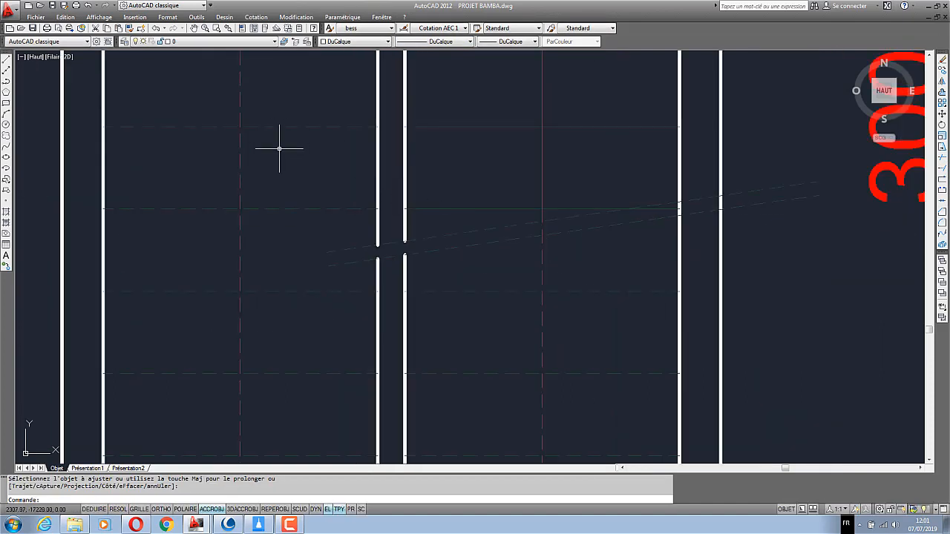
# Match the dashed properties of a left-flight tread line onto the inner wall's faces and end below the cut lines
pyautogui.click(129, 28)
pyautogui.scroll(-2, 340, 217)
pyautogui.scroll(1, 340, 216)
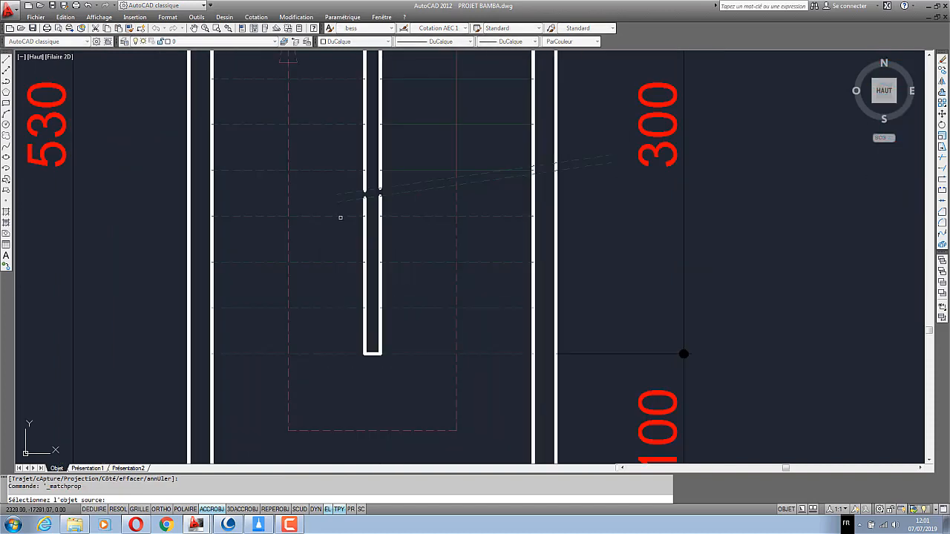
pyautogui.click(340, 217)
pyautogui.click(344, 217)
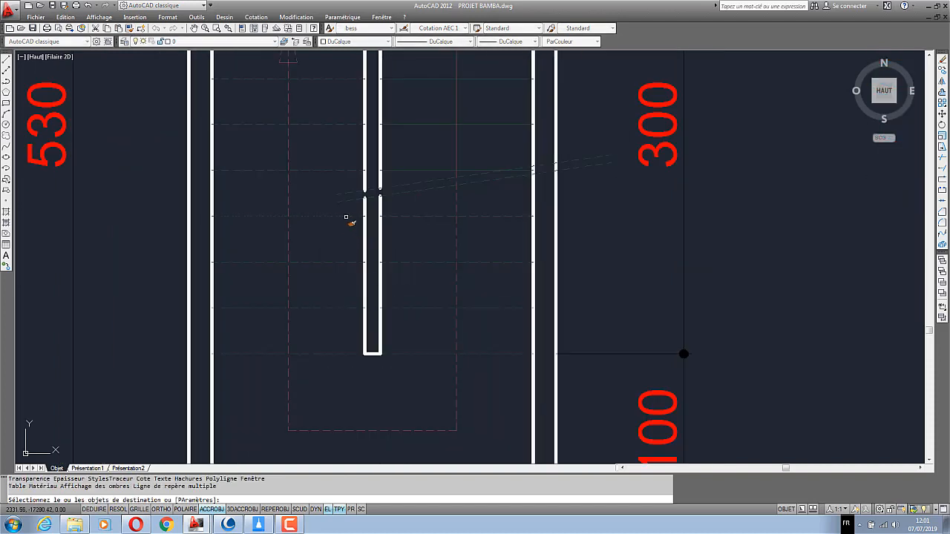
pyautogui.click(393, 261)
pyautogui.click(346, 242)
pyautogui.click(387, 366)
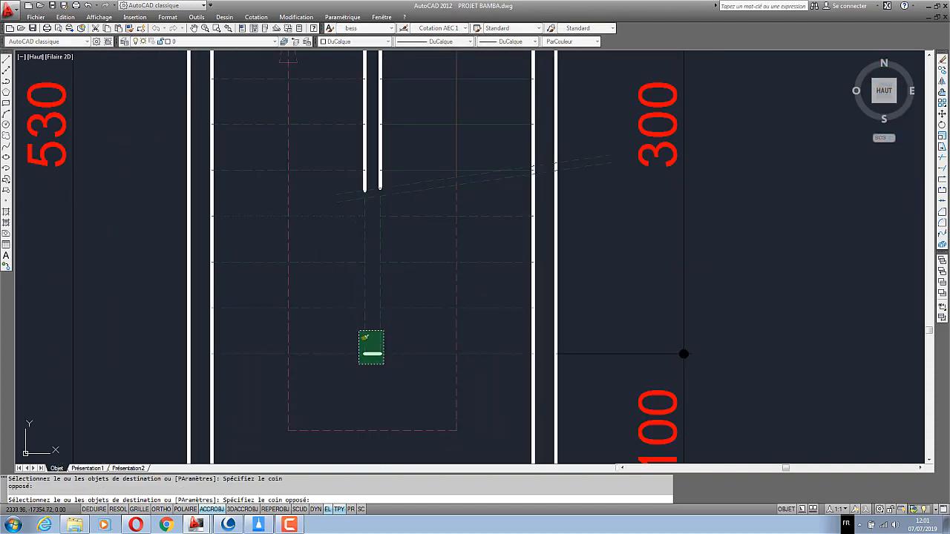
pyautogui.click(358, 325)
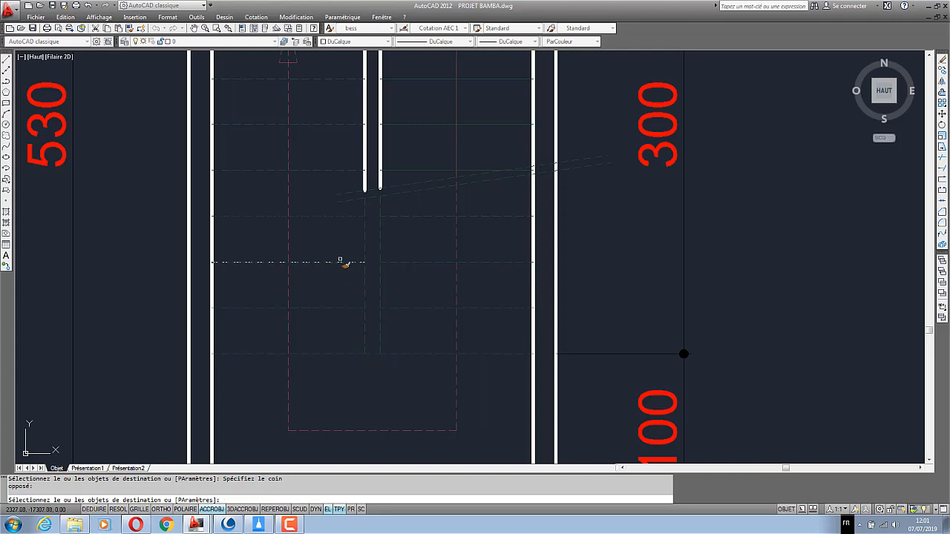
pyautogui.rightClick(318, 203)
pyautogui.click(330, 206)
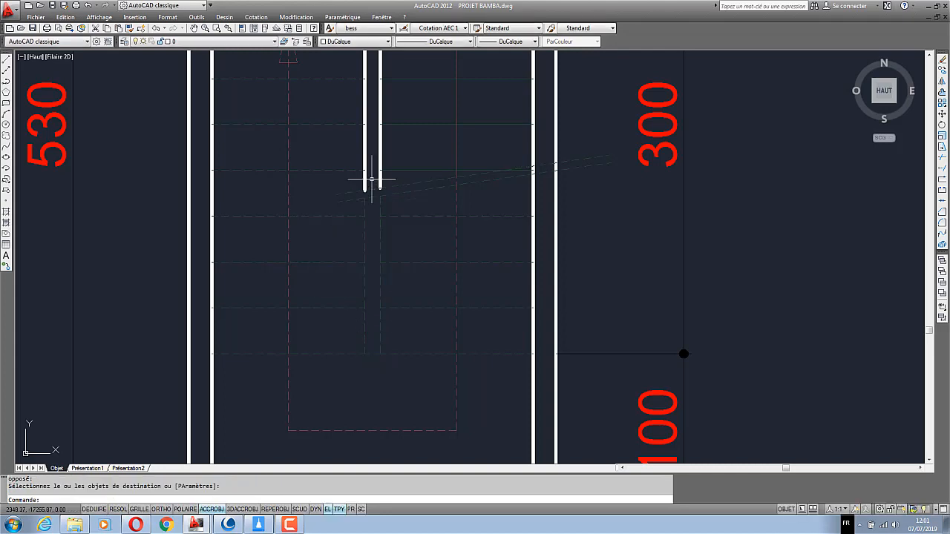
# Draw a short line joining the cut ends of the two inner wall faces along the upper slanted line
pyautogui.scroll(3, 371, 181)
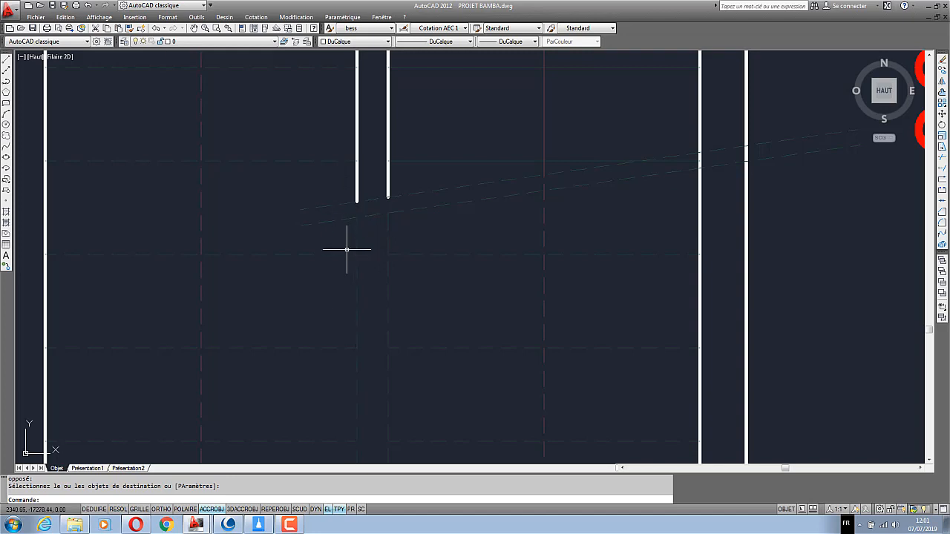
pyautogui.scroll(-2, 347, 250)
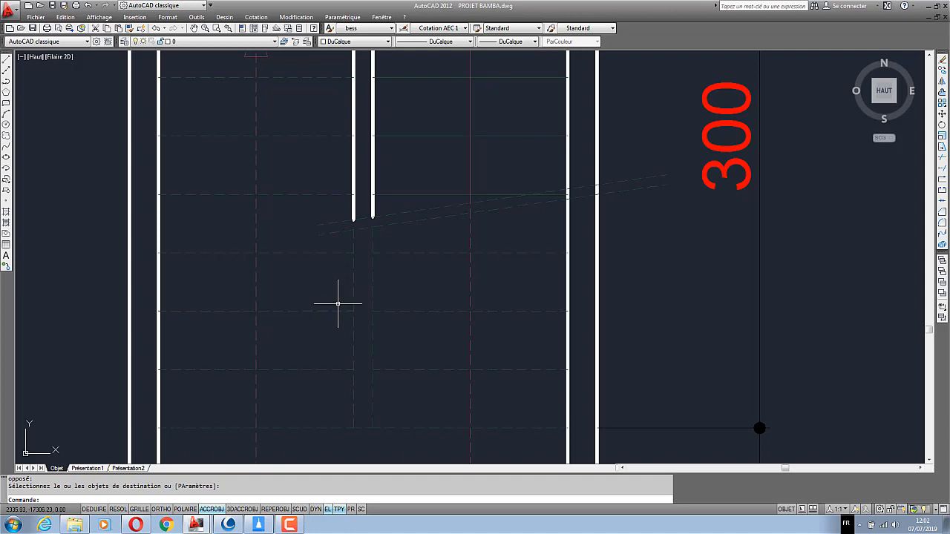
pyautogui.scroll(2, 342, 215)
pyautogui.click(5, 69)
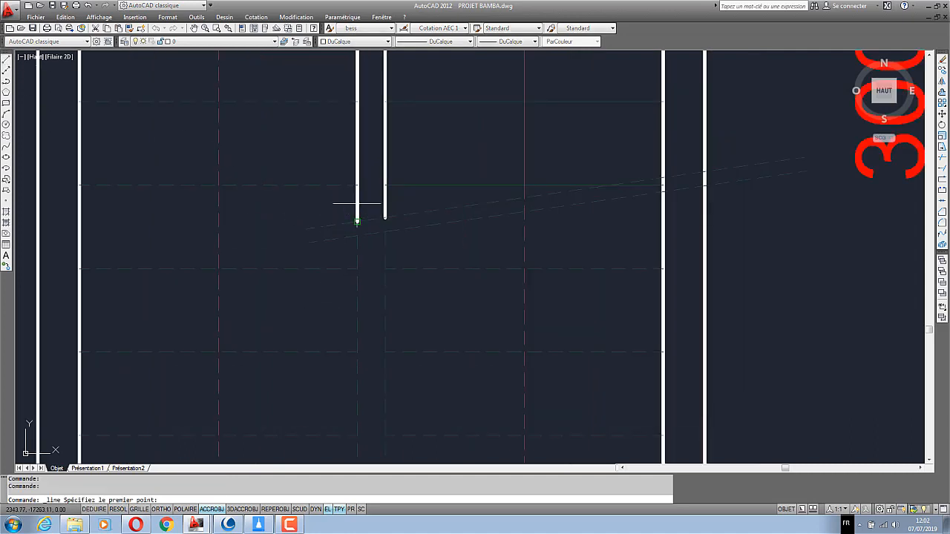
pyautogui.click(383, 220)
pyautogui.click(357, 221)
pyautogui.rightClick(386, 160)
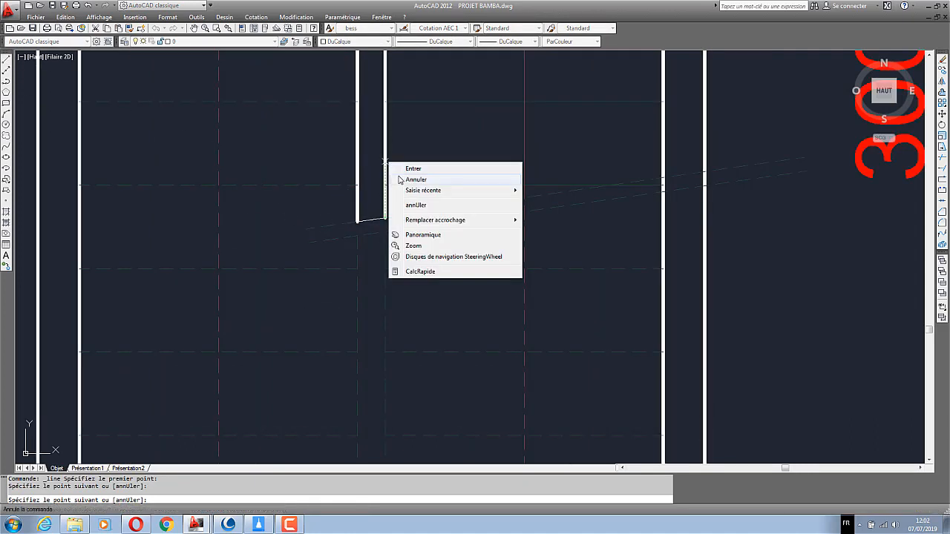
pyautogui.click(404, 181)
# Match the inner wall's thick properties onto the short closing line and the upper slanted line at the wall's cut end
pyautogui.click(129, 28)
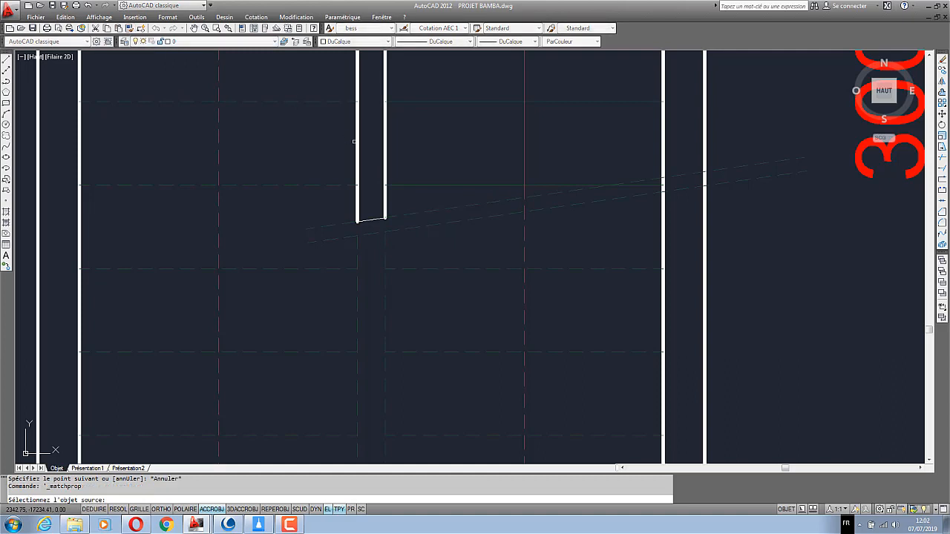
pyautogui.click(357, 153)
pyautogui.scroll(1, 375, 222)
pyautogui.click(377, 232)
pyautogui.press('Escape')
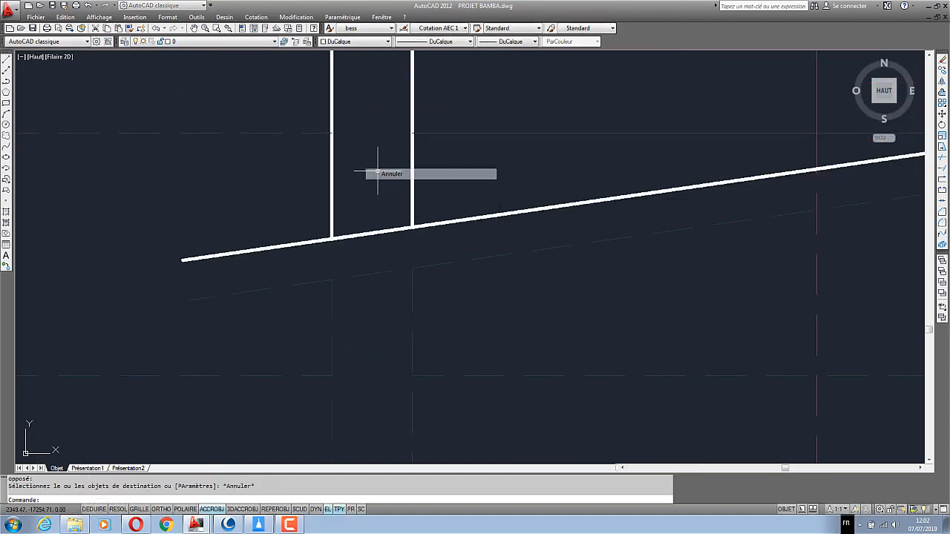
# Trim the upper slanted line between the two inner wall faces
pyautogui.click(942, 158)
pyautogui.rightClick(363, 237)
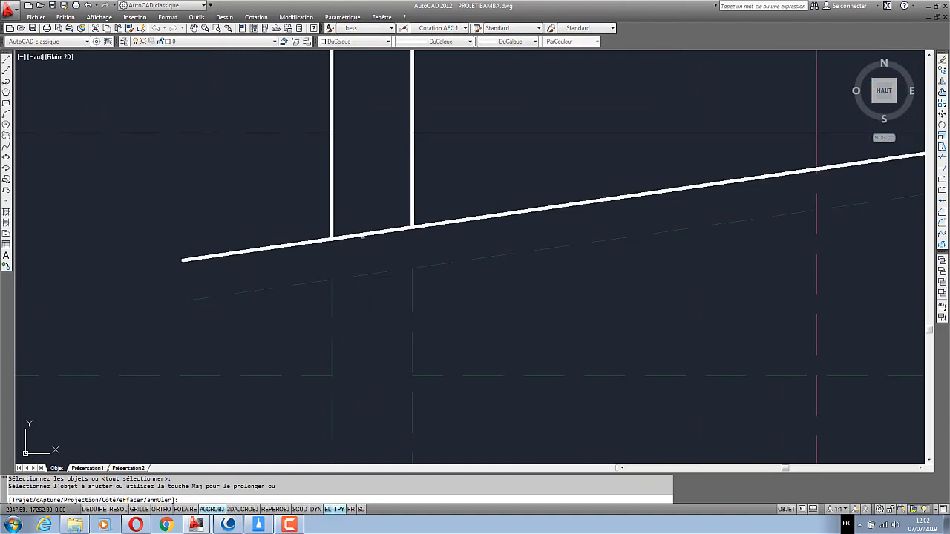
pyautogui.click(412, 237)
pyautogui.click(382, 218)
pyautogui.rightClick(379, 182)
pyautogui.click(383, 189)
# Match the lower slanted cut line's dashed properties onto the upper slanted line's segments on both sides of the inner wall
pyautogui.click(129, 28)
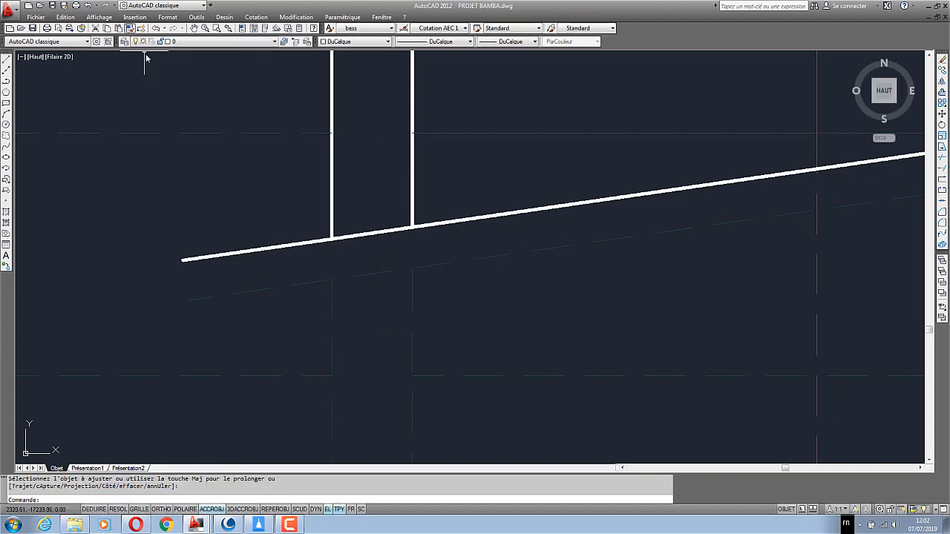
pyautogui.click(295, 282)
pyautogui.click(293, 286)
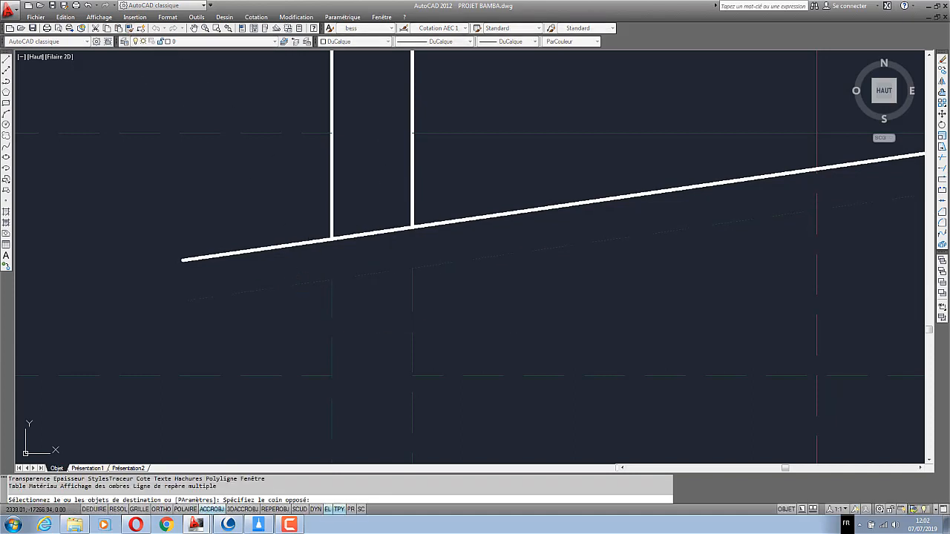
pyautogui.click(284, 246)
pyautogui.click(449, 216)
pyautogui.rightClick(444, 195)
pyautogui.click(450, 200)
pyautogui.scroll(-6, 401, 230)
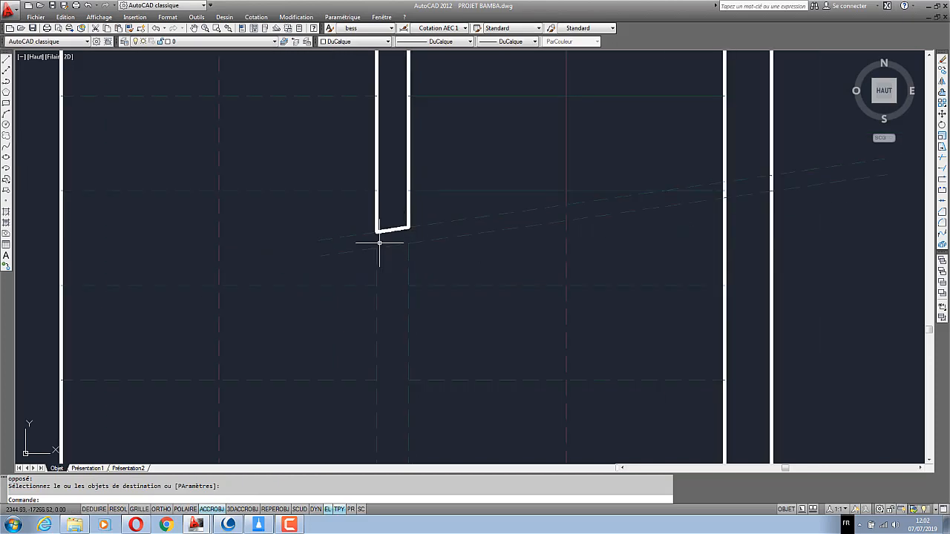
pyautogui.scroll(2, 643, 186)
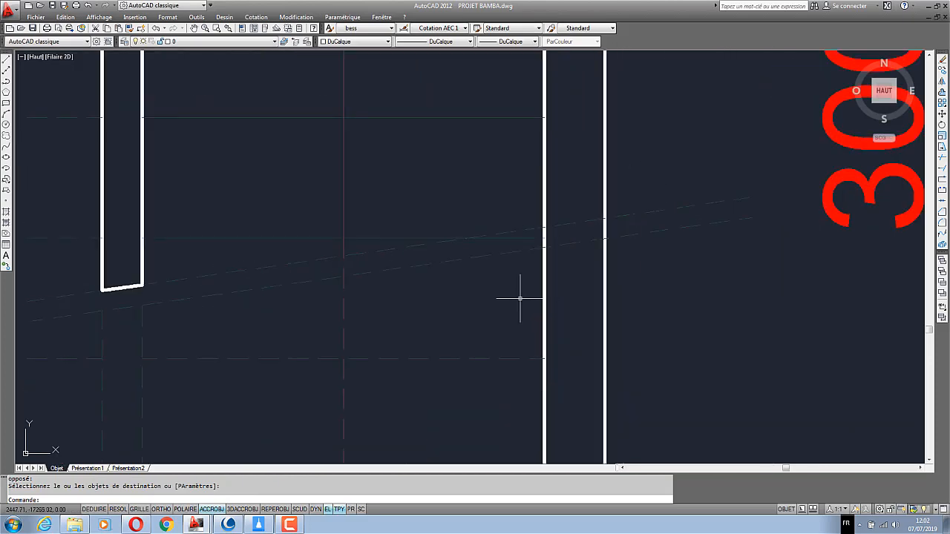
pyautogui.scroll(1, 518, 300)
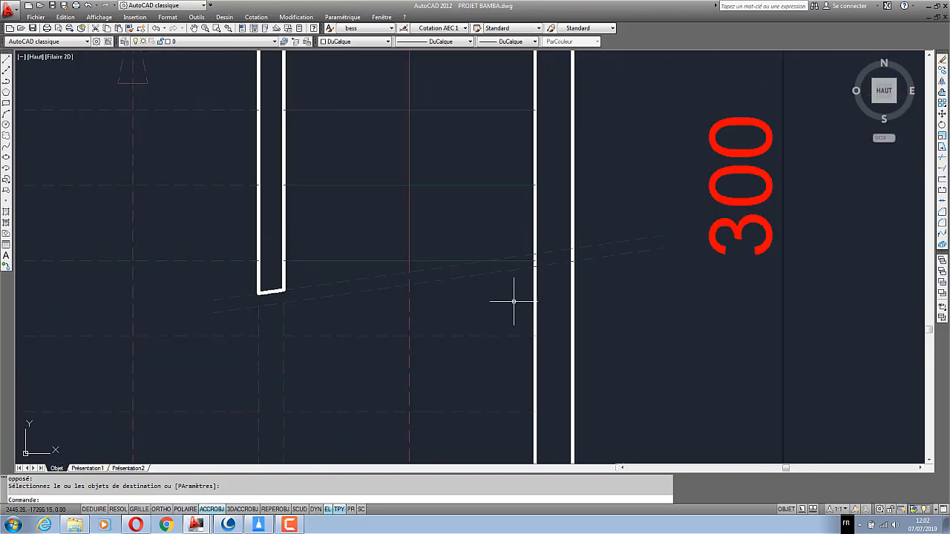
pyautogui.scroll(-2, 384, 218)
pyautogui.scroll(4, 320, 242)
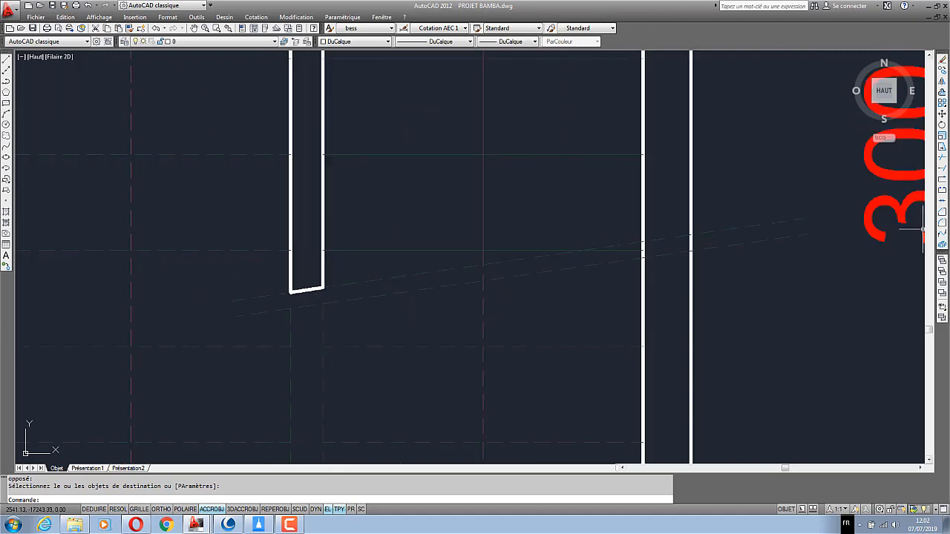
pyautogui.click(943, 160)
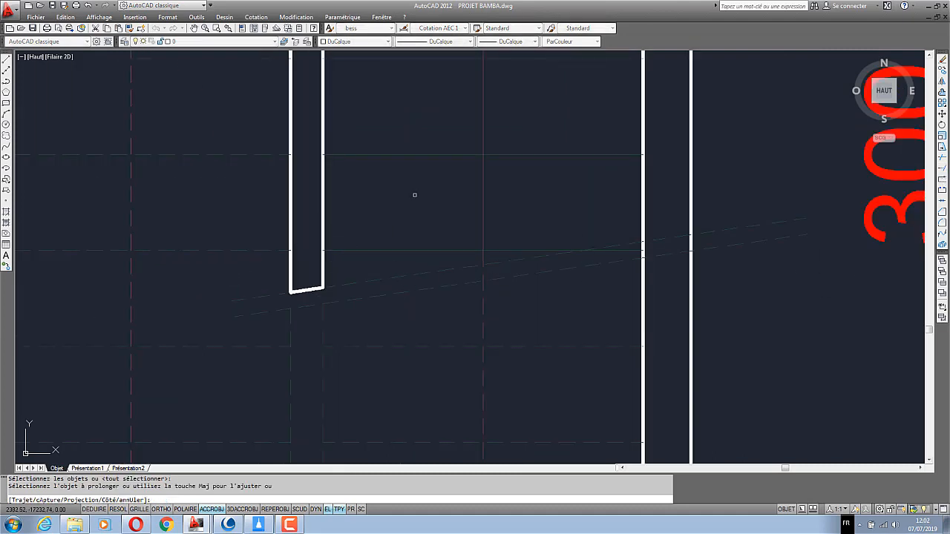
pyautogui.scroll(-3, 397, 216)
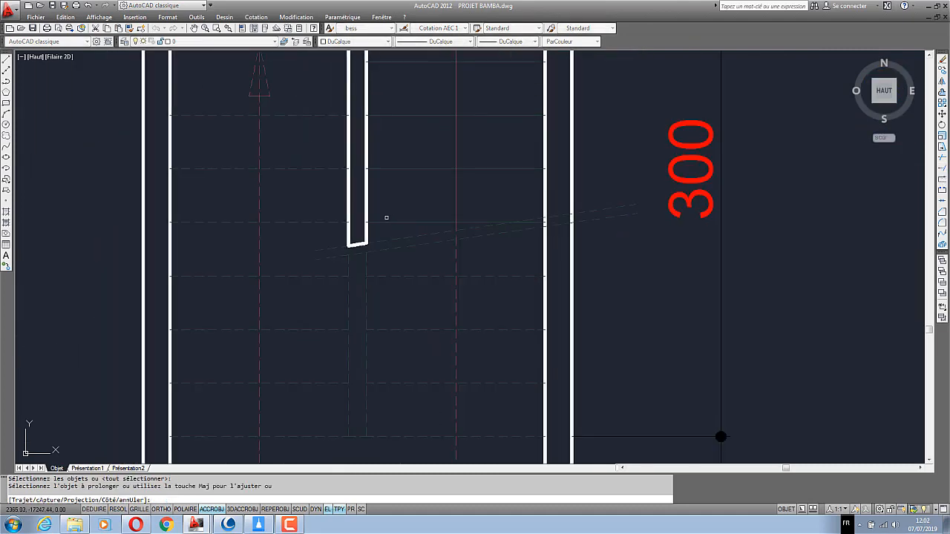
pyautogui.scroll(2, 367, 245)
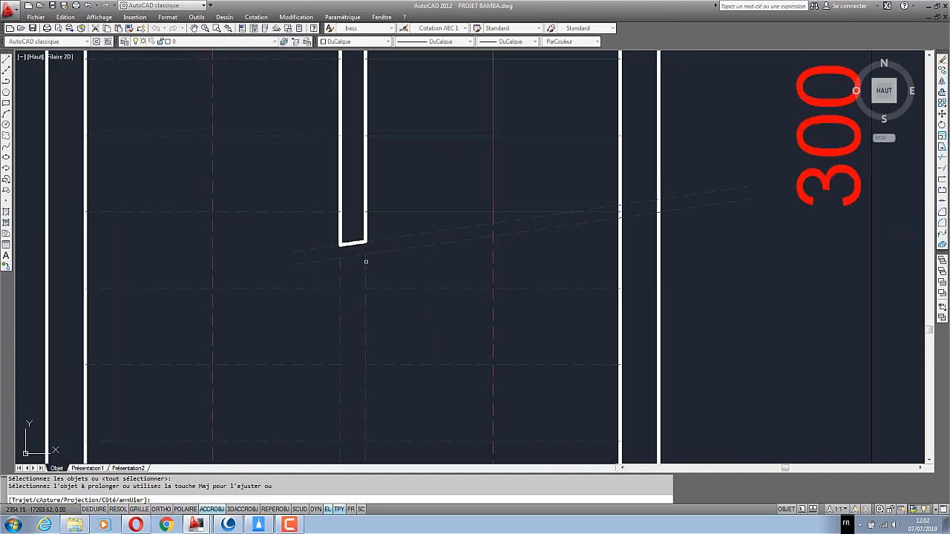
pyautogui.scroll(-2, 365, 264)
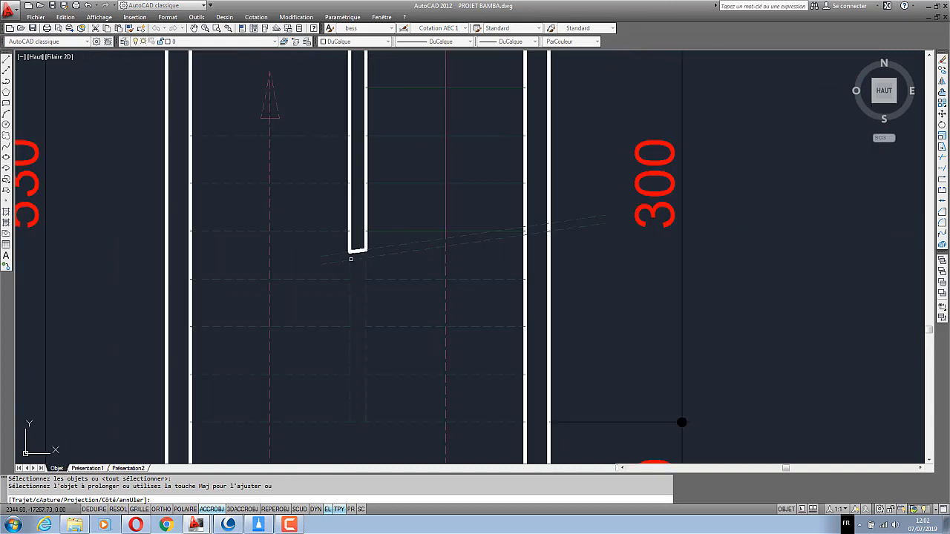
pyautogui.scroll(-2, 339, 268)
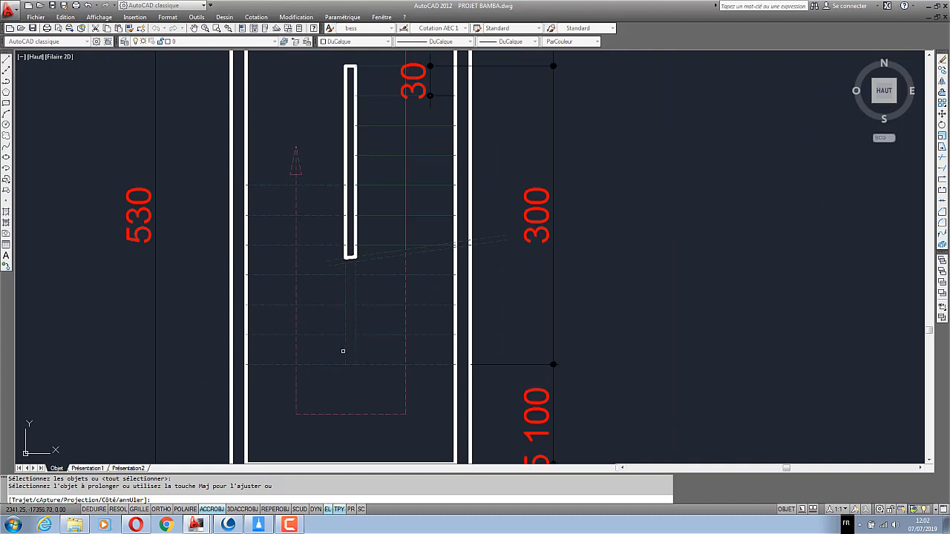
pyautogui.scroll(2, 369, 367)
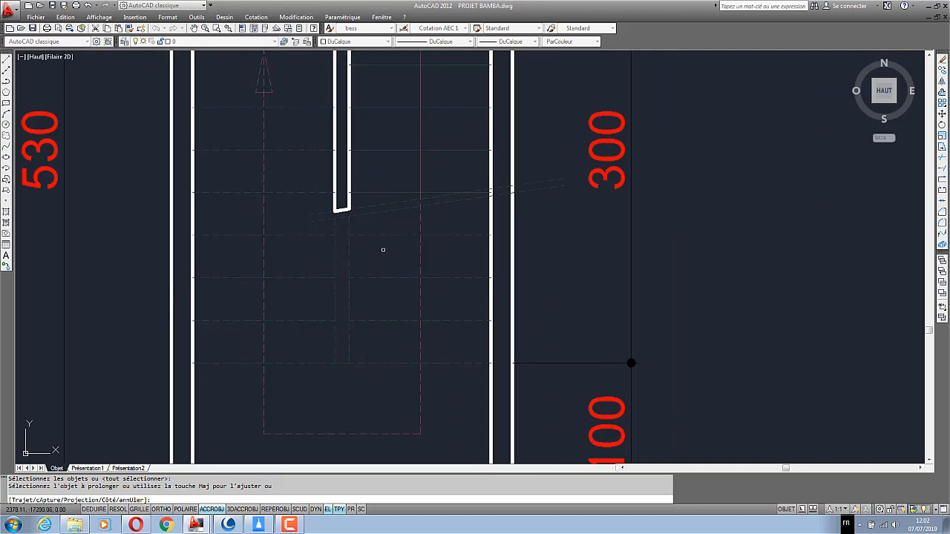
pyautogui.scroll(-2, 338, 364)
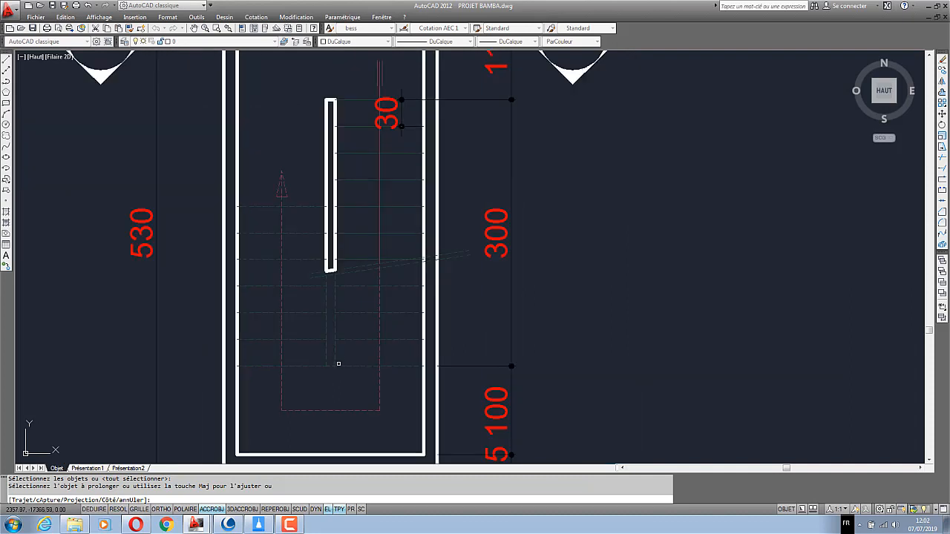
pyautogui.scroll(2, 339, 316)
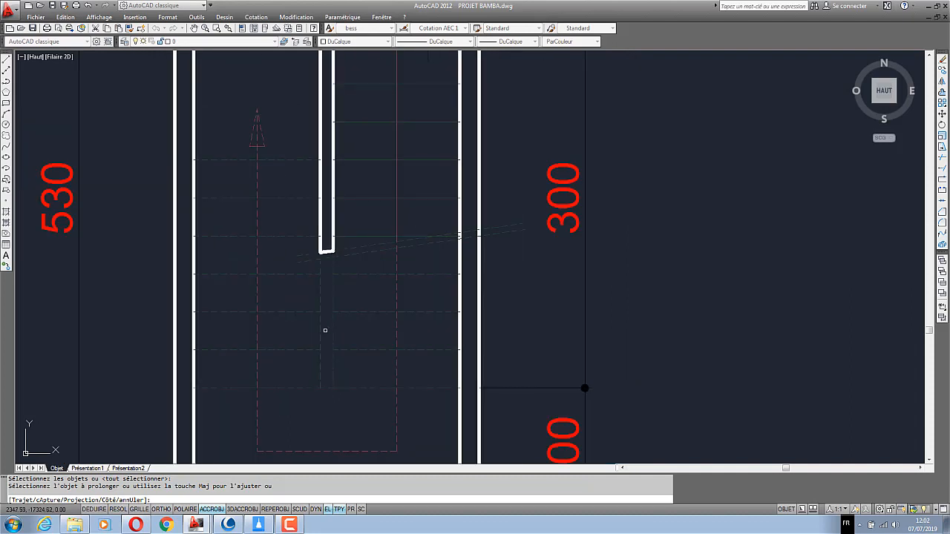
pyautogui.rightClick(285, 142)
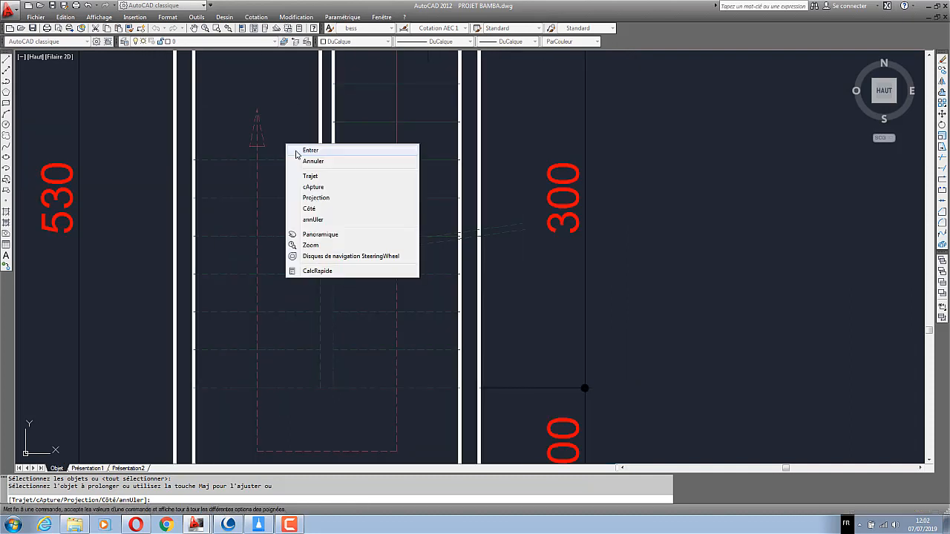
pyautogui.click(297, 152)
pyautogui.press('Escape')
# Examine the staircase plan around the inner wall, the slanted cut lines, the treads of both flights and the walking line
pyautogui.scroll(-2, 329, 275)
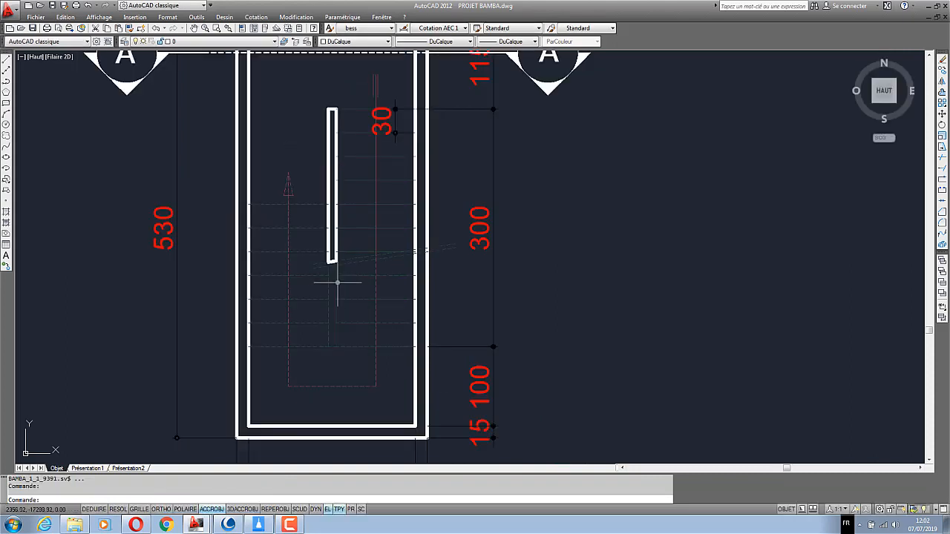
pyautogui.scroll(1, 366, 282)
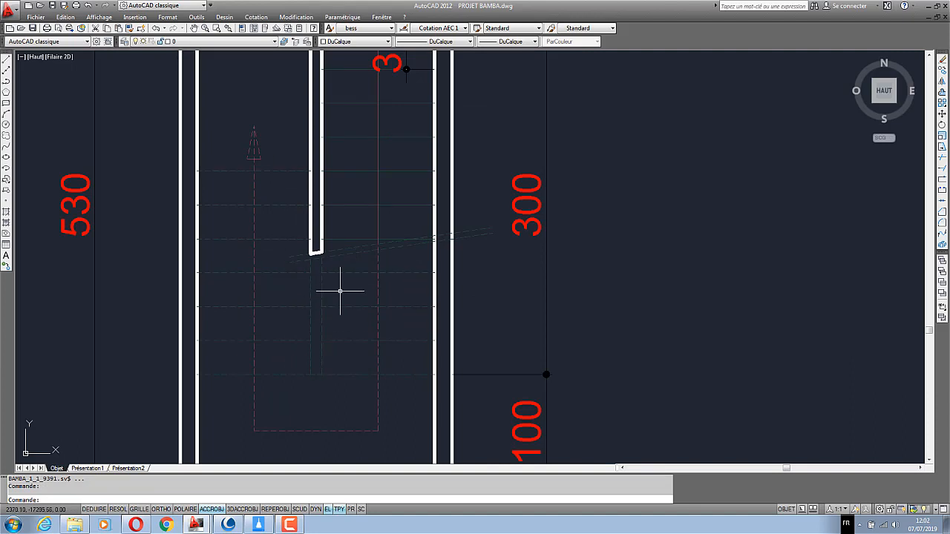
pyautogui.scroll(-1, 297, 309)
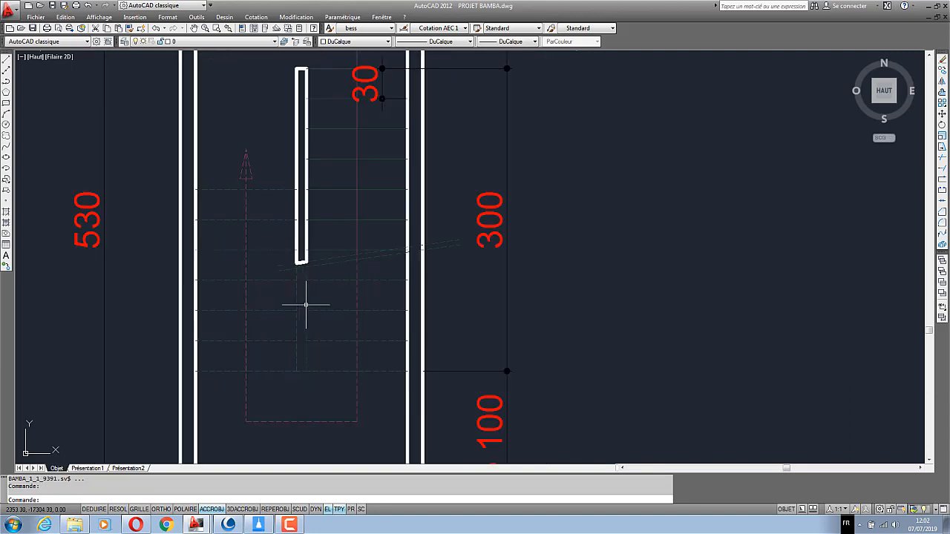
pyautogui.scroll(-2, 327, 312)
pyautogui.scroll(2, 335, 223)
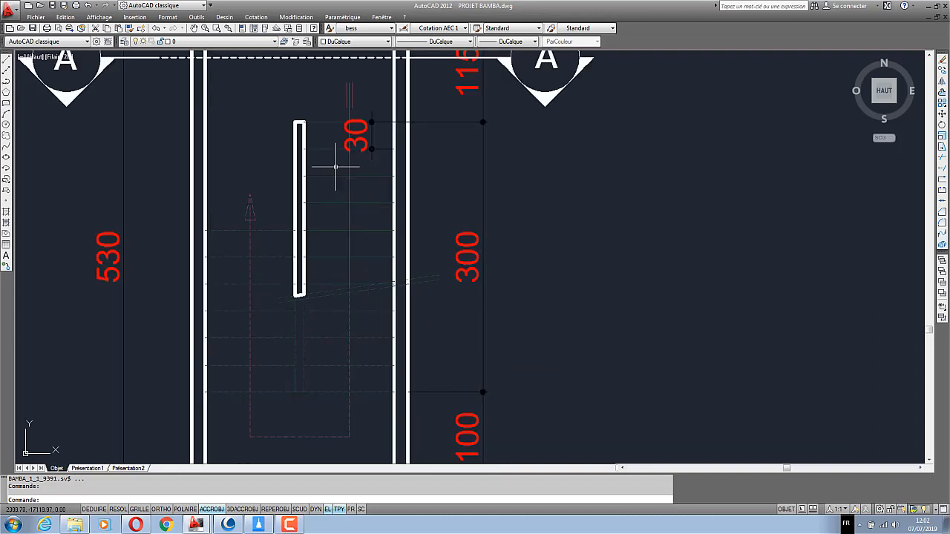
pyautogui.scroll(2, 341, 119)
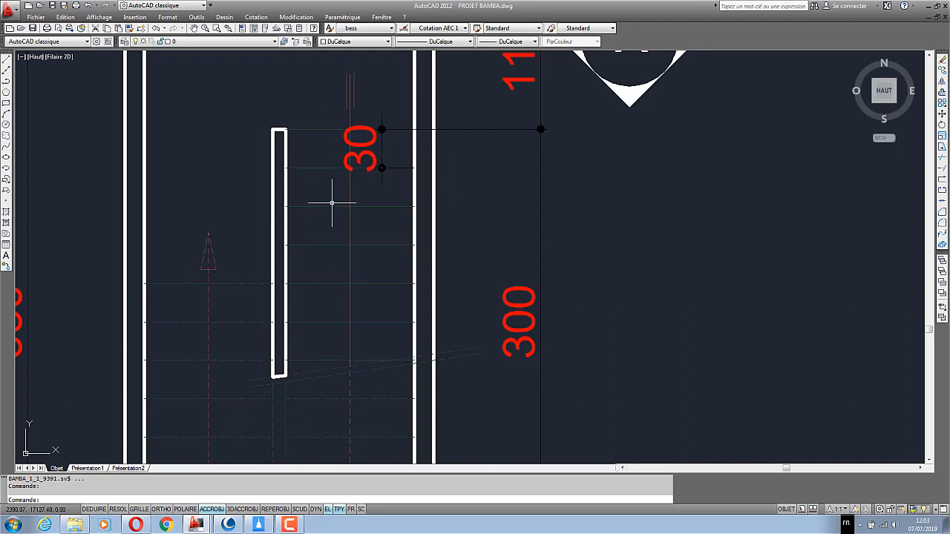
pyautogui.scroll(-2, 346, 286)
pyautogui.scroll(3, 327, 199)
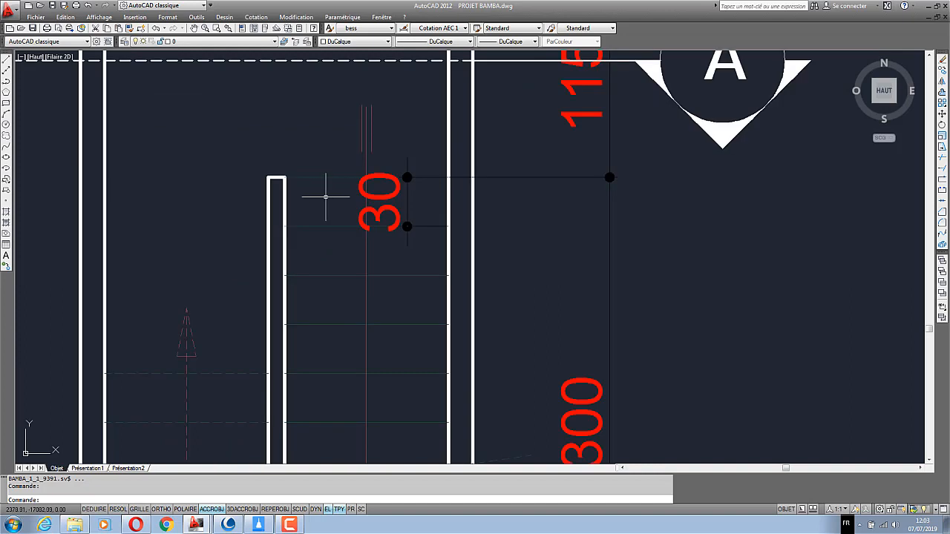
pyautogui.scroll(-2, 325, 198)
pyautogui.scroll(-2, 380, 277)
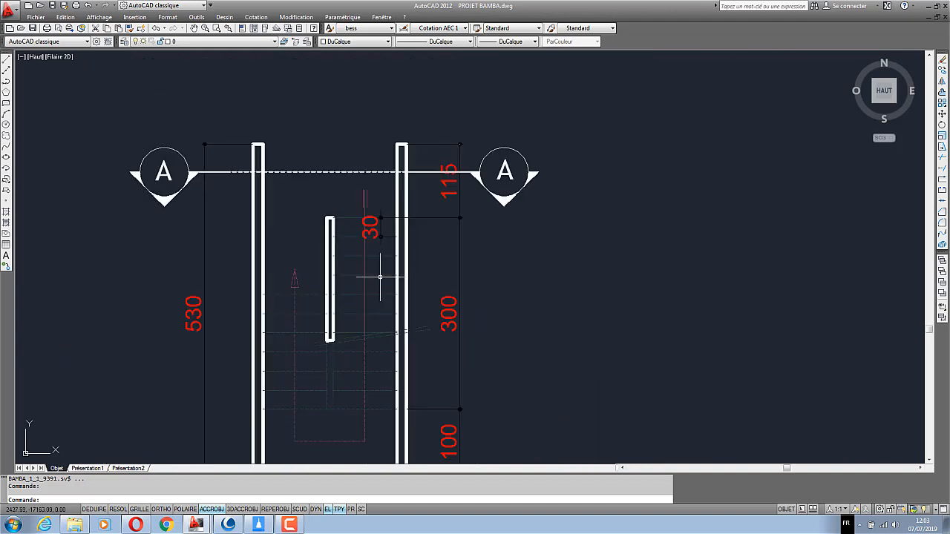
pyautogui.scroll(1, 344, 238)
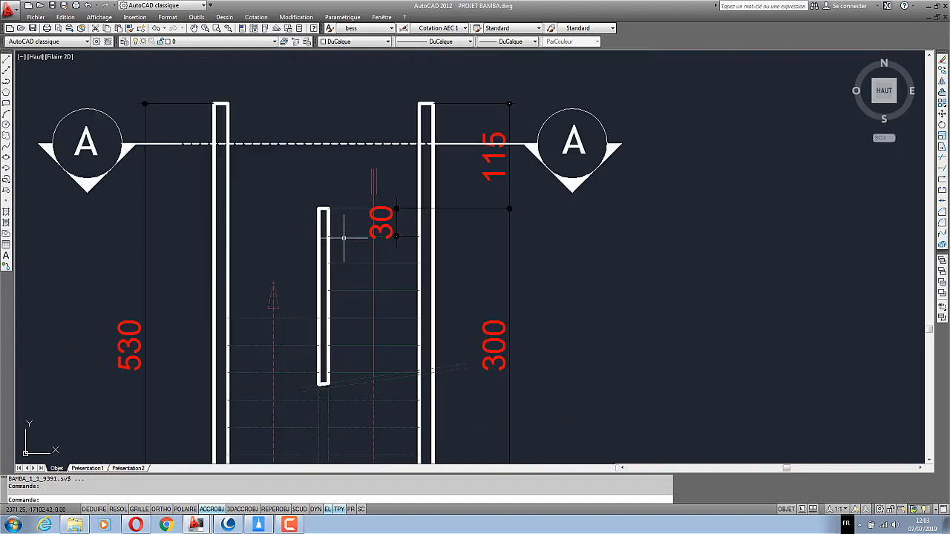
pyautogui.scroll(1, 344, 238)
pyautogui.scroll(-1, 373, 212)
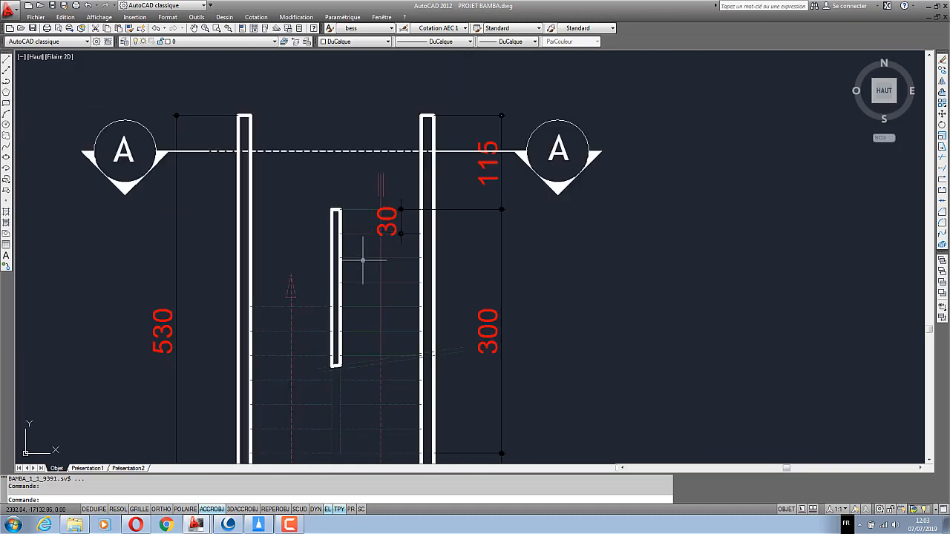
pyautogui.scroll(-1, 360, 168)
pyautogui.scroll(1, 342, 291)
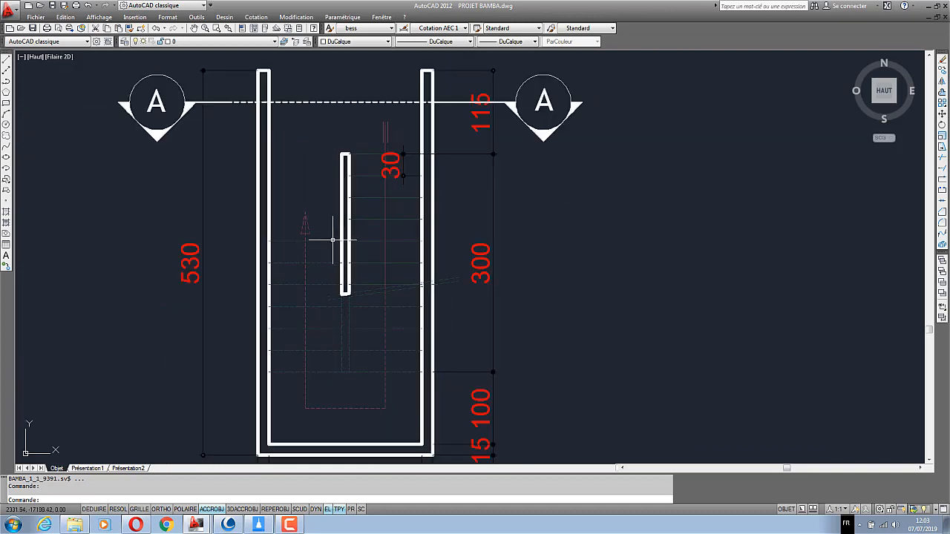
pyautogui.scroll(-2, 332, 240)
pyautogui.scroll(1, 339, 248)
pyautogui.scroll(2, 361, 221)
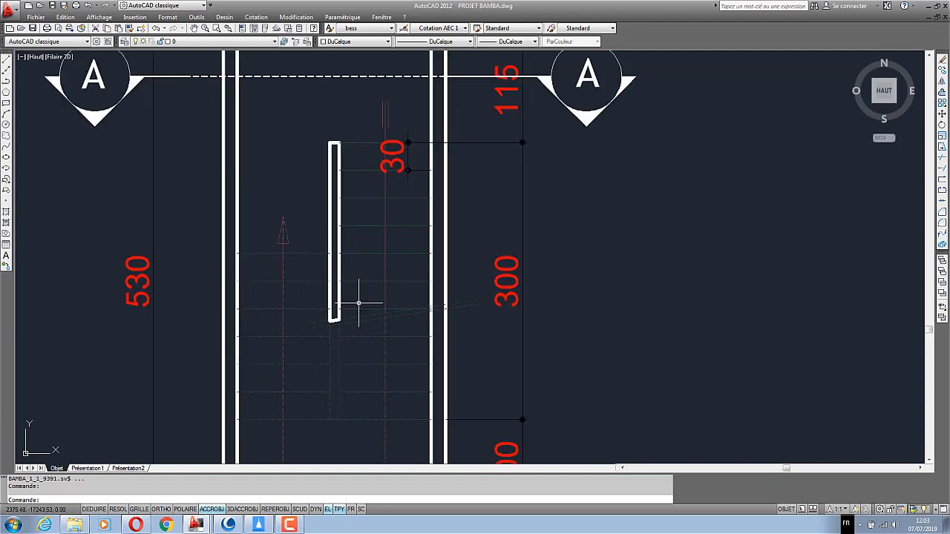
pyautogui.scroll(-2, 360, 303)
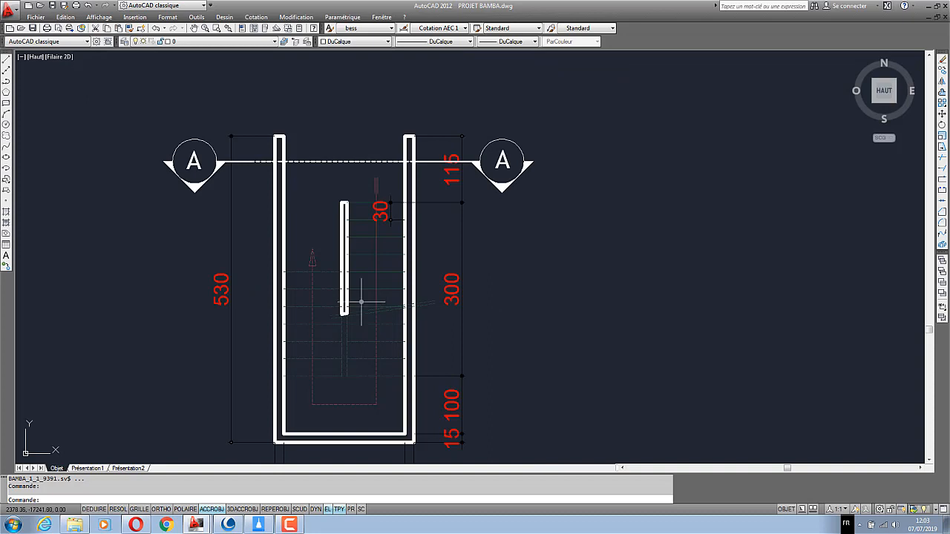
pyautogui.scroll(-2, 365, 222)
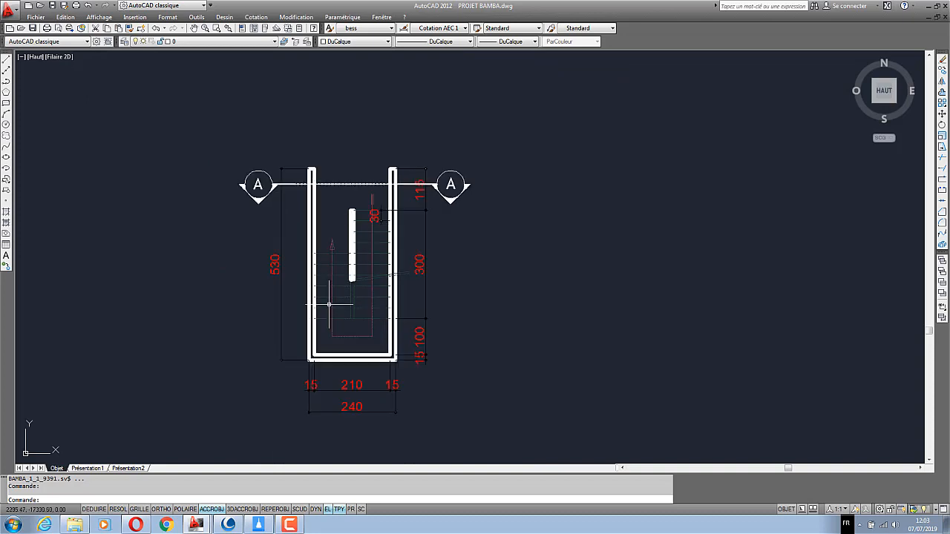
# Examine the A-A section line and its markers across the upper end of the staircase, relative to the whole plan
pyautogui.scroll(2, 305, 266)
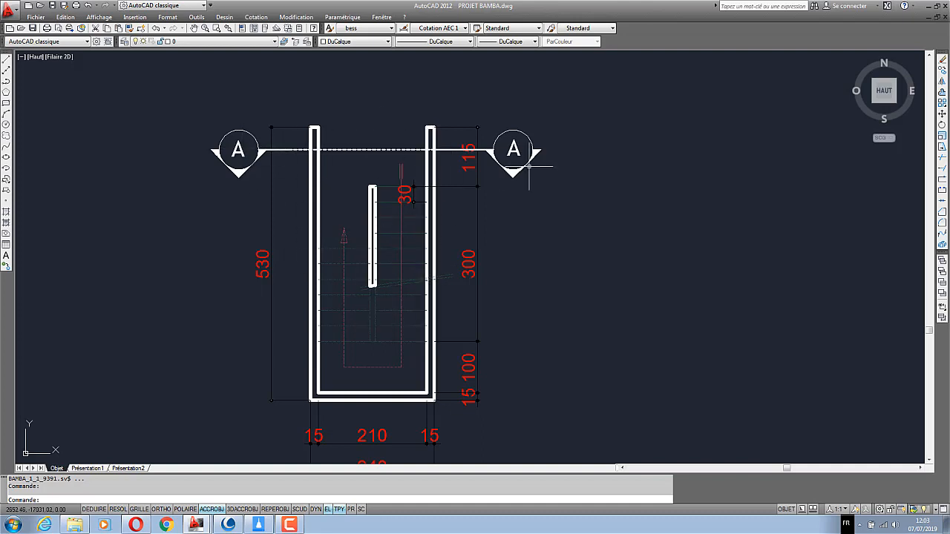
pyautogui.scroll(6, 233, 138)
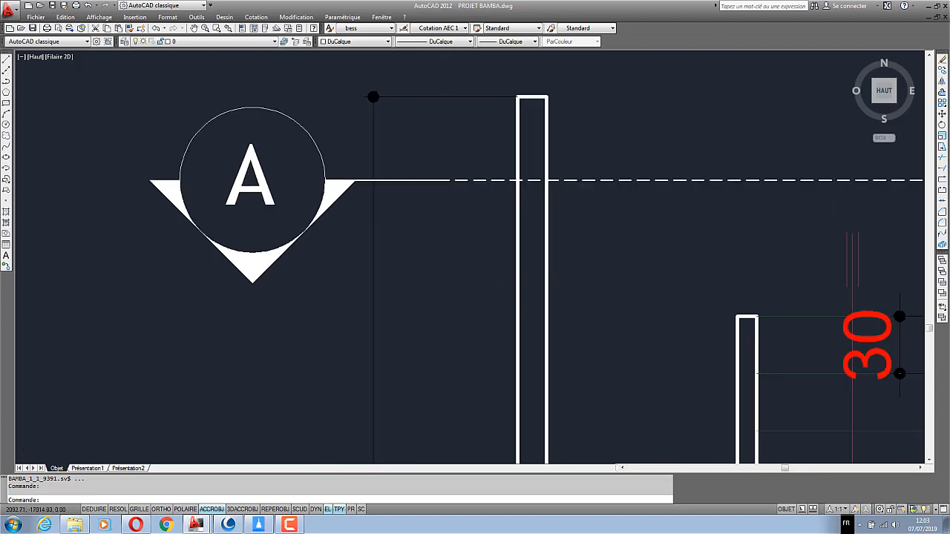
pyautogui.scroll(-3, 254, 204)
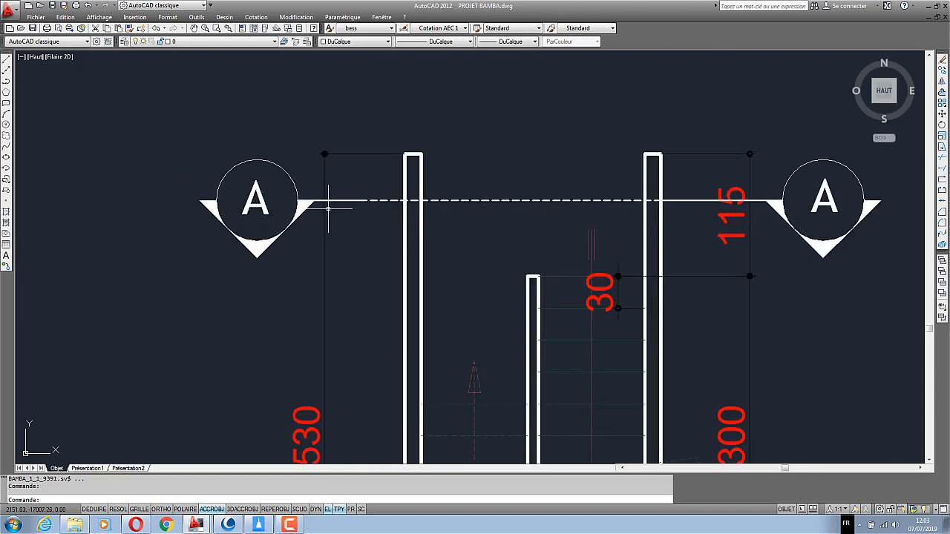
pyautogui.scroll(-2, 308, 214)
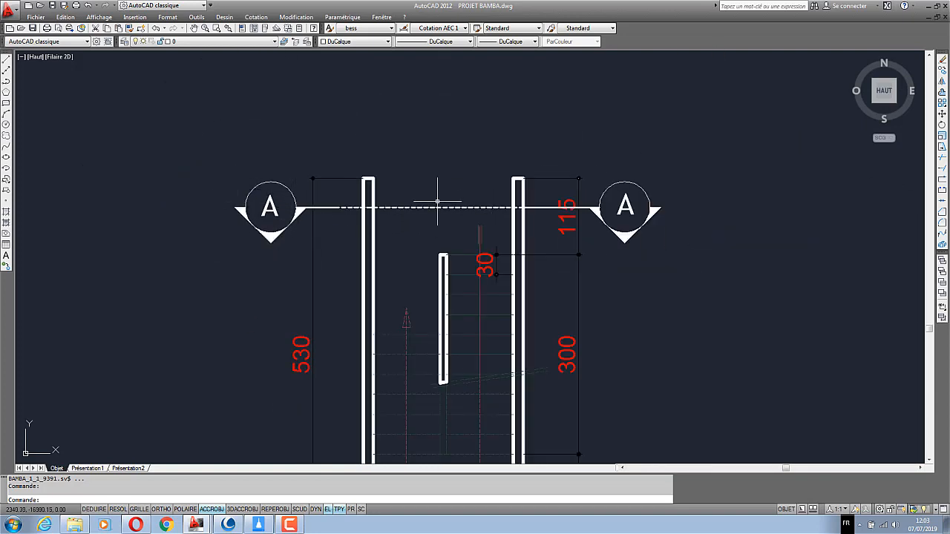
pyautogui.scroll(-2, 376, 160)
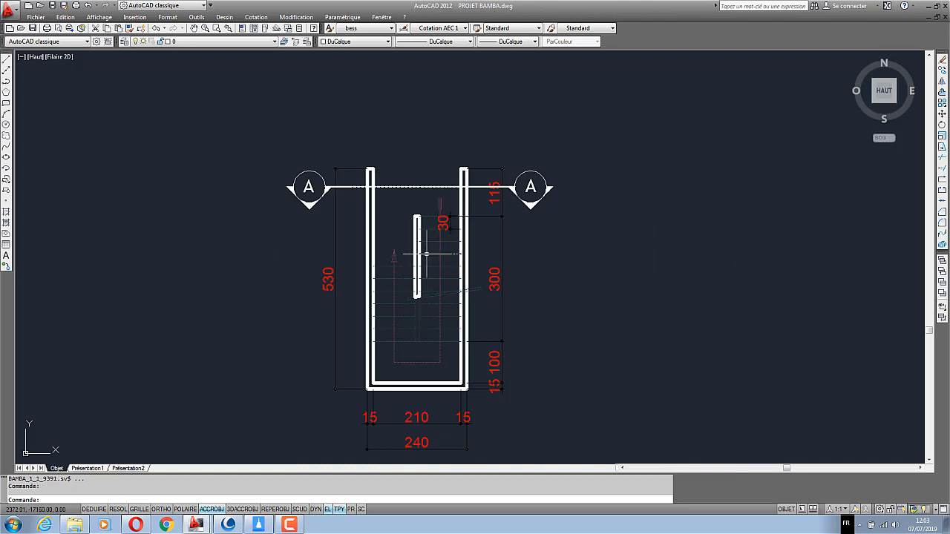
pyautogui.scroll(-2, 397, 217)
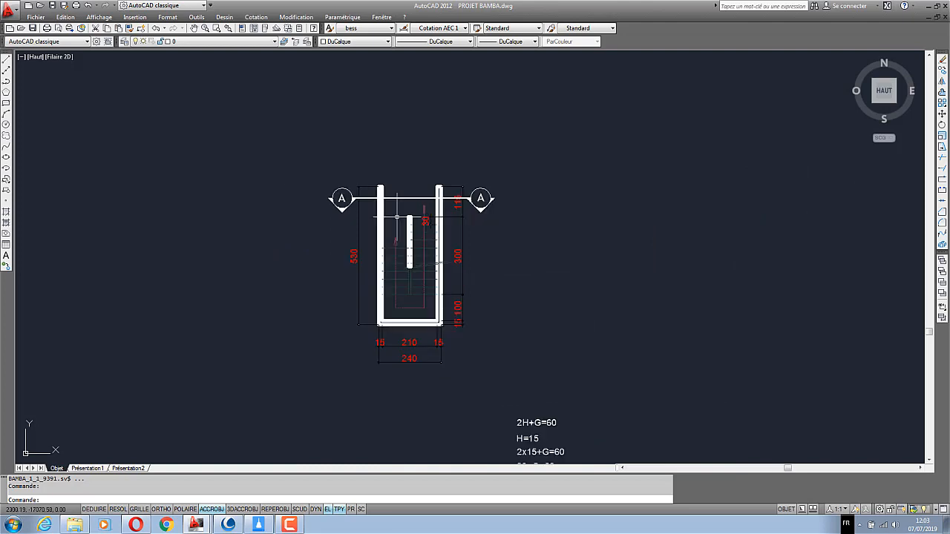
pyautogui.scroll(1, 399, 247)
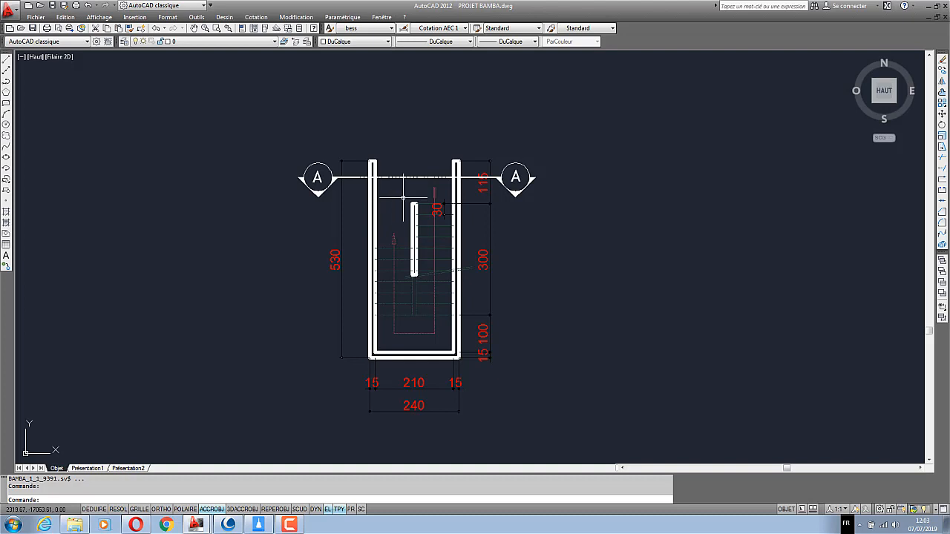
# Copy the whole dimensioned staircase plan with its A-A section markers horizontally to the right of the original, using Ortho
pyautogui.scroll(-2, 403, 197)
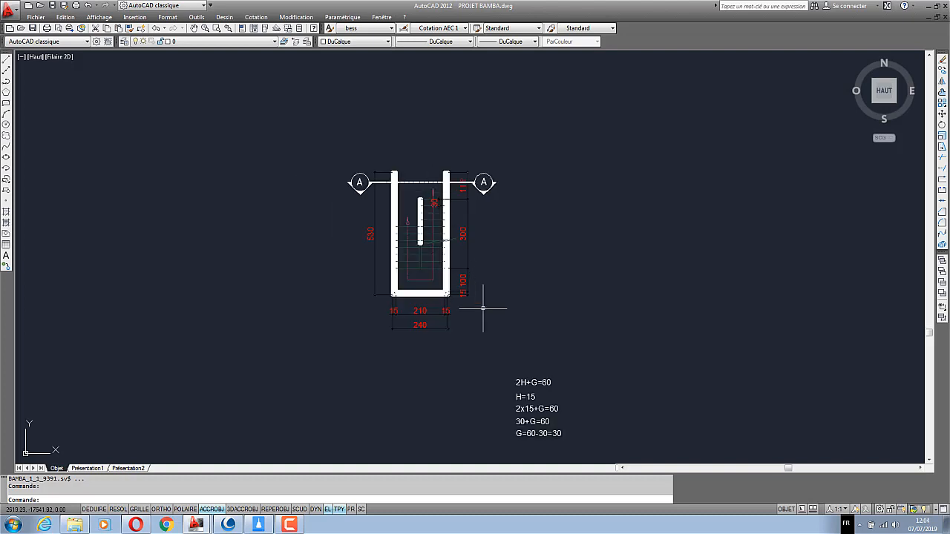
pyautogui.click(507, 332)
pyautogui.click(270, 133)
pyautogui.rightClick(269, 134)
pyautogui.click(312, 217)
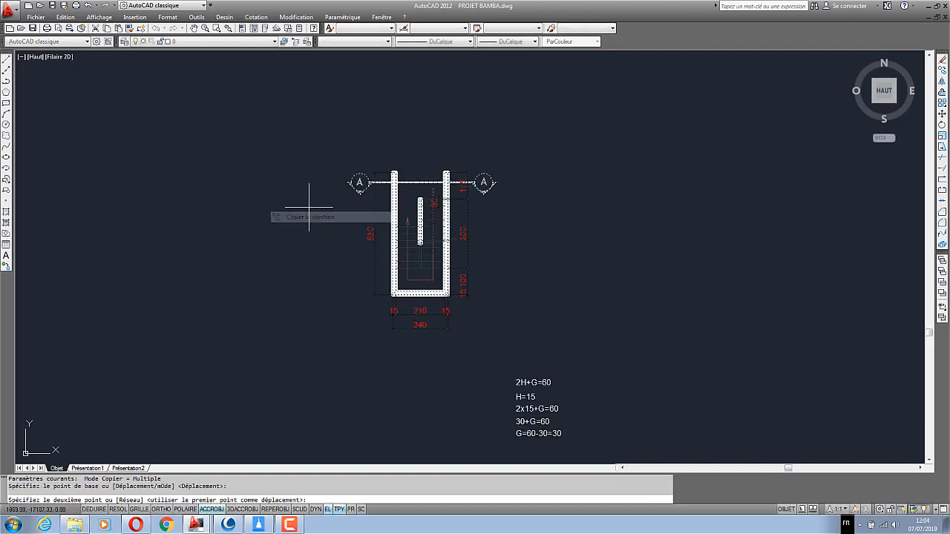
pyautogui.click(309, 208)
pyautogui.press('F8')
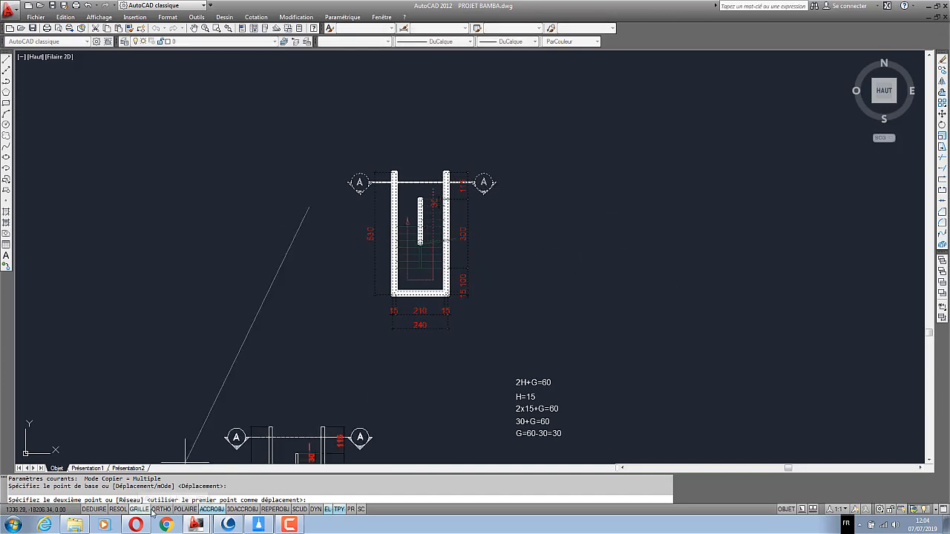
pyautogui.click(551, 251)
pyautogui.rightClick(577, 184)
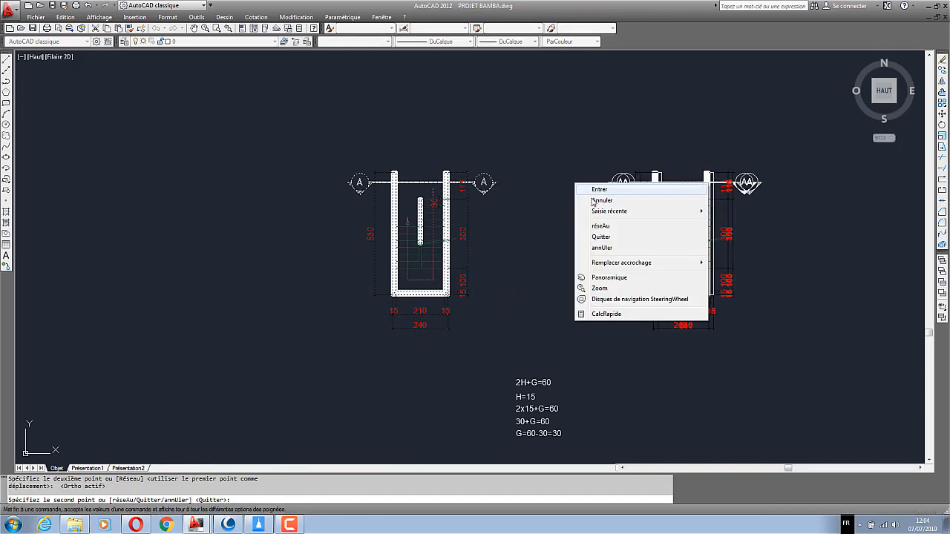
pyautogui.click(611, 198)
pyautogui.scroll(2, 708, 248)
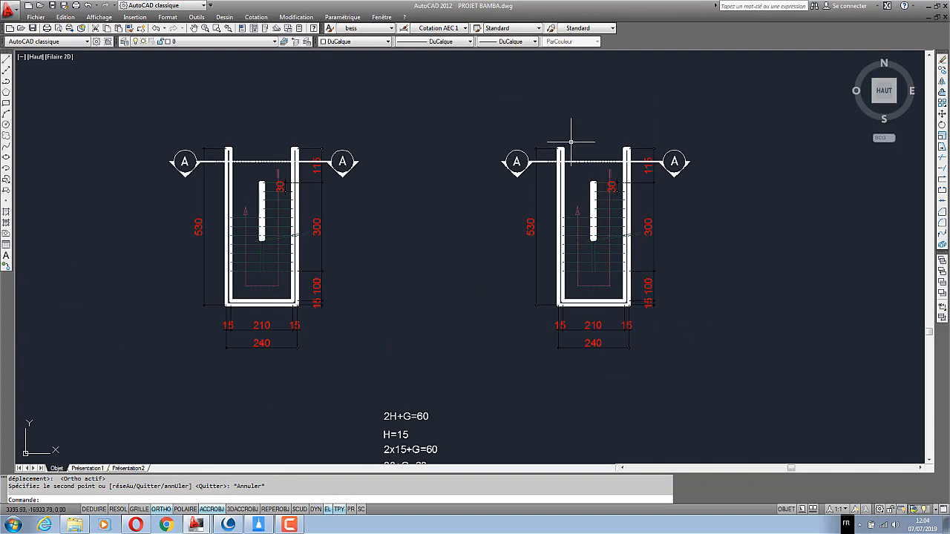
# Move the five 2H+G=60 calculation text lines horizontally to the left, closer beneath the original plan
pyautogui.scroll(-1, 574, 145)
pyautogui.scroll(2, 594, 262)
pyautogui.click(660, 292)
pyautogui.click(661, 305)
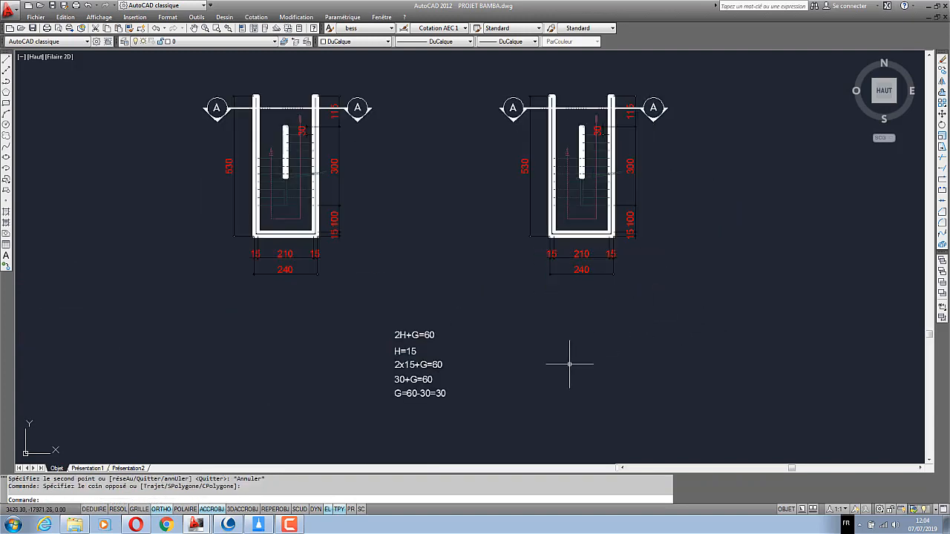
pyautogui.click(447, 428)
pyautogui.click(362, 274)
pyautogui.rightClick(383, 239)
pyautogui.click(413, 316)
pyautogui.click(387, 322)
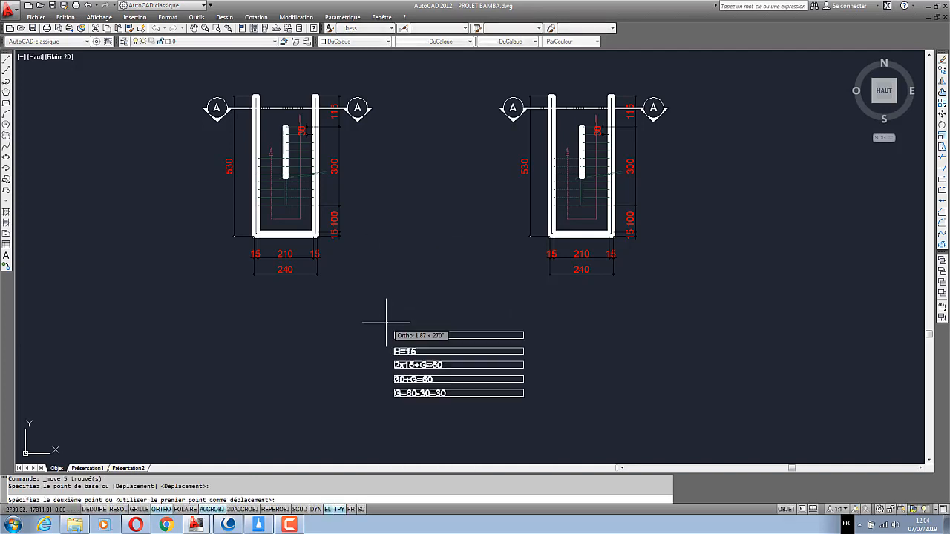
pyautogui.click(318, 324)
# Delete the dimensions below the copied plan, its 530 dimension and the 300, 100 and 15 dimensions along its right side
pyautogui.click(633, 318)
pyautogui.click(498, 251)
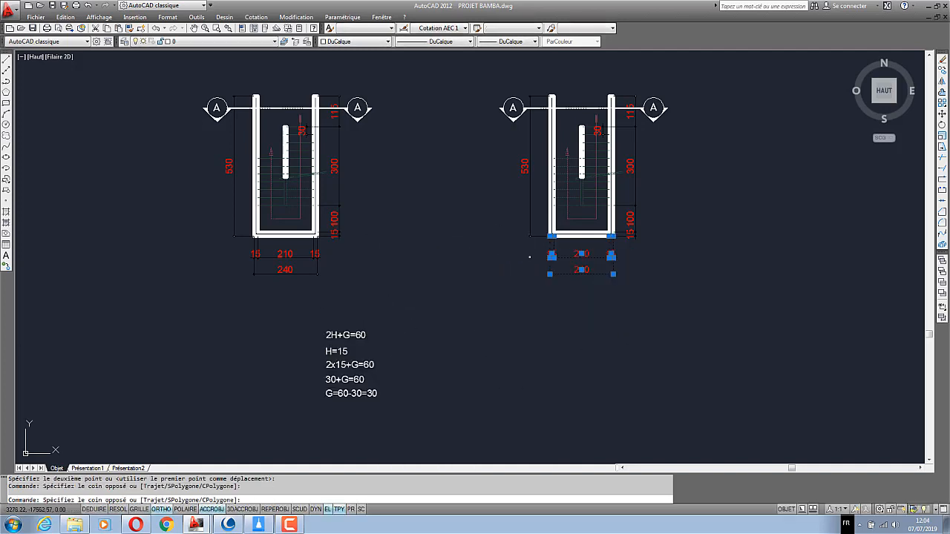
pyautogui.click(710, 294)
pyautogui.click(629, 128)
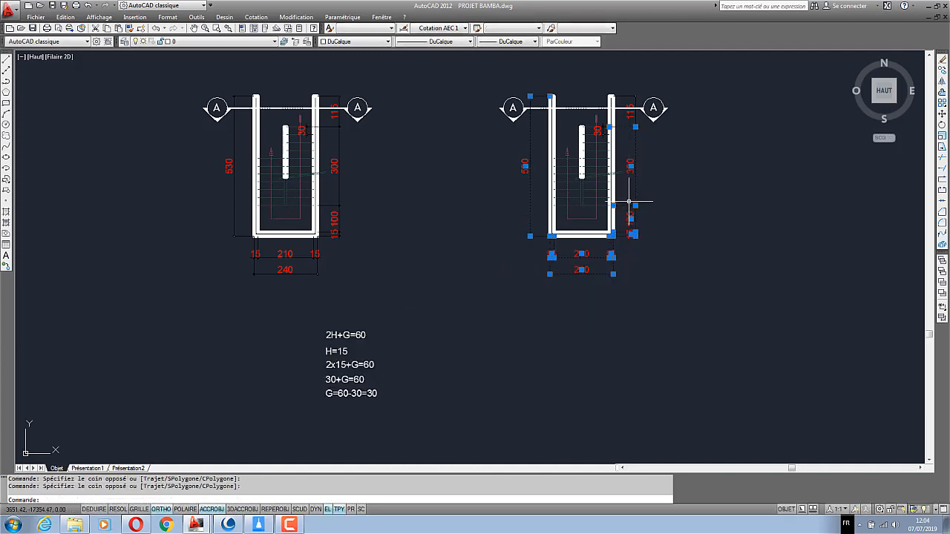
pyautogui.press('Delete')
# Erase the remaining 115 and 30 dimensions from the copied plan
pyautogui.scroll(3, 626, 141)
pyautogui.click(653, 144)
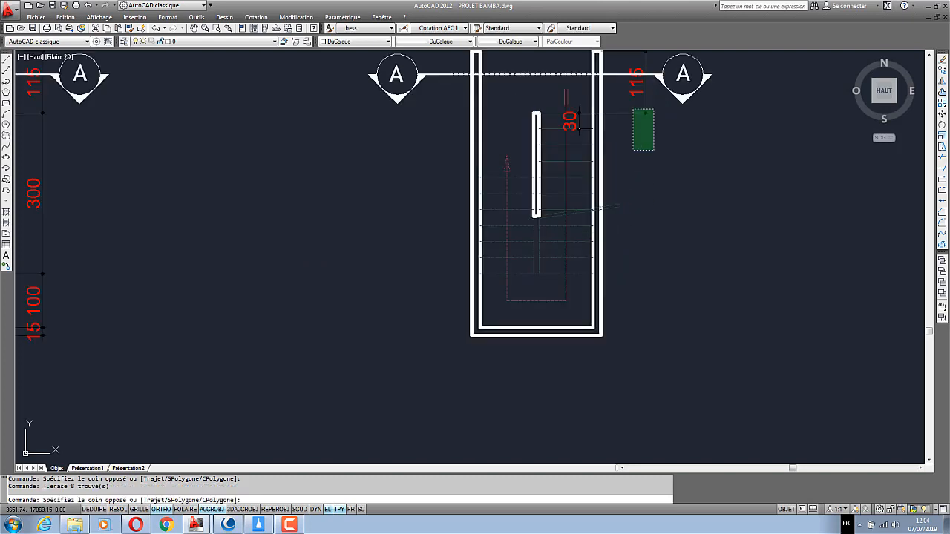
pyautogui.click(569, 121)
pyautogui.rightClick(573, 123)
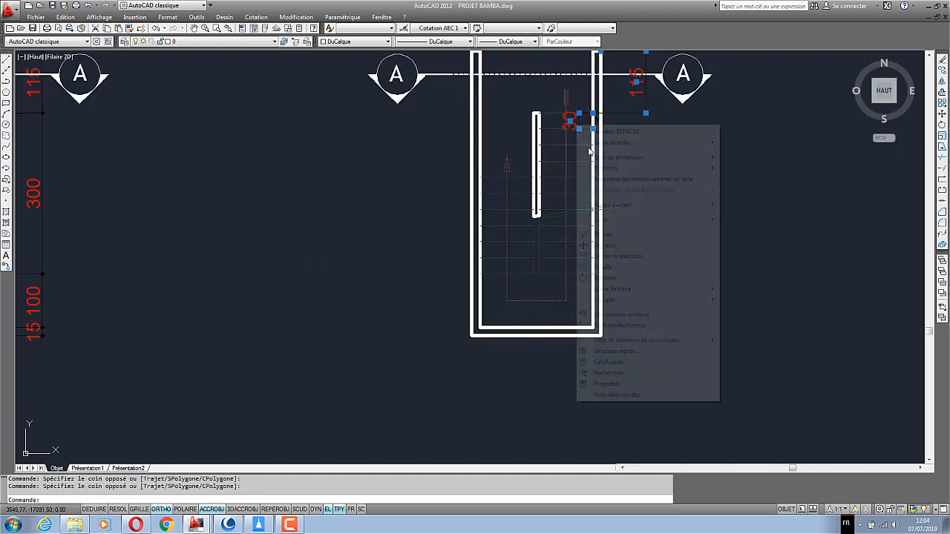
pyautogui.click(605, 230)
pyautogui.scroll(-2, 655, 250)
pyautogui.scroll(-4, 587, 227)
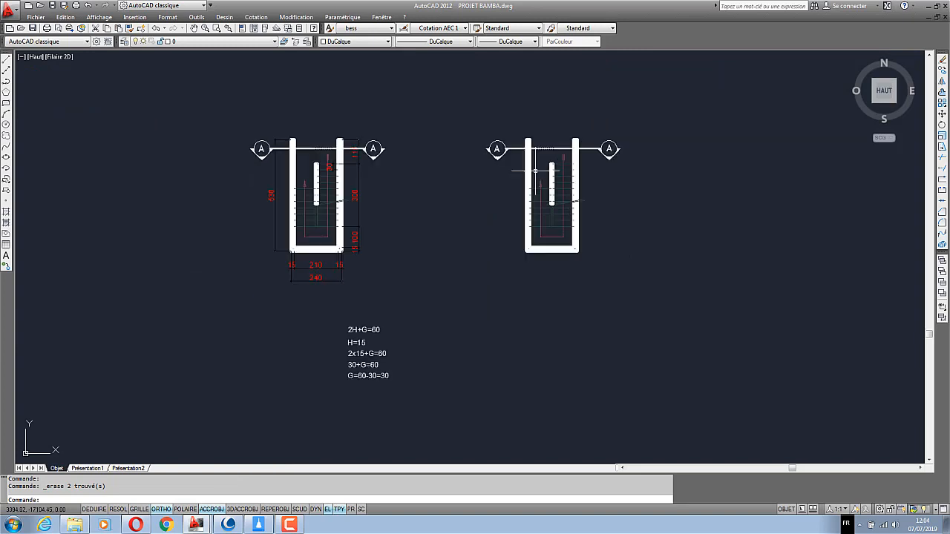
# Draw a long horizontal line well below the copied plan, extending past both of its outer walls
pyautogui.scroll(2, 587, 228)
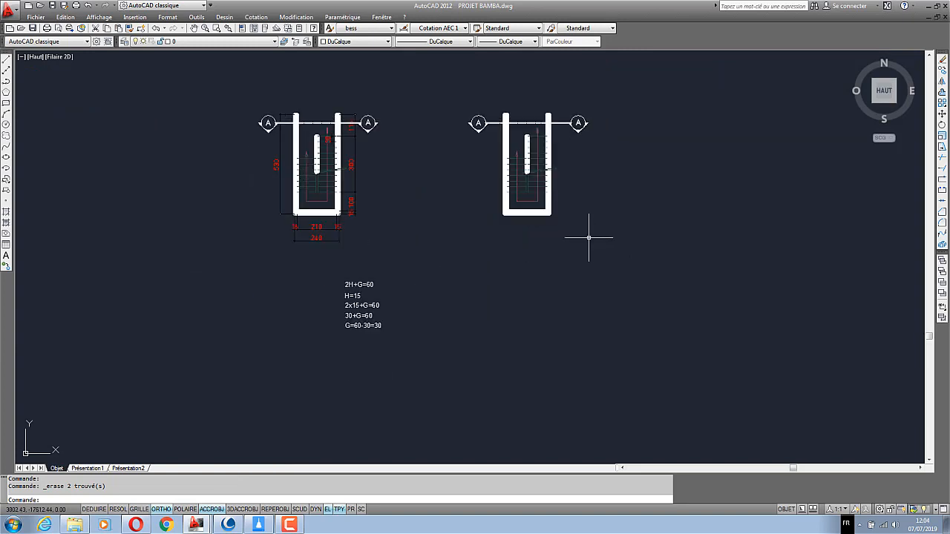
pyautogui.click(6, 61)
pyautogui.click(391, 377)
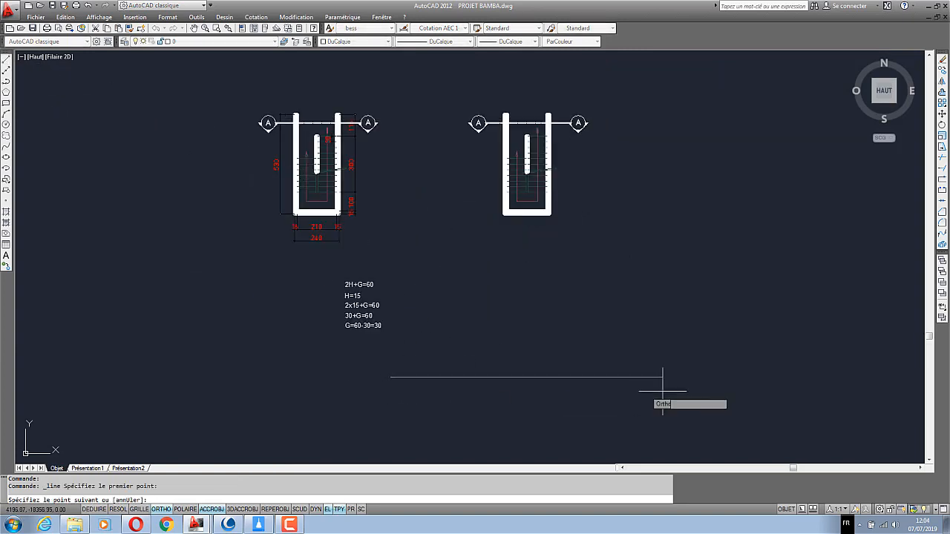
pyautogui.click(639, 377)
pyautogui.rightClick(664, 255)
pyautogui.click(685, 261)
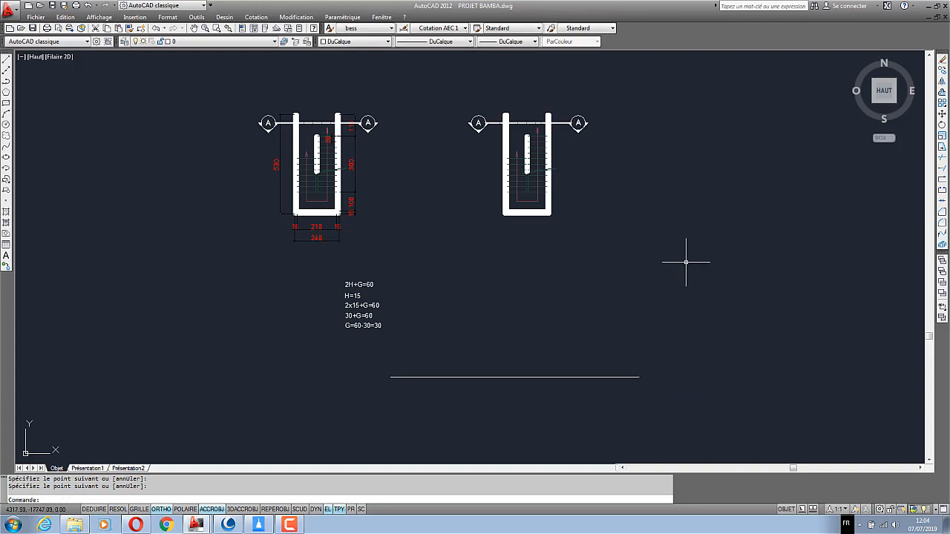
# Offset the horizontal line upward by 20
pyautogui.click(942, 93)
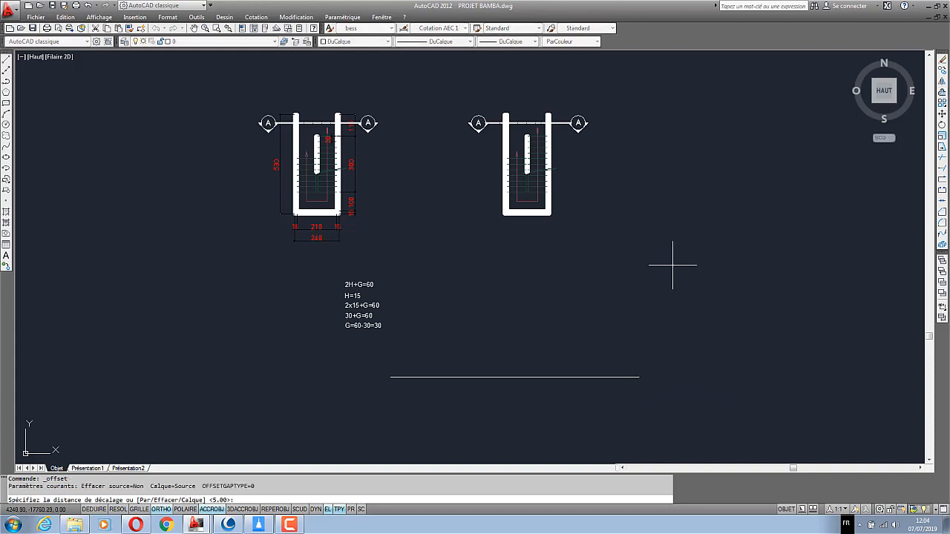
pyautogui.write('20')
pyautogui.press('Return')
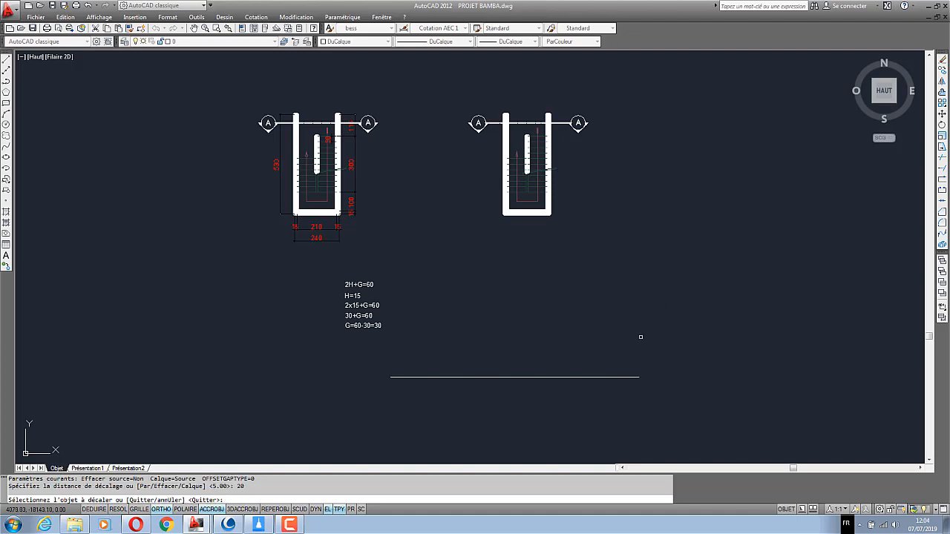
pyautogui.click(606, 375)
pyautogui.click(594, 259)
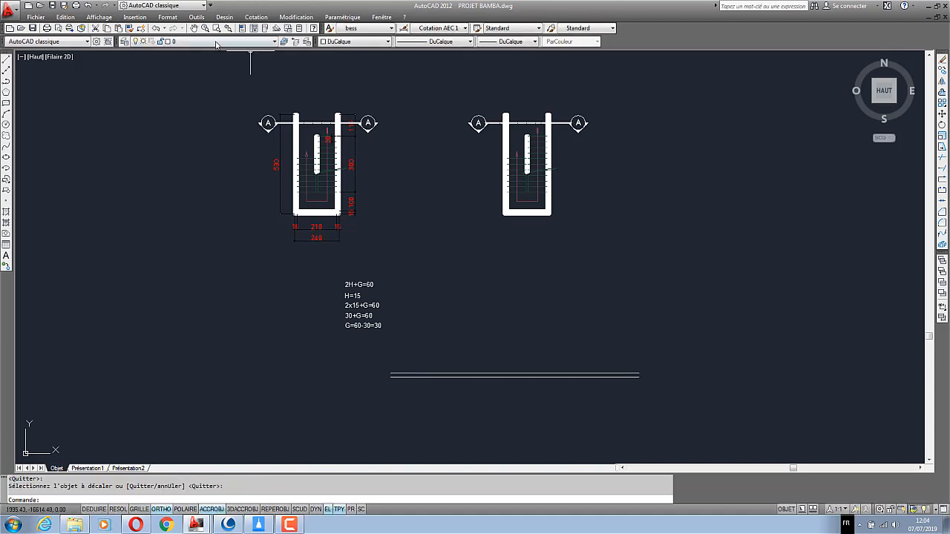
pyautogui.press('Return')
# Make mur 15 the current layer
pyautogui.click(201, 42)
pyautogui.scroll(-5, 196, 223)
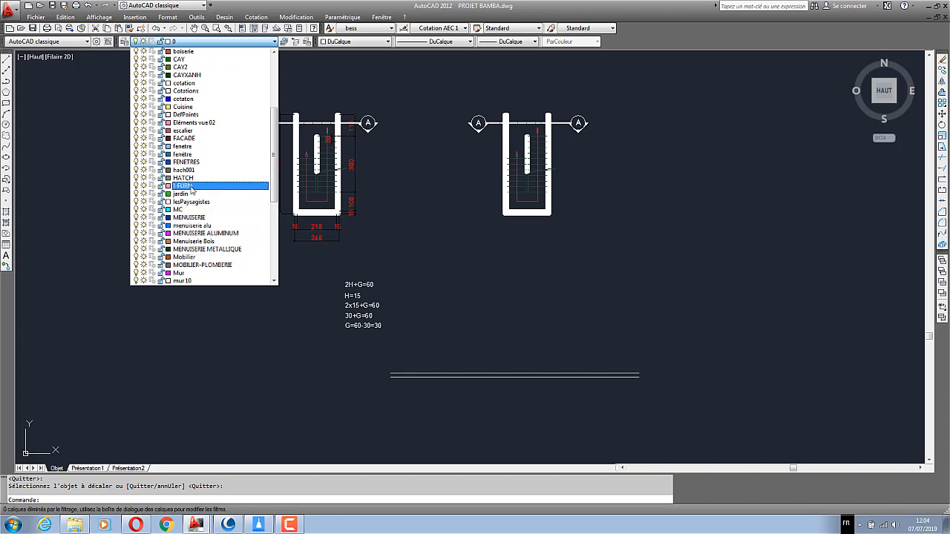
pyautogui.scroll(-3, 198, 193)
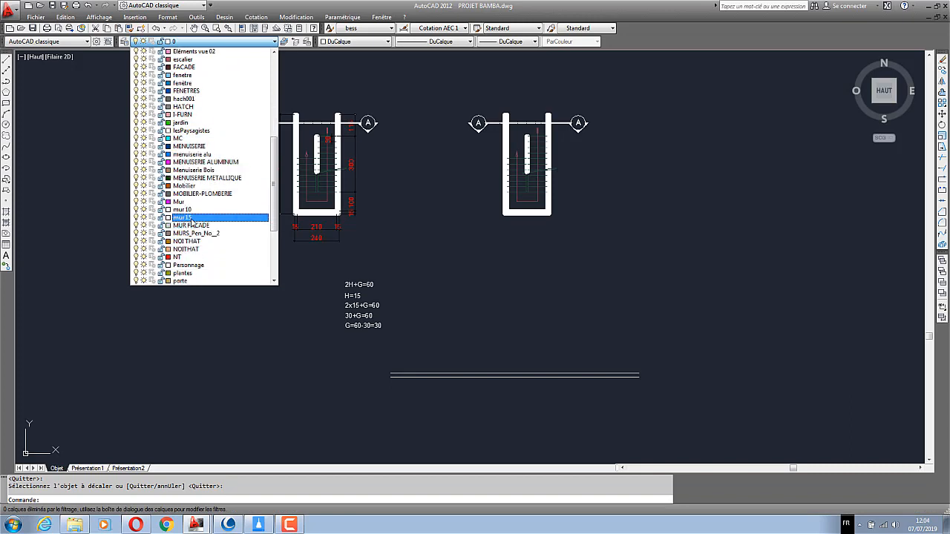
pyautogui.click(199, 223)
pyautogui.click(553, 398)
pyautogui.click(528, 338)
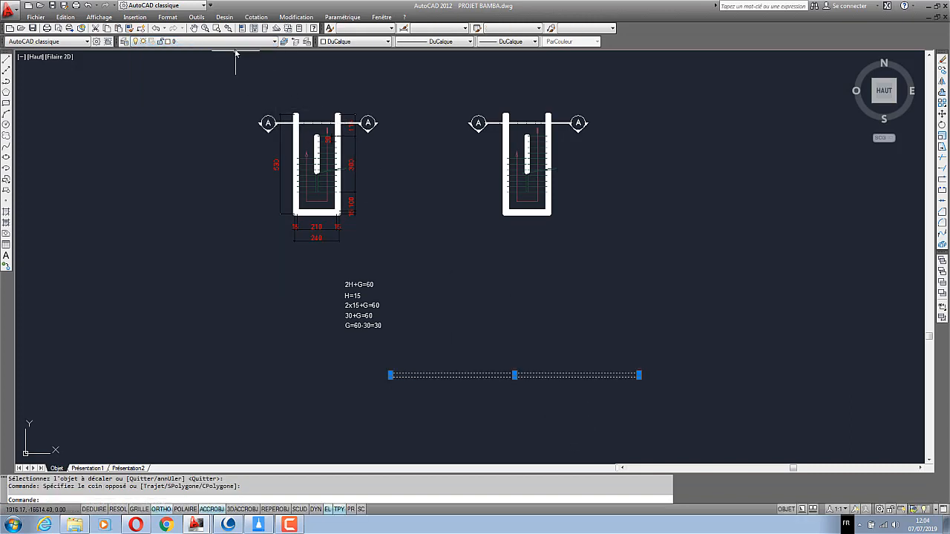
pyautogui.press('Escape')
pyautogui.press('Escape')
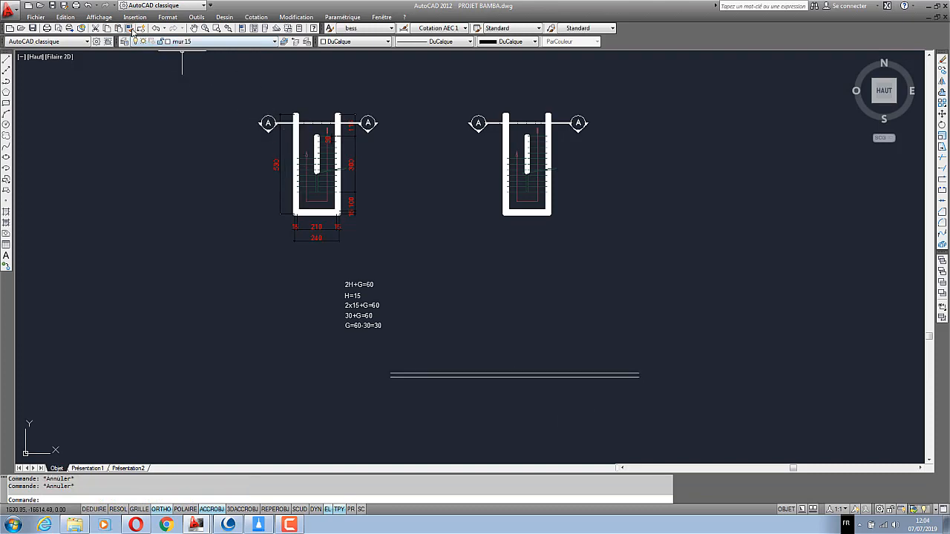
# Match the properties of the original plan's right wall onto both horizontal lines
pyautogui.click(129, 28)
pyautogui.click(339, 163)
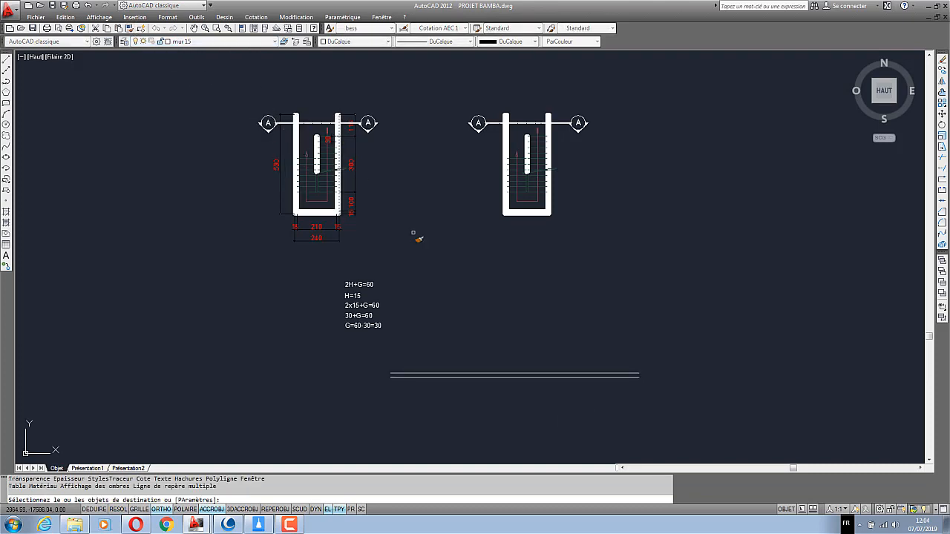
pyautogui.click(505, 377)
pyautogui.rightClick(598, 244)
pyautogui.click(605, 240)
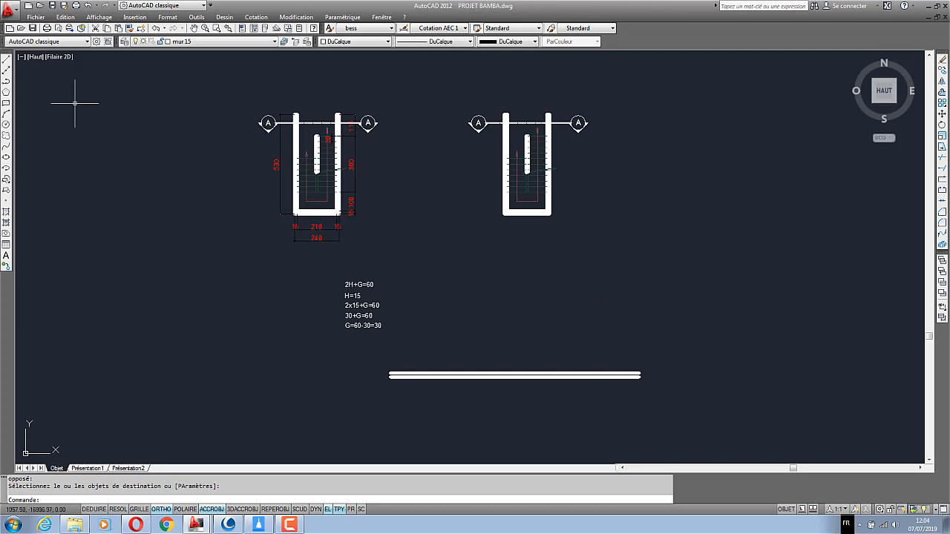
# Draw a vertical line from the copied plan's lower-right outer wall corner down past the two horizontal lines
pyautogui.click(6, 61)
pyautogui.scroll(4, 556, 216)
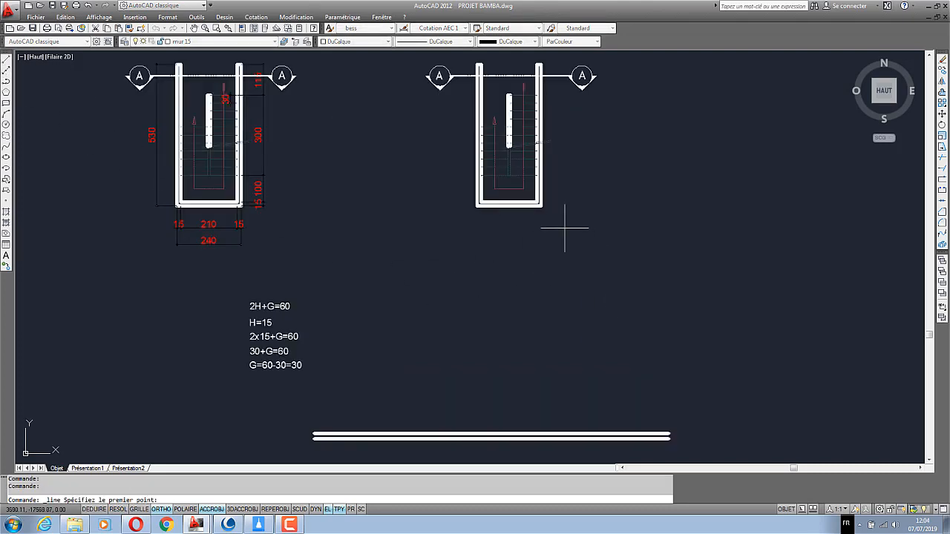
pyautogui.click(532, 196)
pyautogui.scroll(-4, 529, 208)
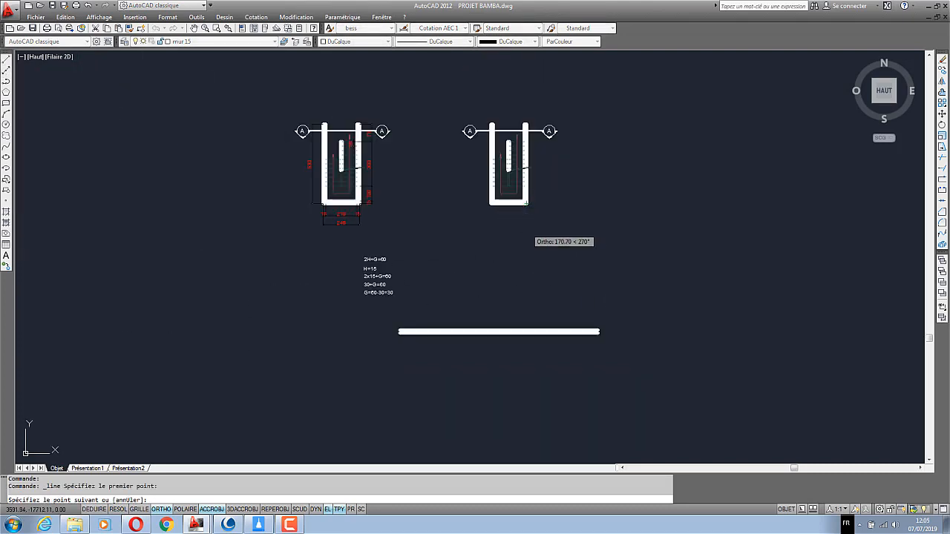
pyautogui.click(526, 363)
pyautogui.rightClick(577, 220)
pyautogui.click(591, 225)
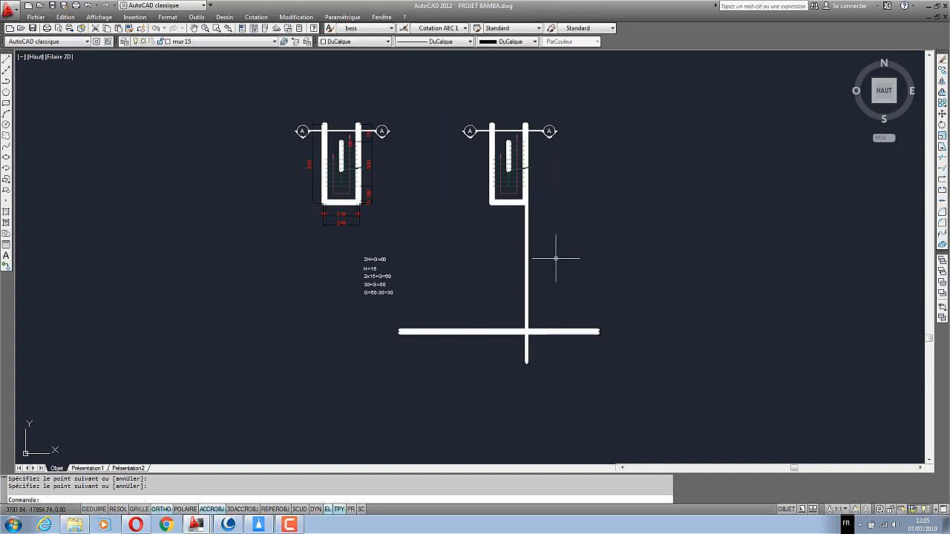
# Copy the vertical projection line to the right wall's inner face and to the outer and inner faces of the left wall
pyautogui.scroll(2, 525, 270)
pyautogui.scroll(3, 526, 247)
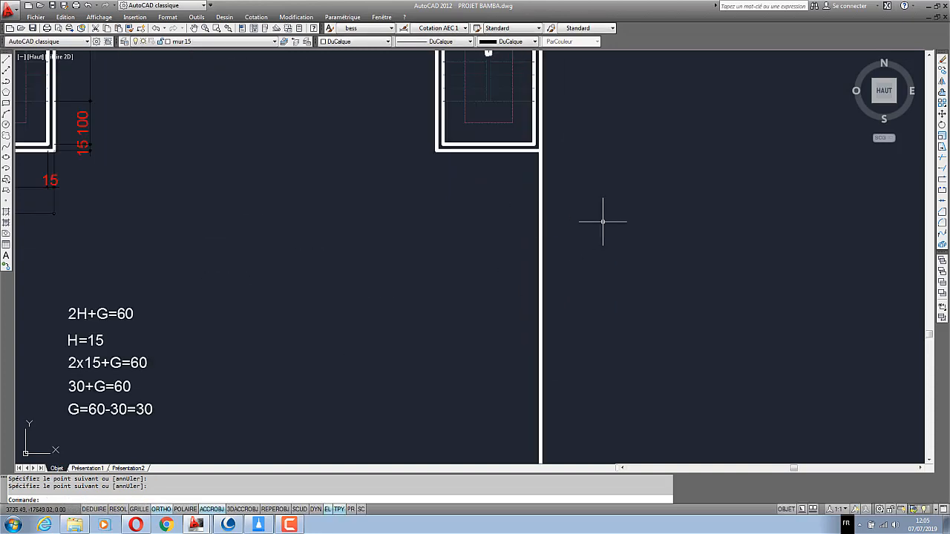
pyautogui.click(540, 213)
pyautogui.rightClick(486, 205)
pyautogui.click(523, 294)
pyautogui.scroll(2, 532, 150)
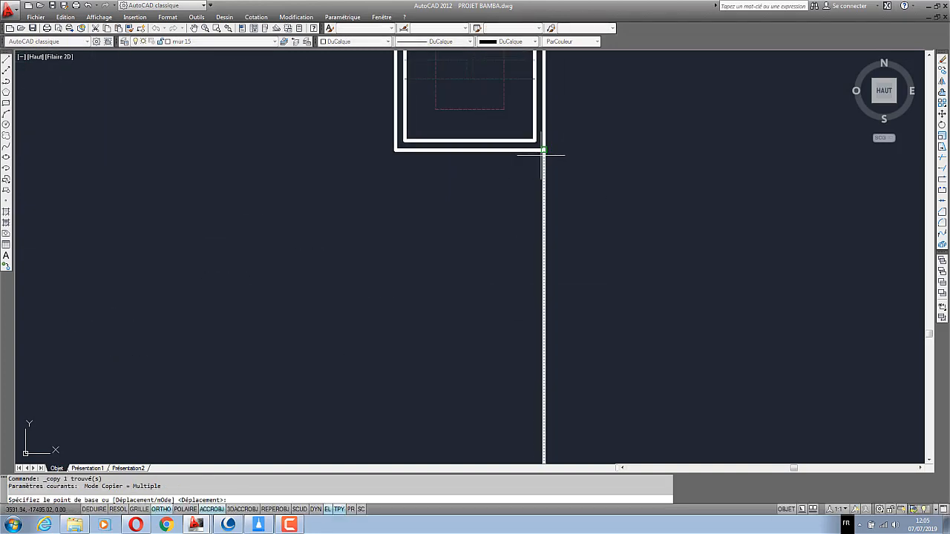
pyautogui.click(544, 150)
pyautogui.click(535, 150)
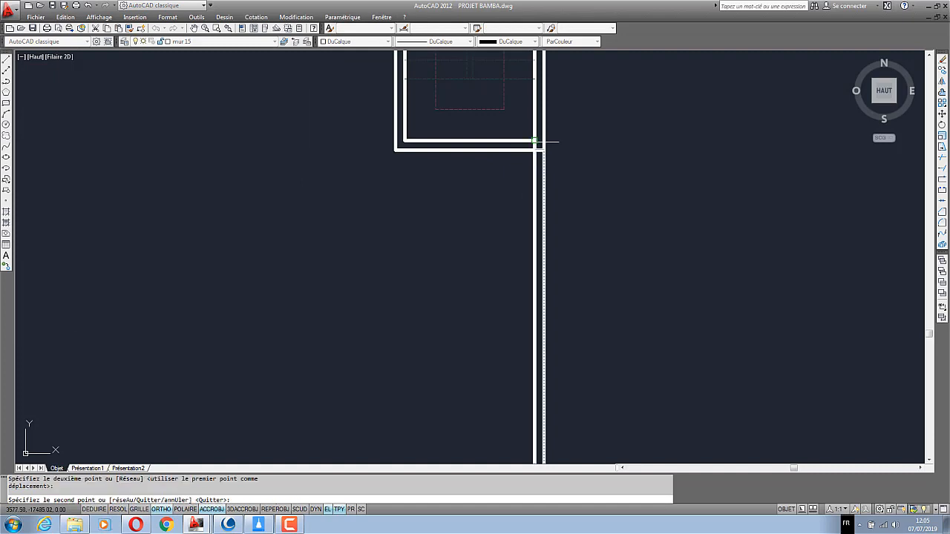
pyautogui.click(396, 150)
pyautogui.click(405, 141)
pyautogui.rightClick(464, 143)
pyautogui.click(476, 153)
pyautogui.scroll(-3, 476, 155)
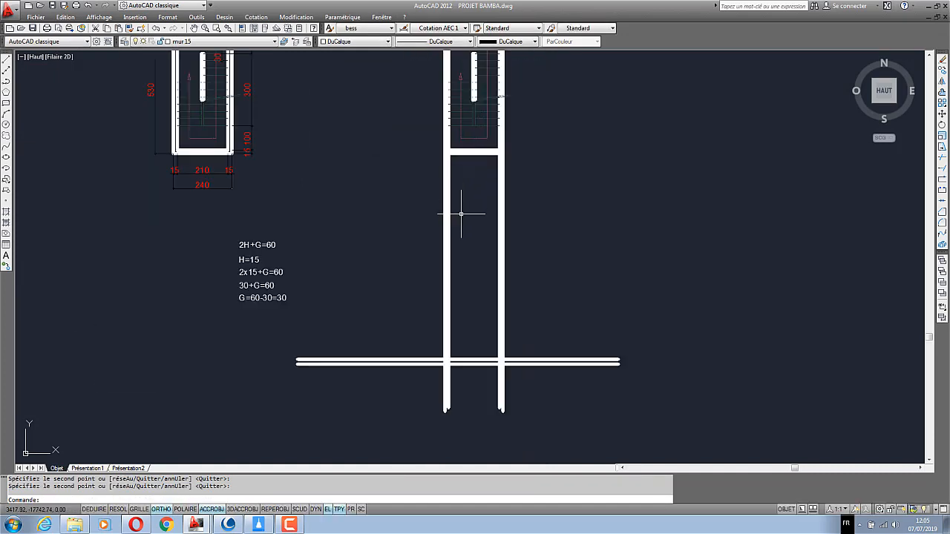
# Check the spacing between the two horizontal base lines with a temporary linear dimension at the right wall
pyautogui.scroll(3, 442, 390)
pyautogui.scroll(-2, 504, 375)
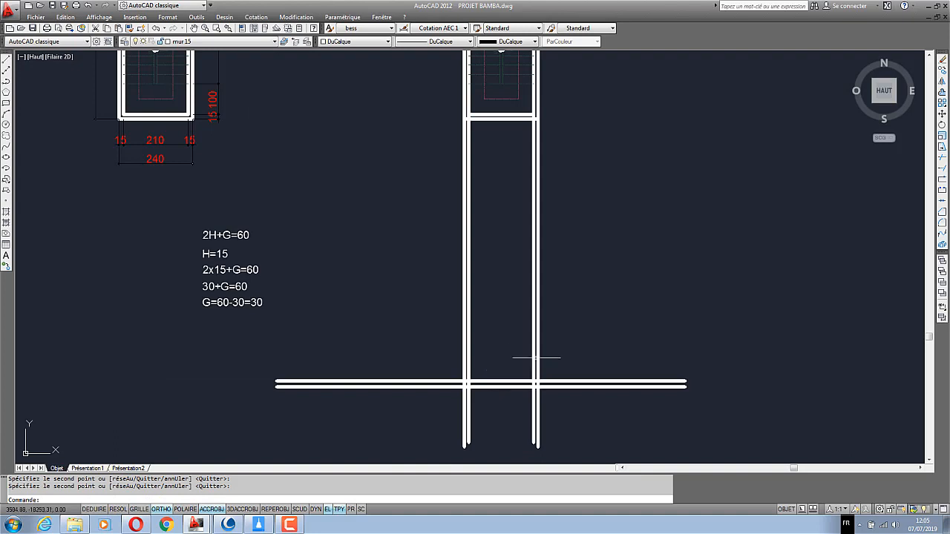
pyautogui.scroll(-1, 520, 362)
pyautogui.scroll(2, 522, 362)
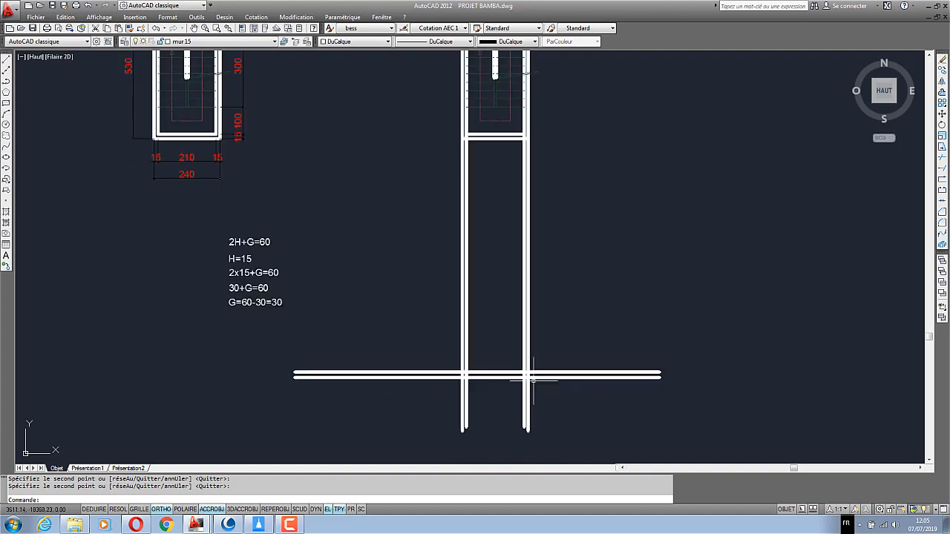
pyautogui.scroll(-1, 573, 385)
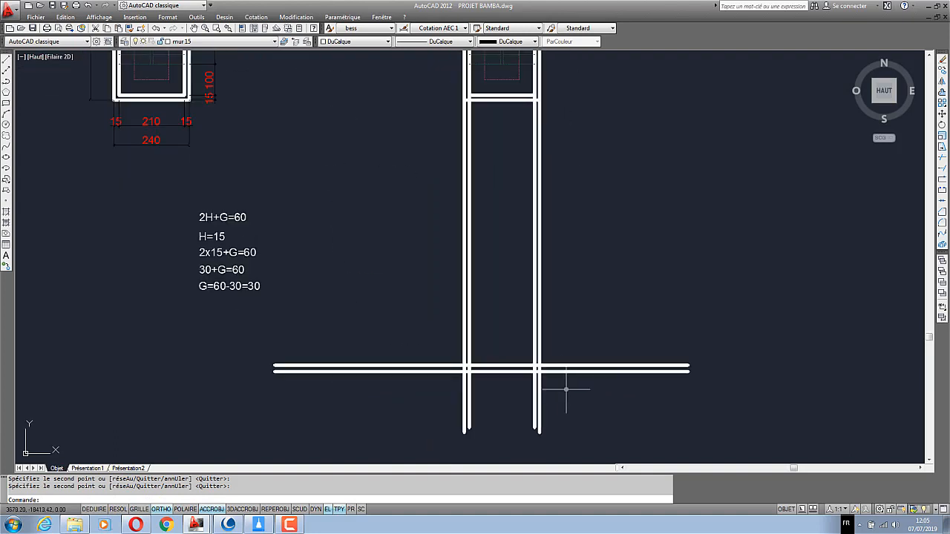
pyautogui.scroll(3, 566, 389)
pyautogui.click(256, 17)
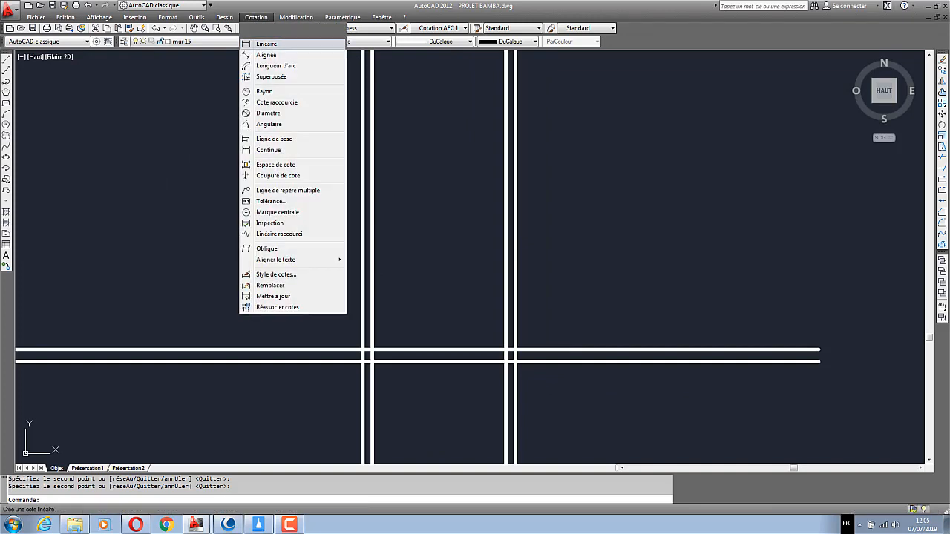
pyautogui.click(264, 42)
pyautogui.click(505, 364)
pyautogui.click(506, 350)
pyautogui.rightClick(545, 228)
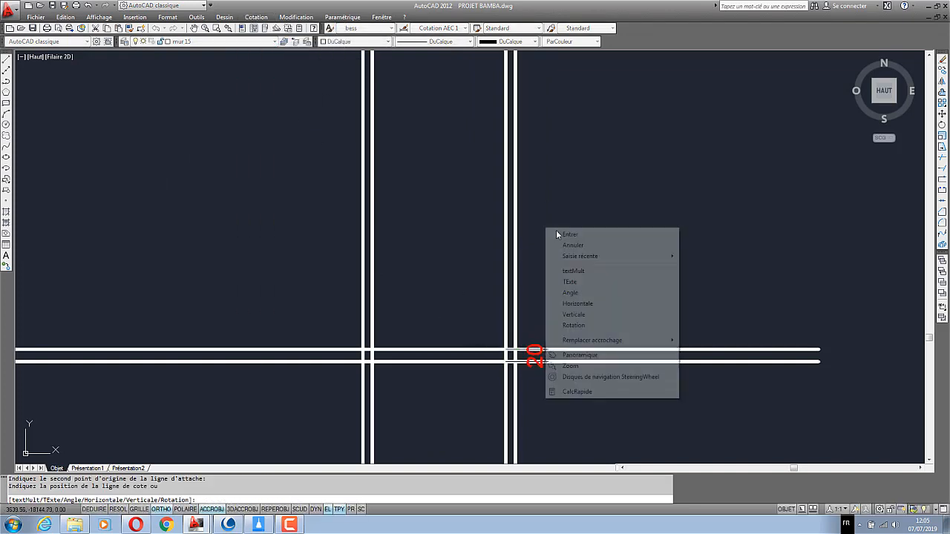
pyautogui.click(554, 234)
# Offset the lower horizontal base line 50 downward
pyautogui.scroll(-3, 533, 300)
pyautogui.scroll(5, 513, 342)
pyautogui.scroll(-4, 502, 332)
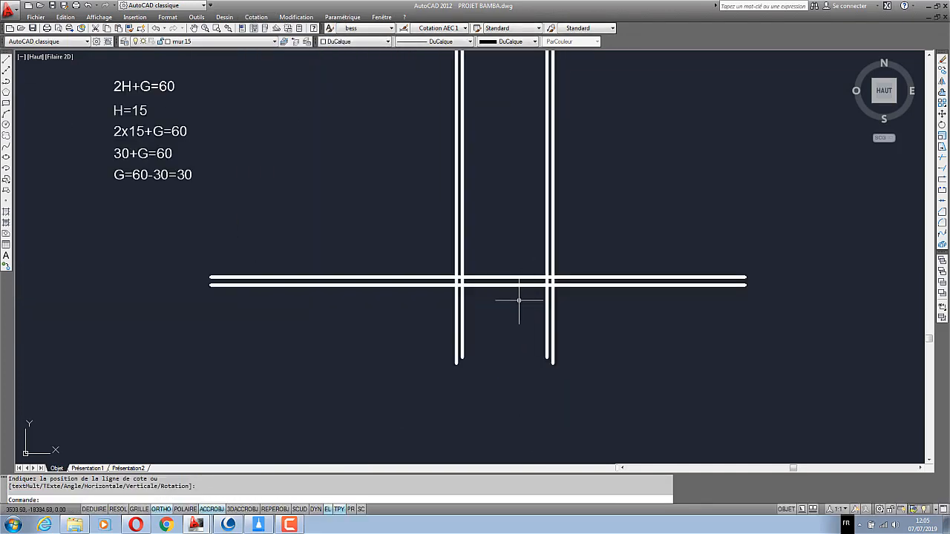
pyautogui.scroll(3, 515, 304)
pyautogui.scroll(-3, 540, 347)
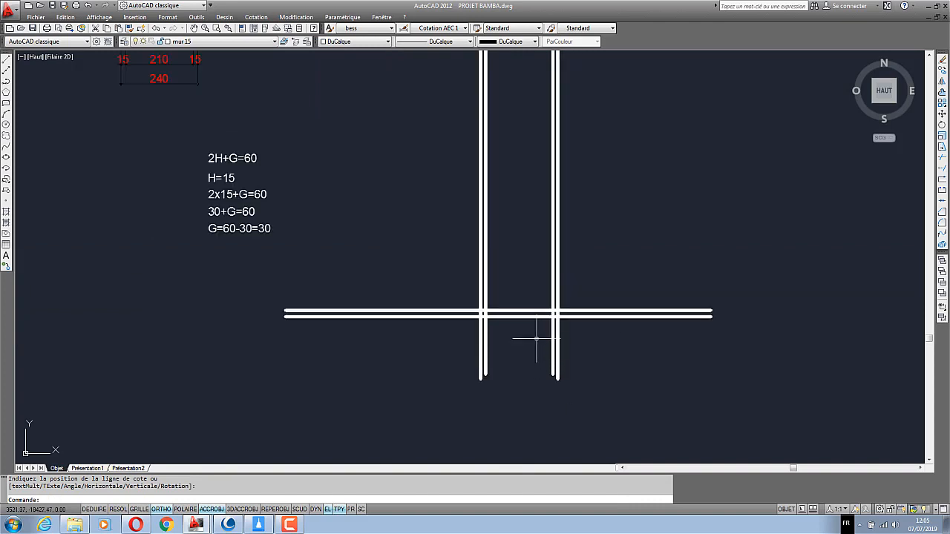
pyautogui.scroll(2, 536, 340)
pyautogui.scroll(2, 549, 333)
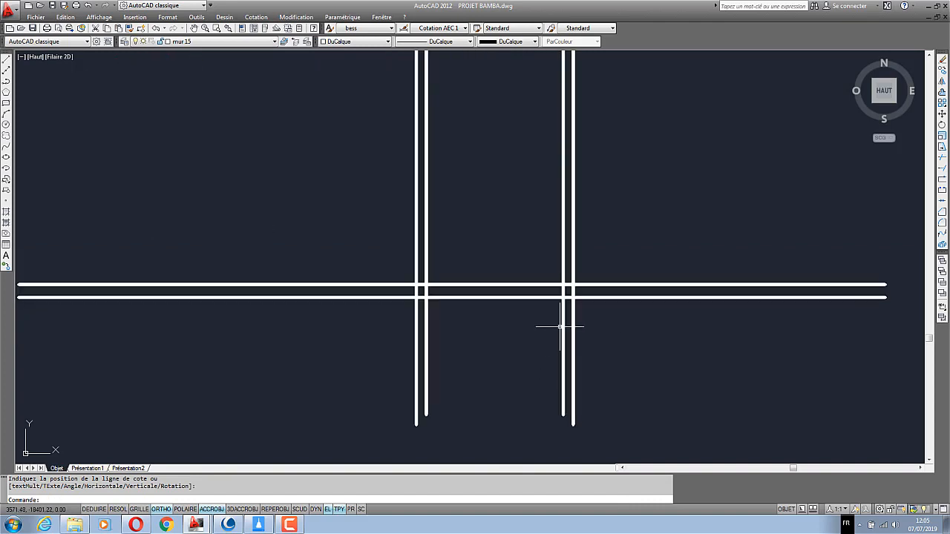
pyautogui.click(943, 90)
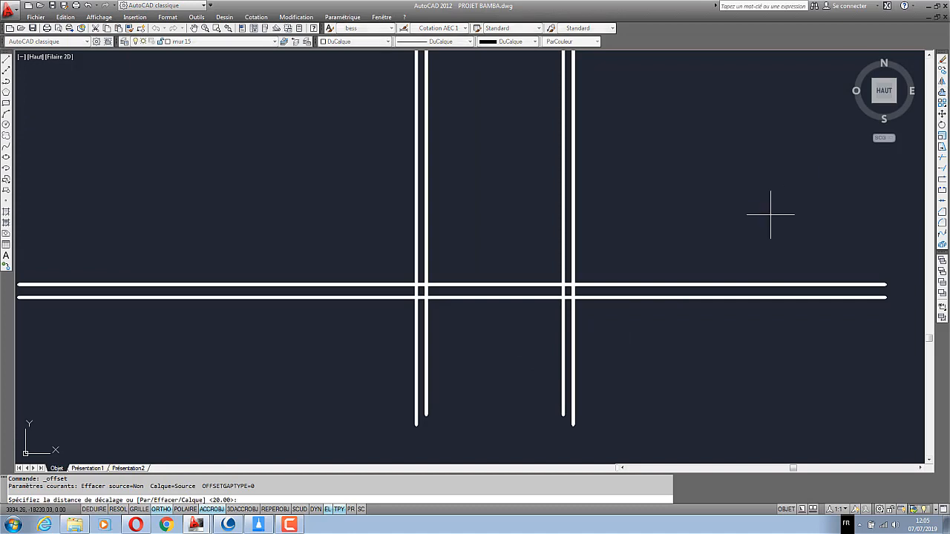
pyautogui.write('50')
pyautogui.press('Return')
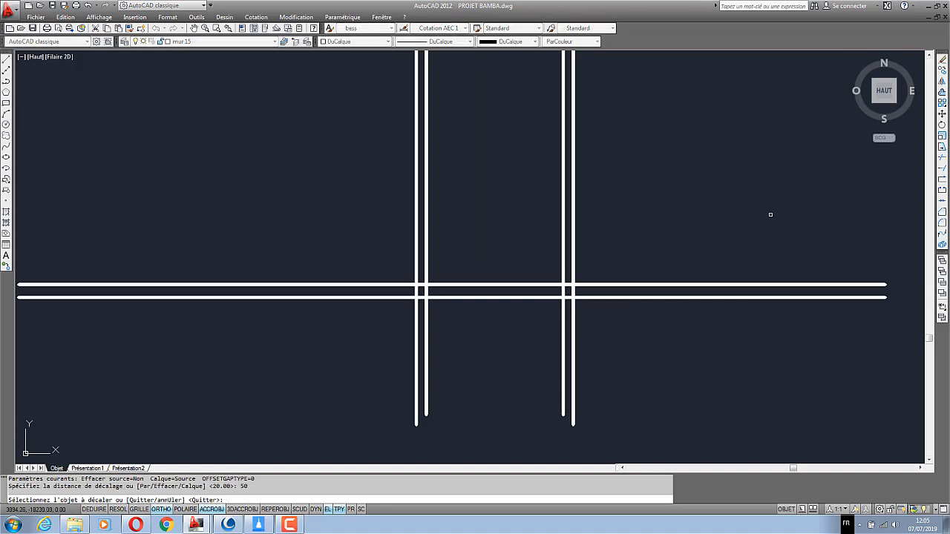
pyautogui.click(656, 297)
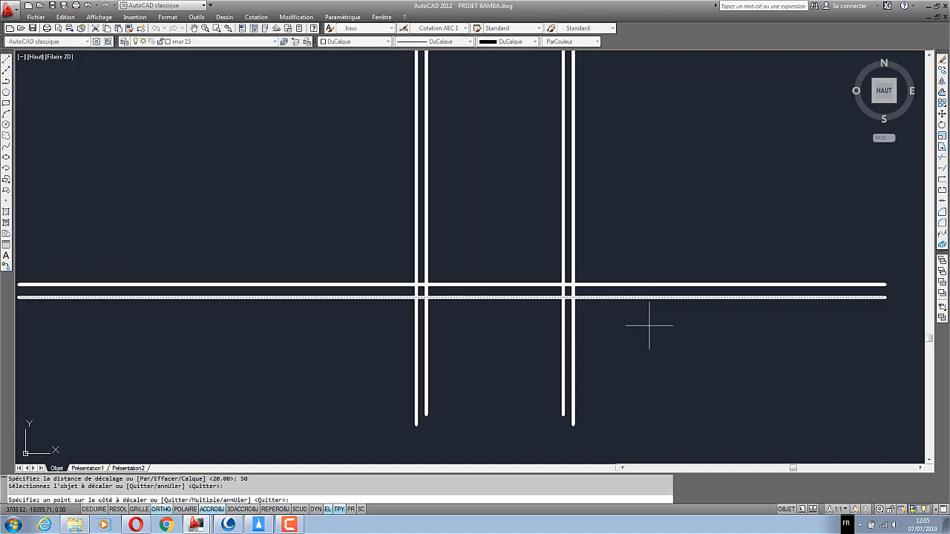
pyautogui.click(646, 324)
pyautogui.press('Return')
# Trim the wall lines below the offset line and cut that line back so it only closes the bottoms of both walls
pyautogui.click(943, 170)
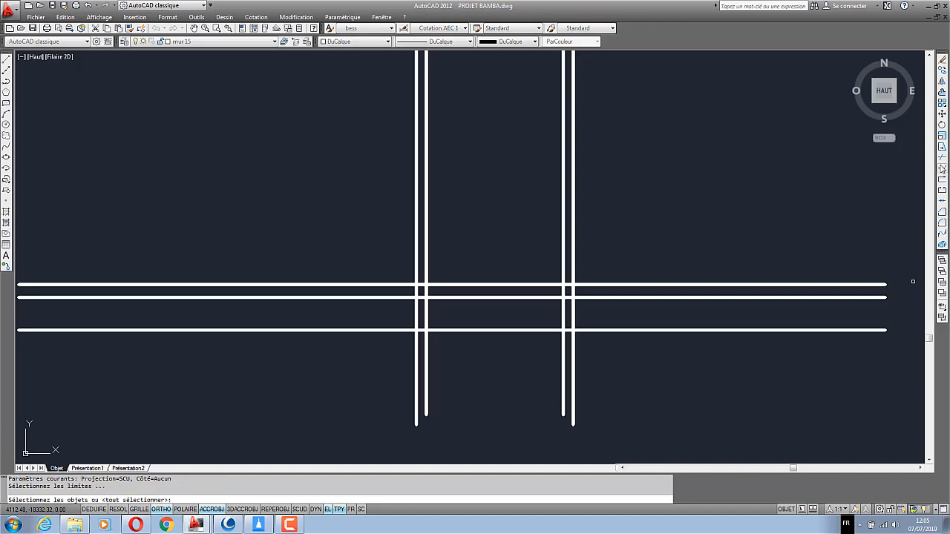
pyautogui.press('Return')
pyautogui.click(650, 396)
pyautogui.click(398, 379)
pyautogui.click(381, 329)
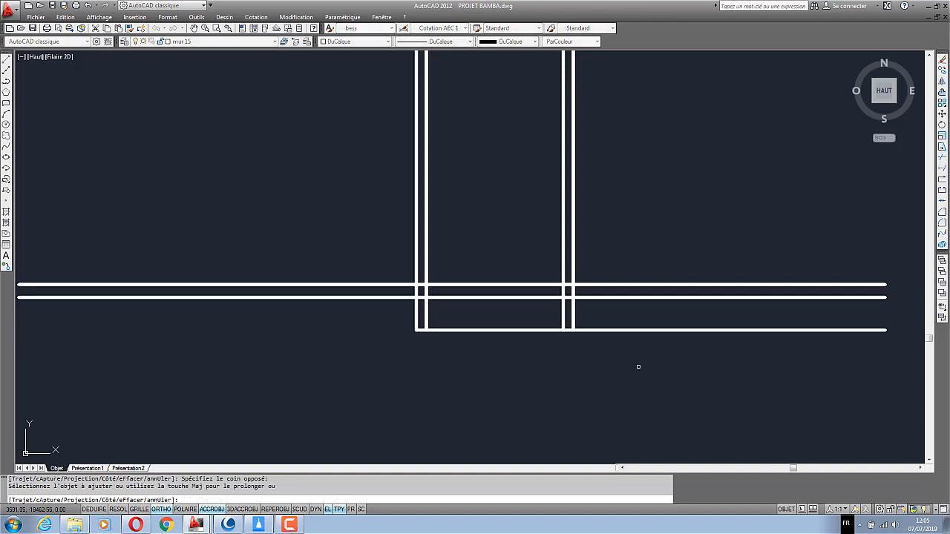
pyautogui.click(614, 330)
pyautogui.click(507, 330)
pyautogui.scroll(-1, 560, 345)
pyautogui.scroll(3, 547, 329)
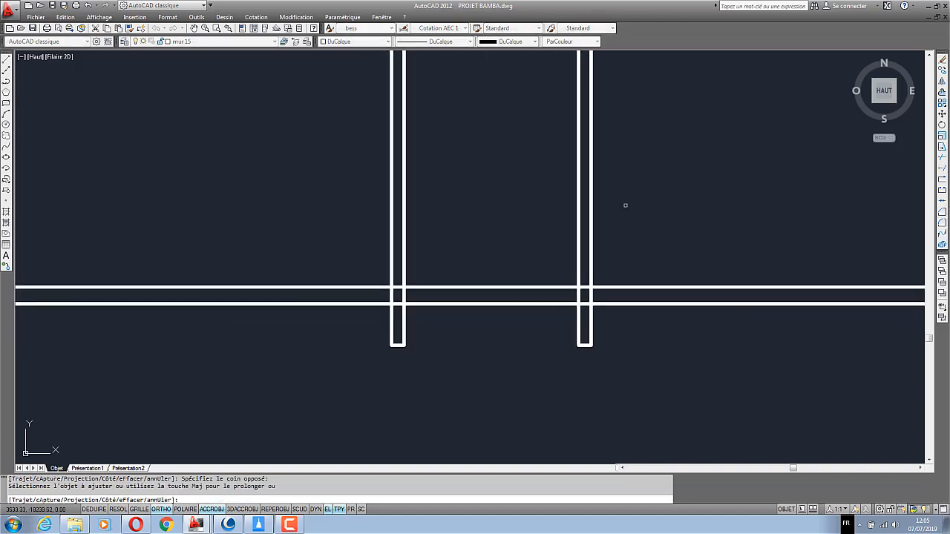
pyautogui.rightClick(636, 195)
pyautogui.click(647, 202)
# Offset the outer faces of the left and right walls outward by 50
pyautogui.click(942, 92)
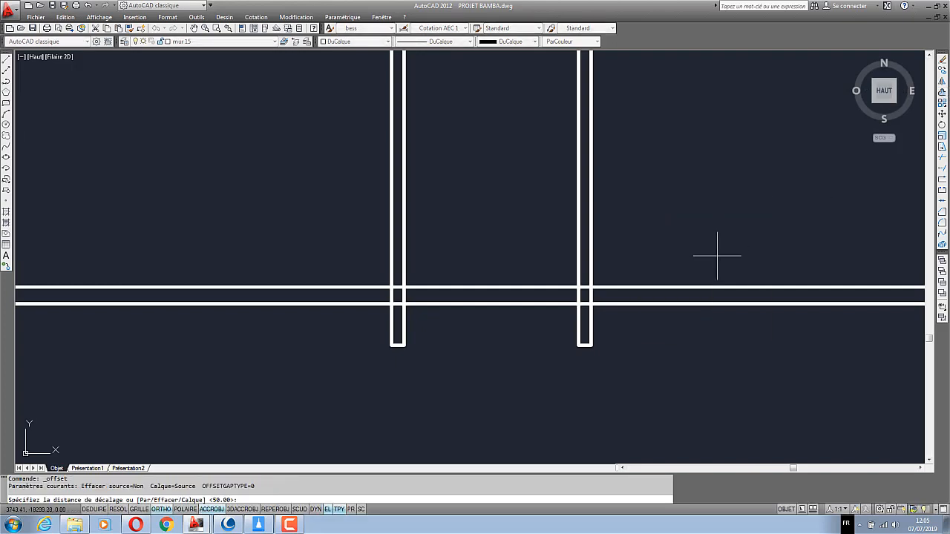
pyautogui.write('50')
pyautogui.press('Return')
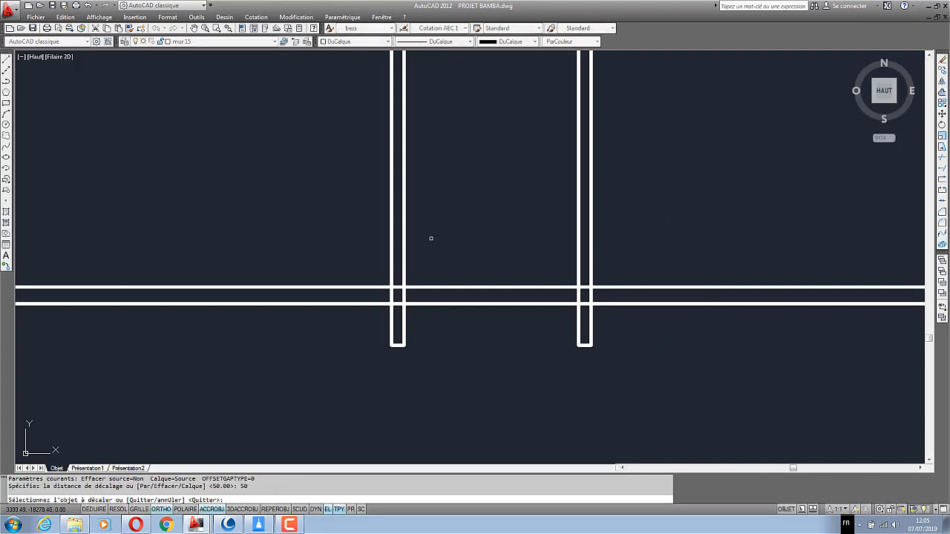
pyautogui.click(404, 239)
pyautogui.click(352, 242)
pyautogui.click(591, 250)
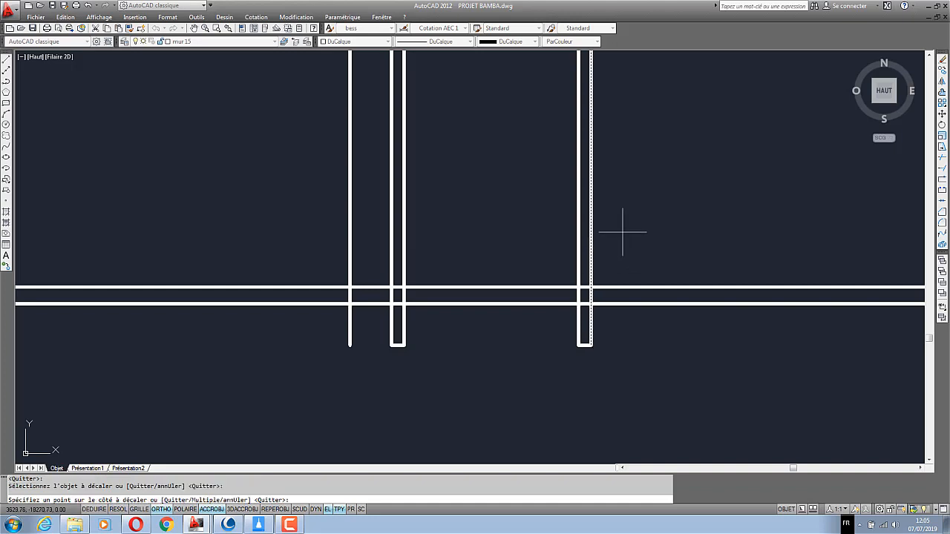
pyautogui.click(622, 231)
pyautogui.rightClick(638, 218)
pyautogui.click(649, 240)
# Trim the base lines beyond the two offset verticals, and trim those verticals above and below the base to form its closed ends
pyautogui.click(942, 157)
pyautogui.rightClick(899, 246)
pyautogui.click(808, 273)
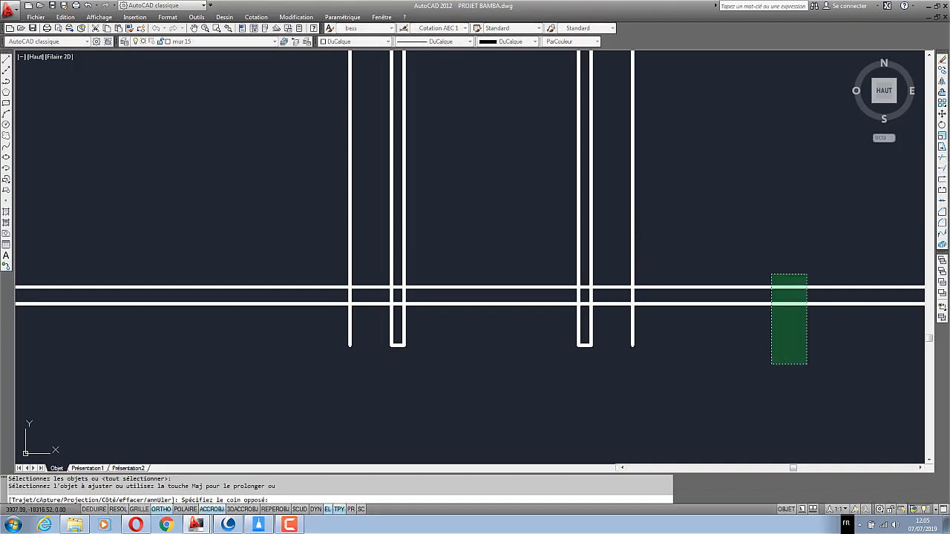
pyautogui.click(770, 364)
pyautogui.click(340, 324)
pyautogui.click(333, 262)
pyautogui.click(365, 252)
pyautogui.click(338, 243)
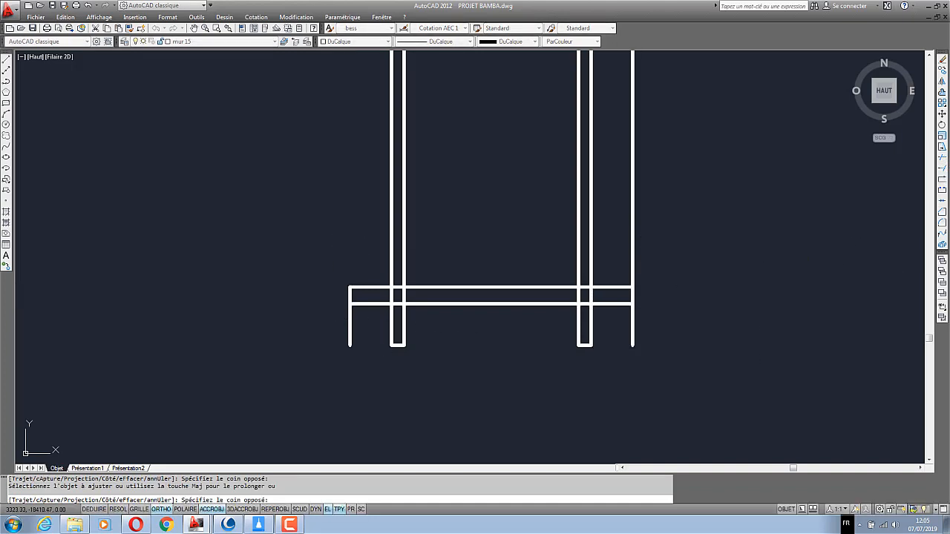
pyautogui.click(350, 327)
pyautogui.click(710, 265)
pyautogui.click(623, 235)
pyautogui.click(702, 359)
pyautogui.click(628, 321)
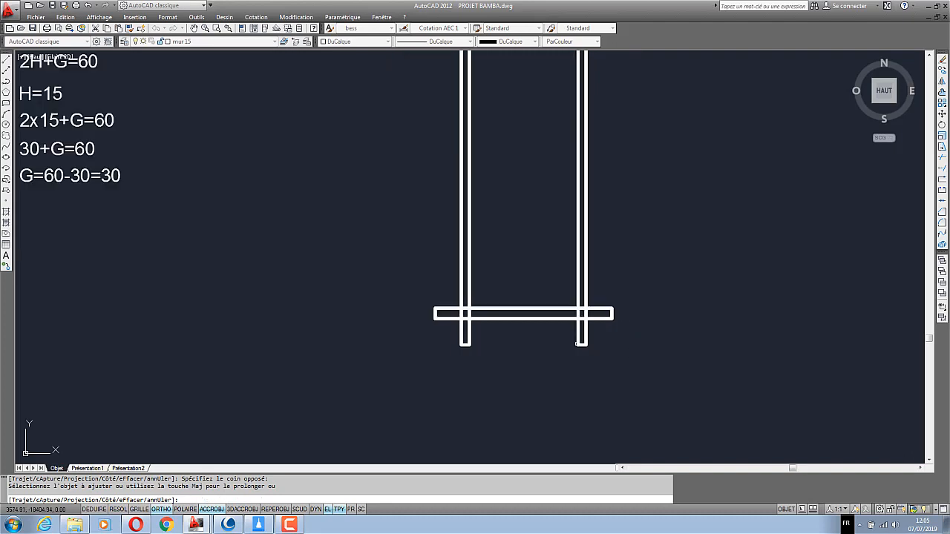
pyautogui.rightClick(603, 229)
pyautogui.click(618, 235)
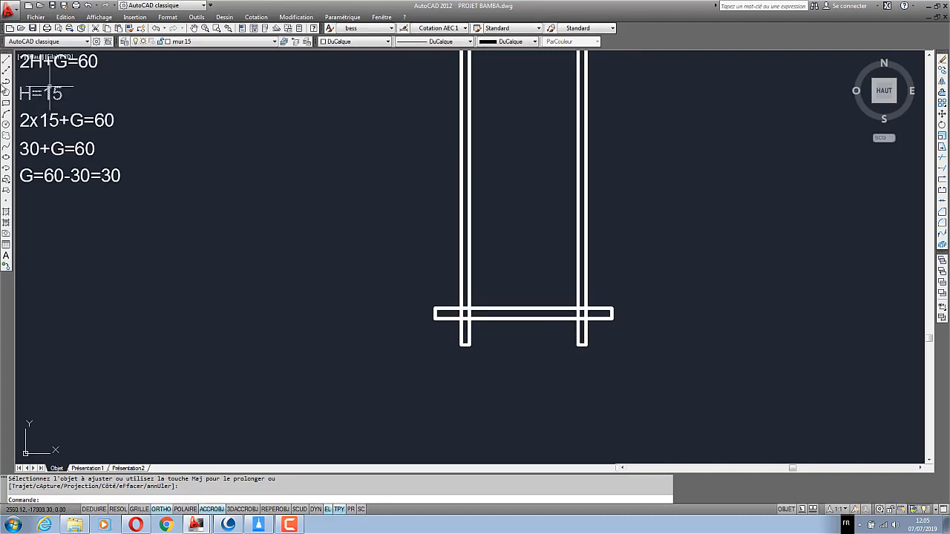
# Draw a horizontal line joining the bottom ends of the left and right walls
pyautogui.click(6, 67)
pyautogui.click(6, 58)
pyautogui.click(466, 344)
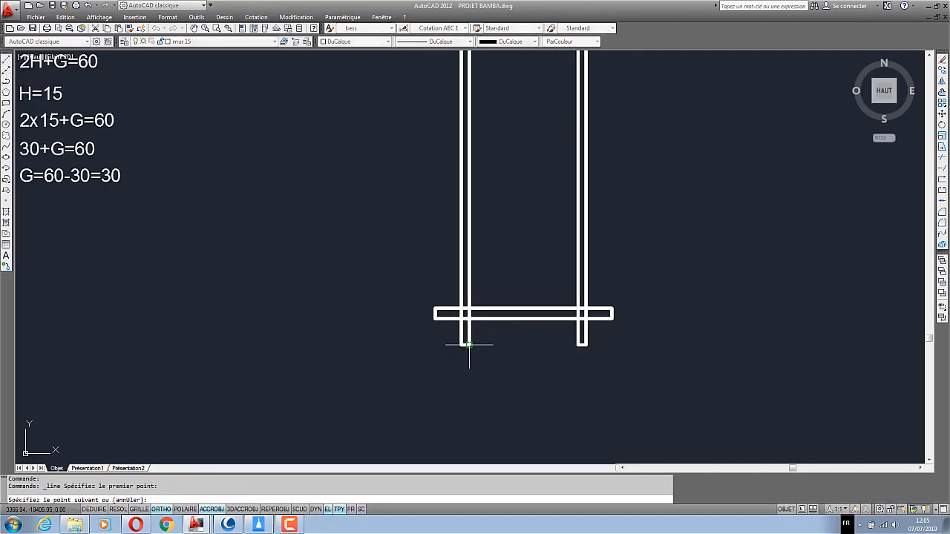
pyautogui.click(586, 345)
pyautogui.rightClick(609, 242)
pyautogui.click(631, 246)
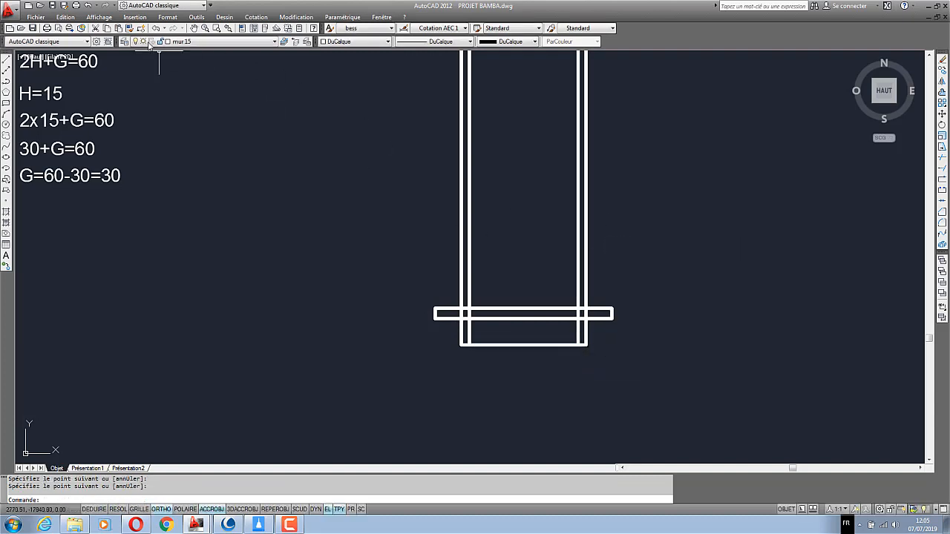
# Match the properties of a thin stair line in the copied plan onto the line joining the wall bottoms
pyautogui.click(129, 28)
pyautogui.scroll(-3, 452, 340)
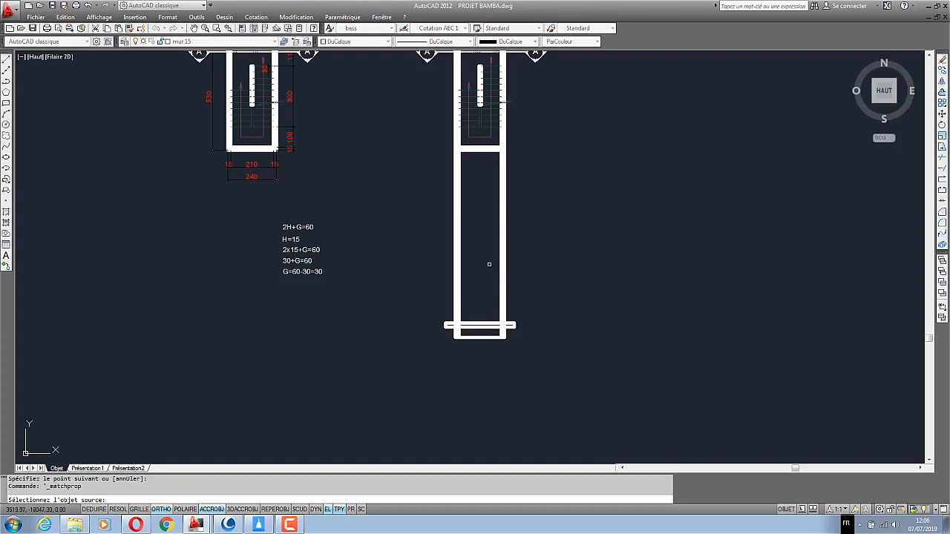
pyautogui.scroll(5, 481, 140)
pyautogui.scroll(-5, 483, 121)
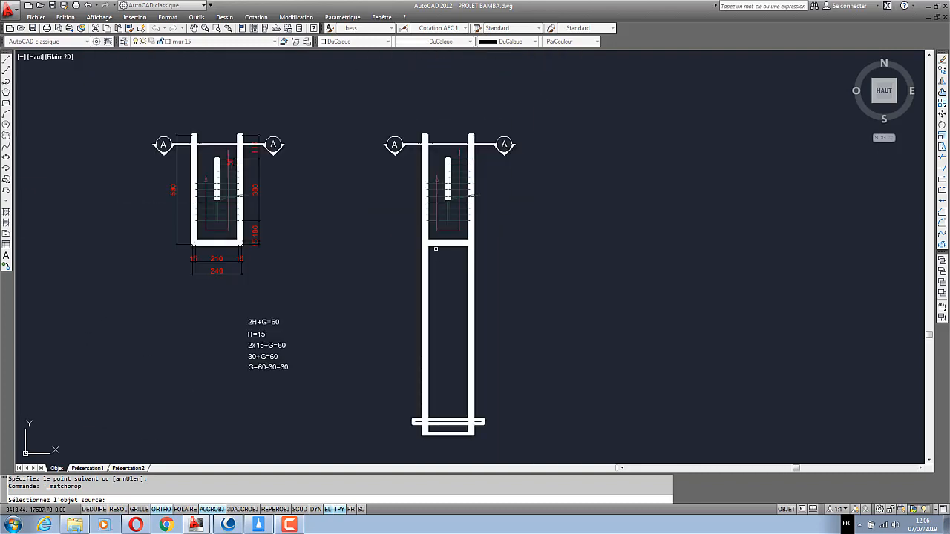
pyautogui.scroll(4, 439, 190)
pyautogui.click(474, 129)
pyautogui.scroll(-6, 466, 106)
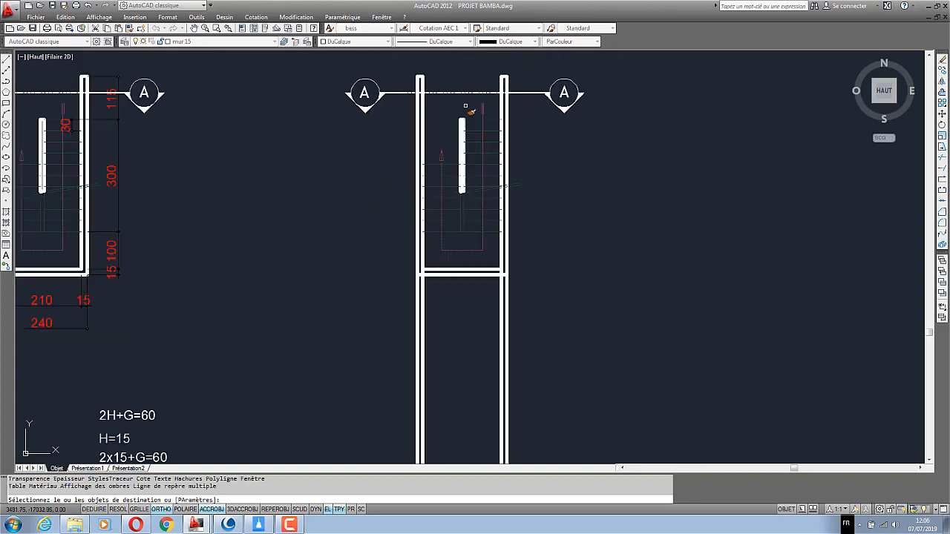
pyautogui.scroll(6, 461, 282)
pyautogui.click(486, 387)
pyautogui.click(459, 323)
pyautogui.rightClick(444, 208)
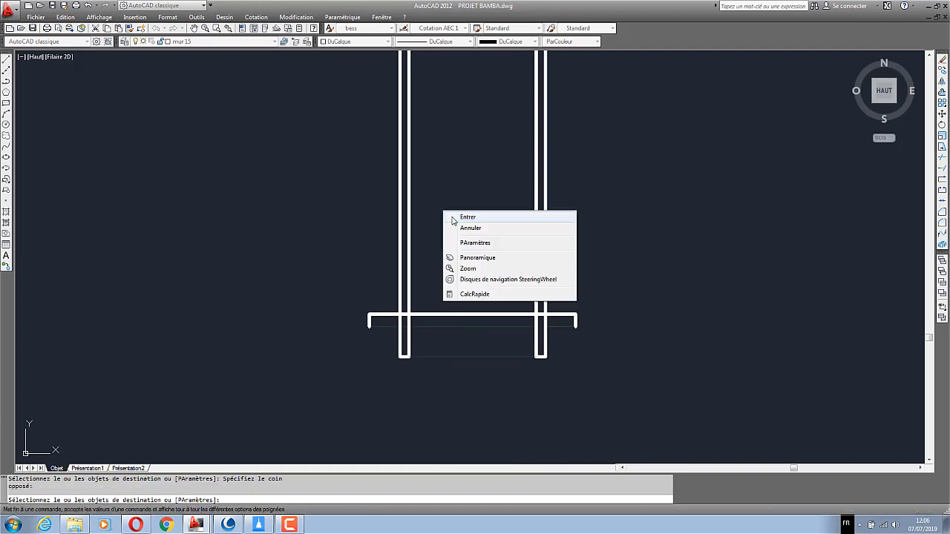
pyautogui.click(456, 215)
# Match the properties of the base's upper line onto its lower line
pyautogui.click(130, 28)
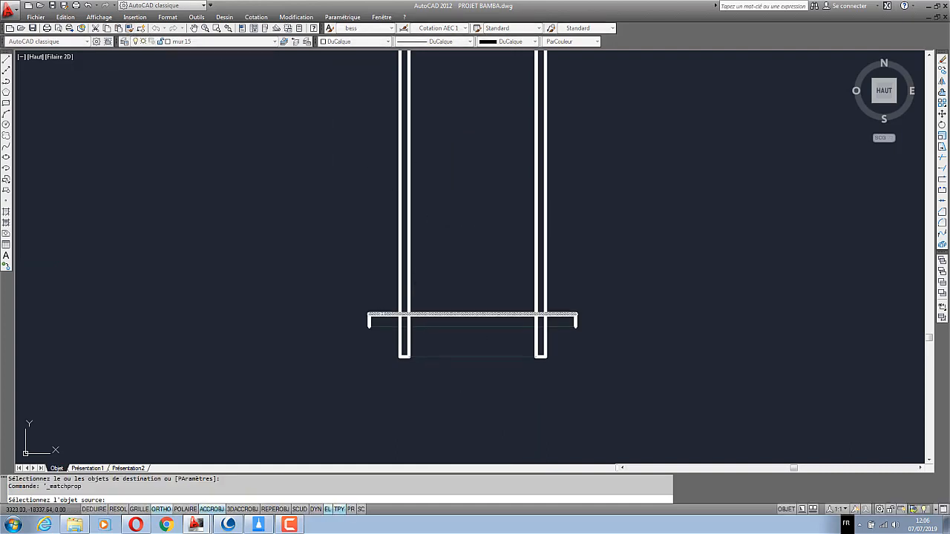
pyautogui.click(387, 317)
pyautogui.scroll(2, 626, 368)
pyautogui.click(581, 342)
pyautogui.click(562, 306)
pyautogui.rightClick(559, 248)
pyautogui.click(561, 254)
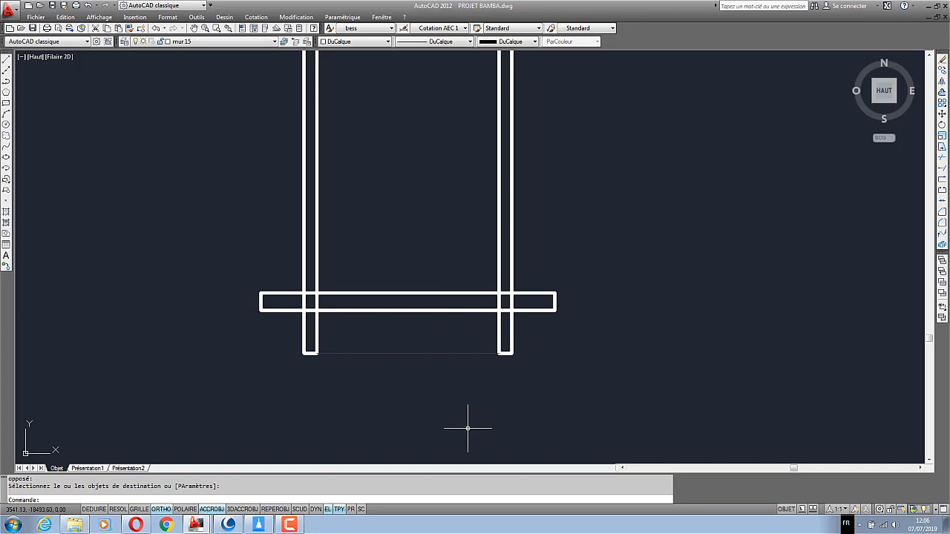
# Trim the wall lines that cross the thickness of the horizontal base
pyautogui.scroll(-4, 419, 416)
pyautogui.scroll(3, 418, 411)
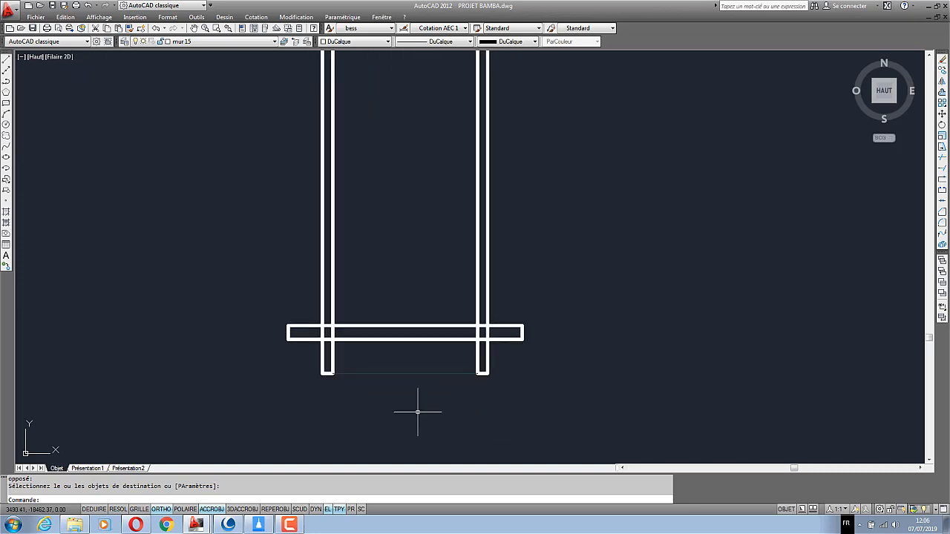
pyautogui.scroll(-2, 417, 408)
pyautogui.scroll(2, 377, 401)
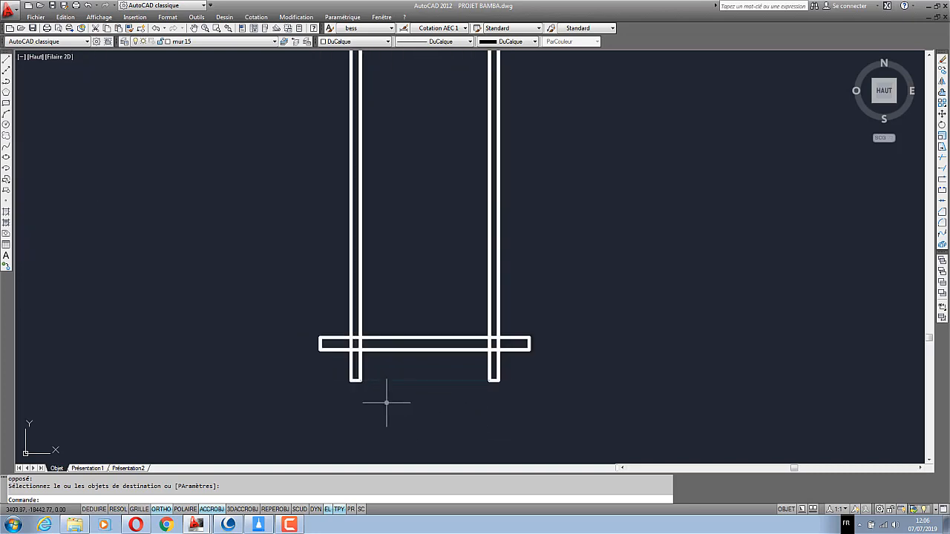
pyautogui.click(943, 158)
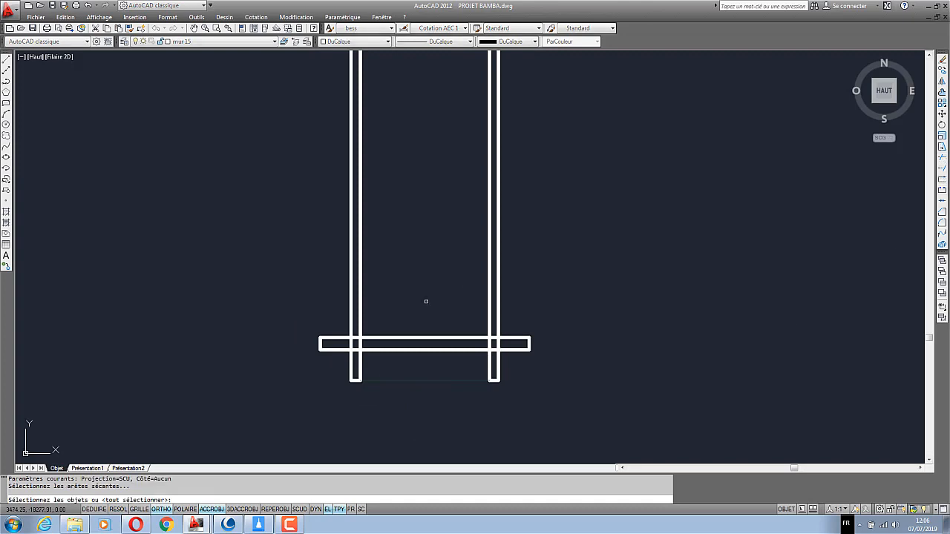
pyautogui.press('Return')
pyautogui.scroll(2, 394, 342)
pyautogui.click(618, 354)
pyautogui.click(267, 340)
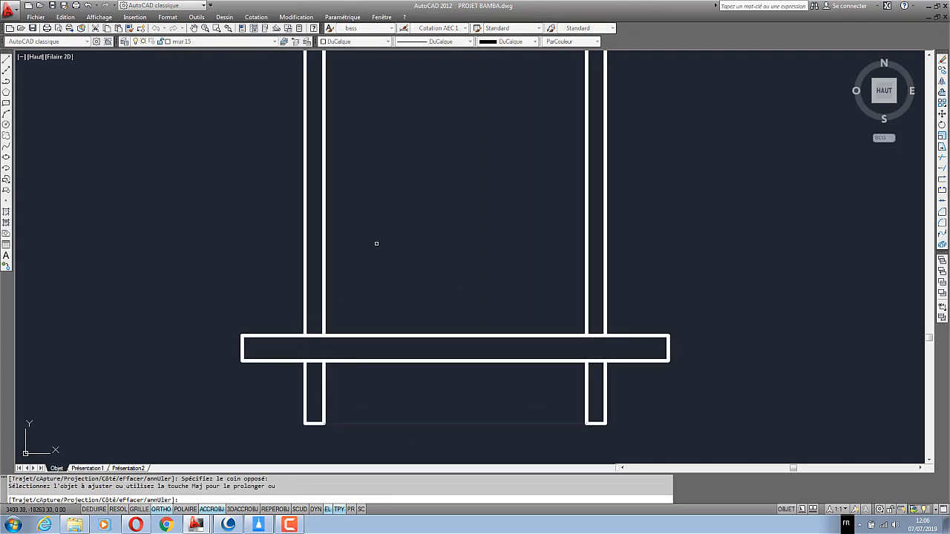
pyautogui.press('Return')
pyautogui.scroll(-2, 383, 429)
pyautogui.scroll(2, 383, 429)
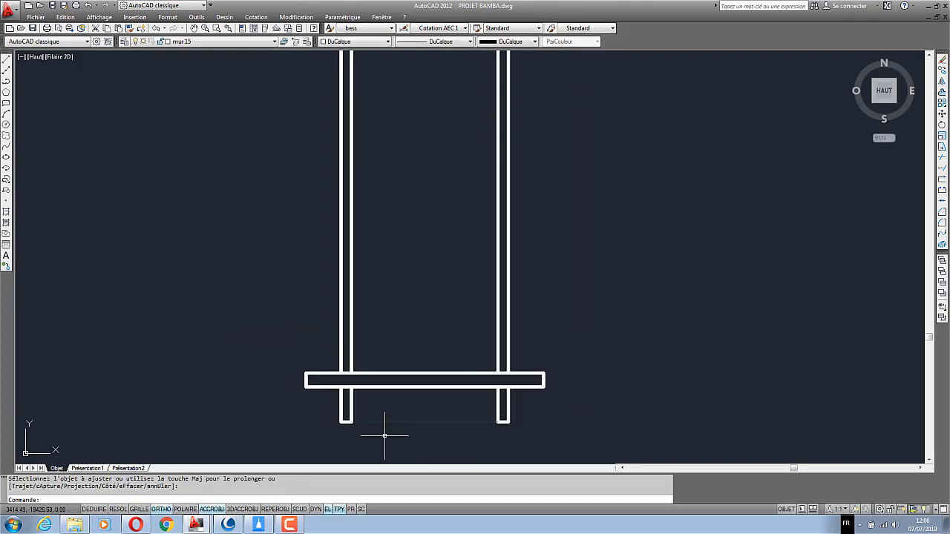
pyautogui.scroll(2, 356, 424)
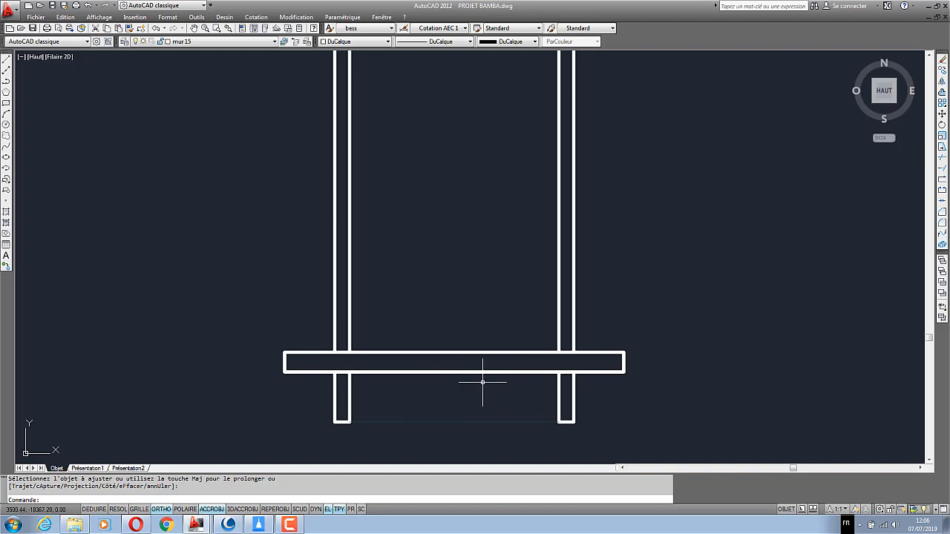
pyautogui.scroll(-4, 473, 415)
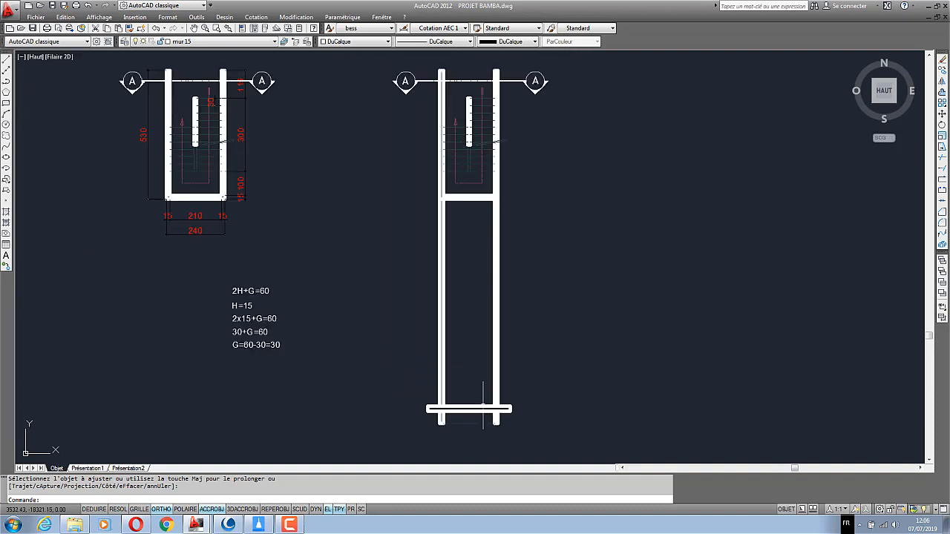
pyautogui.click(6, 62)
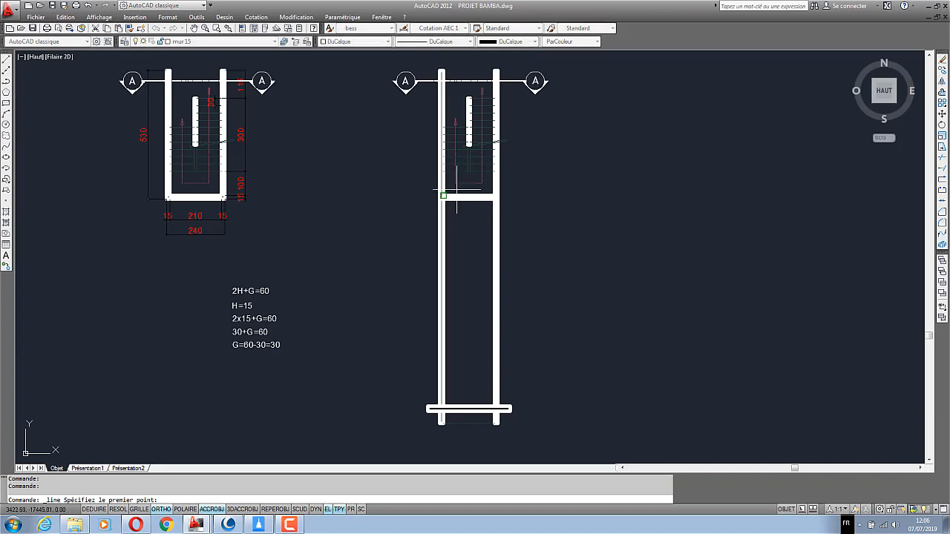
pyautogui.scroll(3, 457, 191)
pyautogui.scroll(-2, 463, 152)
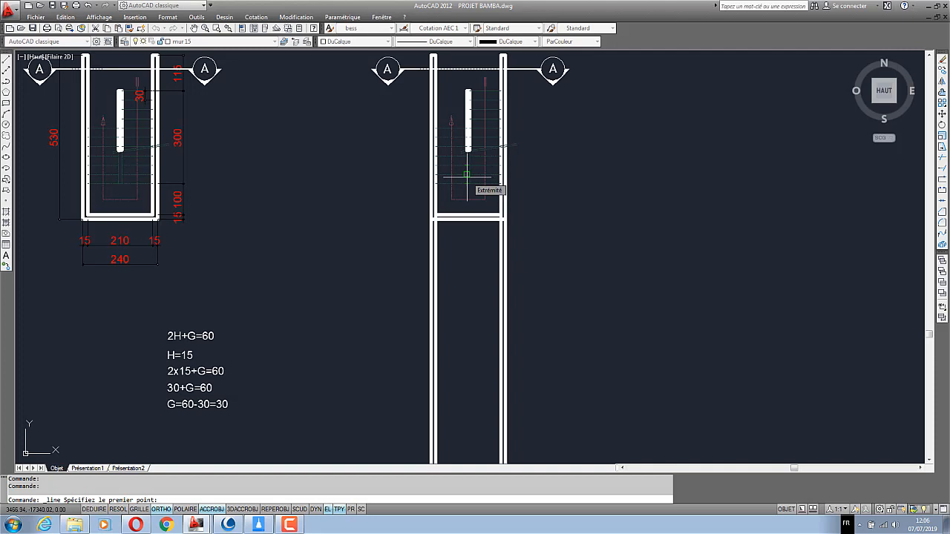
pyautogui.press('Escape')
pyautogui.press('Escape')
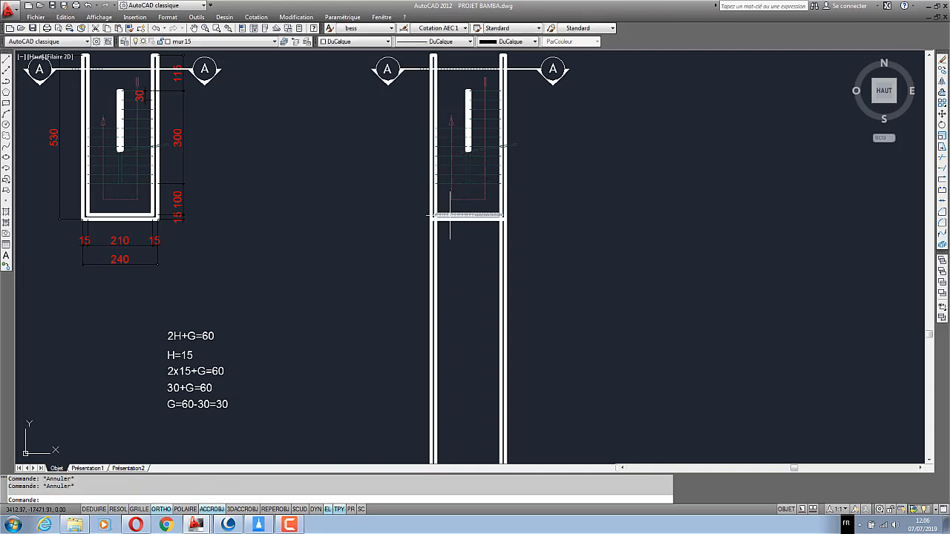
pyautogui.scroll(2, 434, 154)
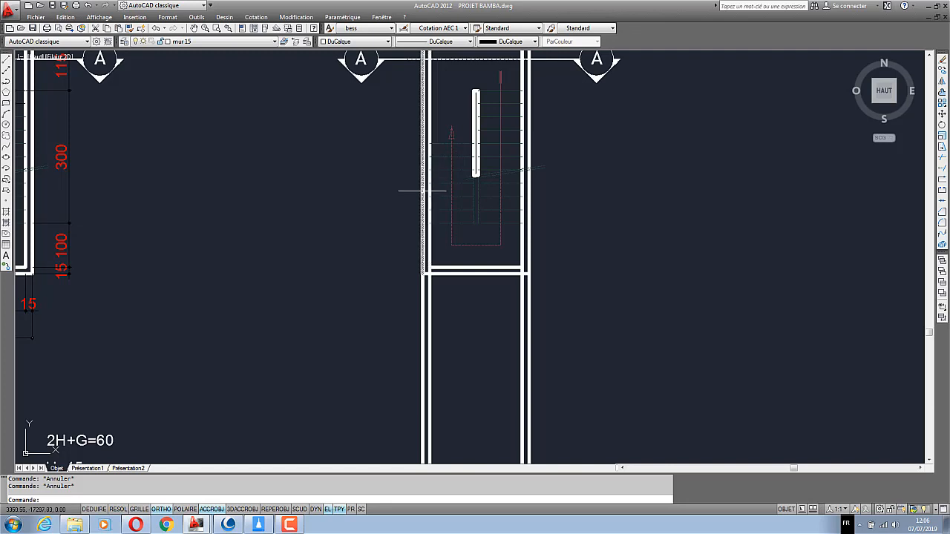
pyautogui.scroll(-2, 422, 191)
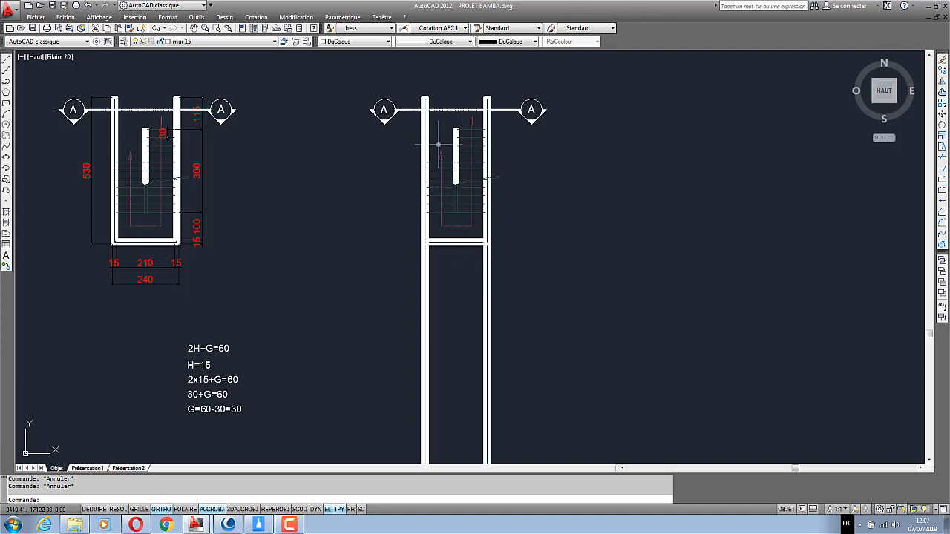
# Draw a horizontal line across both projected walls a little below the copied plan, extending past the walls on each side
pyautogui.scroll(-2, 439, 145)
pyautogui.click(6, 59)
pyautogui.scroll(3, 457, 260)
pyautogui.click(344, 231)
pyautogui.click(553, 231)
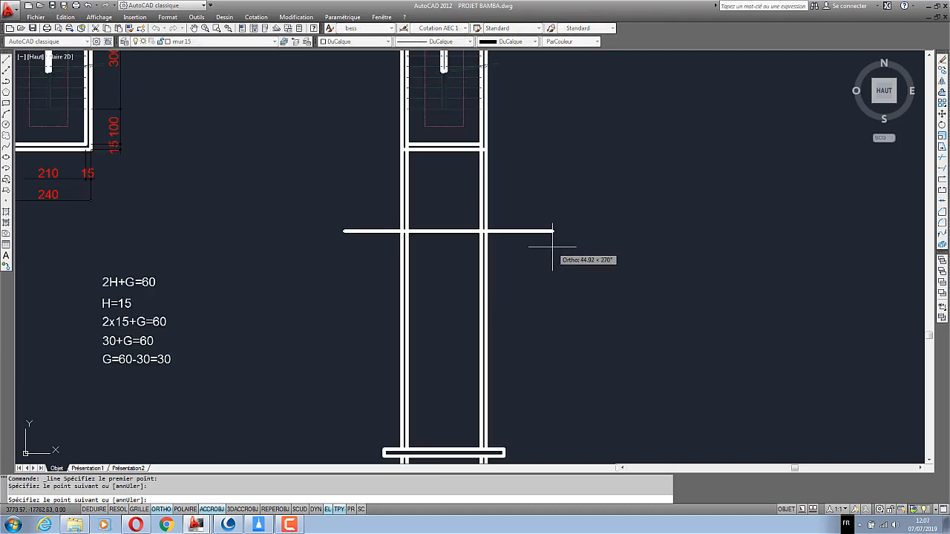
pyautogui.rightClick(511, 200)
pyautogui.click(527, 207)
# Trim the projected wall lines between the copied plan and the new horizontal line
pyautogui.click(942, 157)
pyautogui.rightClick(558, 202)
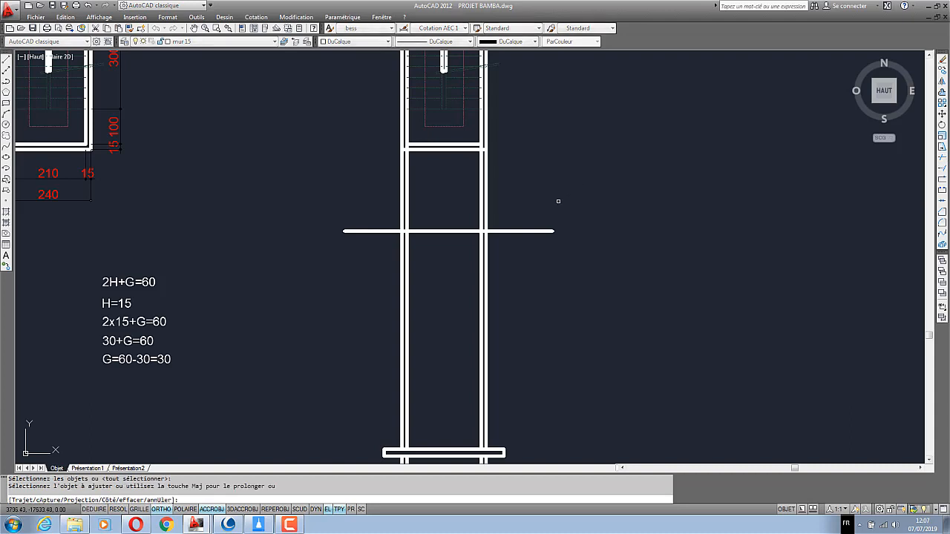
pyautogui.click(558, 201)
pyautogui.click(377, 194)
pyautogui.rightClick(408, 182)
pyautogui.click(425, 186)
# Mirror the copied plan with its section marks about the vertical outer edge of its right wall, deleting the source objects
pyautogui.scroll(-5, 428, 285)
pyautogui.scroll(2, 439, 217)
pyautogui.click(507, 252)
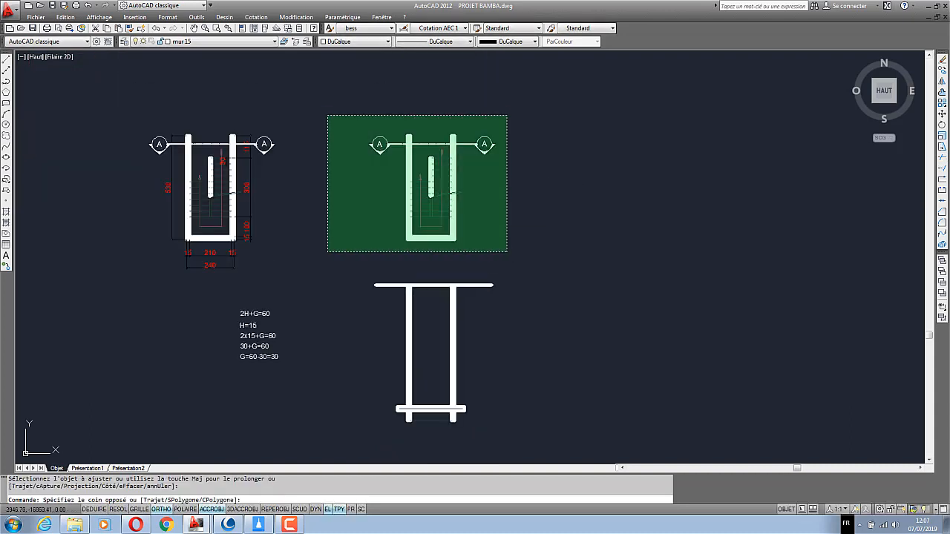
pyautogui.click(328, 116)
pyautogui.click(942, 81)
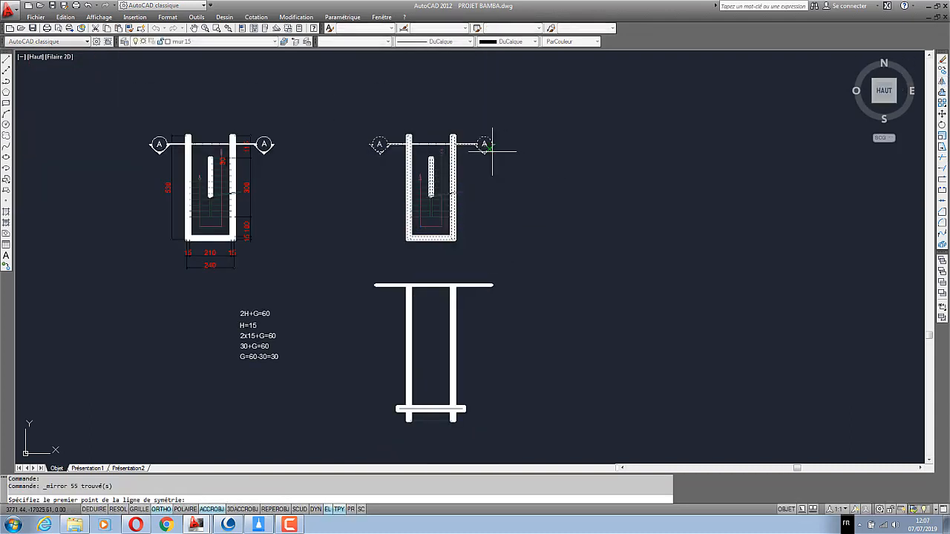
pyautogui.scroll(4, 454, 136)
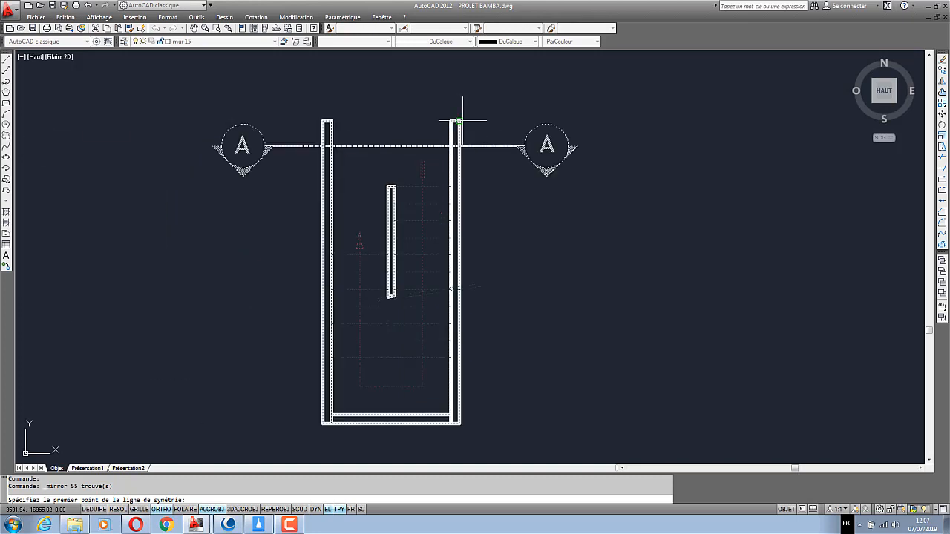
pyautogui.click(462, 120)
pyautogui.scroll(-2, 462, 121)
pyautogui.click(459, 335)
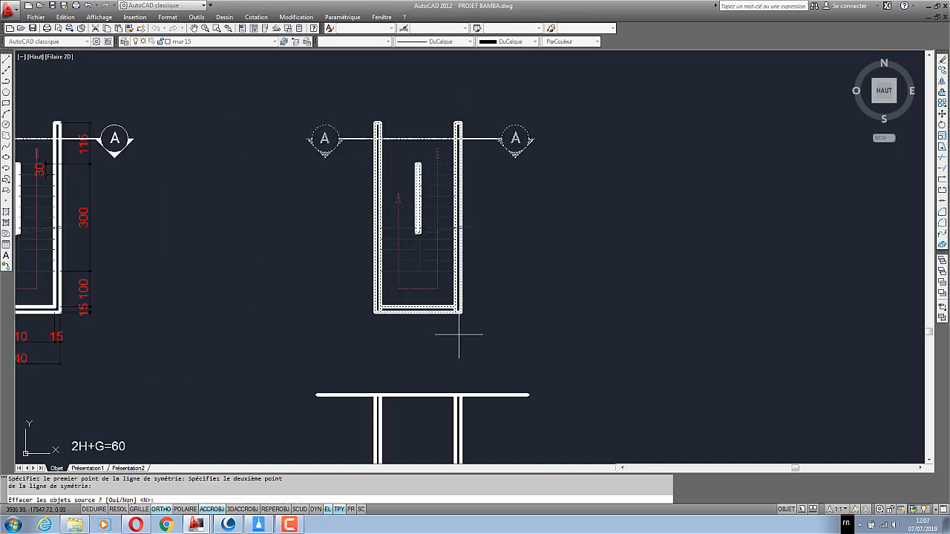
pyautogui.write('o')
pyautogui.press('Return')
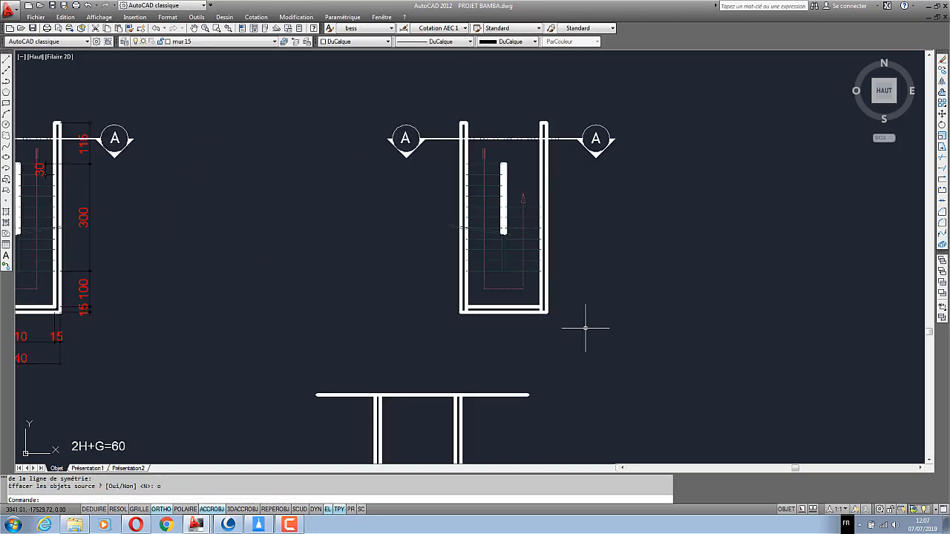
# Move the mirrored plan by its lower-right outer corner onto the intersection of the section's right wall and the upper horizontal line
pyautogui.scroll(-1, 589, 327)
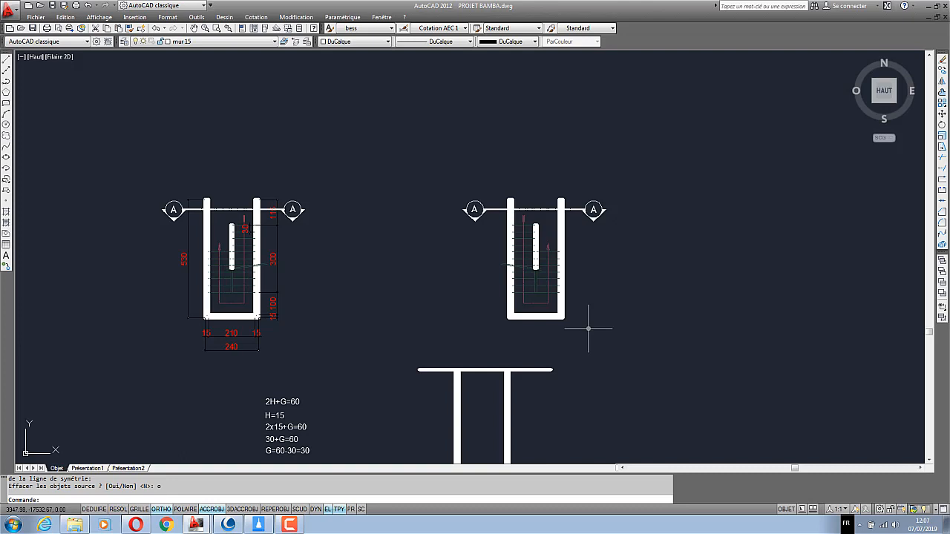
pyautogui.scroll(1, 217, 223)
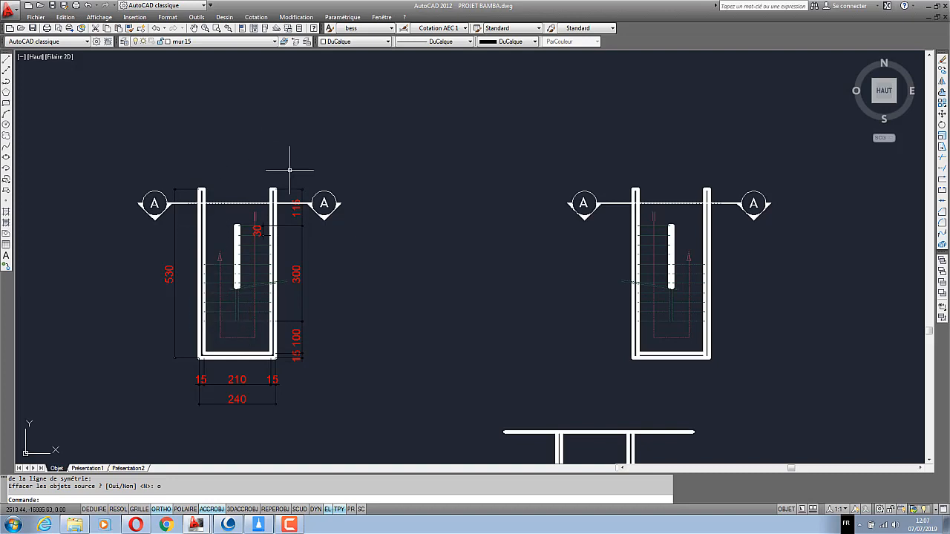
pyautogui.scroll(-2, 520, 179)
pyautogui.scroll(1, 670, 207)
pyautogui.click(685, 336)
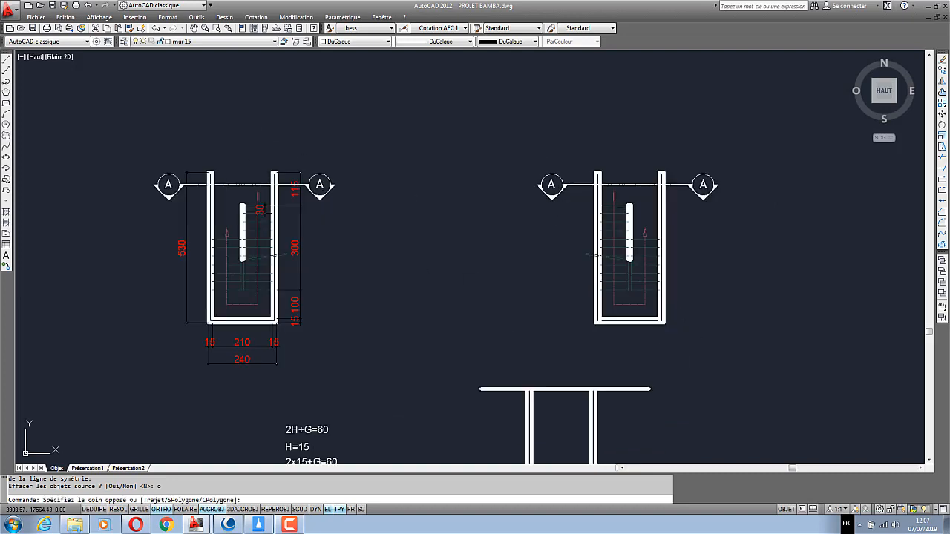
pyautogui.click(650, 276)
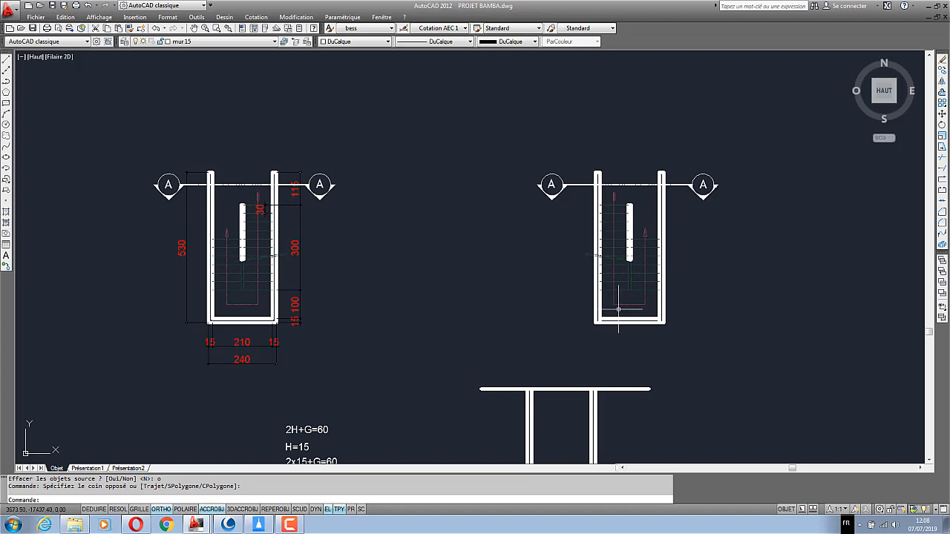
pyautogui.click(687, 338)
pyautogui.click(539, 159)
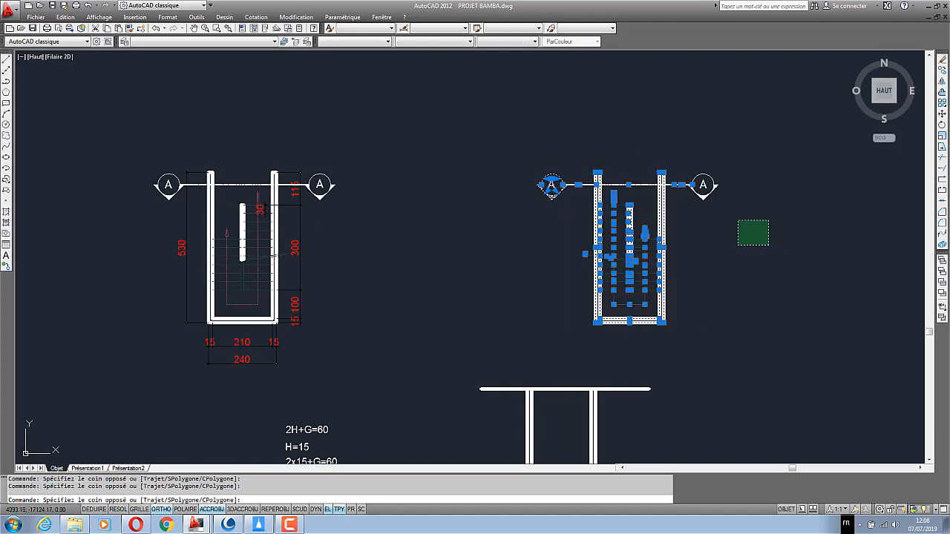
pyautogui.rightClick(593, 145)
pyautogui.click(617, 219)
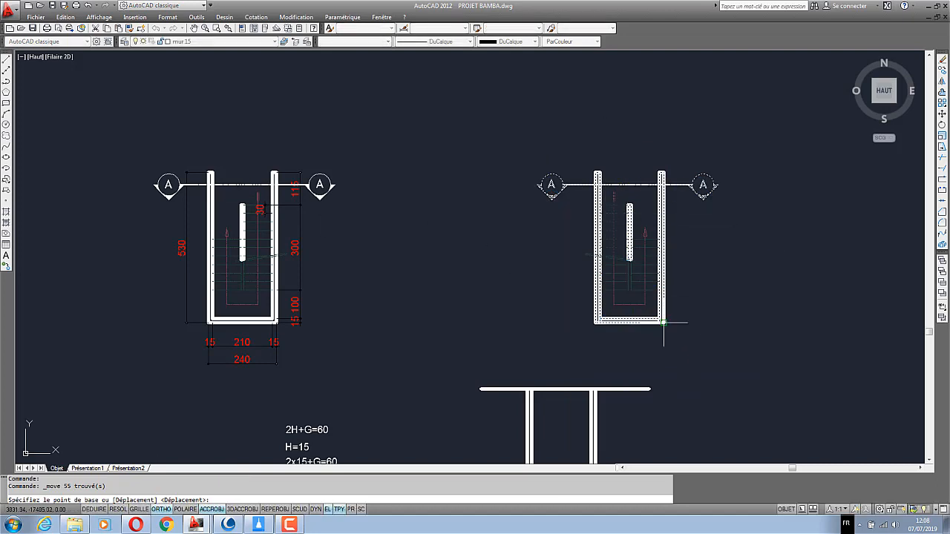
pyautogui.click(663, 323)
pyautogui.click(595, 389)
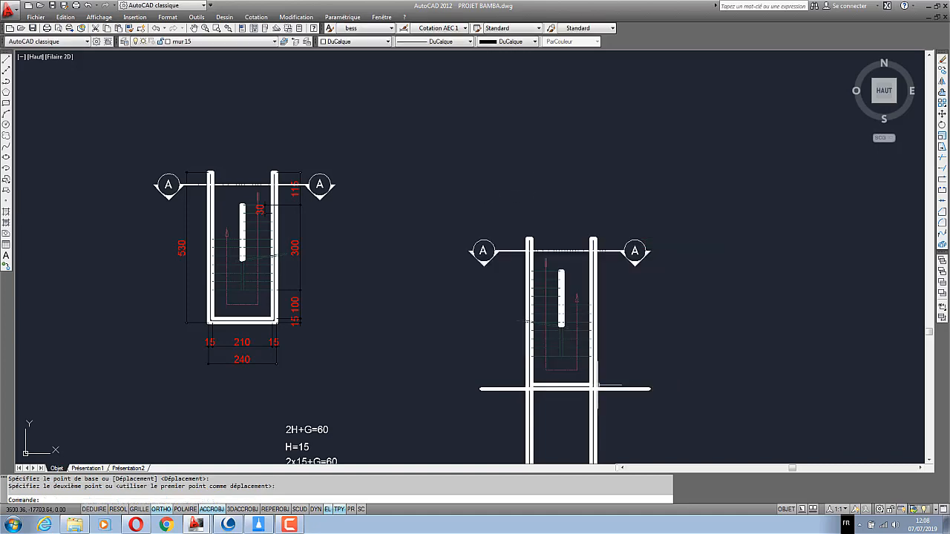
# Draw a vertical line from the lower-right corner of the plan's central wall down to the top of the base
pyautogui.scroll(-5, 533, 159)
pyautogui.scroll(7, 520, 197)
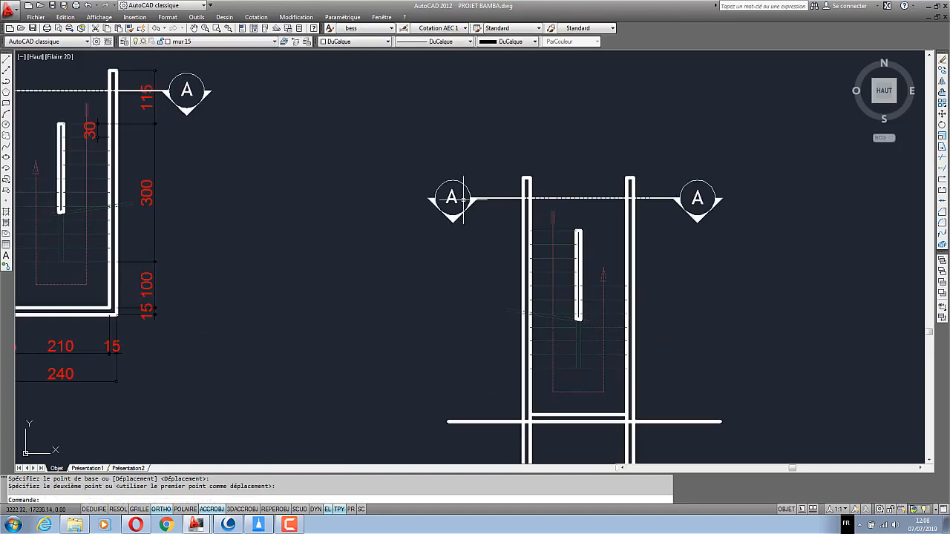
pyautogui.scroll(-4, 547, 127)
pyautogui.scroll(2, 572, 288)
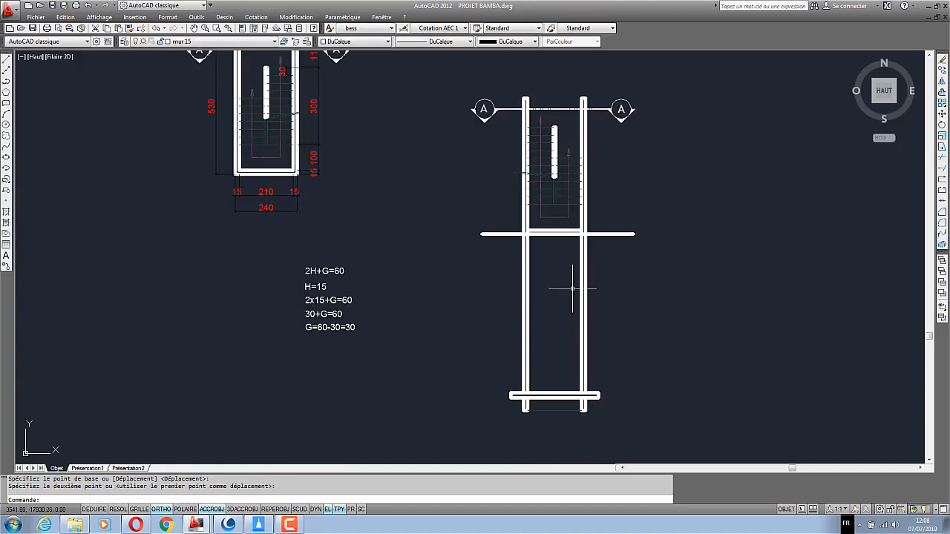
pyautogui.click(6, 67)
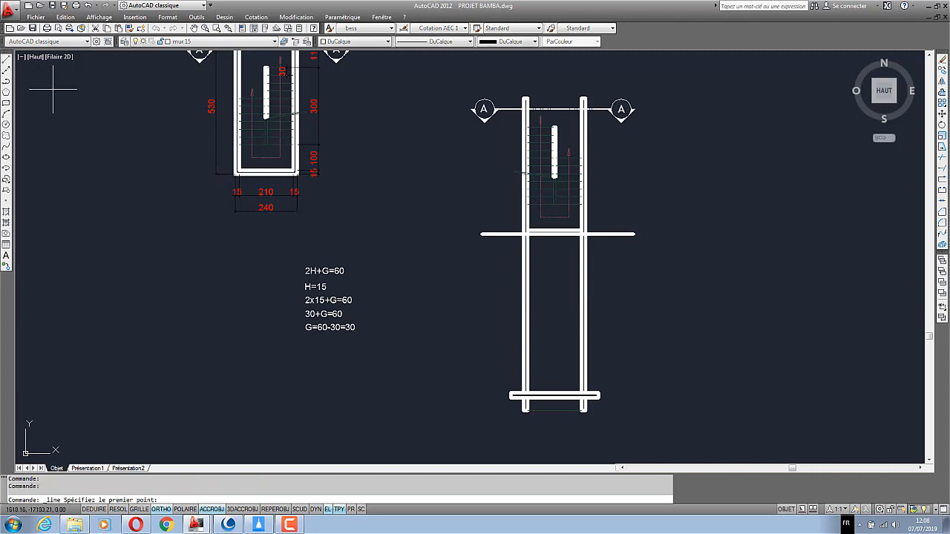
pyautogui.scroll(6, 553, 175)
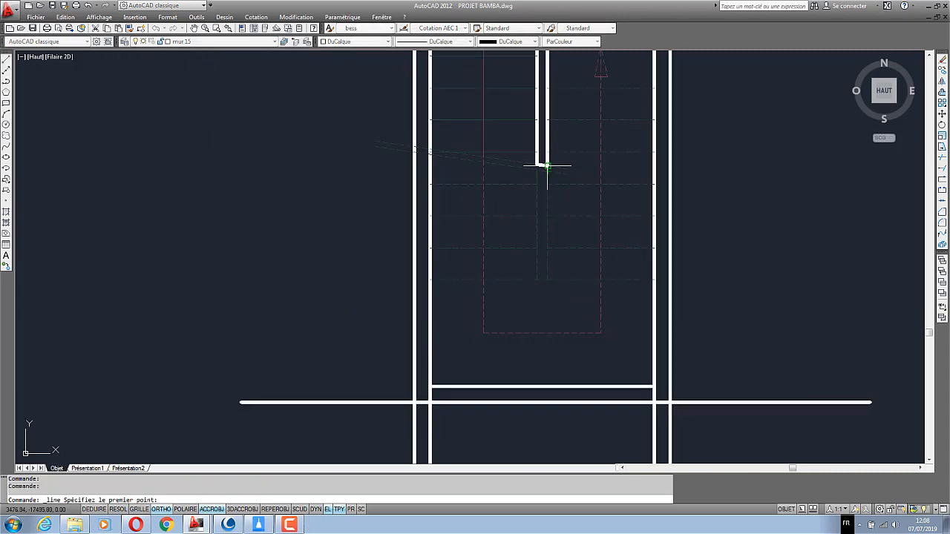
pyautogui.scroll(2, 547, 167)
pyautogui.click(548, 162)
pyautogui.scroll(-4, 547, 104)
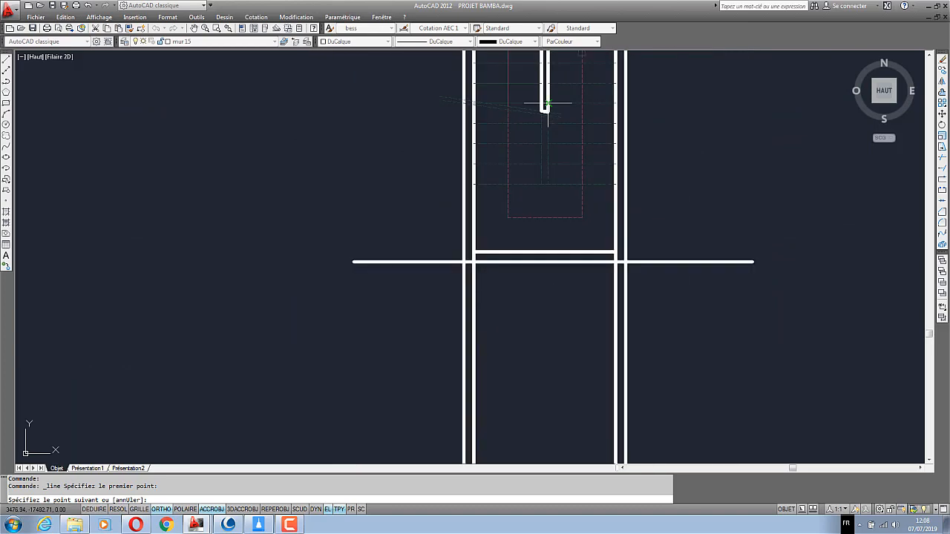
pyautogui.scroll(-4, 548, 103)
pyautogui.scroll(3, 553, 305)
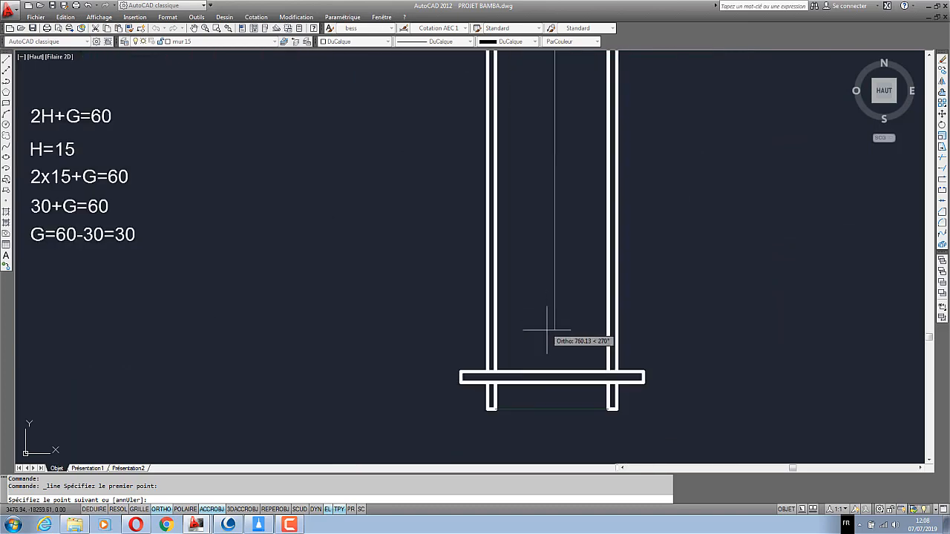
pyautogui.click(554, 374)
pyautogui.rightClick(583, 179)
pyautogui.click(597, 185)
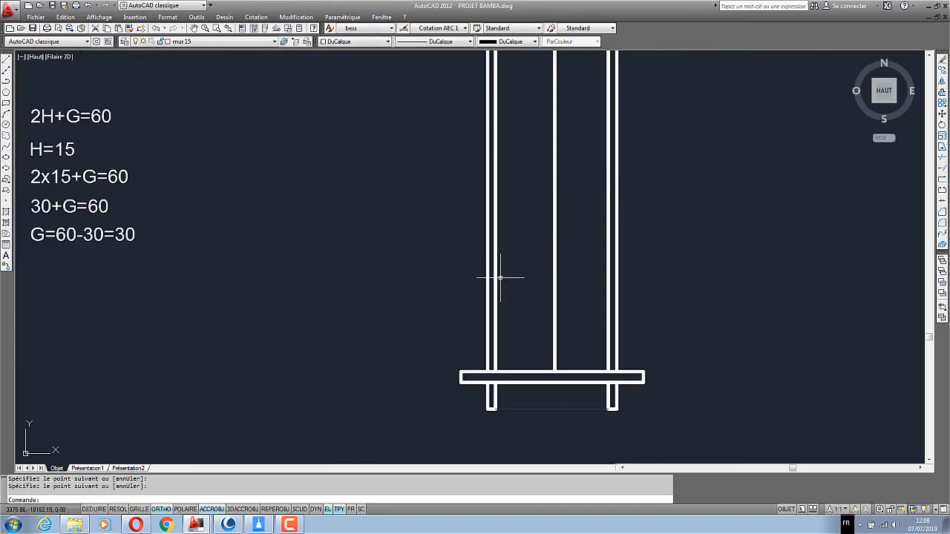
# Copy the vertical projection line from the lower-right corner of the central wall to its lower-left corner
pyautogui.scroll(-4, 501, 276)
pyautogui.scroll(4, 505, 204)
pyautogui.scroll(3, 492, 93)
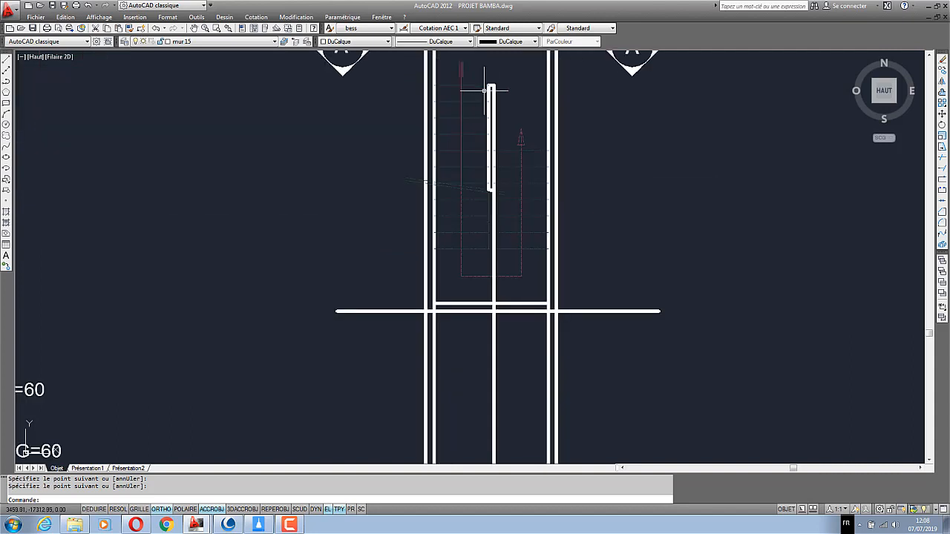
pyautogui.scroll(-3, 488, 94)
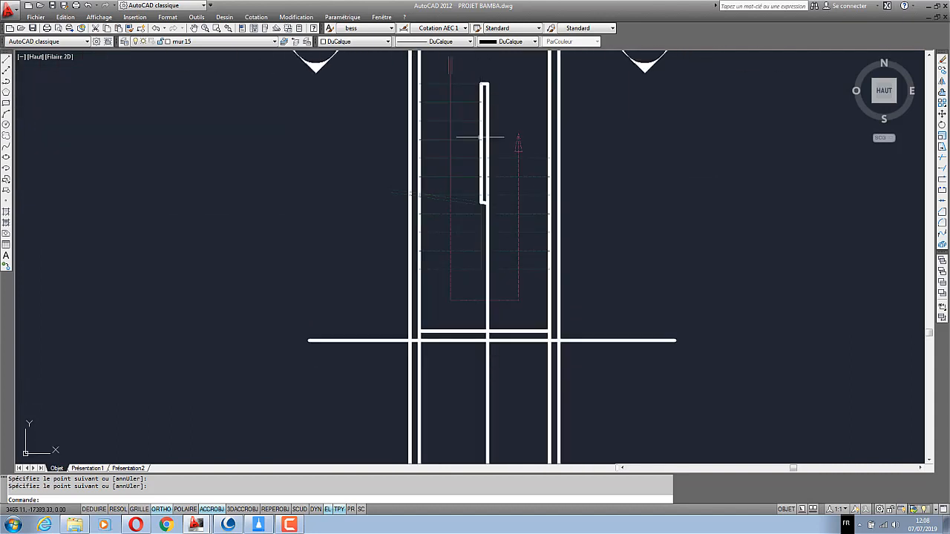
pyautogui.scroll(4, 454, 199)
pyautogui.scroll(2, 527, 209)
pyautogui.click(539, 223)
pyautogui.rightClick(542, 224)
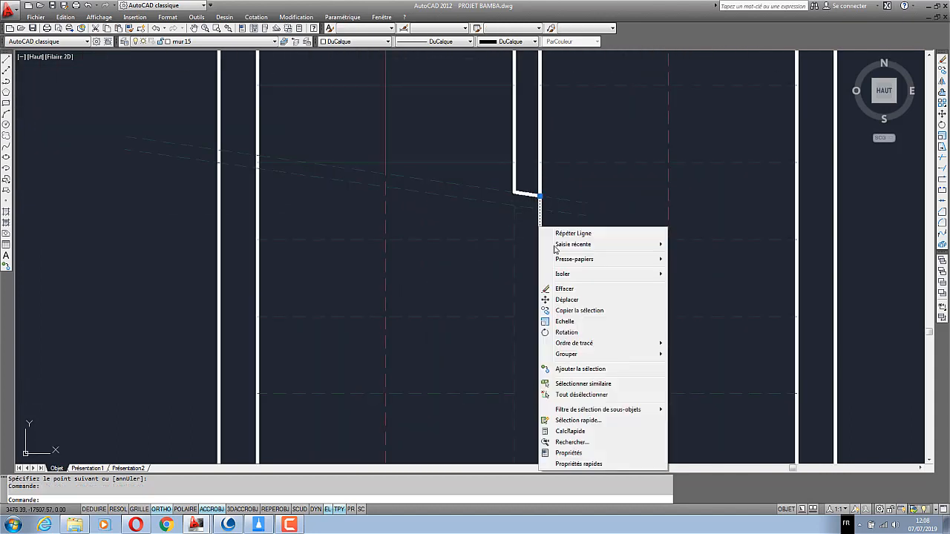
pyautogui.click(585, 311)
pyautogui.click(540, 196)
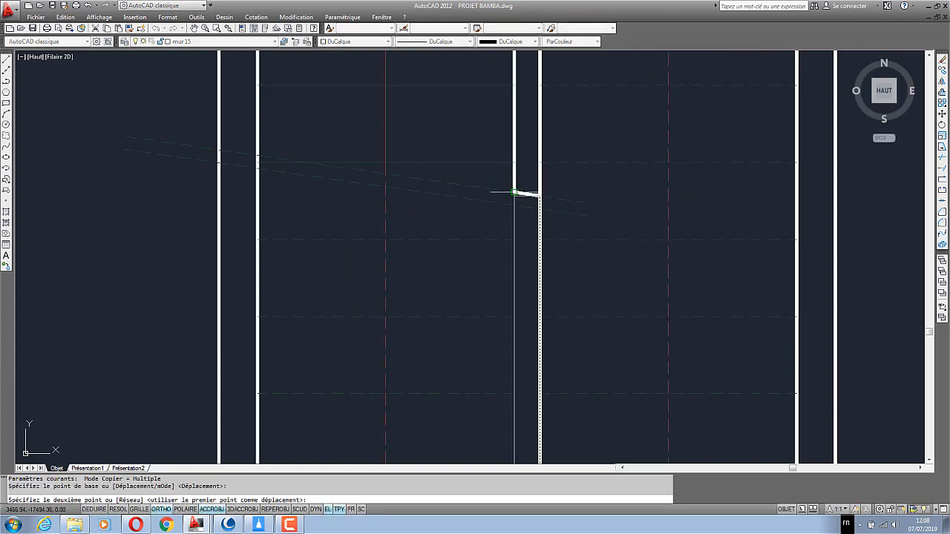
pyautogui.click(515, 192)
pyautogui.rightClick(515, 155)
pyautogui.click(527, 164)
# Add a linear dimension between the section's central wall and right wall at the top of the base
pyautogui.scroll(-6, 494, 113)
pyautogui.scroll(-1, 494, 114)
pyautogui.scroll(1, 488, 238)
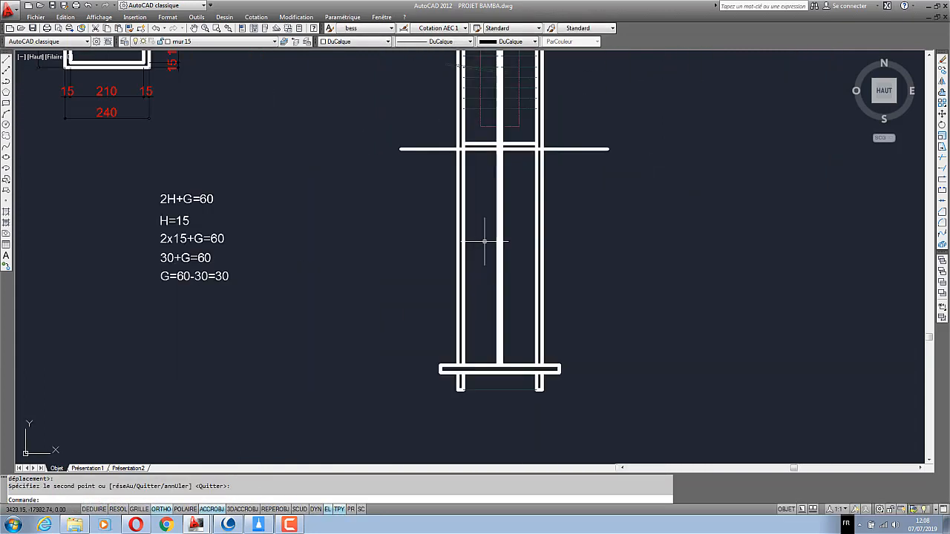
pyautogui.scroll(2, 523, 356)
pyautogui.scroll(-2, 518, 354)
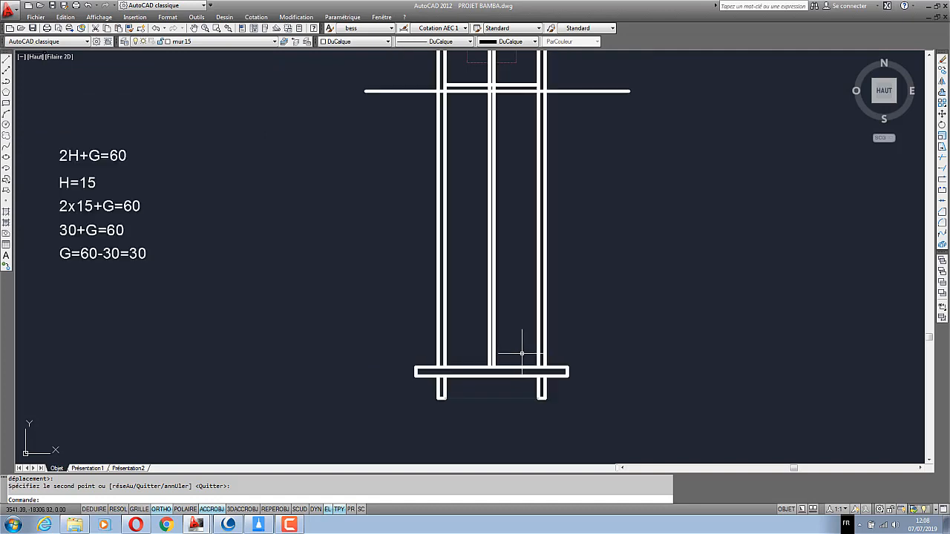
pyautogui.scroll(2, 509, 343)
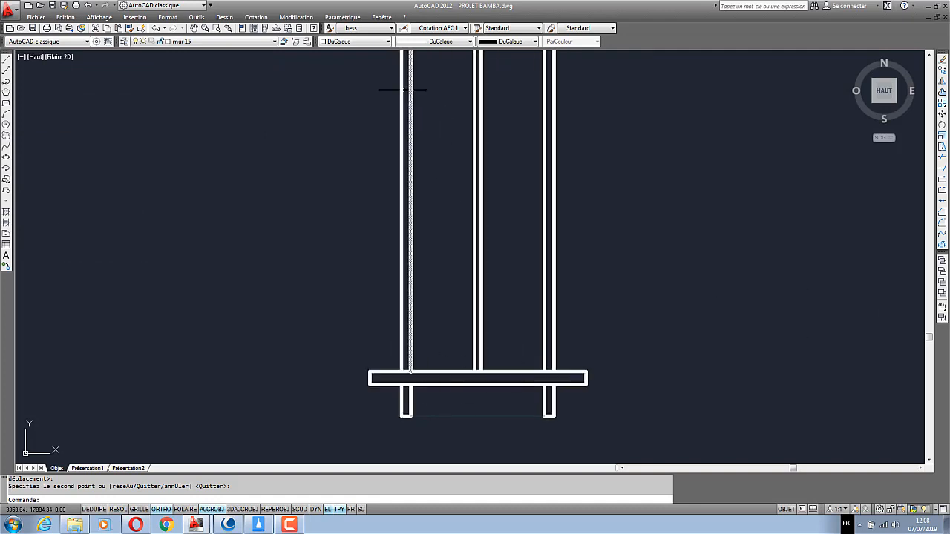
pyautogui.click(256, 17)
pyautogui.click(265, 44)
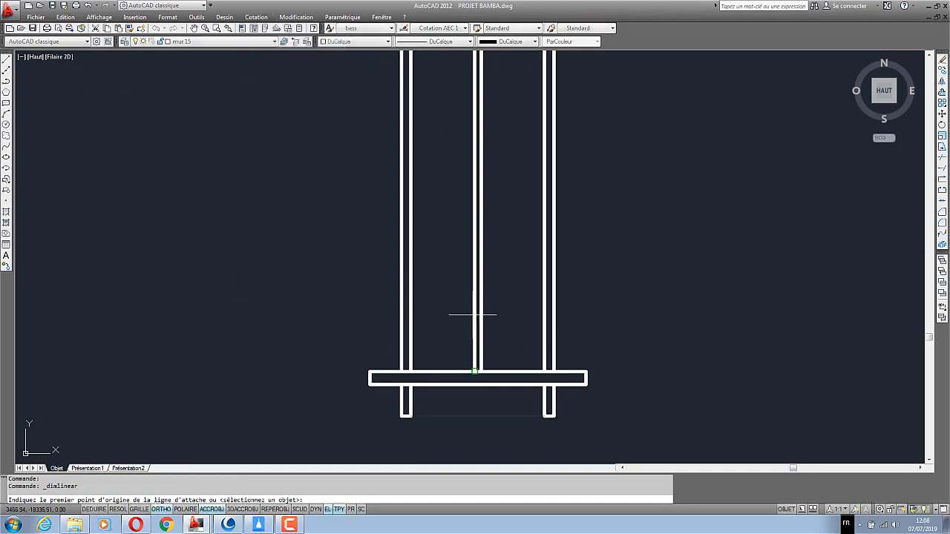
pyautogui.click(481, 372)
pyautogui.click(544, 371)
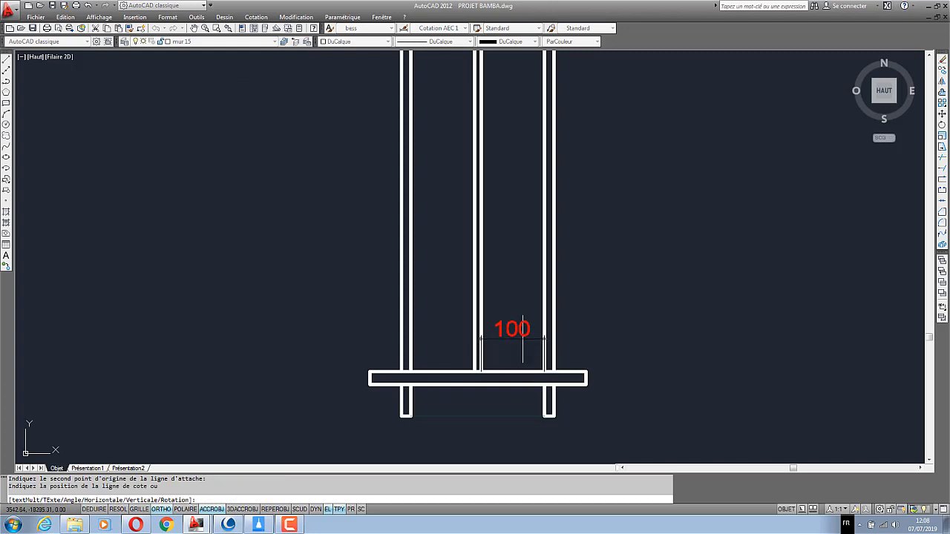
pyautogui.click(511, 295)
# Add a linear dimension between the section's central wall and left wall at the top of the base
pyautogui.click(257, 17)
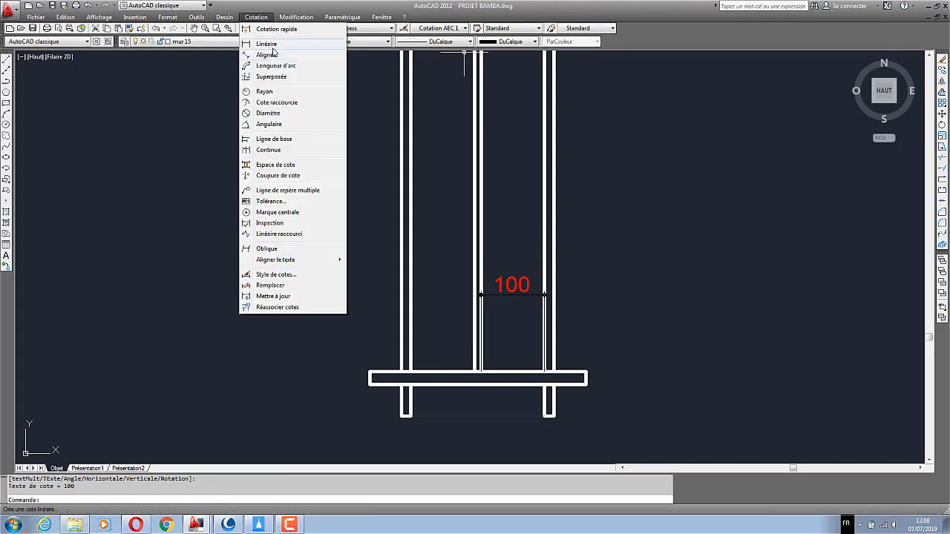
pyautogui.click(269, 45)
pyautogui.click(475, 372)
pyautogui.click(410, 372)
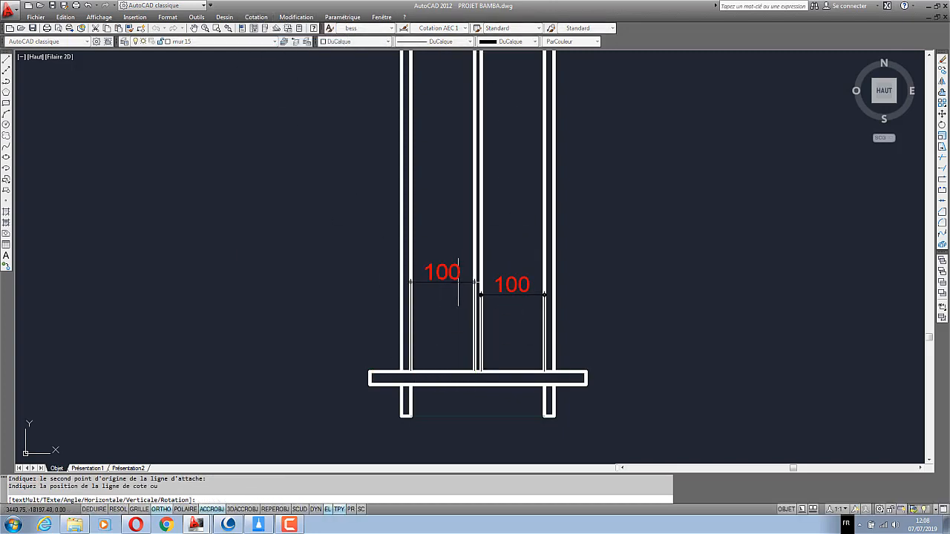
pyautogui.click(461, 291)
# Erase the two linear dimensions on either side of the section's central wall
pyautogui.click(508, 314)
pyautogui.click(496, 289)
pyautogui.click(469, 308)
pyautogui.click(464, 284)
pyautogui.rightClick(448, 199)
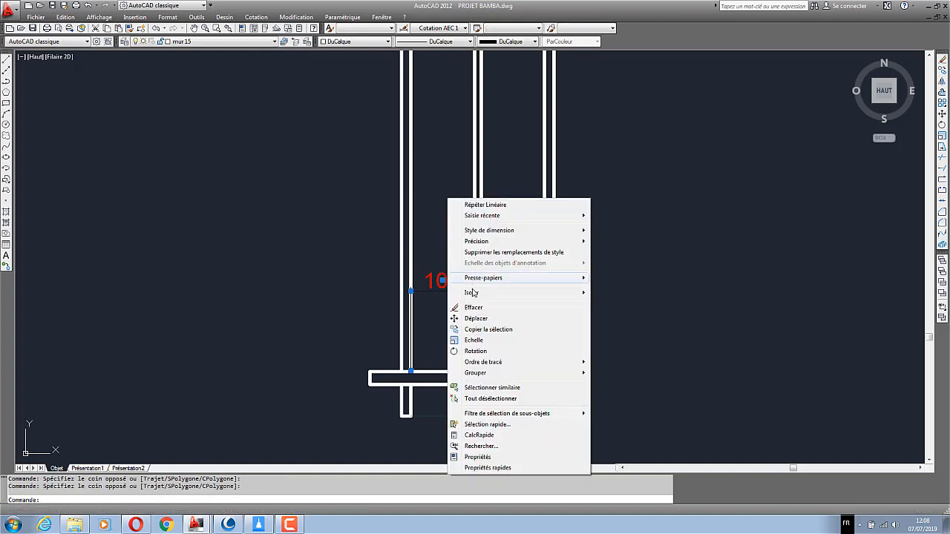
pyautogui.click(474, 308)
# Examine section line A-A across the mirrored plan and the projected walls beneath it
pyautogui.scroll(-4, 453, 394)
pyautogui.scroll(3, 486, 374)
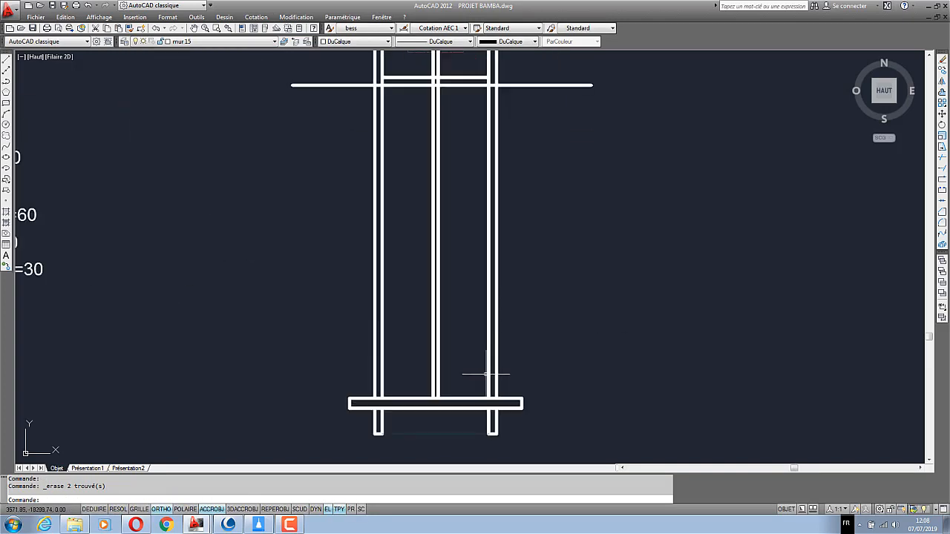
pyautogui.scroll(-2, 525, 419)
pyautogui.scroll(-1, 525, 412)
pyautogui.scroll(3, 493, 185)
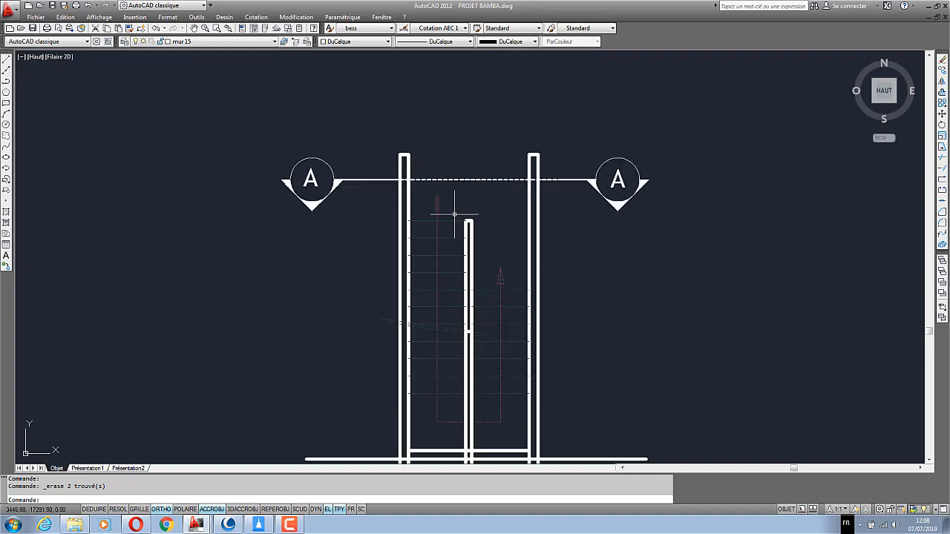
pyautogui.scroll(2, 425, 179)
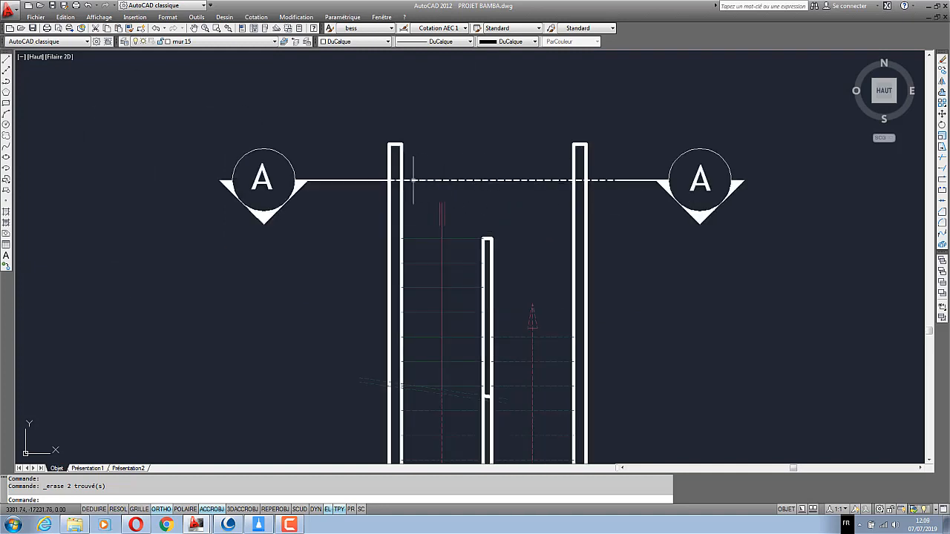
pyautogui.scroll(-4, 465, 145)
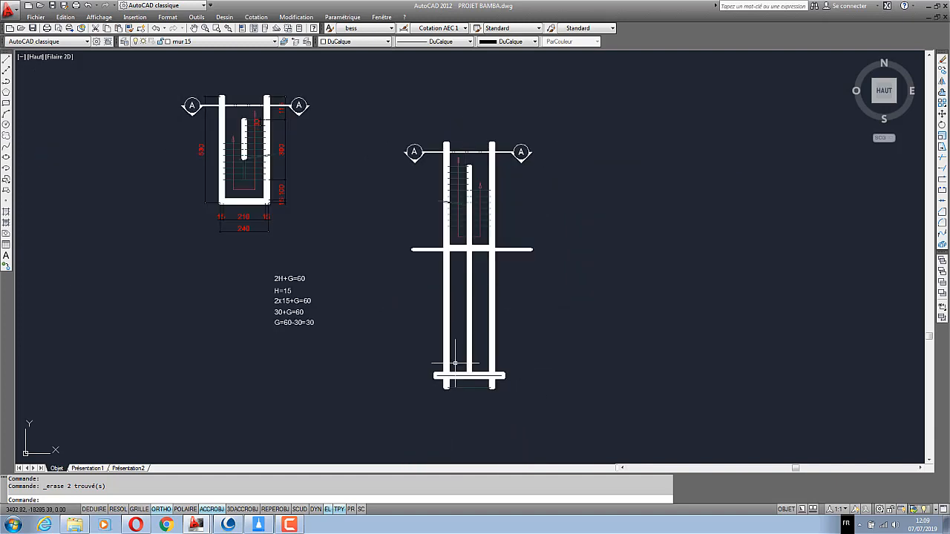
pyautogui.scroll(3, 455, 363)
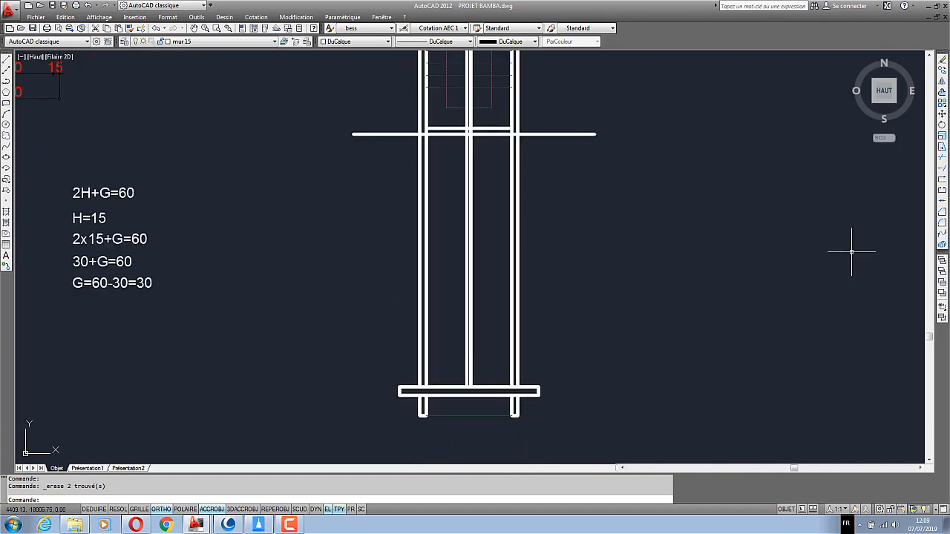
# Offset the top line of the section's base upward by 300
pyautogui.click(942, 100)
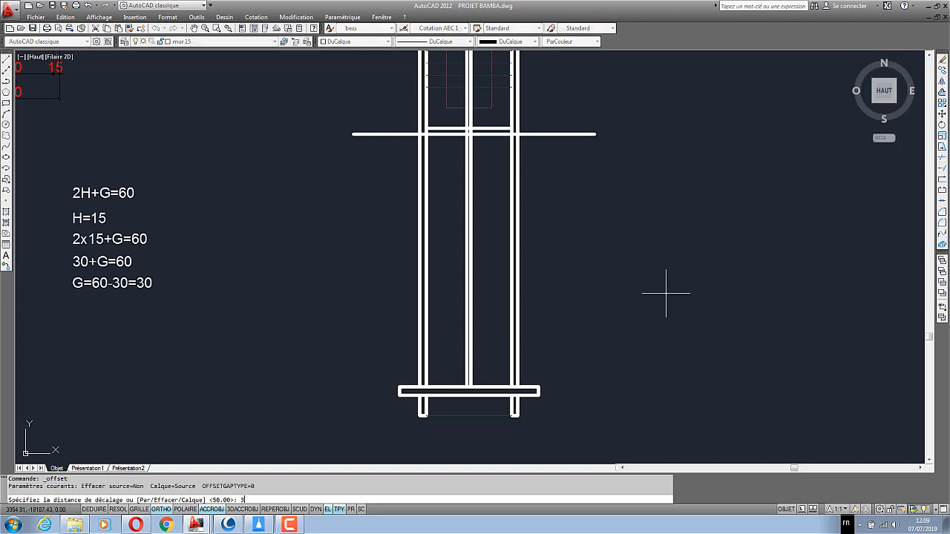
pyautogui.write('300')
pyautogui.press('Return')
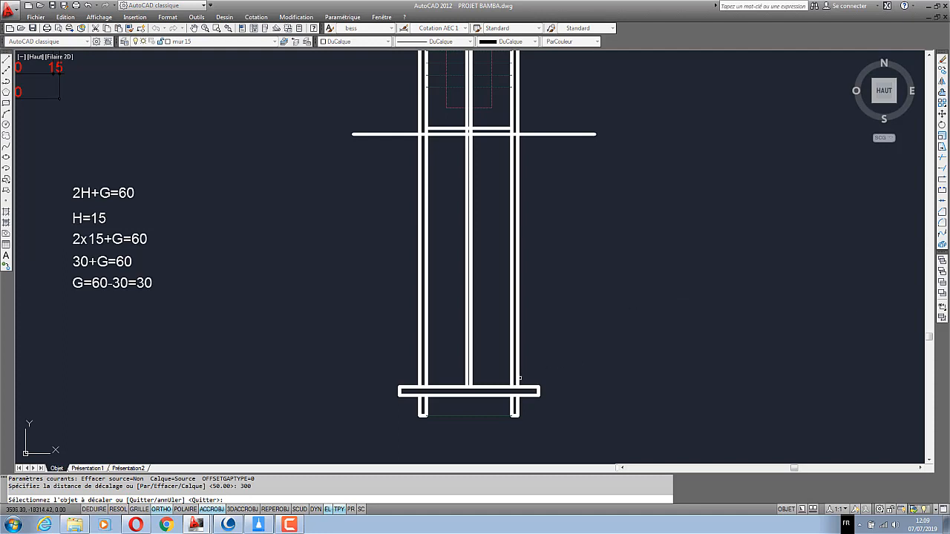
pyautogui.click(522, 386)
pyautogui.click(529, 342)
pyautogui.rightClick(554, 273)
pyautogui.click(570, 280)
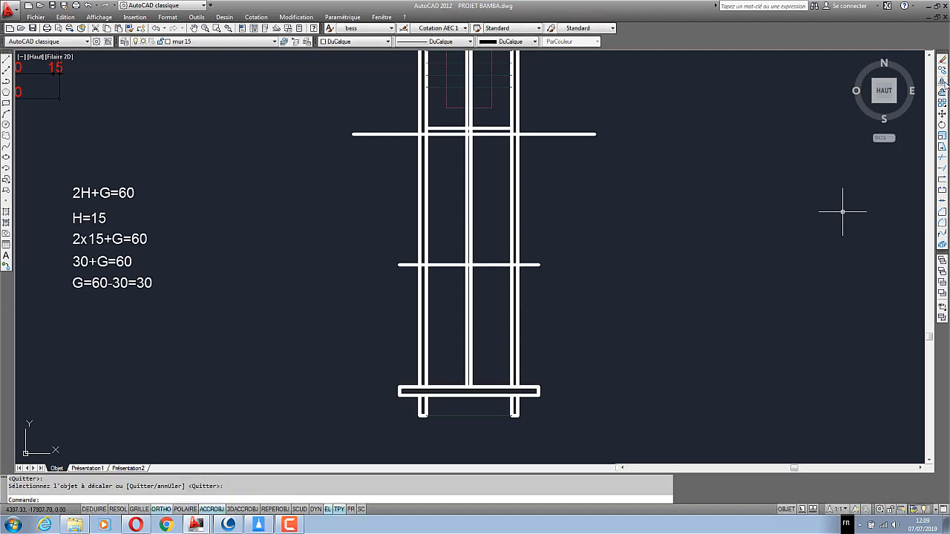
# Offset the new horizontal line between the section walls upward by 20 for the slab thickness
pyautogui.press('Return')
pyautogui.write('20')
pyautogui.press('Return')
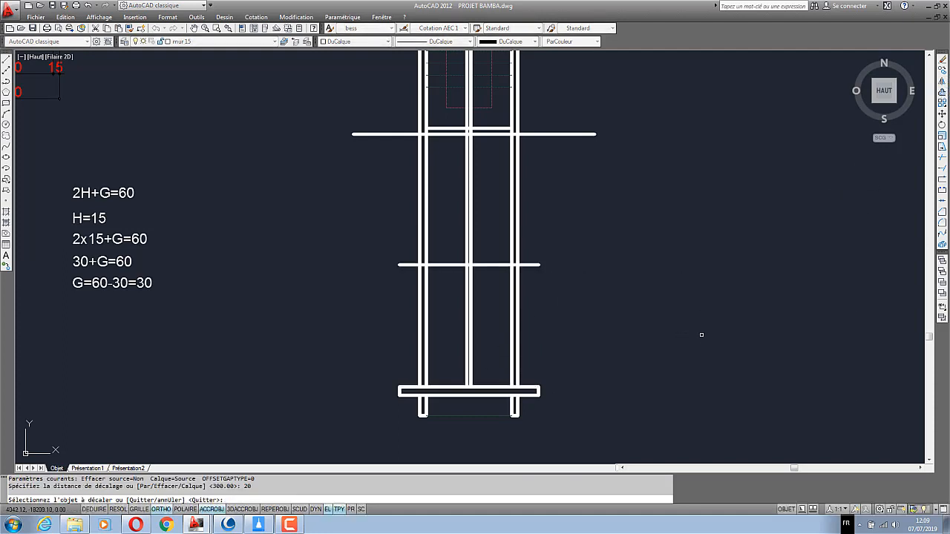
pyautogui.click(492, 265)
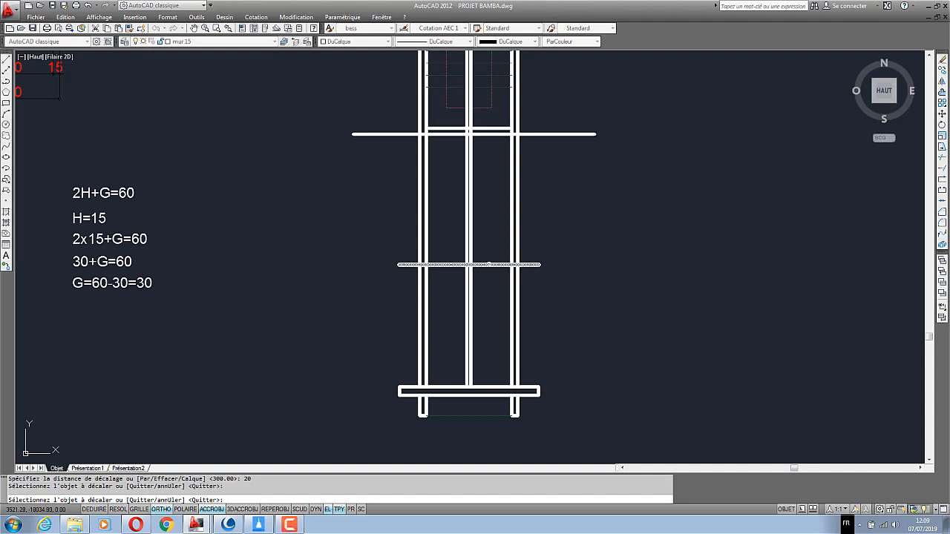
pyautogui.click(499, 236)
pyautogui.rightClick(564, 212)
pyautogui.click(579, 216)
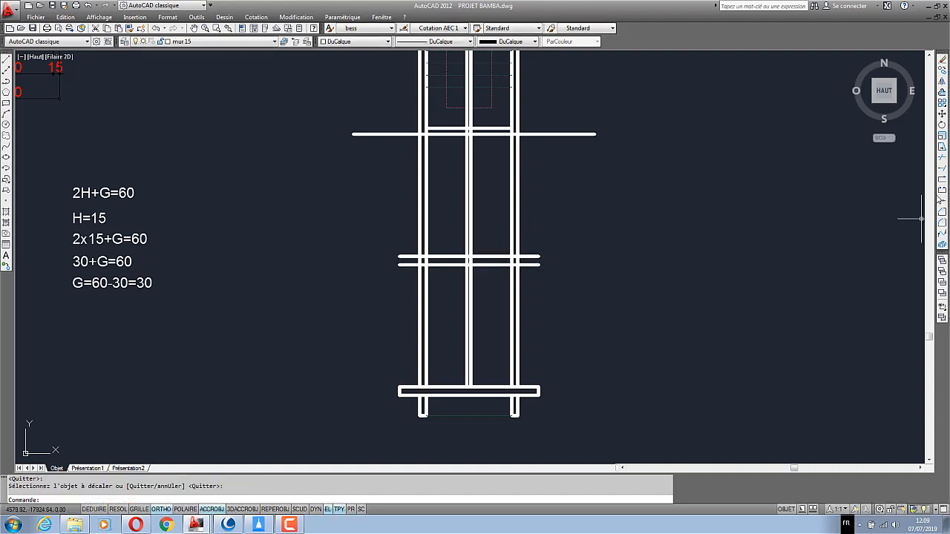
# Trim the ends of both slab lines that project beyond the outer faces of the left and right walls
pyautogui.click(943, 161)
pyautogui.rightClick(616, 258)
pyautogui.scroll(3, 577, 267)
pyautogui.click(574, 283)
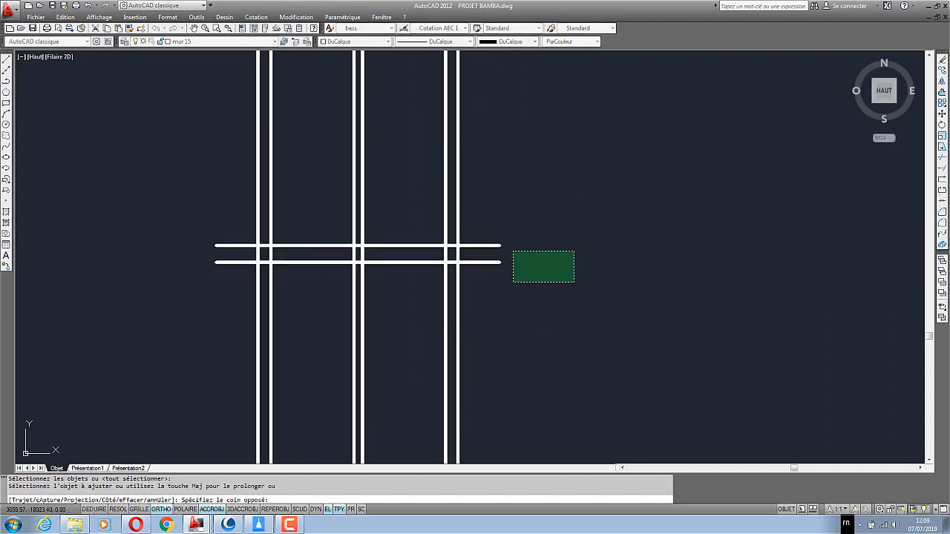
pyautogui.click(460, 252)
pyautogui.click(231, 292)
pyautogui.click(222, 232)
pyautogui.click(622, 298)
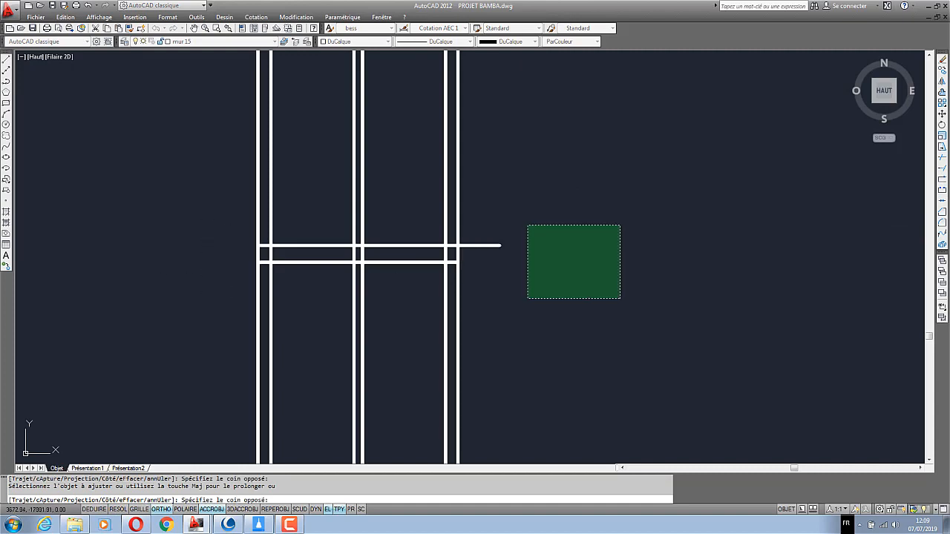
pyautogui.click(463, 211)
pyautogui.scroll(-4, 574, 199)
pyautogui.rightClick(573, 199)
pyautogui.click(593, 217)
pyautogui.scroll(2, 531, 223)
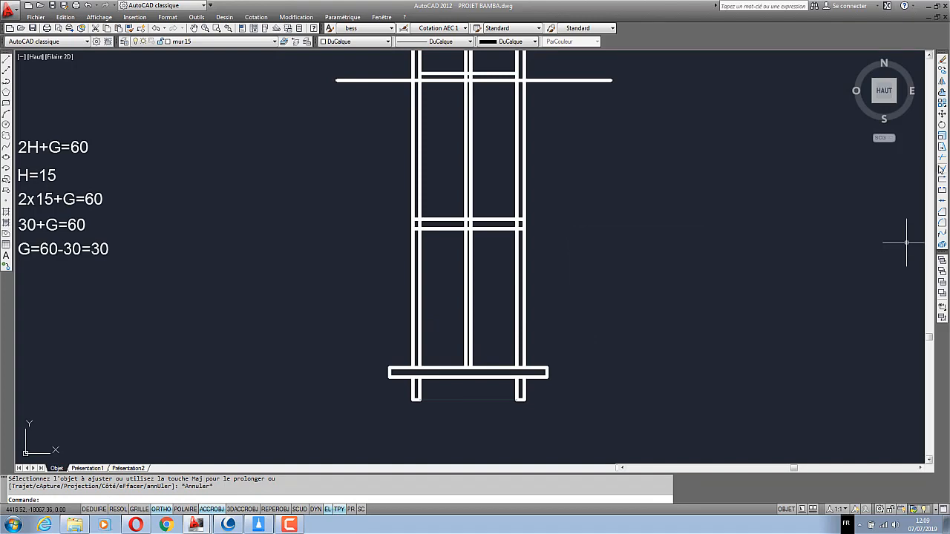
# Trim both outer walls' lines between the top of the slab and the horizontal line beneath the plan
pyautogui.click(943, 161)
pyautogui.rightClick(594, 196)
pyautogui.click(589, 197)
pyautogui.click(512, 183)
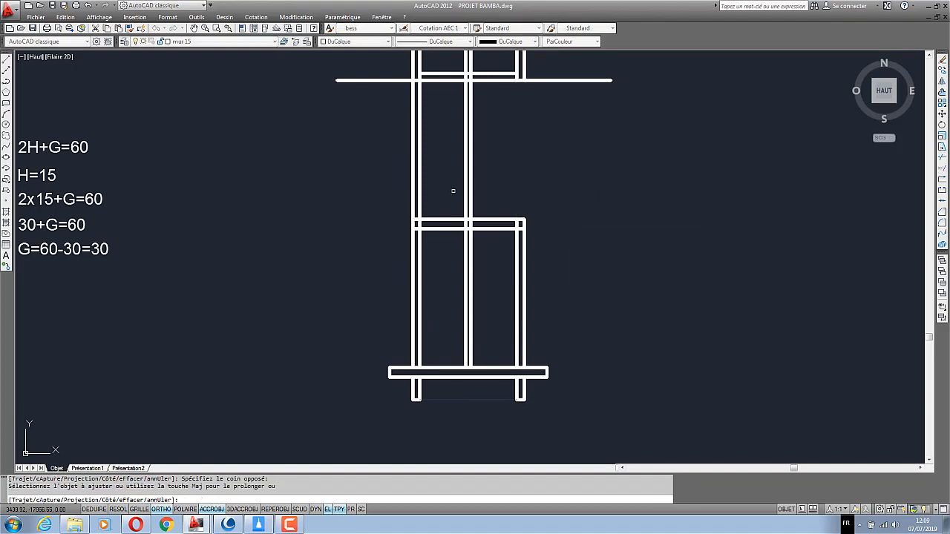
pyautogui.click(418, 179)
pyautogui.click(459, 190)
pyautogui.click(404, 199)
pyautogui.rightClick(469, 164)
pyautogui.click(487, 170)
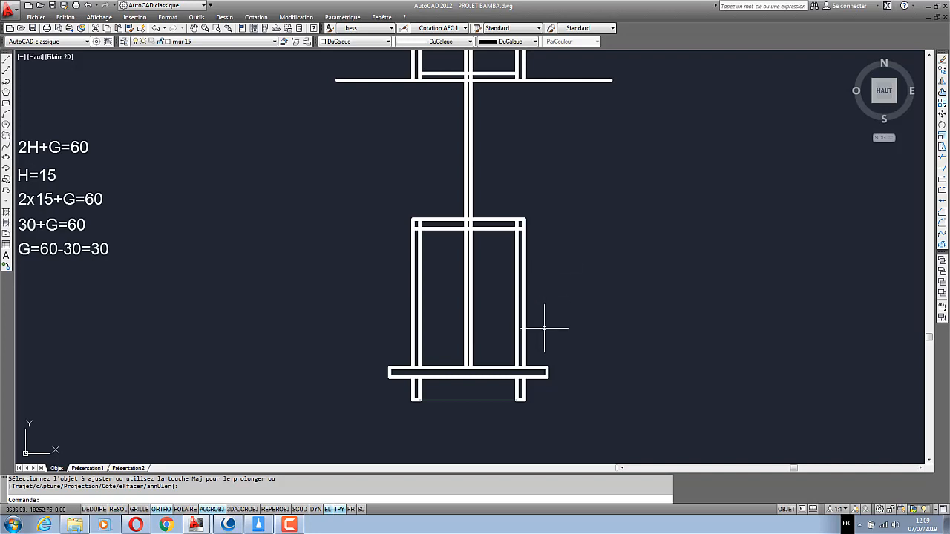
pyautogui.scroll(-2, 546, 326)
pyautogui.scroll(3, 550, 290)
pyautogui.scroll(-3, 549, 311)
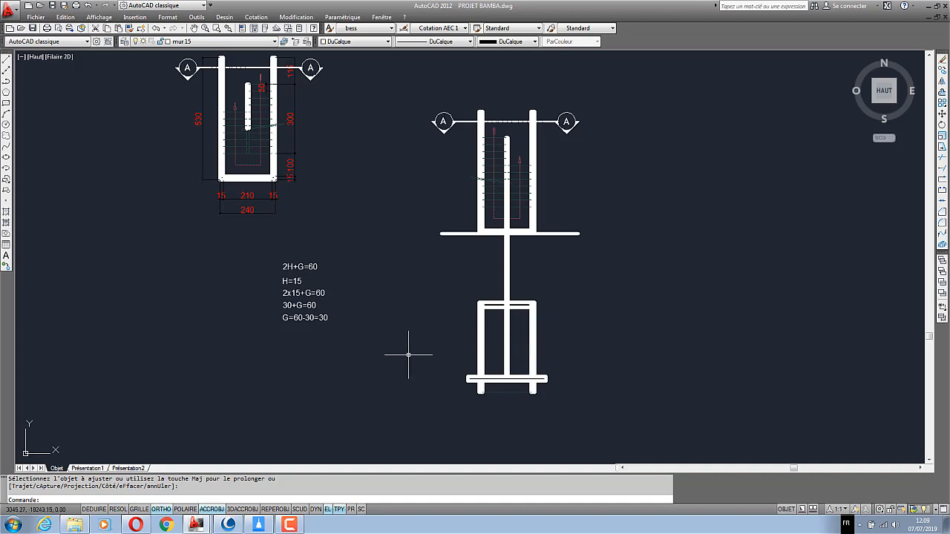
pyautogui.scroll(4, 357, 320)
pyautogui.click(352, 334)
pyautogui.click(269, 311)
pyautogui.rightClick(279, 302)
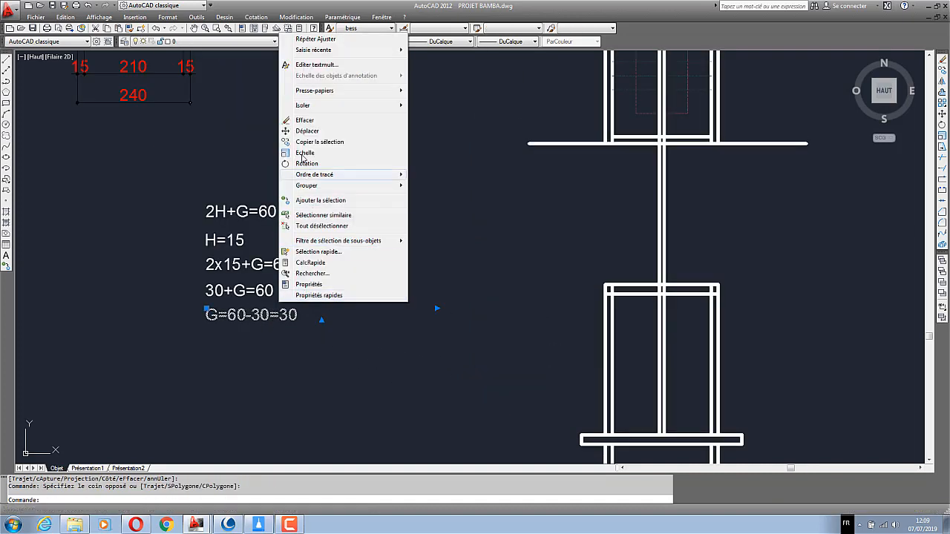
pyautogui.press('Escape')
# Copy the HSP label with its circled 3m from the dimensioned Chambre plan to beside the staircase section, with ortho off
pyautogui.scroll(-8, 468, 345)
pyautogui.scroll(-5, 474, 352)
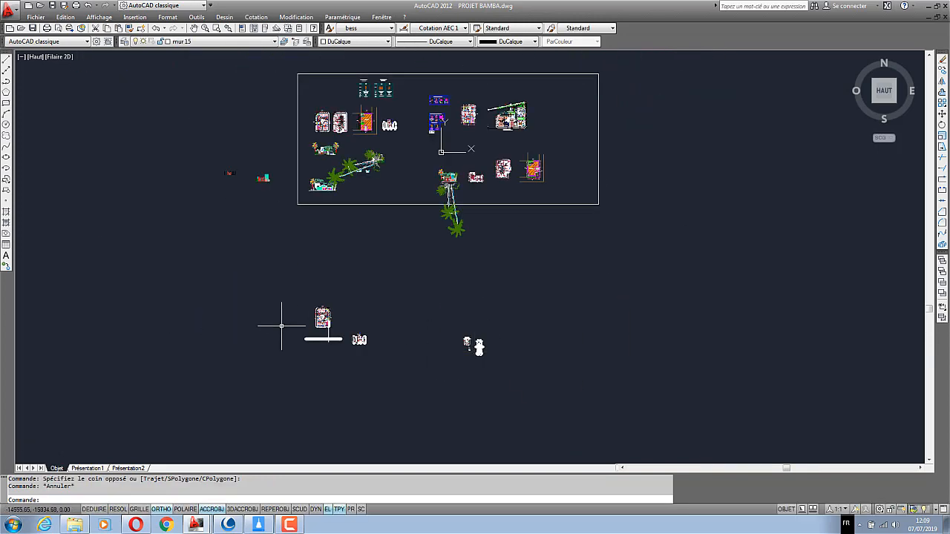
pyautogui.scroll(3, 280, 324)
pyautogui.scroll(-5, 462, 274)
pyautogui.scroll(6, 460, 359)
pyautogui.scroll(8, 478, 379)
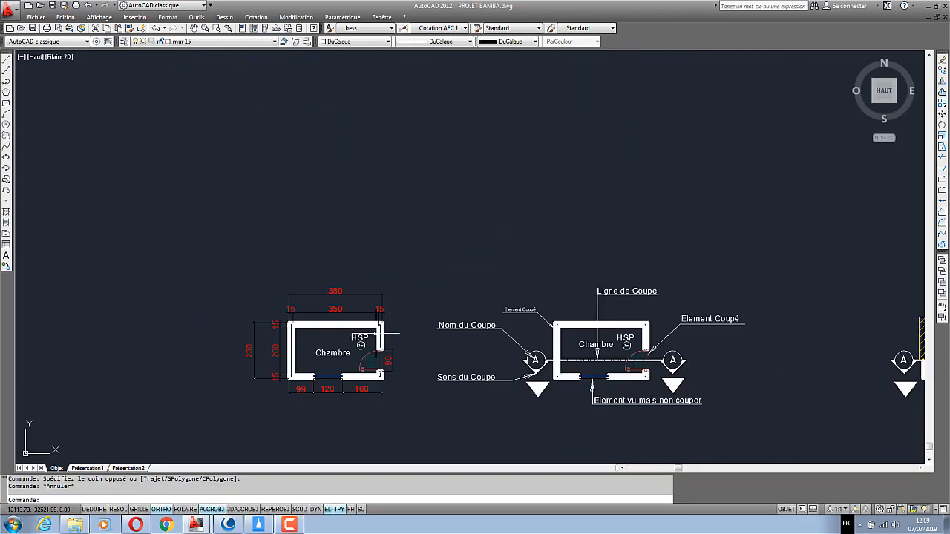
pyautogui.click(389, 378)
pyautogui.click(296, 340)
pyautogui.rightClick(349, 393)
pyautogui.click(386, 434)
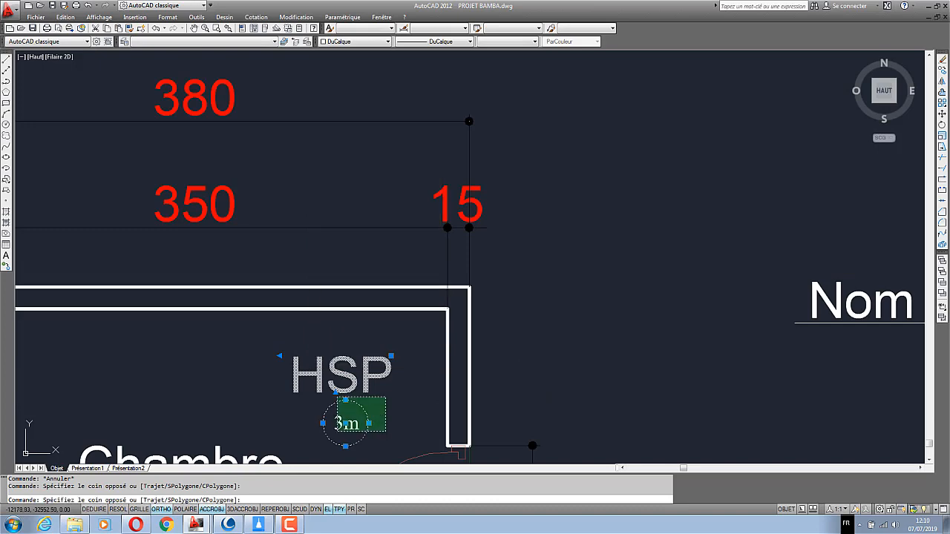
pyautogui.click(334, 394)
pyautogui.rightClick(325, 379)
pyautogui.click(361, 234)
pyautogui.click(357, 386)
pyautogui.scroll(-10, 98, 421)
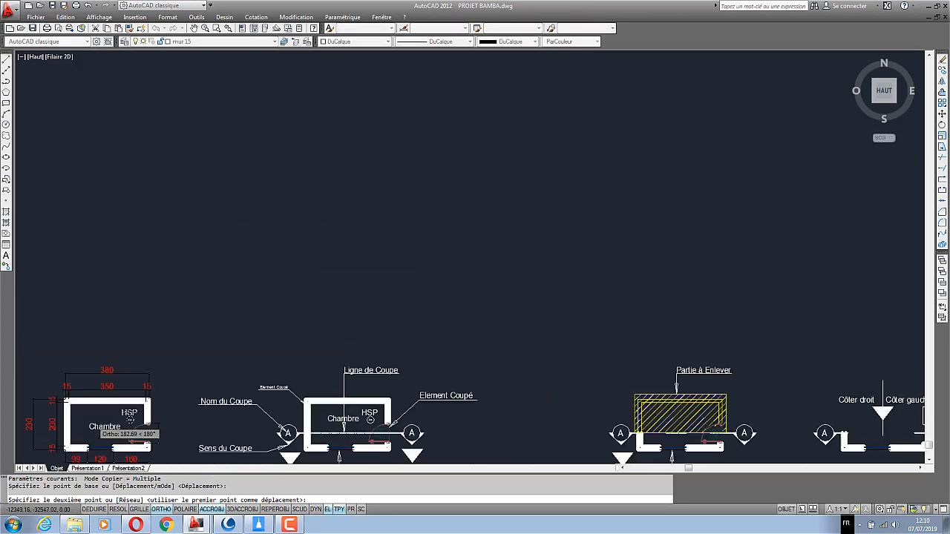
pyautogui.click(159, 510)
pyautogui.scroll(-5, 240, 256)
pyautogui.scroll(10, 346, 165)
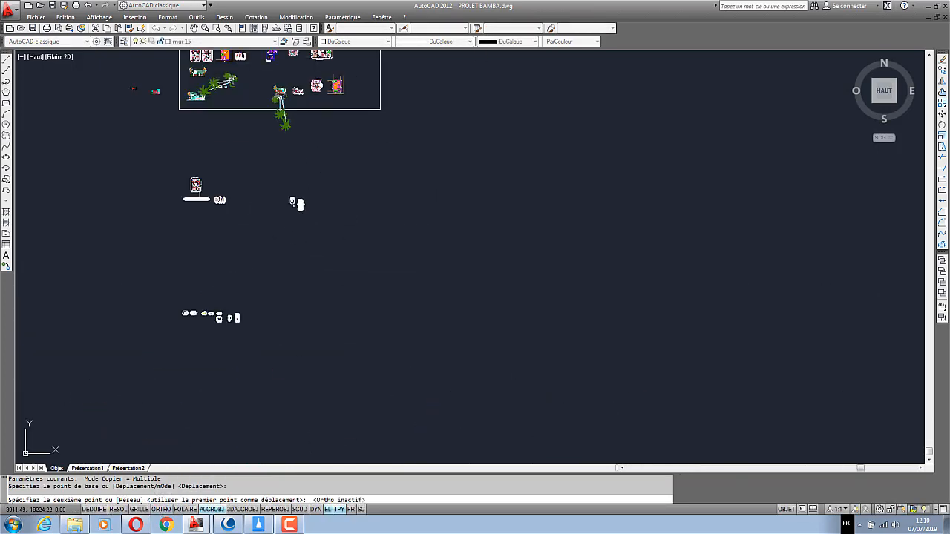
pyautogui.click(183, 287)
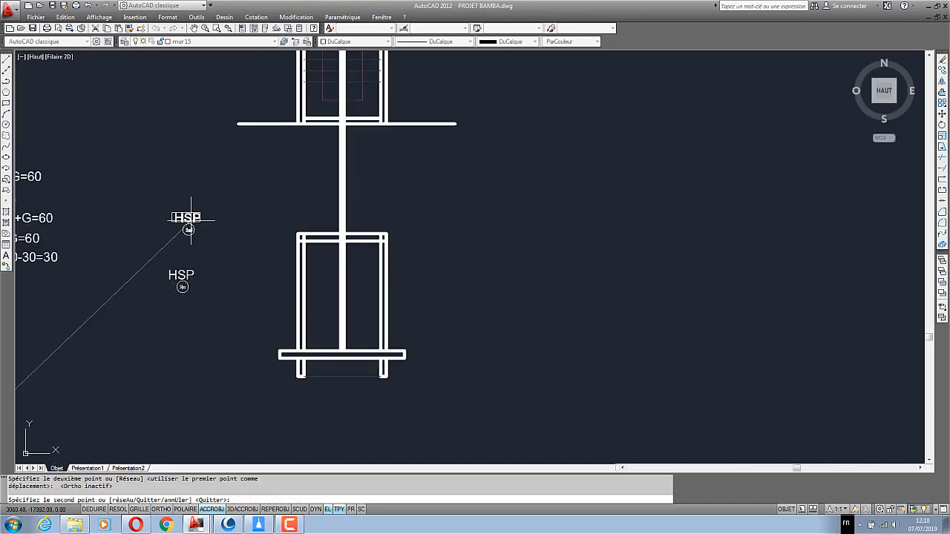
pyautogui.press('Escape')
pyautogui.scroll(-4, 314, 335)
pyautogui.scroll(2, 327, 335)
pyautogui.scroll(4, 282, 312)
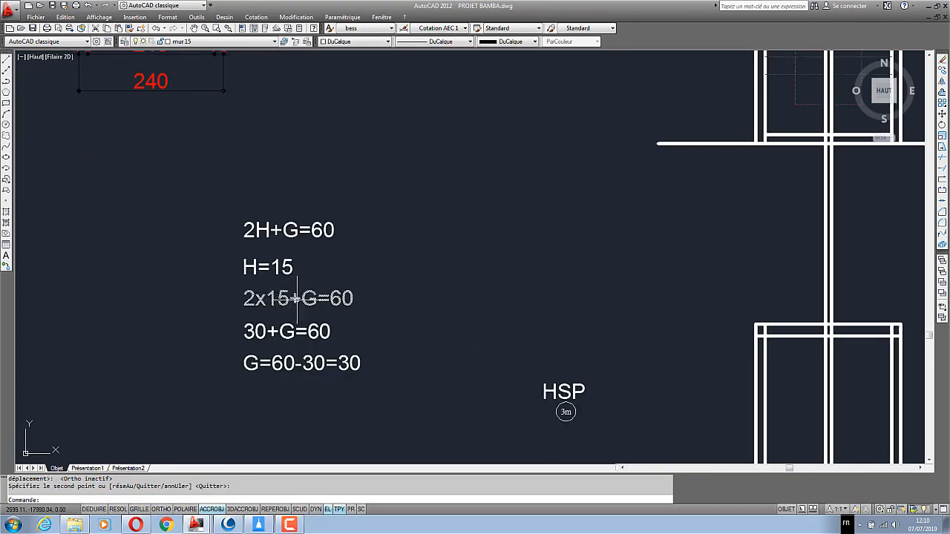
pyautogui.scroll(3, 530, 429)
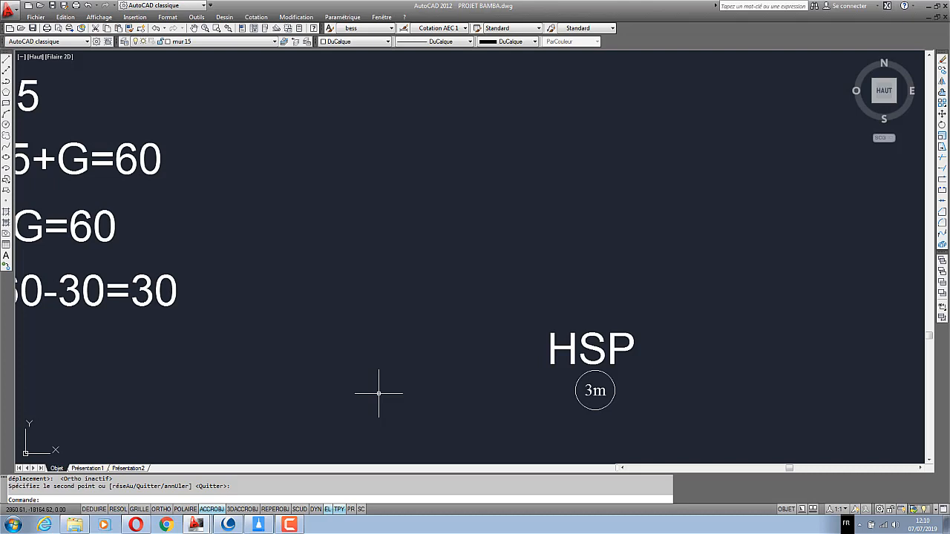
pyautogui.scroll(-4, 378, 393)
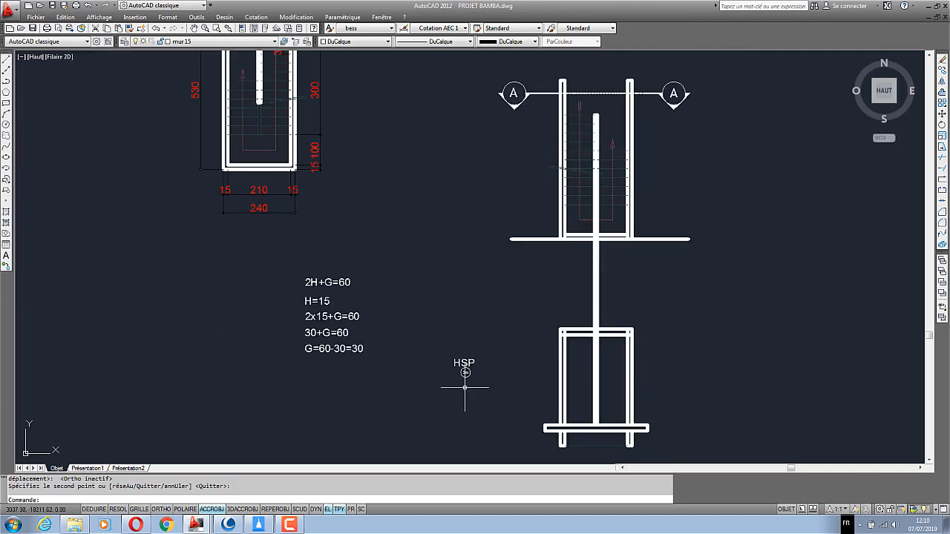
# Copy the G=60-30=30 calculation line to just below the circled 3m of the HSP label beside the section
pyautogui.scroll(1, 382, 361)
pyautogui.click(380, 360)
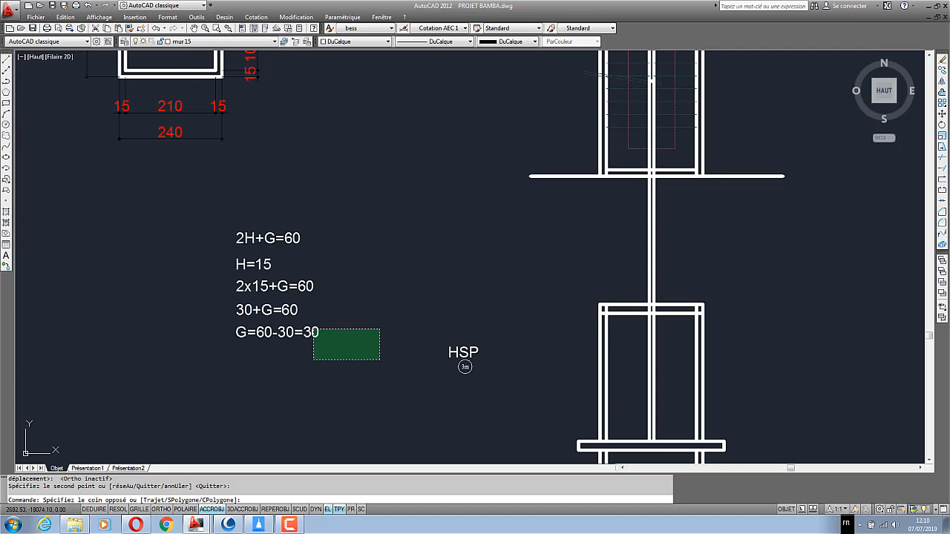
pyautogui.click(314, 330)
pyautogui.rightClick(314, 329)
pyautogui.click(349, 168)
pyautogui.click(291, 334)
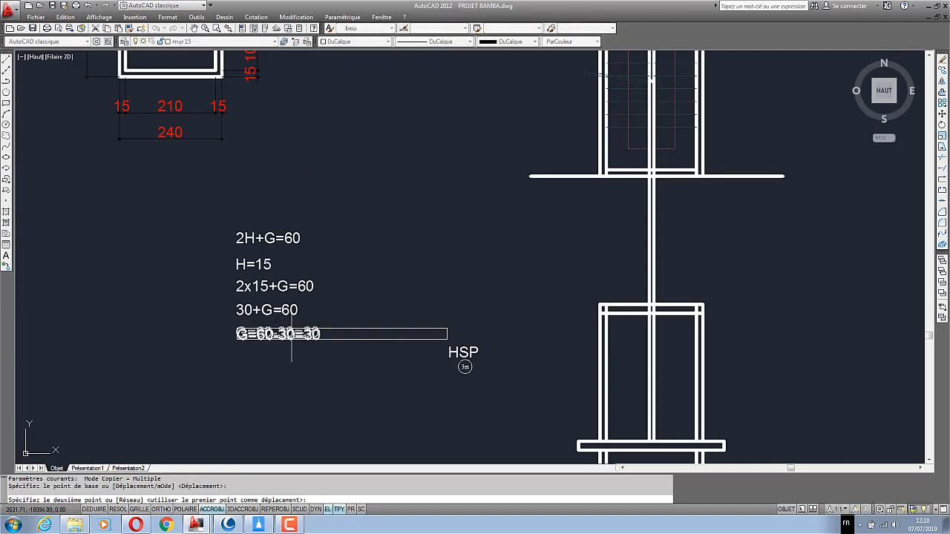
pyautogui.scroll(2, 464, 397)
pyautogui.click(439, 387)
pyautogui.rightClick(421, 274)
pyautogui.click(441, 280)
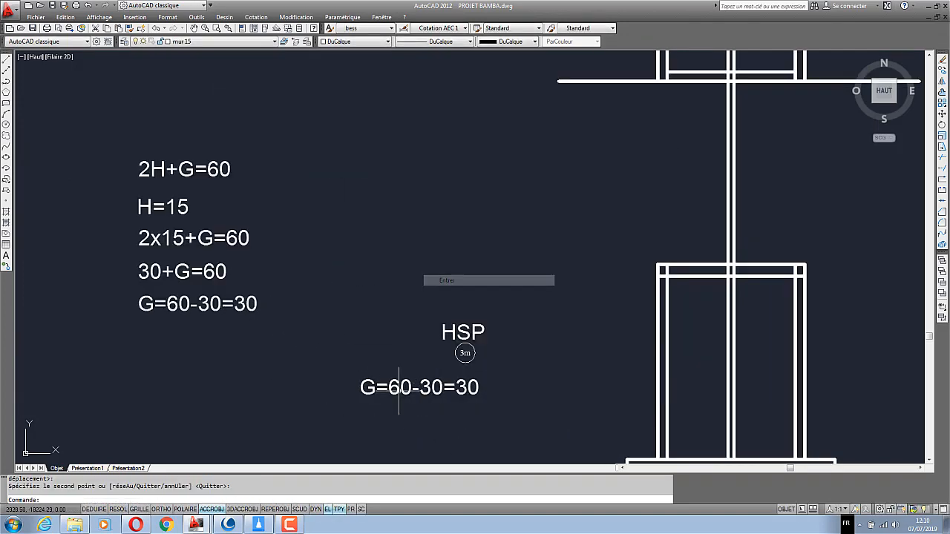
# Edit the copied calculation line beneath the HSP label, replacing its 60-30 term with 300
pyautogui.scroll(3, 393, 405)
pyautogui.click(384, 368)
pyautogui.rightClick(384, 368)
pyautogui.click(416, 126)
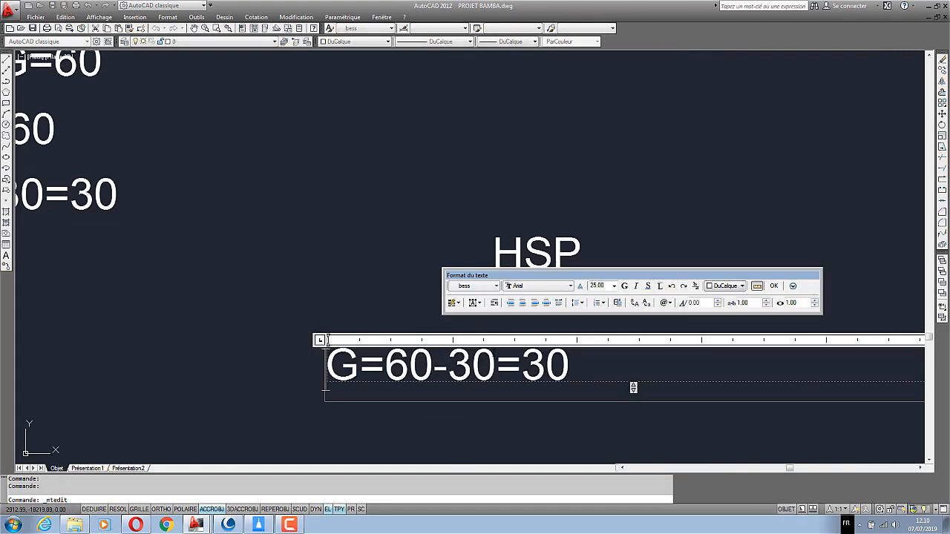
pyautogui.click(448, 369)
pyautogui.press('BackSpace')
pyautogui.press('BackSpace')
pyautogui.press('BackSpace')
pyautogui.write('.')
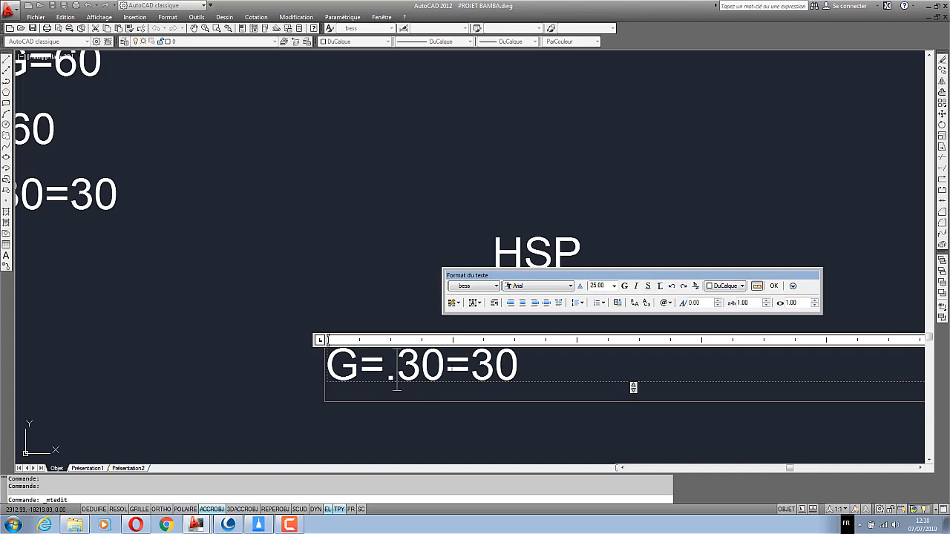
pyautogui.press('BackSpace')
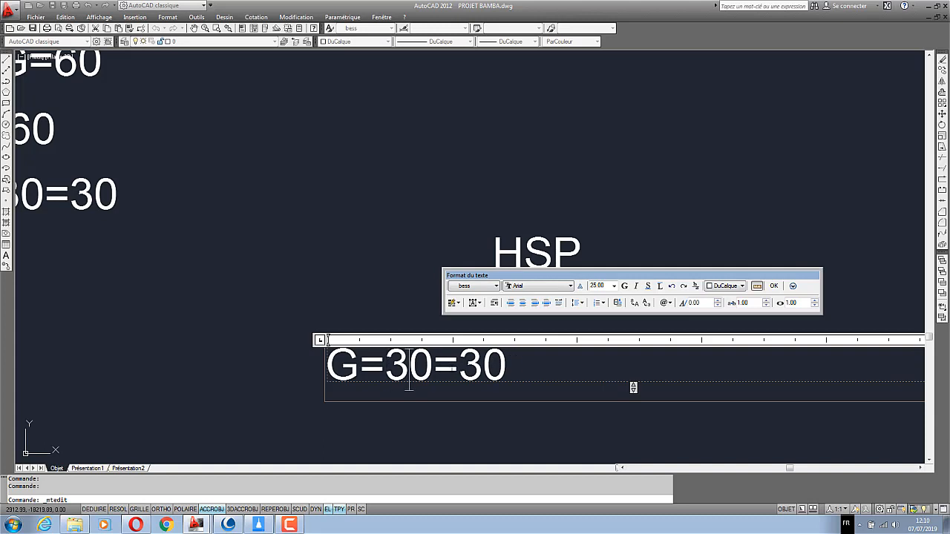
pyautogui.click(409, 369)
pyautogui.write('0')
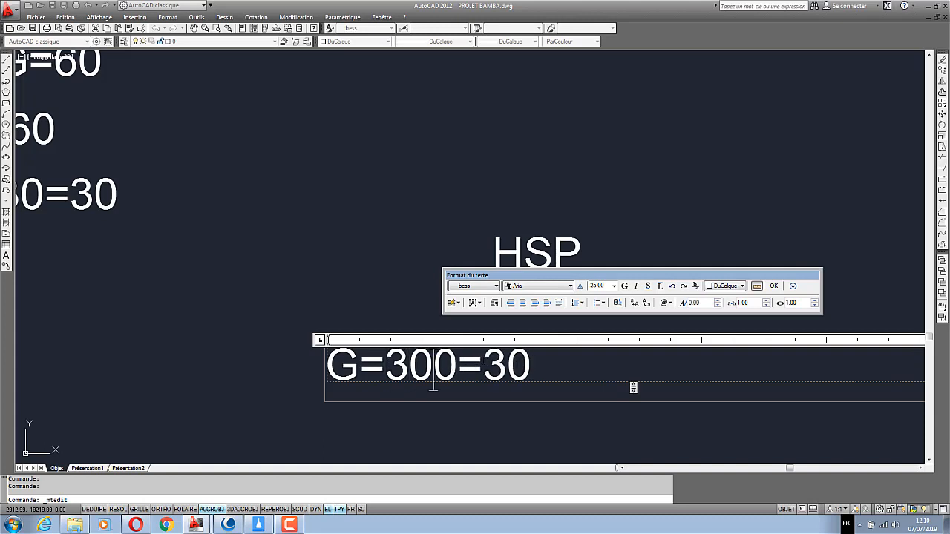
# Complete the calculation with a division by 15 so that the line reads G=300:15=20marches
pyautogui.click(484, 369)
pyautogui.press('BackSpace')
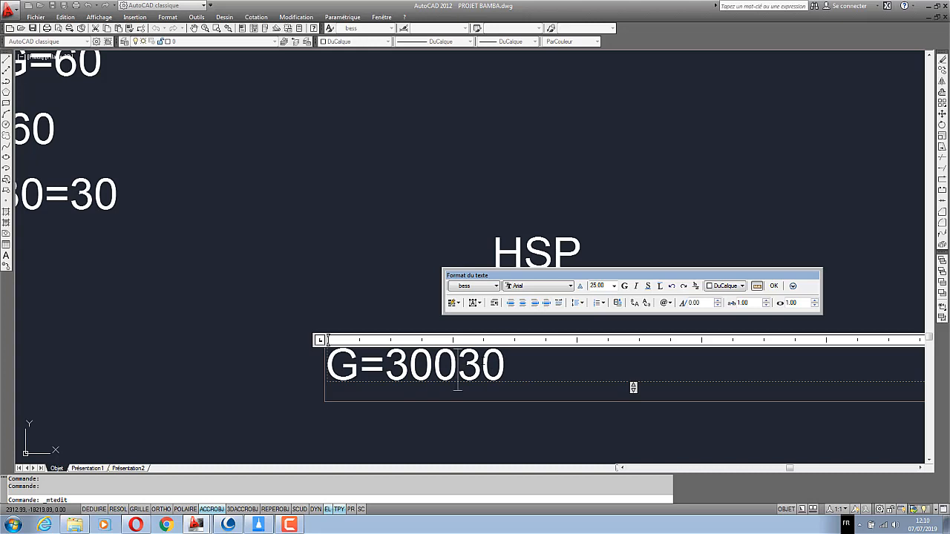
pyautogui.write(':')
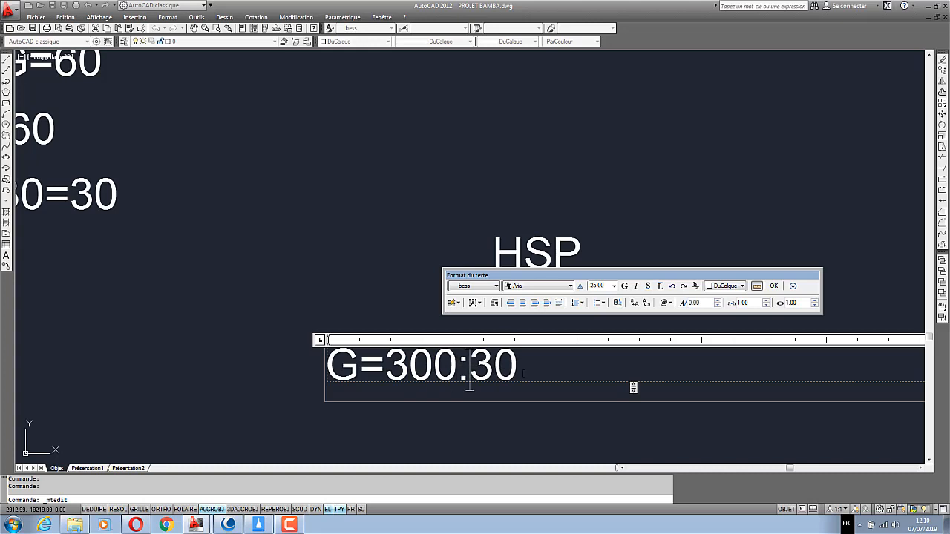
pyautogui.press('BackSpace')
pyautogui.press('BackSpace')
pyautogui.write('1')
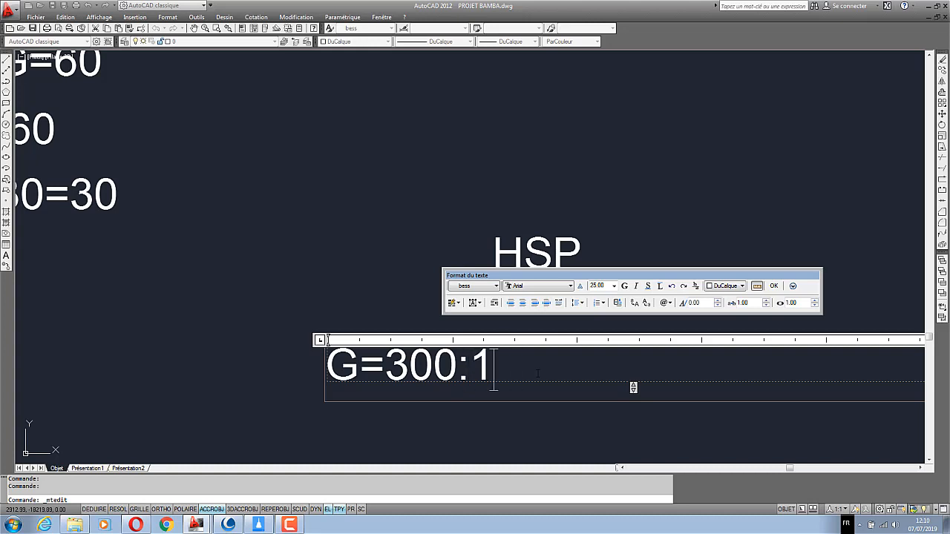
pyautogui.write('5=')
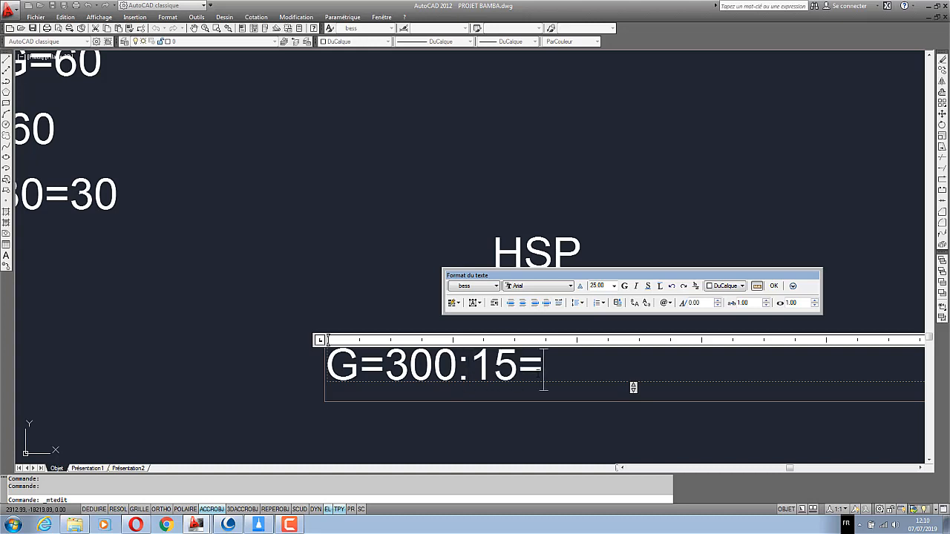
pyautogui.write('20m')
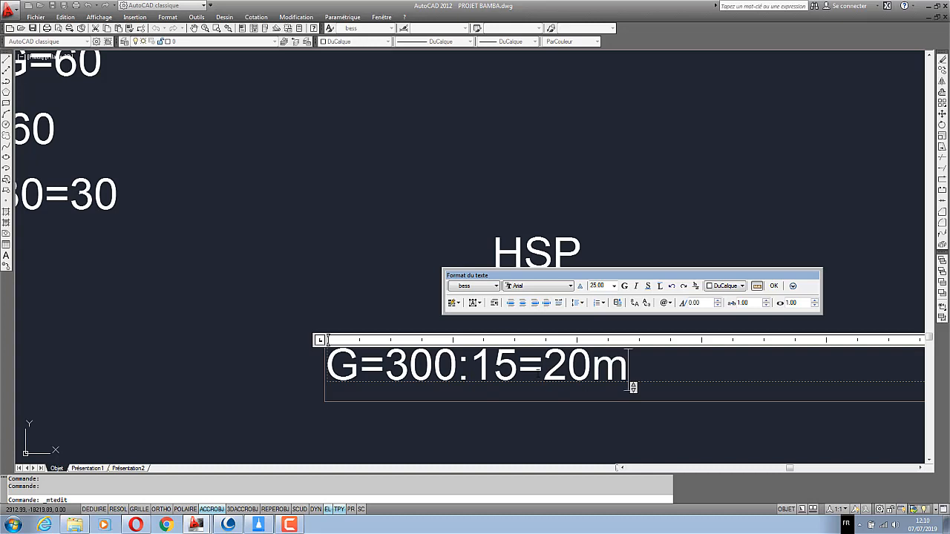
pyautogui.write('arches')
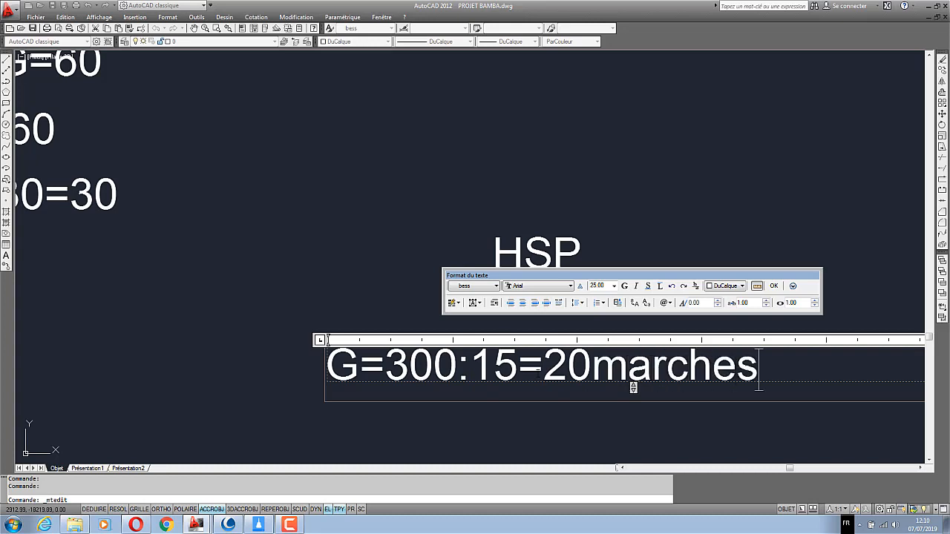
pyautogui.click(446, 212)
# Examine the treads, landing and dimensions of the staircase plan against the step calculation beside the section
pyautogui.scroll(-2, 423, 238)
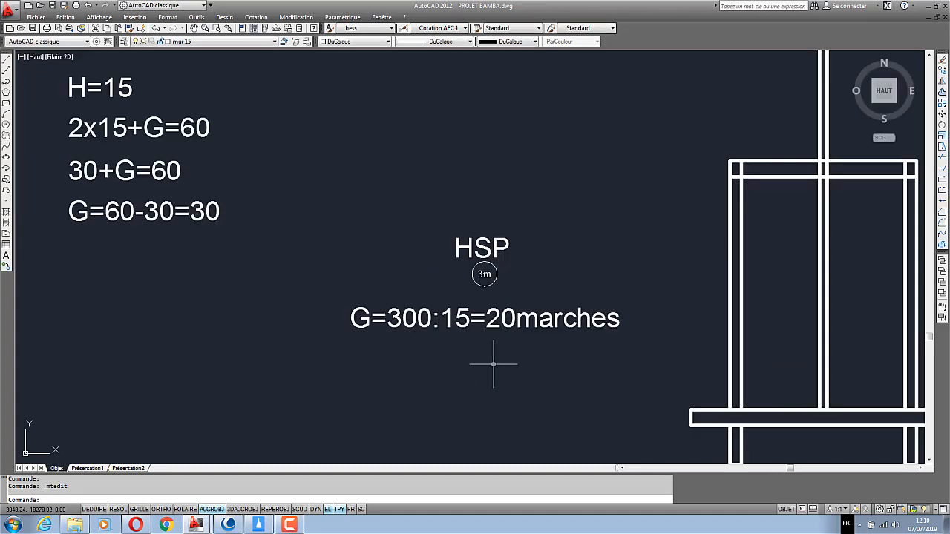
pyautogui.scroll(-3, 409, 275)
pyautogui.scroll(-5, 435, 382)
pyautogui.scroll(3, 439, 371)
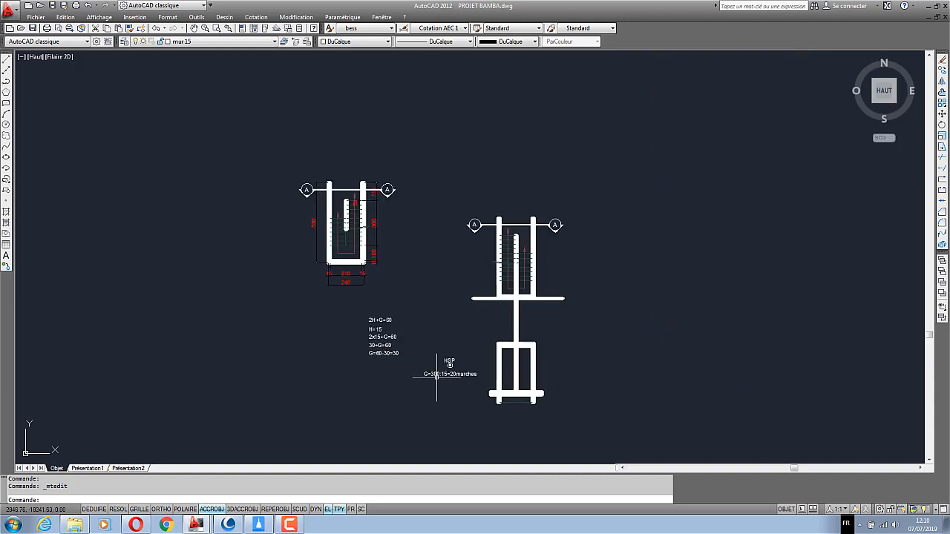
pyautogui.scroll(3, 443, 375)
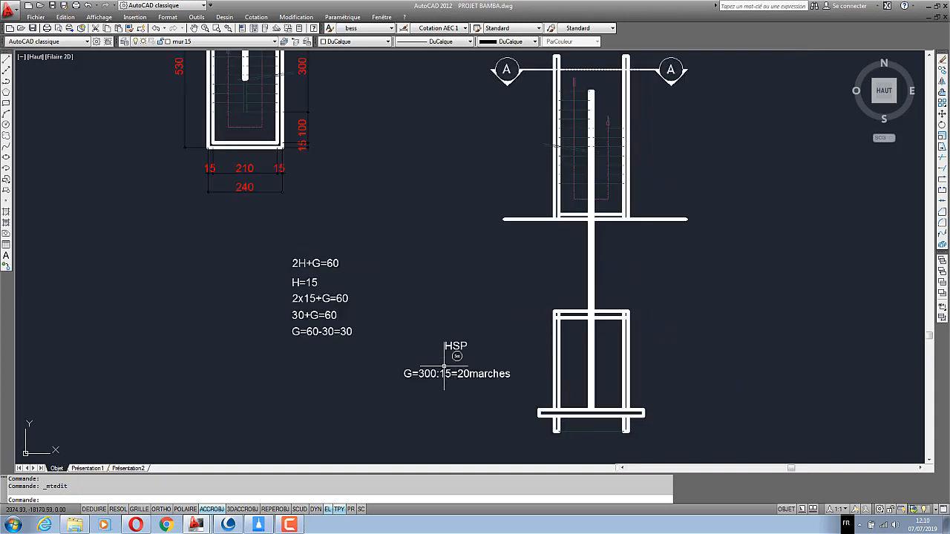
pyautogui.scroll(3, 313, 160)
pyautogui.moveTo(315, 161); pyautogui.dragTo(409, 267, button='middle')
pyautogui.scroll(-5, 409, 267)
pyautogui.scroll(2, 590, 423)
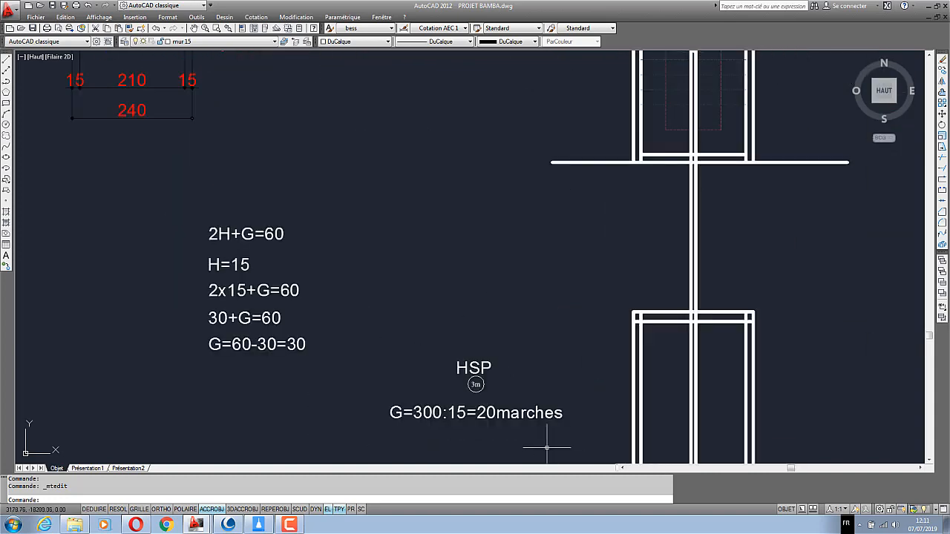
pyautogui.scroll(-2, 547, 446)
pyautogui.scroll(-2, 564, 330)
pyautogui.scroll(2, 385, 221)
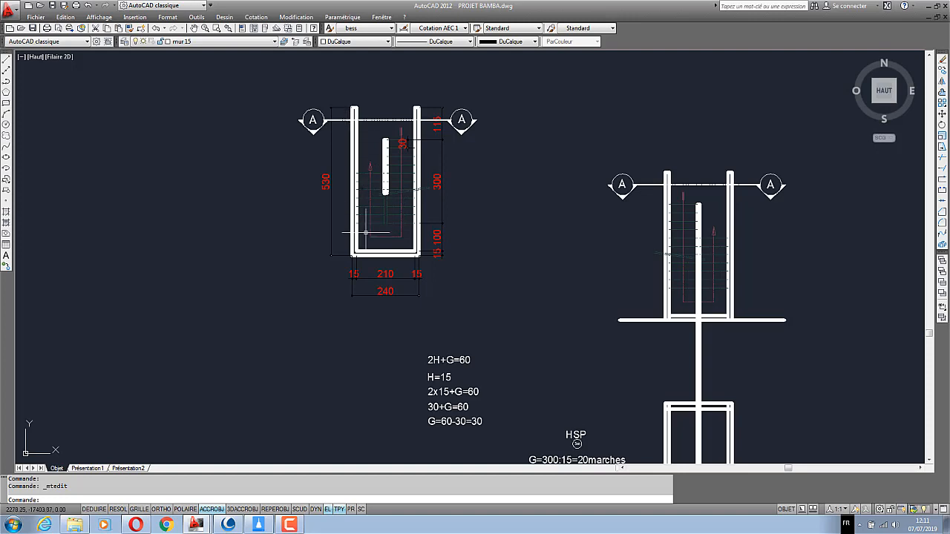
pyautogui.scroll(-2, 390, 156)
pyautogui.scroll(3, 387, 173)
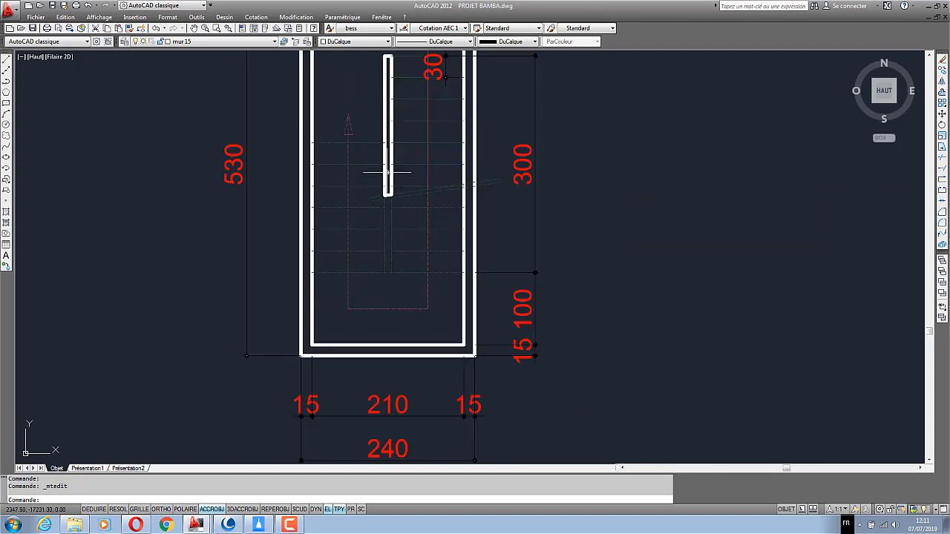
pyautogui.scroll(-2, 416, 185)
pyautogui.scroll(2, 456, 272)
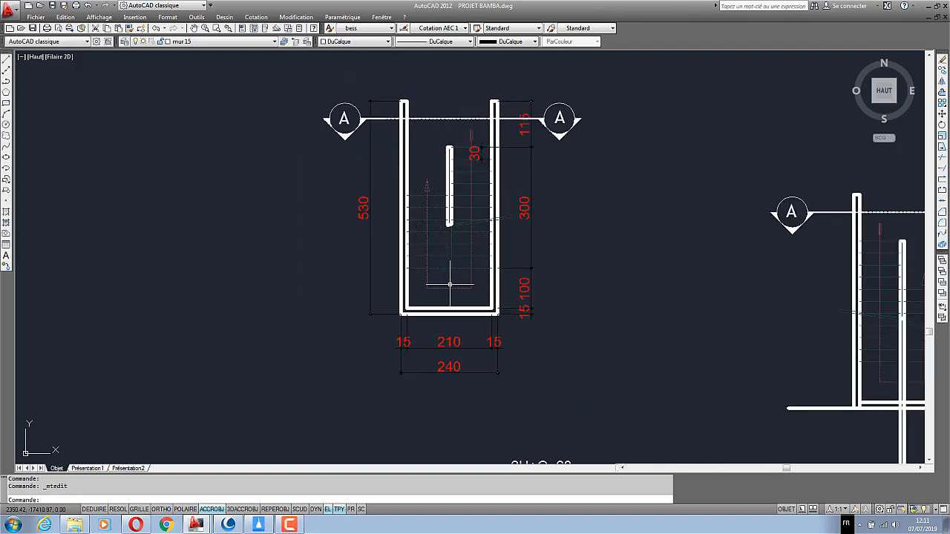
pyautogui.scroll(2, 449, 277)
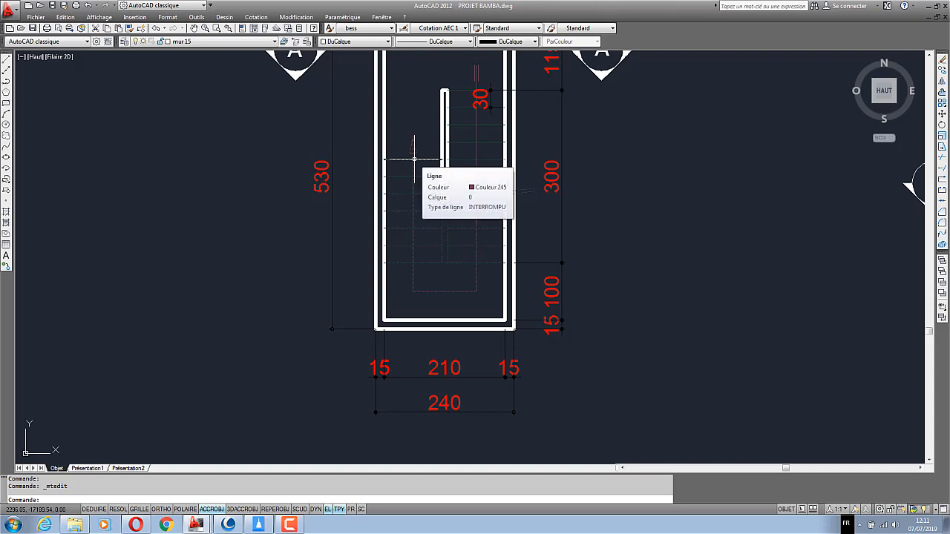
pyautogui.scroll(-6, 391, 142)
pyautogui.scroll(5, 587, 394)
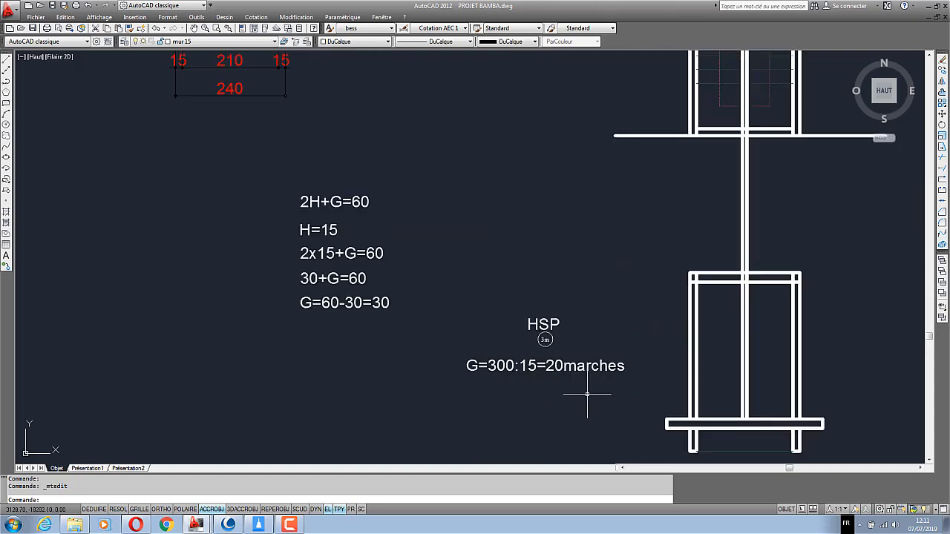
pyautogui.scroll(2, 520, 377)
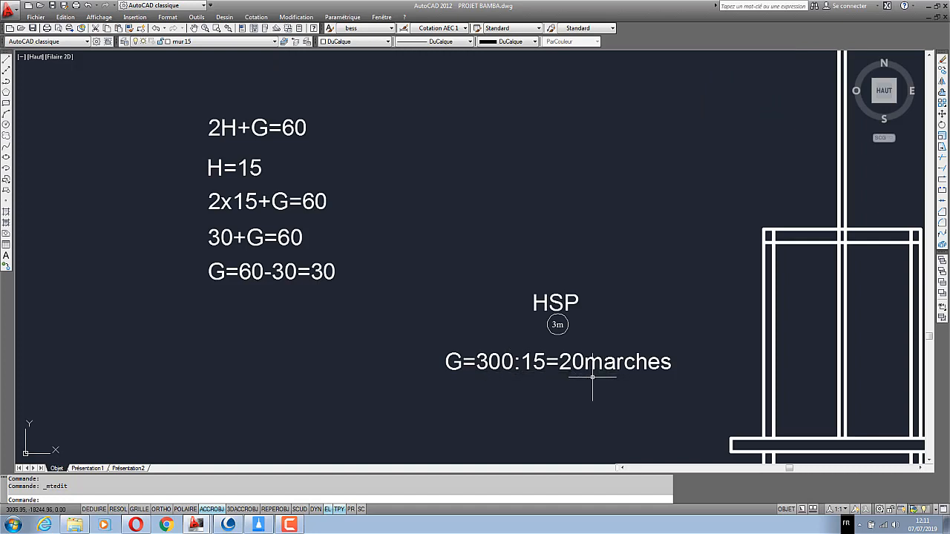
pyautogui.scroll(-2, 545, 398)
pyautogui.scroll(-2, 545, 399)
pyautogui.scroll(4, 377, 171)
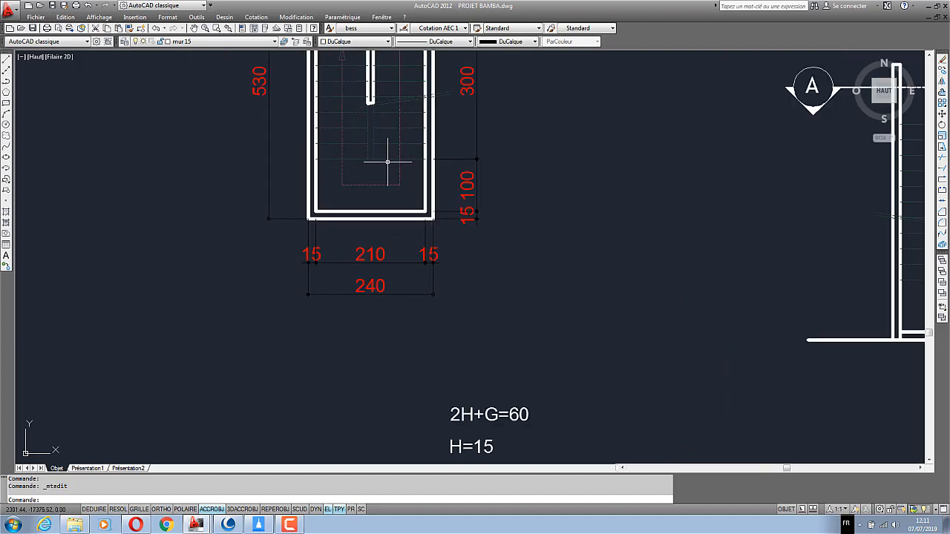
pyautogui.scroll(-2, 360, 159)
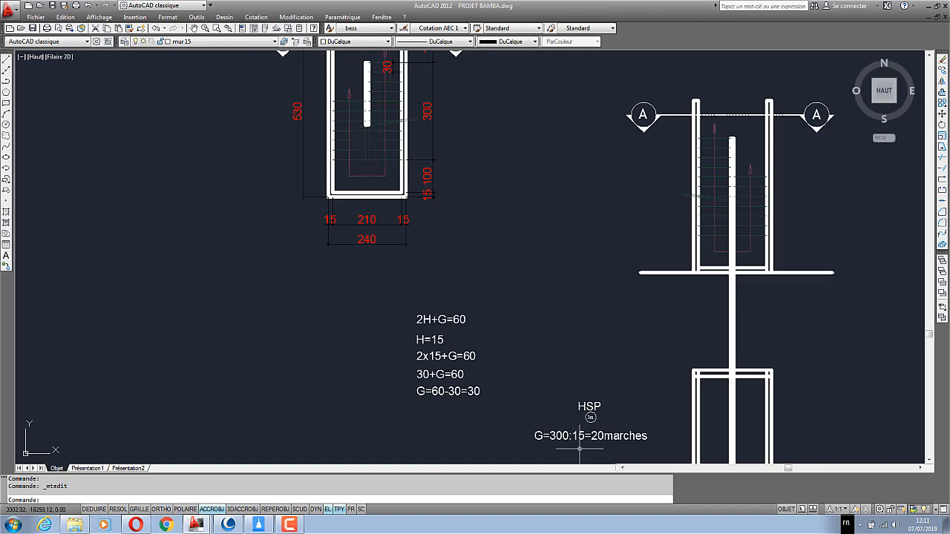
# Append -1palier to the calculation beneath the HSP label so it reads G=300:15=20marches-1palier
pyautogui.scroll(5, 589, 446)
pyautogui.scroll(-2, 377, 259)
pyautogui.scroll(2, 553, 408)
pyautogui.scroll(2, 260, 229)
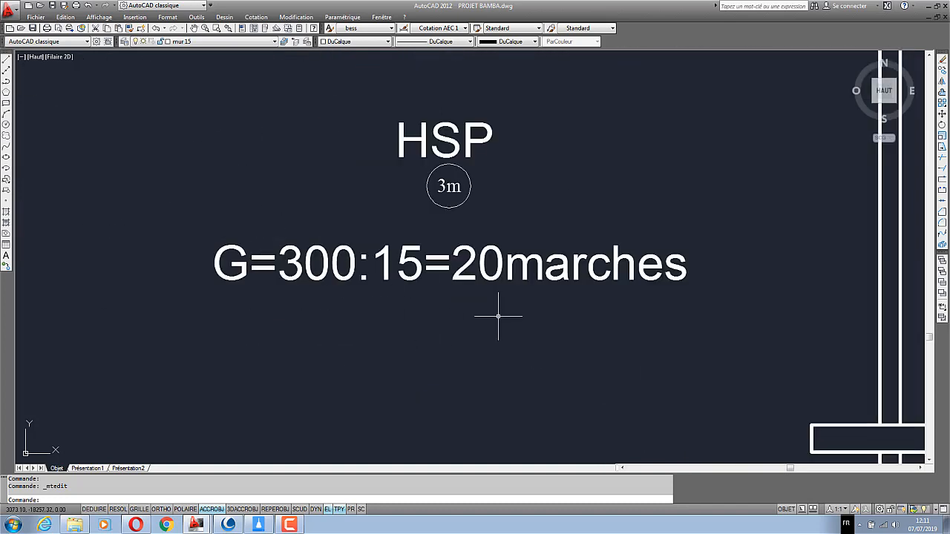
pyautogui.click(519, 320)
pyautogui.click(495, 264)
pyautogui.rightClick(494, 264)
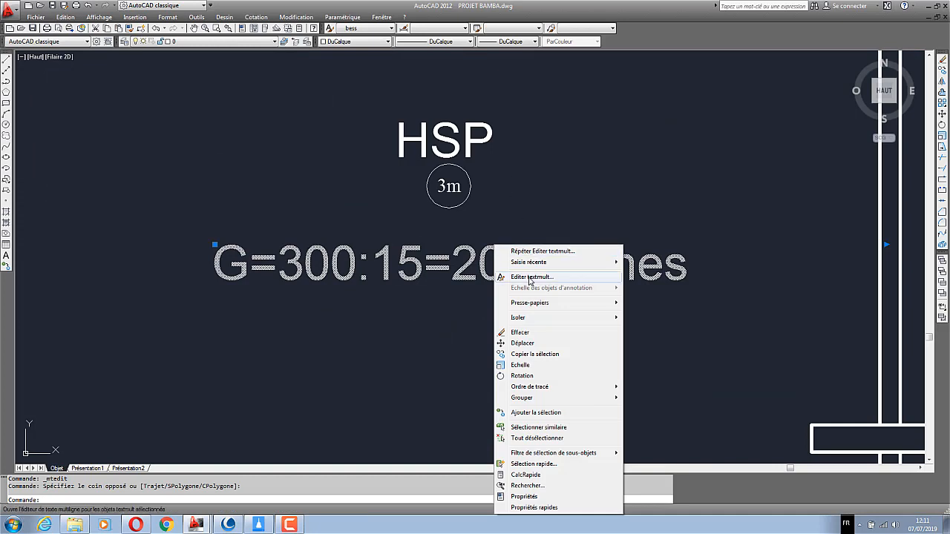
pyautogui.click(530, 279)
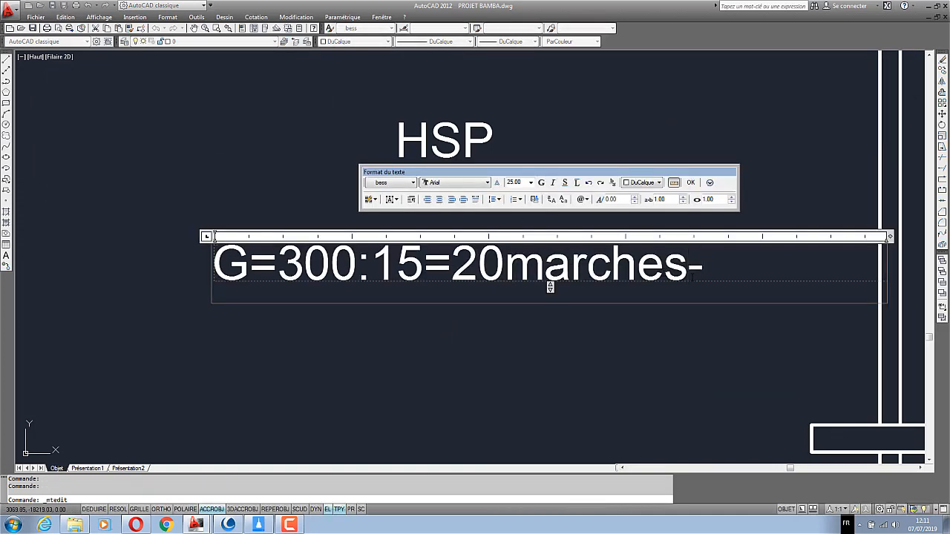
pyautogui.write('-1pam')
pyautogui.press('BackSpace')
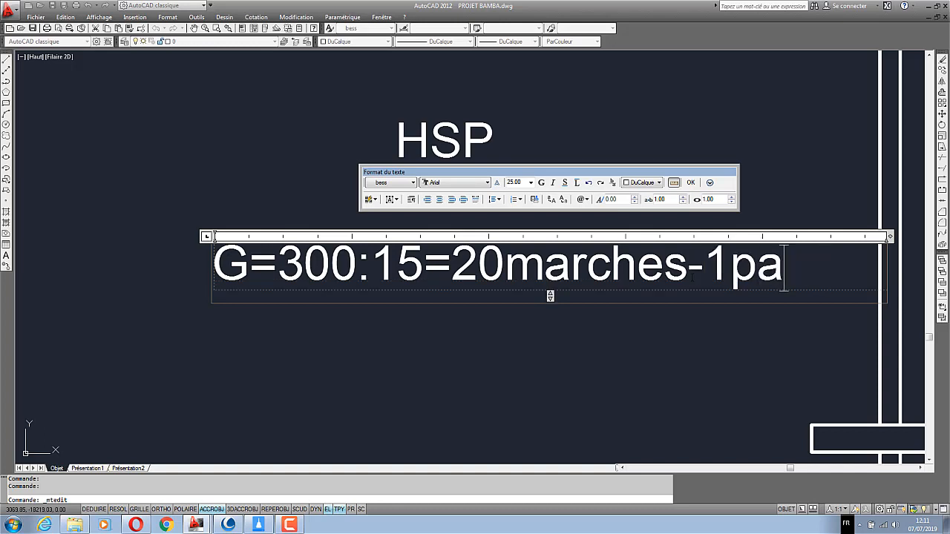
pyautogui.write('lier')
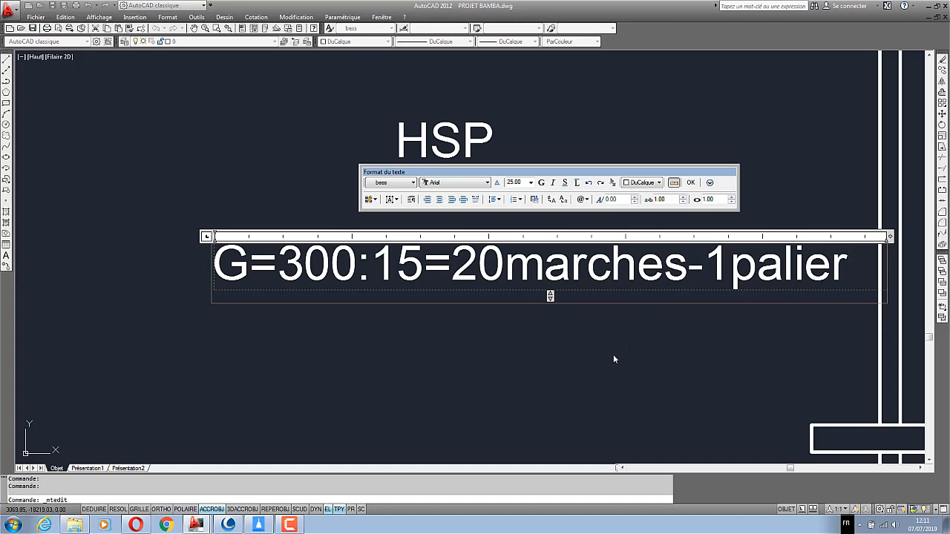
pyautogui.click(613, 357)
# Move the step calculation left so that it sits more centrally under the HSP label
pyautogui.click(579, 358)
pyautogui.click(513, 263)
pyautogui.rightClick(531, 219)
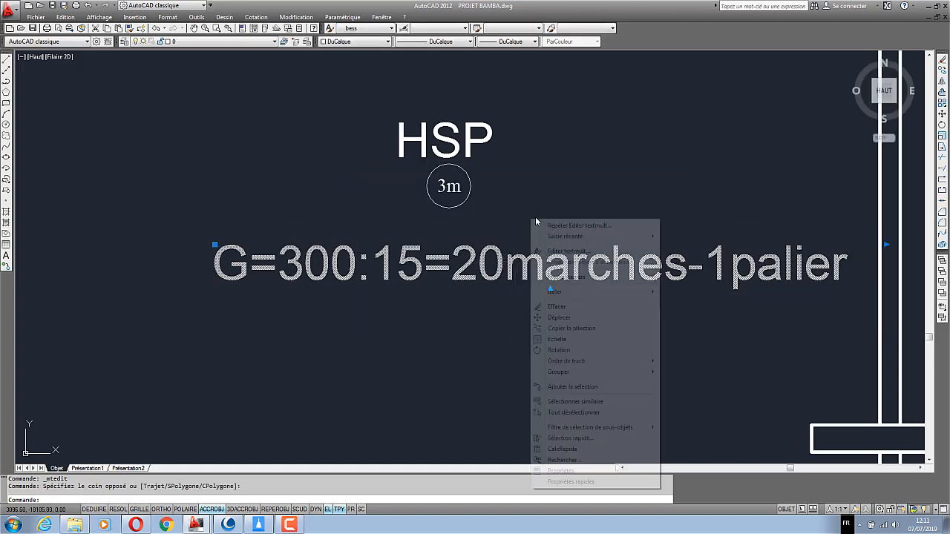
pyautogui.click(554, 328)
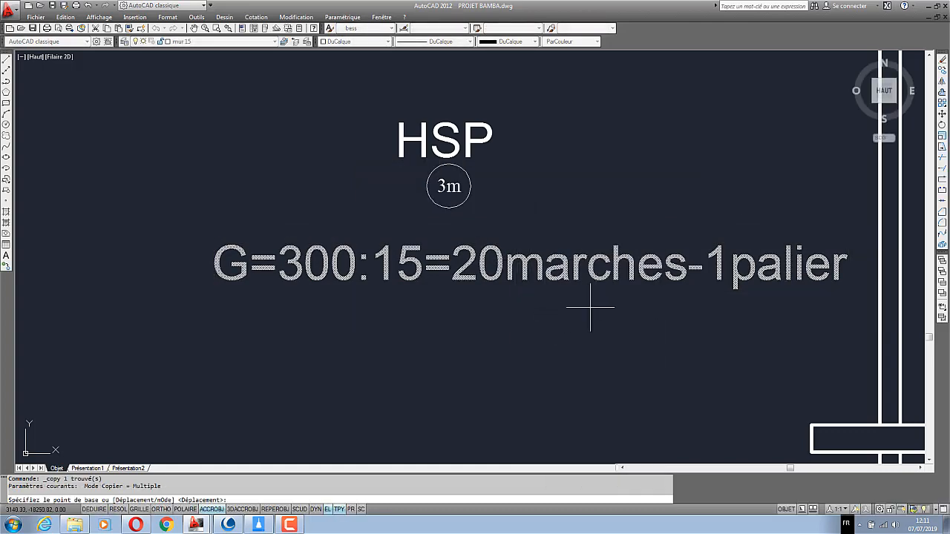
pyautogui.press('Escape')
pyautogui.rightClick(550, 244)
pyautogui.click(561, 345)
pyautogui.click(517, 293)
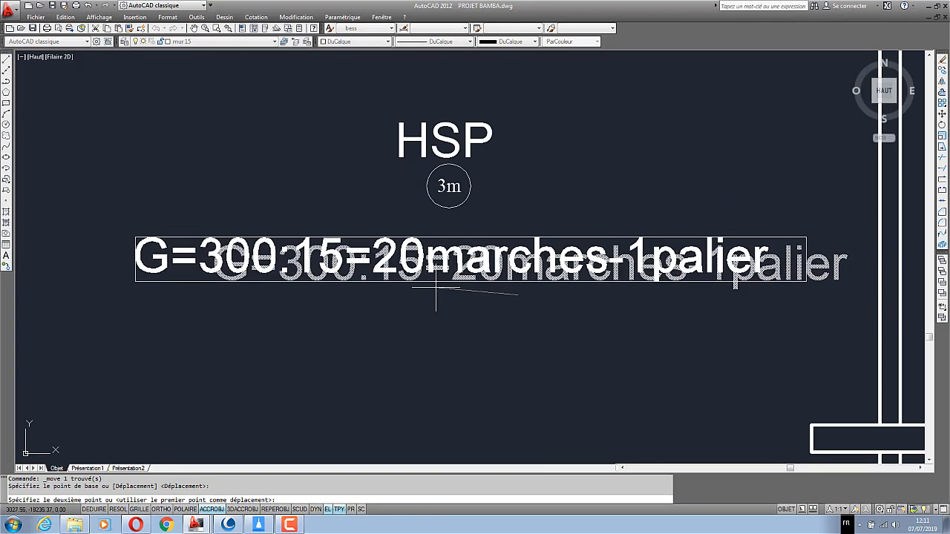
pyautogui.click(427, 286)
# Copy the G=300:15=20marches-1palier line to a second row just below it
pyautogui.scroll(-4, 520, 298)
pyautogui.scroll(4, 518, 298)
pyautogui.click(508, 283)
pyautogui.click(519, 282)
pyautogui.rightClick(519, 282)
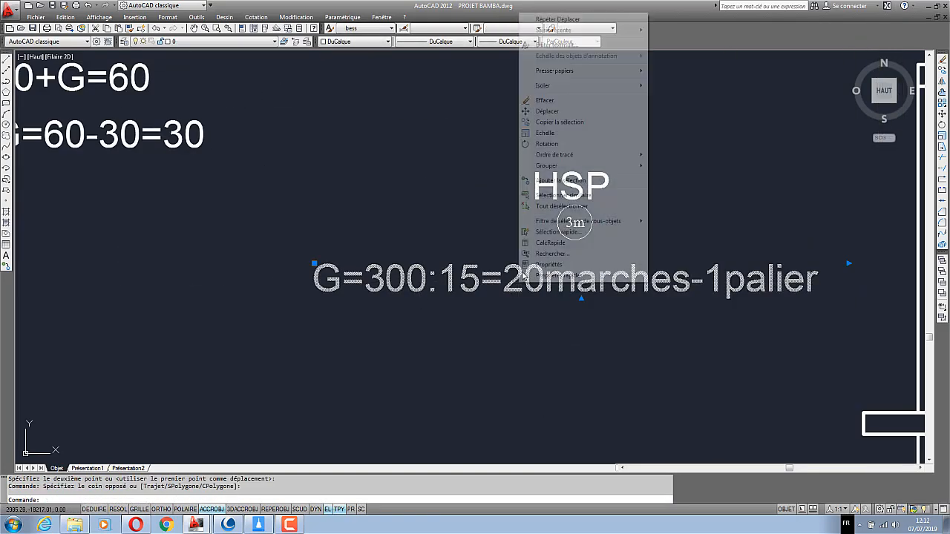
pyautogui.click(547, 123)
pyautogui.click(473, 284)
pyautogui.click(445, 367)
pyautogui.press('Return')
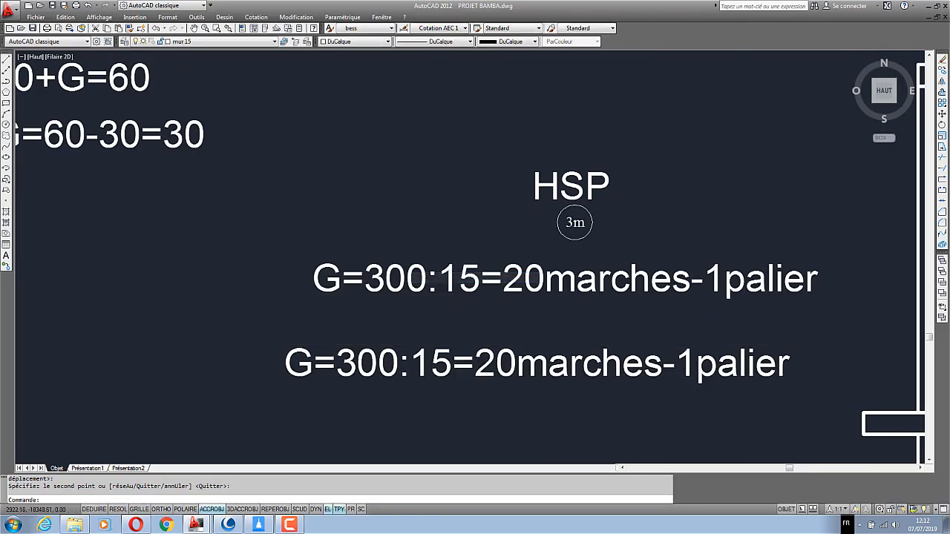
# Edit the copied lower calculation line, removing G=300:15= and -1palier so only 20marches is left
pyautogui.scroll(2, 450, 427)
pyautogui.click(428, 333)
pyautogui.click(424, 321)
pyautogui.rightClick(412, 343)
pyautogui.click(468, 85)
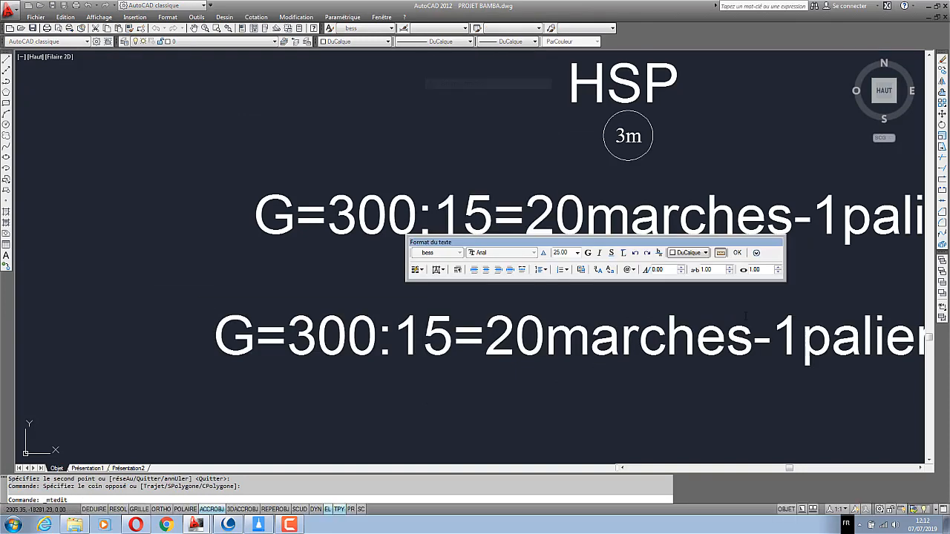
pyautogui.scroll(-2, 559, 377)
pyautogui.moveTo(777, 351); pyautogui.dragTo(684, 351)
pyautogui.press('Delete')
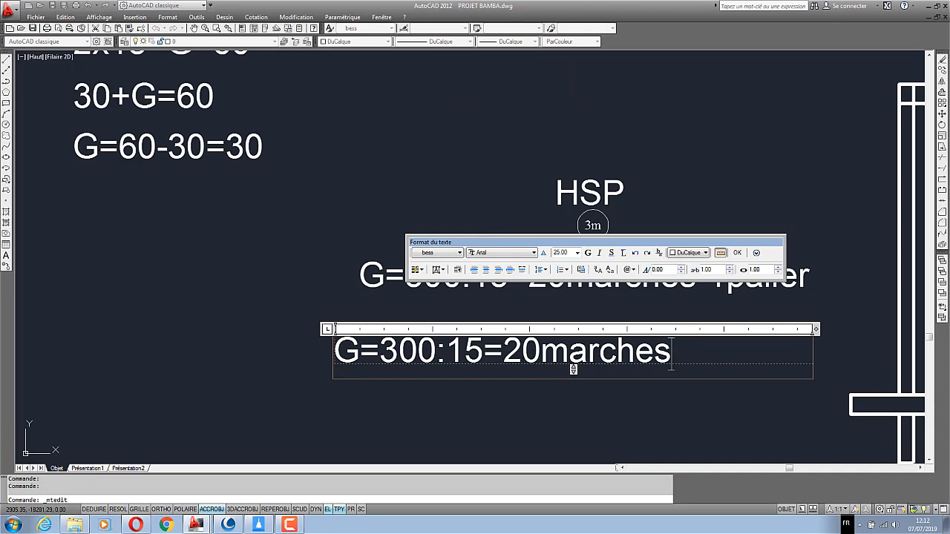
pyautogui.moveTo(503, 352); pyautogui.dragTo(335, 352)
pyautogui.press('Delete')
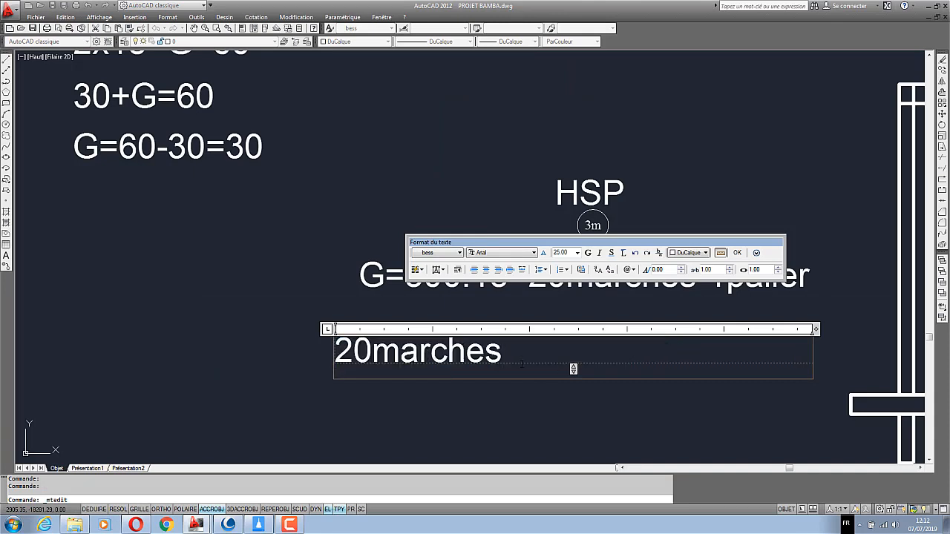
# Reword the lower text line to read 19 marches à franchir
pyautogui.press('End')
pyautogui.write('à fr')
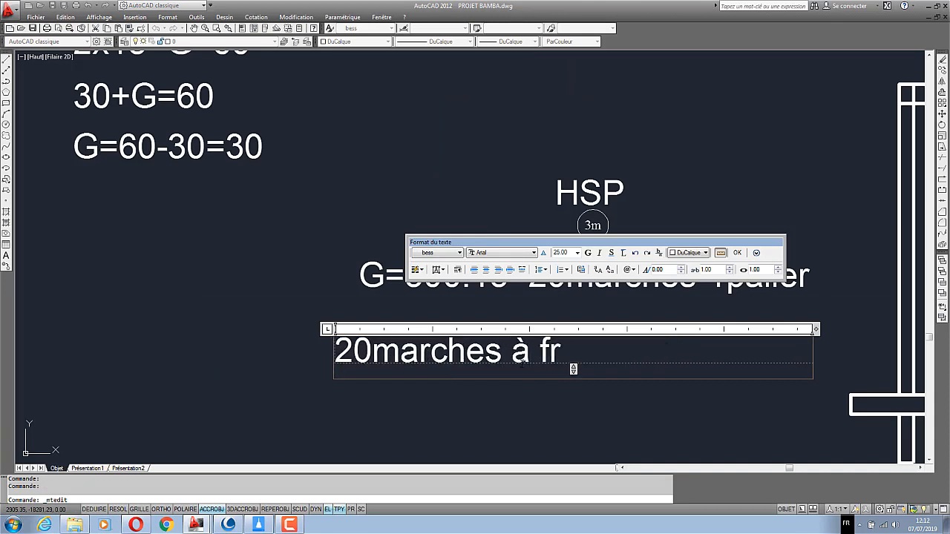
pyautogui.write('anchir')
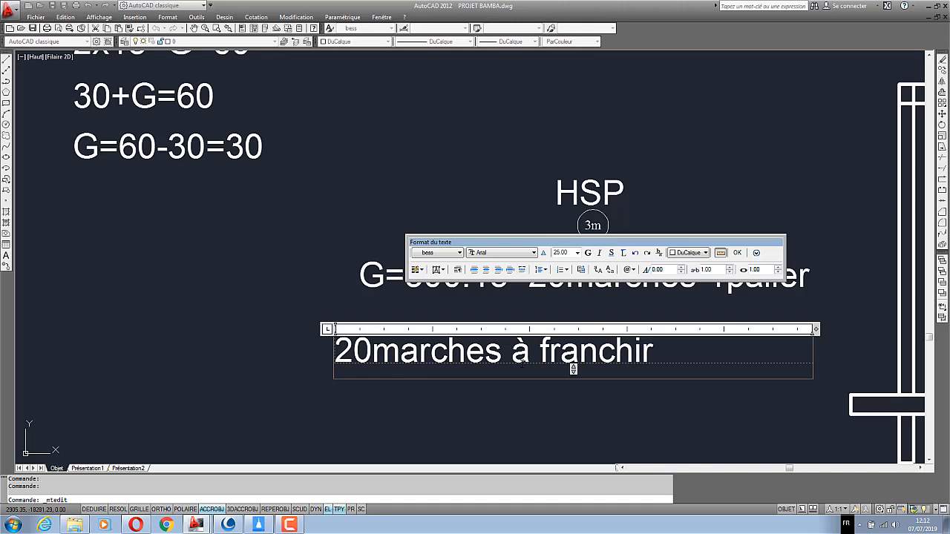
pyautogui.moveTo(373, 363); pyautogui.dragTo(314, 376)
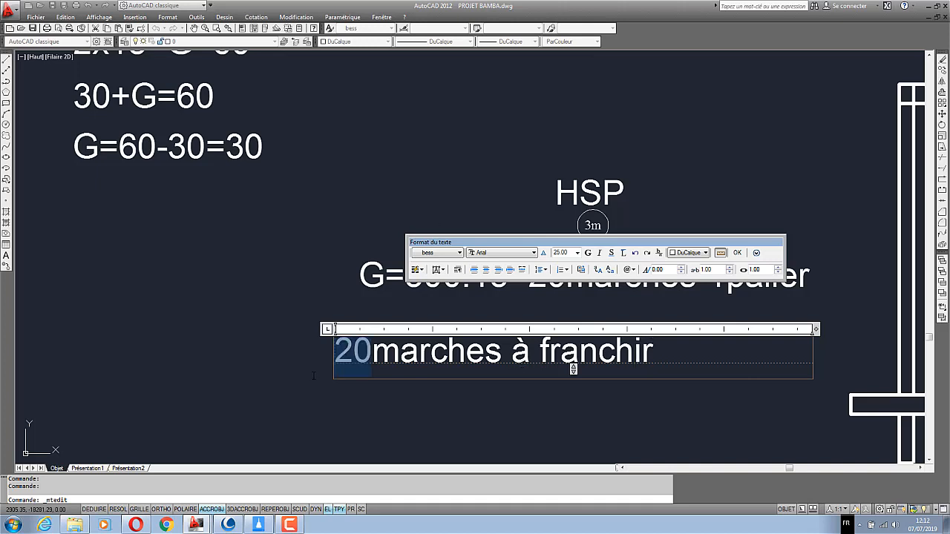
pyautogui.write('19')
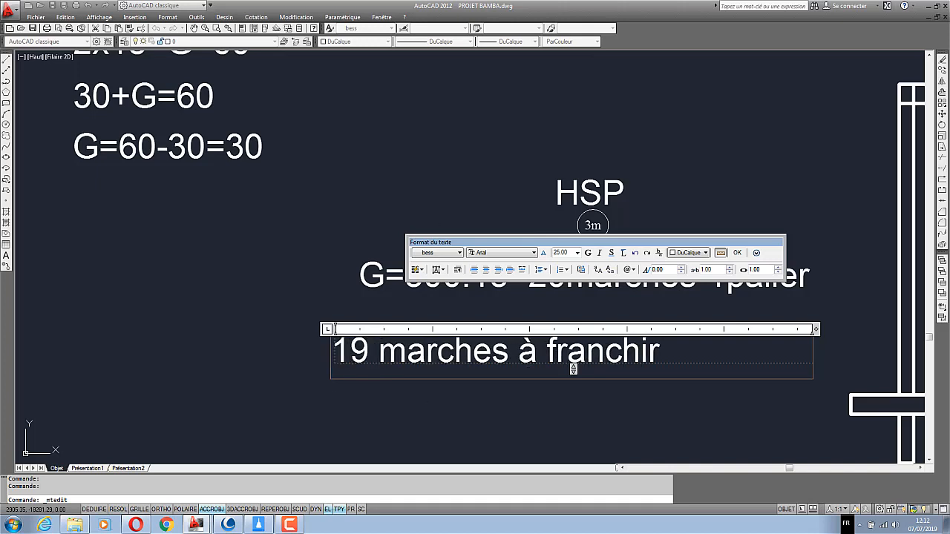
pyautogui.click(739, 208)
# Check the 19 marches à franchir note against the treads and landing of the original dimensioned staircase plan
pyautogui.scroll(-3, 482, 356)
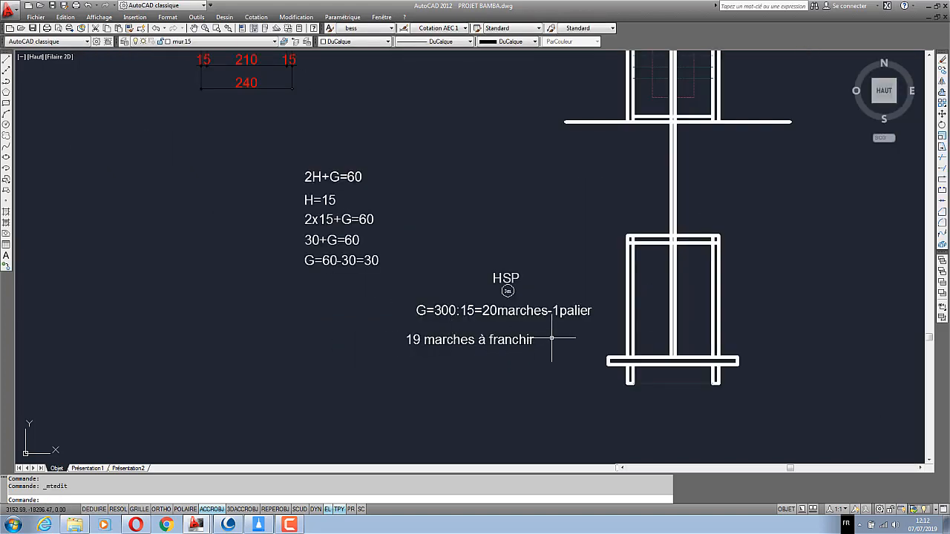
pyautogui.scroll(1, 527, 345)
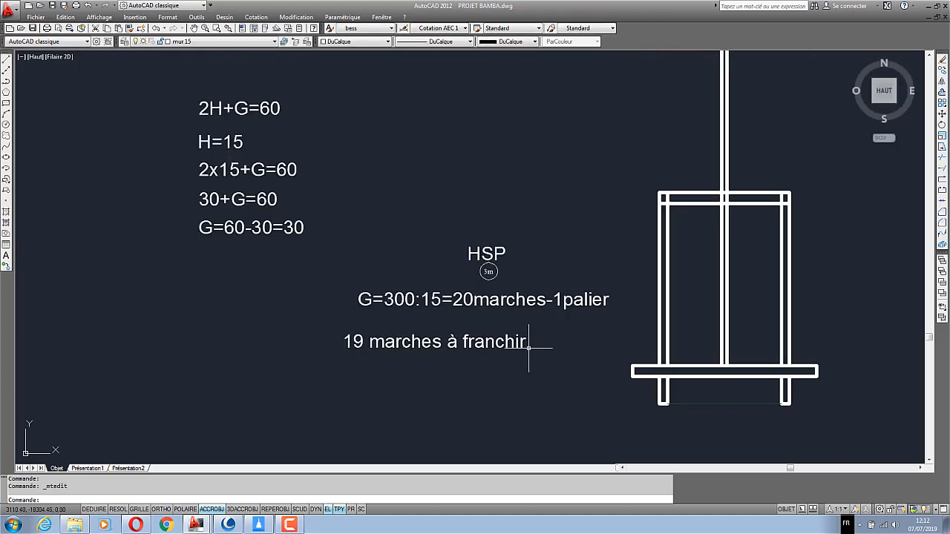
pyautogui.scroll(2, 529, 346)
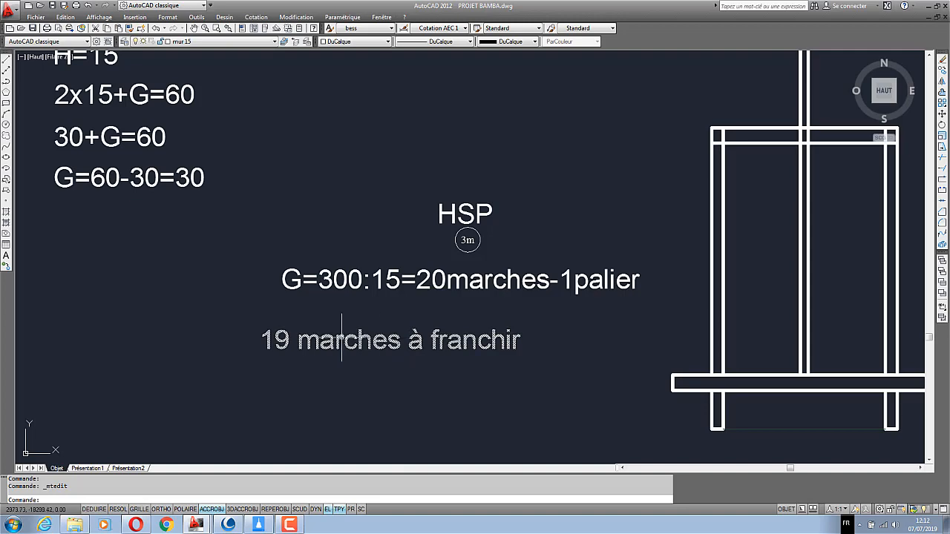
pyautogui.scroll(-4, 446, 341)
pyautogui.scroll(3, 356, 152)
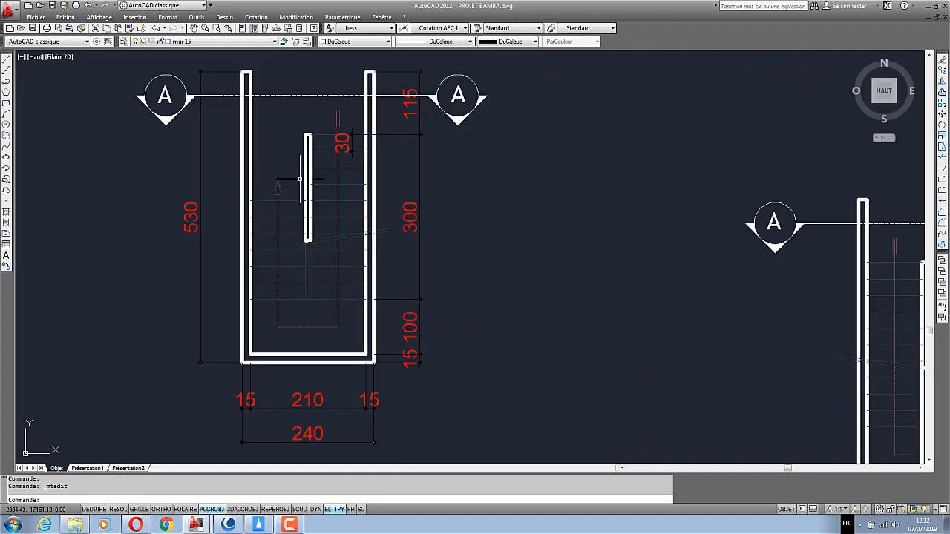
pyautogui.scroll(2, 312, 319)
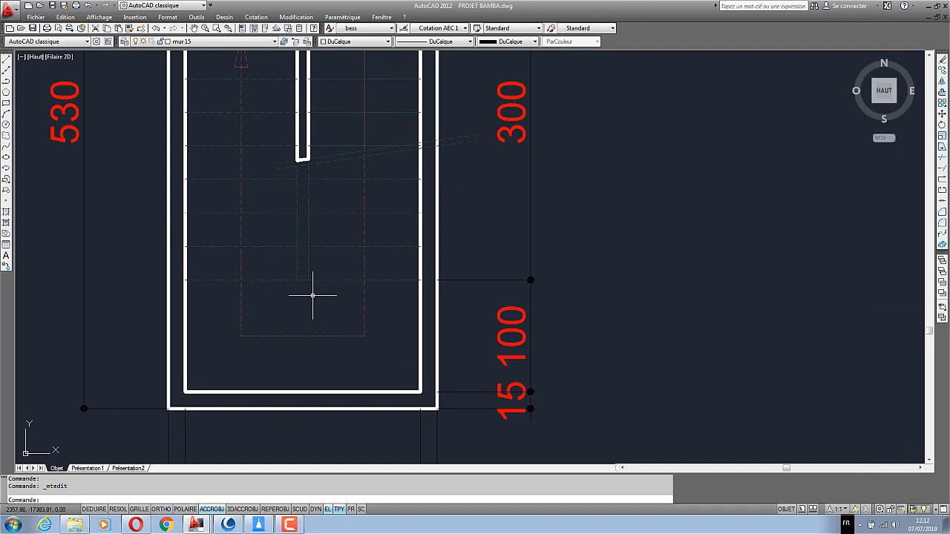
pyautogui.scroll(-4, 316, 289)
pyautogui.scroll(2, 439, 450)
pyautogui.scroll(-2, 439, 450)
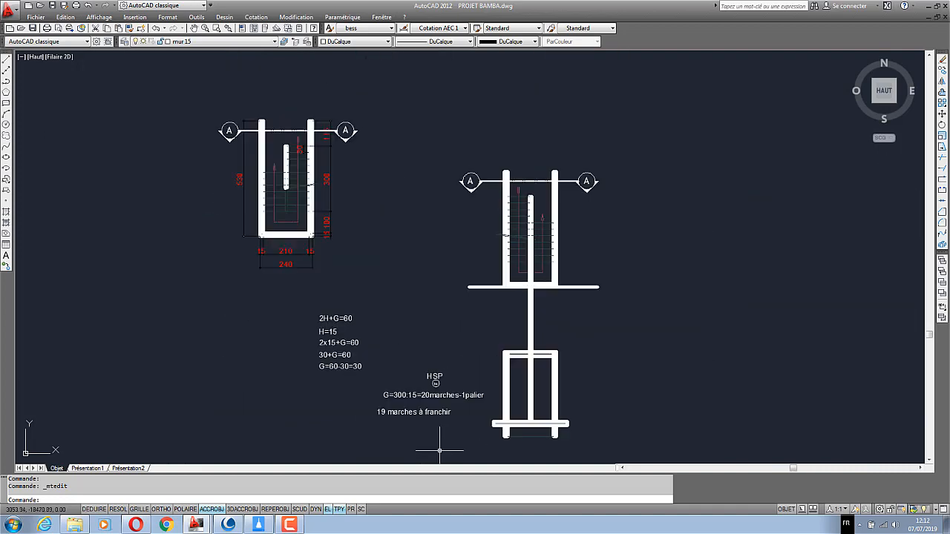
pyautogui.scroll(2, 432, 436)
pyautogui.scroll(1, 433, 436)
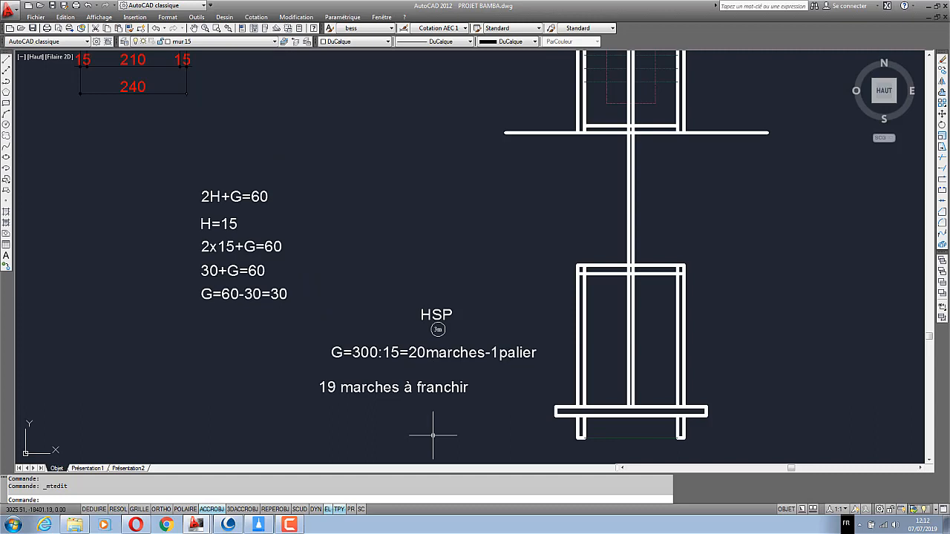
# Examine the section A-A outline together with the flights of the mirrored plan and the step calculations
pyautogui.scroll(-2, 341, 392)
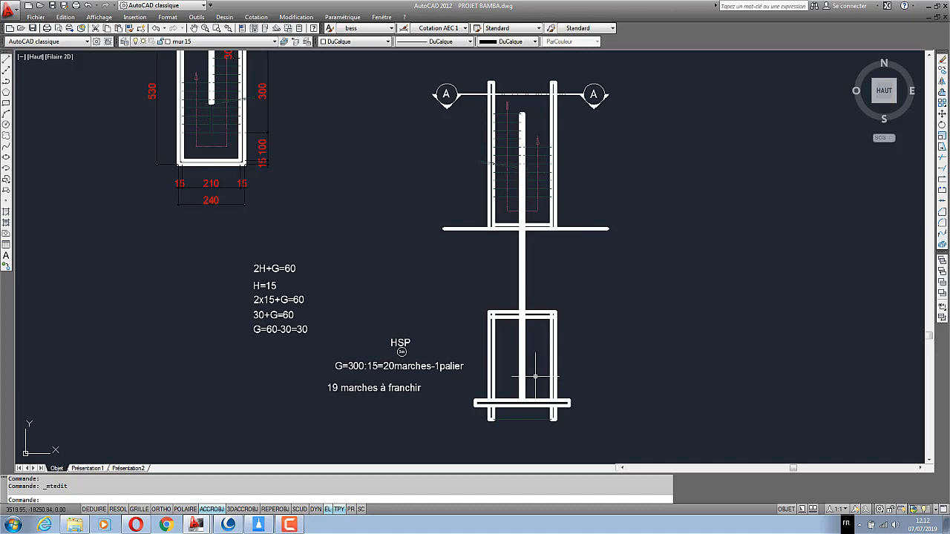
pyautogui.scroll(2, 535, 319)
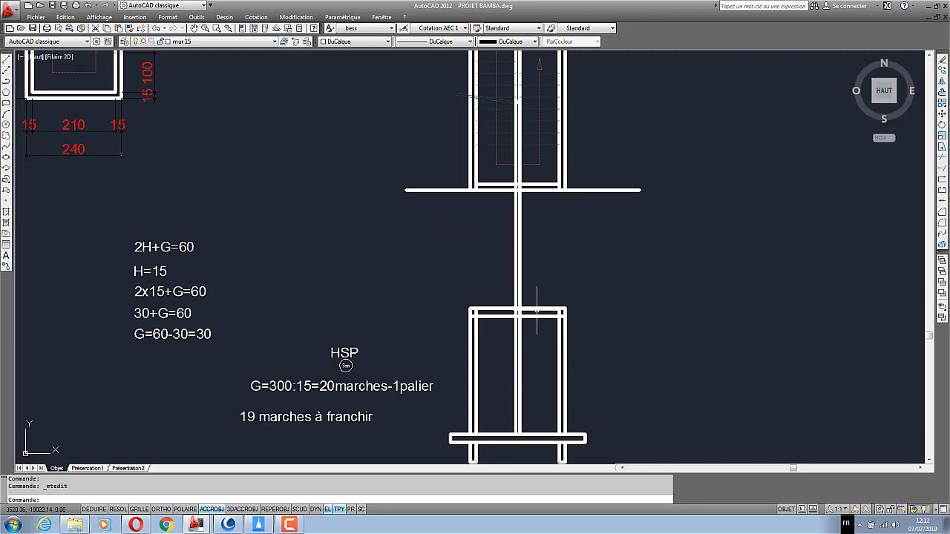
pyautogui.scroll(-2, 547, 311)
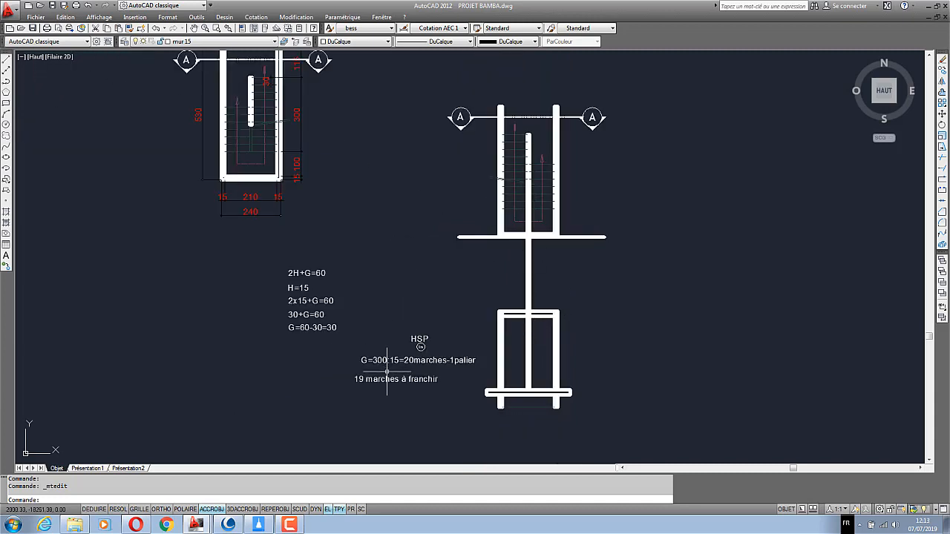
pyautogui.scroll(3, 441, 370)
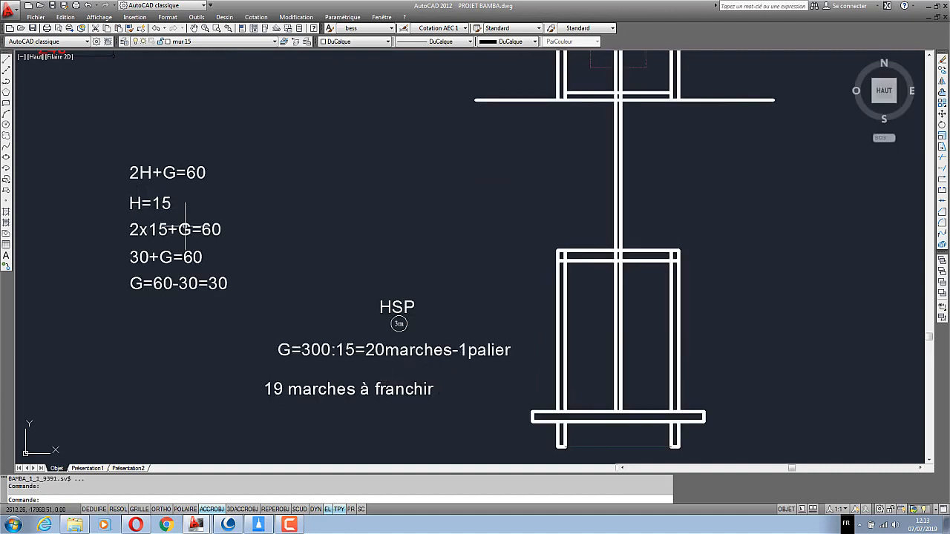
pyautogui.scroll(-4, 353, 305)
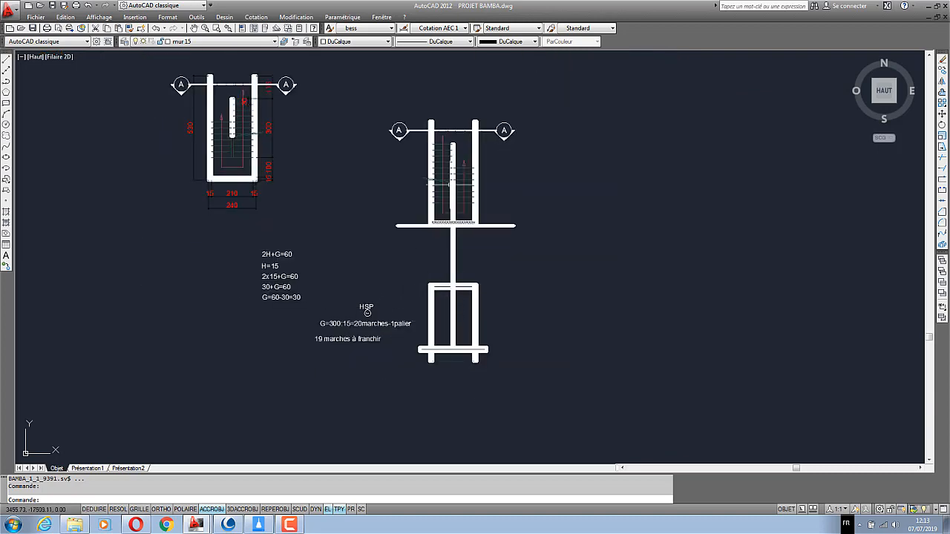
pyautogui.scroll(2, 433, 306)
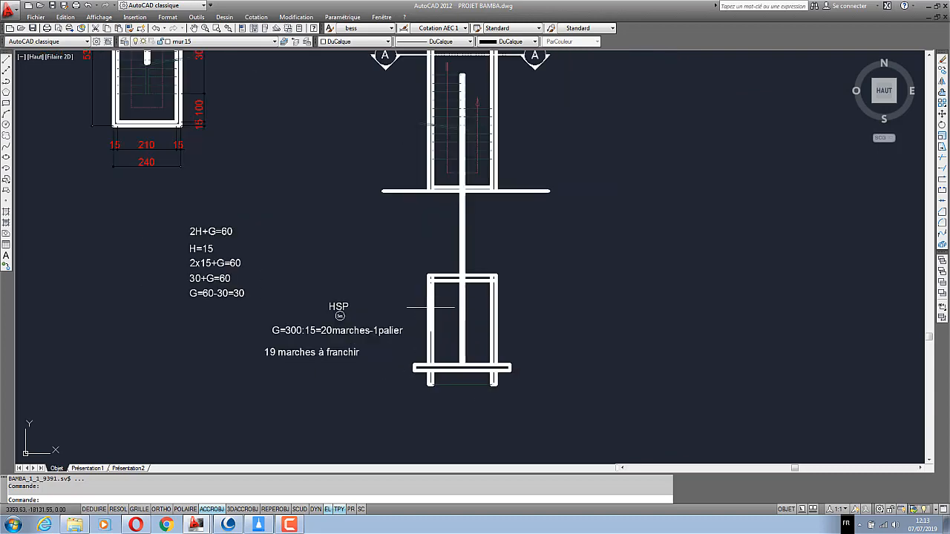
pyautogui.scroll(-1, 340, 314)
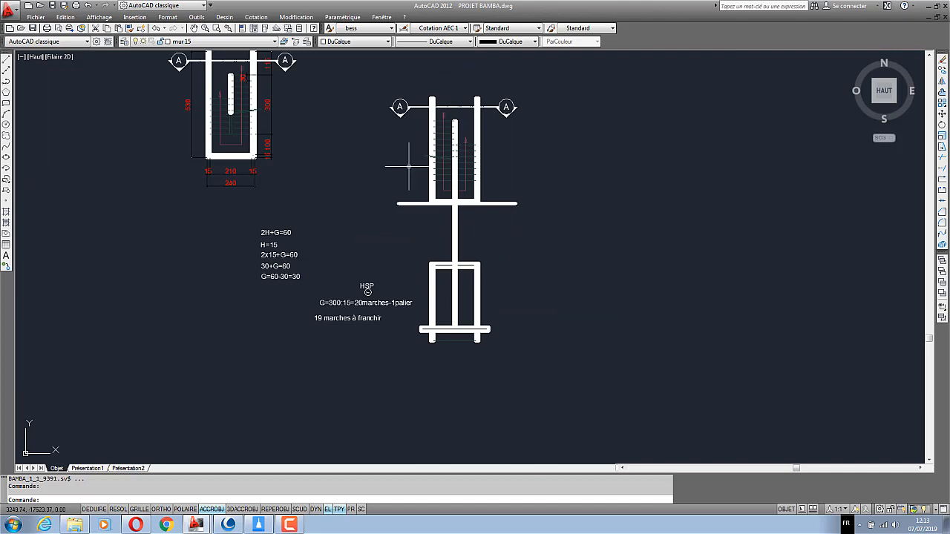
pyautogui.scroll(6, 441, 154)
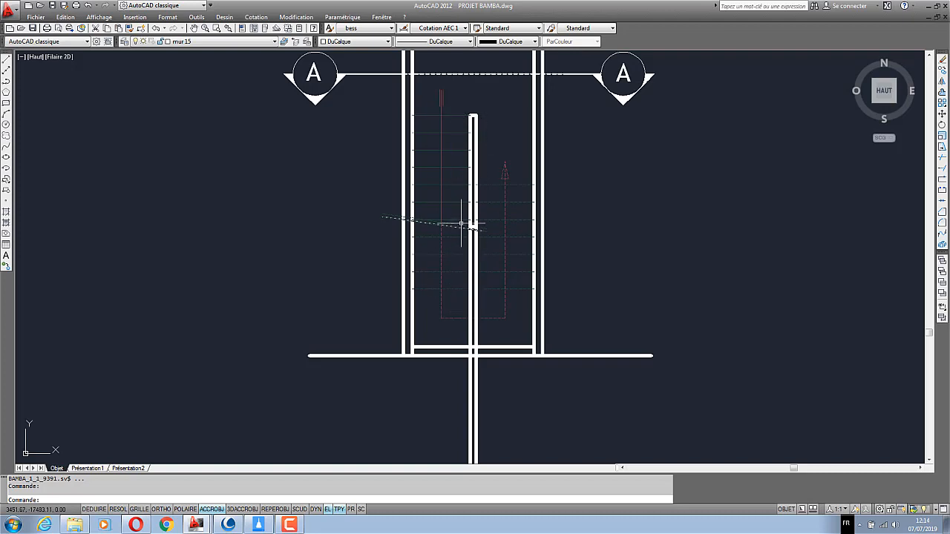
pyautogui.scroll(-2, 467, 194)
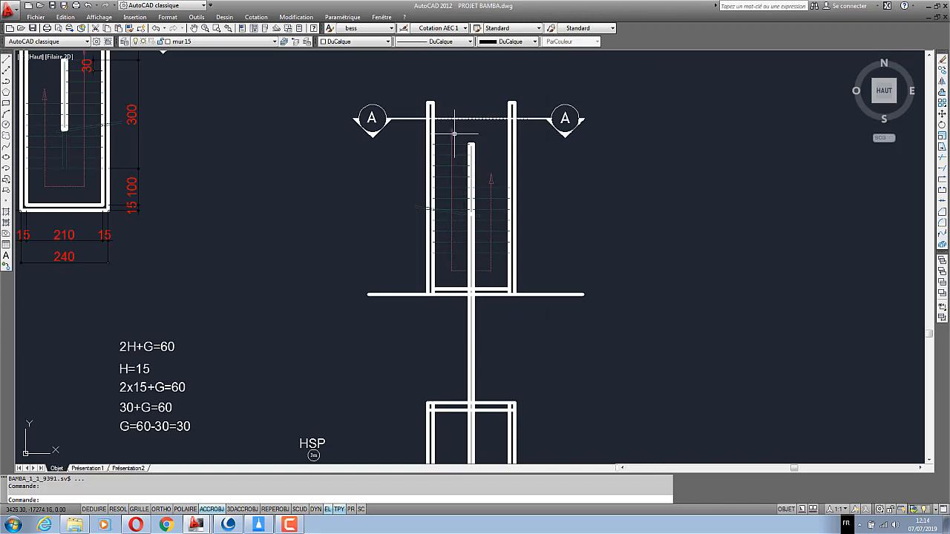
pyautogui.scroll(2, 455, 134)
pyautogui.scroll(-4, 453, 133)
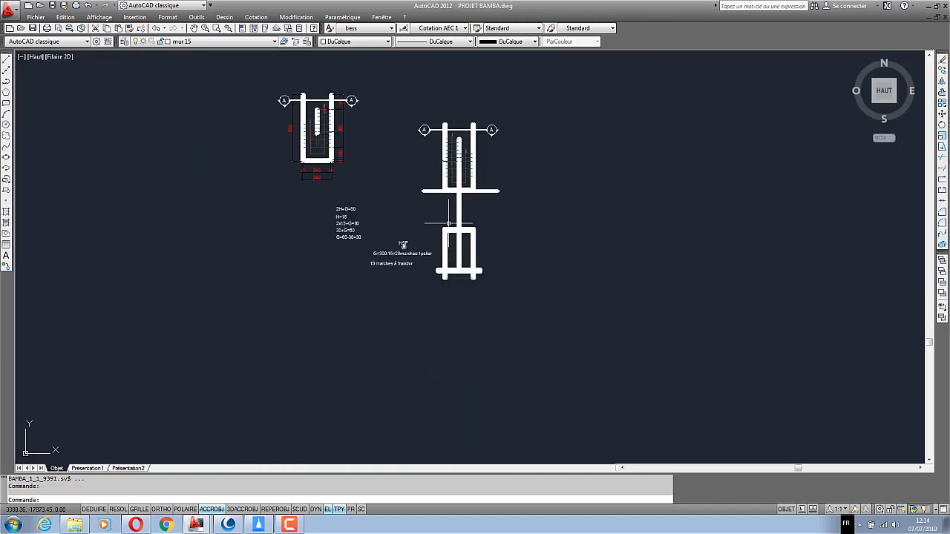
# Offset the top edge of the section's bottom slab upward by 15 to make the first step-height line
pyautogui.scroll(3, 460, 234)
pyautogui.click(942, 94)
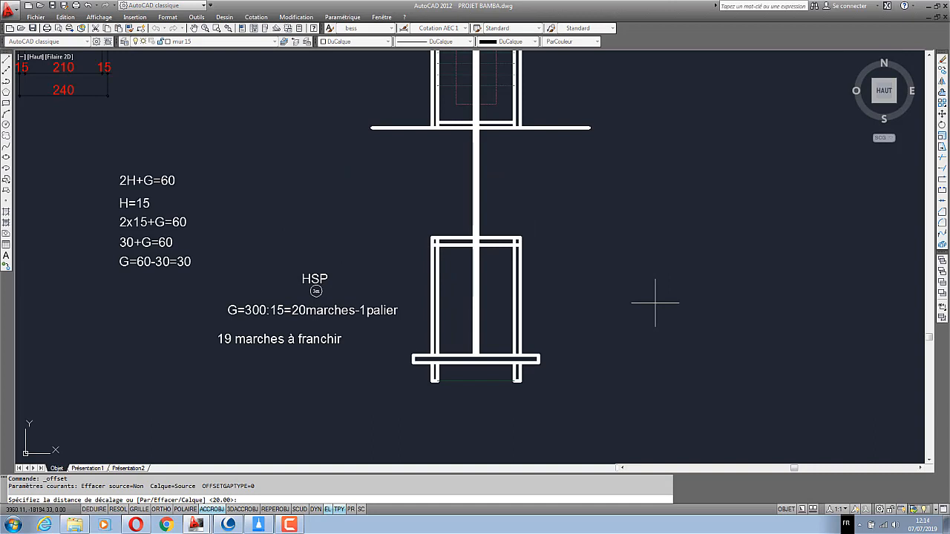
pyautogui.press('Return')
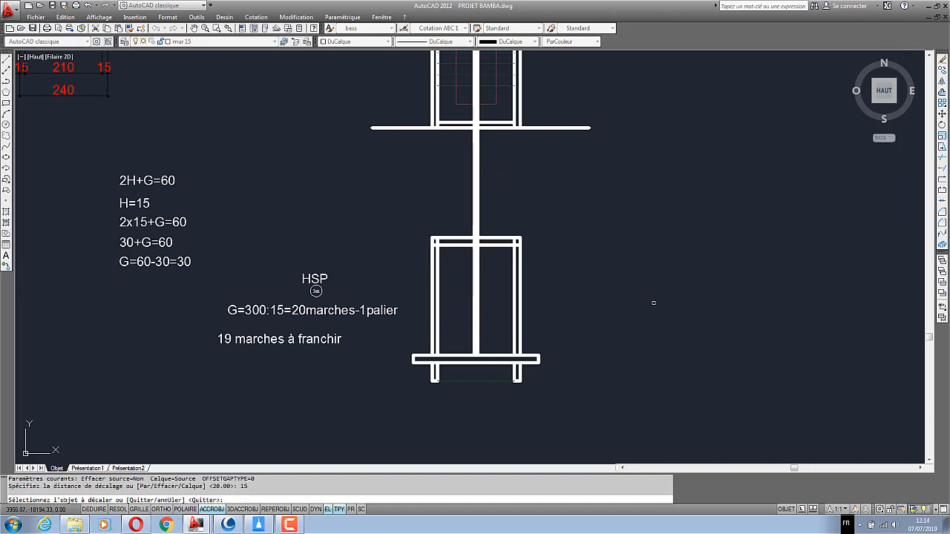
pyautogui.click(459, 355)
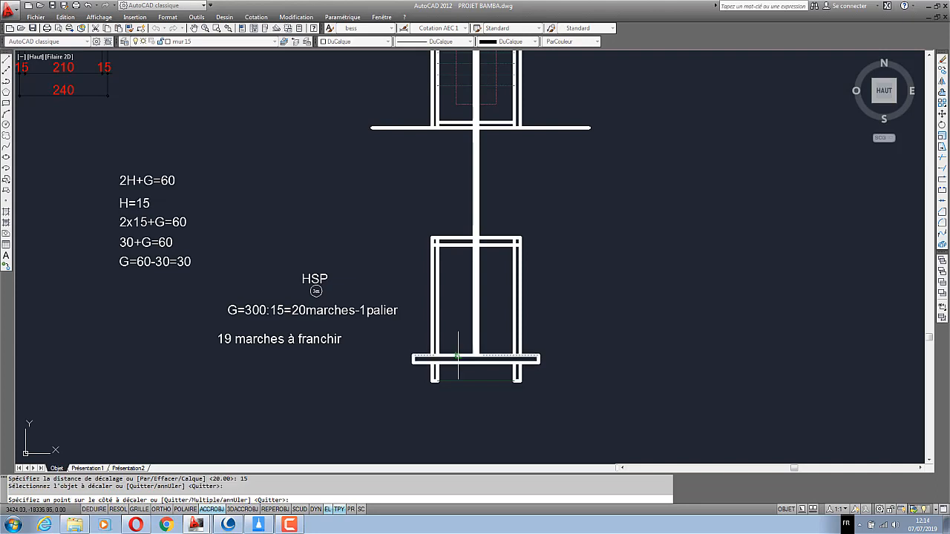
pyautogui.scroll(2, 458, 350)
pyautogui.scroll(2, 457, 349)
pyautogui.click(453, 324)
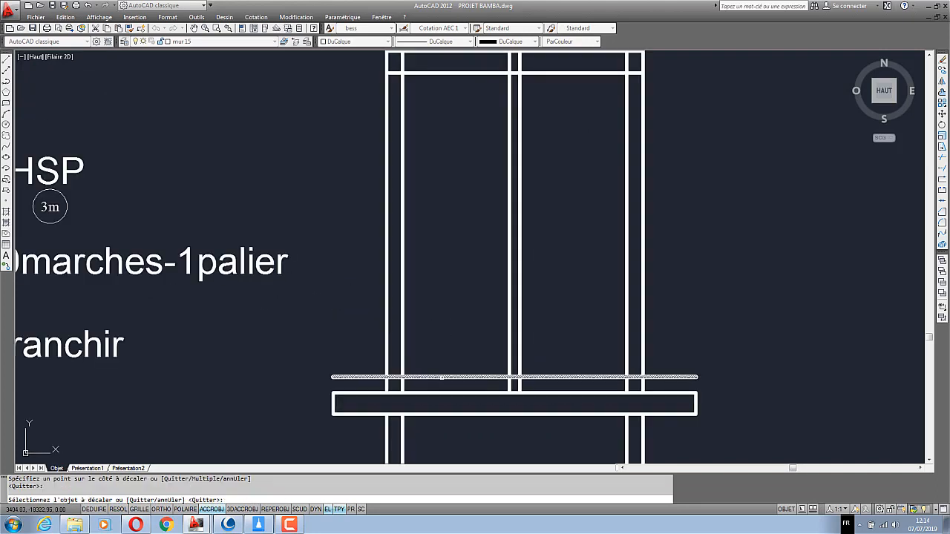
# Repeat the 15 offset upward from each newest line until ten evenly spaced step-height lines stand above the bottom slab
pyautogui.click(443, 377)
pyautogui.click(441, 334)
pyautogui.click(443, 361)
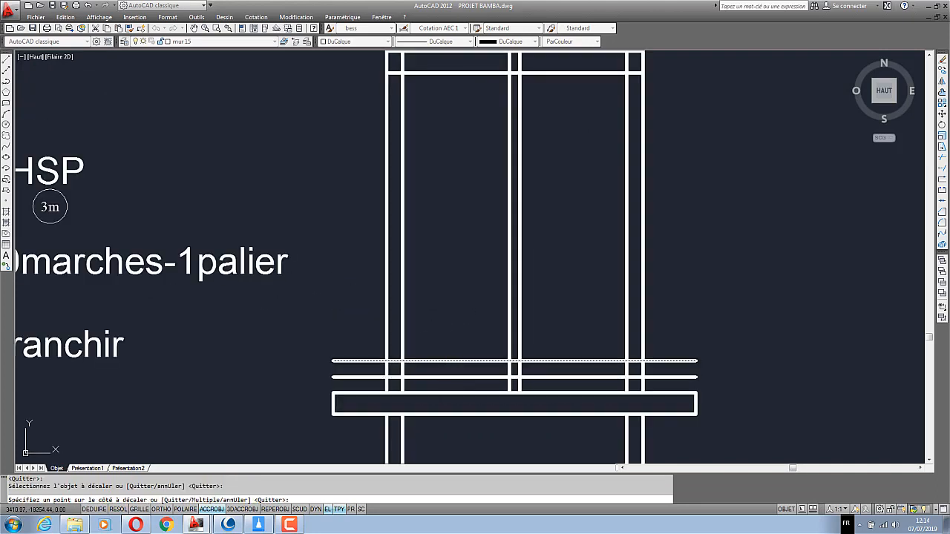
pyautogui.click(448, 343)
pyautogui.click(448, 345)
pyautogui.click(450, 329)
pyautogui.click(451, 328)
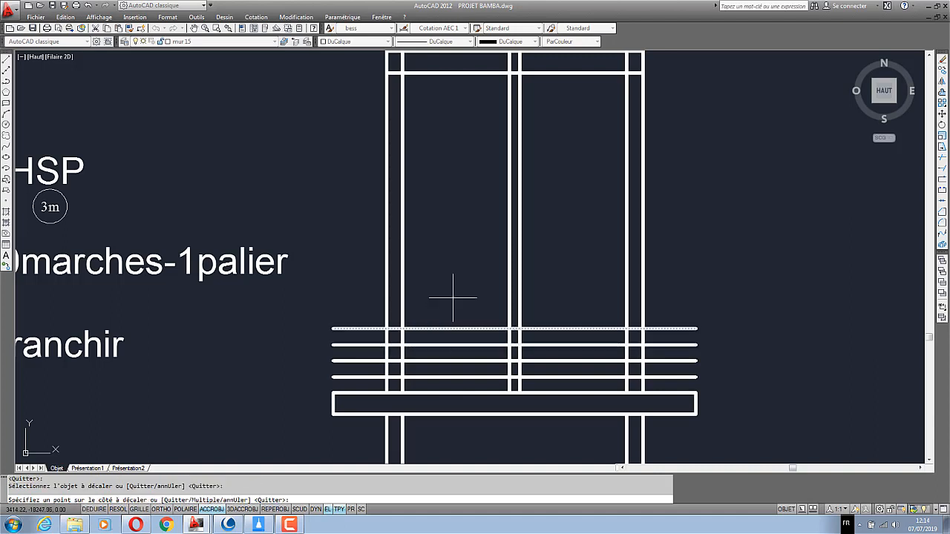
pyautogui.click(452, 297)
pyautogui.click(456, 283)
pyautogui.click(457, 298)
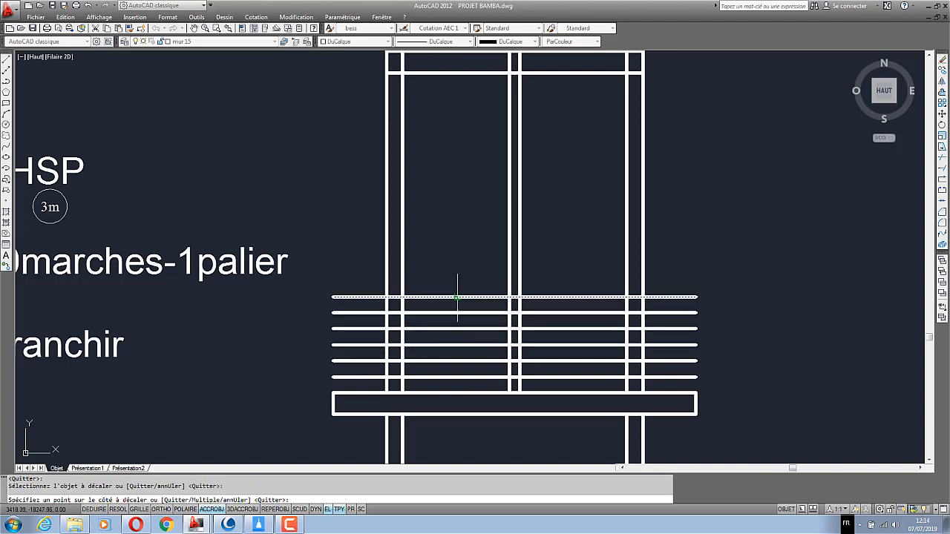
pyautogui.click(457, 283)
pyautogui.click(459, 282)
pyautogui.click(458, 250)
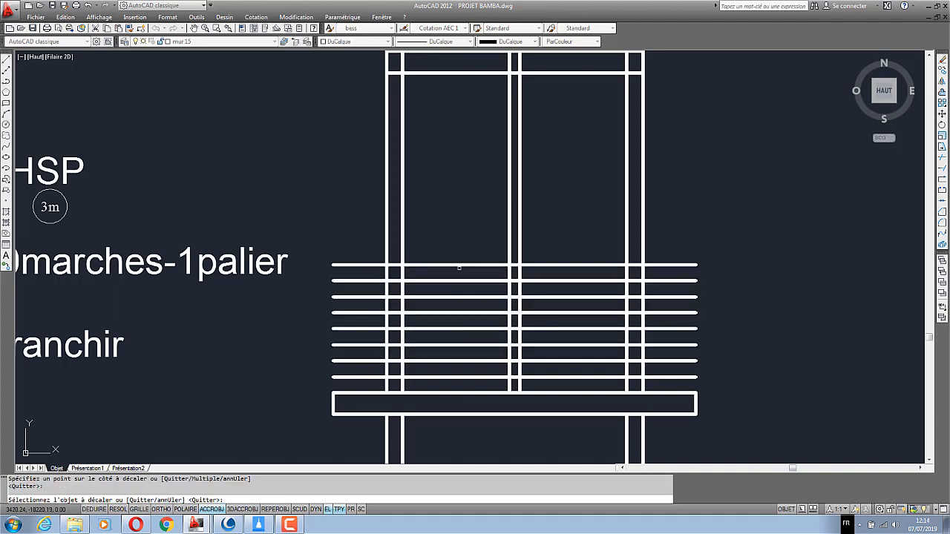
pyautogui.click(458, 265)
pyautogui.click(458, 251)
pyautogui.click(458, 250)
pyautogui.click(458, 223)
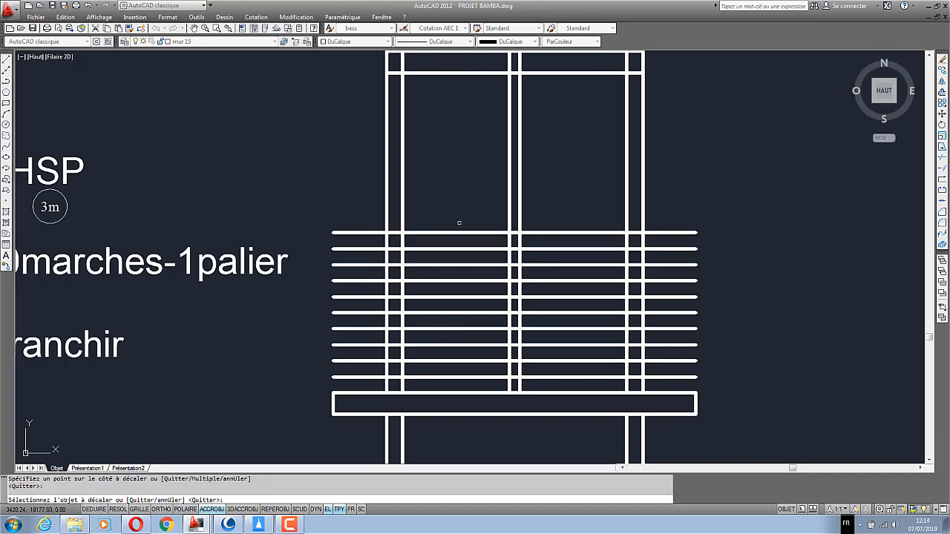
pyautogui.rightClick(460, 182)
pyautogui.click(475, 185)
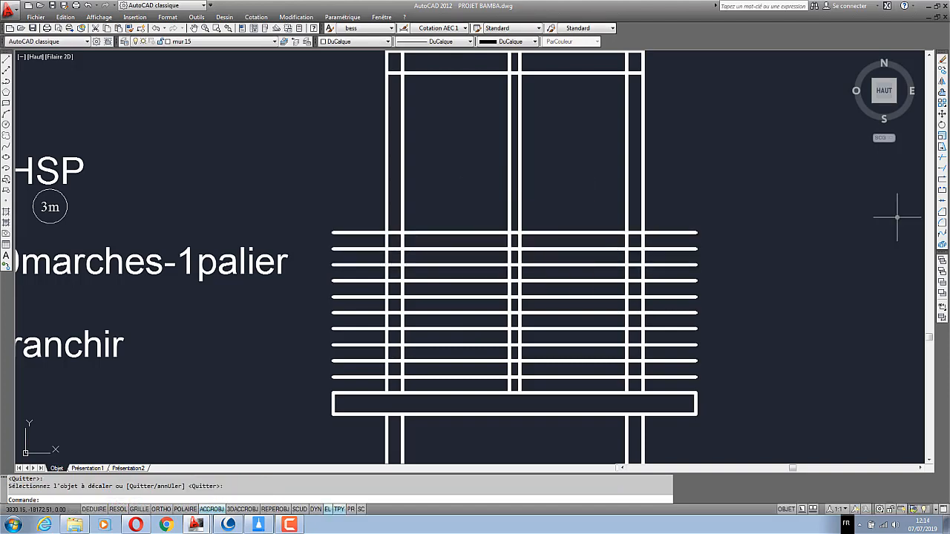
# Match the ten step-height lines above the section's bottom slab to the properties of a tread line in the mirrored plan
pyautogui.click(129, 28)
pyautogui.scroll(-4, 385, 297)
pyautogui.scroll(-3, 312, 223)
pyautogui.scroll(2, 406, 111)
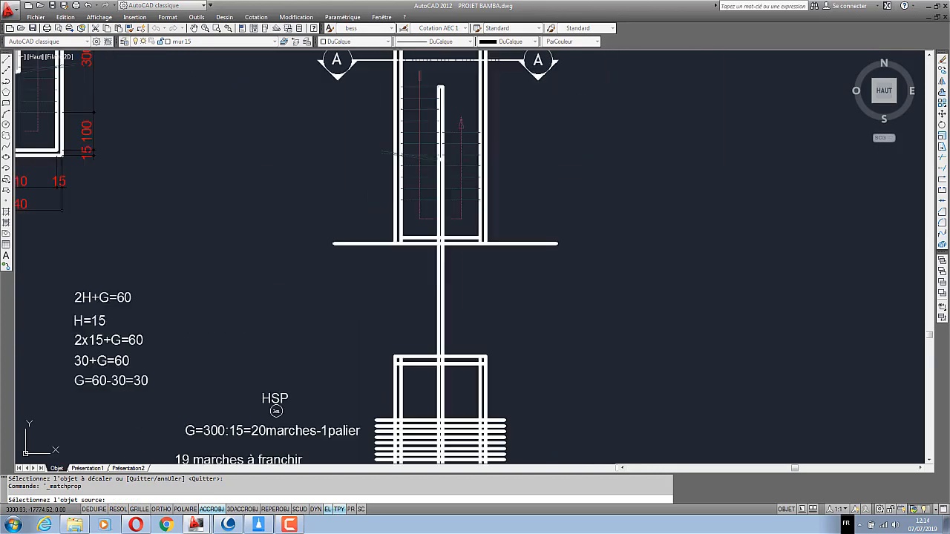
pyautogui.scroll(4, 417, 74)
pyautogui.click(431, 139)
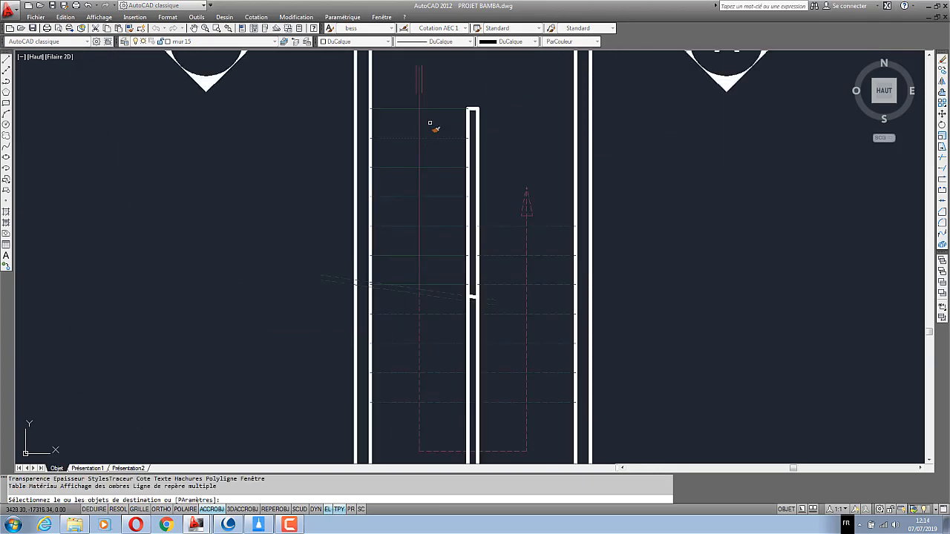
pyautogui.scroll(-5, 433, 126)
pyautogui.scroll(4, 438, 267)
pyautogui.scroll(3, 442, 276)
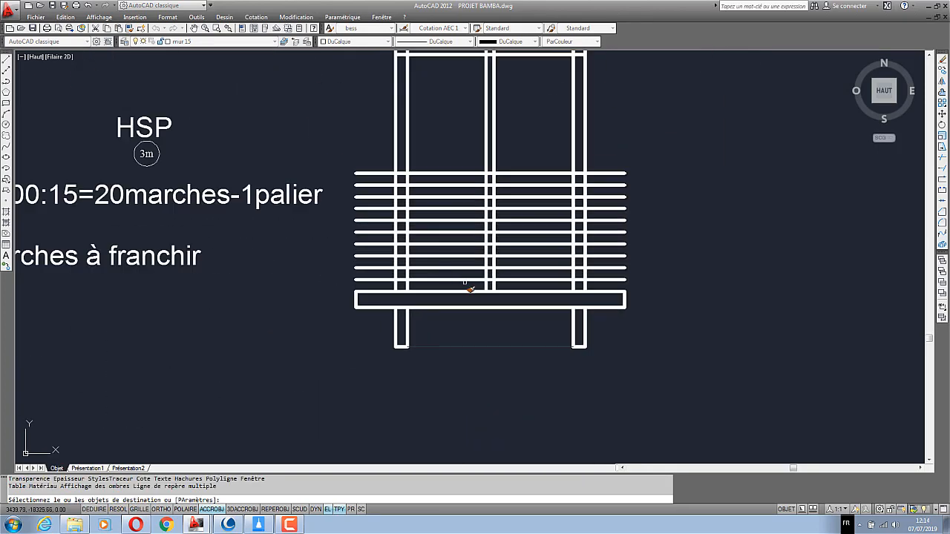
pyautogui.moveTo(469, 288); pyautogui.dragTo(450, 168)
pyautogui.rightClick(438, 141)
pyautogui.click(454, 147)
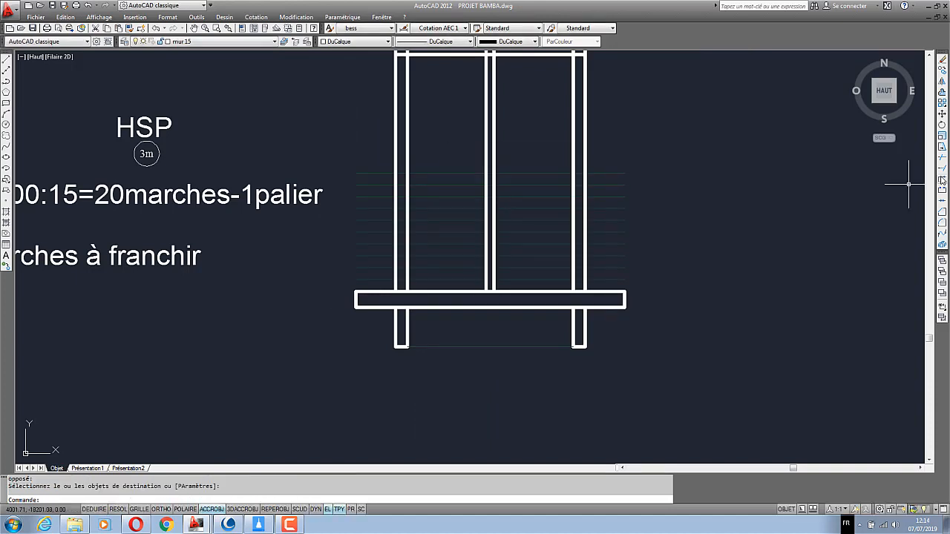
# Trim the step-height lines outside both outer walls, inside the right wall and across the right bay of the section
pyautogui.click(943, 160)
pyautogui.rightClick(372, 248)
pyautogui.click(379, 284)
pyautogui.click(348, 146)
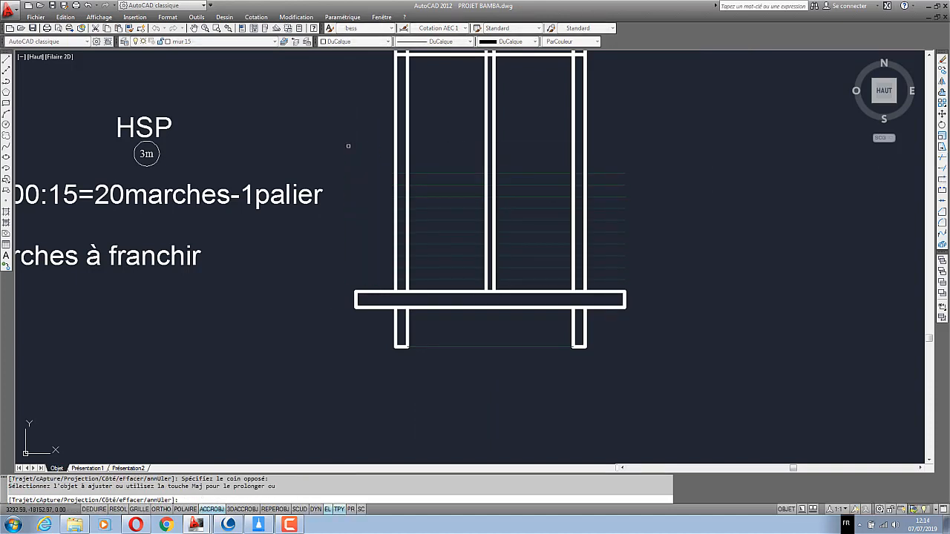
pyautogui.click(606, 151)
pyautogui.click(581, 286)
pyautogui.click(579, 167)
pyautogui.click(538, 284)
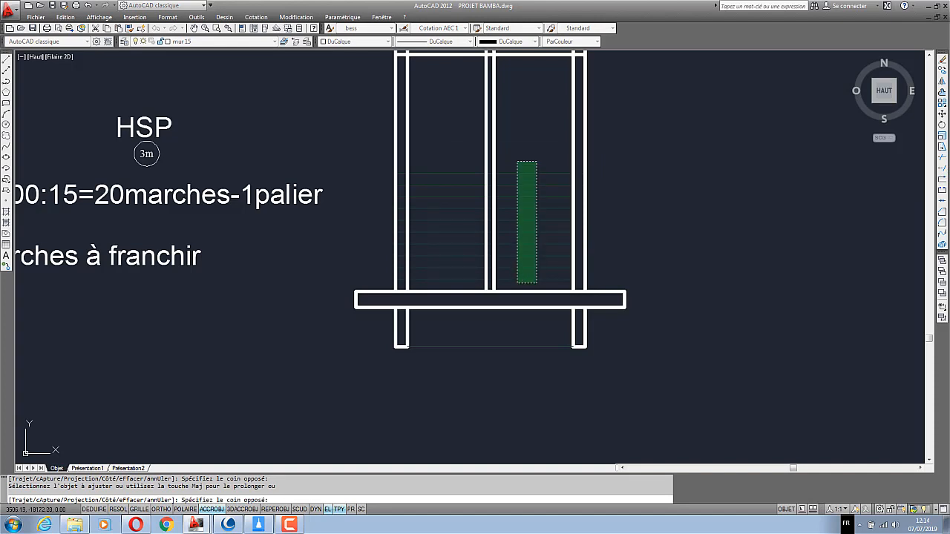
pyautogui.click(517, 161)
# Trim the step-height lines inside the central wall and the left wall, keeping only their portions across the left bay
pyautogui.scroll(4, 477, 261)
pyautogui.scroll(-3, 501, 307)
pyautogui.click(502, 309)
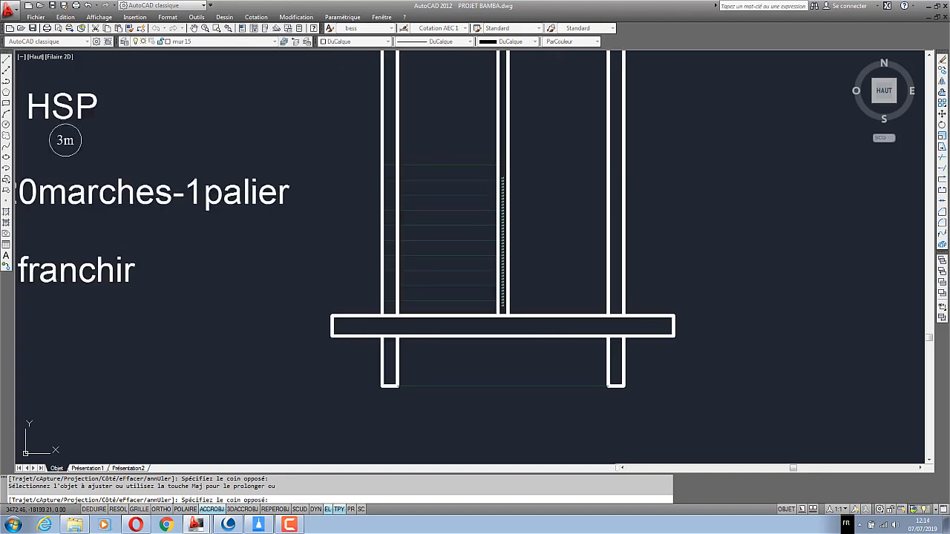
pyautogui.click(503, 157)
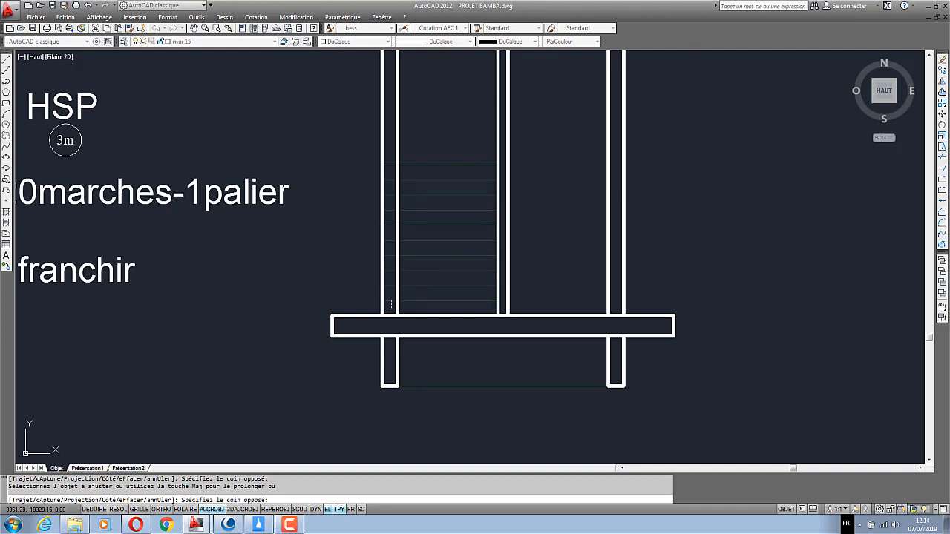
pyautogui.click(388, 159)
pyautogui.rightClick(416, 133)
pyautogui.click(427, 137)
pyautogui.scroll(2, 430, 137)
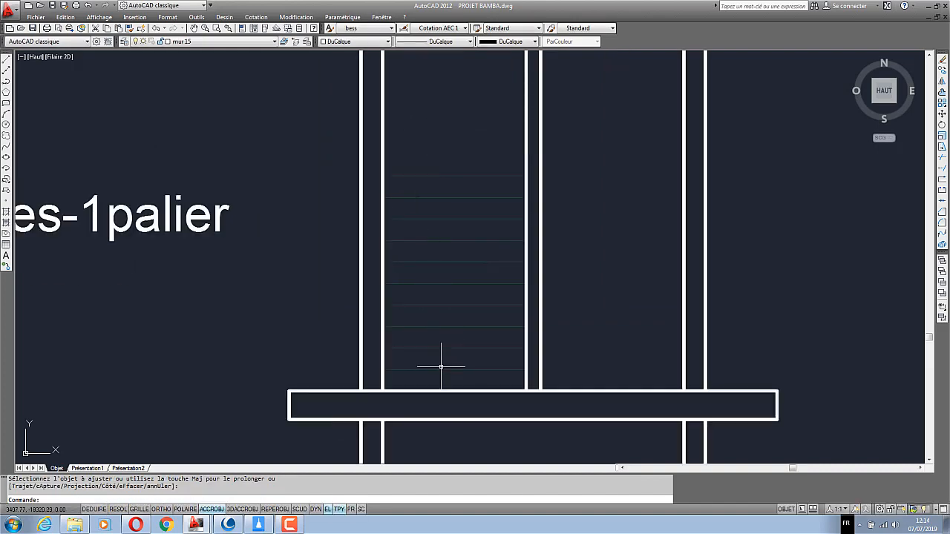
# Add a vertical linear dimension from the foot of the central wall to the topmost step-height line
pyautogui.scroll(-6, 438, 375)
pyautogui.scroll(5, 438, 386)
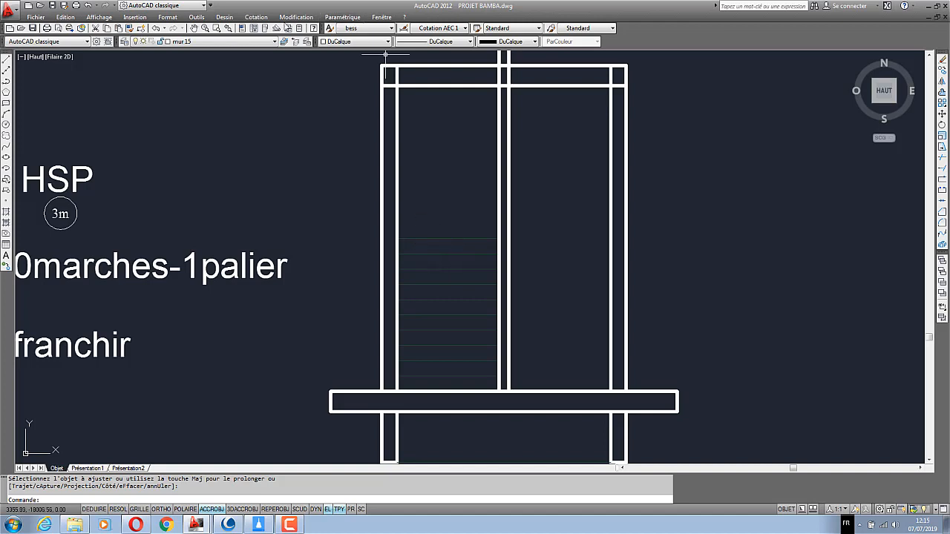
pyautogui.click(263, 20)
pyautogui.click(293, 43)
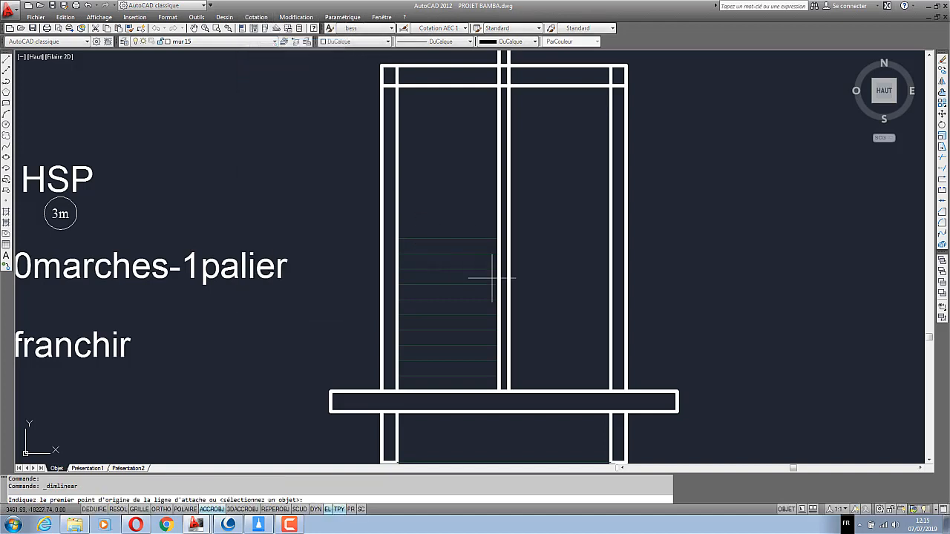
pyautogui.click(499, 389)
pyautogui.click(498, 239)
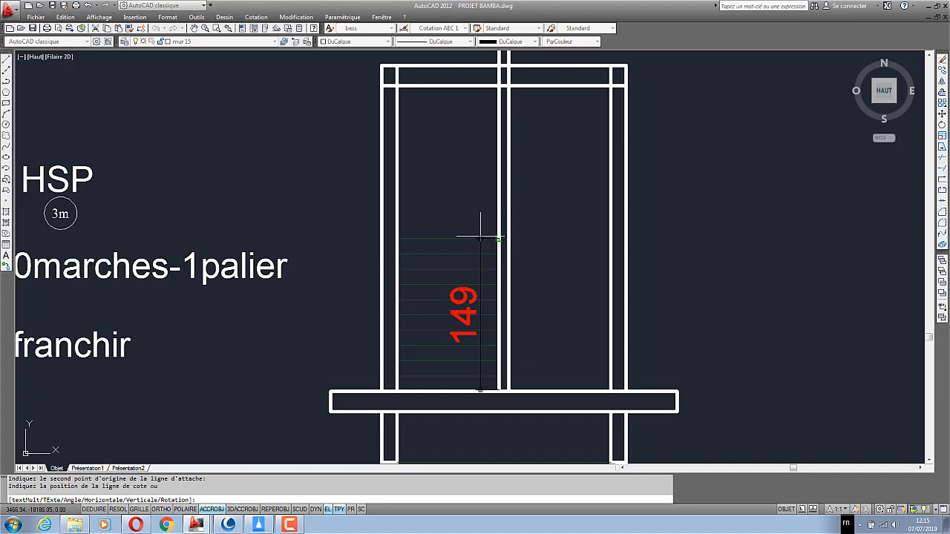
pyautogui.click(472, 211)
# Stretch the dimension's lower origin point down to the top edge of the bottom slab
pyautogui.scroll(6, 483, 366)
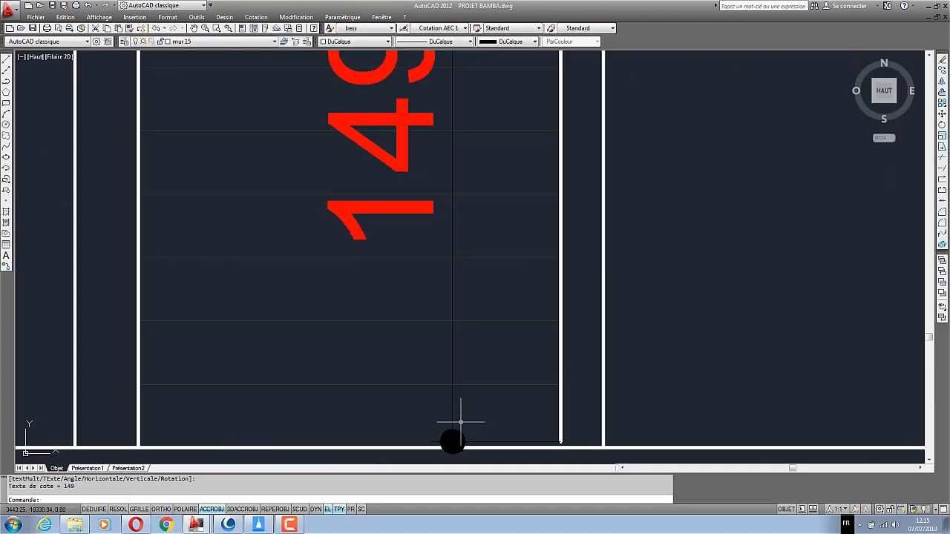
pyautogui.click(467, 413)
pyautogui.click(446, 412)
pyautogui.scroll(5, 567, 456)
pyautogui.click(550, 417)
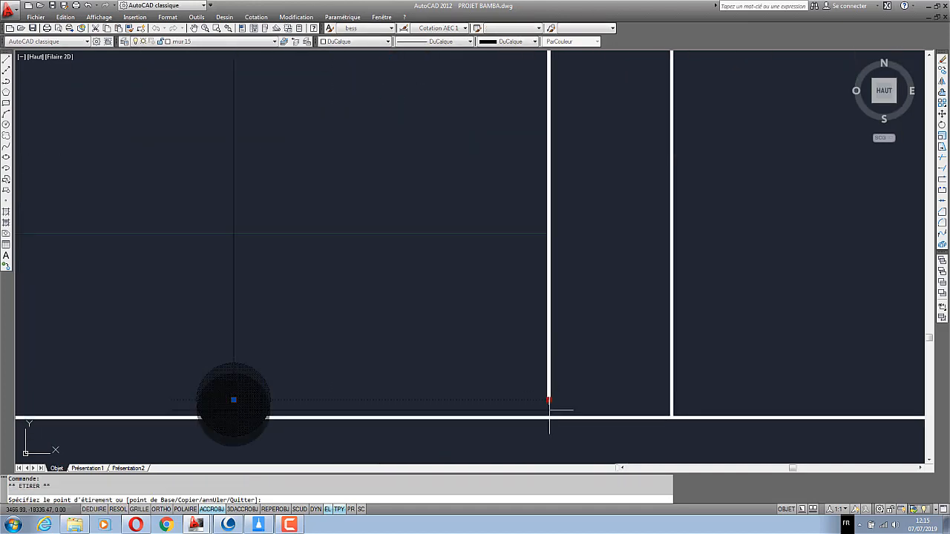
pyautogui.click(552, 409)
pyautogui.press('Escape')
pyautogui.press('Escape')
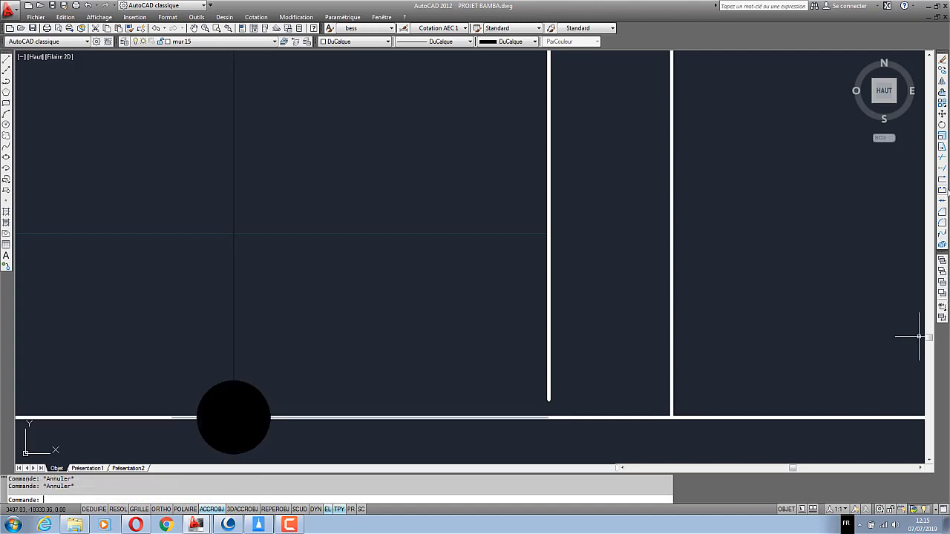
pyautogui.scroll(-5, 562, 371)
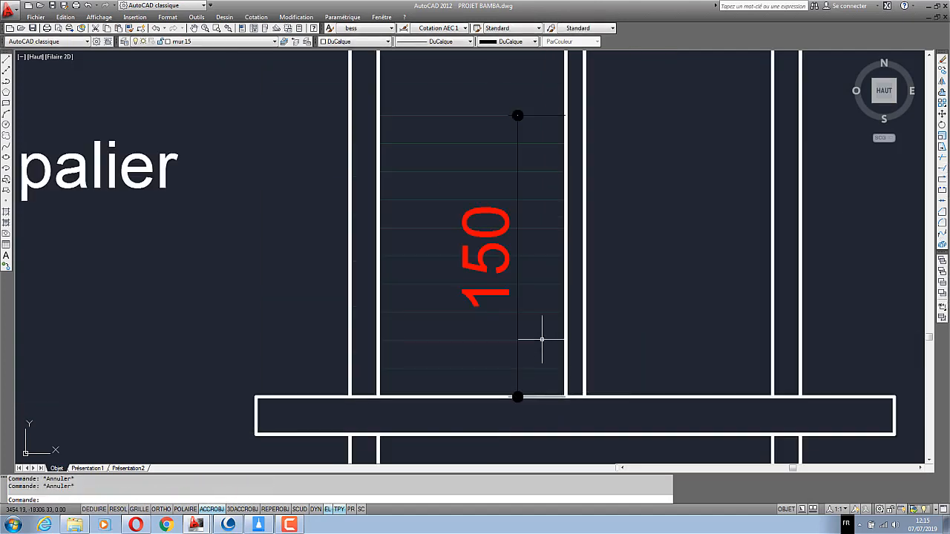
# Delete the vertical dimension across the step-height lines
pyautogui.click(540, 276)
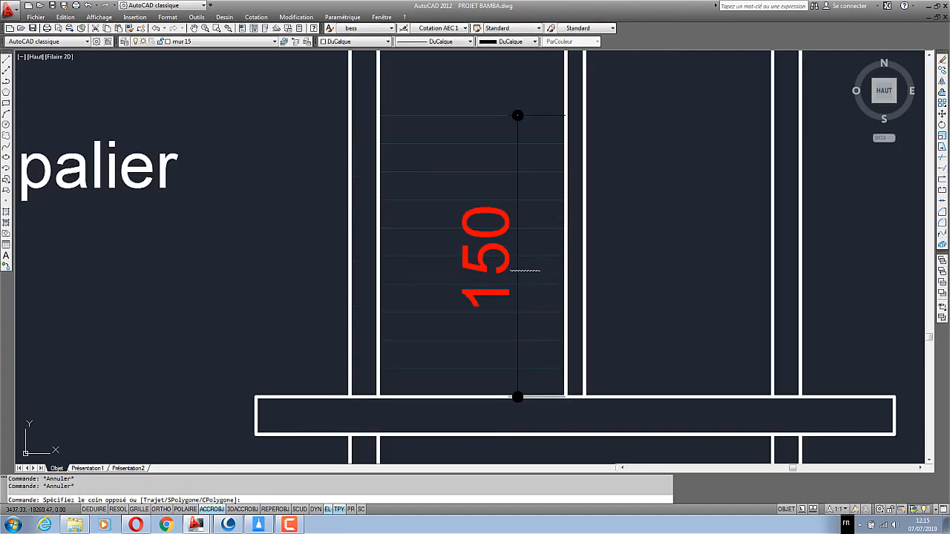
pyautogui.click(463, 373)
pyautogui.scroll(-4, 461, 377)
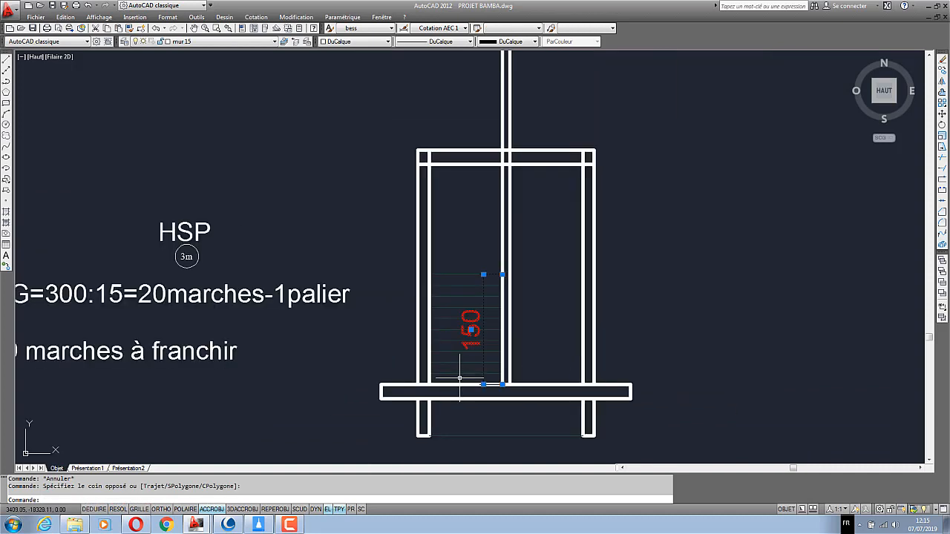
pyautogui.scroll(4, 483, 294)
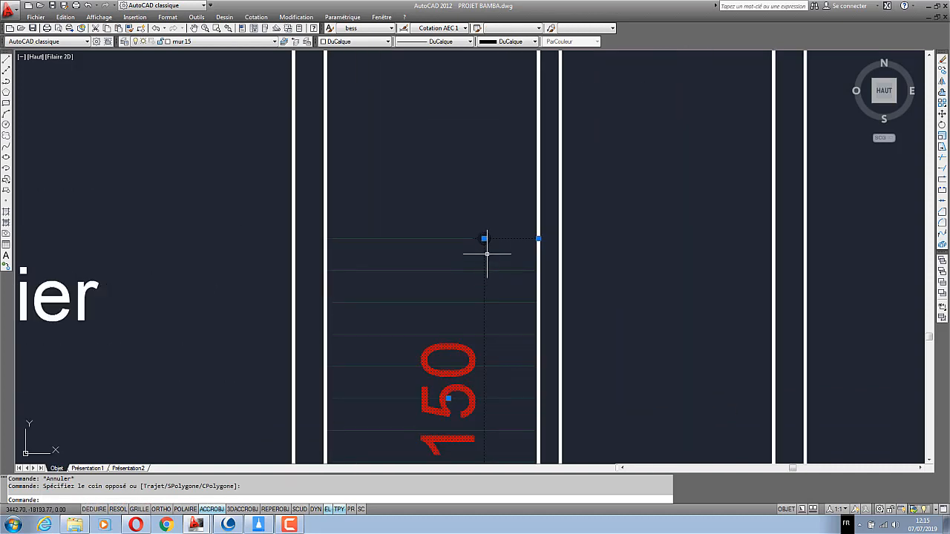
pyautogui.press('Delete')
# Compare the section's step-height lines with the treads of the left flight in the mirrored plan
pyautogui.scroll(-6, 472, 268)
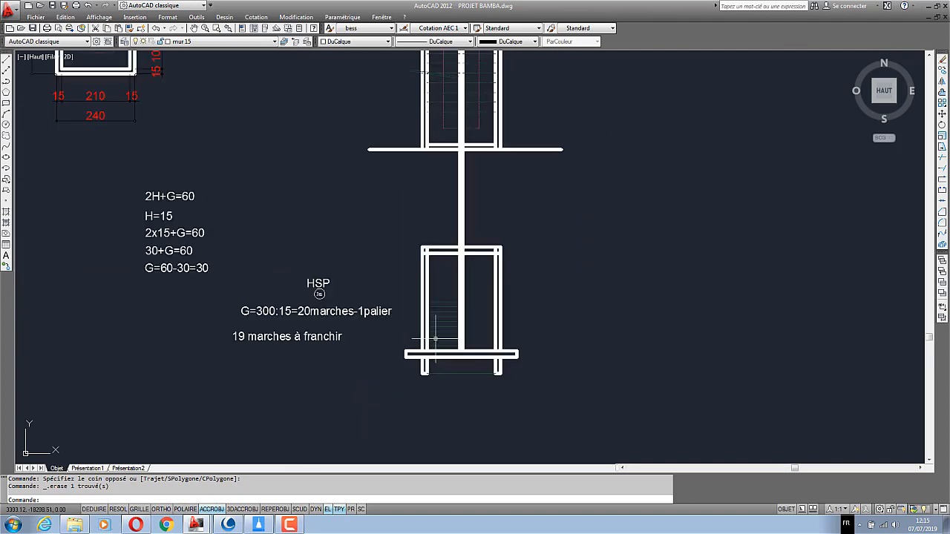
pyautogui.scroll(2, 437, 343)
pyautogui.scroll(2, 477, 261)
pyautogui.scroll(-5, 435, 365)
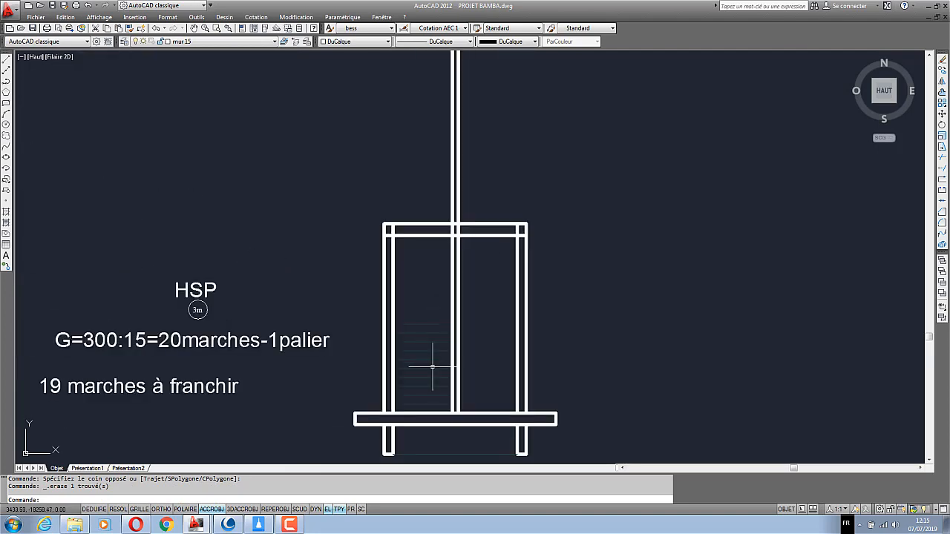
pyautogui.scroll(6, 445, 310)
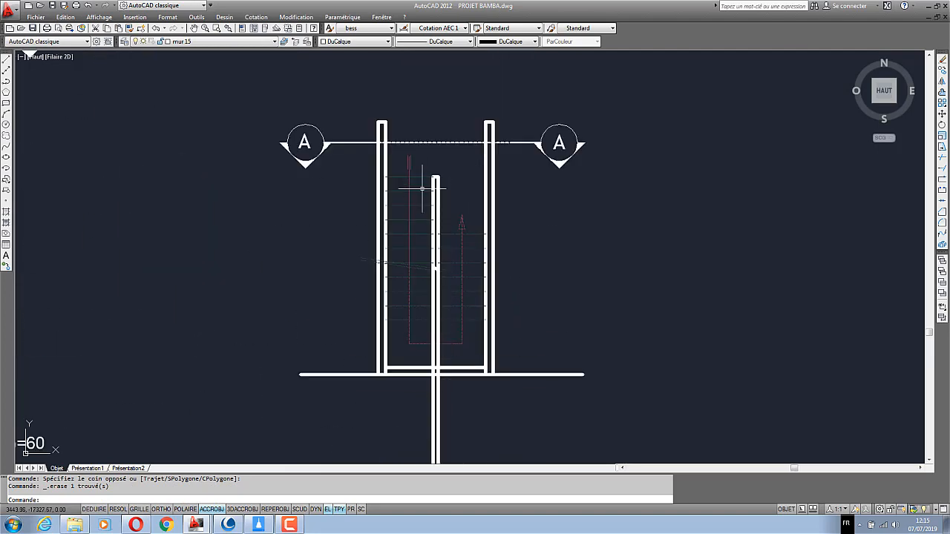
pyautogui.scroll(-3, 398, 251)
pyautogui.scroll(4, 388, 259)
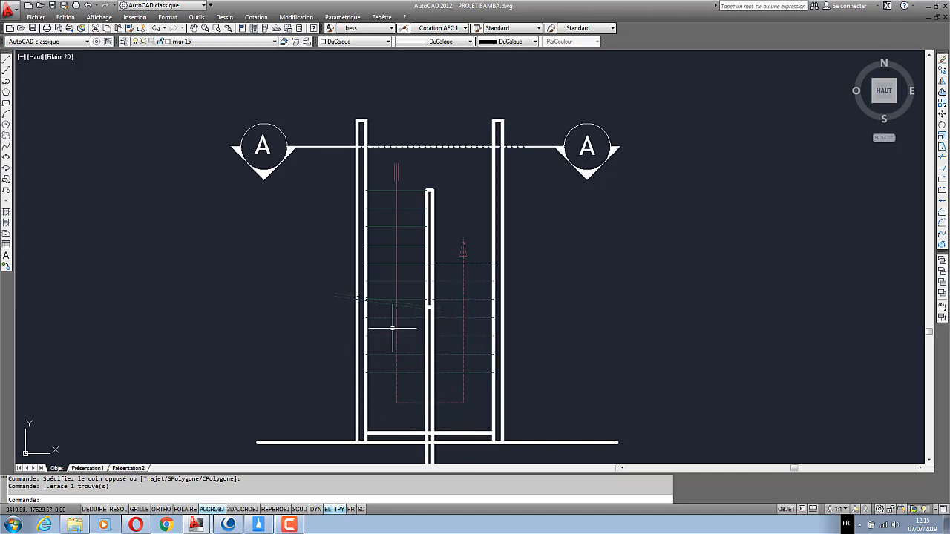
# Offset the topmost step line in the lower stair section upward by 15
pyautogui.scroll(-4, 394, 325)
pyautogui.scroll(6, 393, 298)
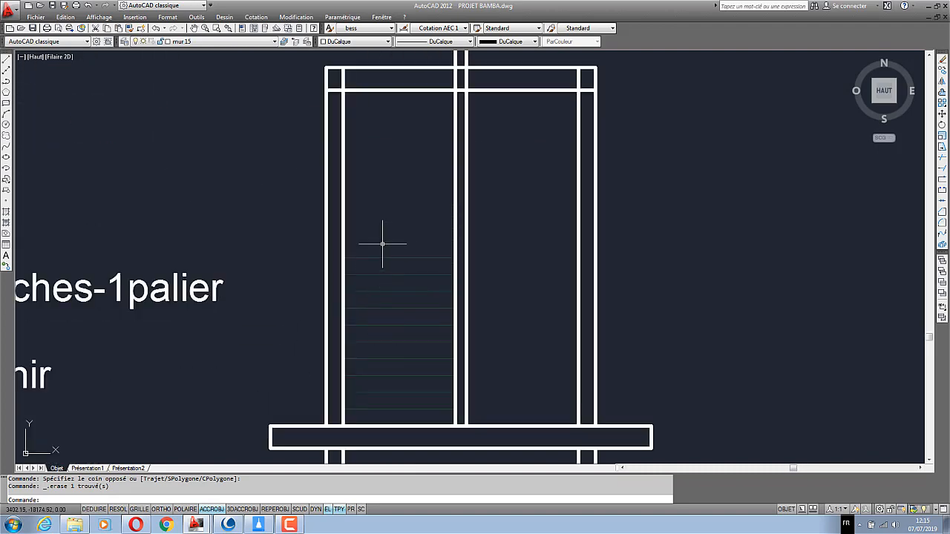
pyautogui.click(942, 90)
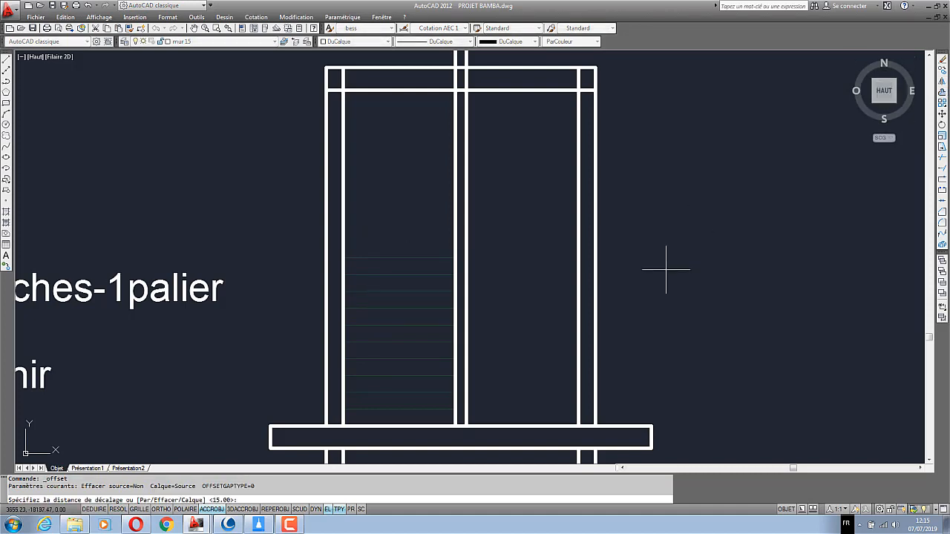
pyautogui.press('Return')
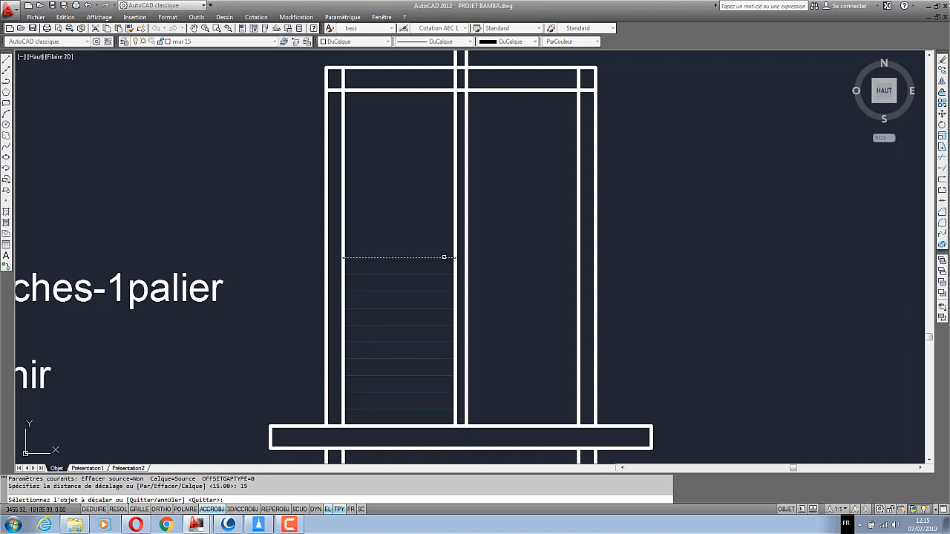
pyautogui.click(444, 257)
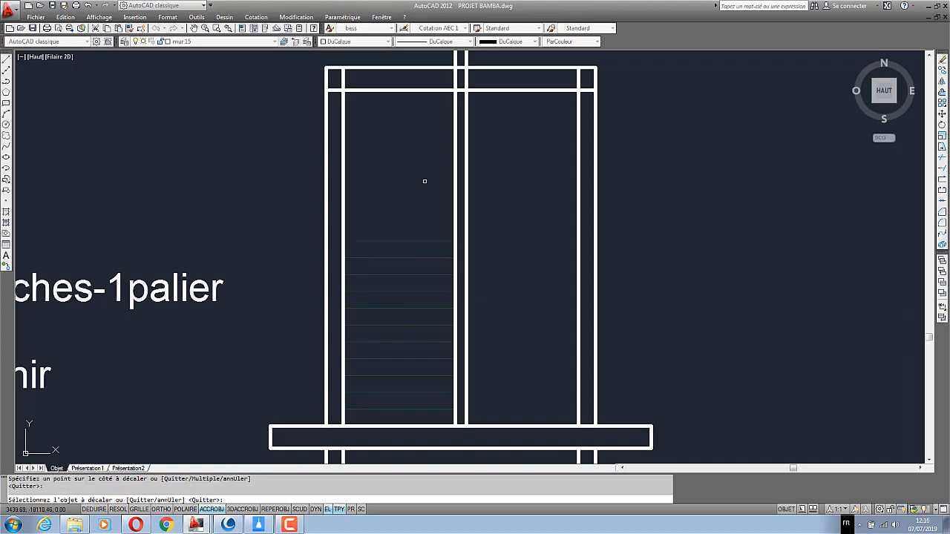
pyautogui.press('Return')
pyautogui.scroll(3, 424, 257)
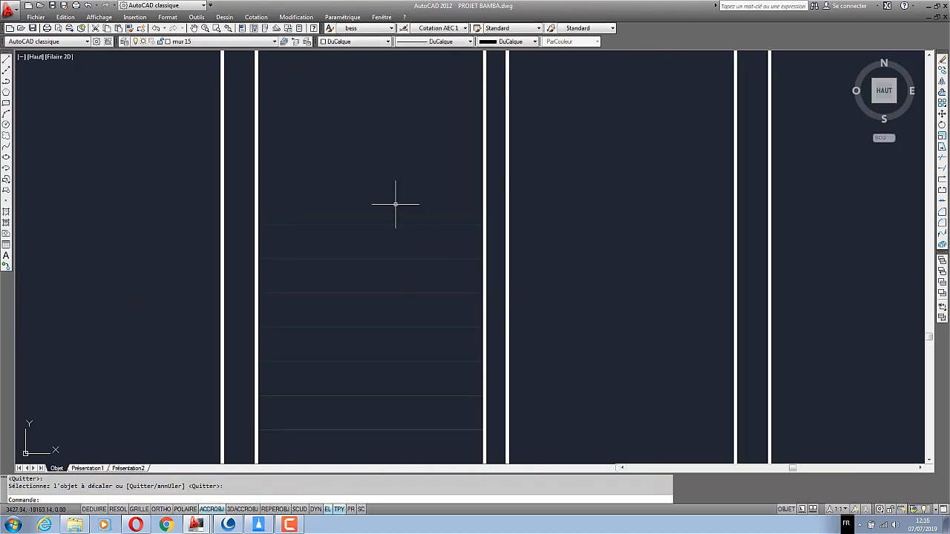
# Erase the two long vertical projection lines running from the plan's central wall down to the section
pyautogui.scroll(-2, 393, 204)
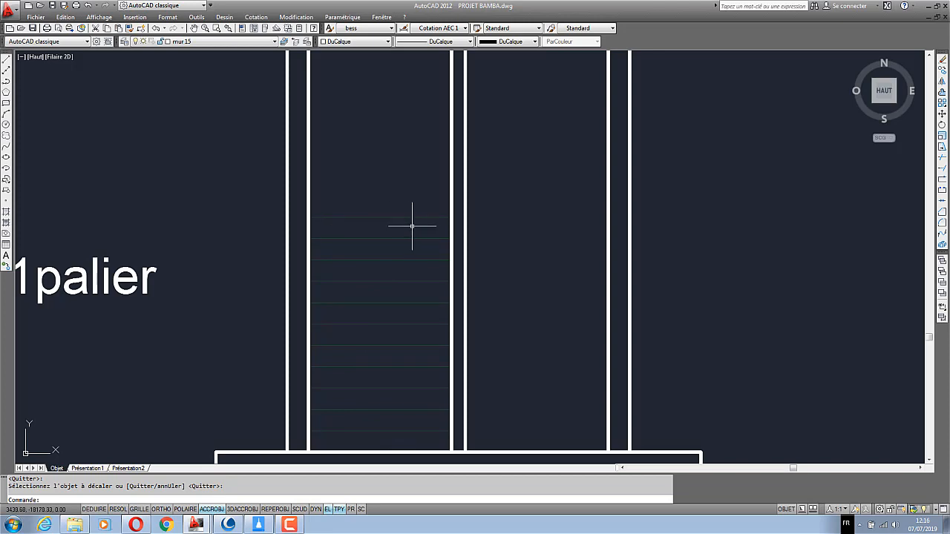
pyautogui.scroll(-8, 404, 380)
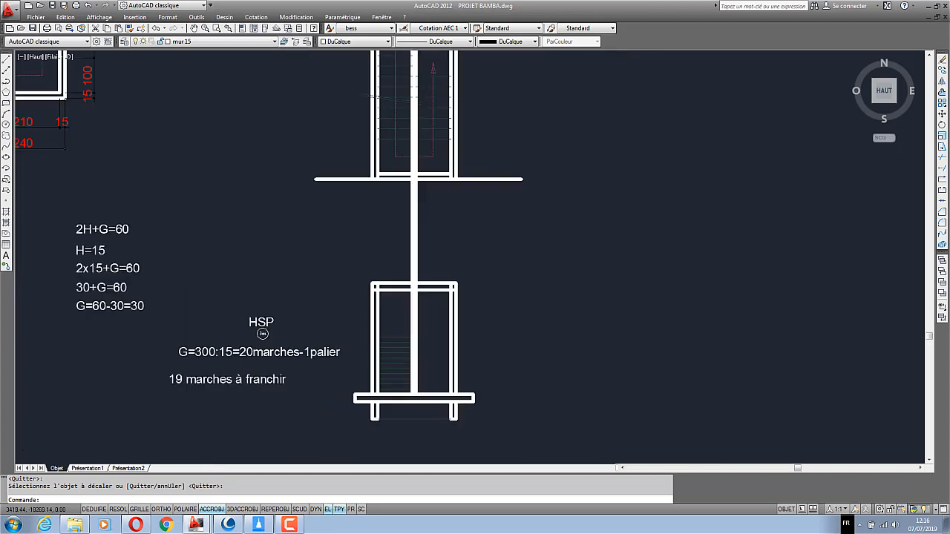
pyautogui.scroll(3, 411, 188)
pyautogui.scroll(2, 417, 261)
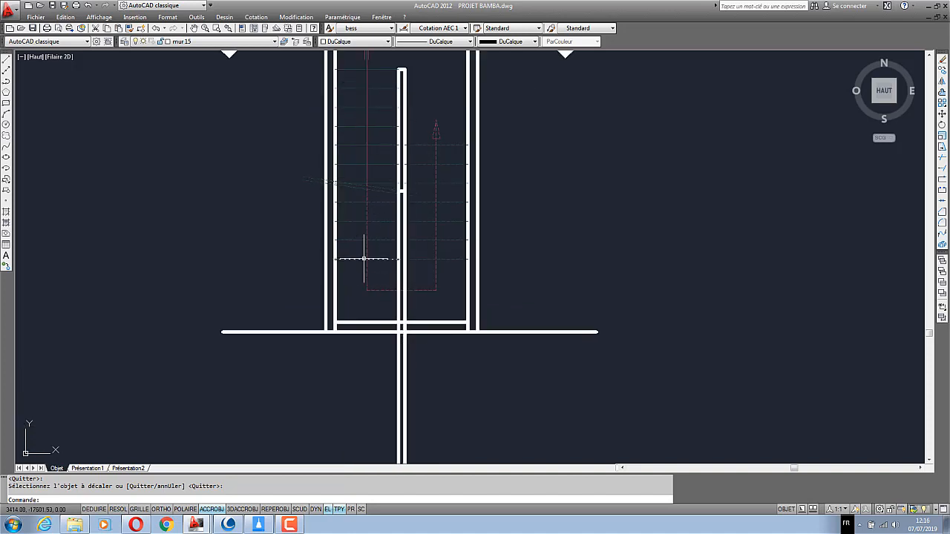
pyautogui.click(419, 357)
pyautogui.click(371, 358)
pyautogui.press('Delete')
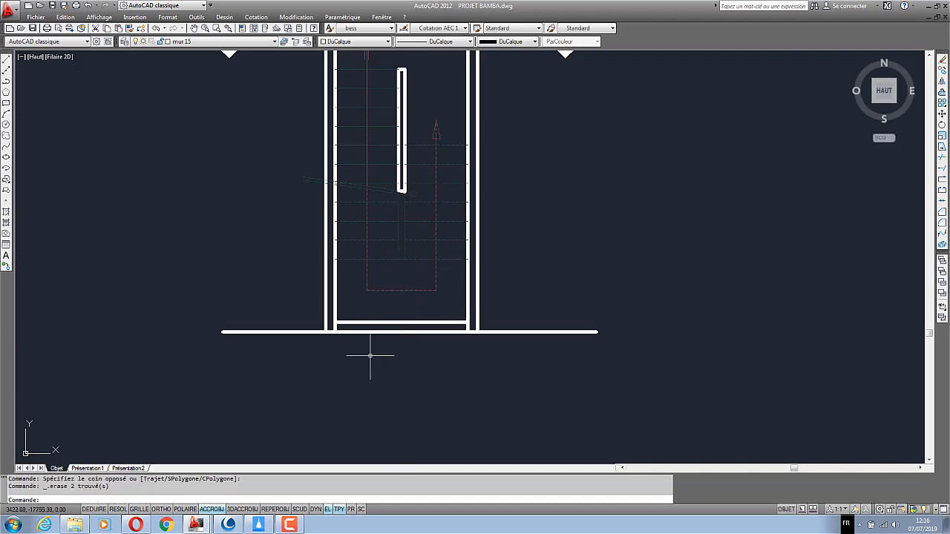
# Draw a rectangle over the plan's landing, from the last step line to the end wall, and colour it yellow (Jaune)
pyautogui.scroll(3, 379, 319)
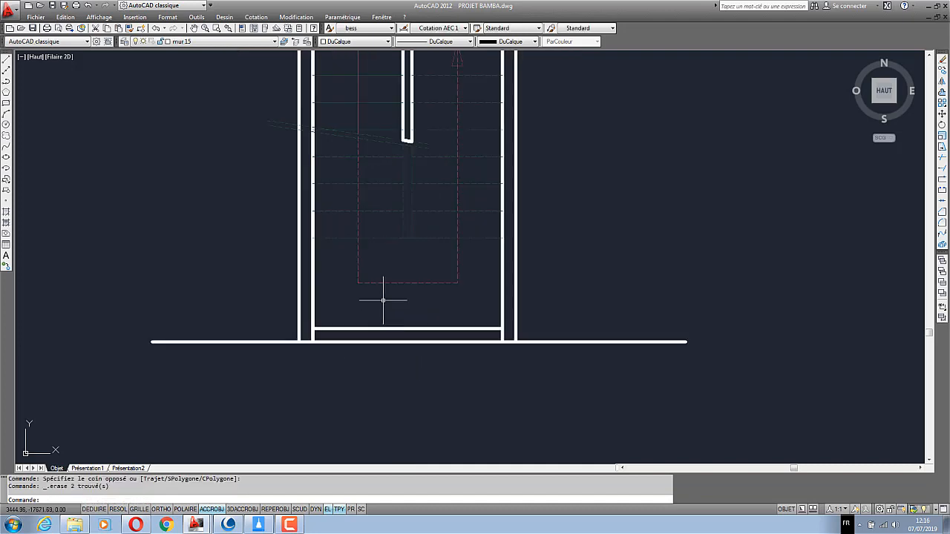
pyautogui.click(6, 103)
pyautogui.click(284, 214)
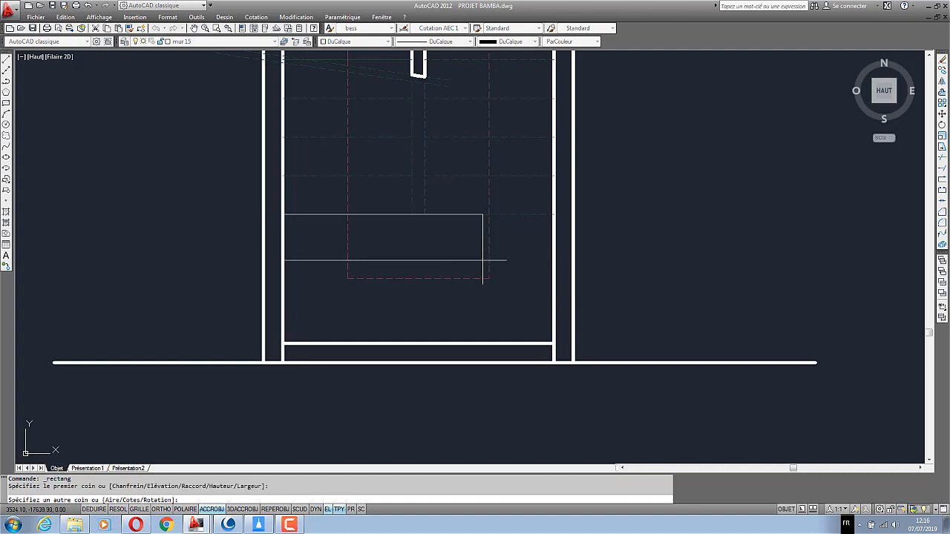
pyautogui.click(553, 342)
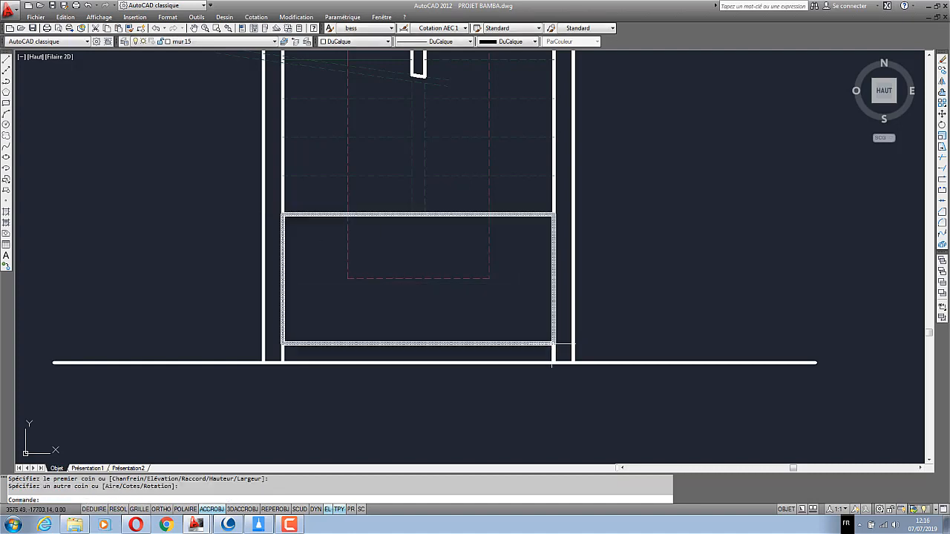
pyautogui.click(517, 215)
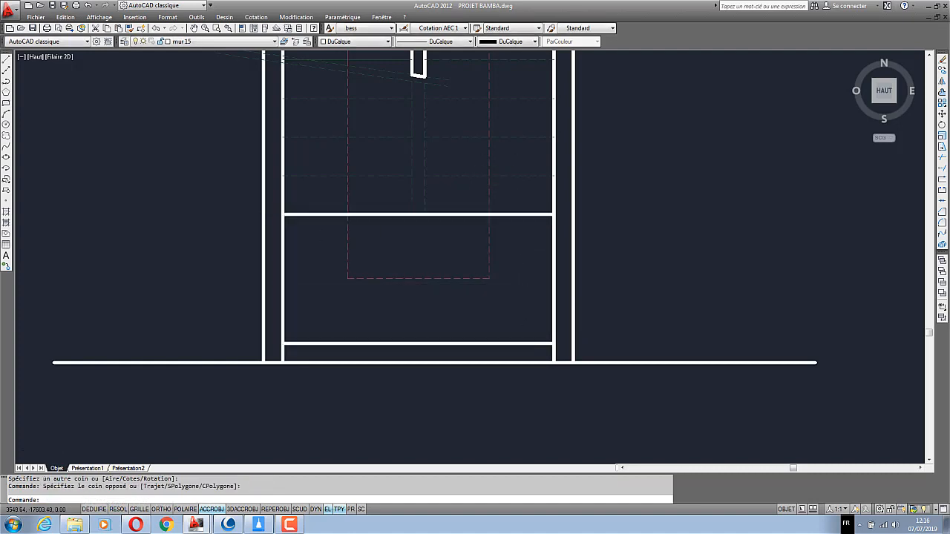
pyautogui.click(357, 41)
pyautogui.click(349, 79)
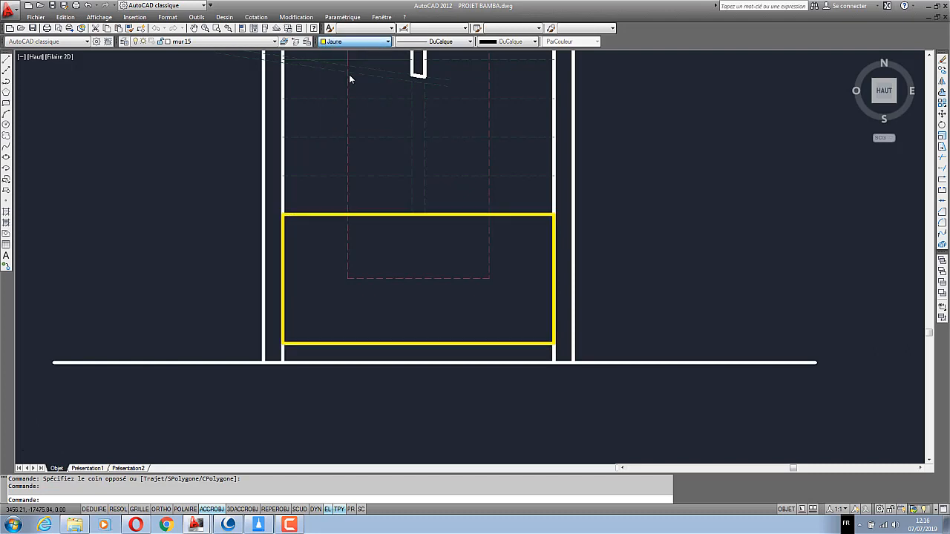
pyautogui.press('Escape')
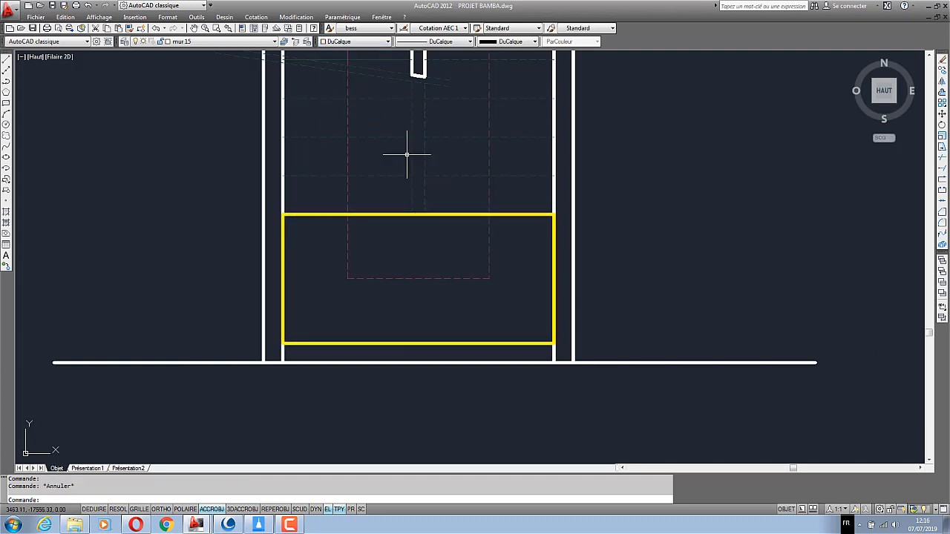
# Delete the yellow rectangle covering the landing in the plan
pyautogui.click(515, 214)
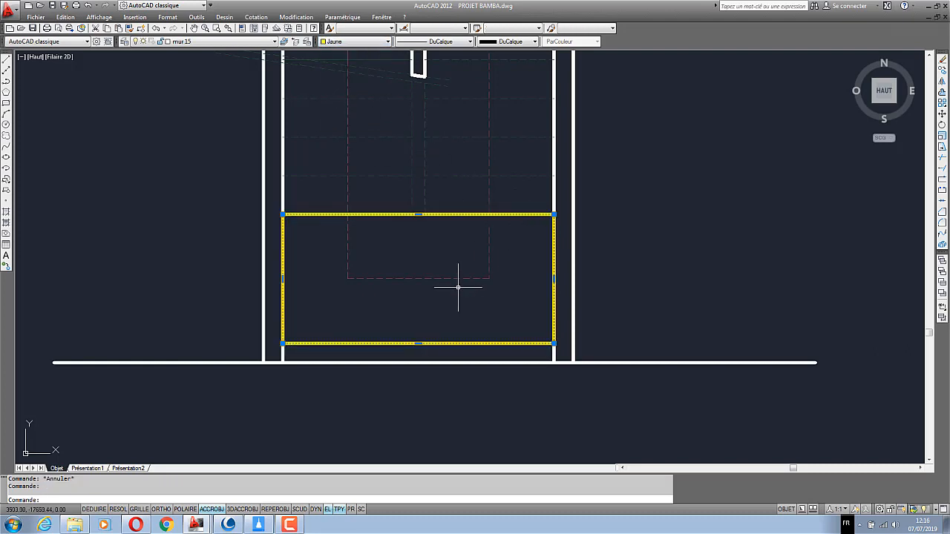
pyautogui.press('Delete')
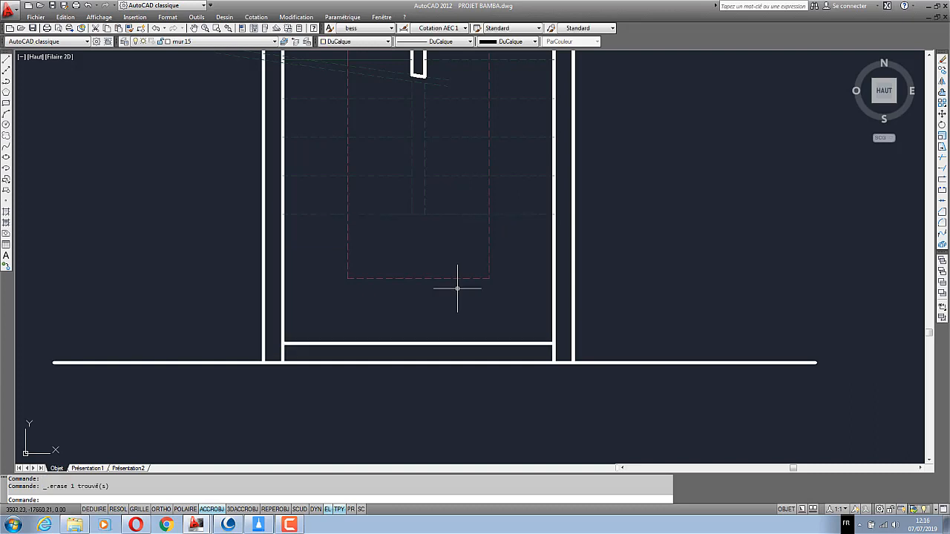
# Examine the landing and flights in the stair plan, along with the step-count notes and the section below
pyautogui.scroll(-4, 458, 288)
pyautogui.scroll(2, 346, 321)
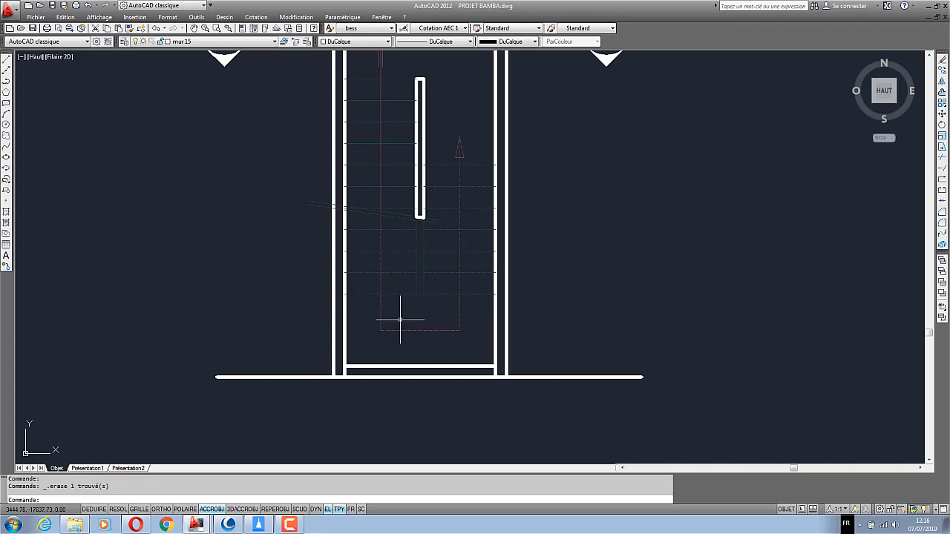
pyautogui.scroll(2, 476, 306)
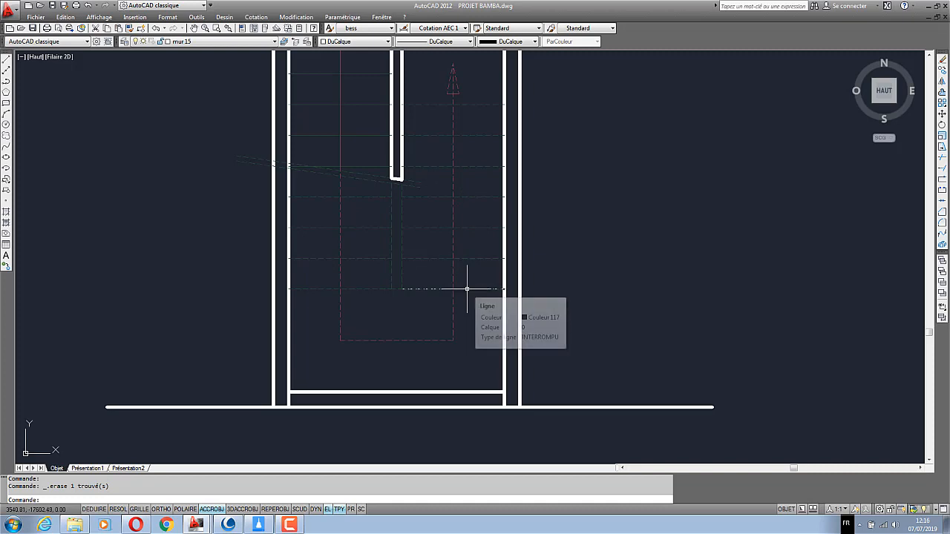
pyautogui.moveTo(467, 289)
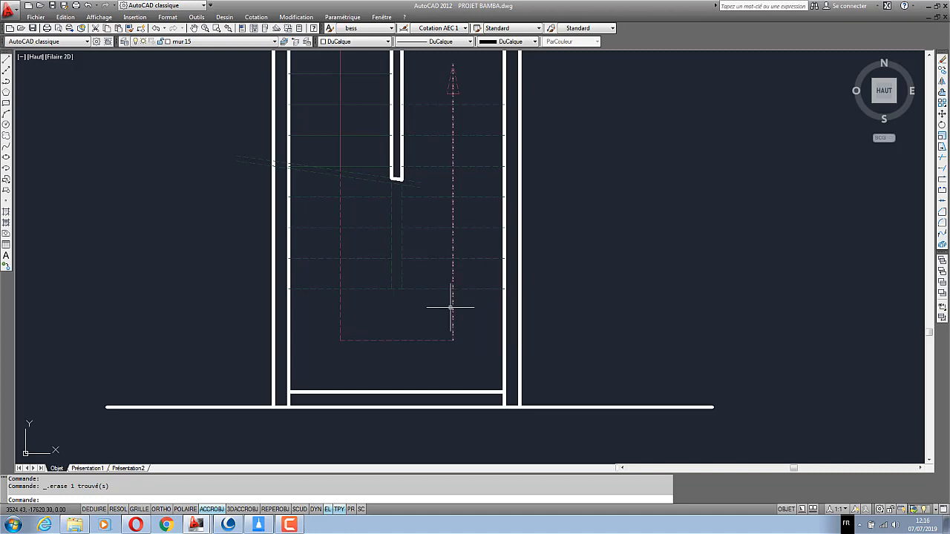
pyautogui.scroll(-1, 429, 330)
pyautogui.scroll(1, 439, 324)
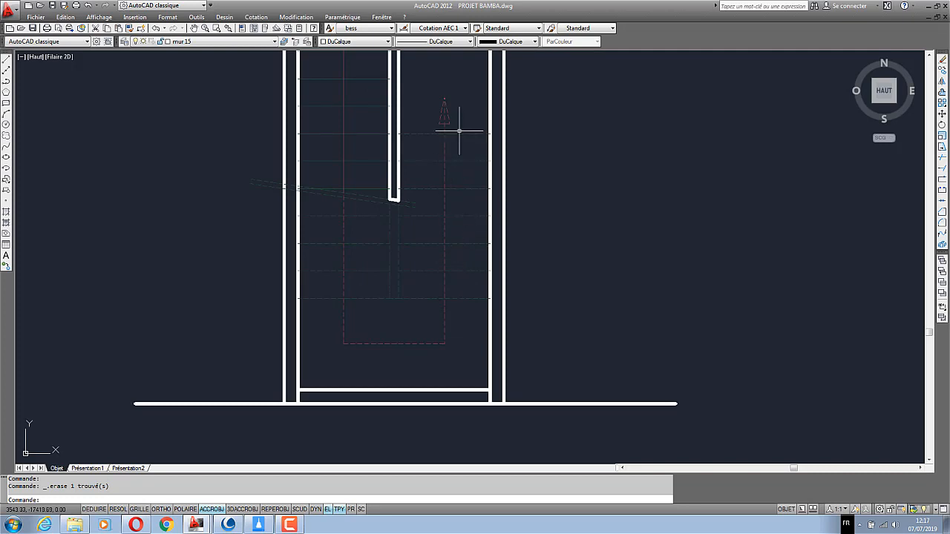
pyautogui.scroll(-3, 436, 297)
pyautogui.scroll(3, 428, 267)
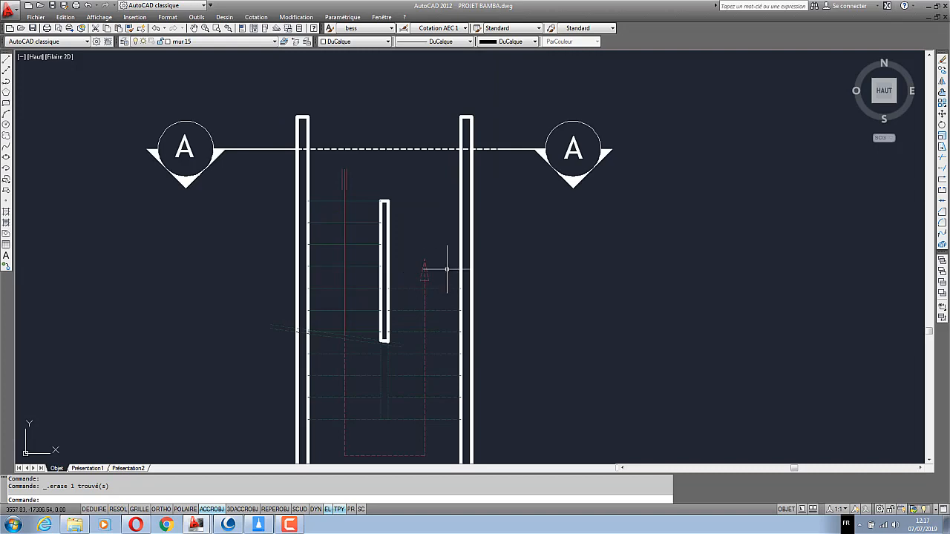
pyautogui.scroll(-2, 447, 269)
pyautogui.scroll(-4, 446, 269)
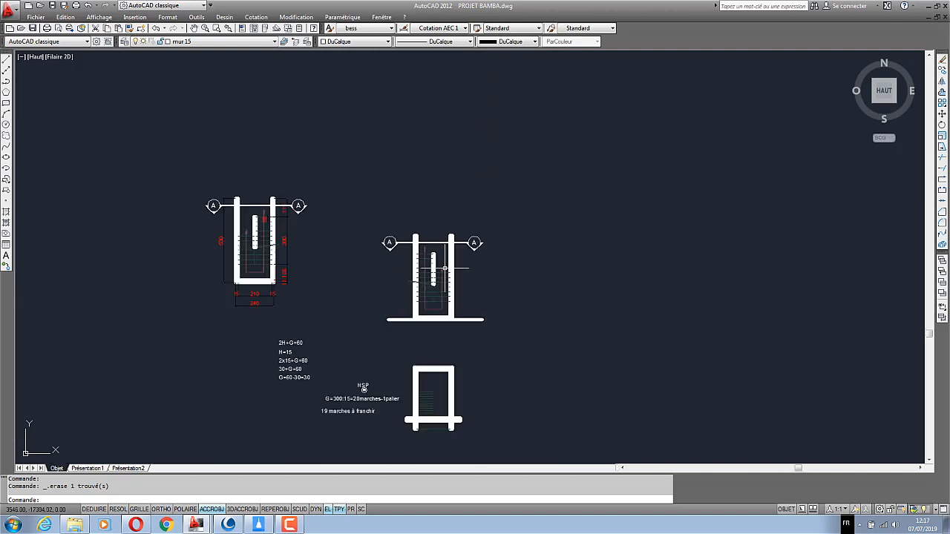
pyautogui.scroll(4, 373, 421)
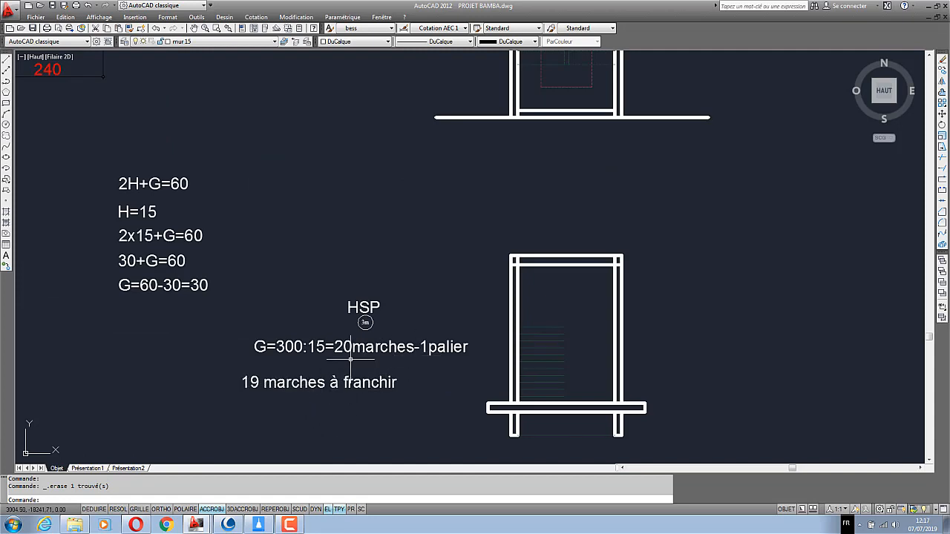
pyautogui.scroll(2, 342, 379)
pyautogui.scroll(-3, 341, 379)
pyautogui.scroll(2, 450, 380)
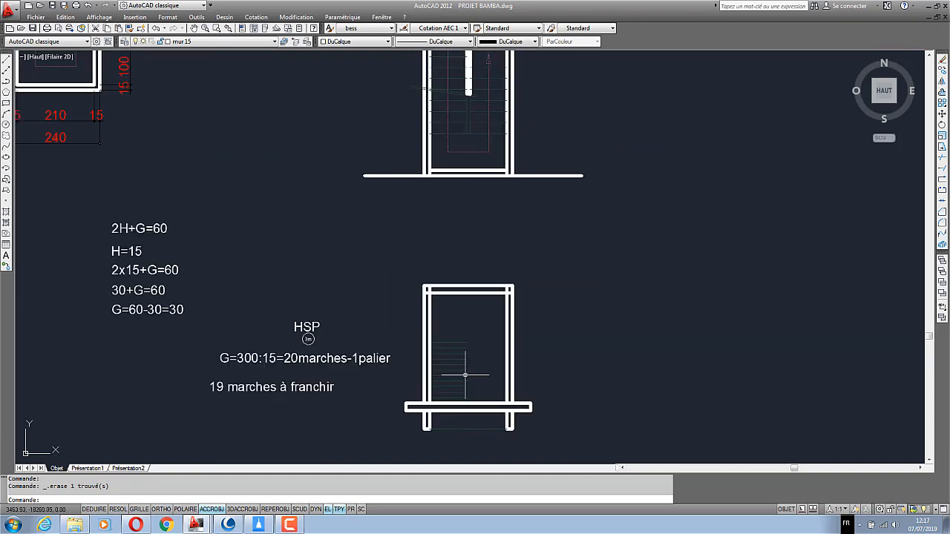
pyautogui.scroll(2, 449, 419)
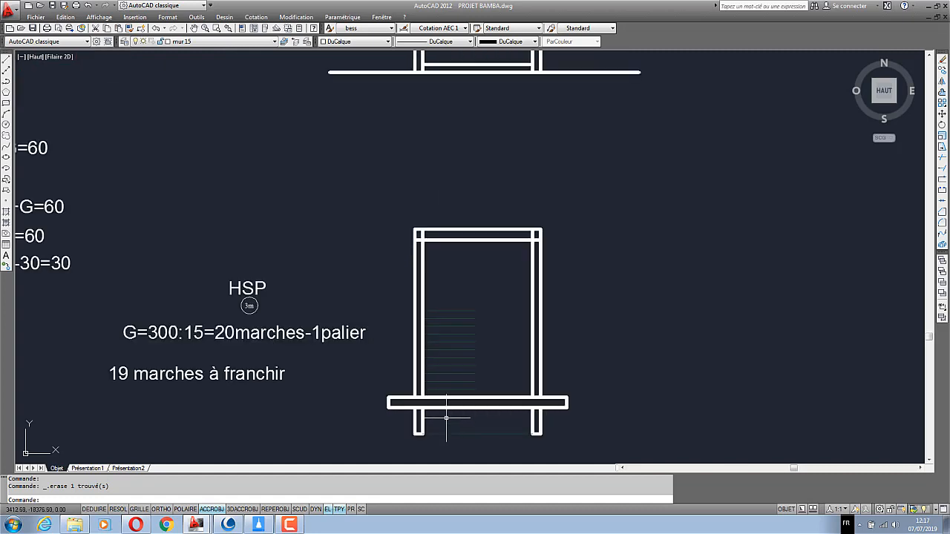
# Copy the plan's central wall outline into the section, standing it on the slab at the inner end of the step lines
pyautogui.scroll(-1, 467, 348)
pyautogui.scroll(2, 475, 186)
pyautogui.click(446, 87)
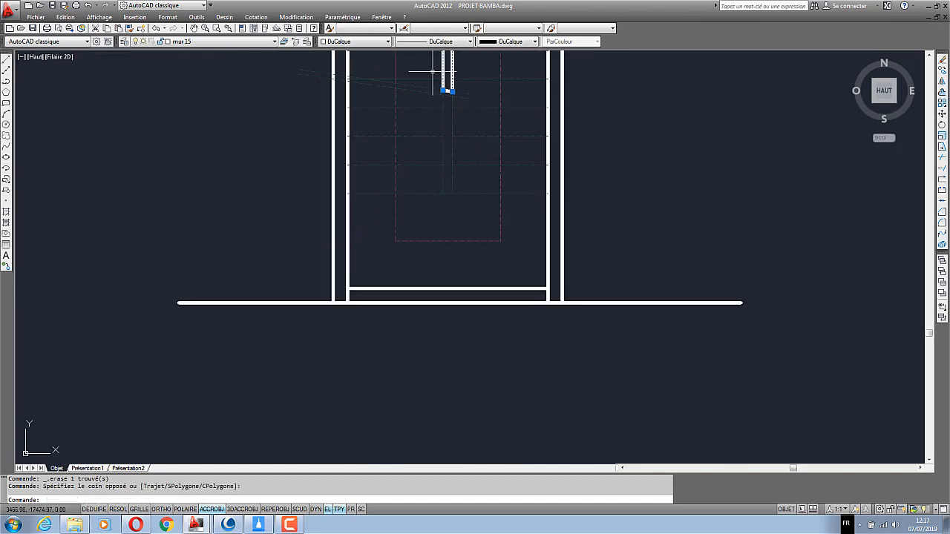
pyautogui.rightClick(427, 72)
pyautogui.click(464, 156)
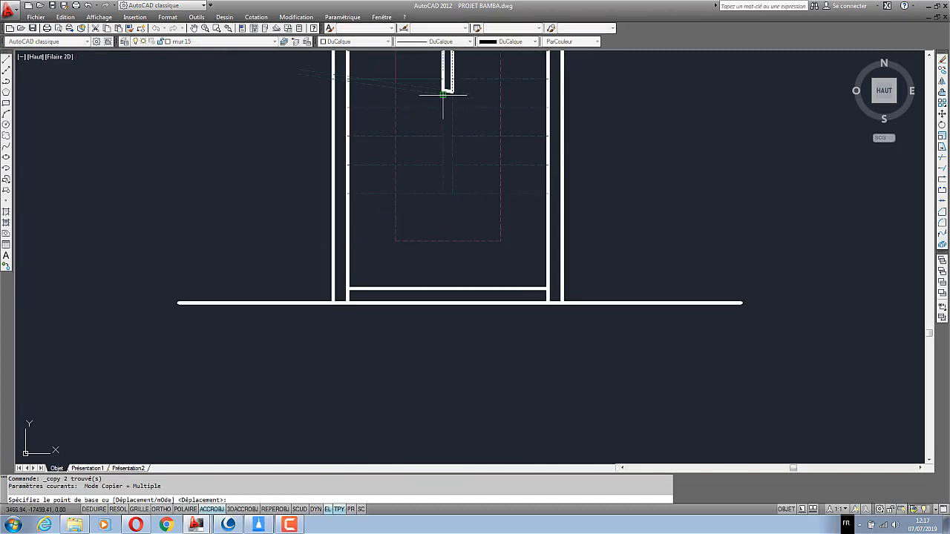
pyautogui.click(444, 90)
pyautogui.scroll(-2, 438, 297)
pyautogui.scroll(3, 438, 386)
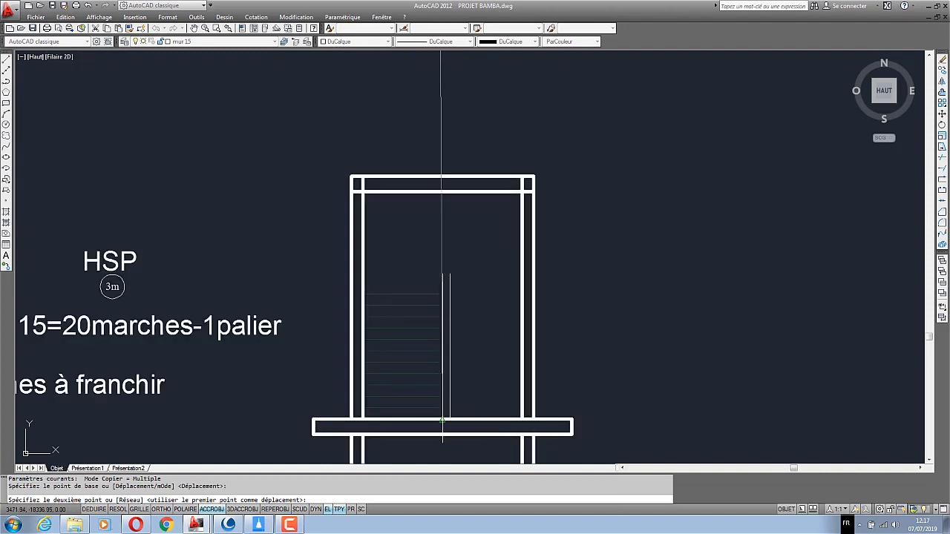
pyautogui.click(438, 409)
pyautogui.press('Return')
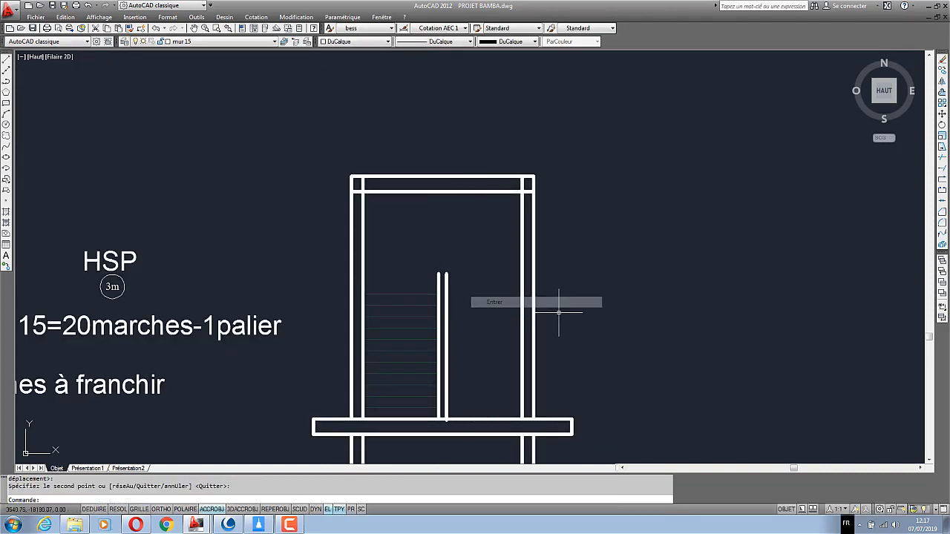
# Extend the section's two uppermost step lines across the central wall to the inner face of the opposite side wall
pyautogui.scroll(-3, 483, 389)
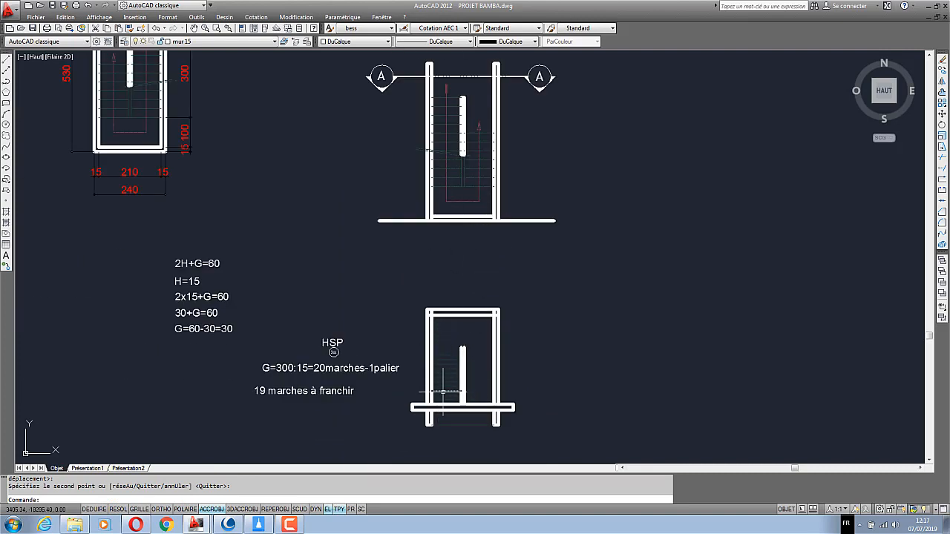
pyautogui.scroll(1, 315, 392)
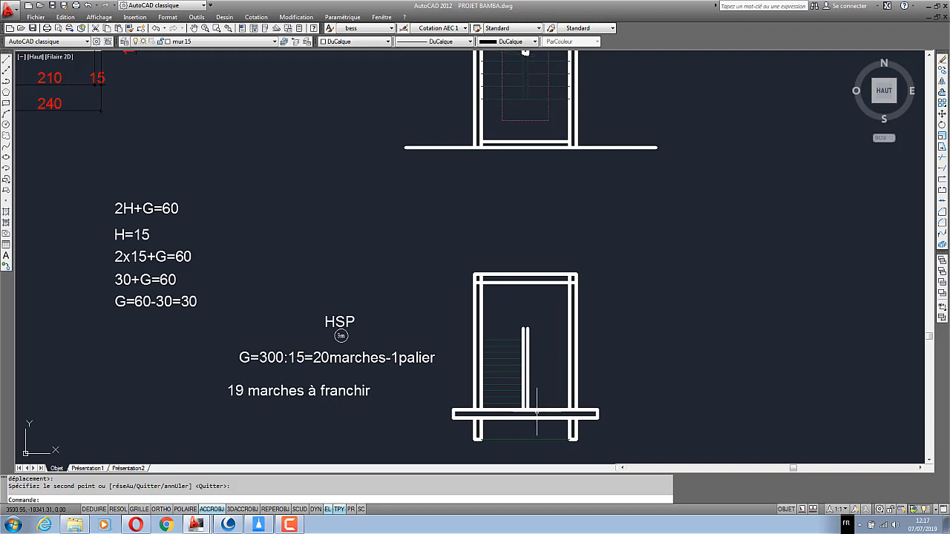
pyautogui.scroll(4, 536, 388)
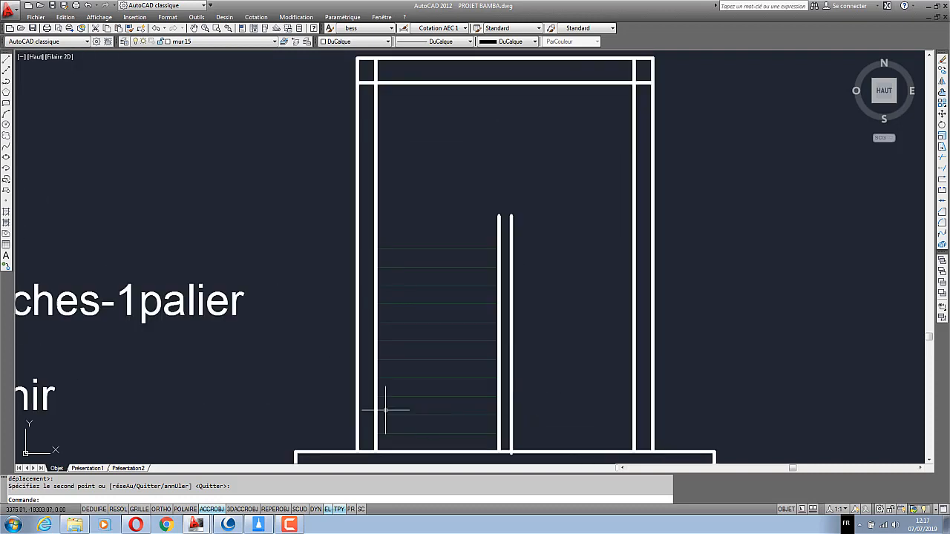
pyautogui.scroll(-4, 382, 409)
pyautogui.scroll(4, 390, 336)
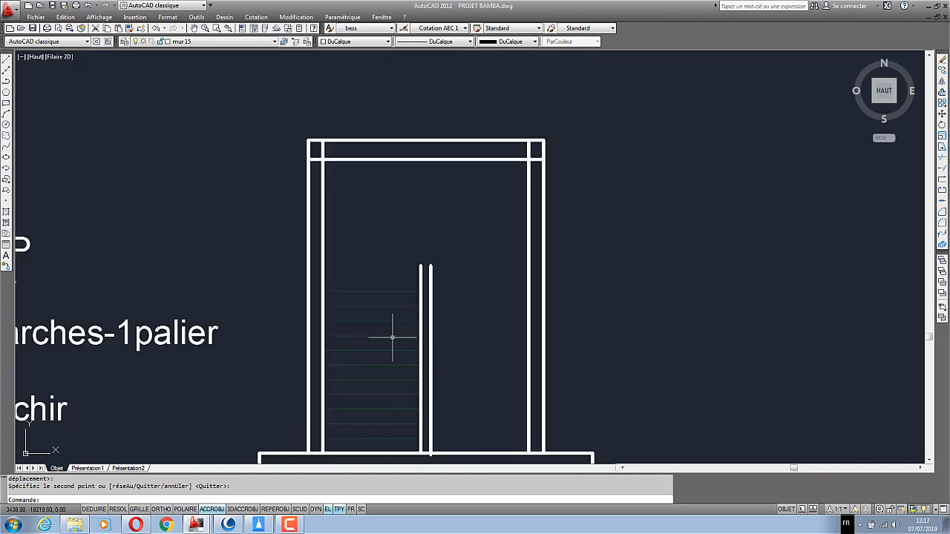
pyautogui.click(944, 170)
pyautogui.press('Return')
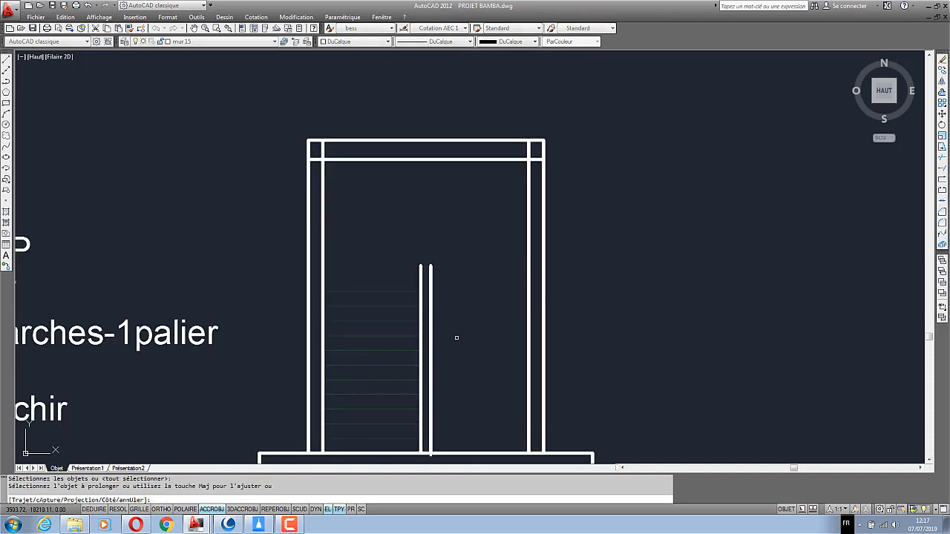
pyautogui.scroll(2, 441, 298)
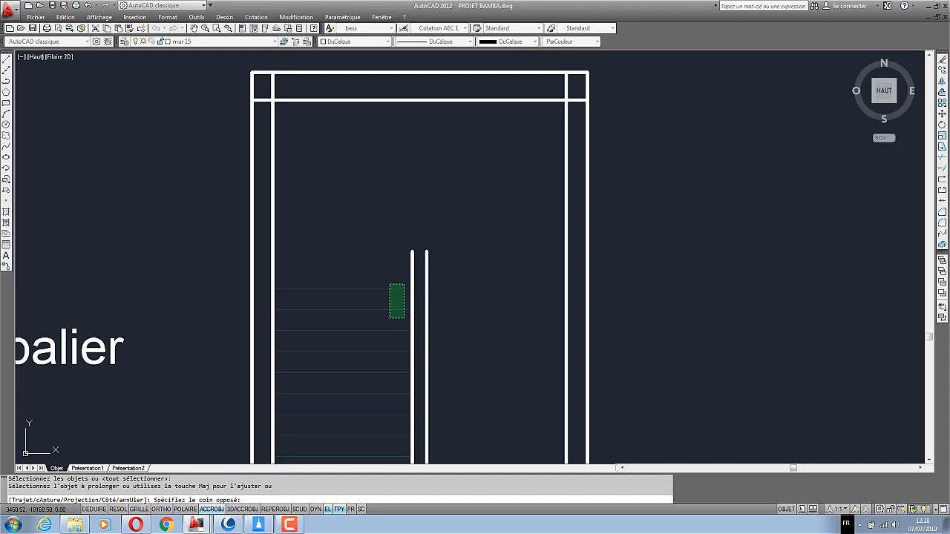
pyautogui.click(387, 279)
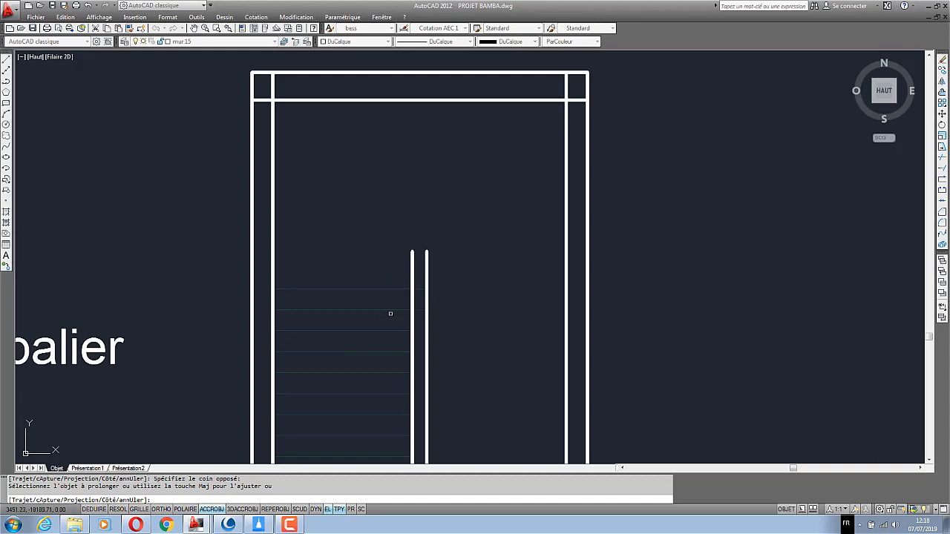
pyautogui.rightClick(389, 225)
pyautogui.click(405, 231)
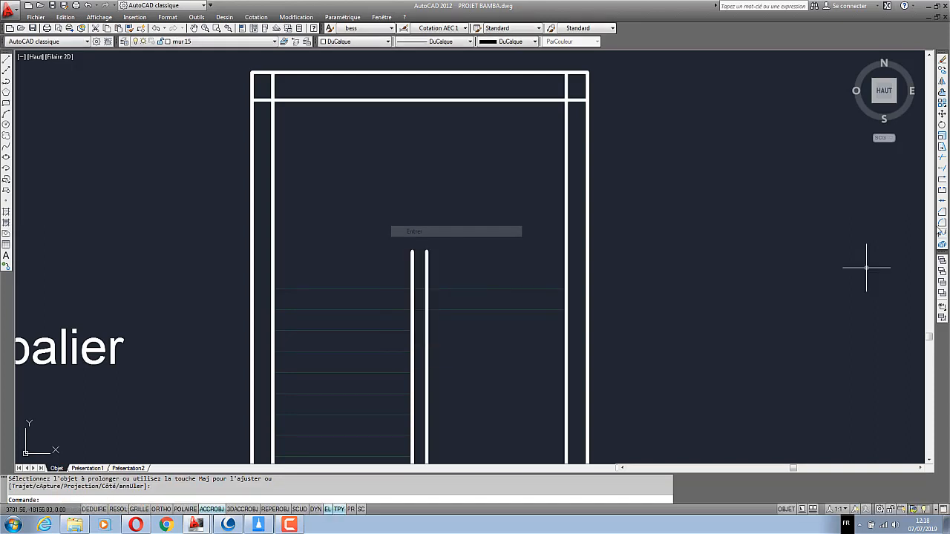
# Trim the two extended step lines between the two faces of the section's central wall
pyautogui.click(942, 159)
pyautogui.rightClick(568, 270)
pyautogui.scroll(3, 417, 312)
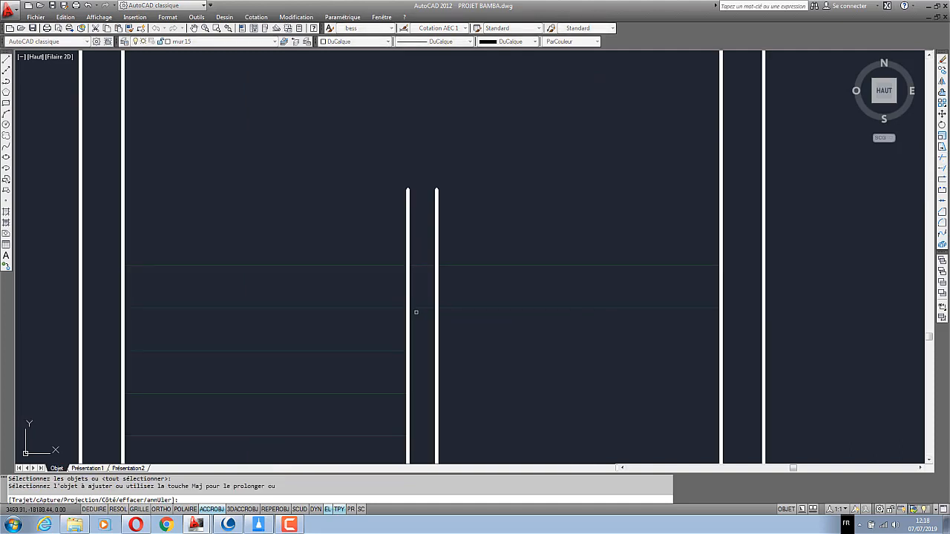
pyautogui.click(422, 261)
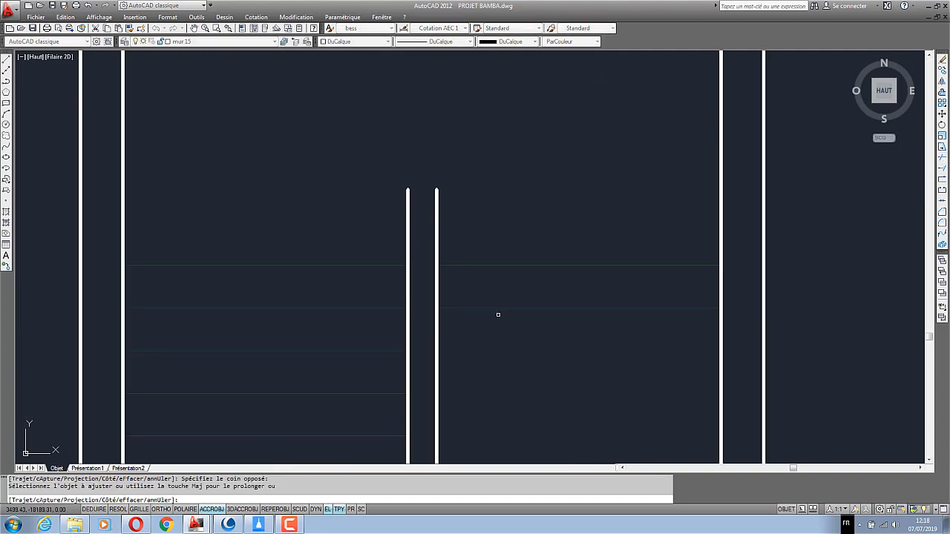
pyautogui.rightClick(464, 276)
pyautogui.click(475, 283)
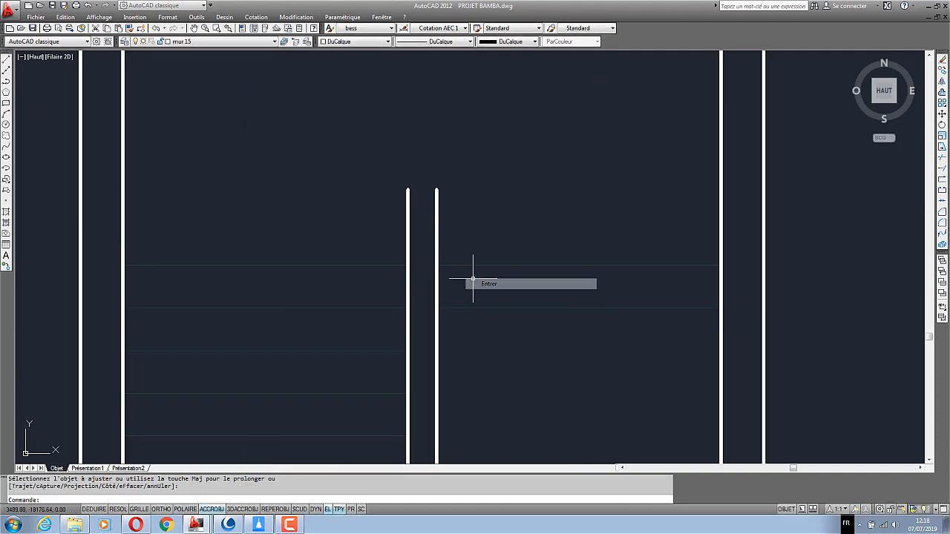
pyautogui.scroll(-2, 403, 325)
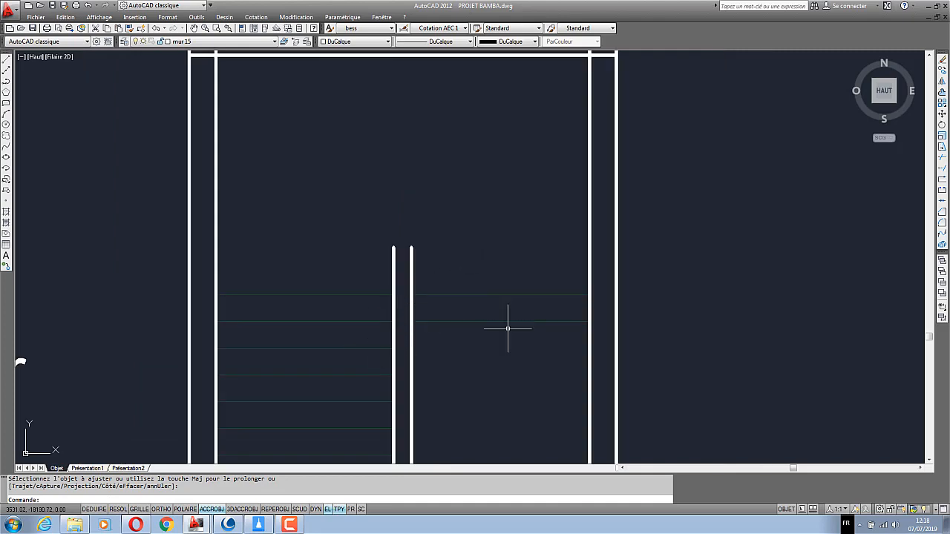
# Offset the uppermost dashed step line in the plan's arrow-side flight by 30 four times, up to the central wall's end
pyautogui.scroll(-5, 463, 430)
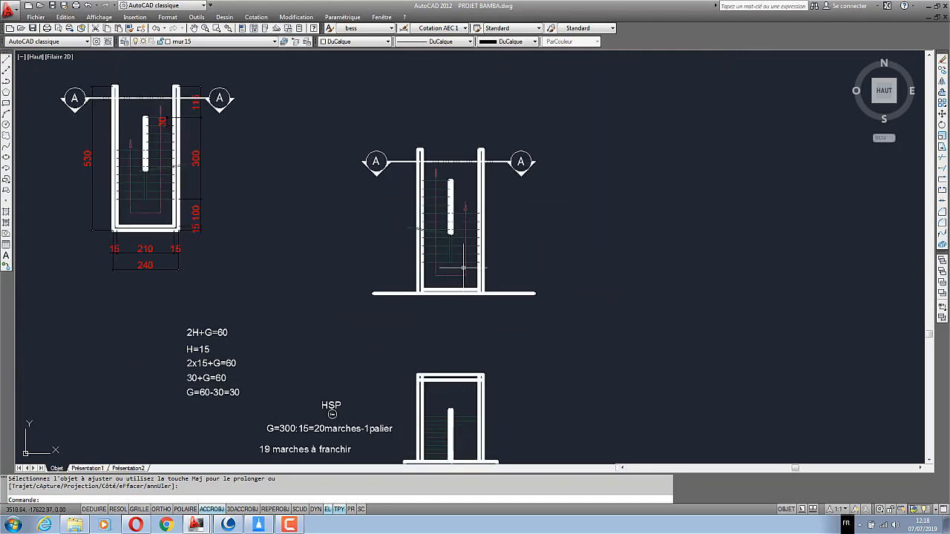
pyautogui.scroll(4, 462, 263)
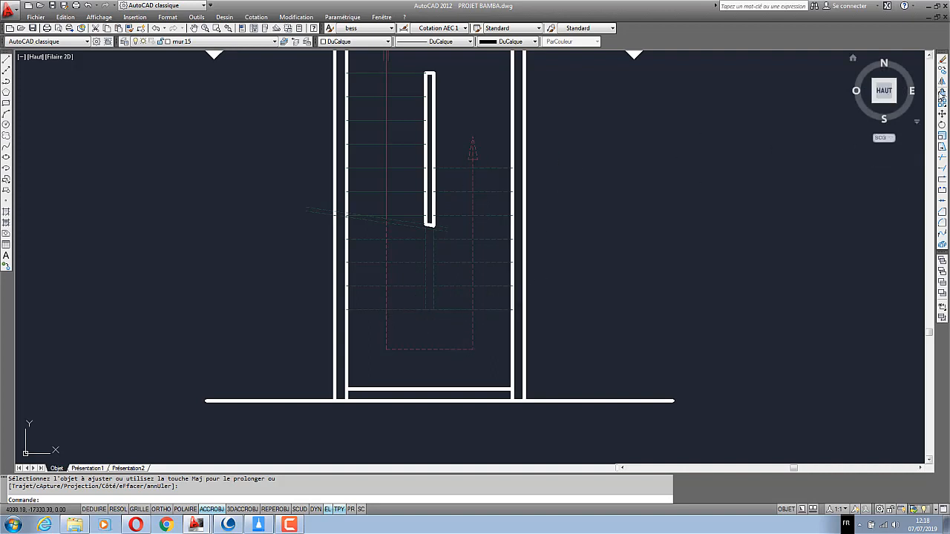
pyautogui.click(942, 92)
pyautogui.scroll(-2, 577, 293)
pyautogui.scroll(2, 490, 176)
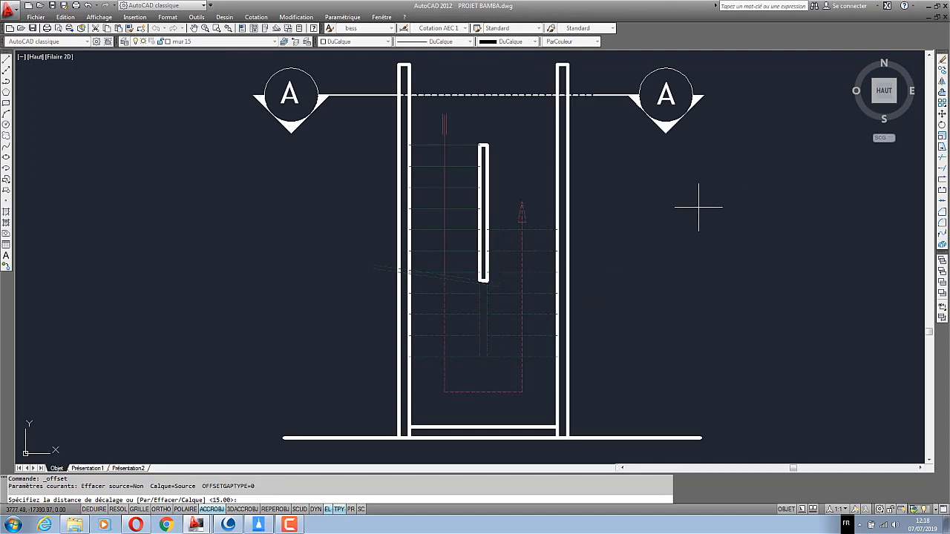
pyautogui.write('0')
pyautogui.press('Return')
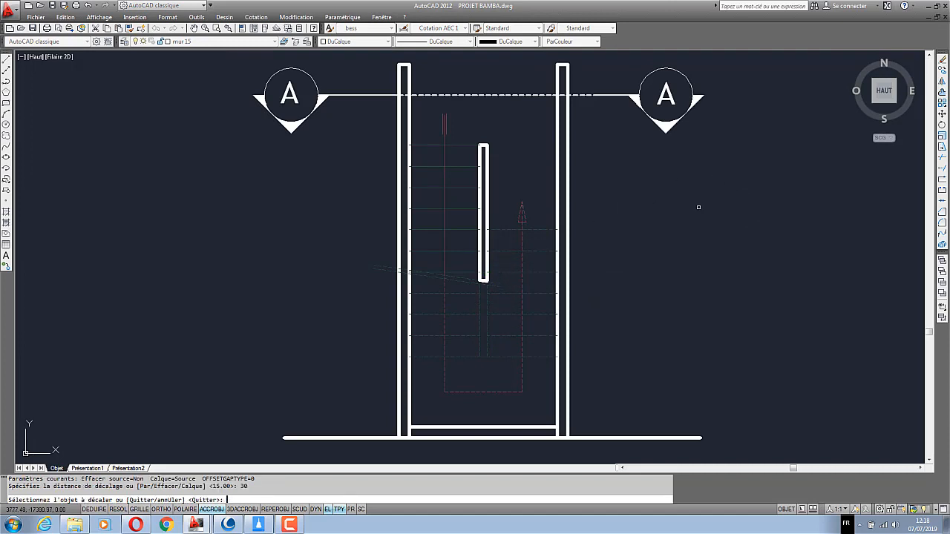
pyautogui.click(538, 227)
pyautogui.click(533, 215)
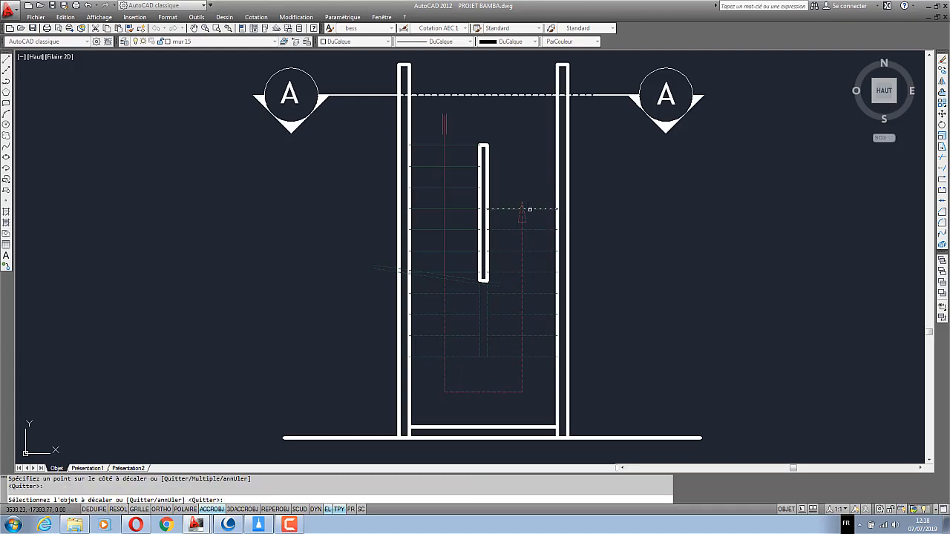
pyautogui.click(530, 209)
pyautogui.click(533, 180)
pyautogui.click(533, 188)
pyautogui.click(533, 168)
pyautogui.rightClick(524, 133)
pyautogui.click(543, 139)
# Move the plan's arrowhead straight up with Ortho on, placing it between the new step lines and section line A-A
pyautogui.scroll(2, 521, 221)
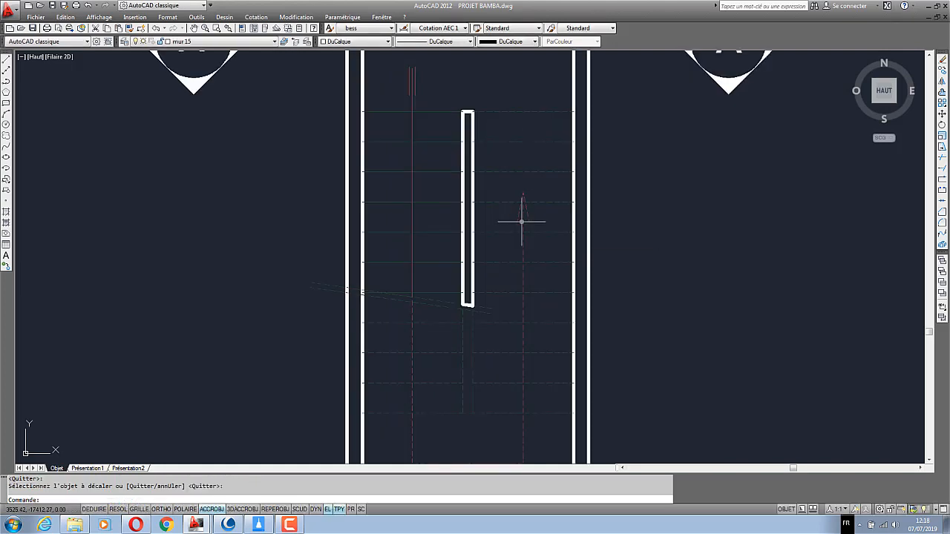
pyautogui.scroll(1, 522, 221)
pyautogui.click(542, 231)
pyautogui.click(527, 221)
pyautogui.scroll(3, 526, 223)
pyautogui.click(511, 228)
pyautogui.click(488, 209)
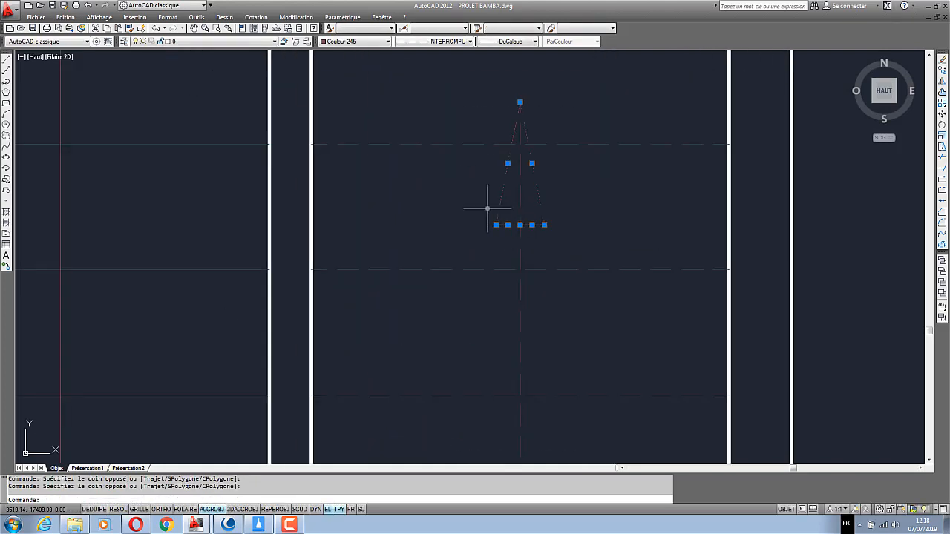
pyautogui.rightClick(486, 201)
pyautogui.click(504, 269)
pyautogui.scroll(-3, 512, 311)
pyautogui.click(537, 290)
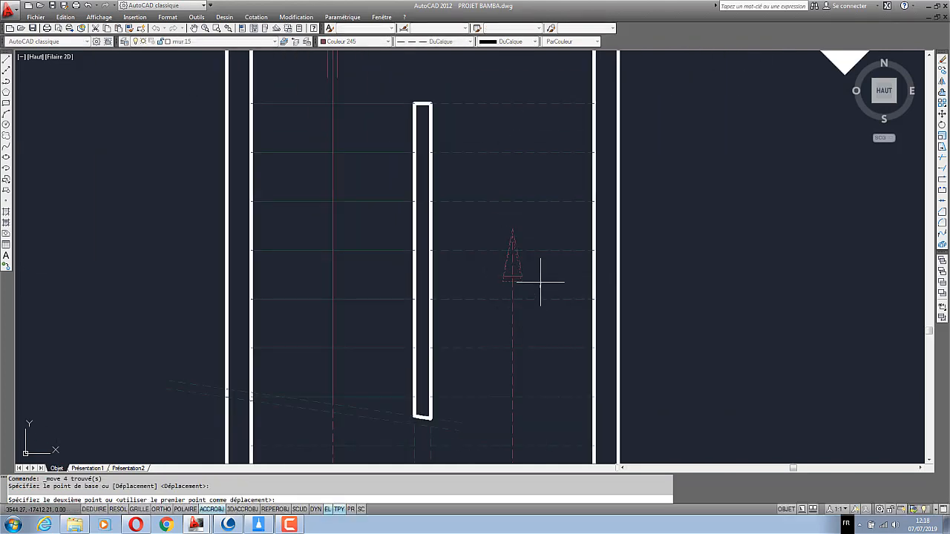
pyautogui.scroll(-2, 540, 282)
pyautogui.click(161, 510)
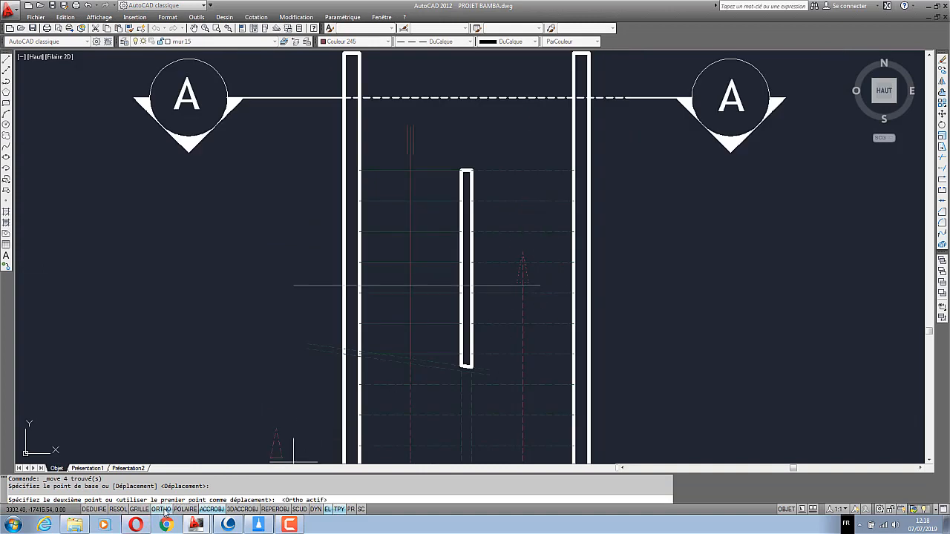
pyautogui.click(530, 149)
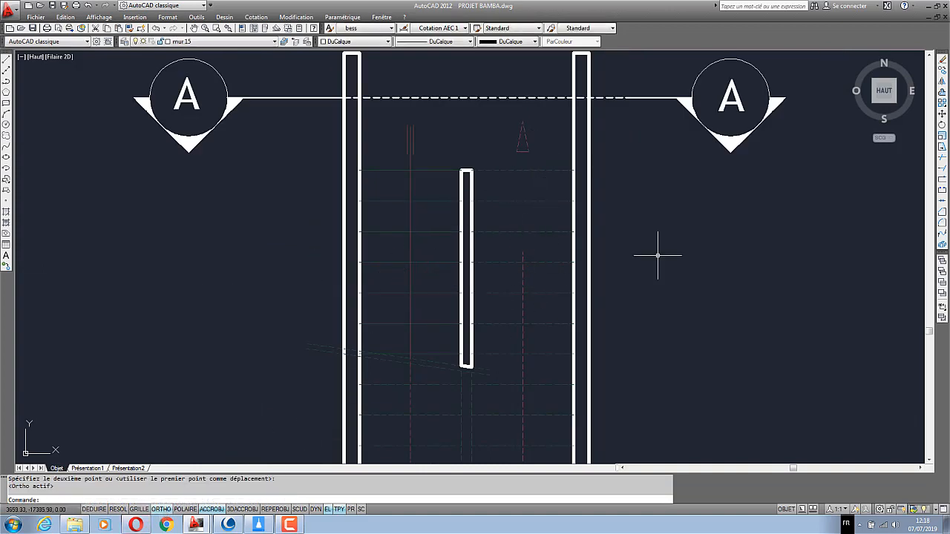
# Extend the plan's dashed walking line up to the tip of the relocated arrowhead
pyautogui.click(943, 170)
pyautogui.press('Return')
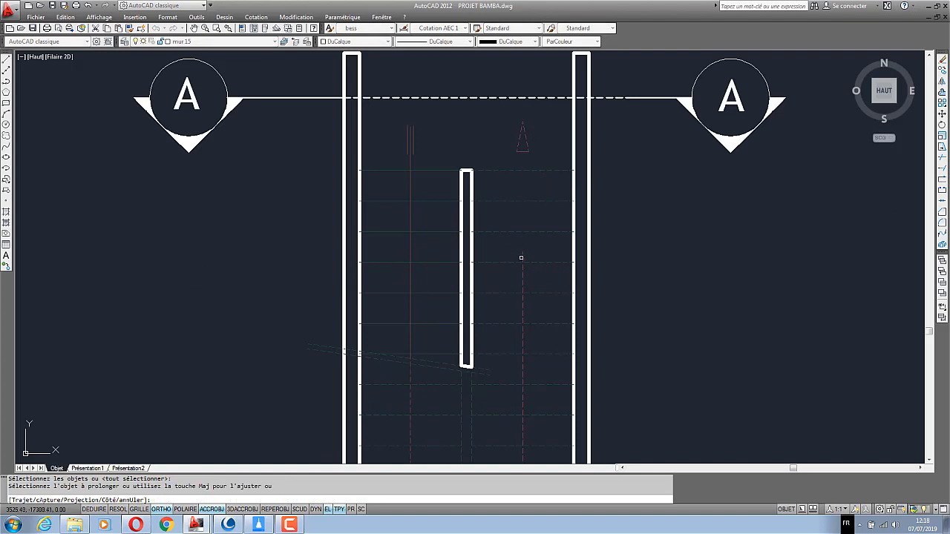
pyautogui.click(522, 256)
pyautogui.click(527, 242)
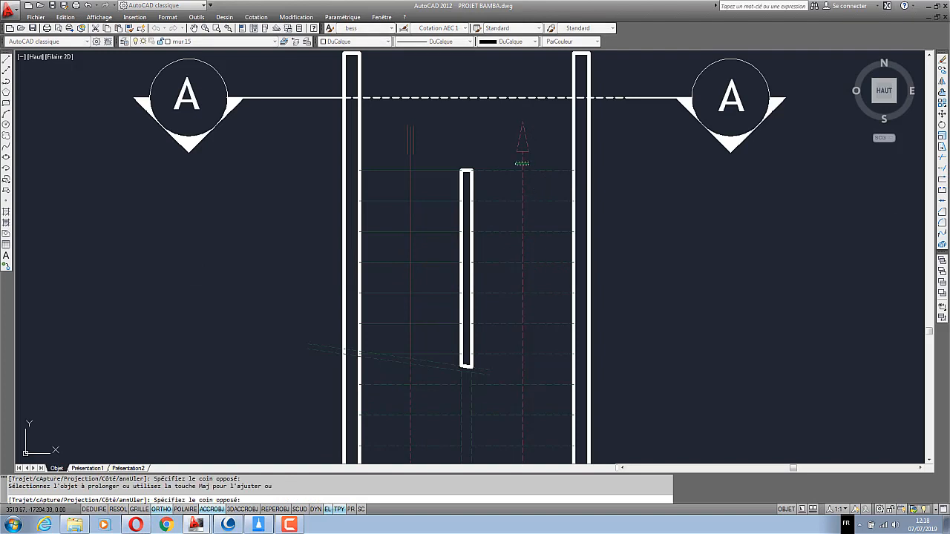
pyautogui.press('Return')
pyautogui.scroll(5, 517, 127)
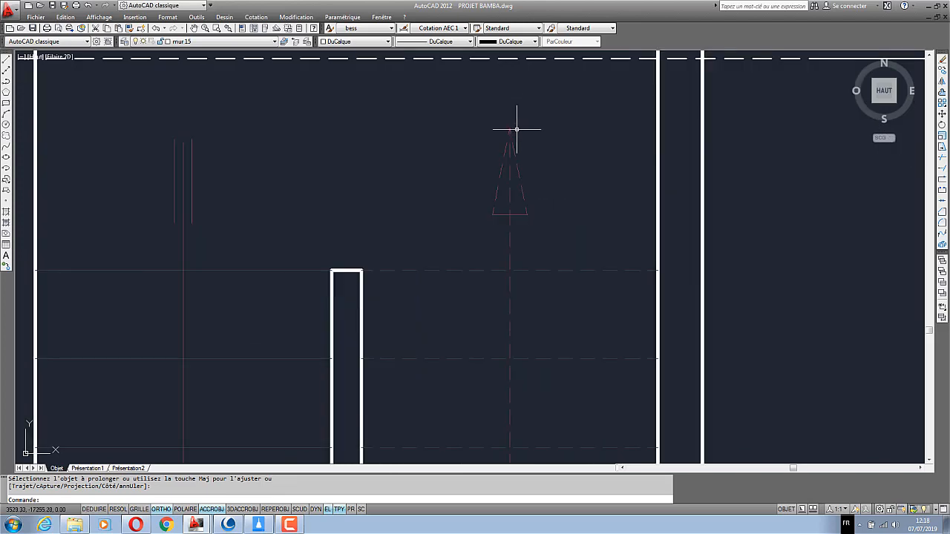
# Delete the uppermost dashed step line in the plan's arrow-side flight, level with the central wall's end
pyautogui.scroll(-4, 512, 142)
pyautogui.scroll(1, 509, 151)
pyautogui.scroll(-2, 504, 151)
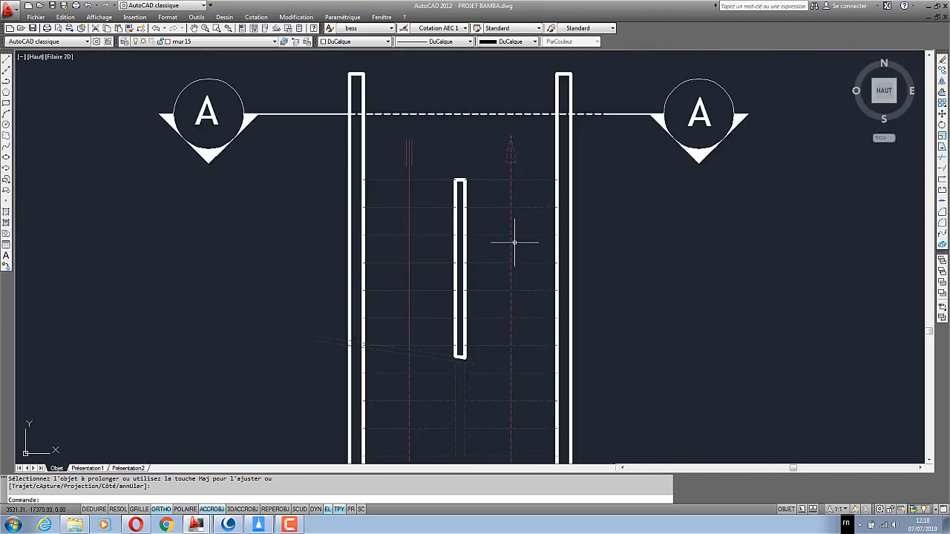
pyautogui.scroll(-2, 446, 228)
pyautogui.scroll(2, 487, 290)
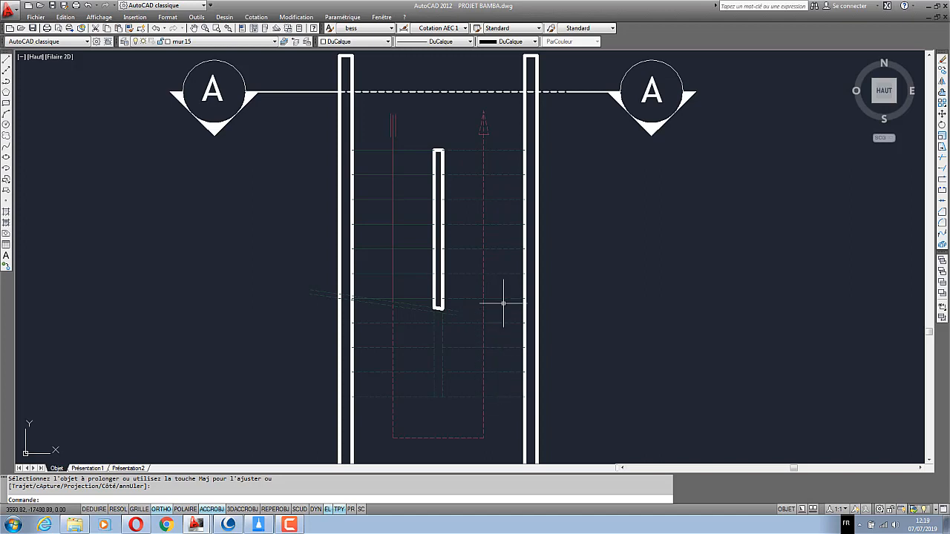
pyautogui.click(496, 177)
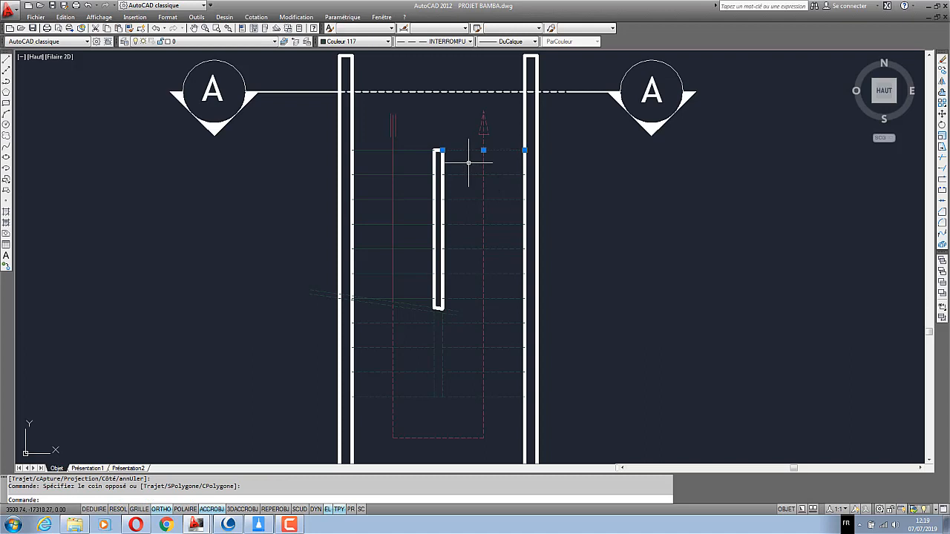
pyautogui.press('Delete')
# Delete the lower of the two extended step lines between the section's central wall and the opposite side wall
pyautogui.scroll(-2, 442, 178)
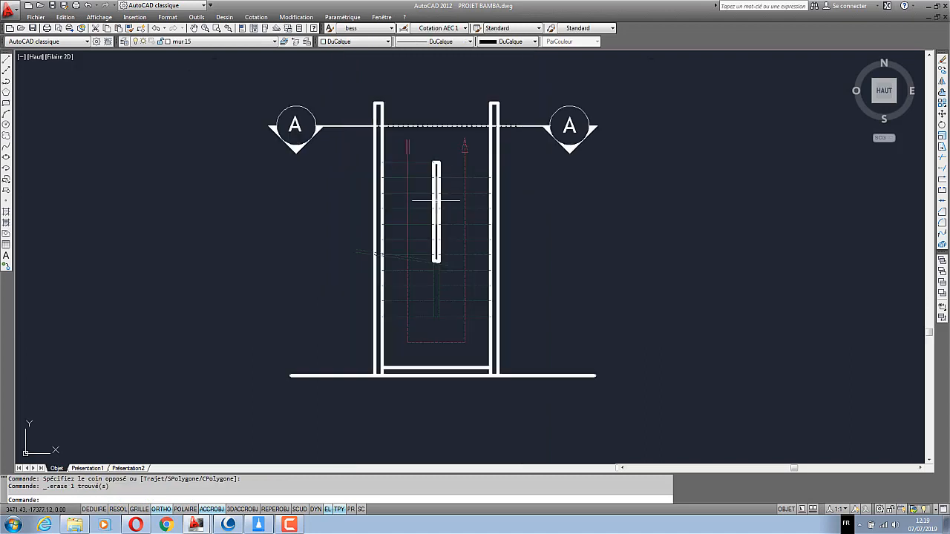
pyautogui.scroll(3, 420, 308)
pyautogui.scroll(-2, 387, 347)
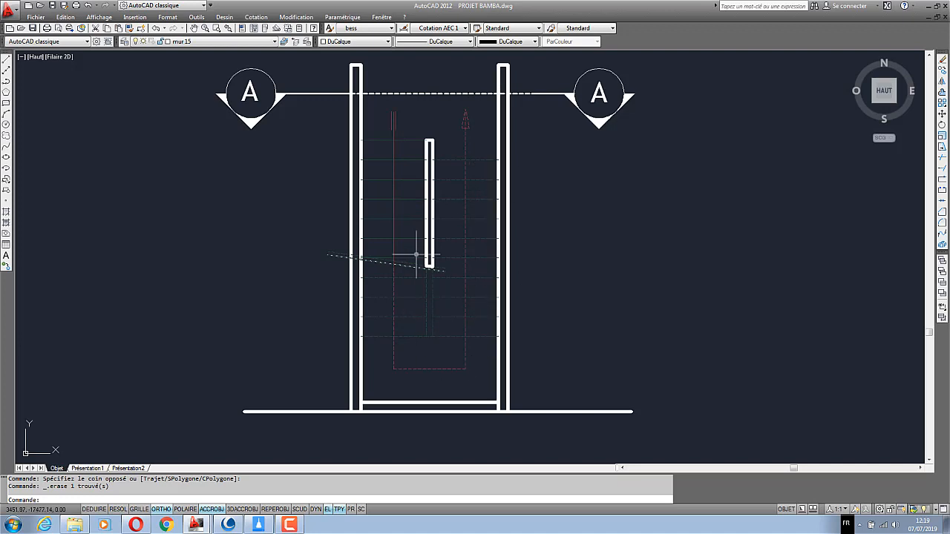
pyautogui.scroll(-5, 408, 255)
pyautogui.scroll(3, 412, 334)
pyautogui.scroll(3, 456, 368)
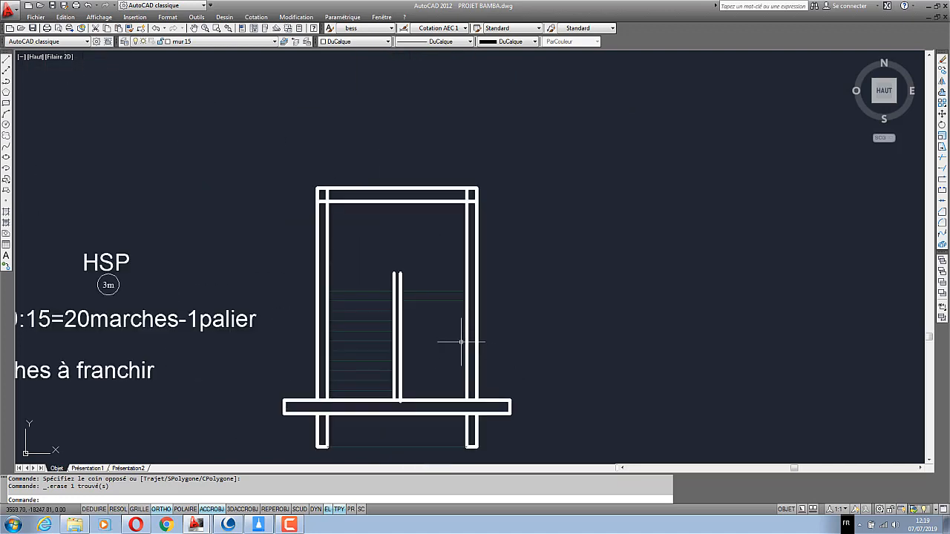
pyautogui.click(454, 334)
pyautogui.click(401, 279)
pyautogui.scroll(3, 396, 323)
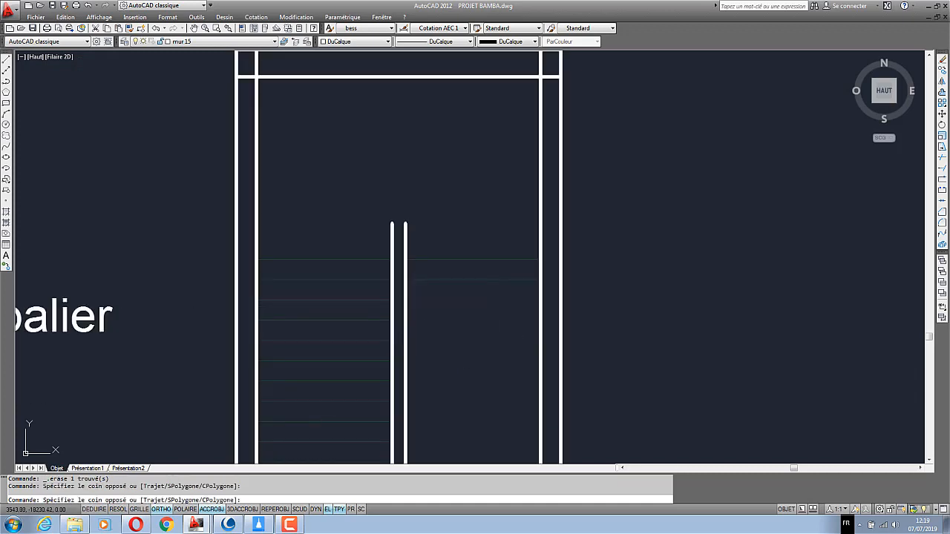
pyautogui.click(496, 338)
pyautogui.click(464, 279)
pyautogui.press('Delete')
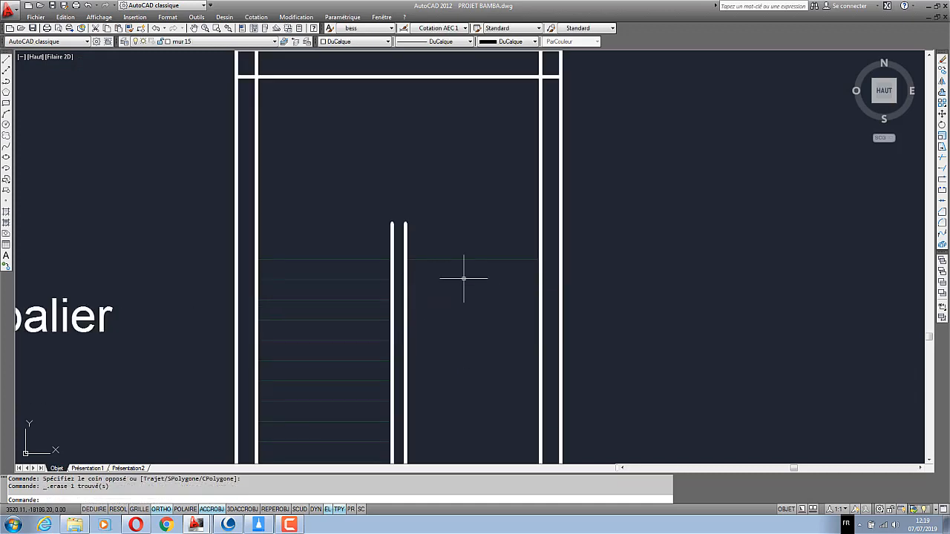
# Offset the section's single step line between the central wall and opposite side wall upward at 15 spacing, making eight copies below the upper slab
pyautogui.scroll(-1, 425, 307)
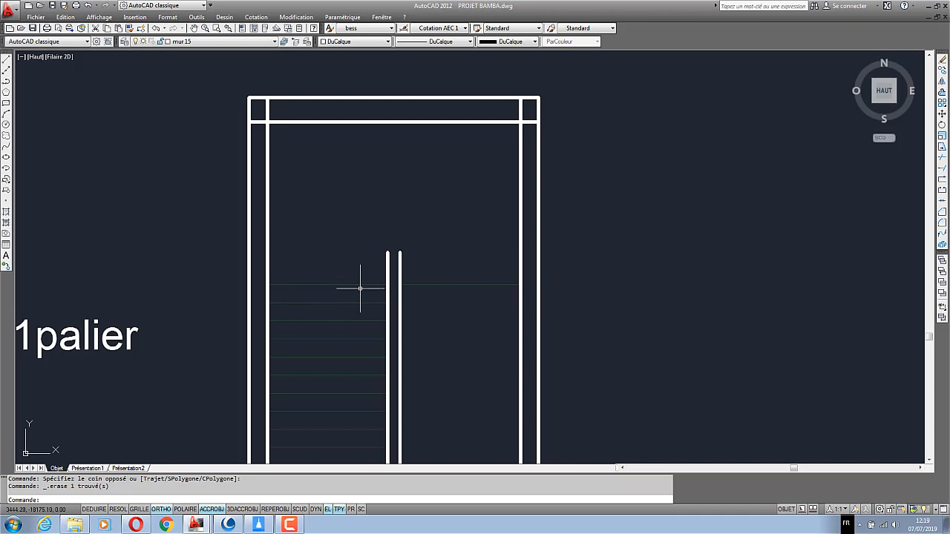
pyautogui.click(942, 92)
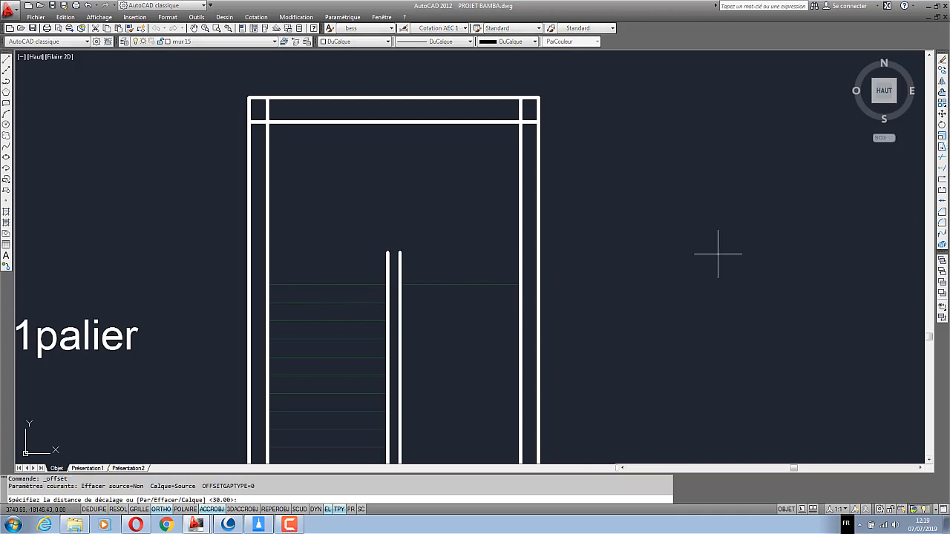
pyautogui.write('15')
pyautogui.press('Return')
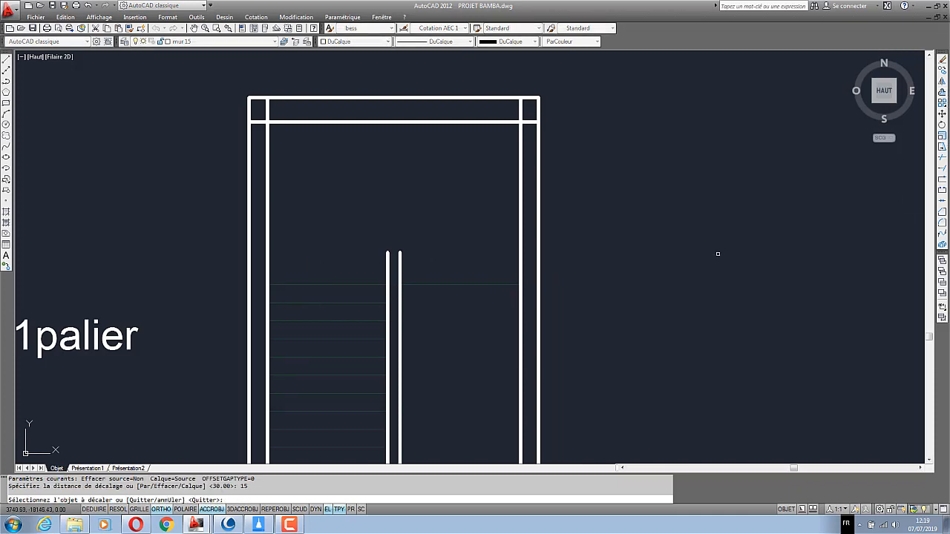
pyautogui.click(464, 284)
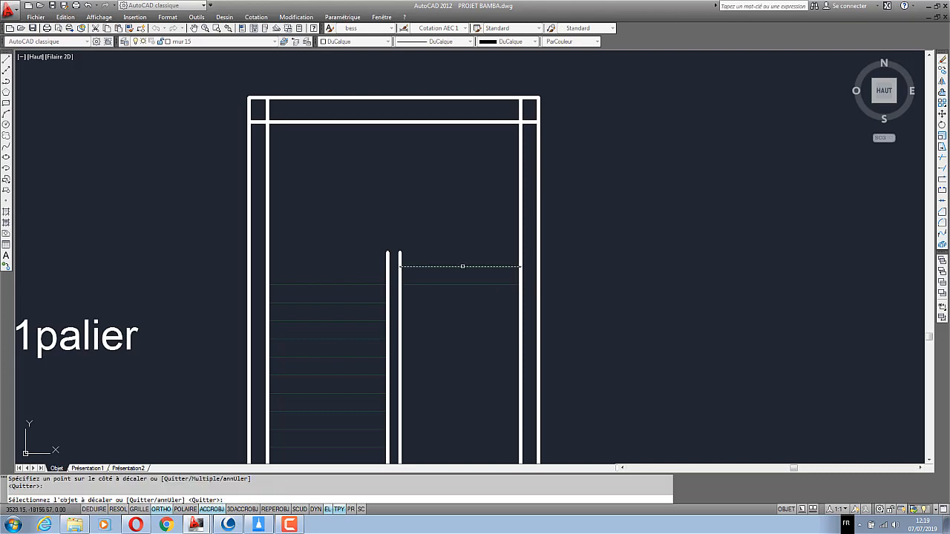
pyautogui.click(461, 250)
pyautogui.click(456, 207)
pyautogui.click(454, 230)
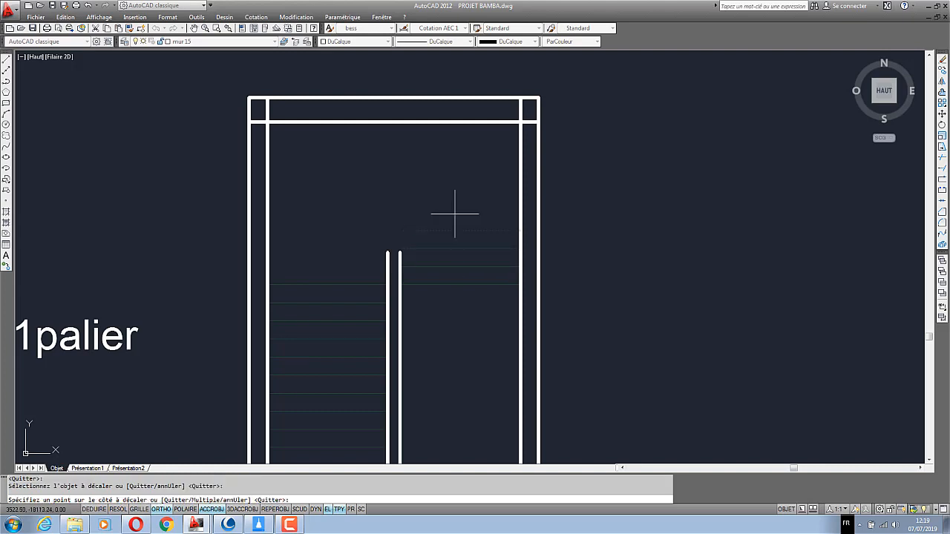
pyautogui.click(455, 213)
pyautogui.click(454, 213)
pyautogui.click(456, 195)
pyautogui.click(456, 193)
pyautogui.click(456, 174)
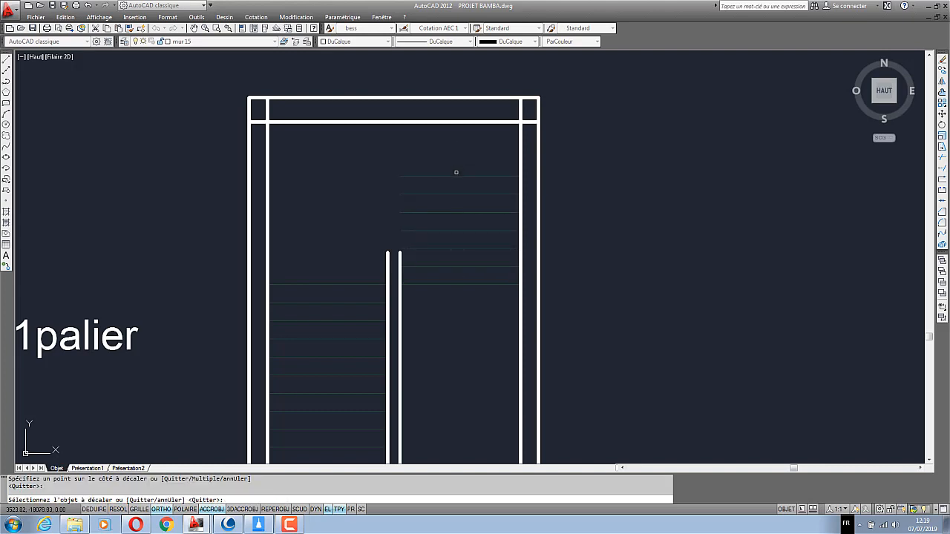
pyautogui.click(456, 176)
pyautogui.click(455, 163)
pyautogui.click(458, 157)
pyautogui.click(456, 146)
pyautogui.press('Return')
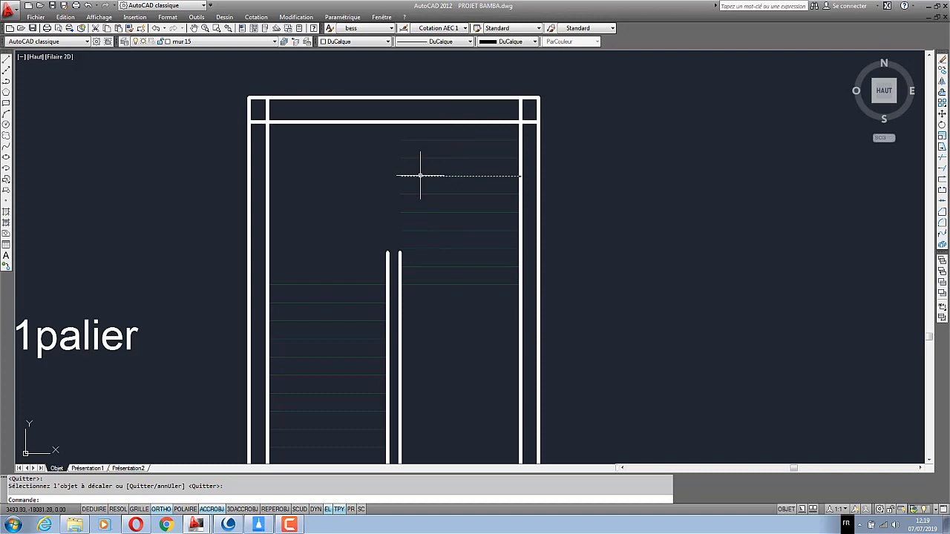
# Compare the plan's two flights, central wall and walking line with the step lines in the section
pyautogui.scroll(-2, 421, 176)
pyautogui.scroll(-6, 416, 312)
pyautogui.scroll(4, 341, 323)
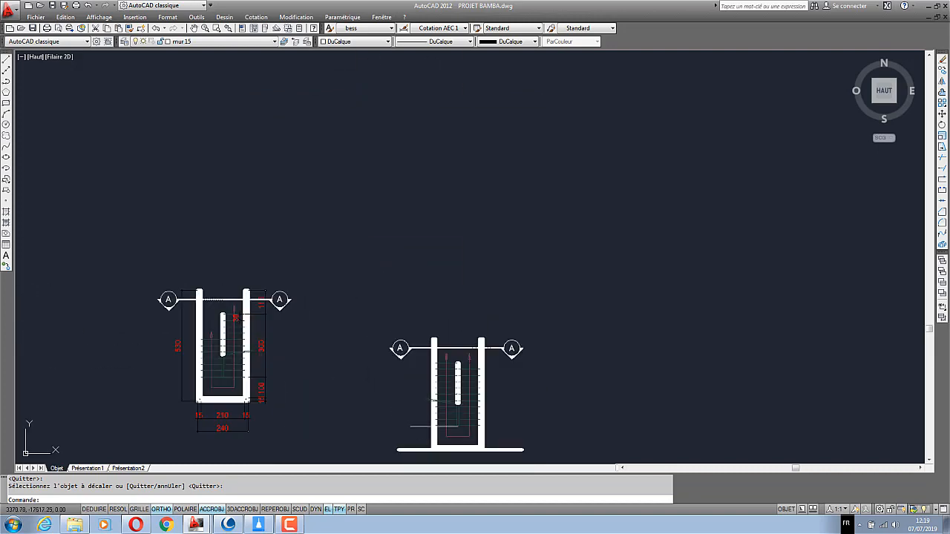
pyautogui.scroll(3, 239, 236)
pyautogui.scroll(5, 378, 186)
pyautogui.scroll(-2, 373, 149)
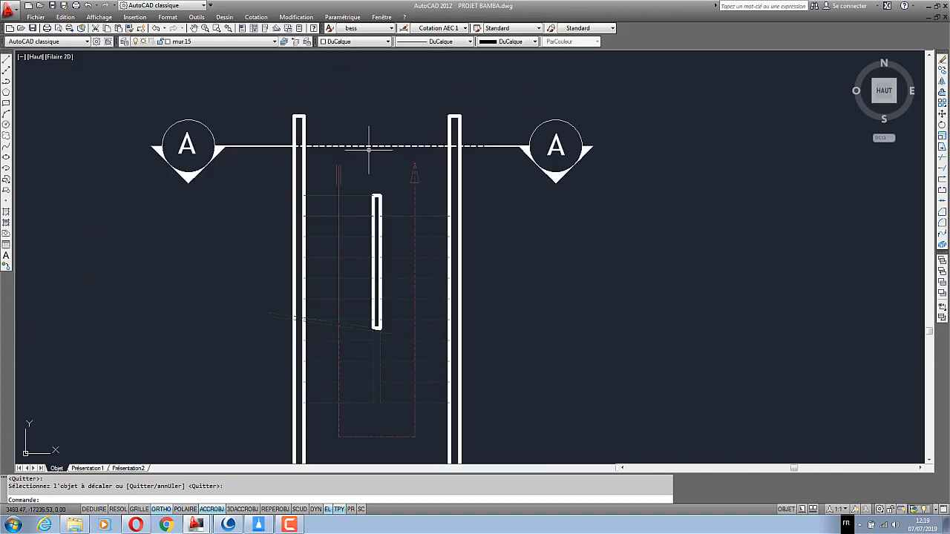
pyautogui.scroll(-2, 376, 144)
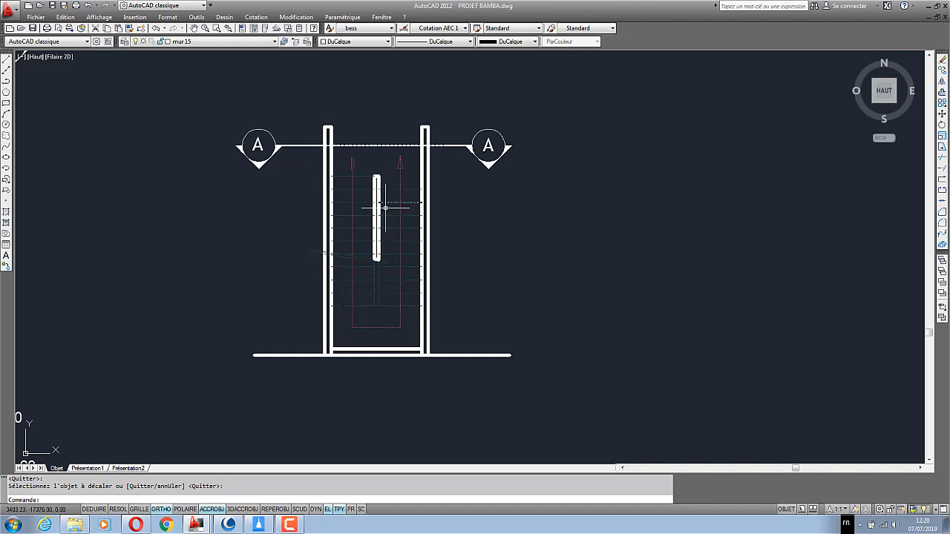
pyautogui.scroll(2, 376, 184)
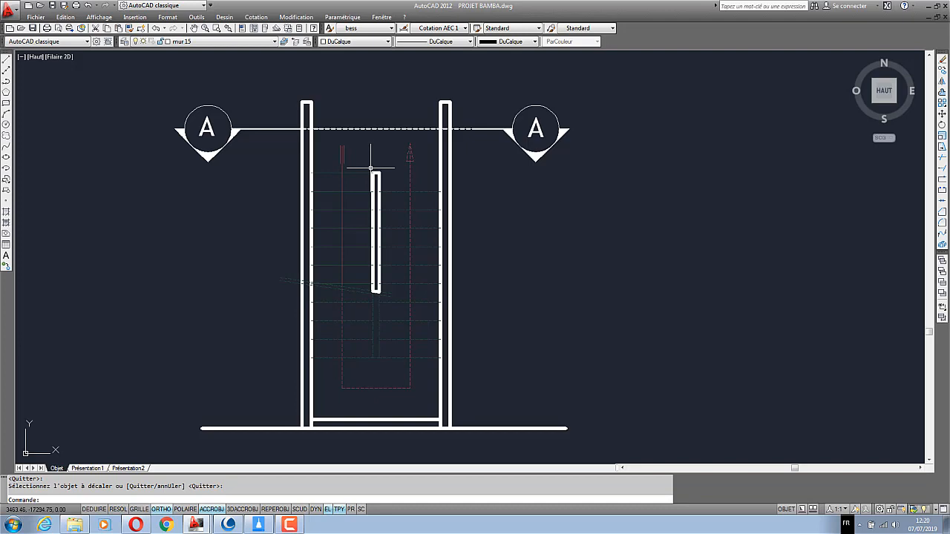
pyautogui.scroll(-2, 371, 167)
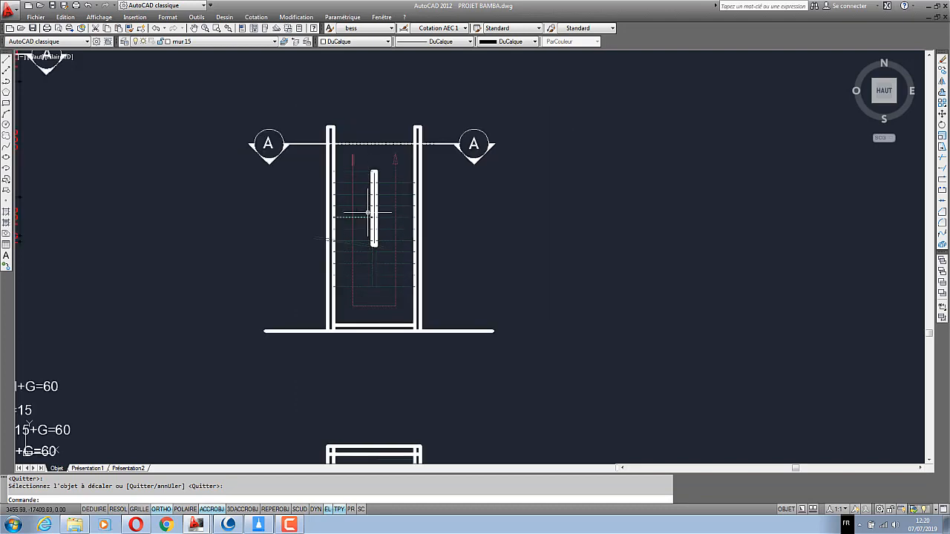
pyautogui.scroll(2, 364, 212)
pyautogui.scroll(-3, 360, 245)
pyautogui.scroll(2, 364, 268)
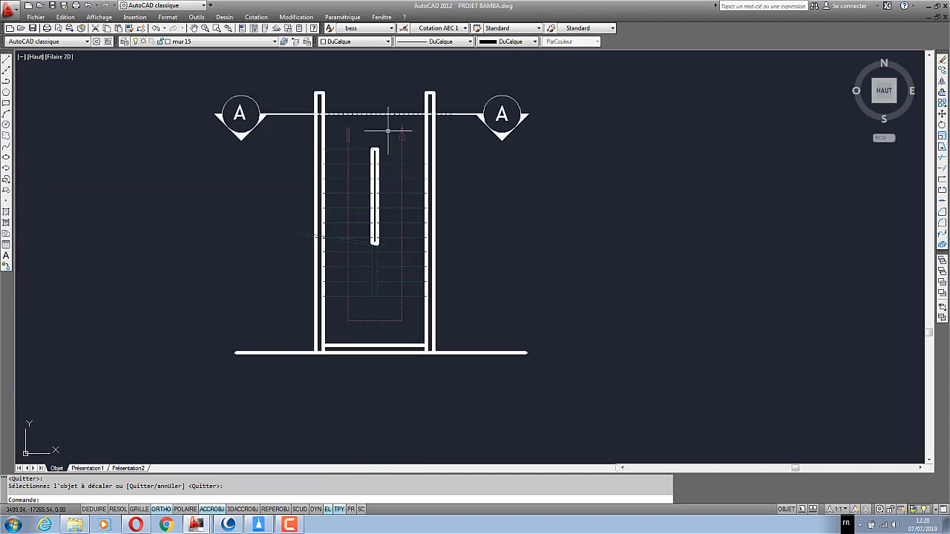
pyautogui.scroll(-4, 393, 159)
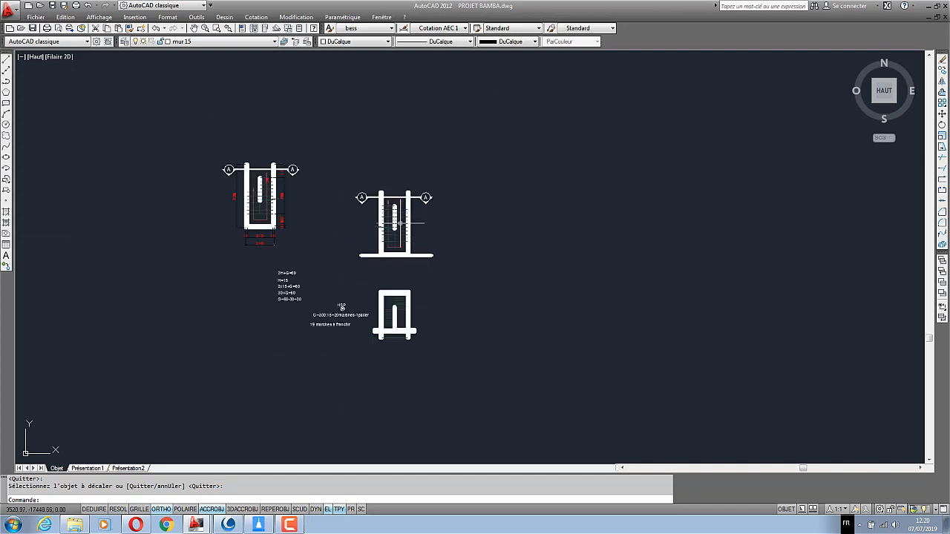
pyautogui.scroll(3, 401, 128)
pyautogui.scroll(-2, 380, 186)
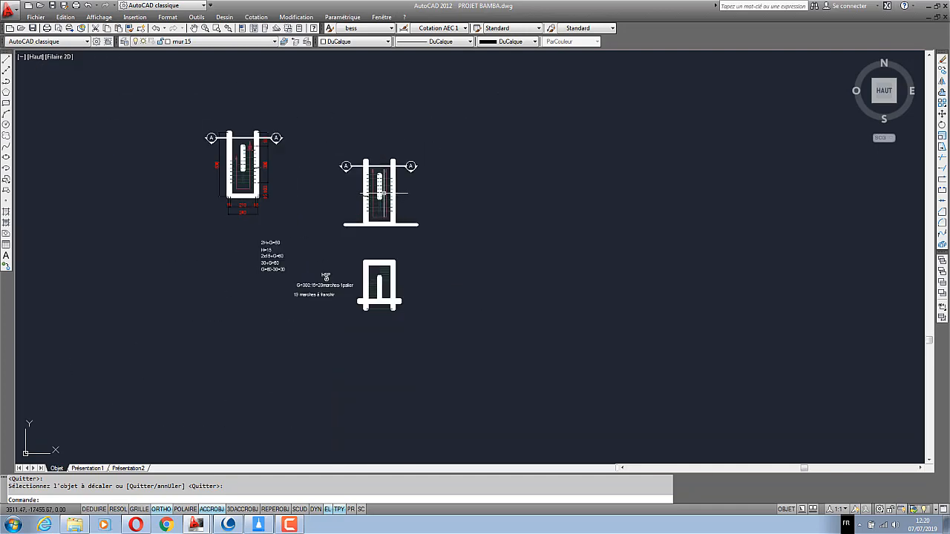
pyautogui.scroll(4, 380, 191)
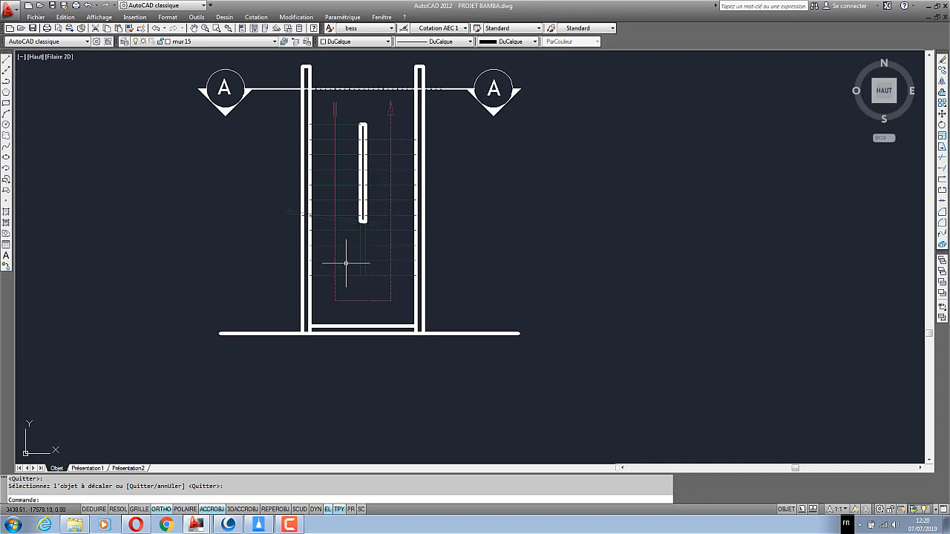
pyautogui.scroll(-5, 346, 263)
# Add a vertical linear dimension in the section from the first flight's top step line down to the floor slab's upper face, beside the central wall
pyautogui.scroll(8, 378, 256)
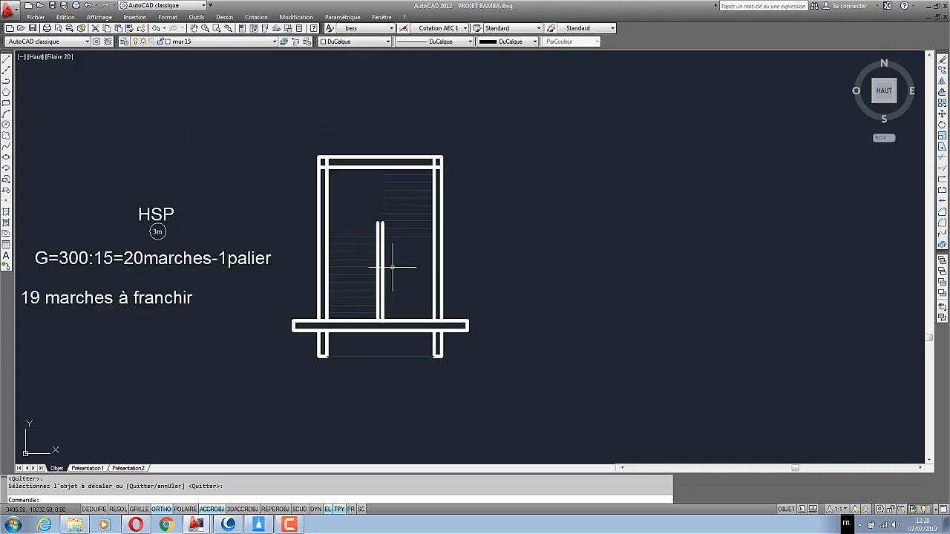
pyautogui.click(257, 17)
pyautogui.click(260, 41)
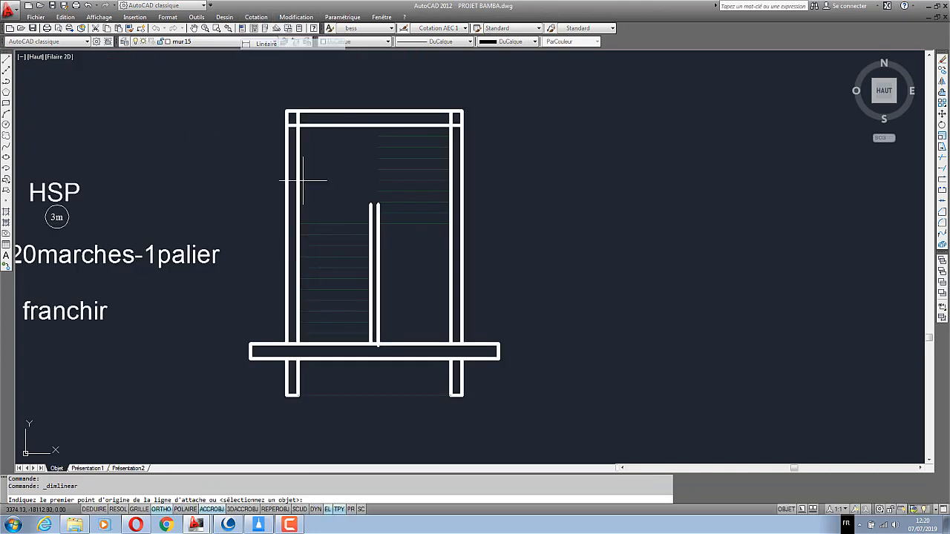
pyautogui.click(368, 223)
pyautogui.click(370, 343)
pyautogui.scroll(2, 354, 304)
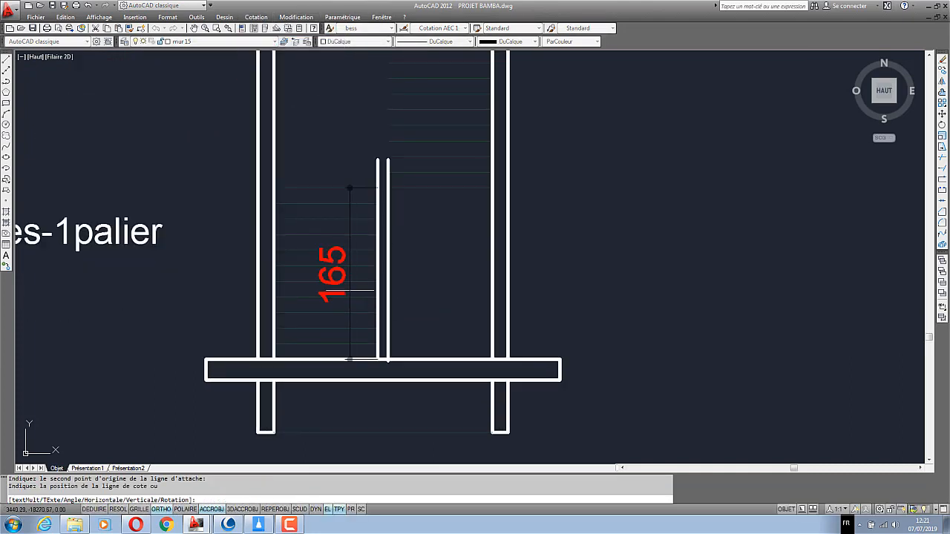
pyautogui.click(341, 246)
# Examine the dimensioned first flight and the upper flight's step lines in the section against the plan above
pyautogui.scroll(-2, 338, 249)
pyautogui.scroll(2, 312, 240)
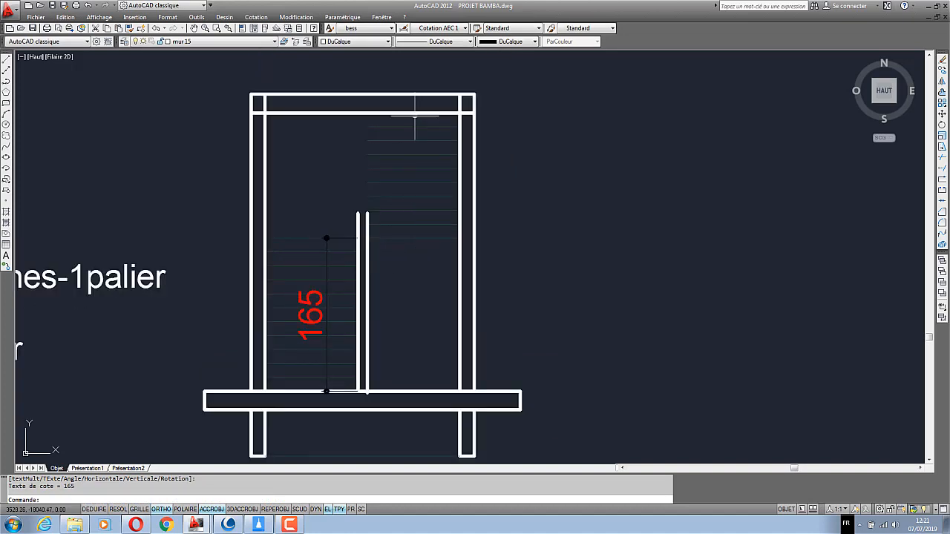
pyautogui.scroll(2, 367, 196)
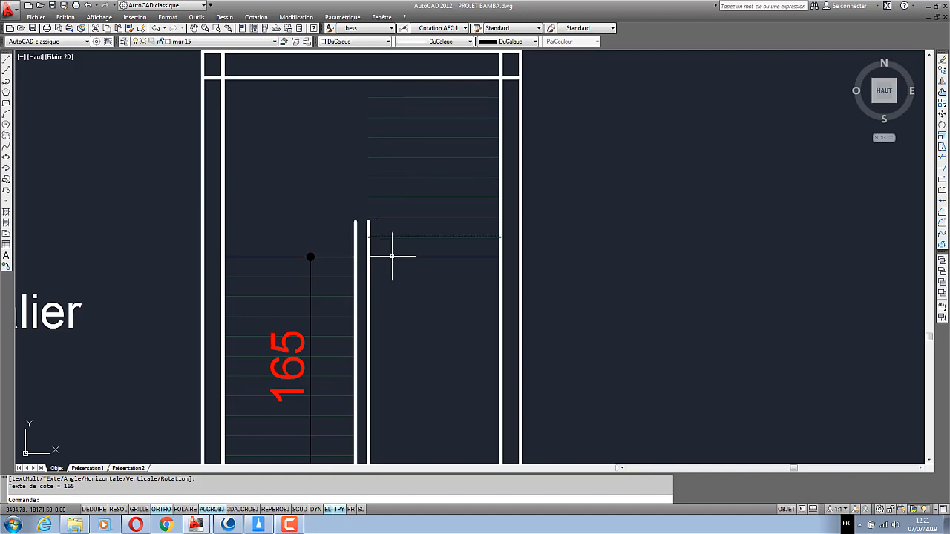
pyautogui.scroll(-2, 388, 278)
pyautogui.scroll(2, 403, 212)
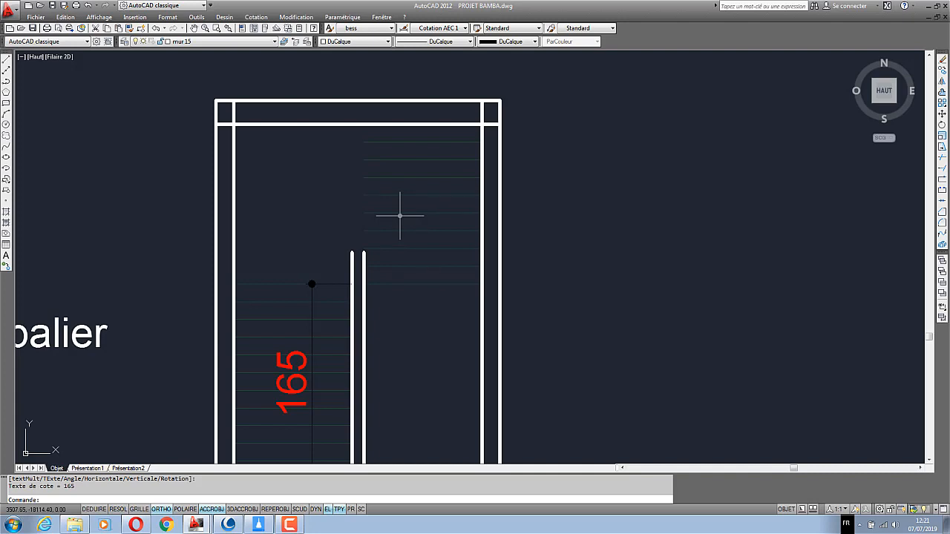
pyautogui.scroll(-5, 400, 215)
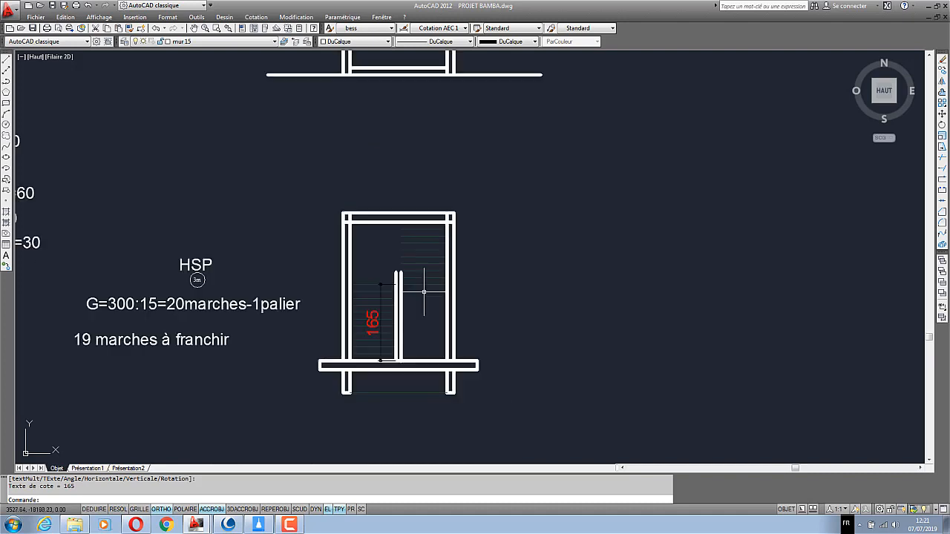
pyautogui.scroll(-2, 429, 283)
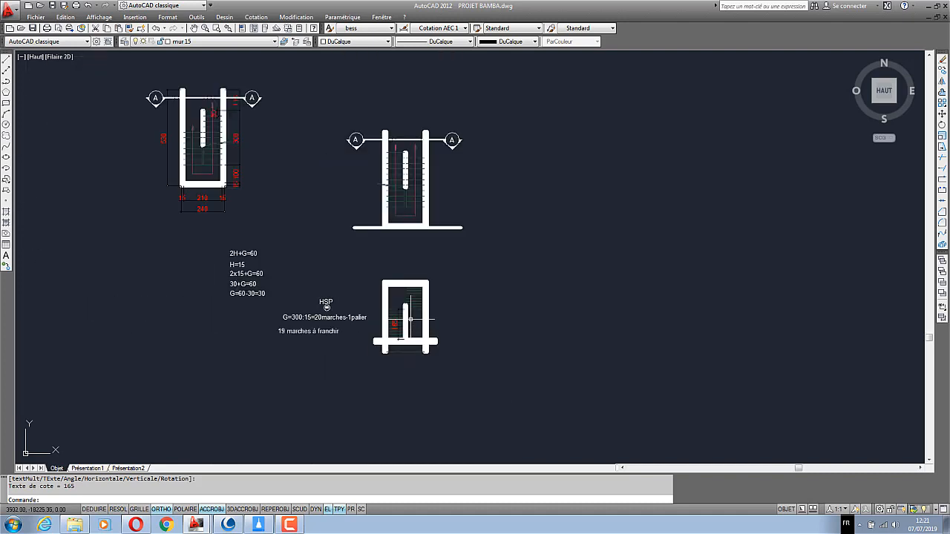
pyautogui.scroll(1, 409, 295)
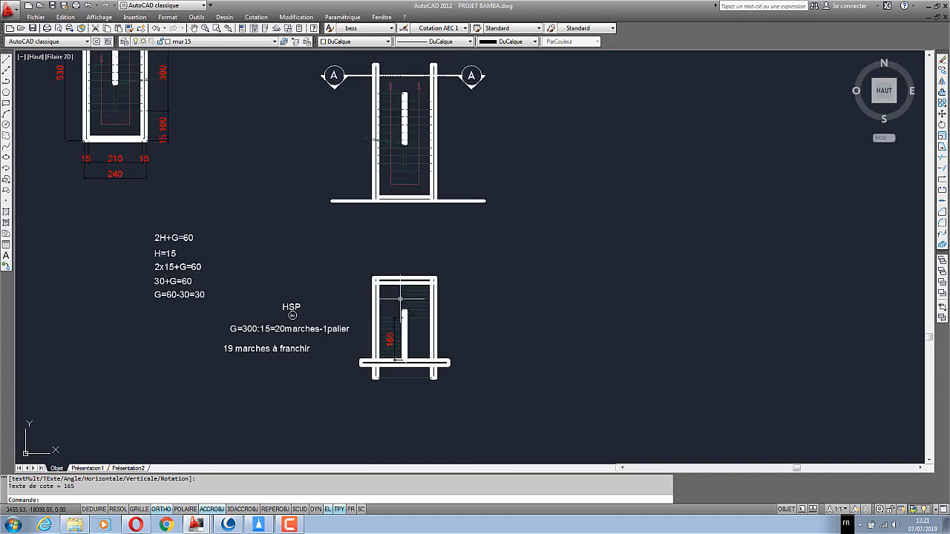
pyautogui.scroll(2, 429, 63)
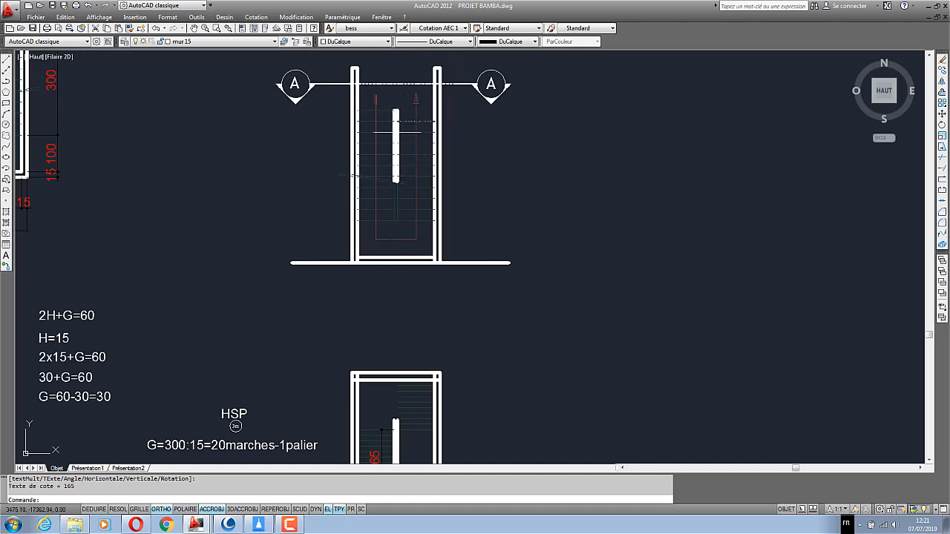
pyautogui.scroll(-1, 390, 167)
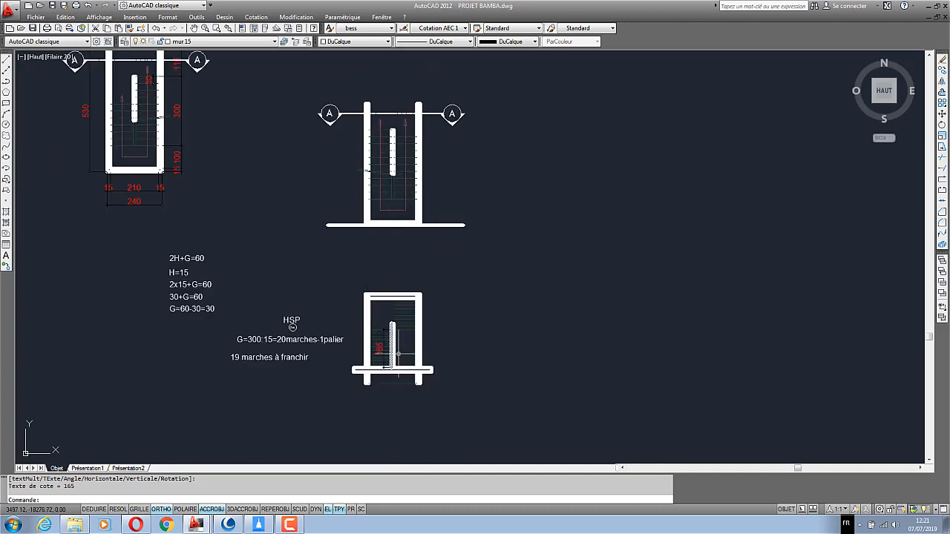
pyautogui.scroll(1, 398, 354)
pyautogui.scroll(1, 400, 346)
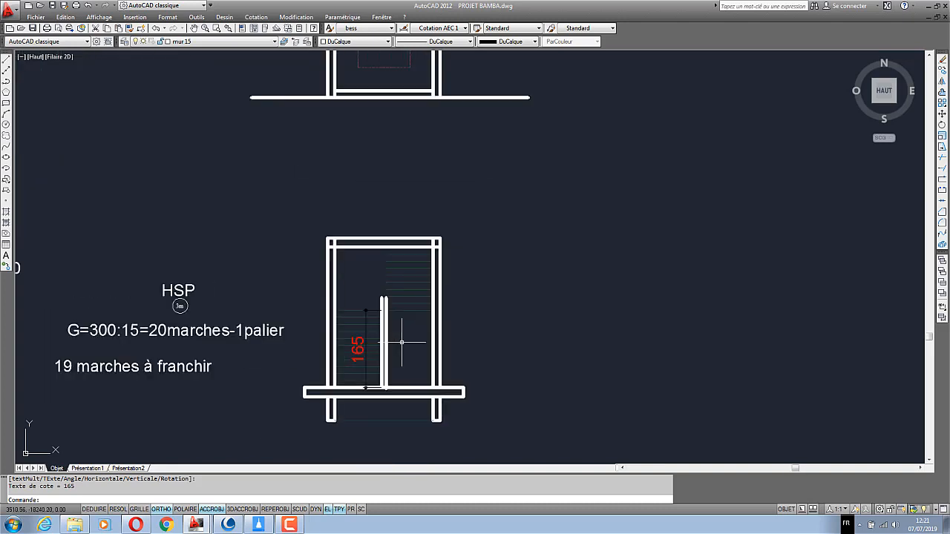
pyautogui.scroll(1, 386, 326)
pyautogui.scroll(1, 378, 315)
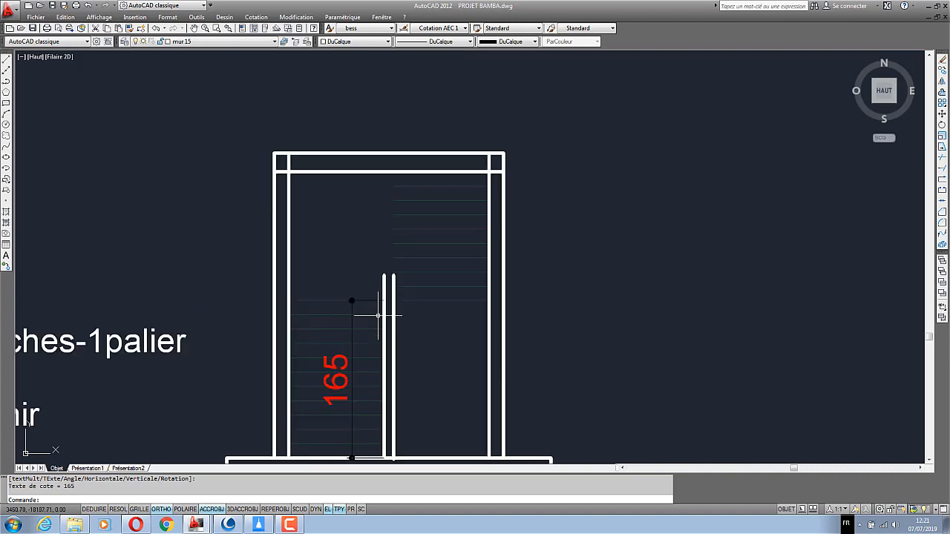
pyautogui.scroll(-1, 369, 367)
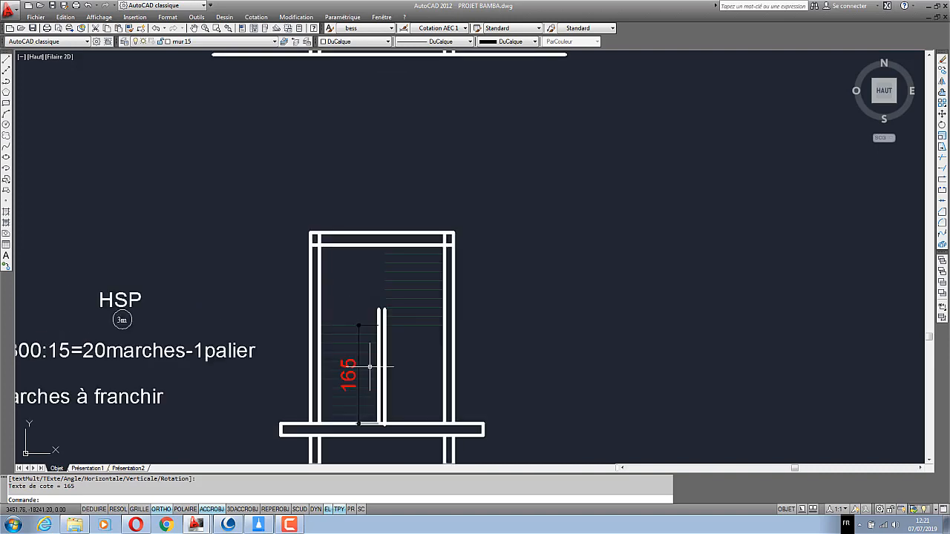
# In the project's detailed stair section, draw a line along the lower flight's inner step corners, from below the landing to the last step
pyautogui.scroll(-6, 369, 366)
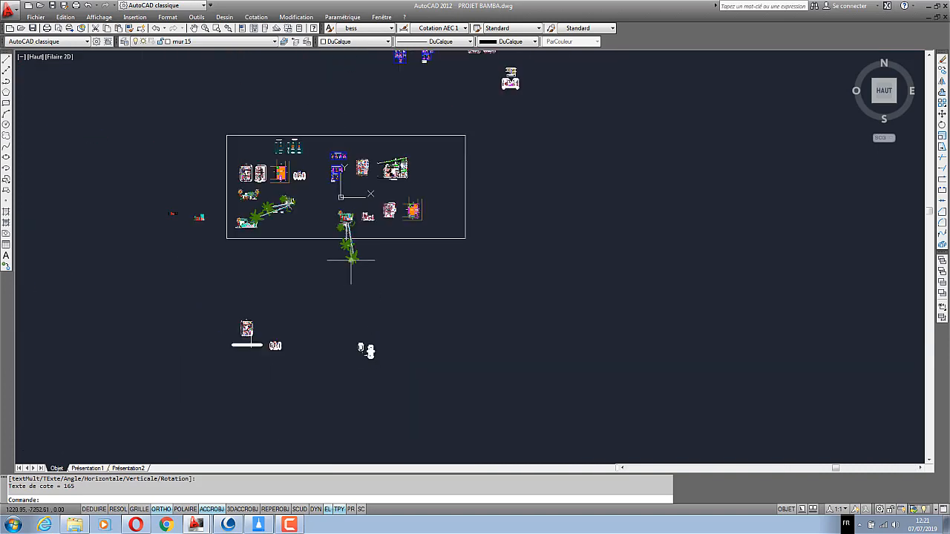
pyautogui.scroll(2, 349, 254)
pyautogui.scroll(2, 364, 253)
pyautogui.scroll(5, 415, 288)
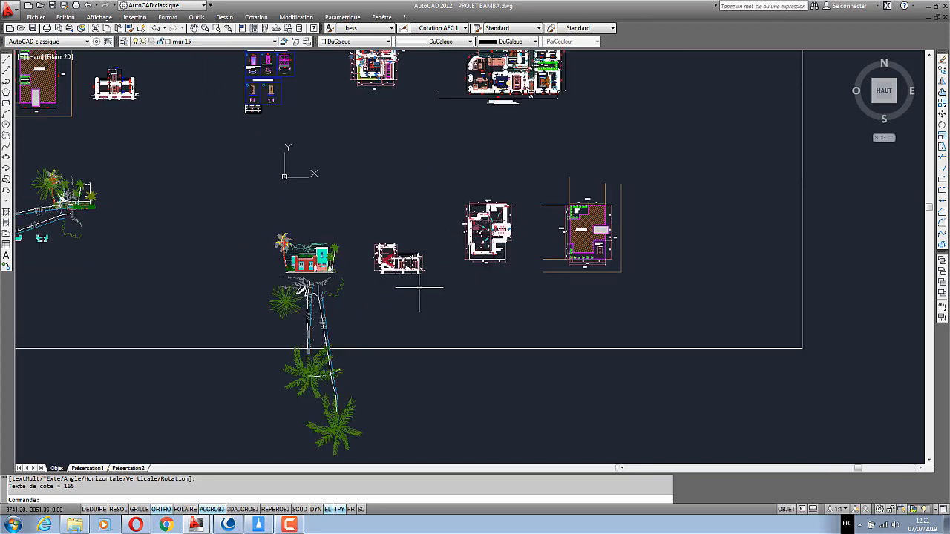
pyautogui.scroll(2, 337, 251)
pyautogui.scroll(5, 227, 135)
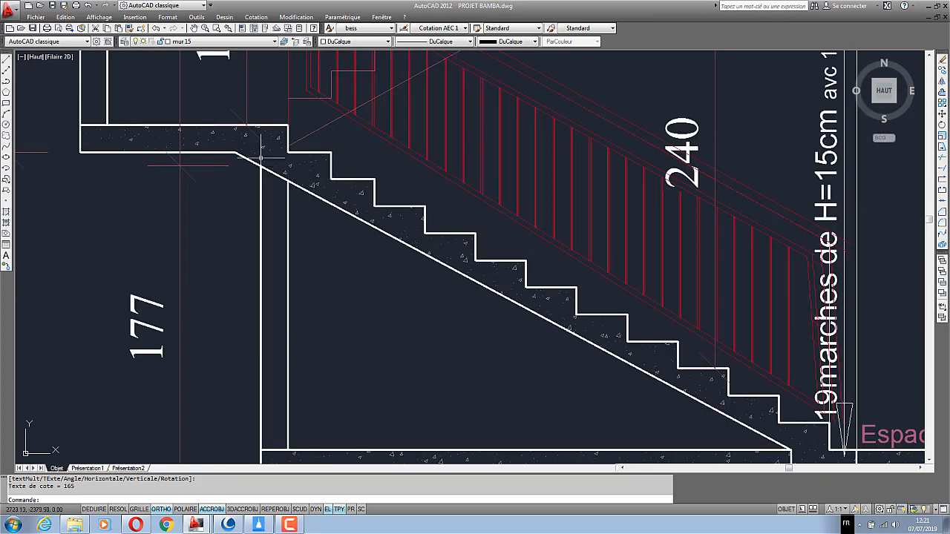
pyautogui.click(6, 65)
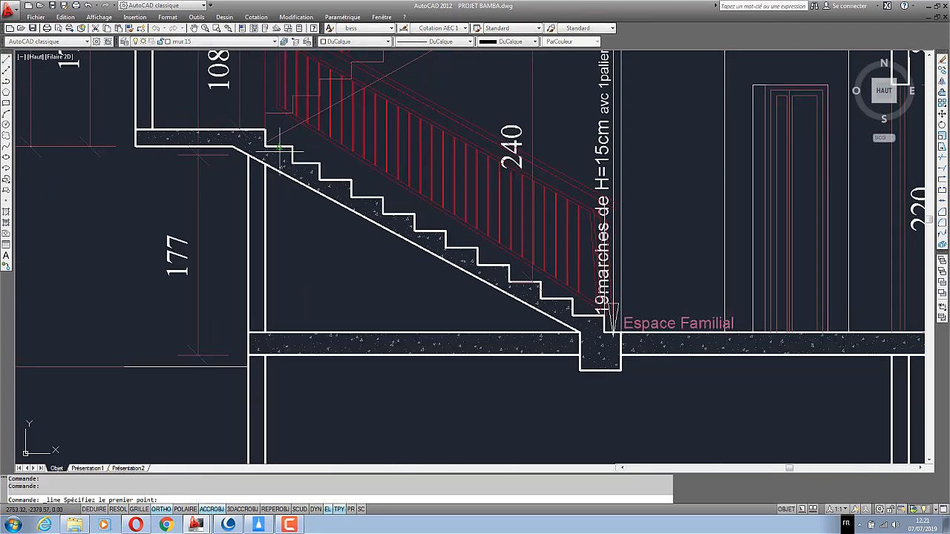
pyautogui.scroll(4, 302, 149)
pyautogui.click(271, 165)
pyautogui.scroll(-2, 267, 126)
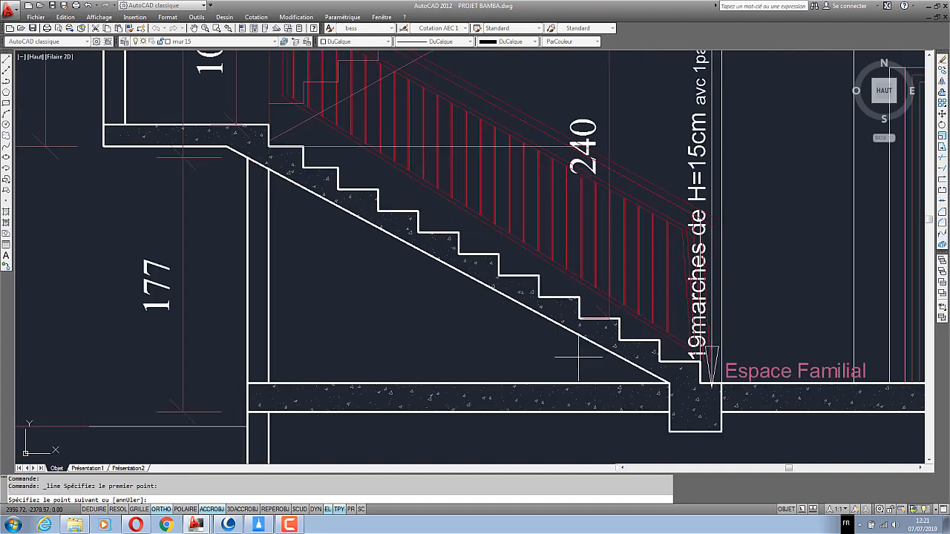
pyautogui.click(659, 362)
pyautogui.press('Return')
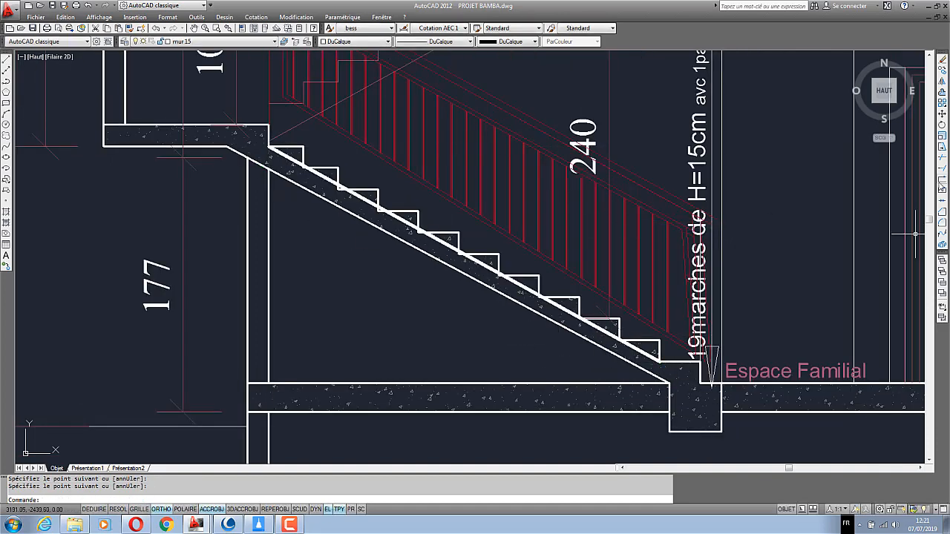
# Extend the slope line at both ends, up to the landing's upper face and down to the floor slab
pyautogui.click(944, 170)
pyautogui.press('Return')
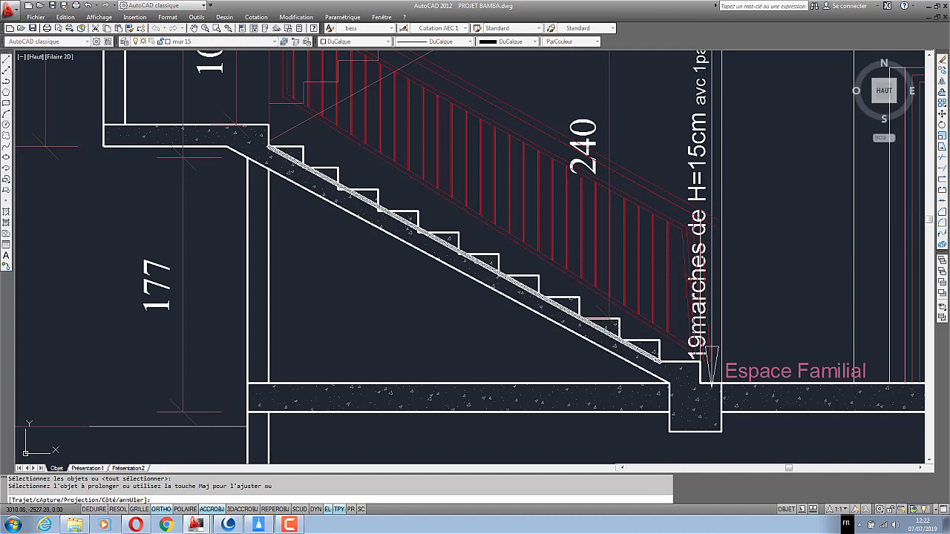
pyautogui.click(653, 358)
pyautogui.click(277, 158)
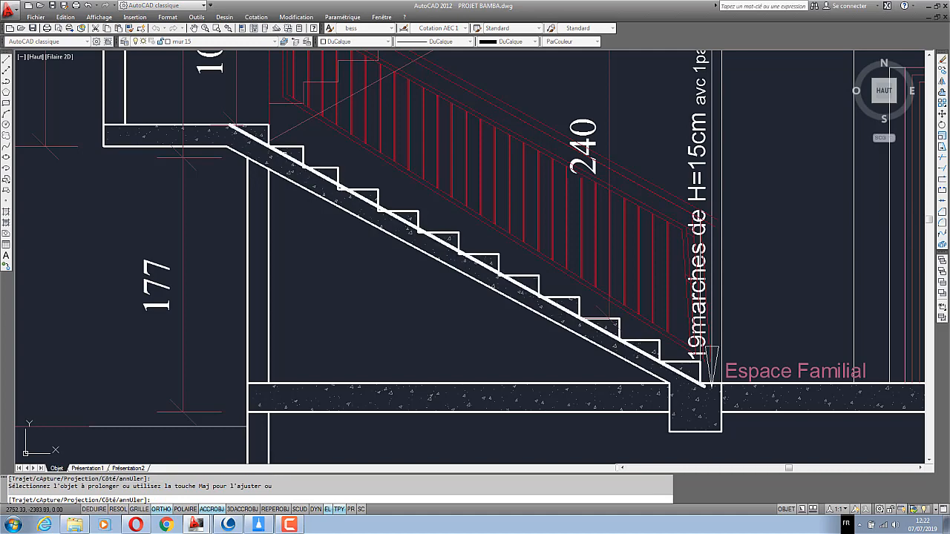
pyautogui.press('Return')
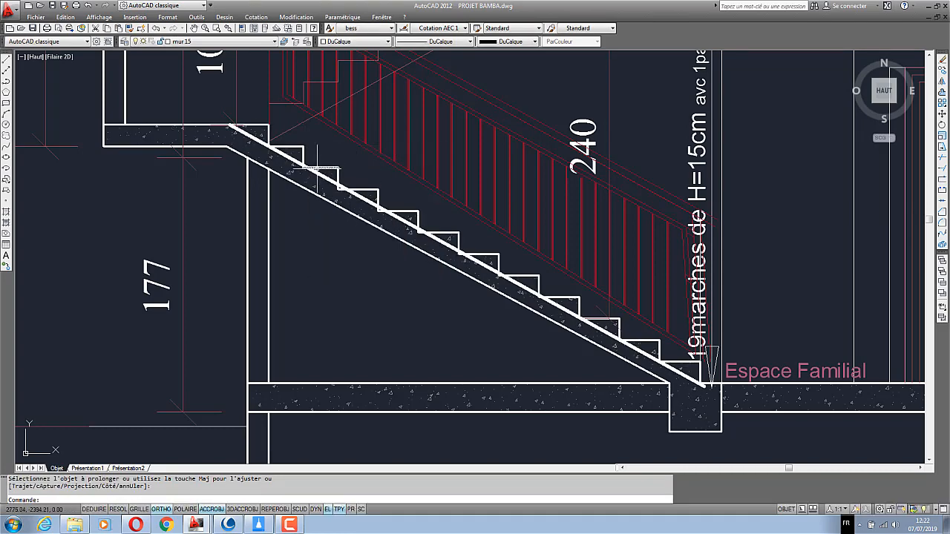
# Erase the slope line from the detailed stair section
pyautogui.scroll(5, 319, 176)
pyautogui.click(319, 178)
pyautogui.rightClick(319, 177)
pyautogui.click(354, 290)
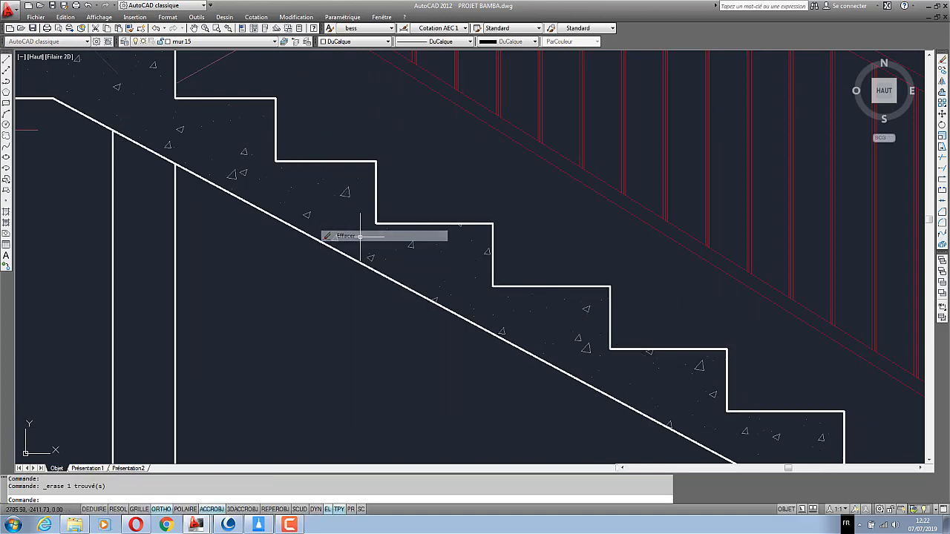
# Examine the section being drawn, comparing the dimensioned first flight with the central wall's top and the upper flight's step lines
pyautogui.scroll(-5, 220, 117)
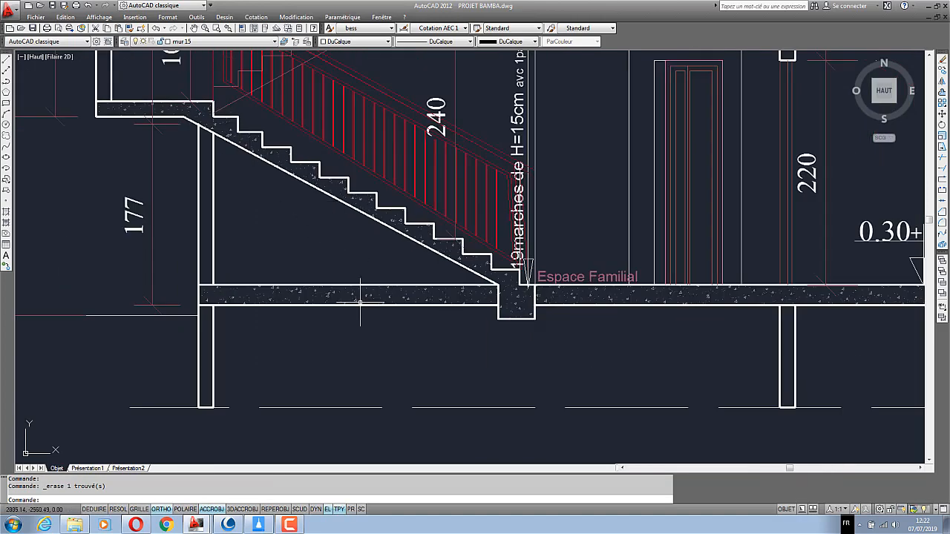
pyautogui.scroll(-10, 360, 303)
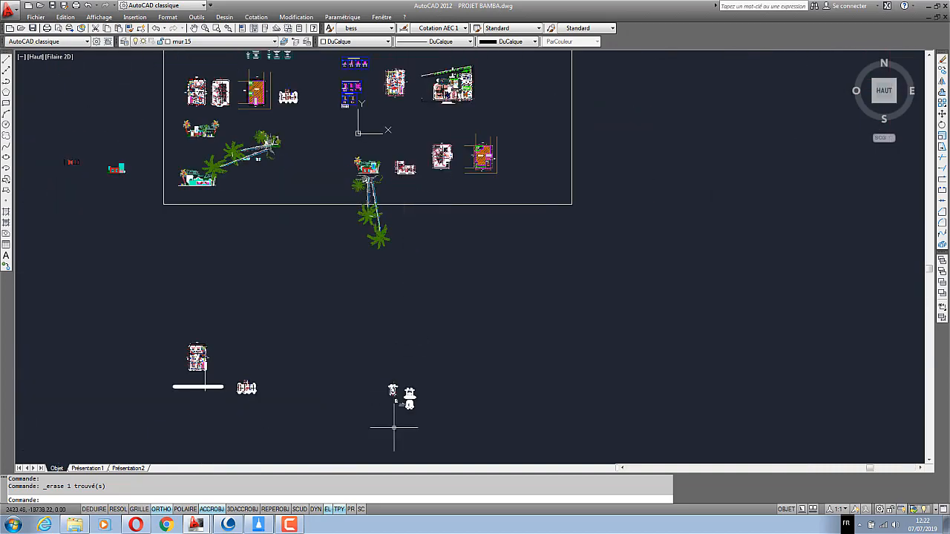
pyautogui.scroll(12, 394, 428)
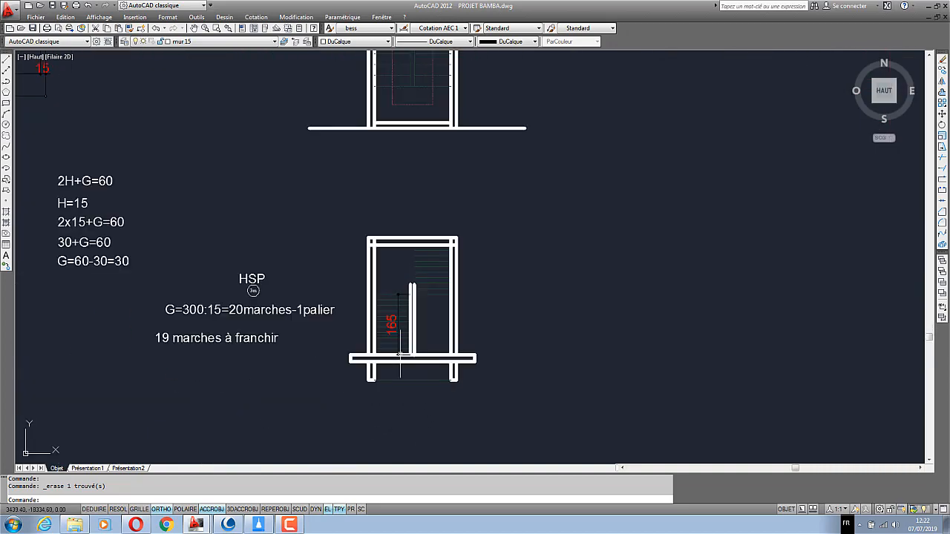
pyautogui.scroll(2, 400, 356)
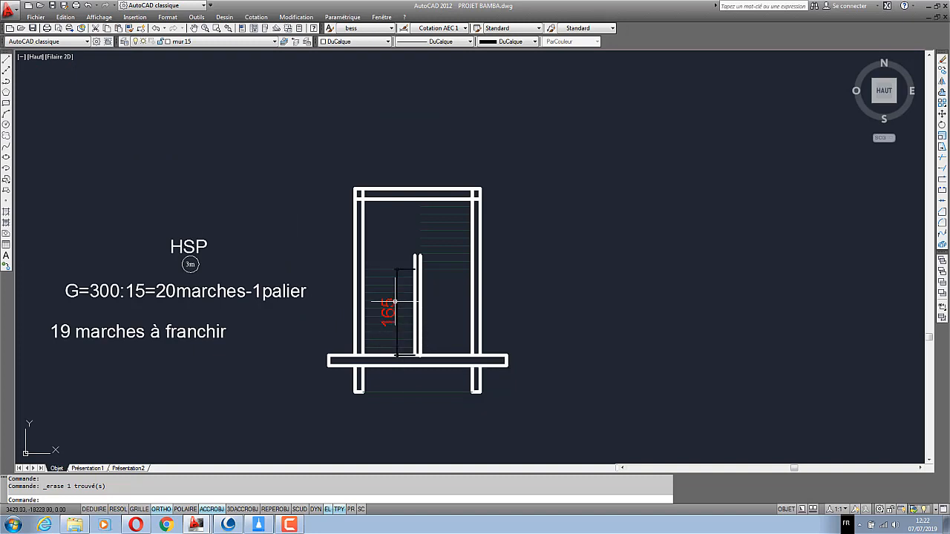
pyautogui.scroll(2, 389, 274)
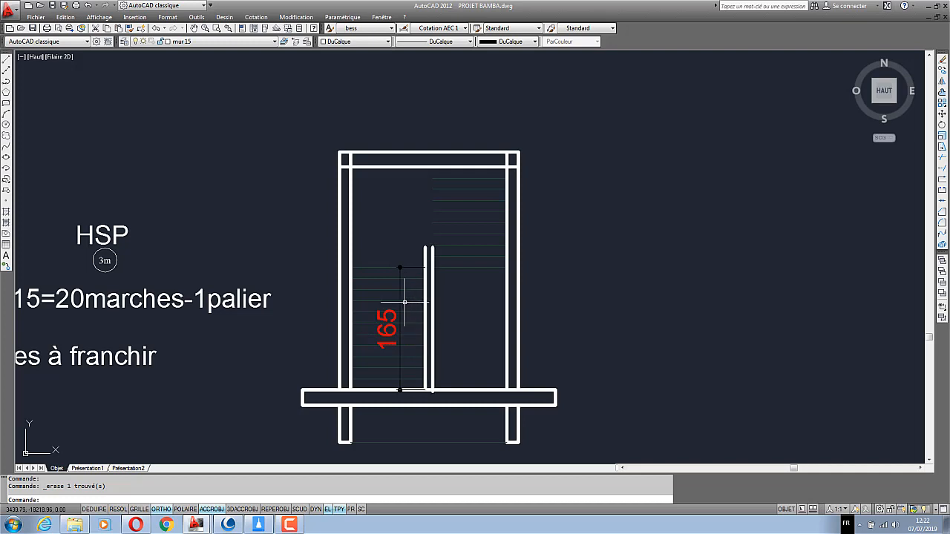
pyautogui.scroll(2, 405, 300)
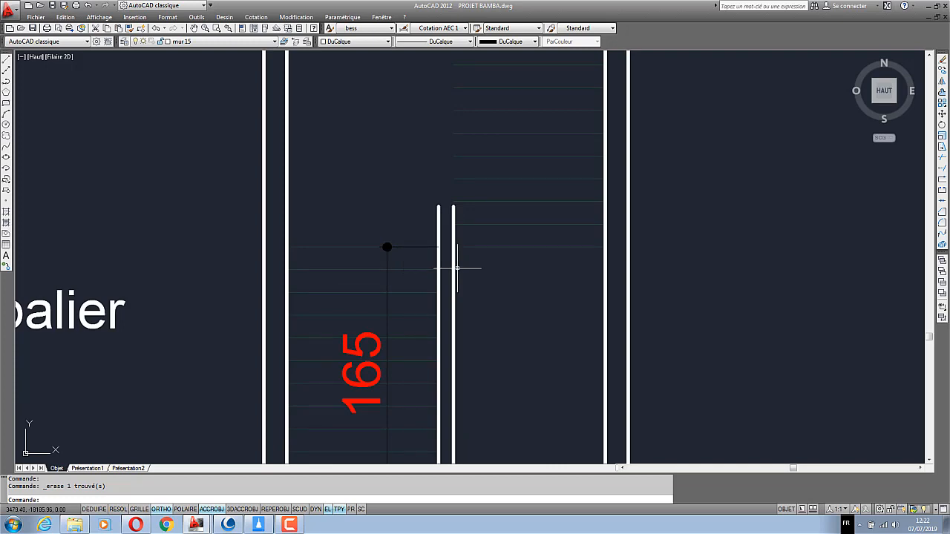
pyautogui.scroll(-2, 457, 268)
pyautogui.scroll(2, 462, 203)
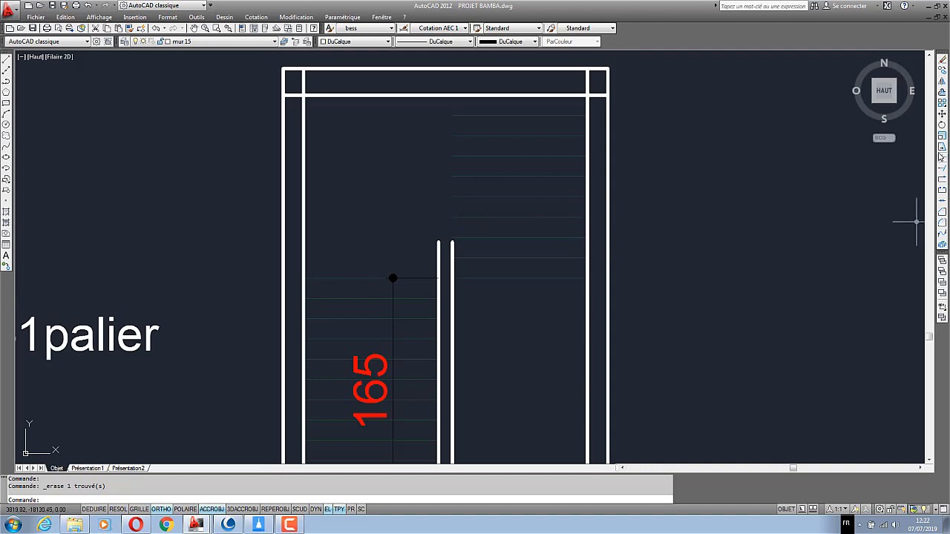
pyautogui.click(942, 170)
pyautogui.rightClick(598, 231)
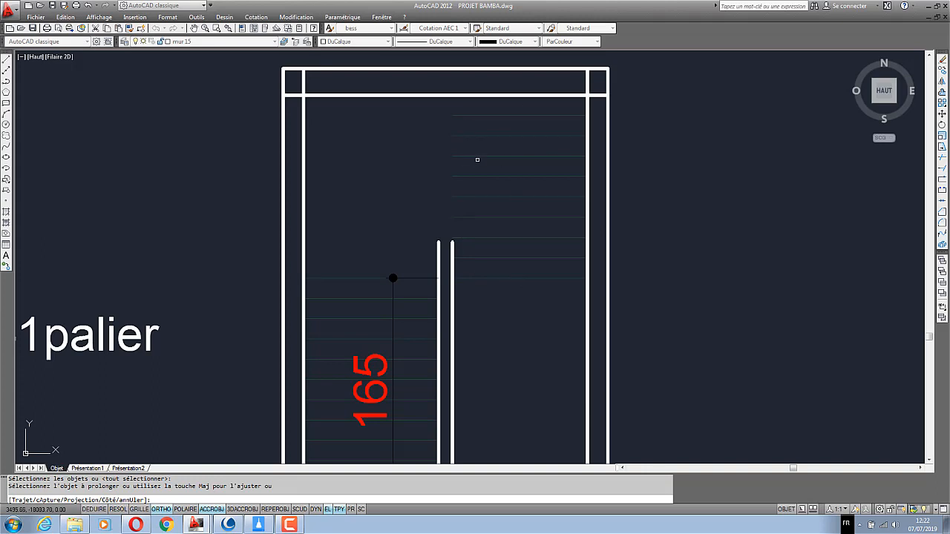
pyautogui.rightClick(637, 157)
pyautogui.click(656, 176)
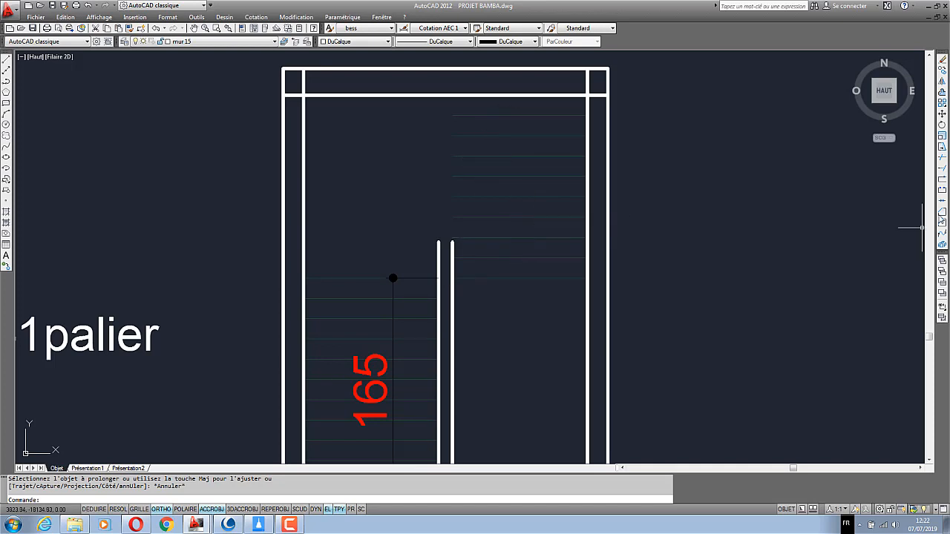
# Extend the central wall's first-flight side line up to the upper slab, and the upper flight's lowest step line across to it
pyautogui.click(942, 168)
pyautogui.rightClick(518, 271)
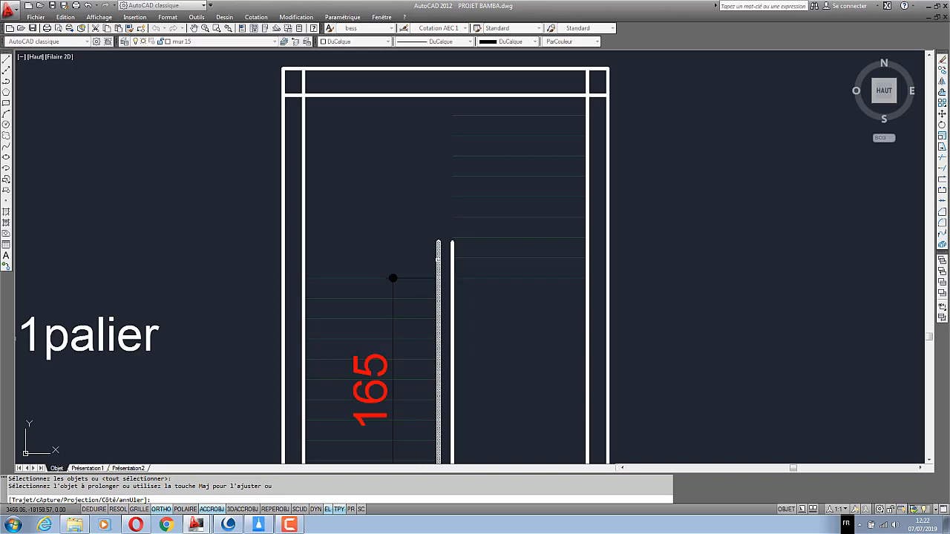
pyautogui.click(437, 259)
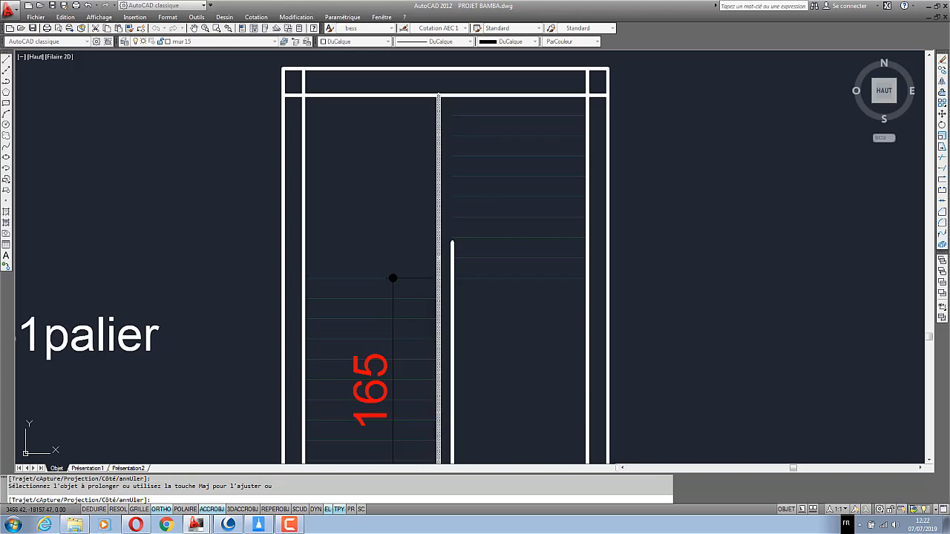
pyautogui.click(478, 291)
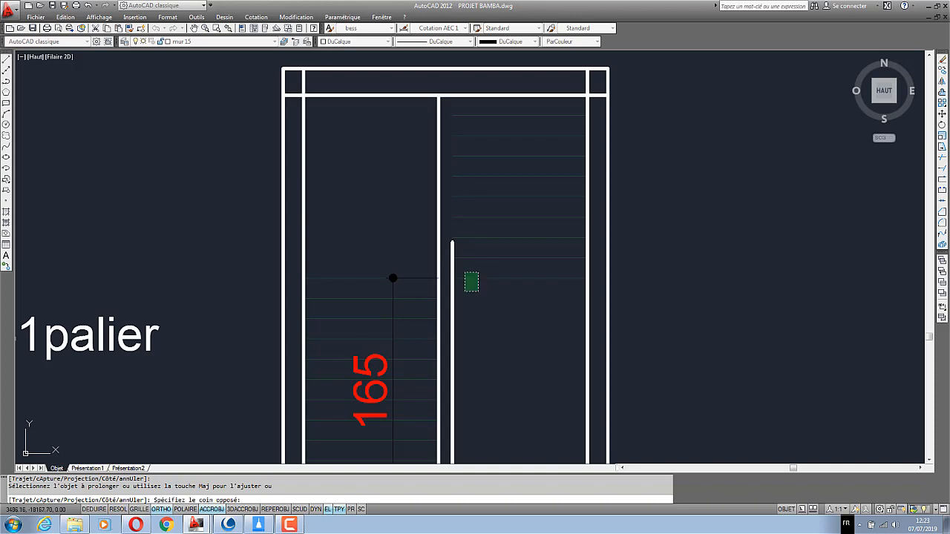
pyautogui.click(464, 272)
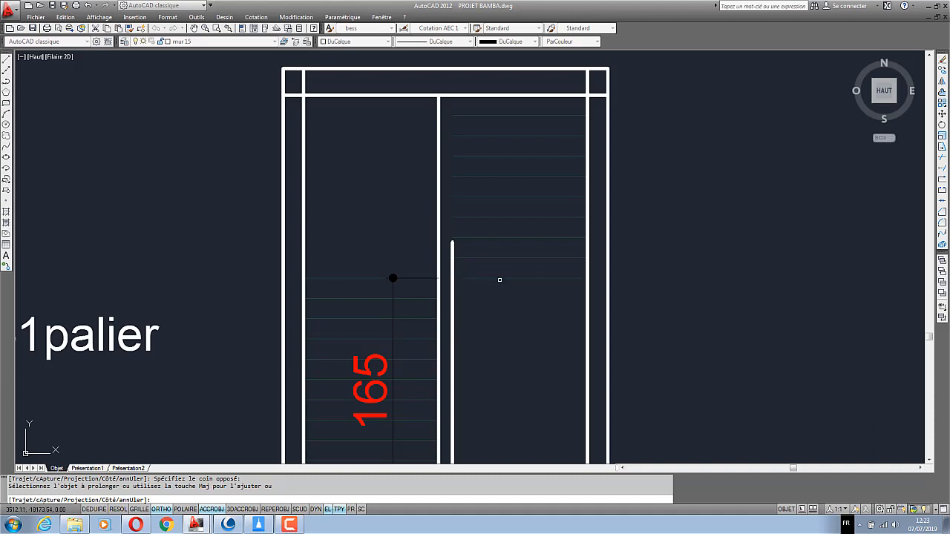
# Trim the central wall's other side line down to the level of the upper flight's lowest step line
pyautogui.press('Return')
pyautogui.press('Return')
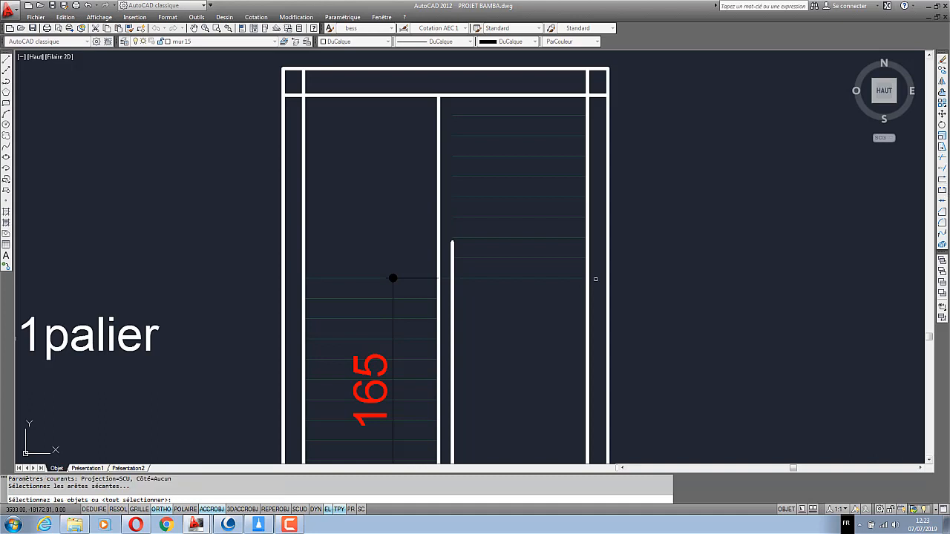
pyautogui.press('Return')
pyautogui.click(453, 250)
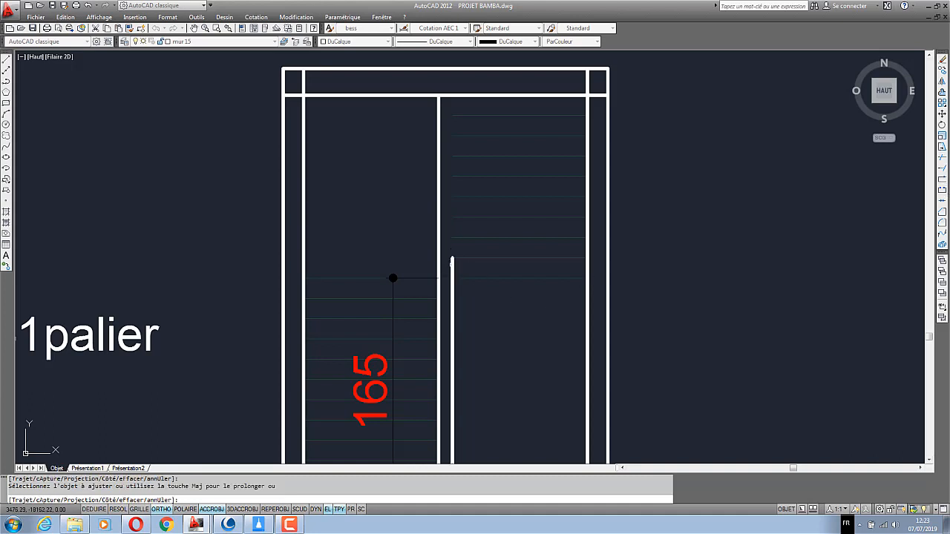
pyautogui.click(452, 266)
pyautogui.press('Escape')
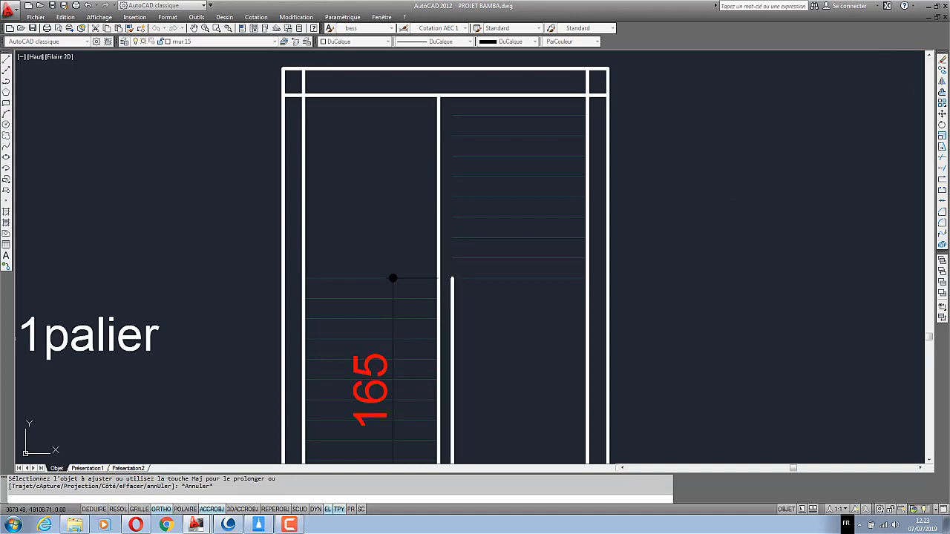
# Trim away the piece of the lowest step line lying between the central wall's two side lines
pyautogui.click(9, 63)
pyautogui.scroll(4, 445, 291)
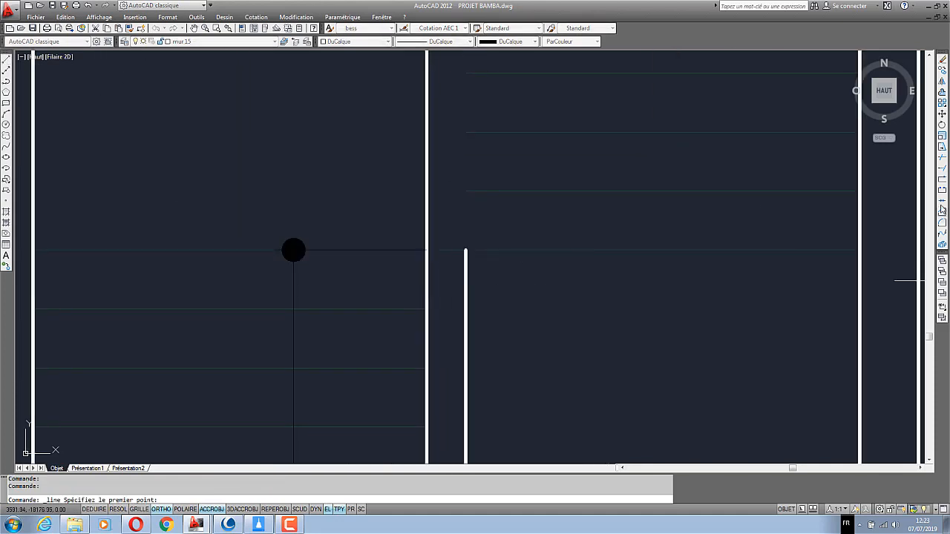
pyautogui.click(944, 158)
pyautogui.rightClick(453, 269)
pyautogui.click(456, 264)
pyautogui.click(447, 235)
pyautogui.rightClick(448, 235)
pyautogui.click(464, 245)
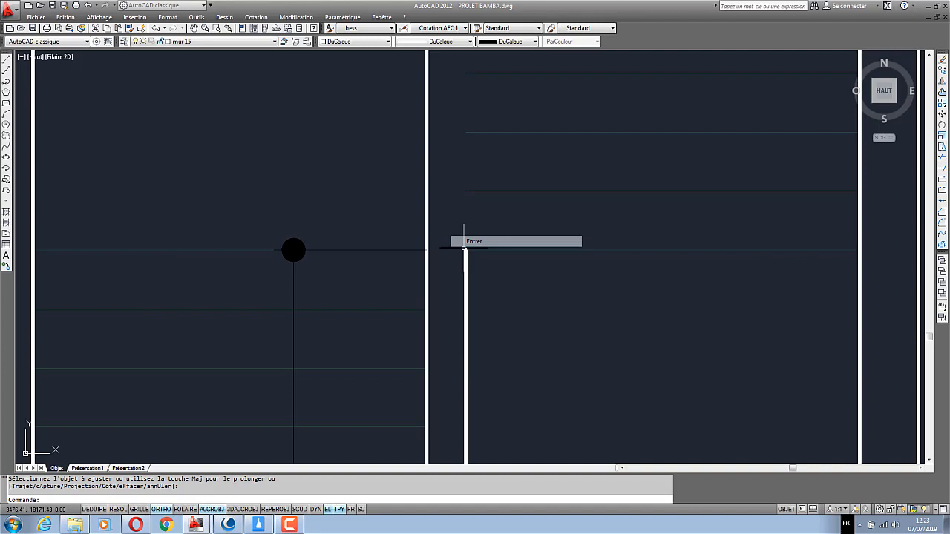
# Draw a horizontal line joining the shortened wall line's top end to the extended wall line
pyautogui.click(7, 61)
pyautogui.click(464, 250)
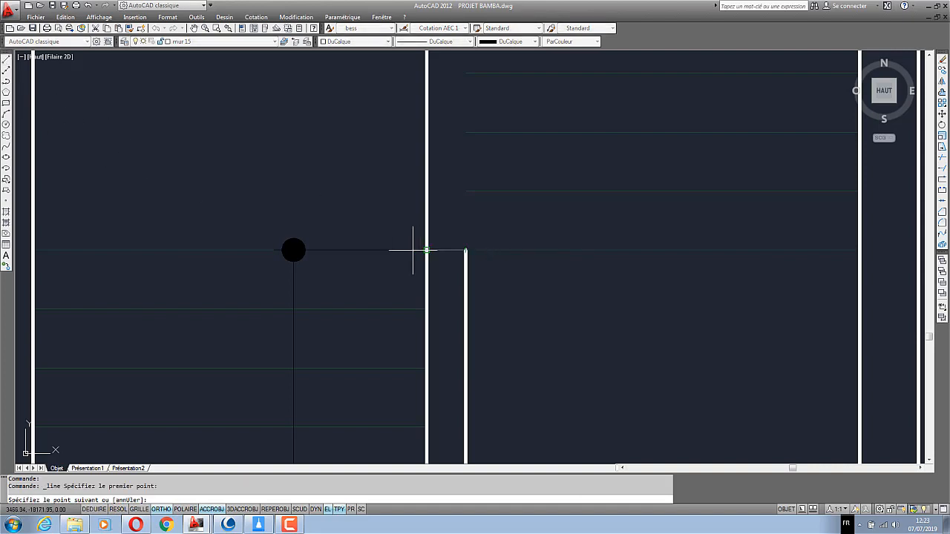
pyautogui.click(427, 250)
pyautogui.rightClick(445, 197)
pyautogui.click(461, 204)
pyautogui.scroll(-2, 425, 321)
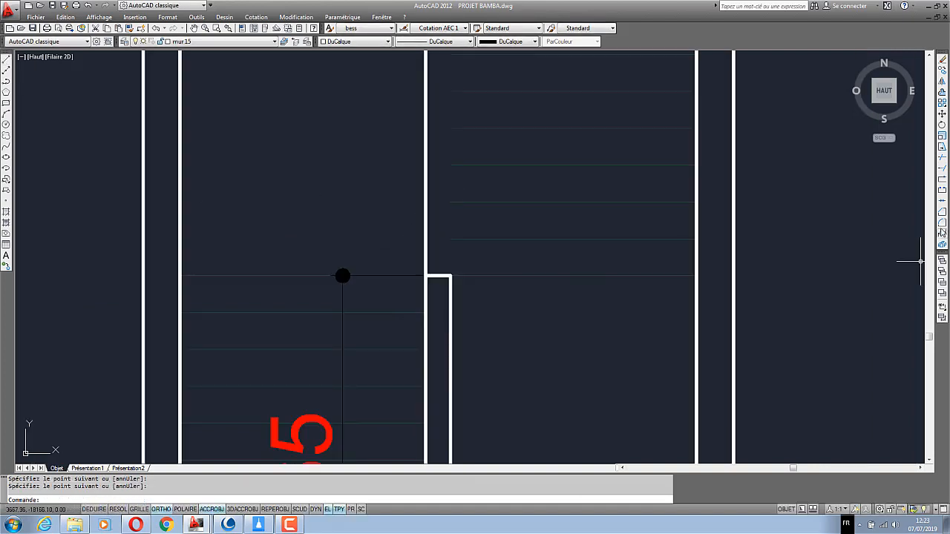
# Extend the upper flight's remaining eight step lines to the extended central wall line
pyautogui.click(943, 170)
pyautogui.scroll(-1, 483, 314)
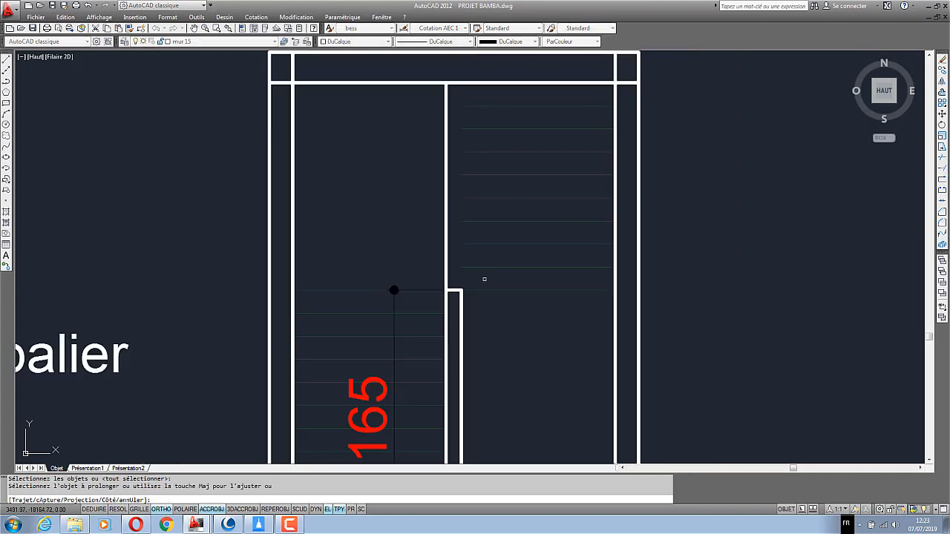
pyautogui.click(486, 278)
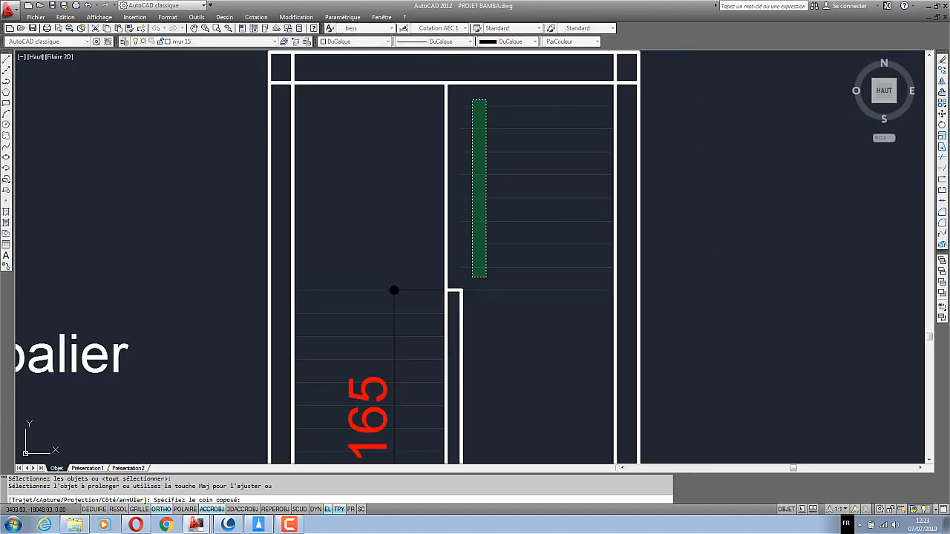
pyautogui.click(472, 99)
pyautogui.press('Return')
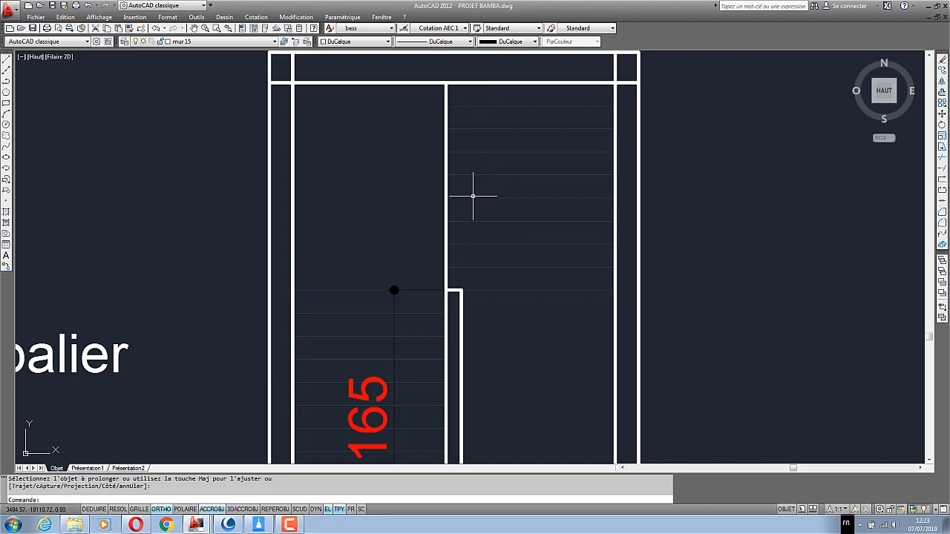
pyautogui.scroll(-2, 470, 225)
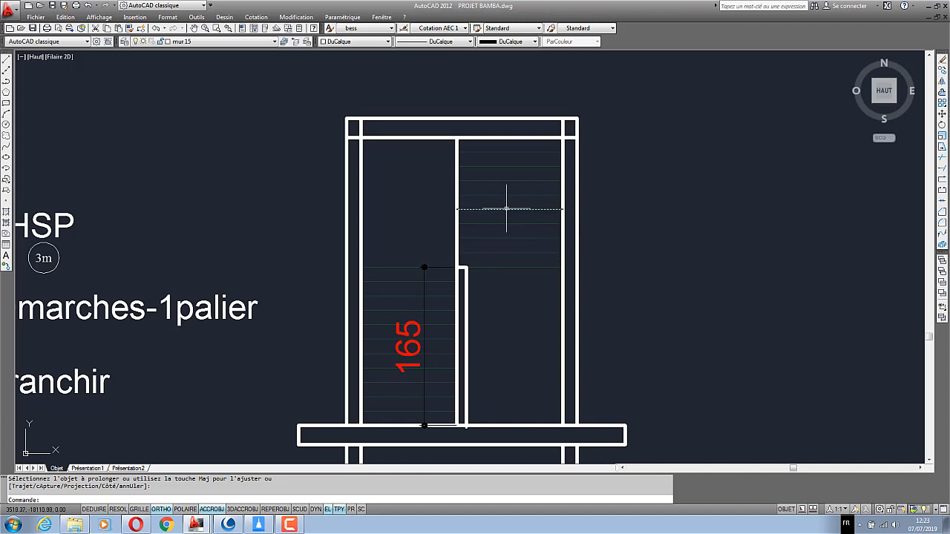
pyautogui.scroll(1, 505, 210)
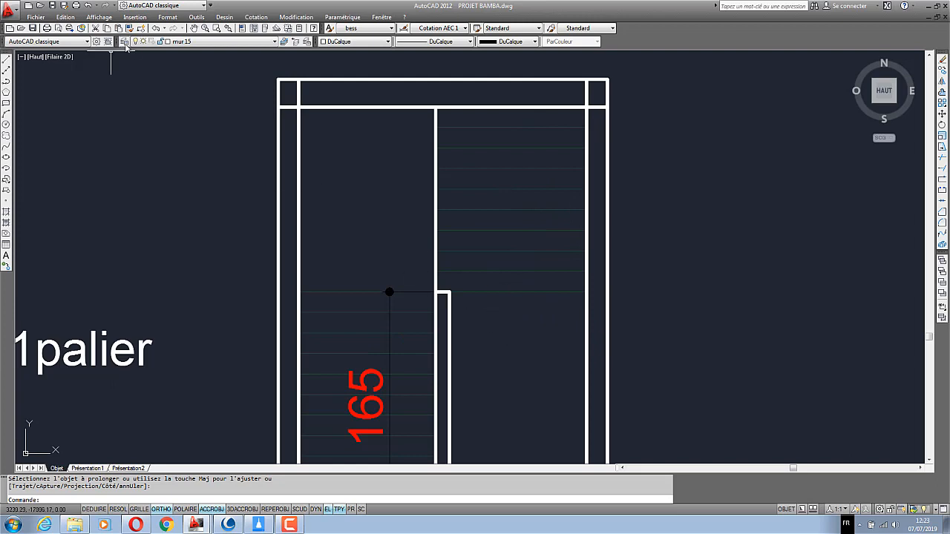
pyautogui.scroll(1, 484, 299)
pyautogui.click(486, 285)
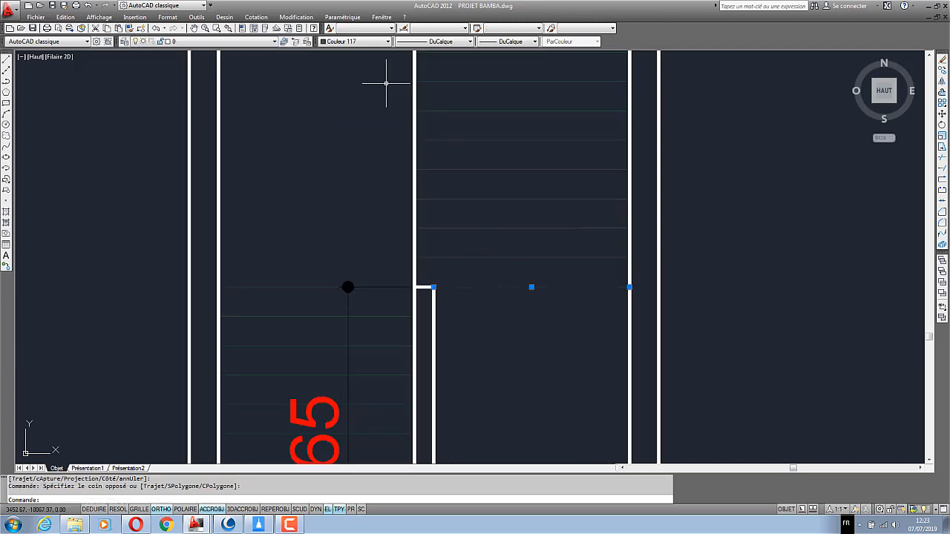
pyautogui.press('Escape')
pyautogui.press('Escape')
pyautogui.click(129, 28)
pyautogui.scroll(-8, 386, 307)
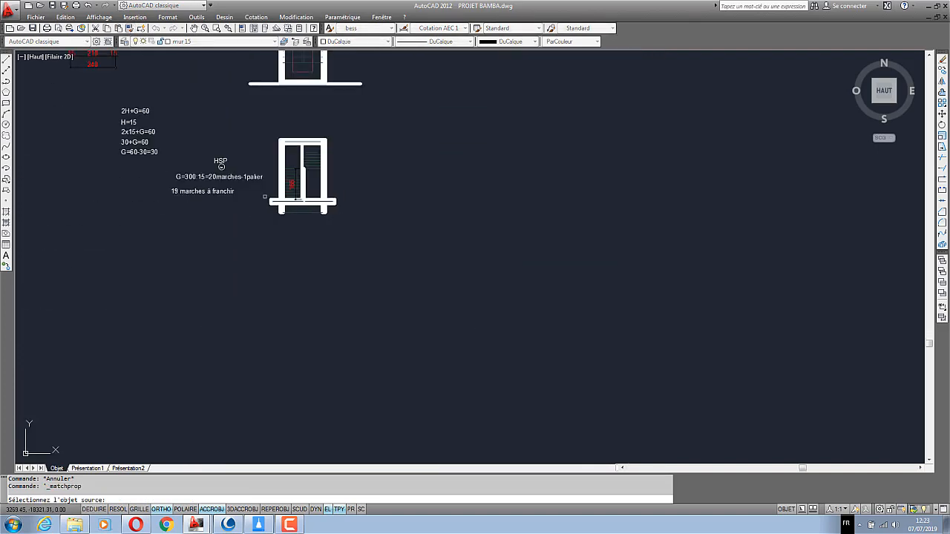
pyautogui.scroll(6, 394, 297)
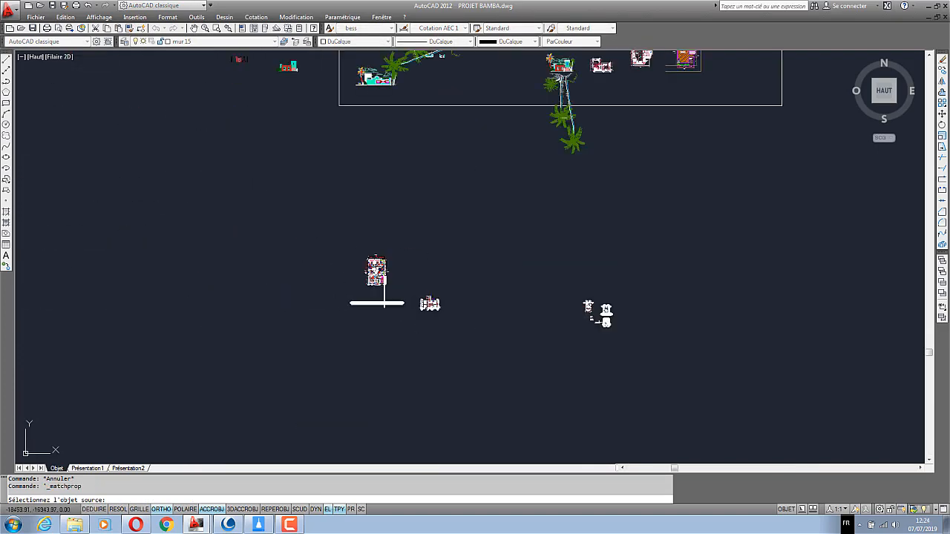
pyautogui.click(221, 255)
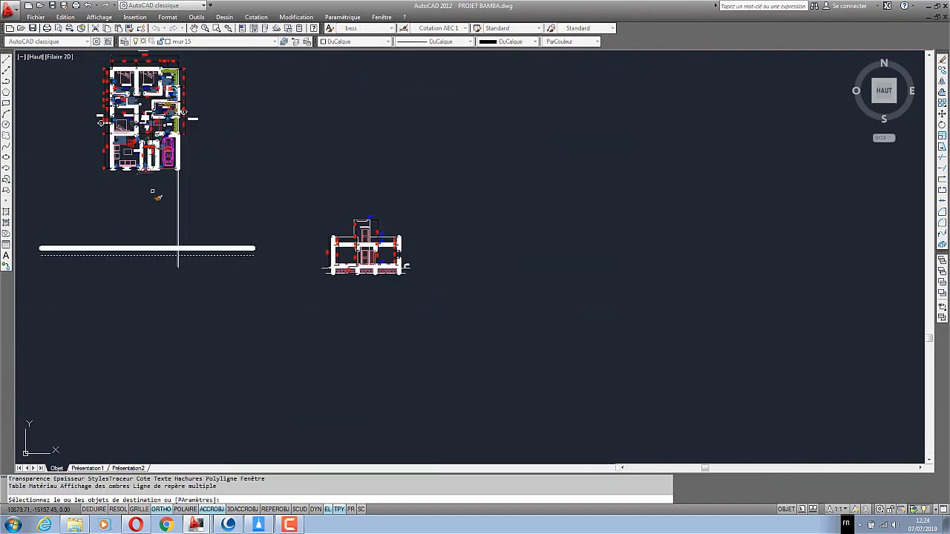
pyautogui.scroll(-6, 200, 187)
pyautogui.scroll(5, 467, 349)
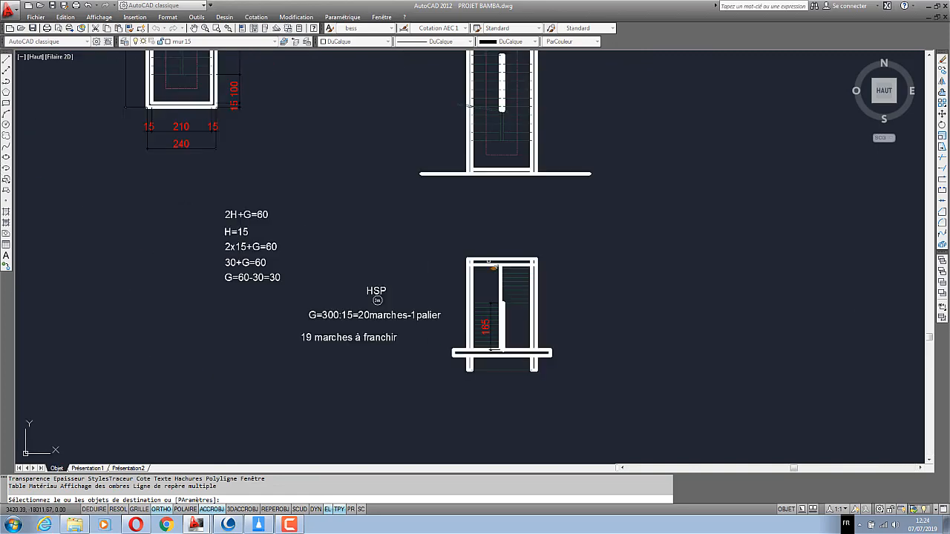
pyautogui.scroll(5, 517, 335)
pyautogui.scroll(2, 518, 335)
pyautogui.scroll(-3, 470, 364)
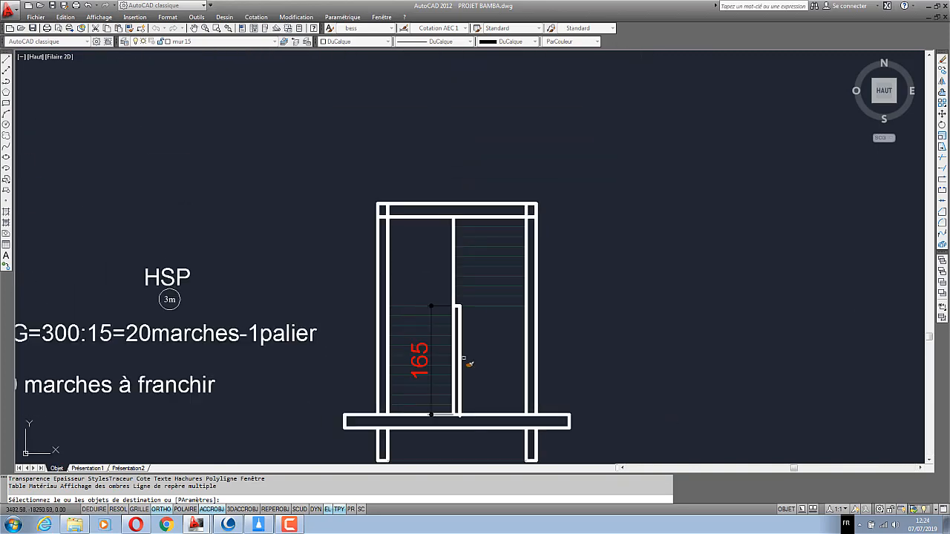
pyautogui.scroll(3, 500, 334)
pyautogui.scroll(2, 505, 318)
pyautogui.rightClick(653, 227)
pyautogui.click(662, 233)
pyautogui.scroll(-4, 450, 422)
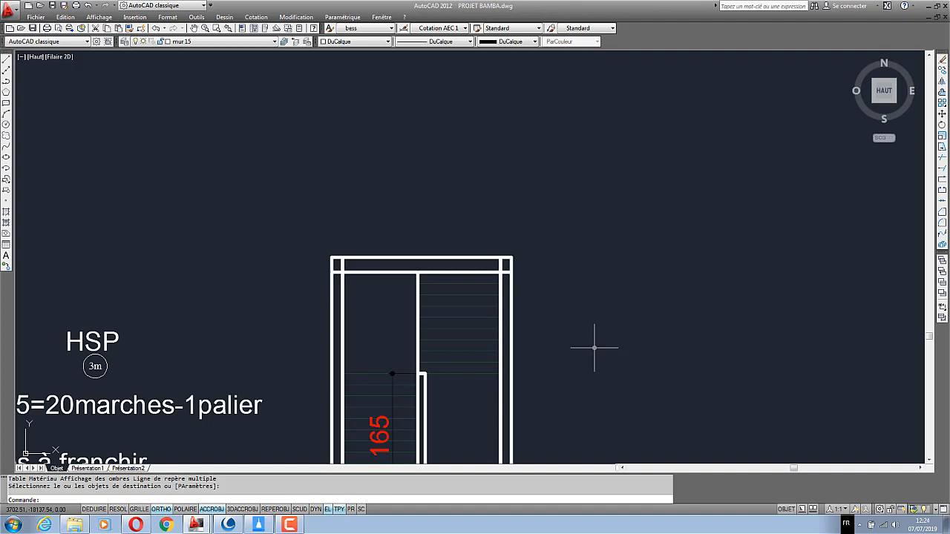
pyautogui.scroll(-2, 579, 364)
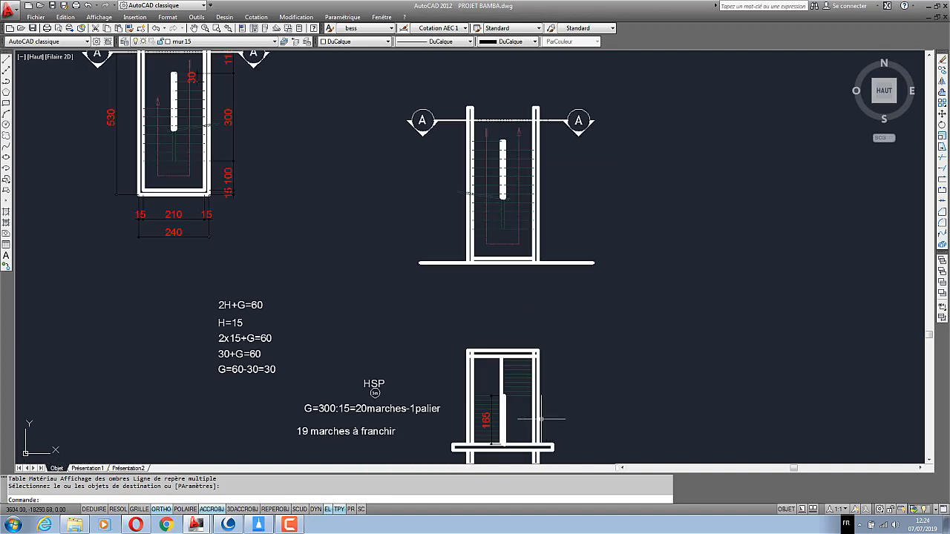
pyautogui.scroll(5, 502, 296)
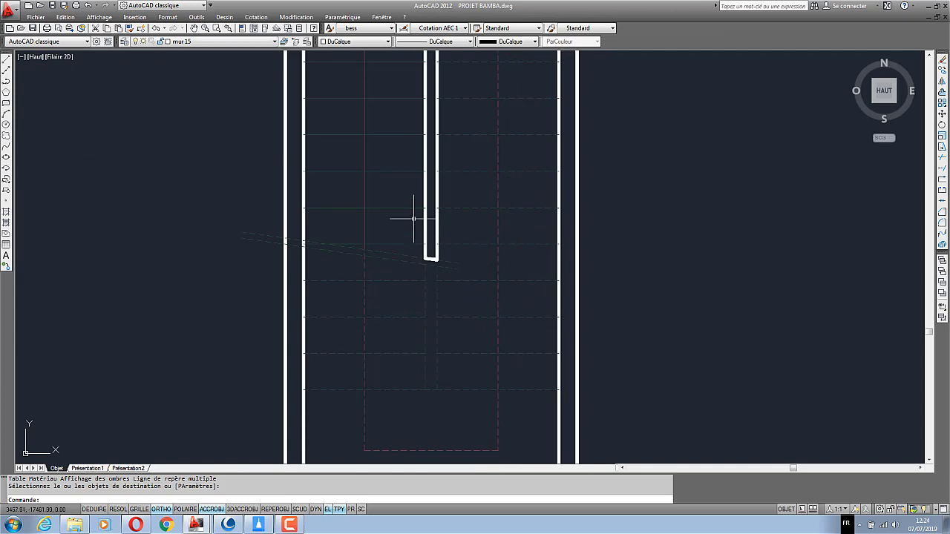
pyautogui.scroll(-2, 456, 289)
pyautogui.scroll(-4, 425, 257)
pyautogui.scroll(6, 421, 377)
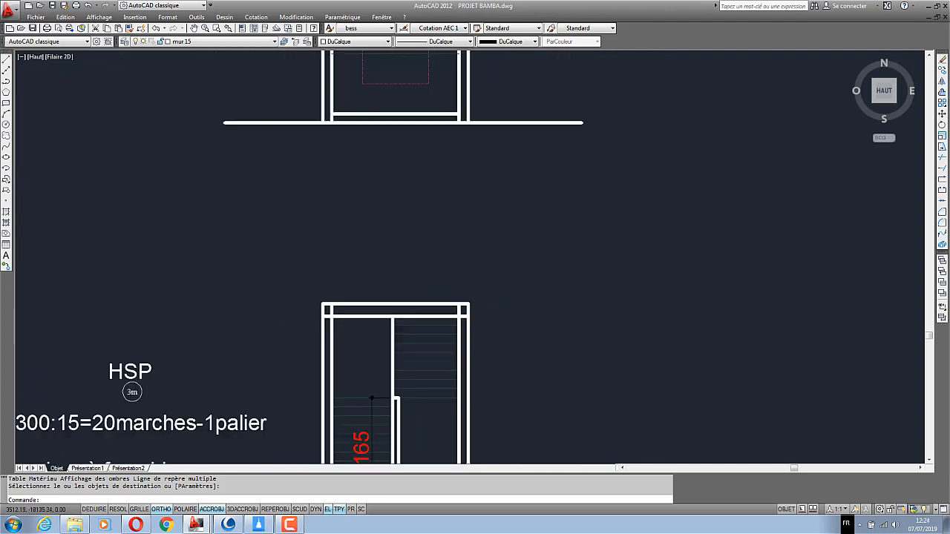
pyautogui.click(129, 30)
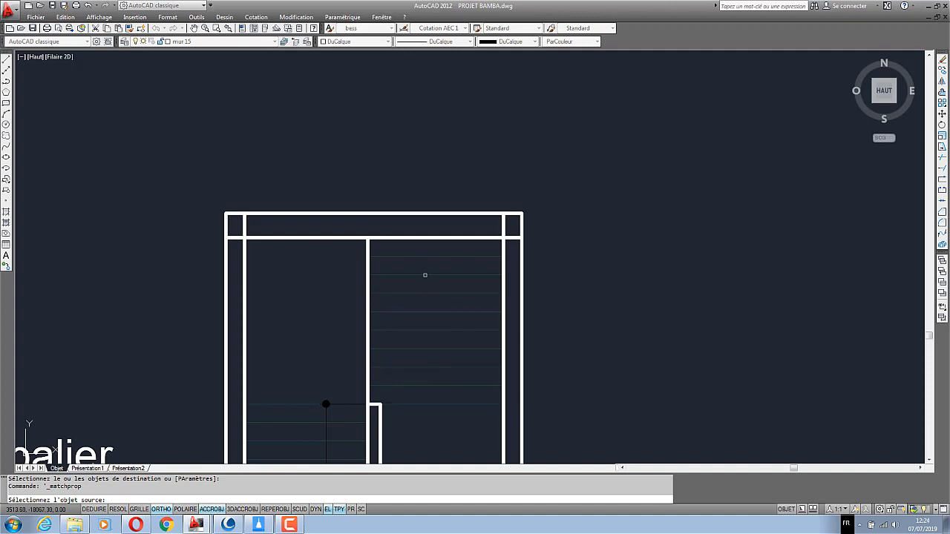
pyautogui.scroll(-1, 425, 271)
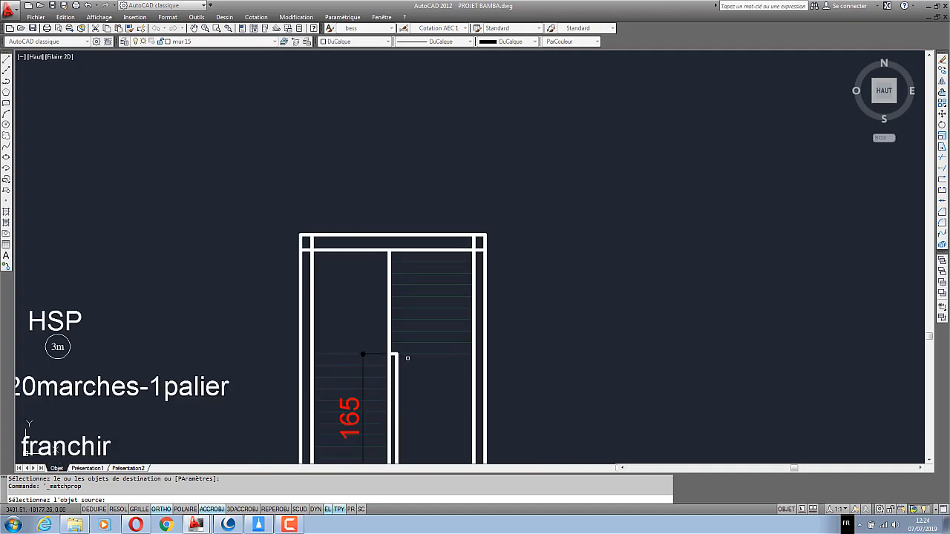
pyautogui.scroll(3, 430, 328)
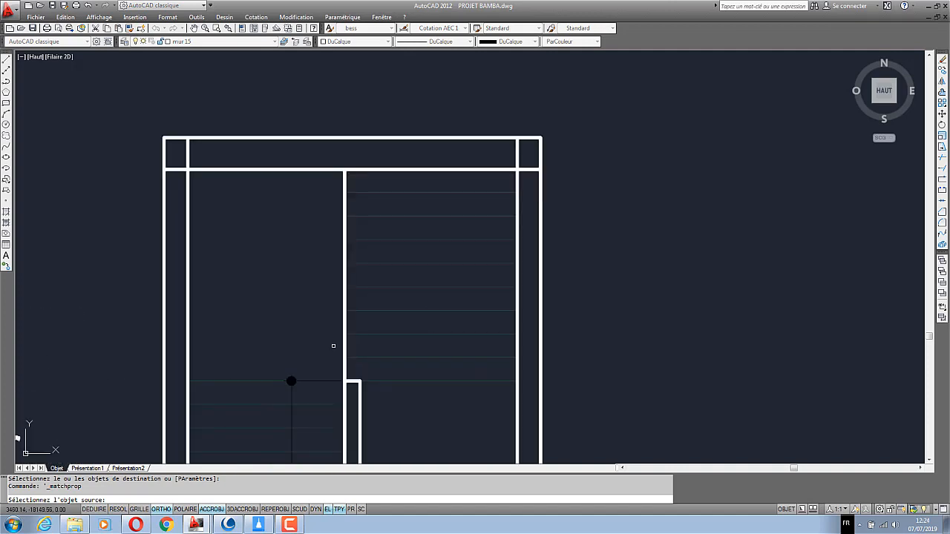
pyautogui.click(276, 379)
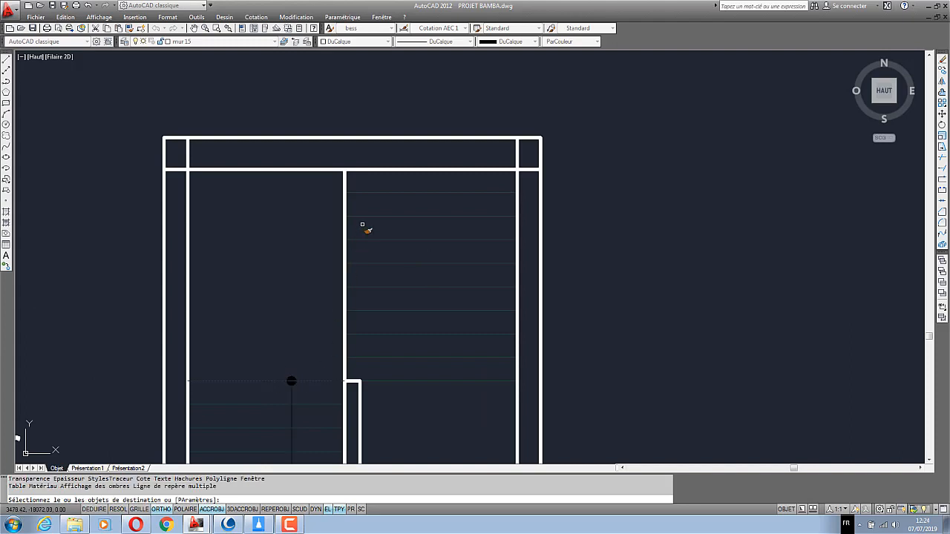
pyautogui.press('Escape')
# Match the upper flight's nine step lines in the section to the dashed line style used in the stair plan
pyautogui.click(129, 28)
pyautogui.scroll(-10, 364, 315)
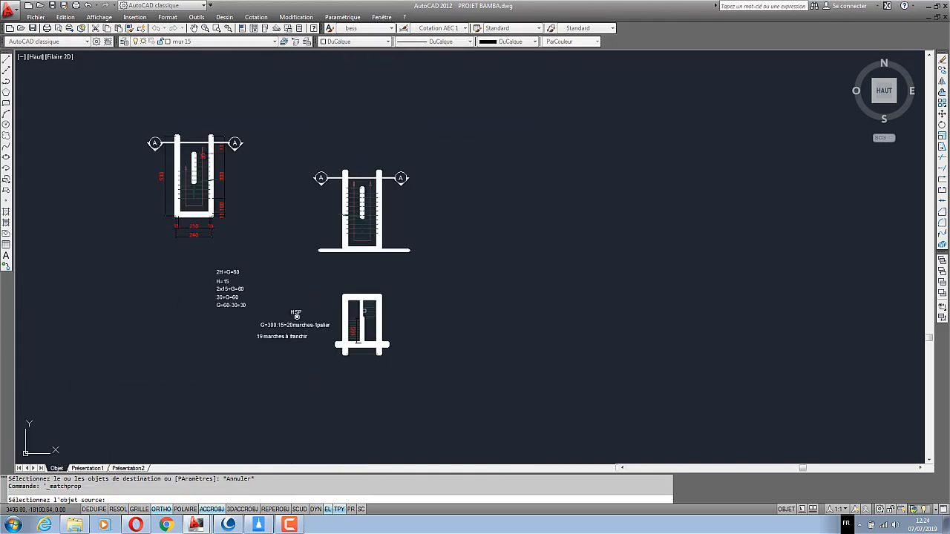
pyautogui.scroll(5, 369, 242)
pyautogui.click(363, 202)
pyautogui.scroll(-4, 349, 252)
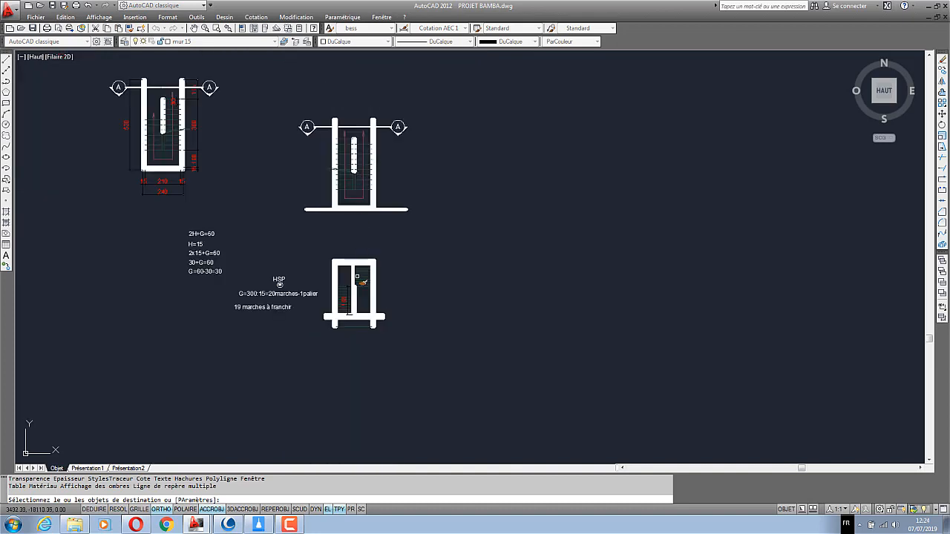
pyautogui.scroll(6, 386, 299)
pyautogui.click(409, 307)
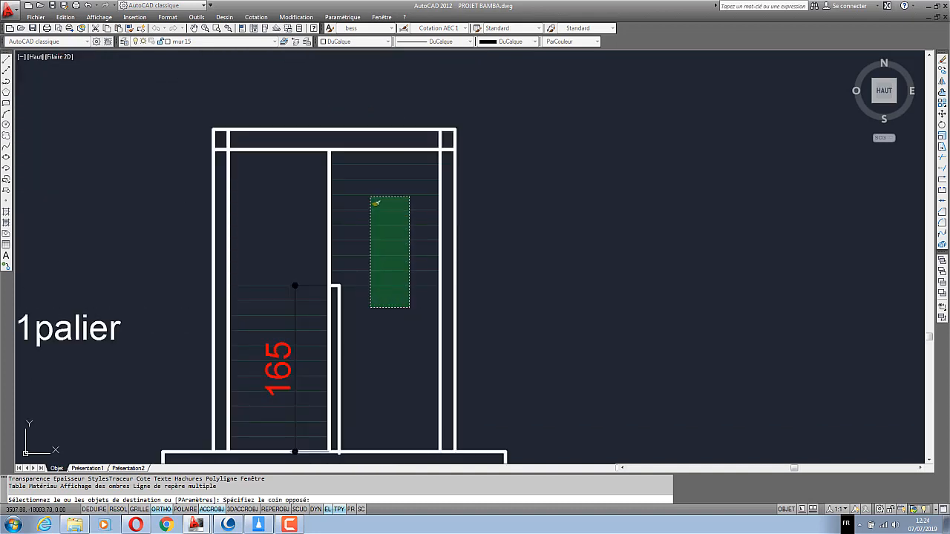
pyautogui.click(367, 160)
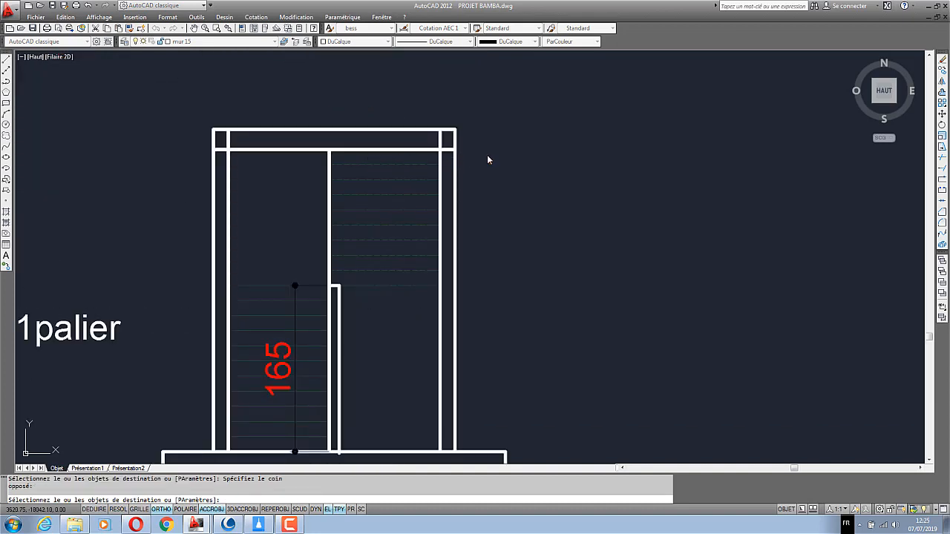
pyautogui.press('Return')
pyautogui.scroll(1, 318, 192)
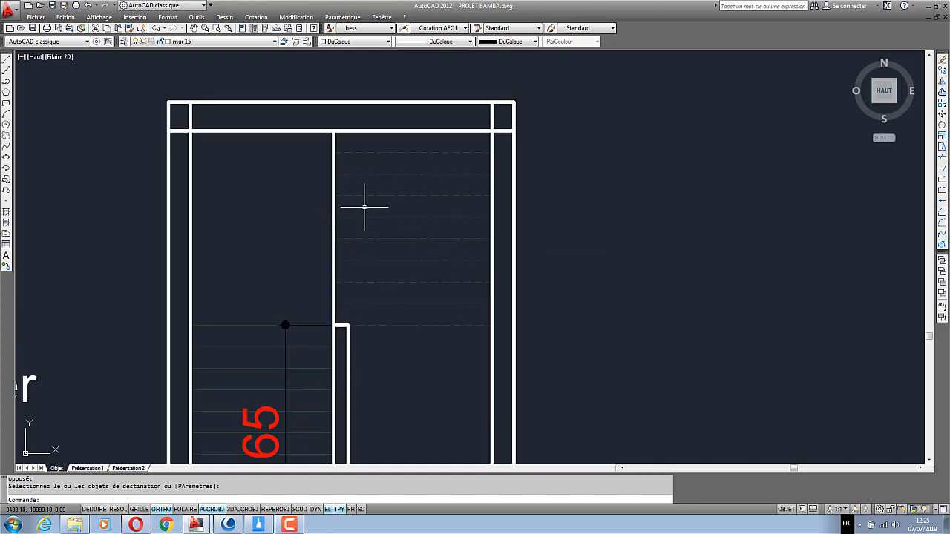
pyautogui.scroll(-5, 428, 371)
pyautogui.scroll(3, 423, 370)
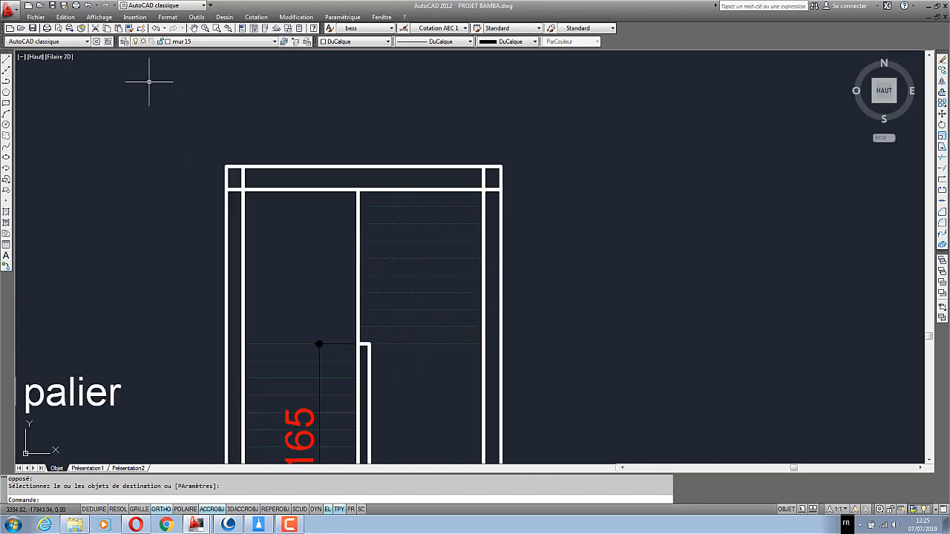
# Match the central wall's two side lines and short top line to the thin vertical reference line beneath the project's floor plan
pyautogui.click(128, 28)
pyautogui.scroll(-3, 343, 326)
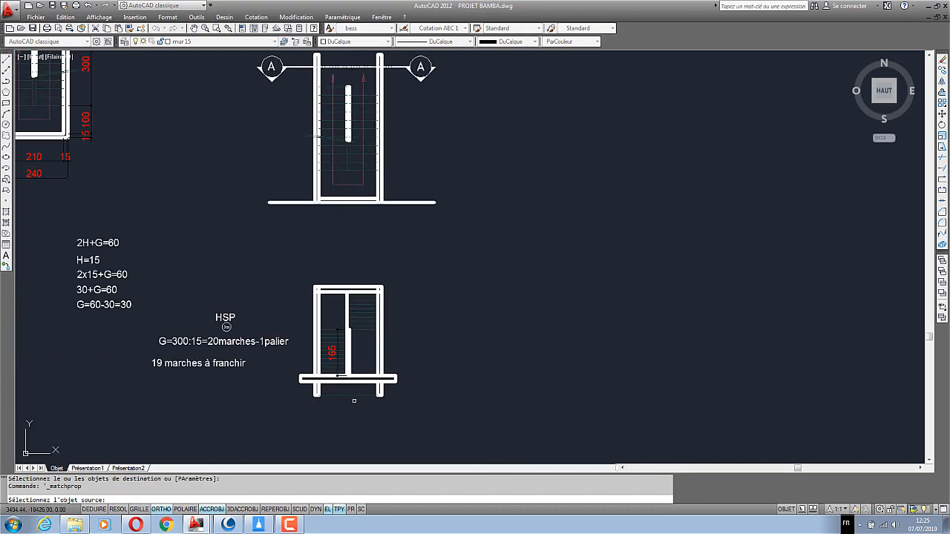
pyautogui.scroll(1, 354, 401)
pyautogui.scroll(5, 359, 282)
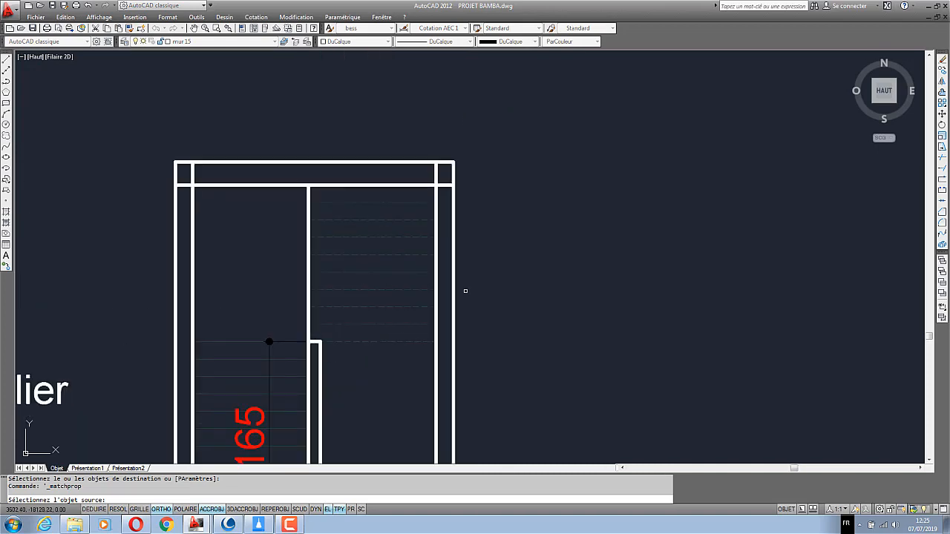
pyautogui.scroll(-5, 364, 297)
pyautogui.scroll(2, 446, 298)
pyautogui.scroll(2, 463, 279)
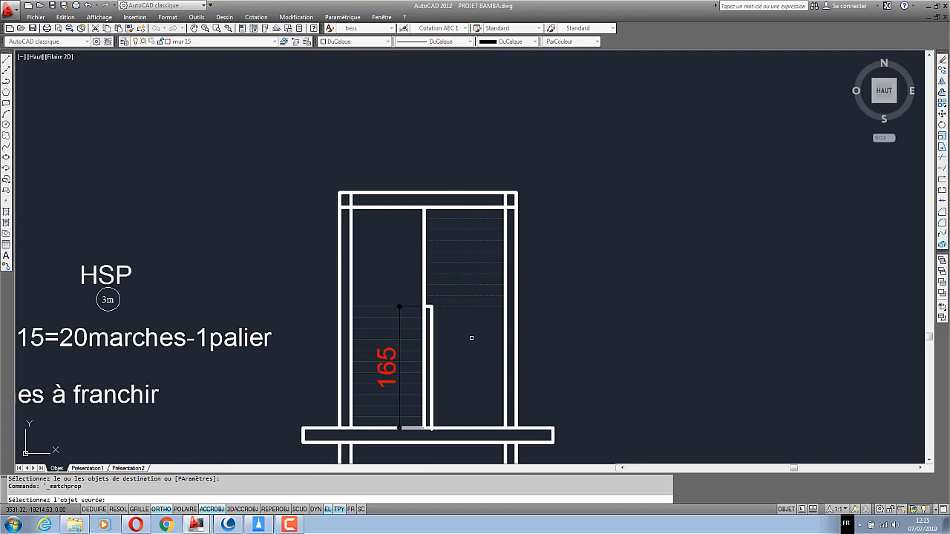
pyautogui.scroll(-3, 473, 337)
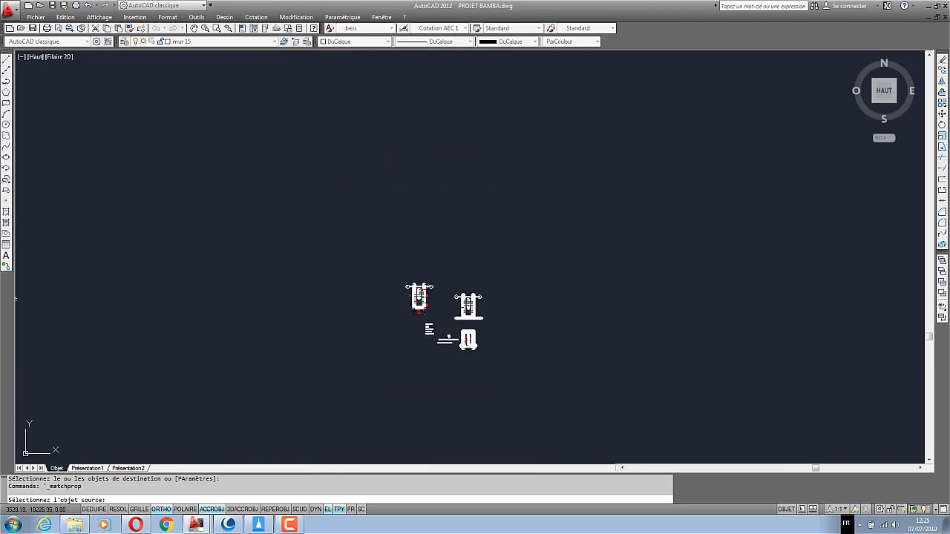
pyautogui.scroll(-3, 376, 324)
pyautogui.scroll(4, 279, 296)
pyautogui.scroll(6, 280, 295)
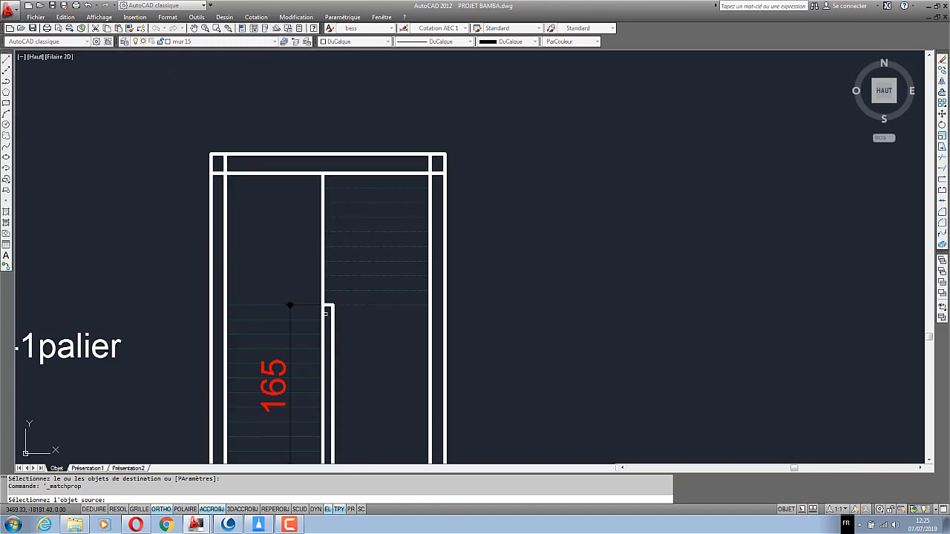
pyautogui.scroll(-8, 346, 346)
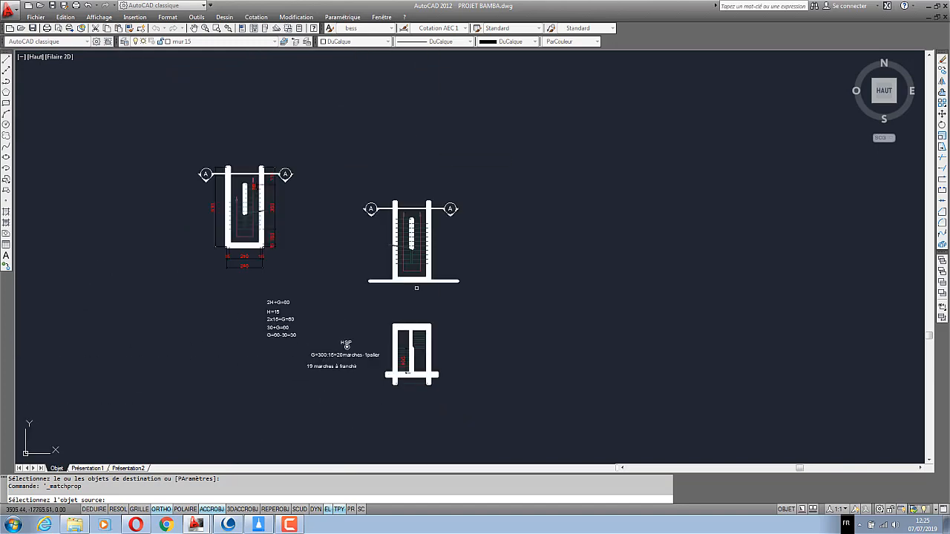
pyautogui.scroll(6, 346, 346)
pyautogui.scroll(-3, 373, 384)
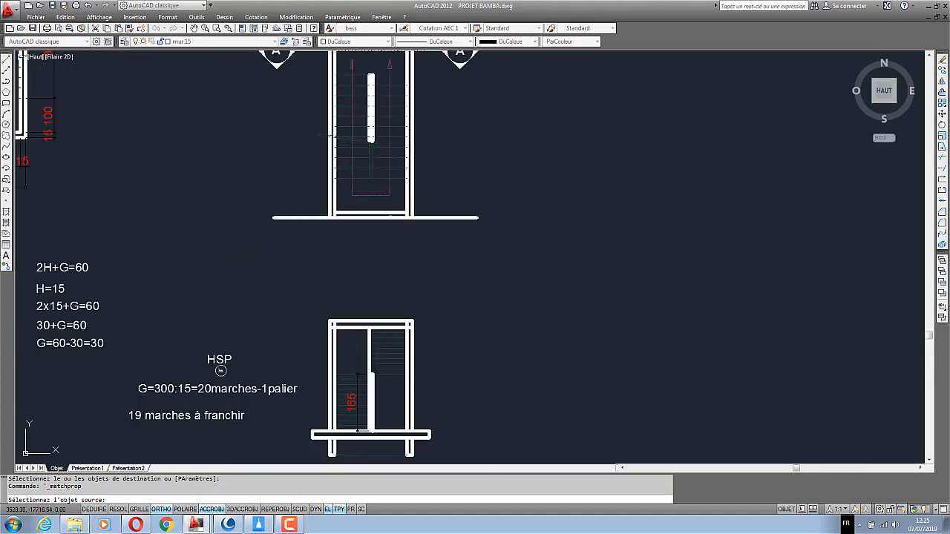
pyautogui.scroll(-2, 370, 291)
pyautogui.scroll(5, 375, 235)
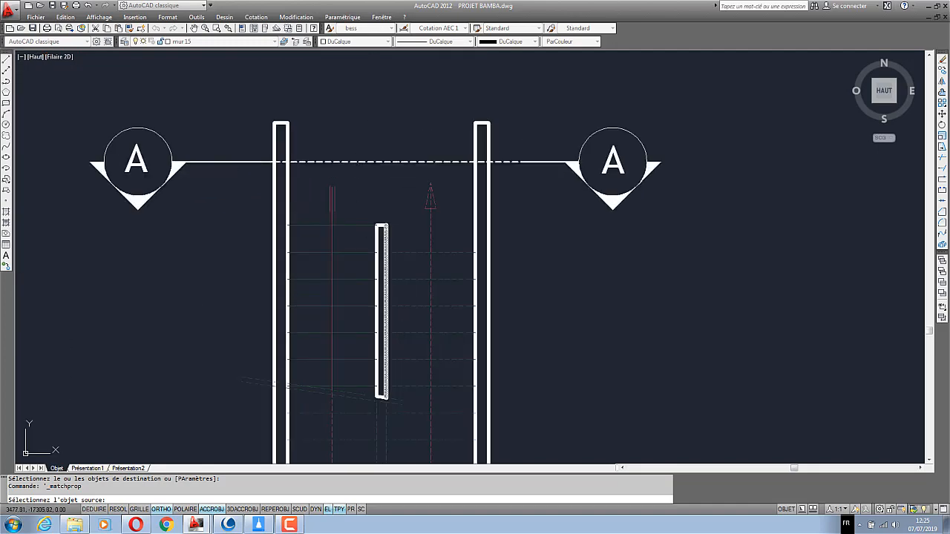
pyautogui.scroll(-5, 383, 245)
pyautogui.scroll(3, 88, 188)
pyautogui.click(82, 176)
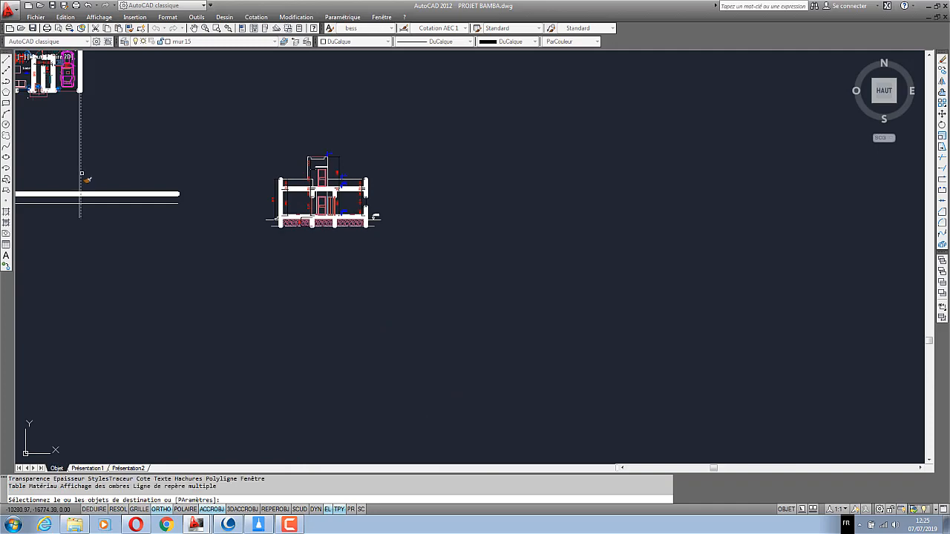
pyautogui.scroll(-3, 111, 139)
pyautogui.scroll(5, 357, 185)
pyautogui.scroll(4, 482, 201)
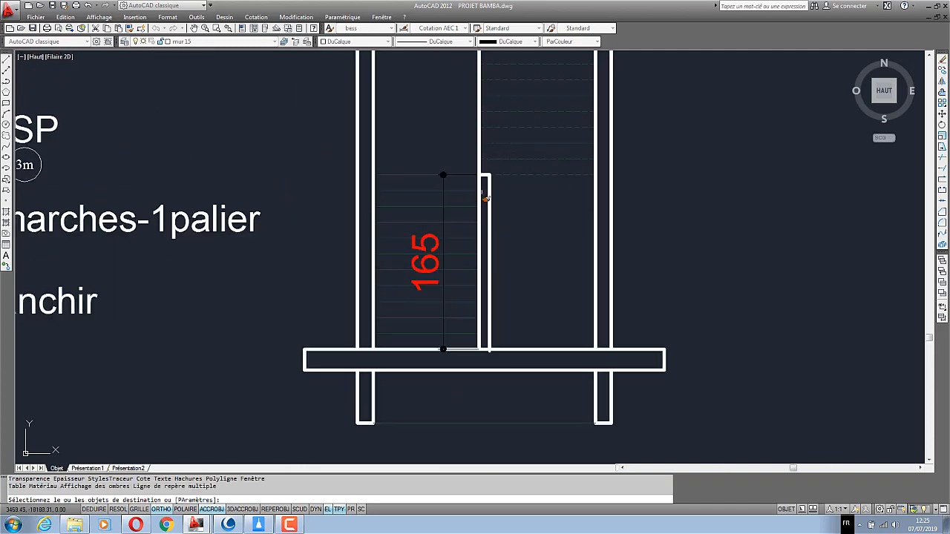
pyautogui.click(502, 207)
pyautogui.click(477, 214)
pyautogui.scroll(-2, 482, 216)
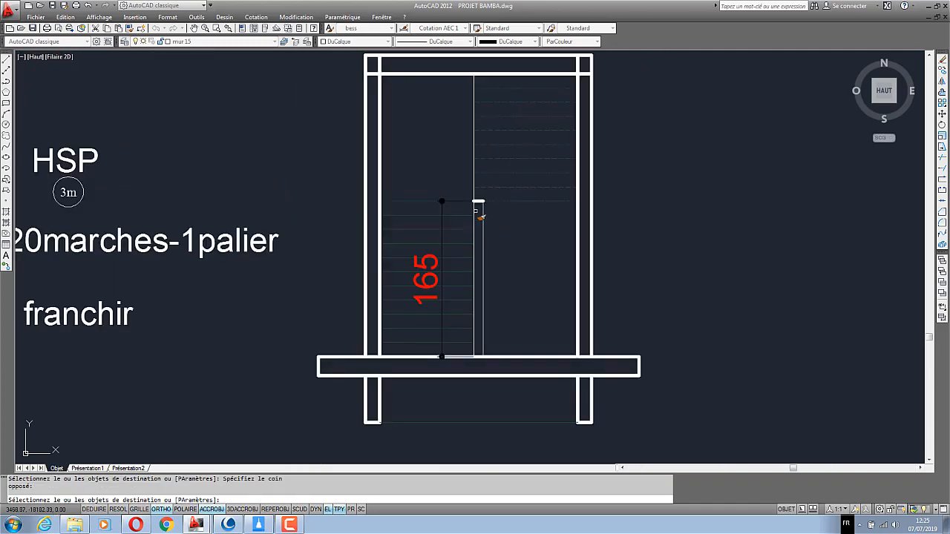
pyautogui.scroll(5, 488, 193)
pyautogui.click(488, 175)
pyautogui.scroll(-4, 405, 240)
pyautogui.press('Return')
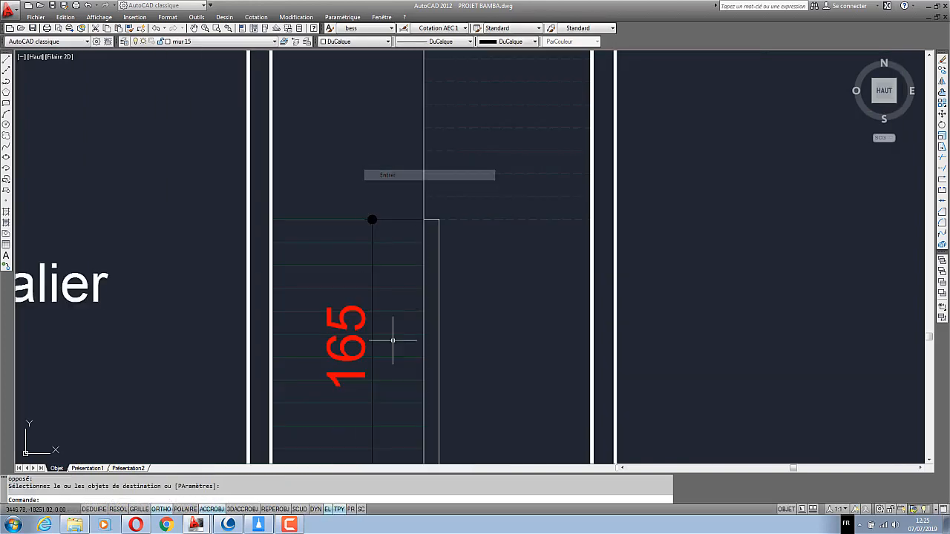
pyautogui.scroll(-2, 394, 328)
pyautogui.scroll(1, 445, 253)
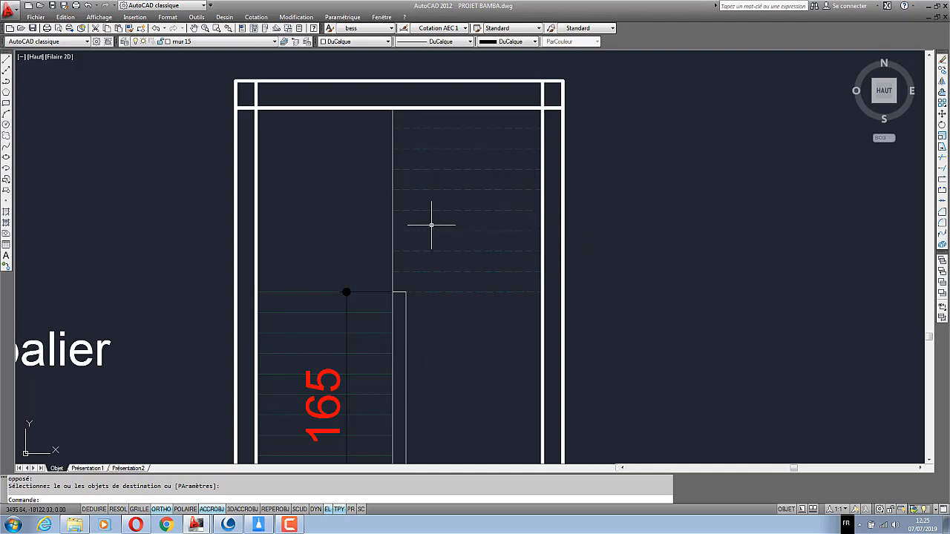
pyautogui.scroll(-2, 433, 225)
pyautogui.scroll(1, 432, 230)
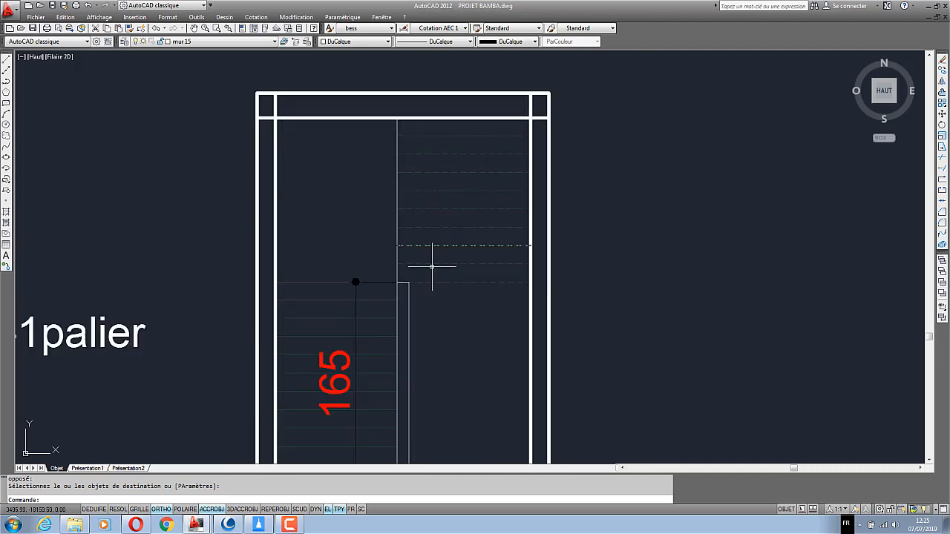
pyautogui.scroll(-3, 458, 235)
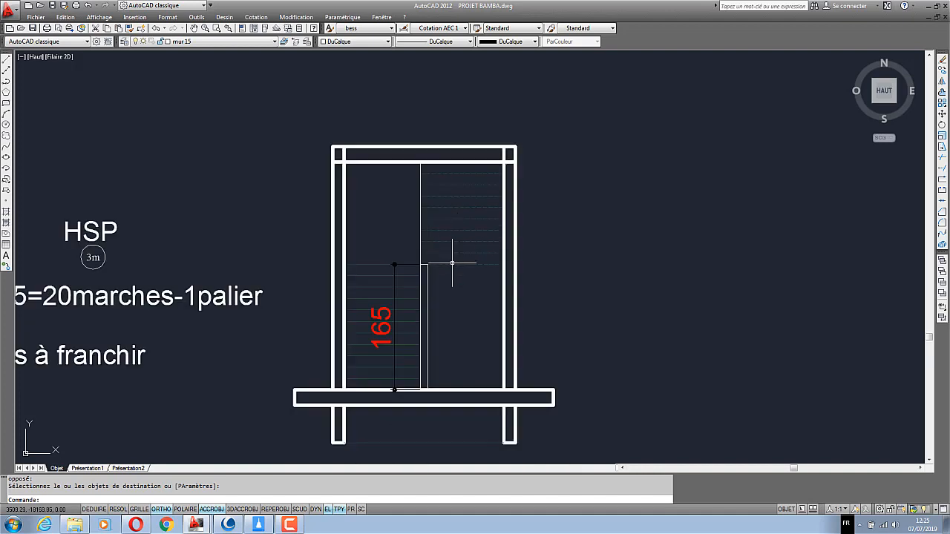
# Extend the central wall's short top line to the inner face of the opposite outer wall beneath the dashed upper flight
pyautogui.scroll(4, 452, 261)
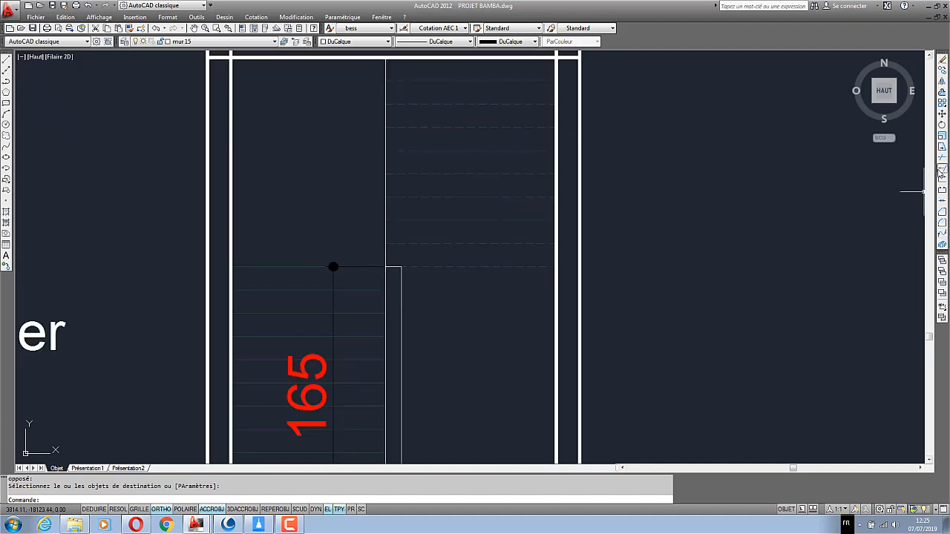
pyautogui.click(942, 169)
pyautogui.press('Return')
pyautogui.scroll(3, 416, 268)
pyautogui.click(363, 266)
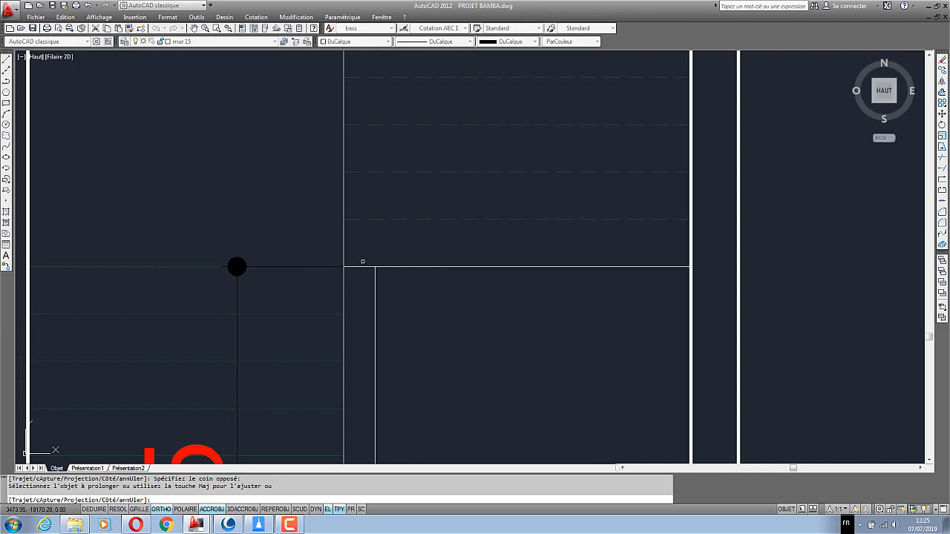
pyautogui.press('Return')
pyautogui.scroll(-4, 441, 243)
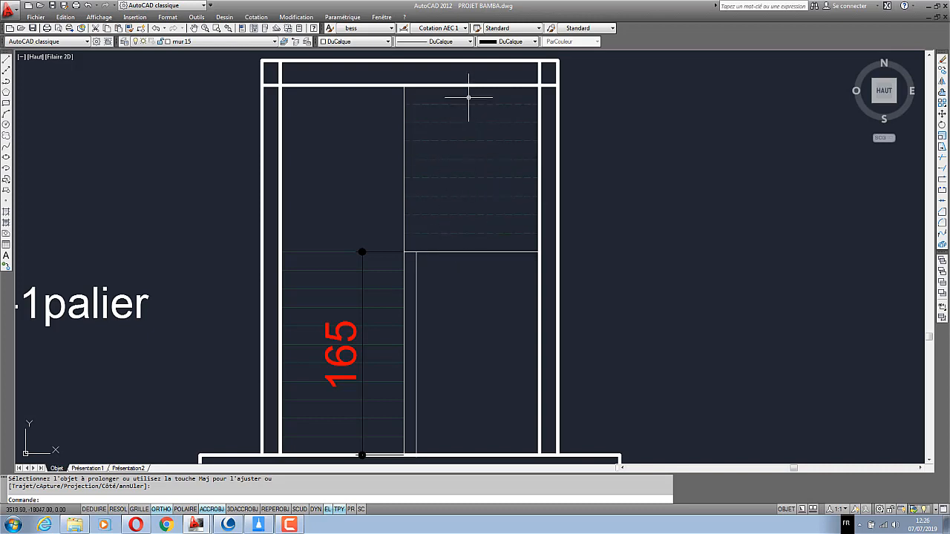
# Examine the section's dashed upper flight and the open area beneath it, and compare them with the stair plan
pyautogui.scroll(1, 468, 55)
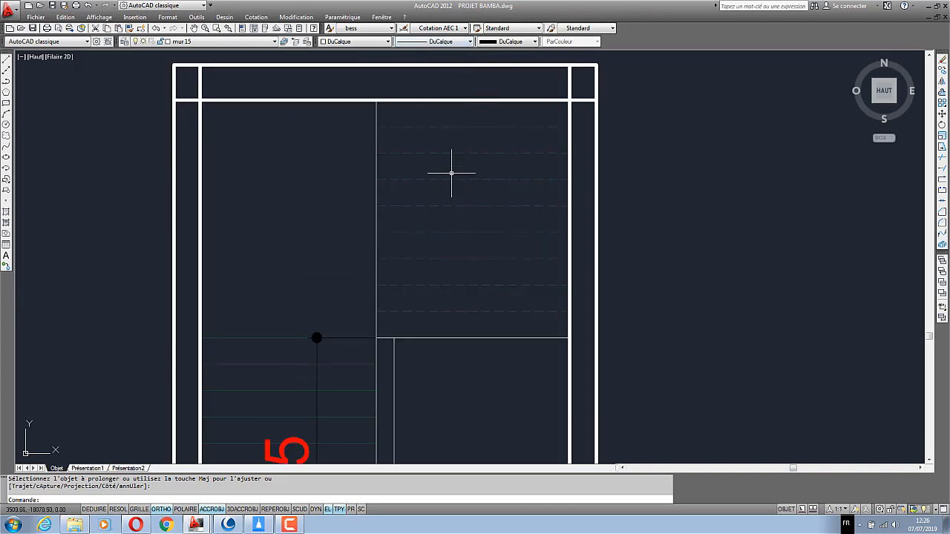
pyautogui.scroll(-1, 447, 228)
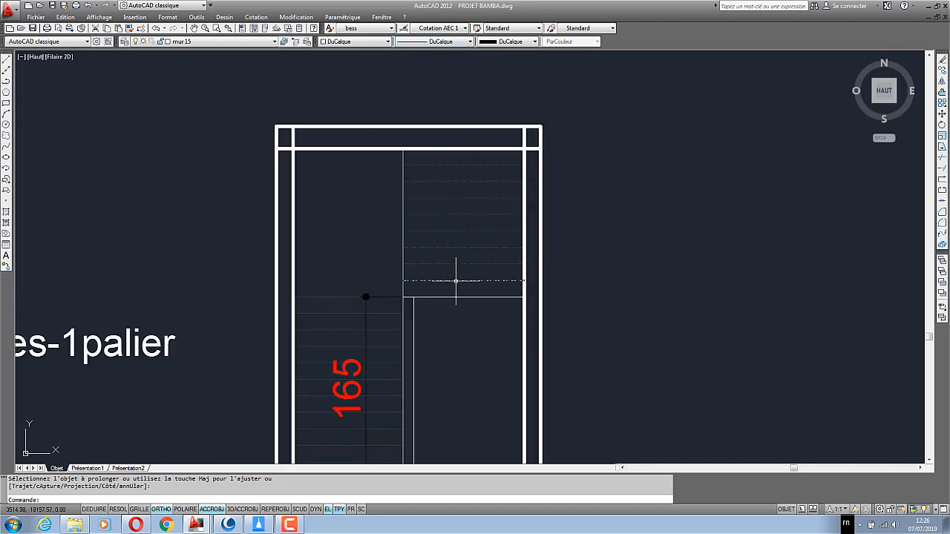
pyautogui.scroll(1, 461, 153)
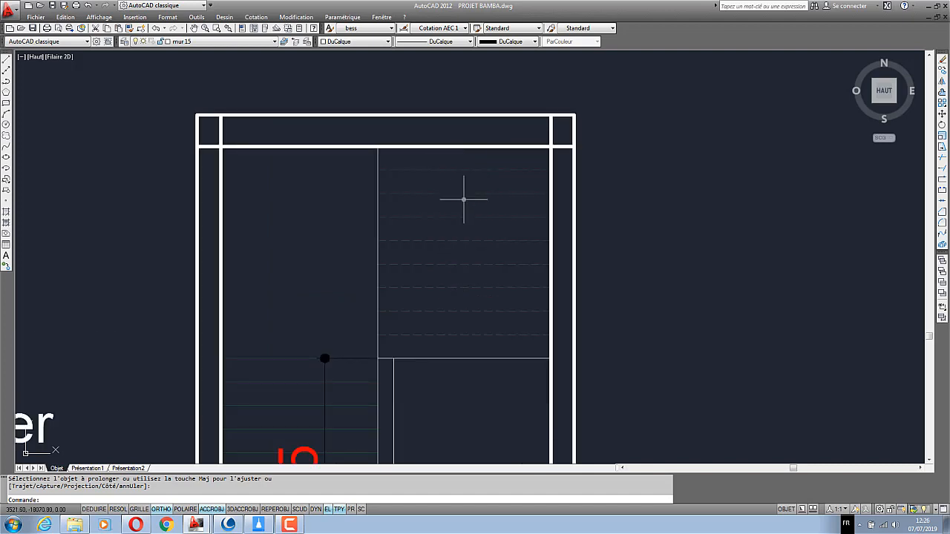
pyautogui.scroll(-2, 455, 205)
pyautogui.scroll(1, 452, 212)
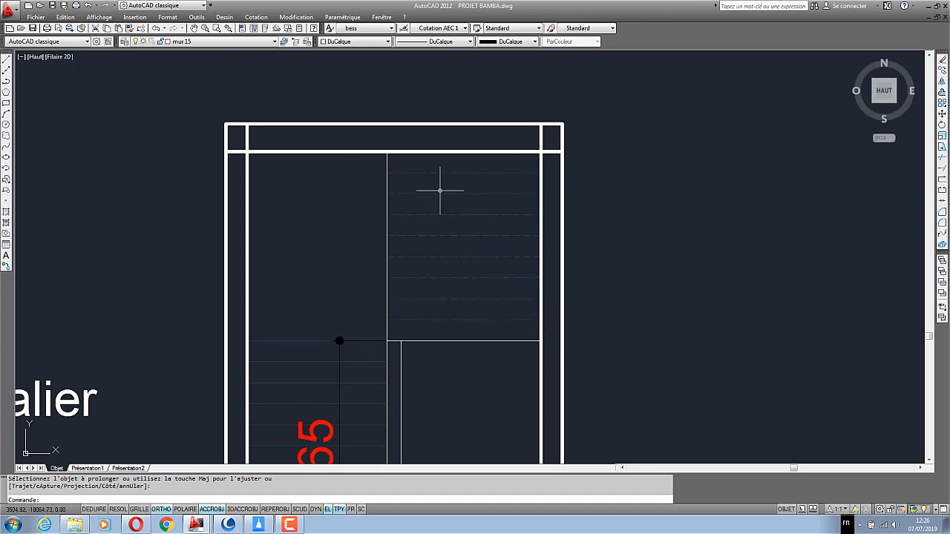
pyautogui.scroll(-2, 429, 208)
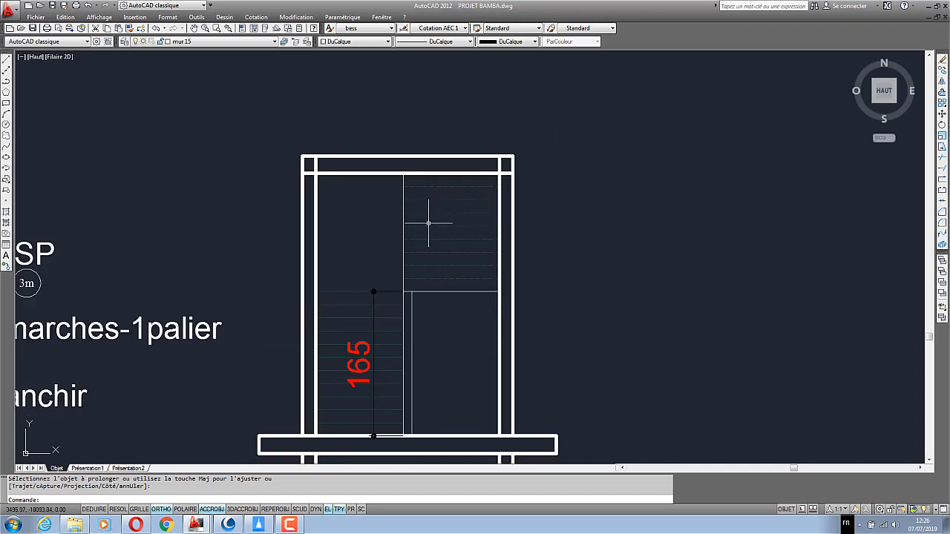
pyautogui.scroll(2, 456, 397)
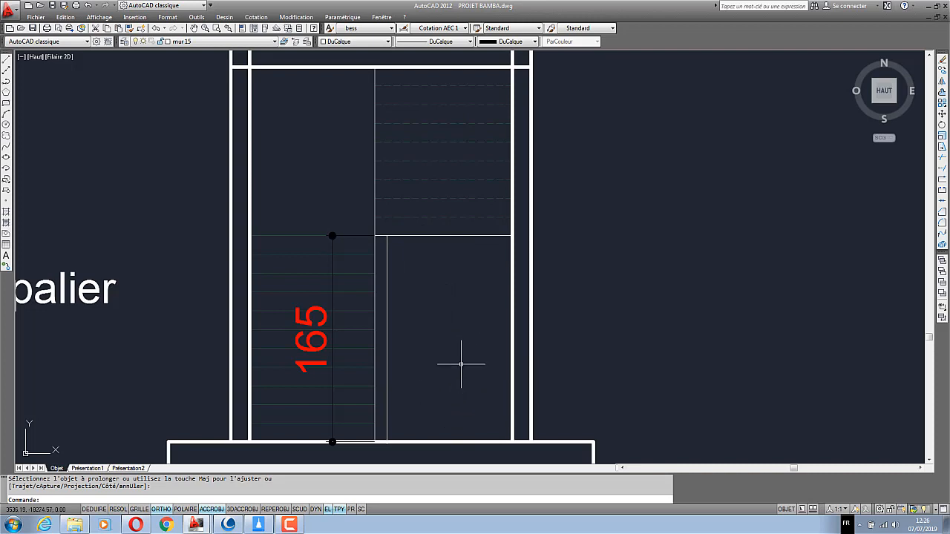
pyautogui.scroll(-2, 438, 327)
pyautogui.scroll(1, 443, 343)
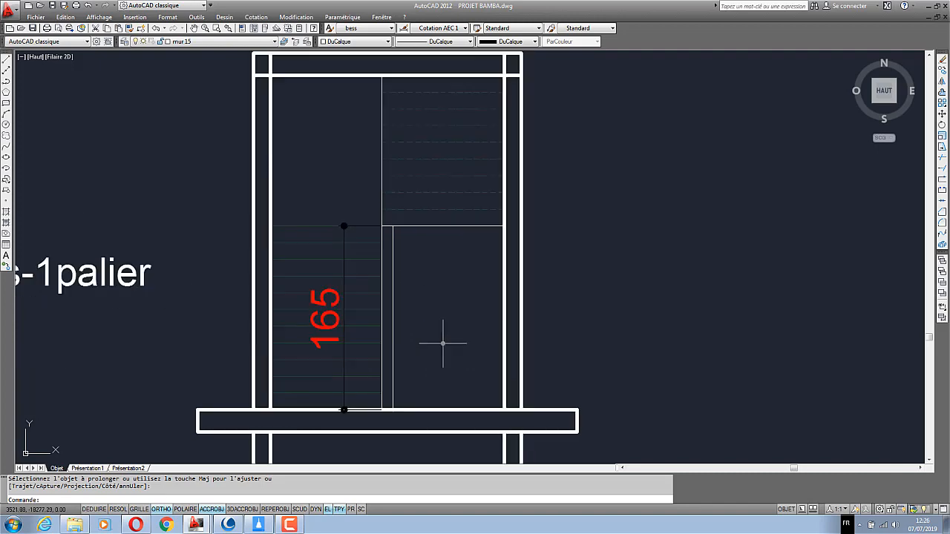
pyautogui.scroll(-5, 443, 343)
pyautogui.scroll(5, 431, 300)
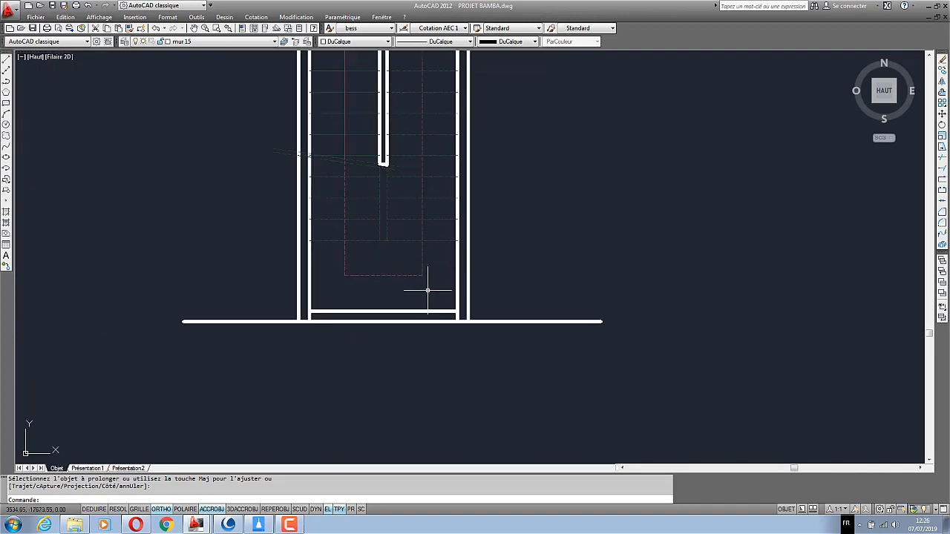
# Measure the landing's depth in the stair plan, from the last step line to the end wall
pyautogui.click(256, 17)
pyautogui.click(259, 47)
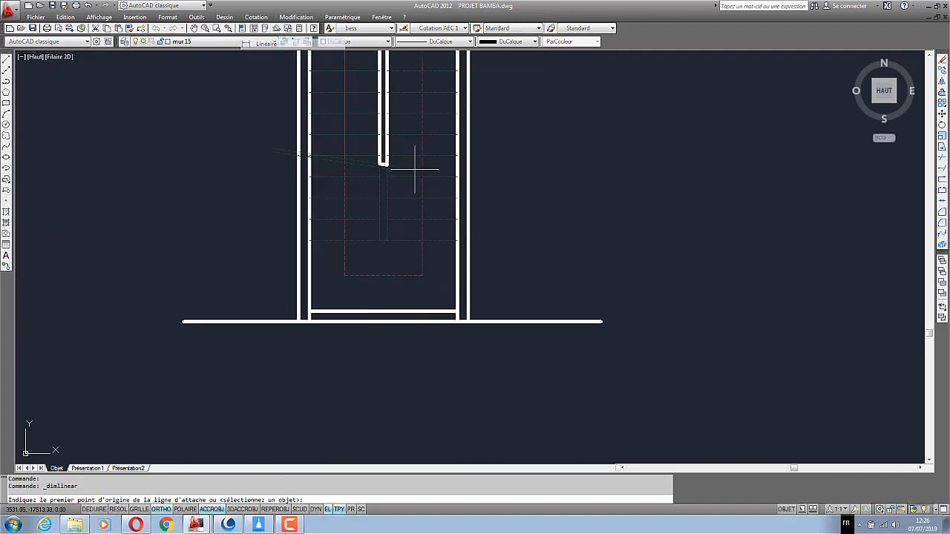
pyautogui.click(458, 240)
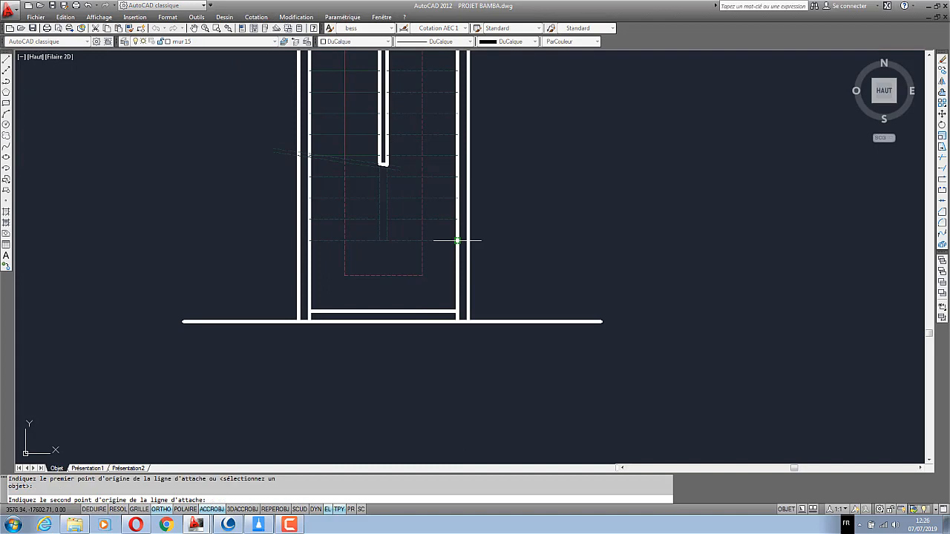
pyautogui.click(457, 312)
pyautogui.press('Escape')
pyautogui.scroll(-5, 361, 219)
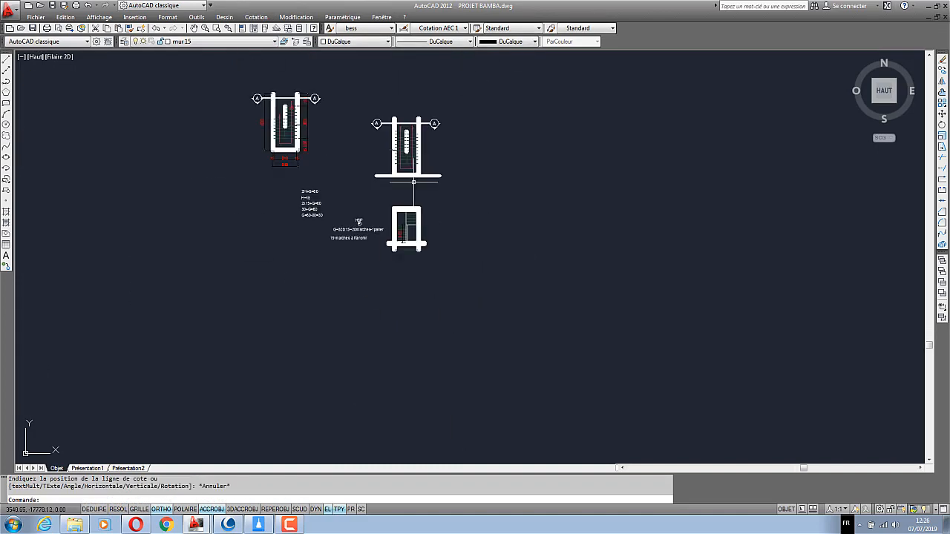
# Draw the top and outer-wall side of a rectangular door outline in the area beneath the section's upper flight
pyautogui.scroll(6, 403, 184)
pyautogui.scroll(-3, 392, 241)
pyautogui.scroll(3, 391, 211)
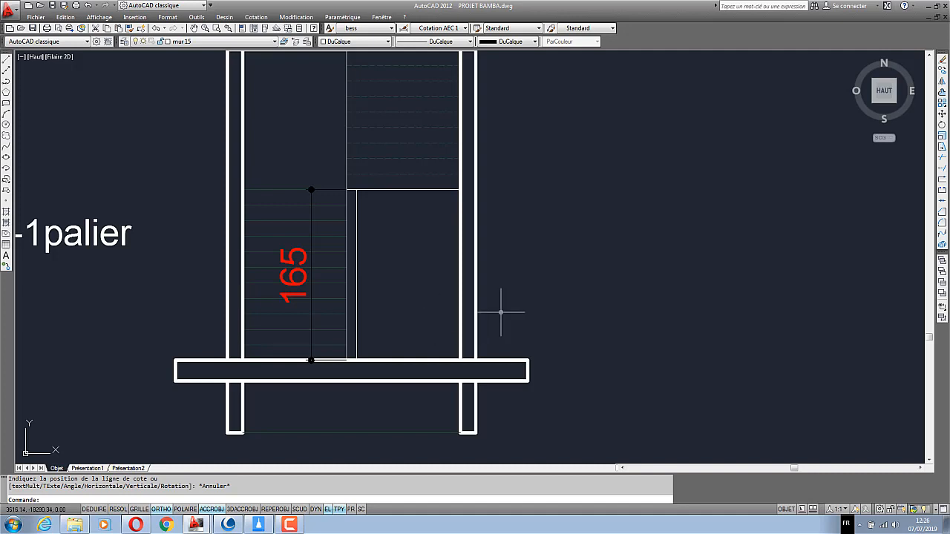
pyautogui.scroll(2, 381, 222)
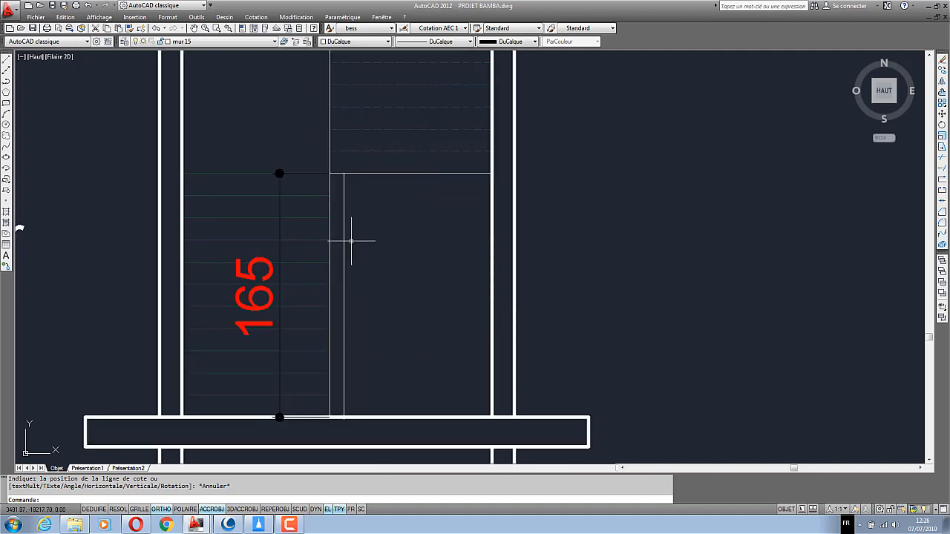
pyautogui.click(7, 60)
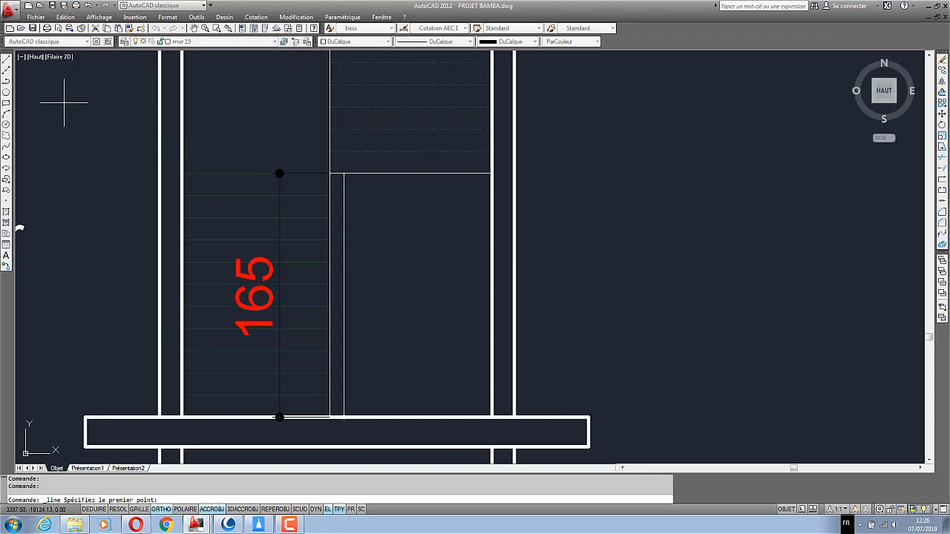
pyautogui.scroll(3, 377, 211)
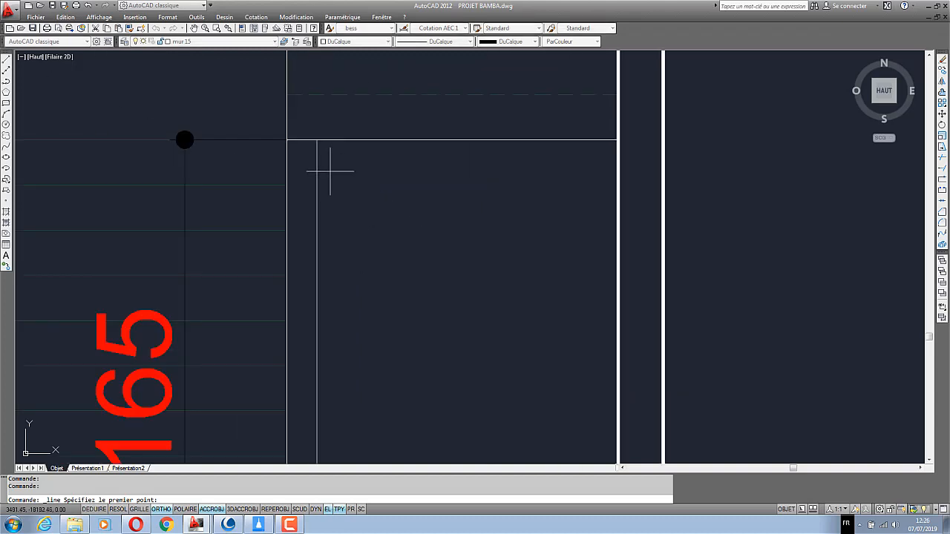
pyautogui.click(330, 172)
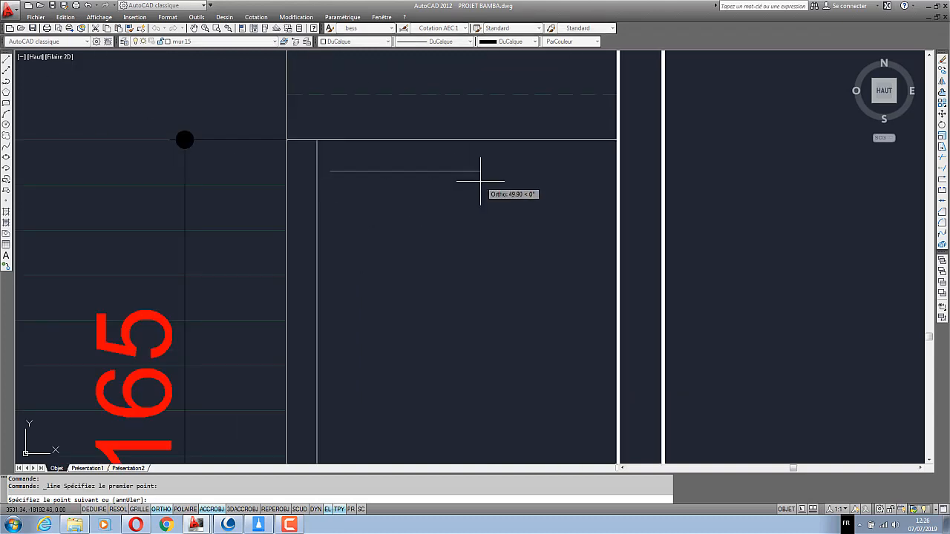
pyautogui.click(613, 191)
pyautogui.scroll(-4, 613, 191)
pyautogui.scroll(3, 603, 261)
pyautogui.click(606, 355)
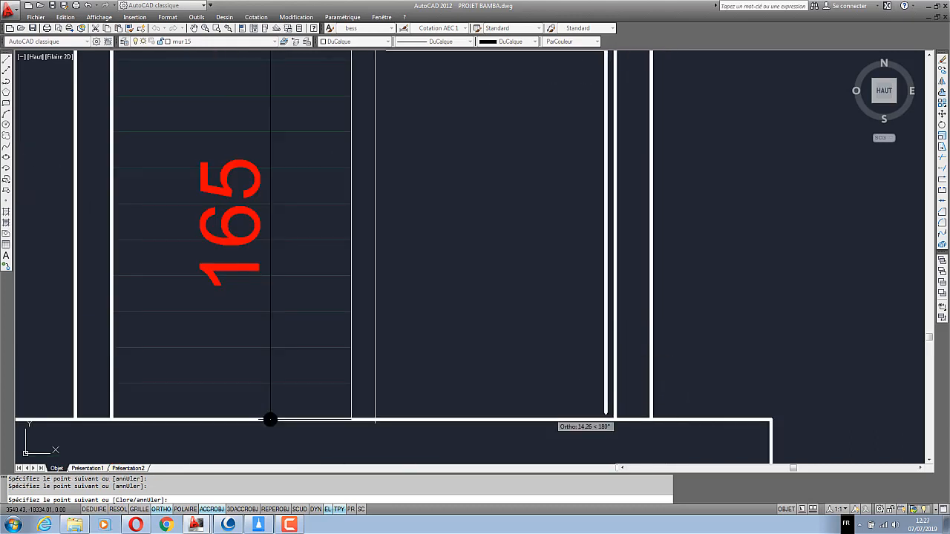
# Close the rectangular outline with a bottom line just above the slab and a side line beside the central wall
pyautogui.click(383, 408)
pyautogui.scroll(-4, 387, 387)
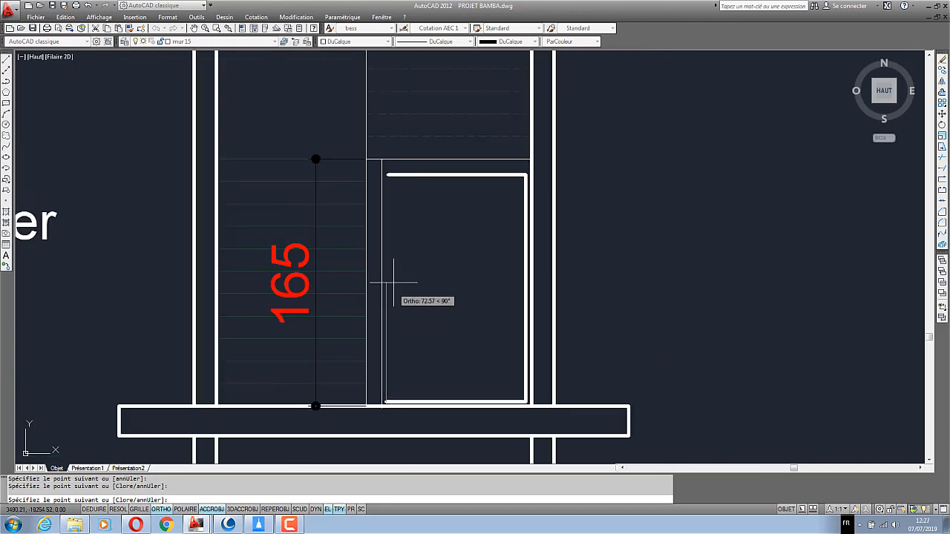
pyautogui.scroll(3, 389, 182)
pyautogui.click(385, 170)
pyautogui.scroll(5, 383, 171)
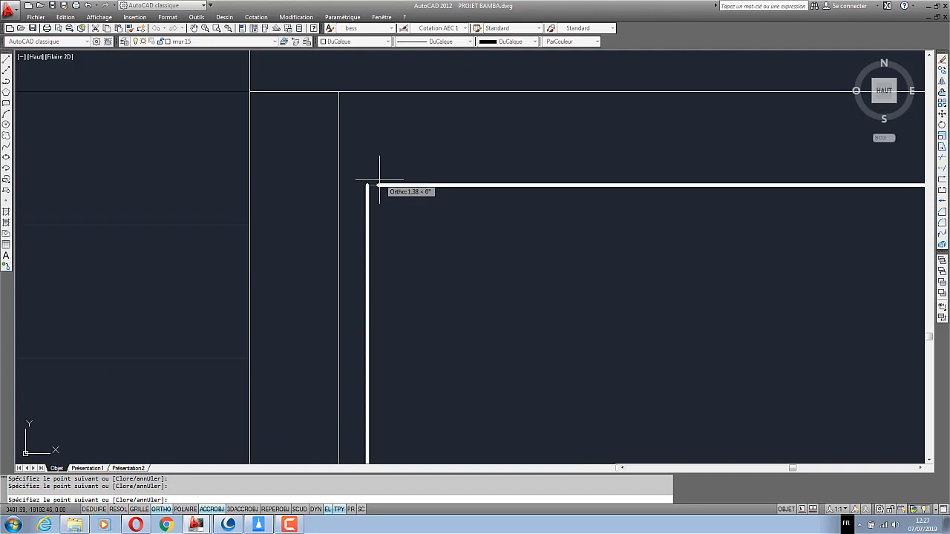
pyautogui.press('Escape')
pyautogui.scroll(-3, 386, 171)
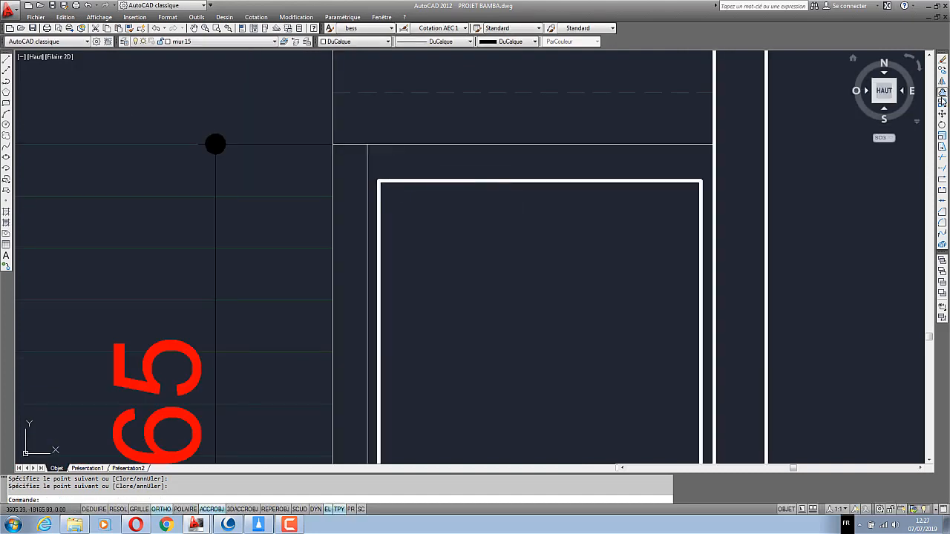
# Offset the rectangle's top line and its side line nearest the outer wall 5 inward
pyautogui.write('dec')
pyautogui.press('Return')
pyautogui.write('5')
pyautogui.press('Return')
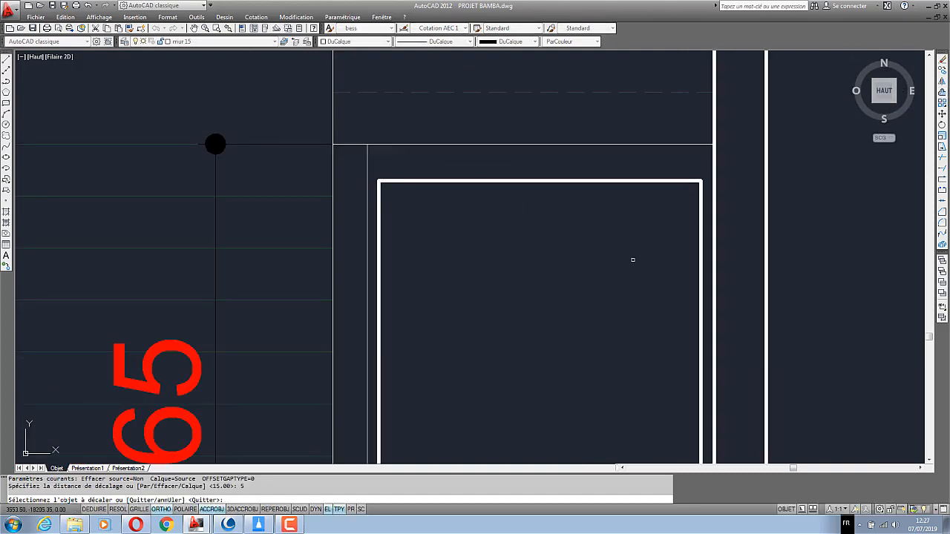
pyautogui.click(562, 185)
pyautogui.click(550, 190)
pyautogui.scroll(-2, 518, 176)
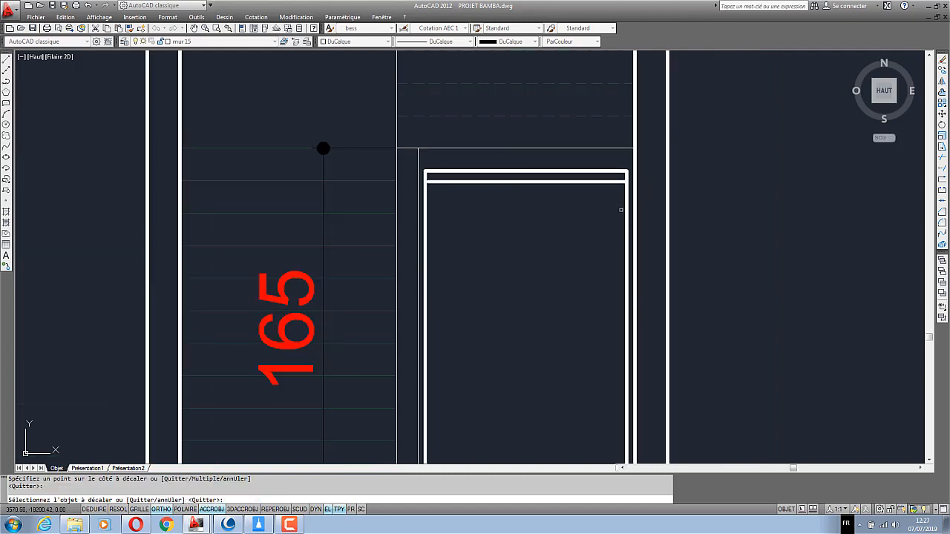
pyautogui.click(625, 205)
pyautogui.click(585, 208)
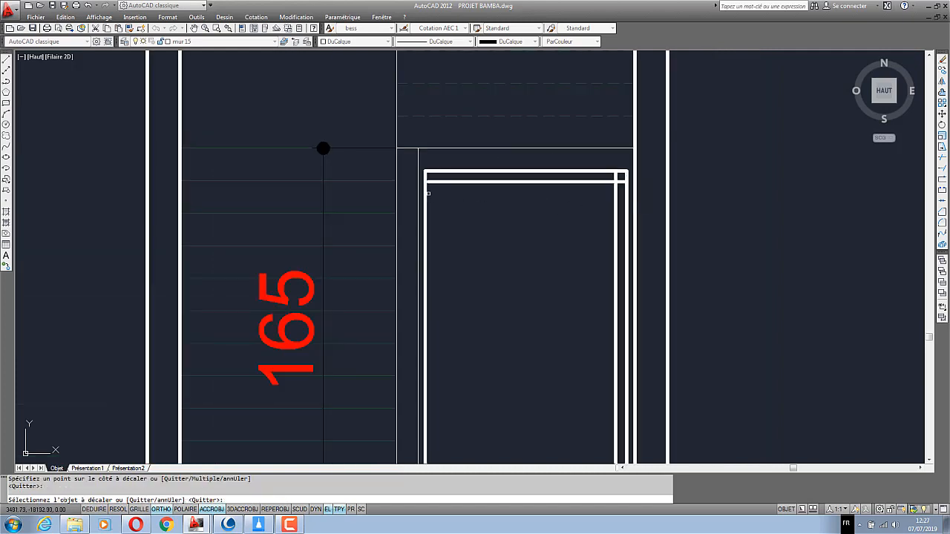
# Offset the rectangle's side line nearest the central wall and its bottom line 5 inward
pyautogui.click(427, 191)
pyautogui.click(487, 191)
pyautogui.scroll(-4, 490, 191)
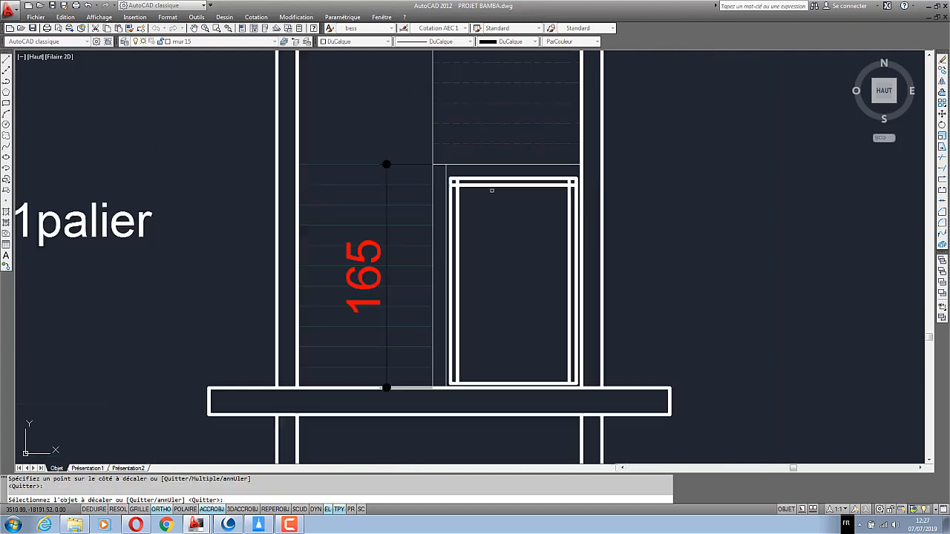
pyautogui.scroll(6, 498, 318)
pyautogui.click(475, 307)
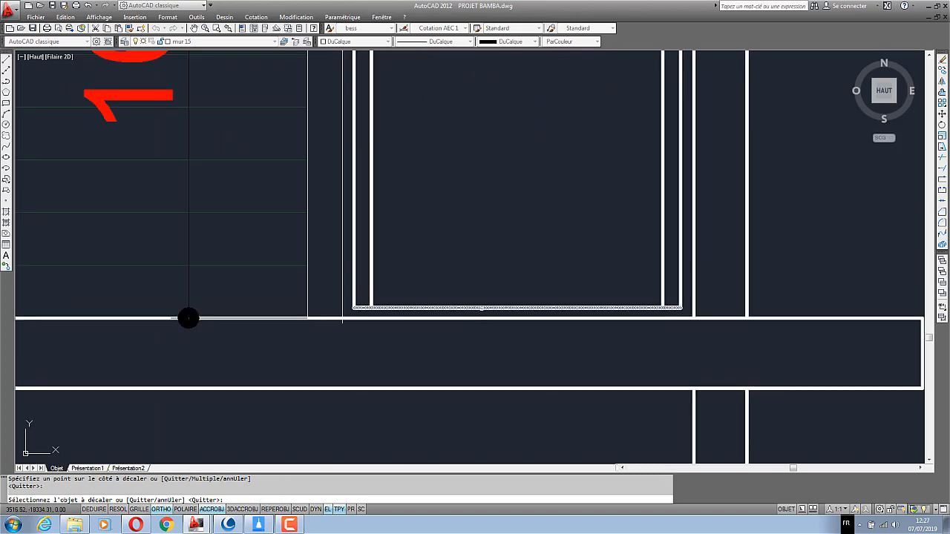
pyautogui.click(485, 263)
pyautogui.press('Return')
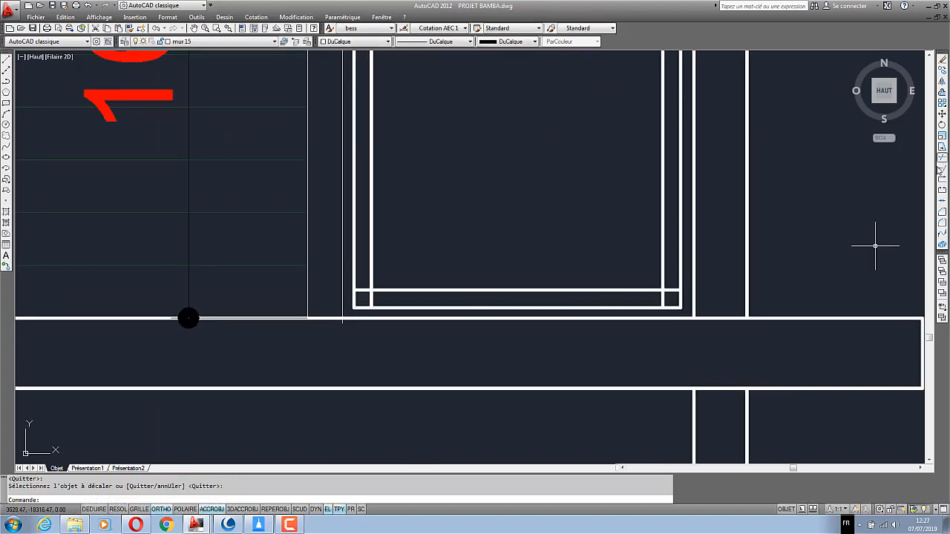
# Trim the offset lines' overhanging ends at the frame's two bottom corners
pyautogui.click(942, 159)
pyautogui.press('Return')
pyautogui.scroll(4, 684, 289)
pyautogui.click(670, 277)
pyautogui.click(666, 298)
pyautogui.click(664, 307)
pyautogui.scroll(-5, 462, 297)
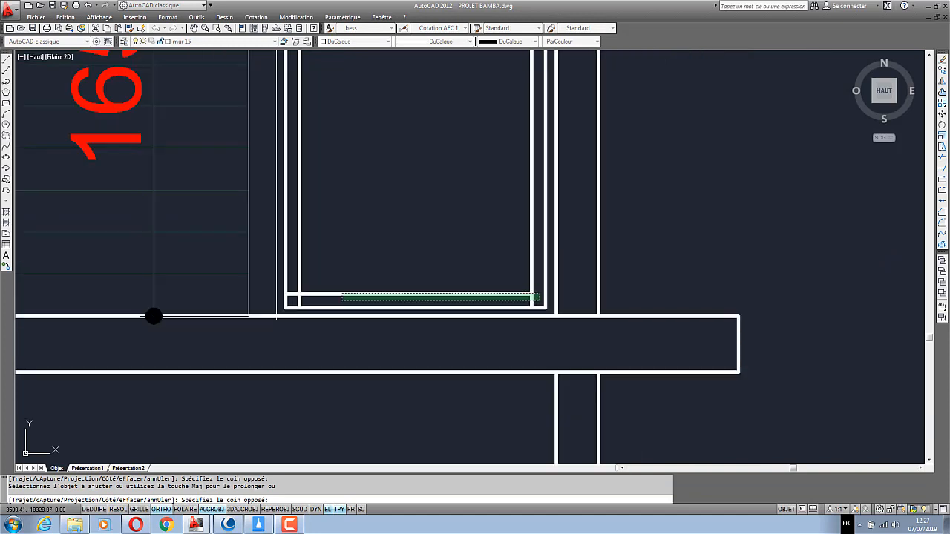
pyautogui.scroll(2, 154, 316)
pyautogui.click(81, 321)
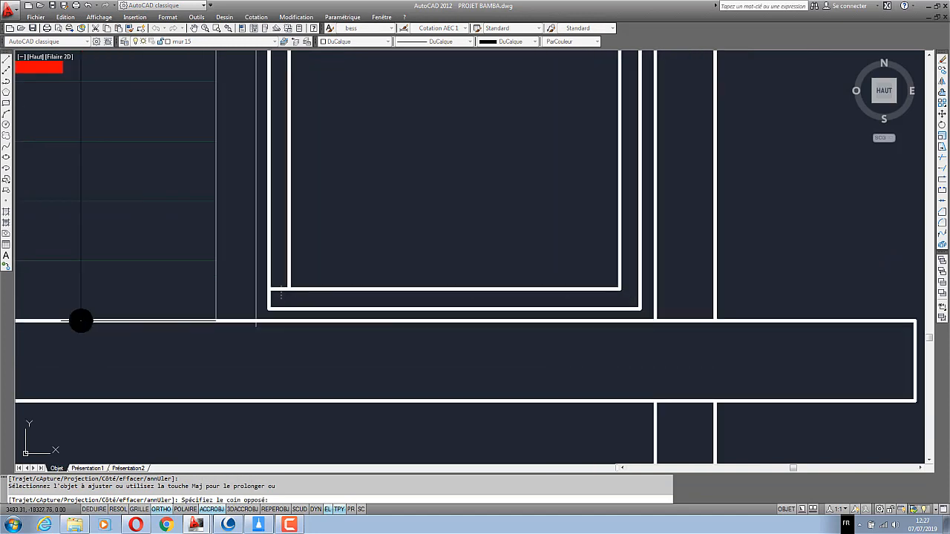
pyautogui.click(281, 300)
# Trim the offset lines' overhanging ends at the frame's two top corners
pyautogui.scroll(-4, 321, 386)
pyautogui.scroll(3, 319, 149)
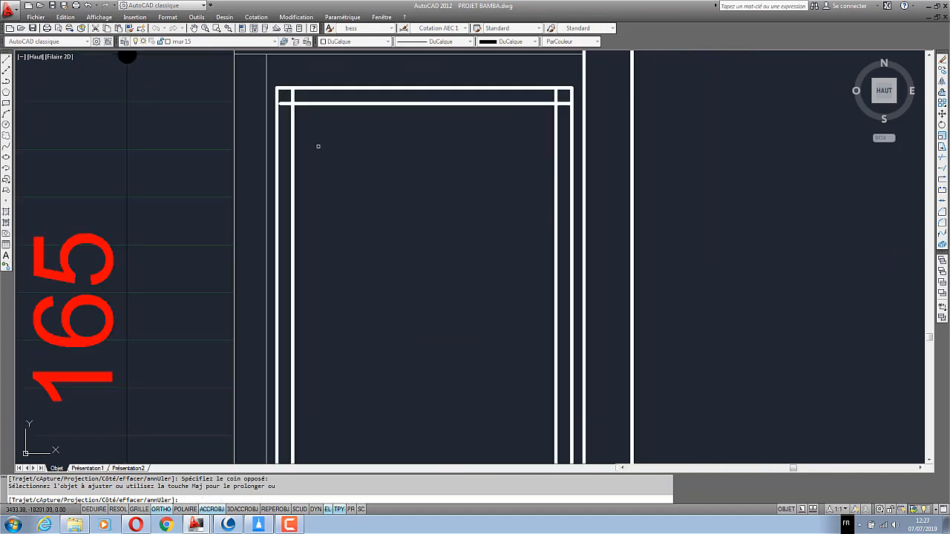
pyautogui.click(285, 105)
pyautogui.click(289, 99)
pyautogui.click(371, 94)
pyautogui.click(556, 94)
pyautogui.rightClick(436, 185)
pyautogui.click(447, 194)
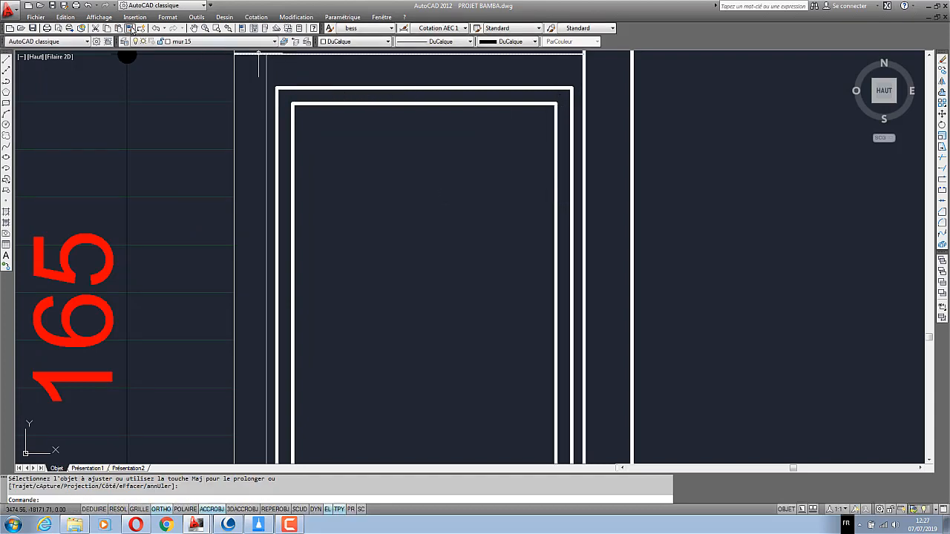
# Match the opening's outer top and side lines and its inner rectangle to the thin vertical line beside the frame
pyautogui.click(128, 29)
pyautogui.scroll(-2, 265, 176)
pyautogui.click(266, 115)
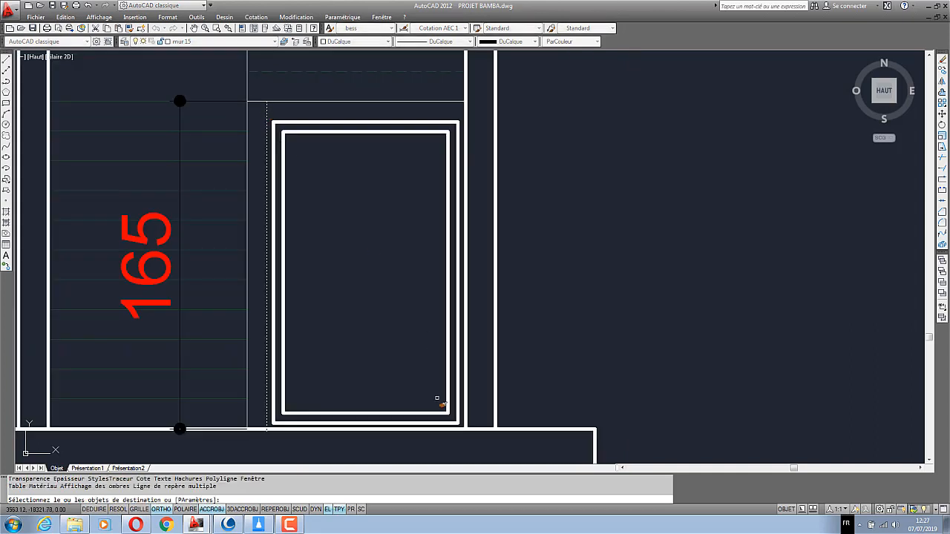
pyautogui.scroll(3, 448, 432)
pyautogui.scroll(-3, 451, 450)
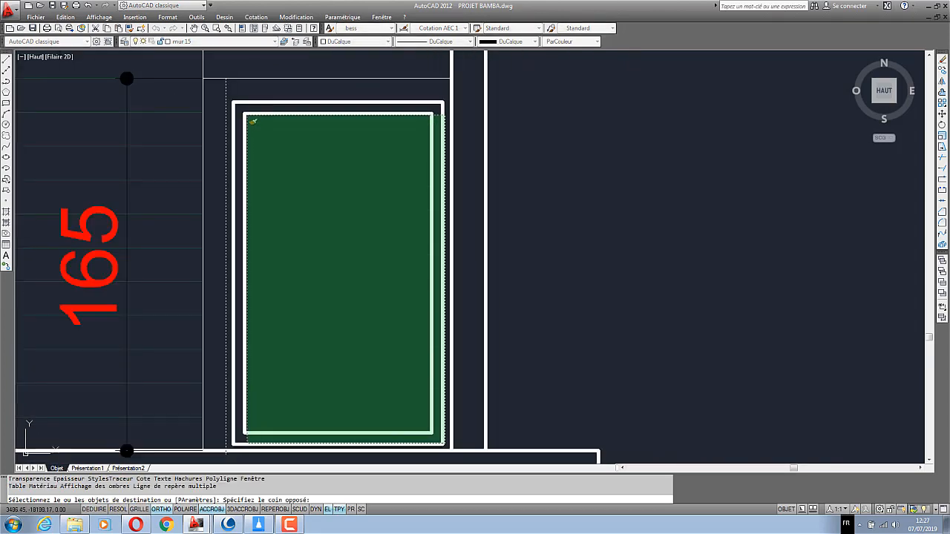
pyautogui.click(252, 101)
pyautogui.click(232, 109)
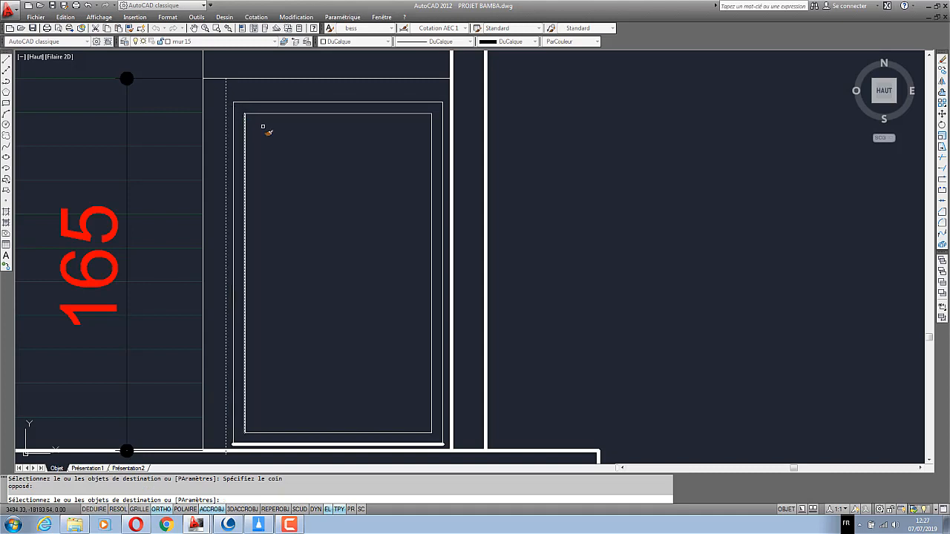
pyautogui.rightClick(264, 128)
pyautogui.click(278, 135)
# Draw two diagonal lines from the inner frame's corners nearest the central wall, meeting at the midpoint of its opposite side
pyautogui.scroll(-4, 298, 157)
pyautogui.scroll(3, 299, 169)
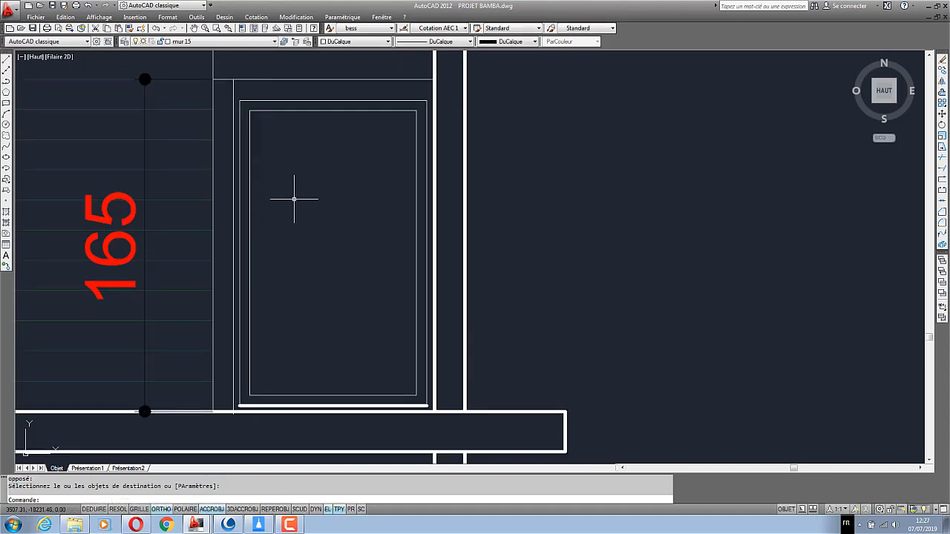
pyautogui.scroll(-2, 337, 223)
pyautogui.scroll(1, 332, 200)
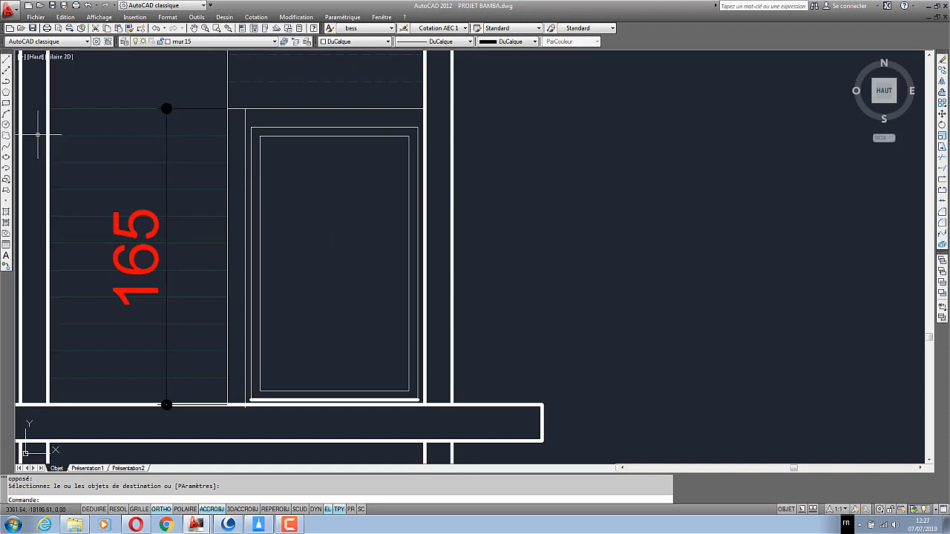
pyautogui.click(7, 64)
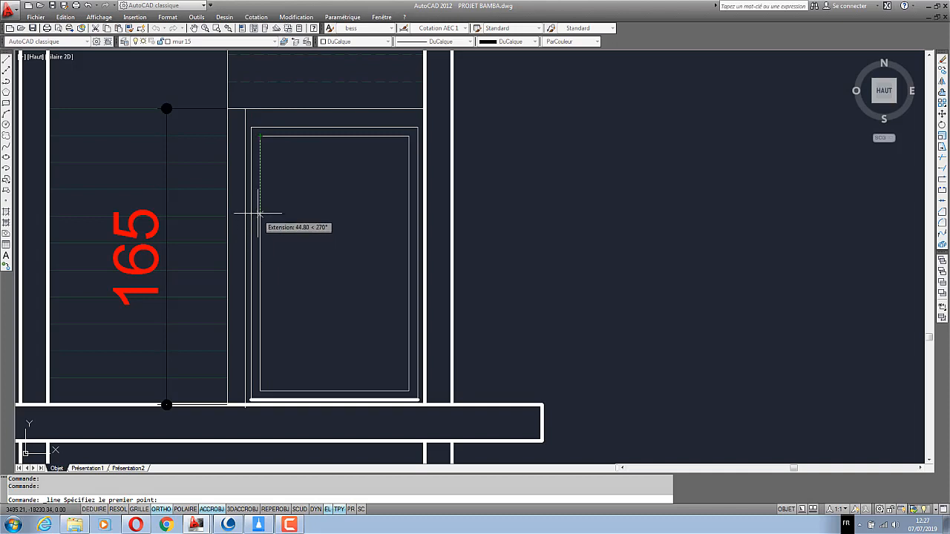
pyautogui.click(259, 136)
pyautogui.click(409, 263)
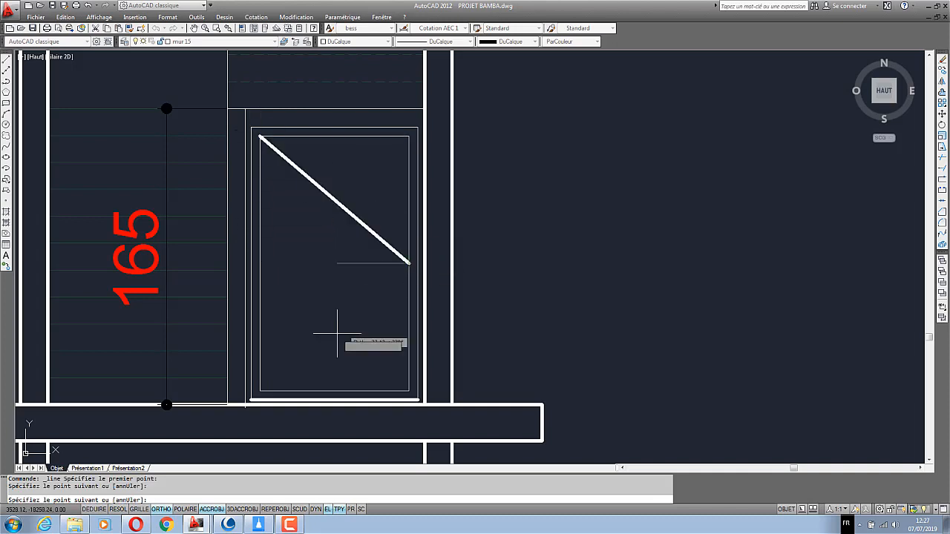
pyautogui.click(260, 390)
pyautogui.press('Return')
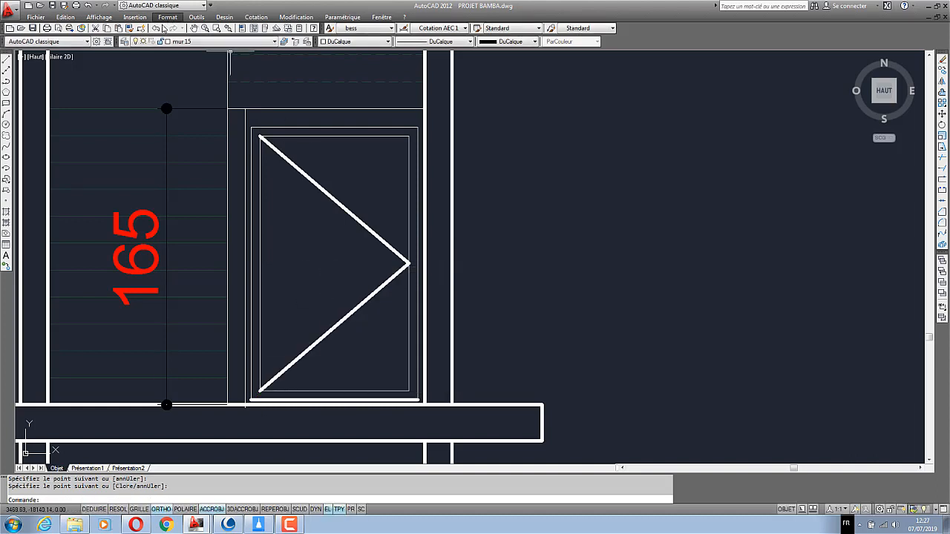
# Match the properties of the two diagonal opening lines to the inner frame's thin top line
pyautogui.click(130, 28)
pyautogui.click(349, 136)
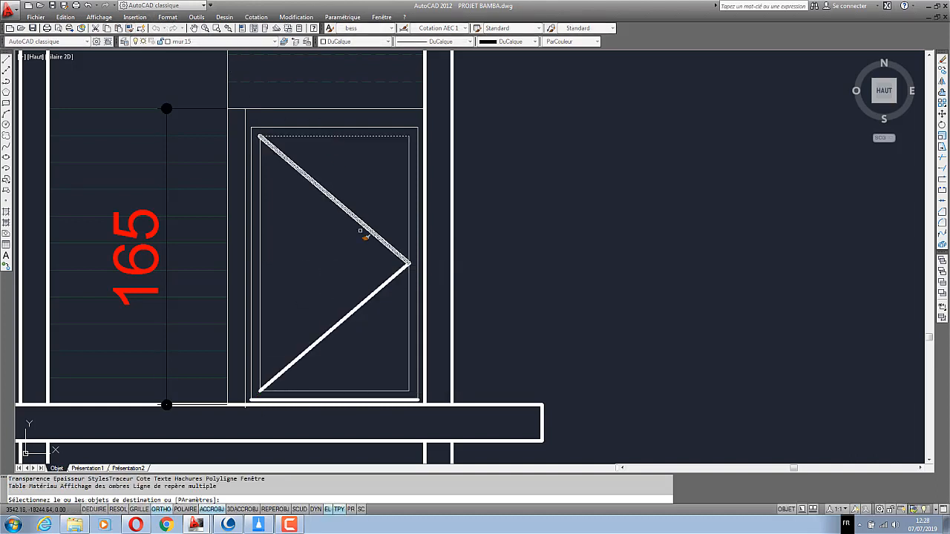
pyautogui.click(378, 318)
pyautogui.click(359, 195)
pyautogui.rightClick(361, 185)
pyautogui.click(375, 190)
# Delete the eight dashed step lines above the framed opening in the section
pyautogui.scroll(-2, 371, 274)
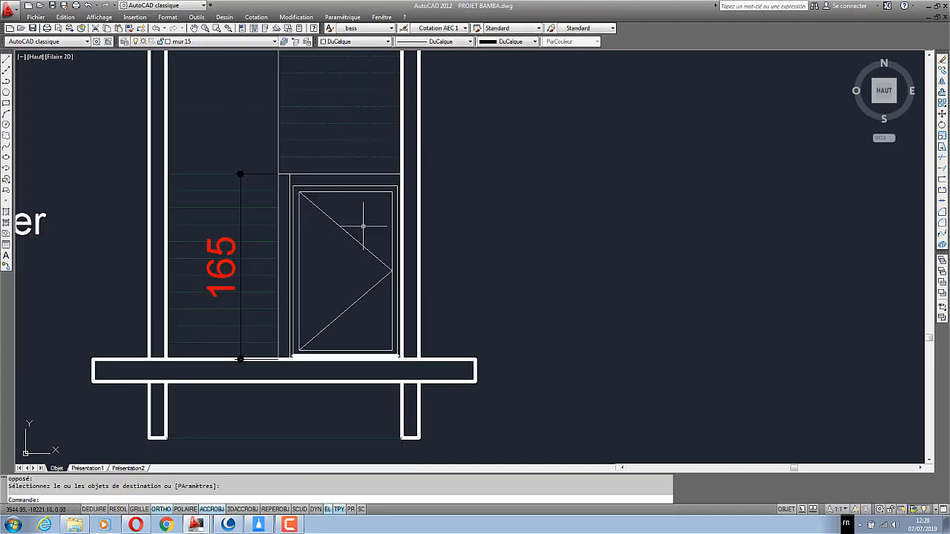
pyautogui.scroll(-3, 349, 297)
pyautogui.scroll(5, 361, 319)
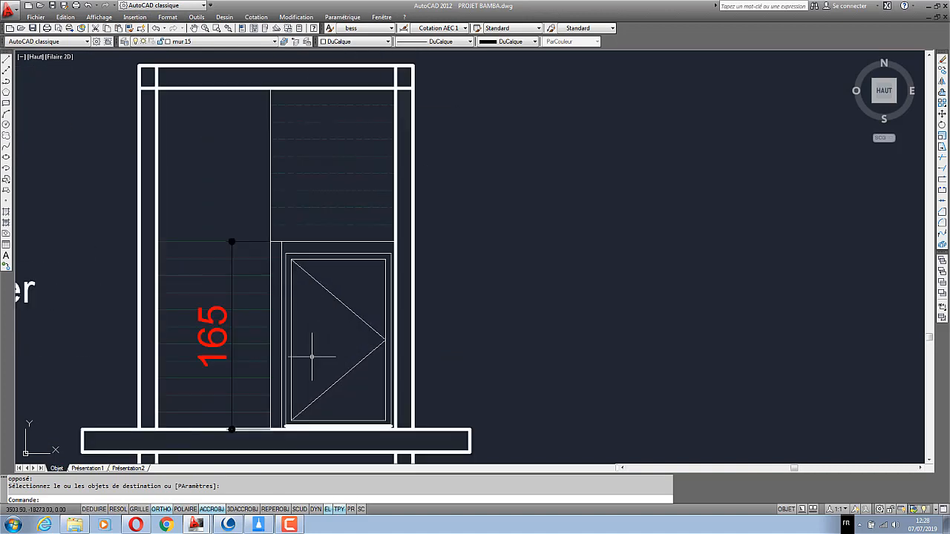
pyautogui.scroll(2, 356, 354)
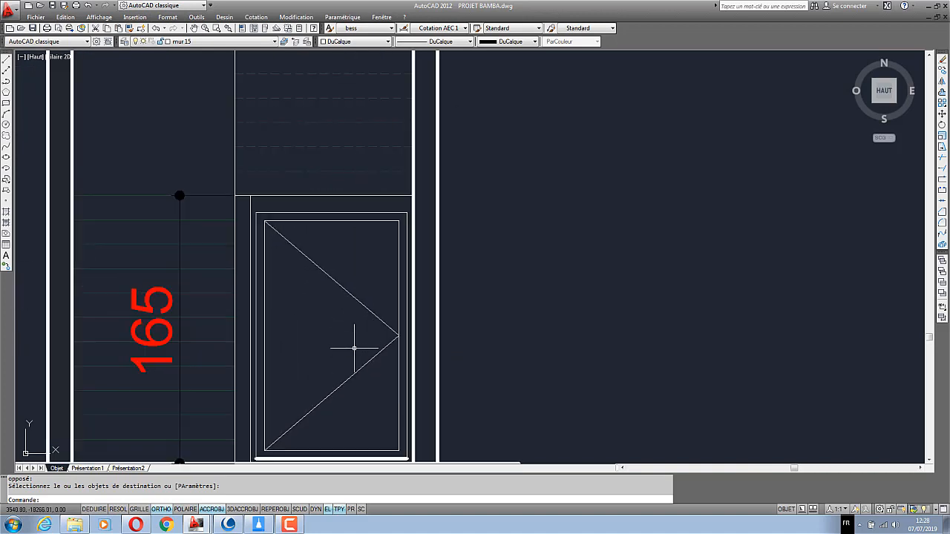
pyautogui.scroll(-3, 341, 312)
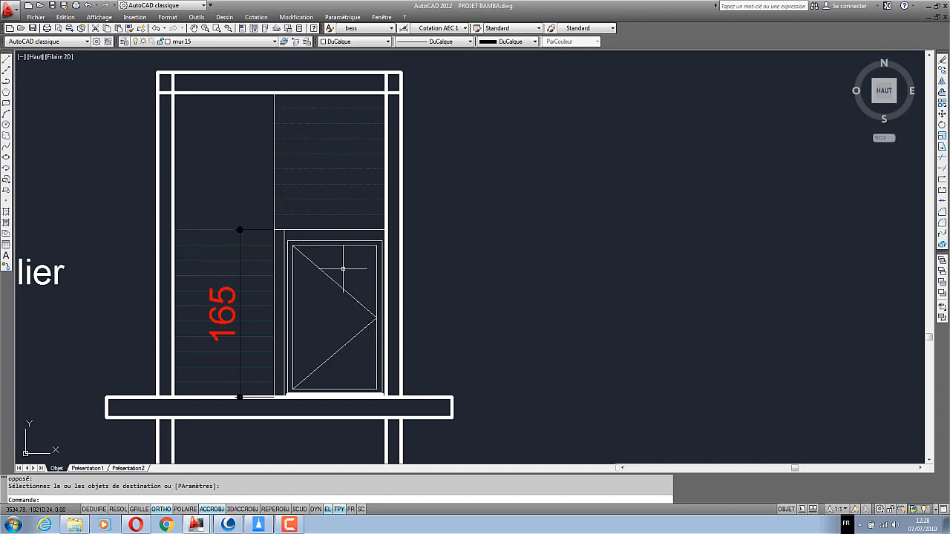
pyautogui.scroll(-1, 361, 230)
pyautogui.scroll(4, 354, 222)
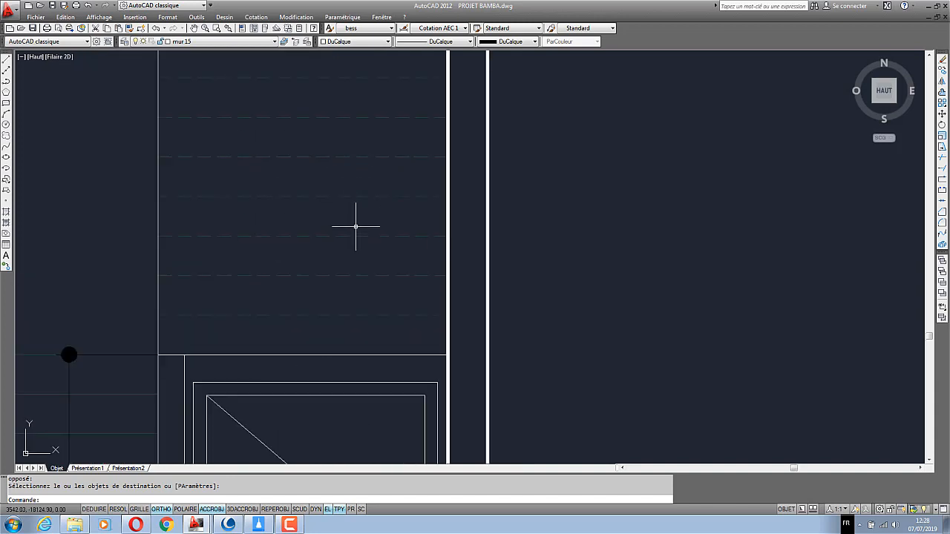
pyautogui.click(373, 319)
pyautogui.scroll(-2, 370, 317)
pyautogui.click(330, 133)
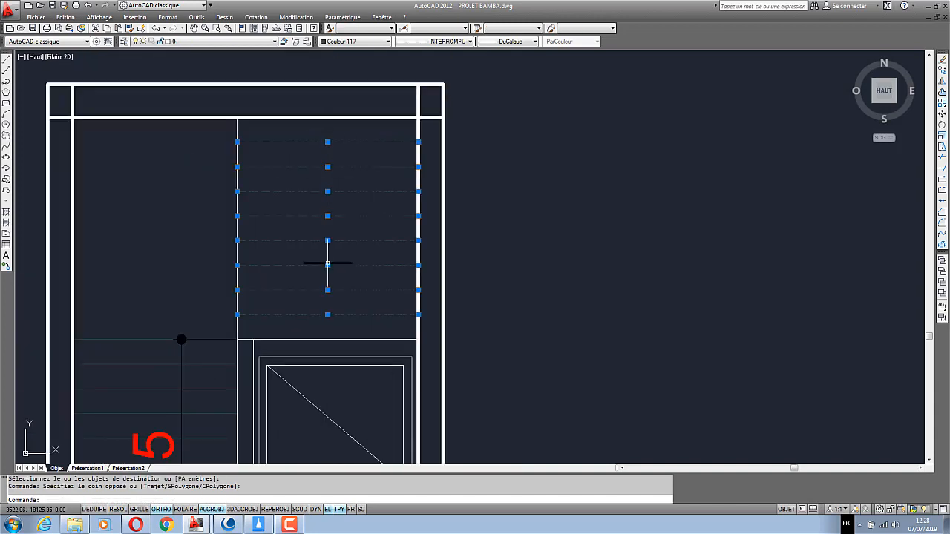
pyautogui.press('Delete')
pyautogui.scroll(-2, 328, 262)
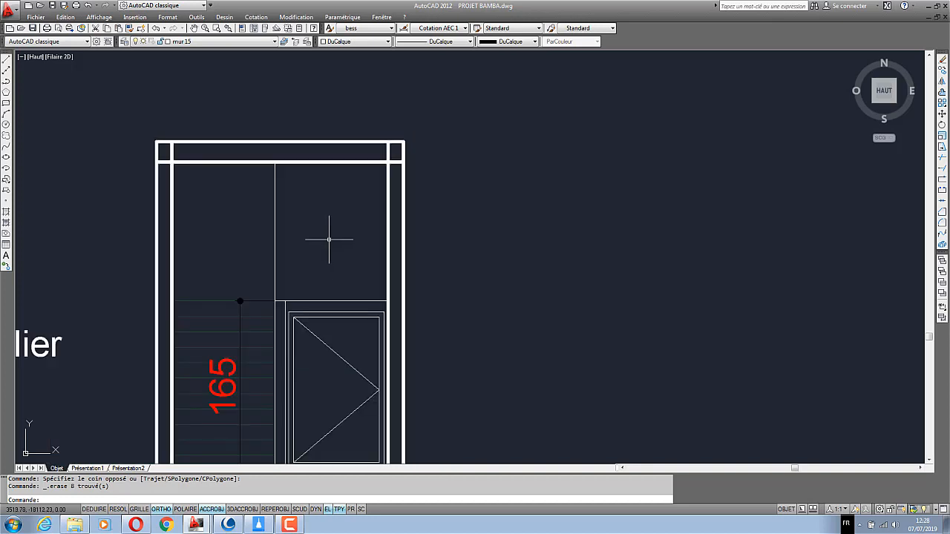
# Trim the short piece of the line above the frame between the central wall line and the thin vertical line beside it
pyautogui.scroll(3, 297, 295)
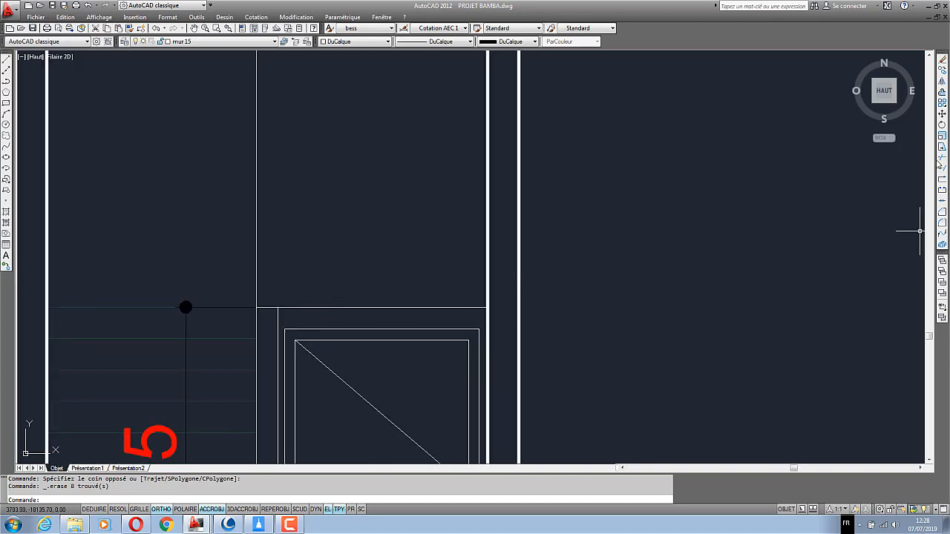
pyautogui.rightClick(546, 293)
pyautogui.click(942, 160)
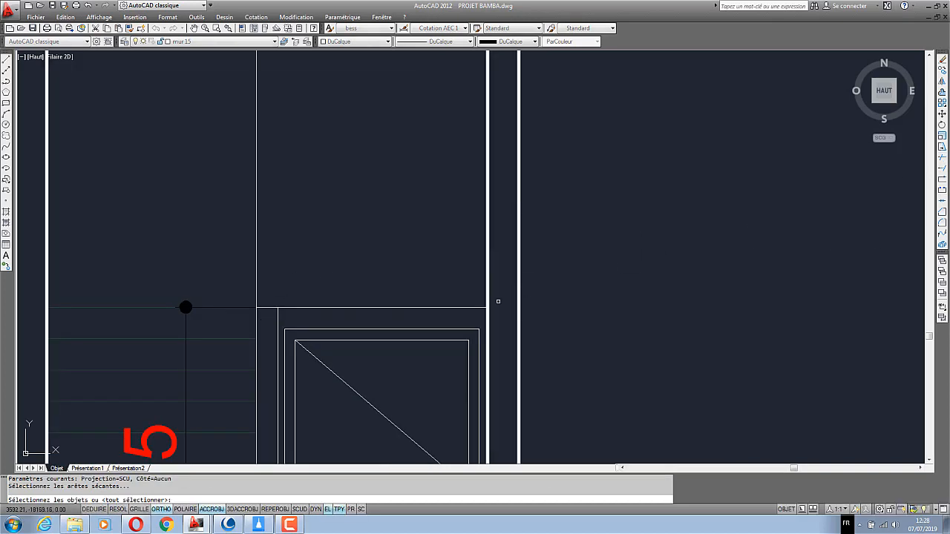
pyautogui.rightClick(498, 299)
pyautogui.click(271, 308)
pyautogui.scroll(-2, 336, 263)
pyautogui.press('Escape')
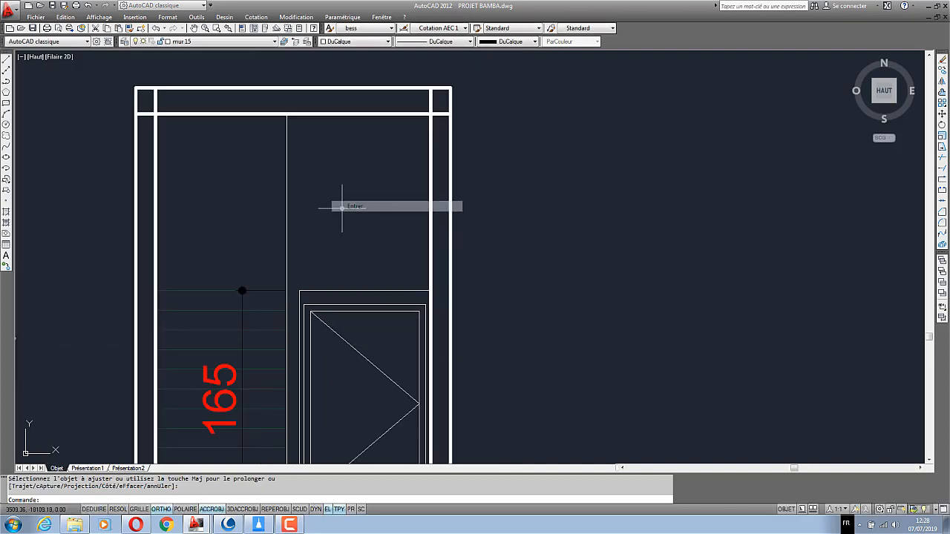
# Examine the section's lower flight, the framed opening and the empty area above them up to the slab
pyautogui.scroll(-2, 357, 209)
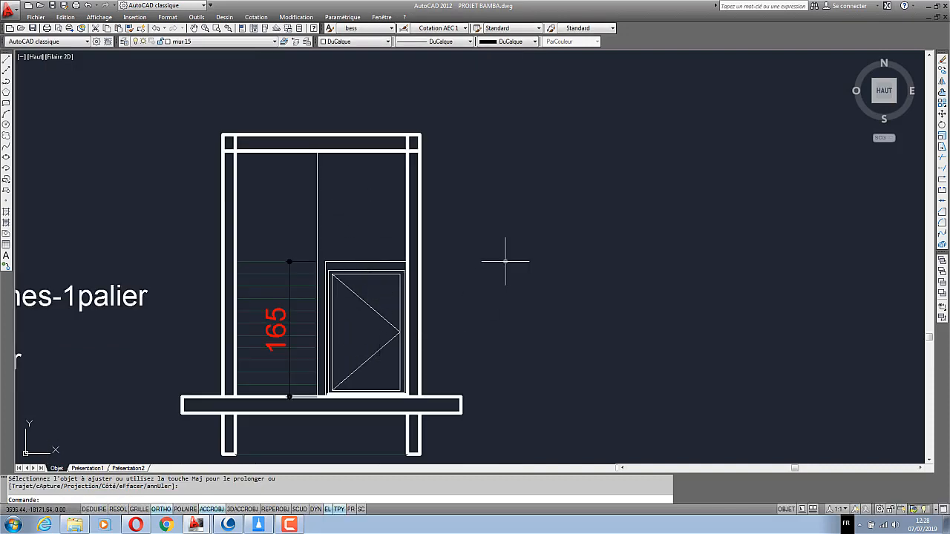
pyautogui.scroll(2, 336, 215)
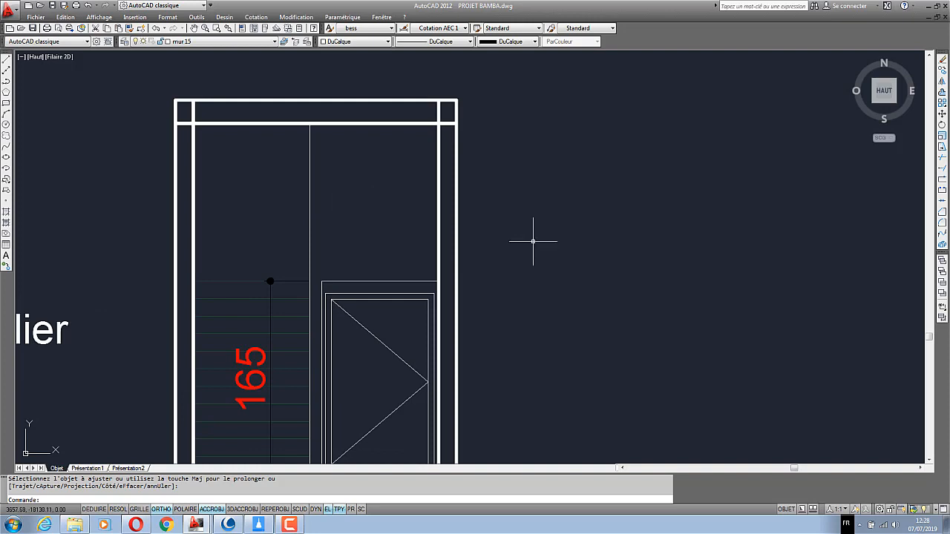
pyautogui.scroll(-3, 512, 282)
pyautogui.scroll(3, 487, 323)
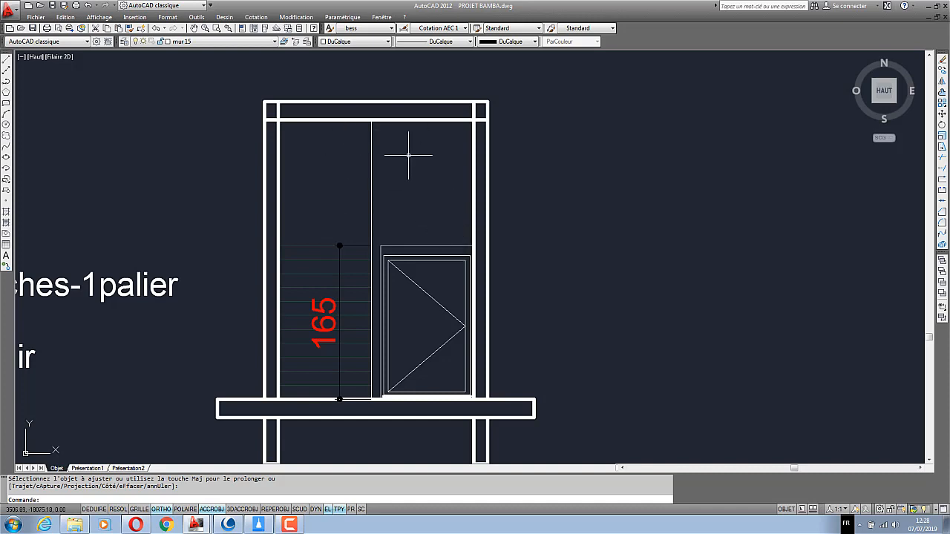
pyautogui.scroll(2, 403, 153)
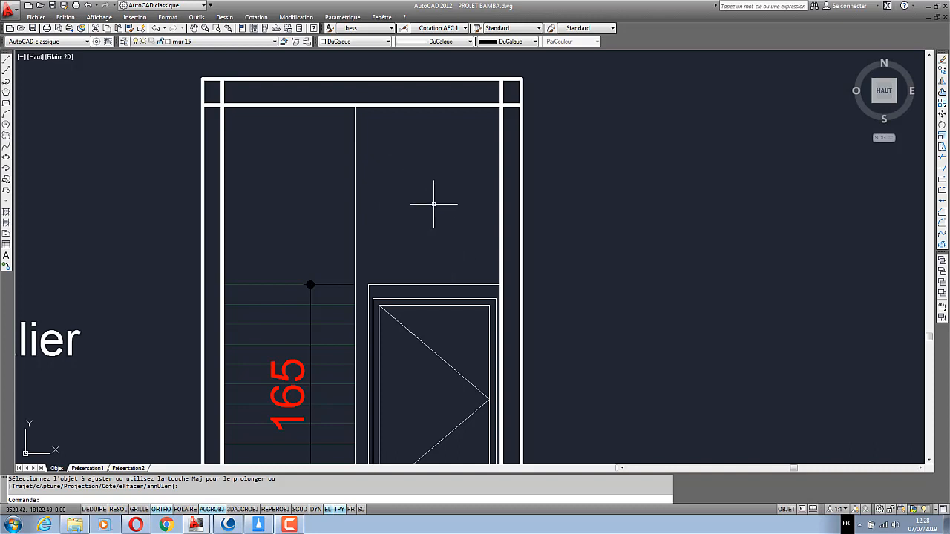
pyautogui.scroll(-2, 322, 319)
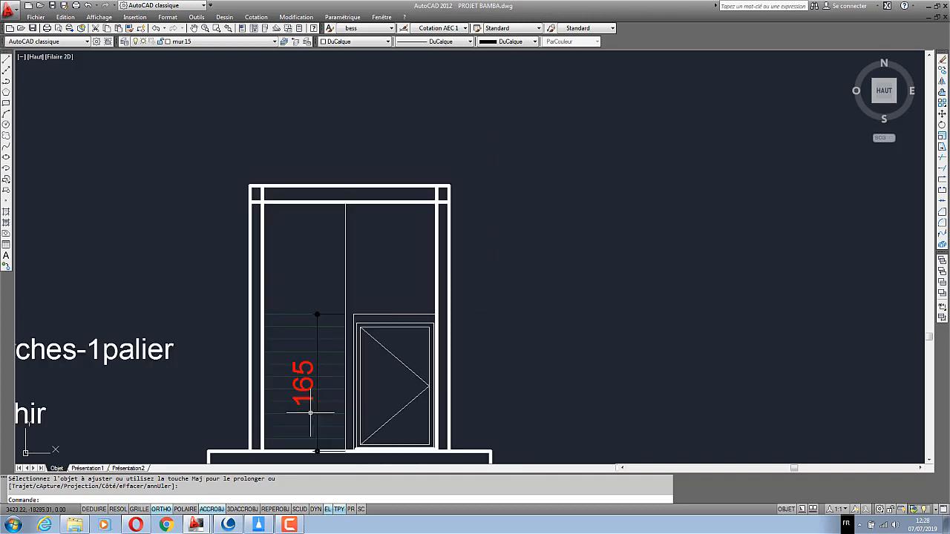
pyautogui.scroll(1, 311, 349)
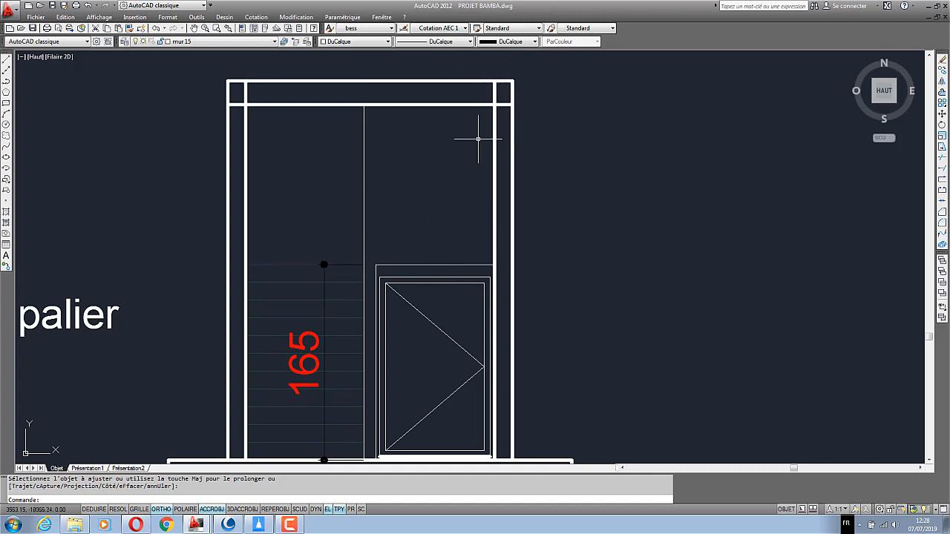
pyautogui.scroll(-4, 371, 250)
pyautogui.scroll(1, 391, 265)
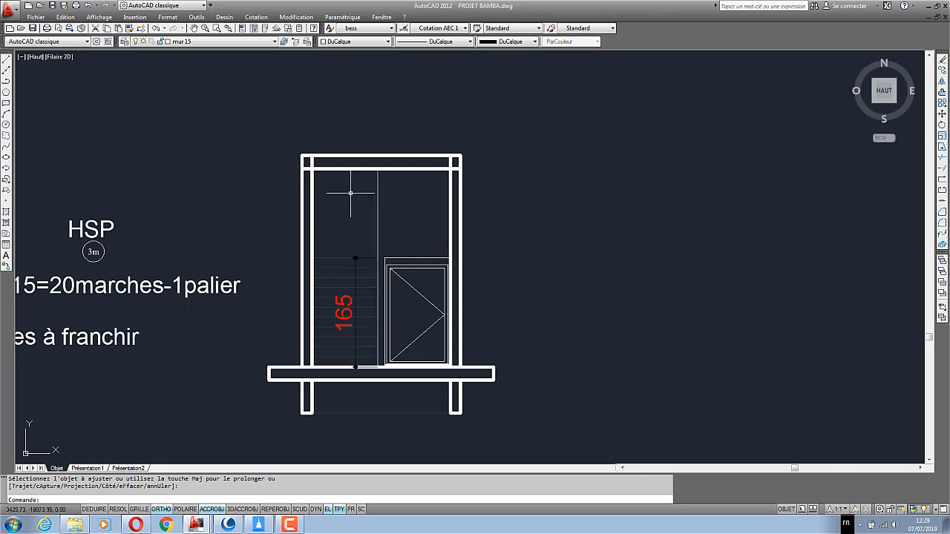
# Compare the stair section with the plan above it and its A-A cutting line
pyautogui.scroll(-5, 411, 398)
pyautogui.scroll(2, 413, 386)
pyautogui.scroll(-2, 415, 375)
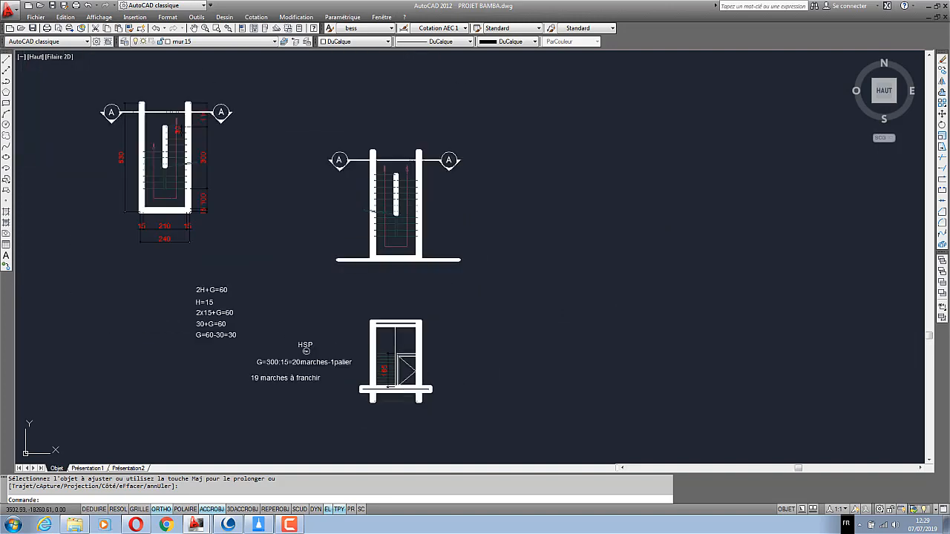
pyautogui.scroll(4, 407, 177)
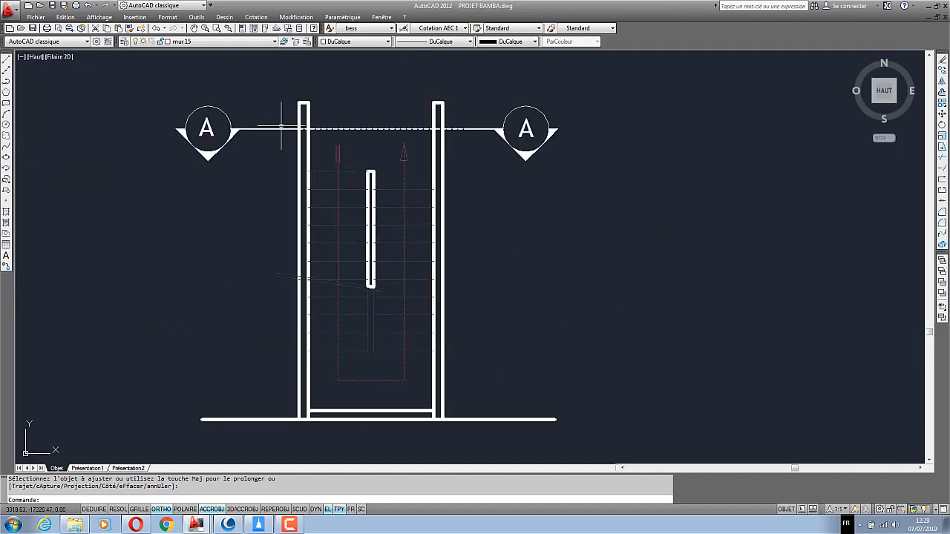
pyautogui.scroll(-4, 356, 119)
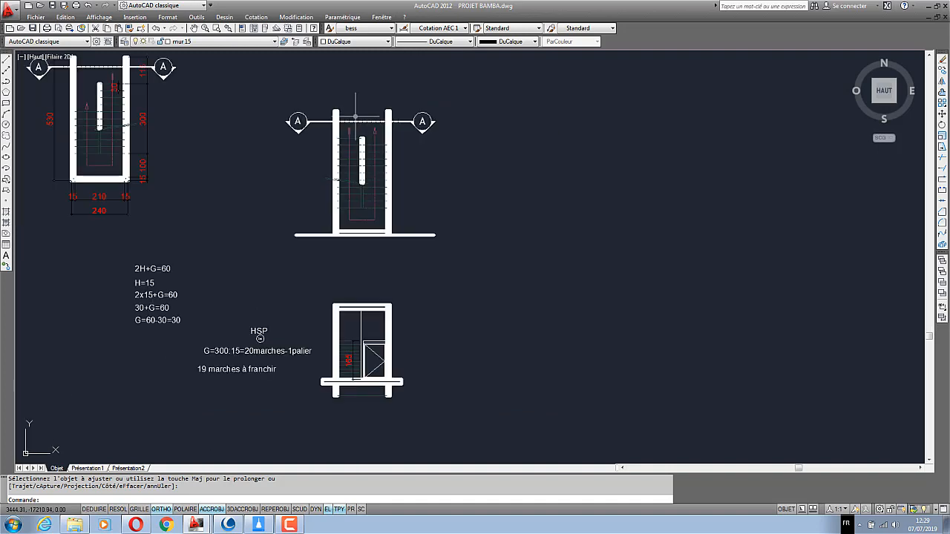
pyautogui.scroll(-3, 355, 117)
pyautogui.scroll(5, 356, 117)
pyautogui.scroll(-4, 356, 116)
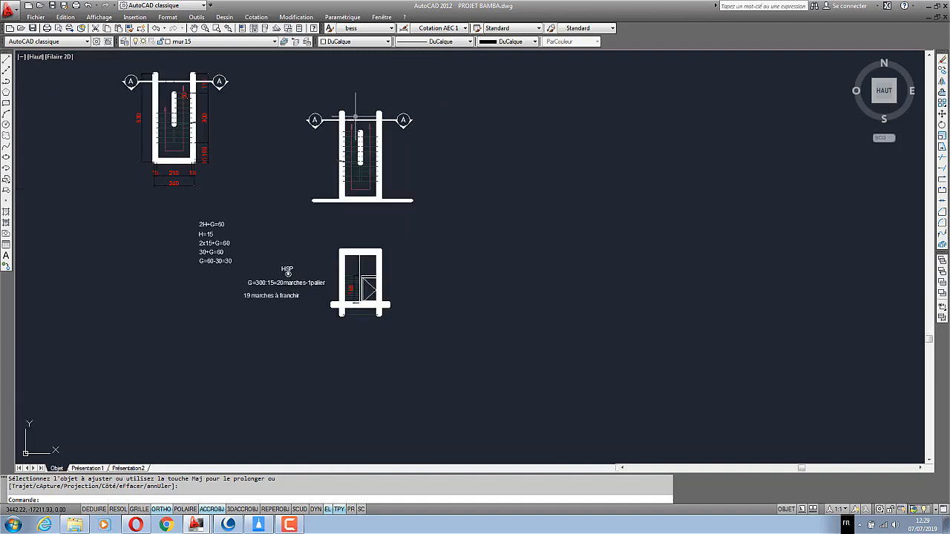
pyautogui.scroll(4, 355, 117)
pyautogui.scroll(-4, 357, 117)
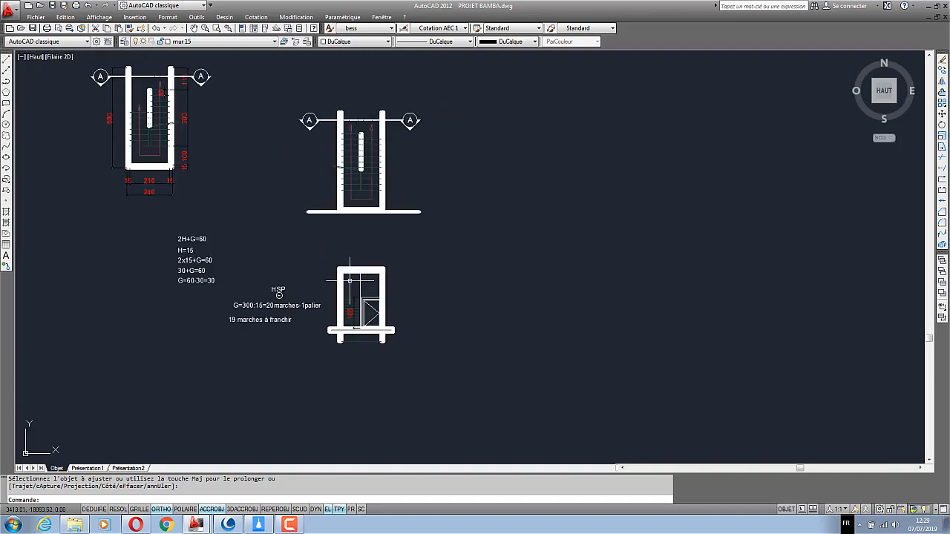
pyautogui.scroll(5, 350, 280)
pyautogui.scroll(2, 375, 382)
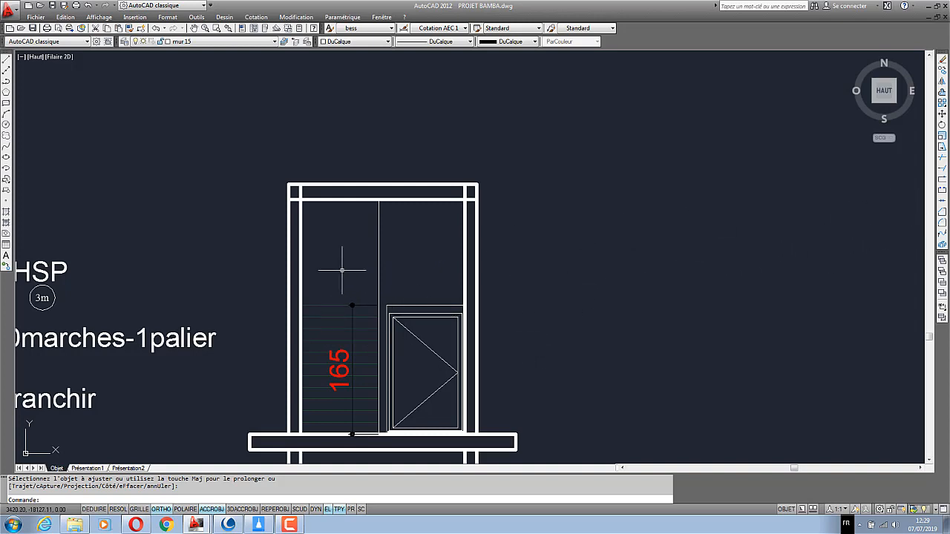
# Measure the height from the lower flight's top step to the underside of the upper slab with a linear dimension
pyautogui.click(258, 17)
pyautogui.click(269, 41)
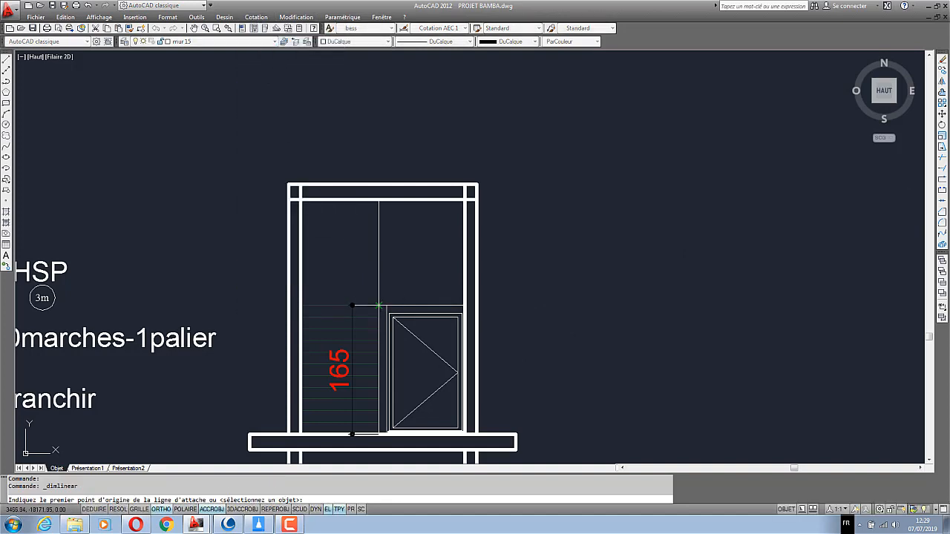
pyautogui.click(378, 305)
pyautogui.click(379, 199)
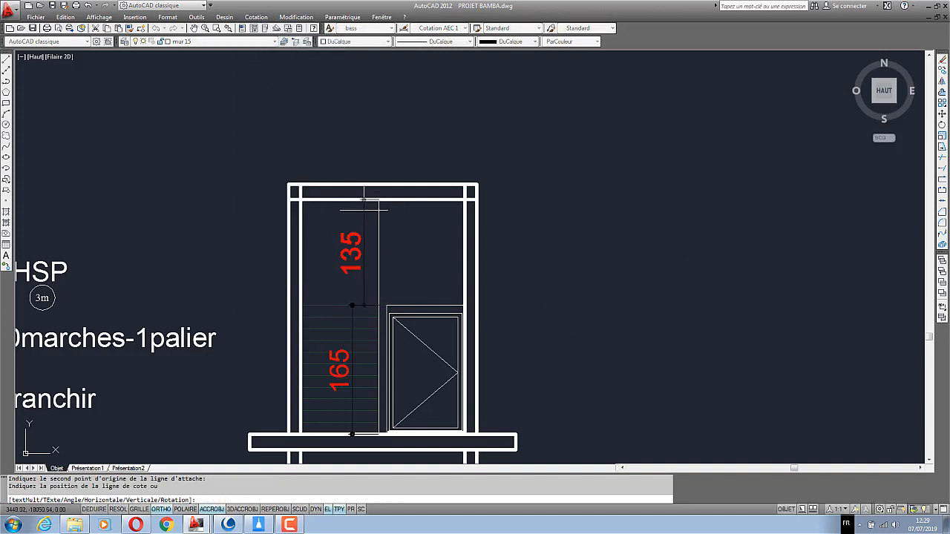
pyautogui.rightClick(351, 138)
pyautogui.click(379, 154)
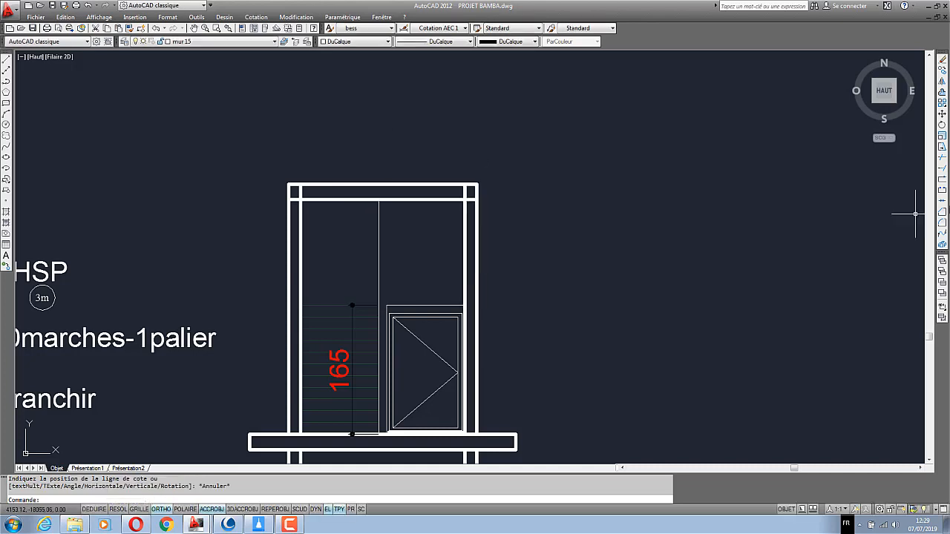
# Extend the thin central vertical line up to the top edge of the upper slab
pyautogui.click(943, 171)
pyautogui.rightClick(543, 240)
pyautogui.click(441, 230)
pyautogui.click(381, 230)
pyautogui.click(381, 230)
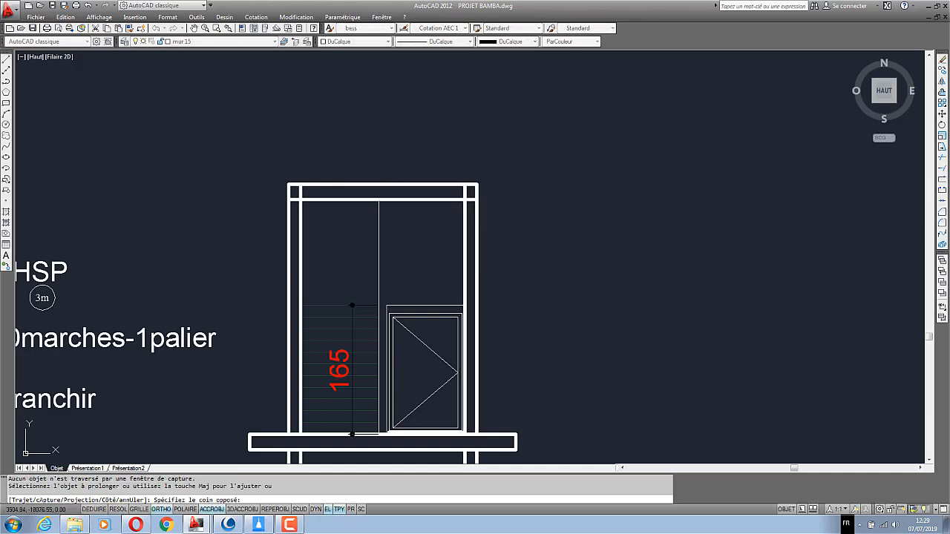
pyautogui.click(349, 221)
pyautogui.press('Escape')
# Trim both upper slab lines above the lower flight, between the inner wall line and the central line
pyautogui.click(941, 161)
pyautogui.rightClick(564, 222)
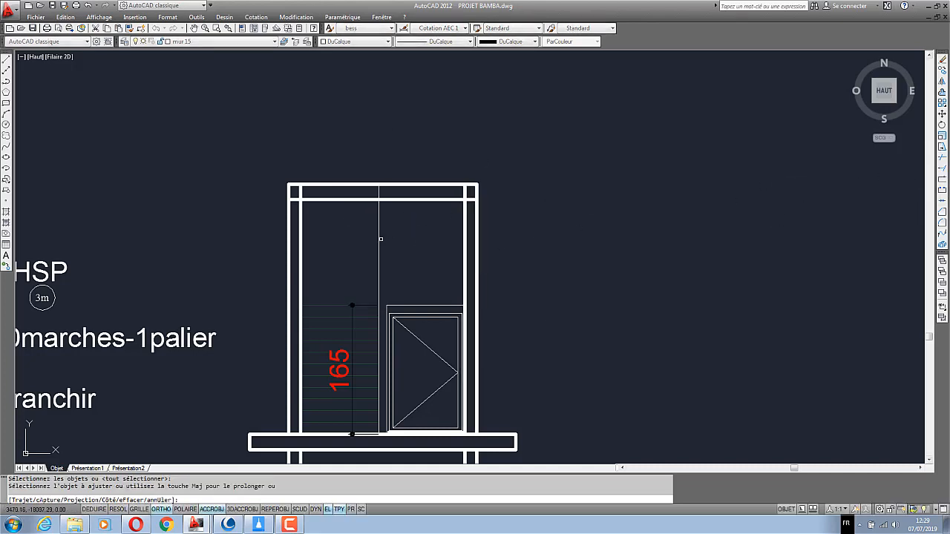
pyautogui.click(361, 228)
pyautogui.click(348, 170)
pyautogui.rightClick(348, 138)
pyautogui.click(376, 145)
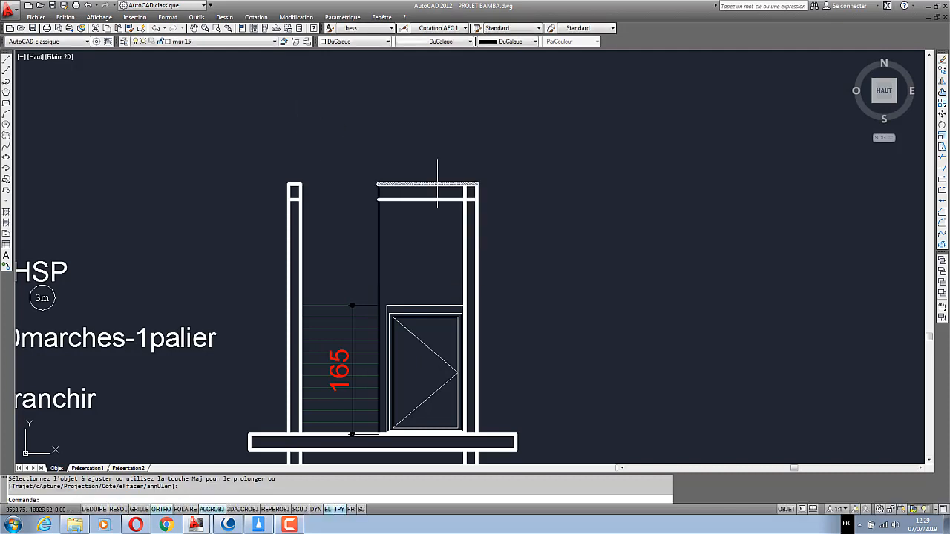
# Trim the inner line of the wall beside the framed opening where it crosses the slab thickness
pyautogui.scroll(2, 460, 208)
pyautogui.click(942, 161)
pyautogui.rightClick(531, 203)
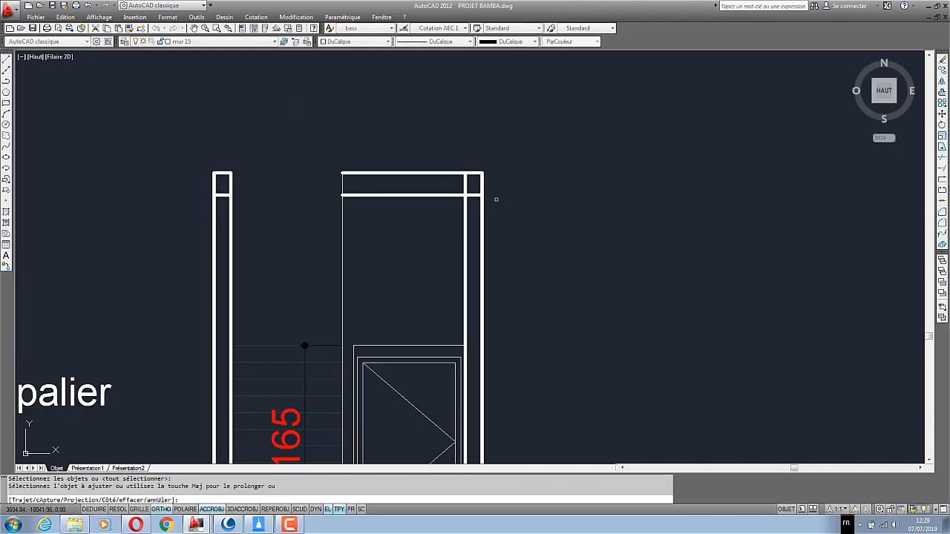
pyautogui.click(451, 208)
pyautogui.click(446, 210)
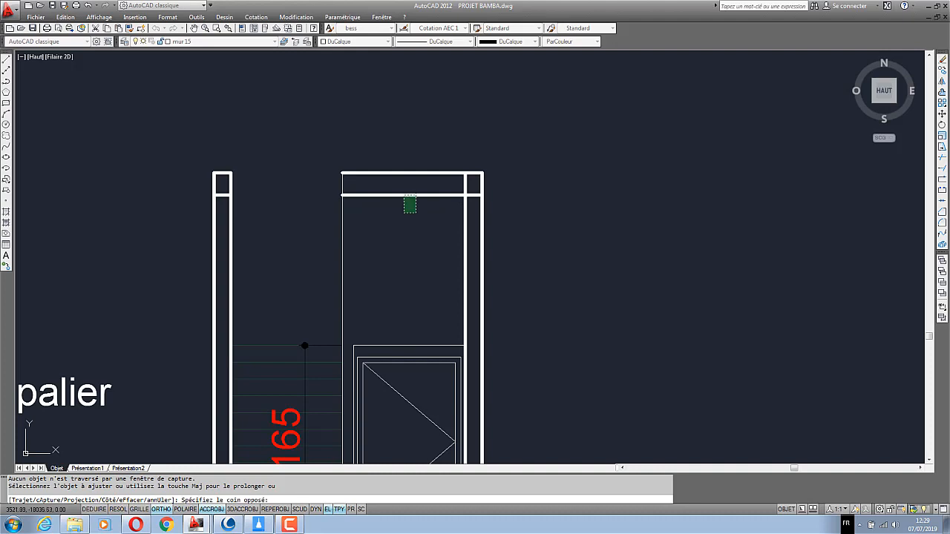
pyautogui.click(441, 213)
pyautogui.click(471, 182)
pyautogui.click(460, 184)
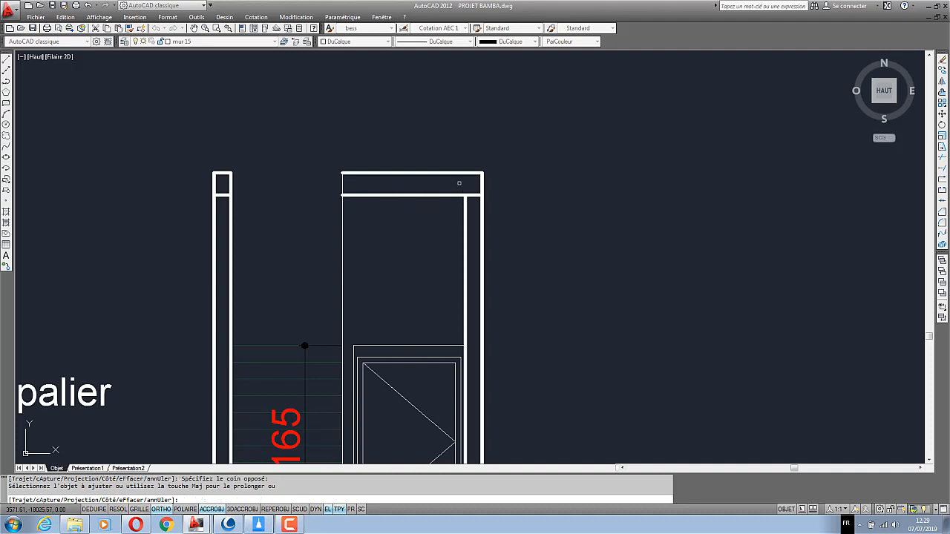
pyautogui.rightClick(438, 122)
pyautogui.click(461, 131)
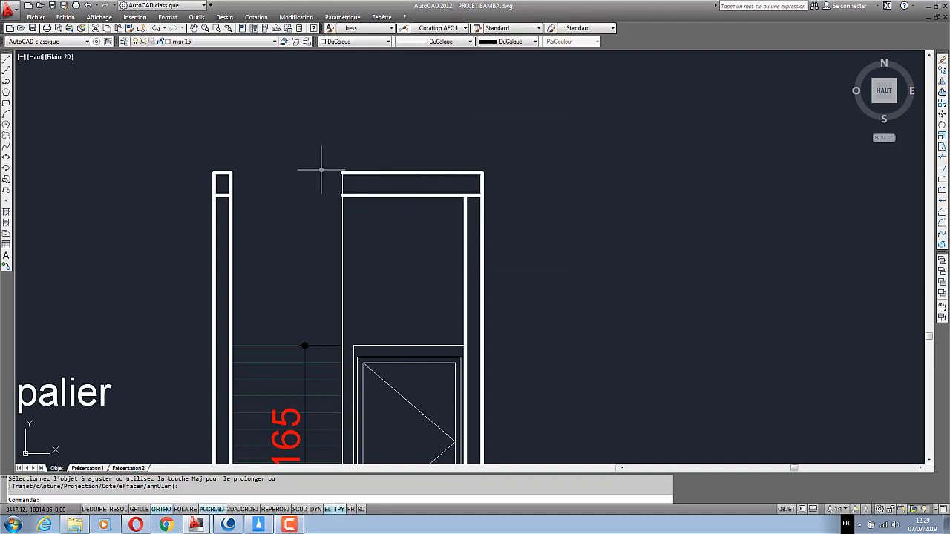
# Draw a vertical line closing the cut end of the upper slab between its top and bottom edges
pyautogui.scroll(2, 321, 169)
pyautogui.click(7, 60)
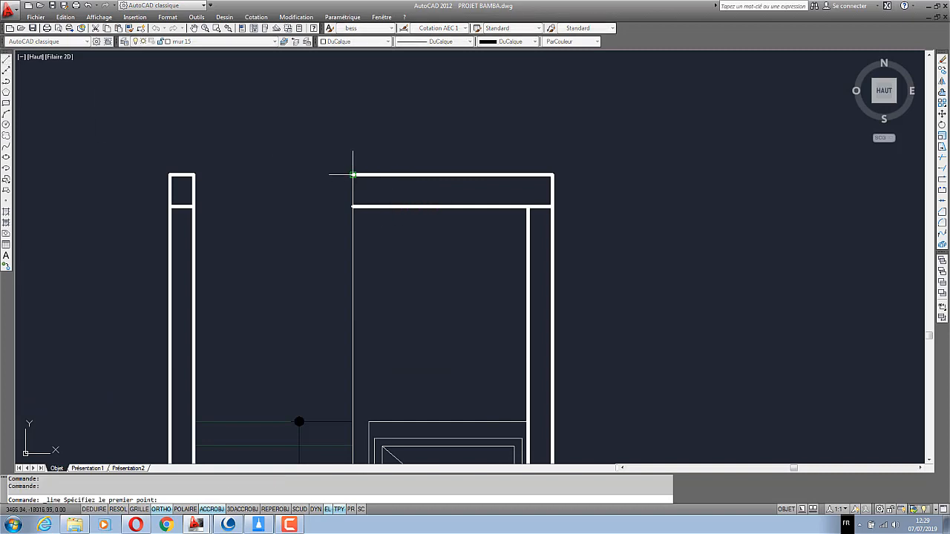
pyautogui.click(353, 207)
pyautogui.press('Return')
pyautogui.scroll(-4, 310, 257)
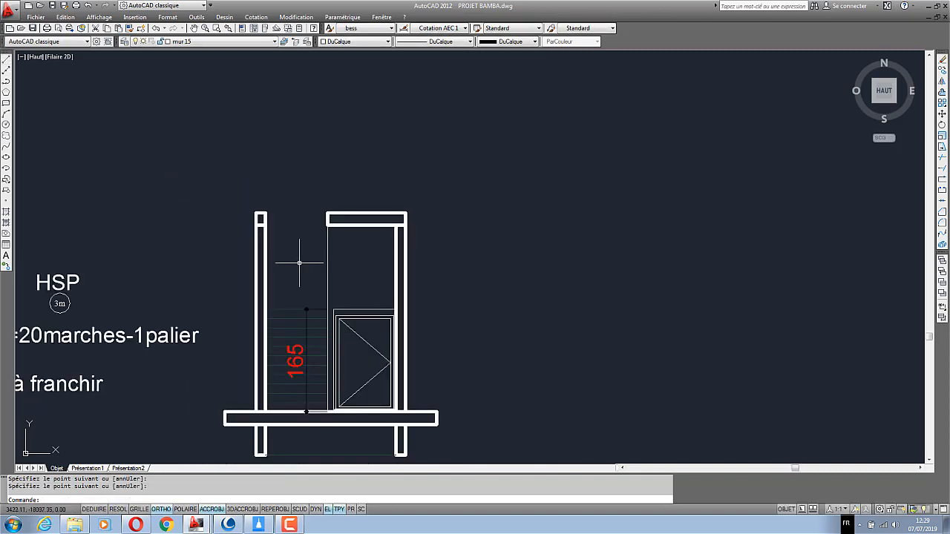
# Compare the section's cut slab and open stairwell with the plan above, its A-A cutting line and flight arrows
pyautogui.scroll(1, 329, 291)
pyautogui.scroll(-2, 446, 349)
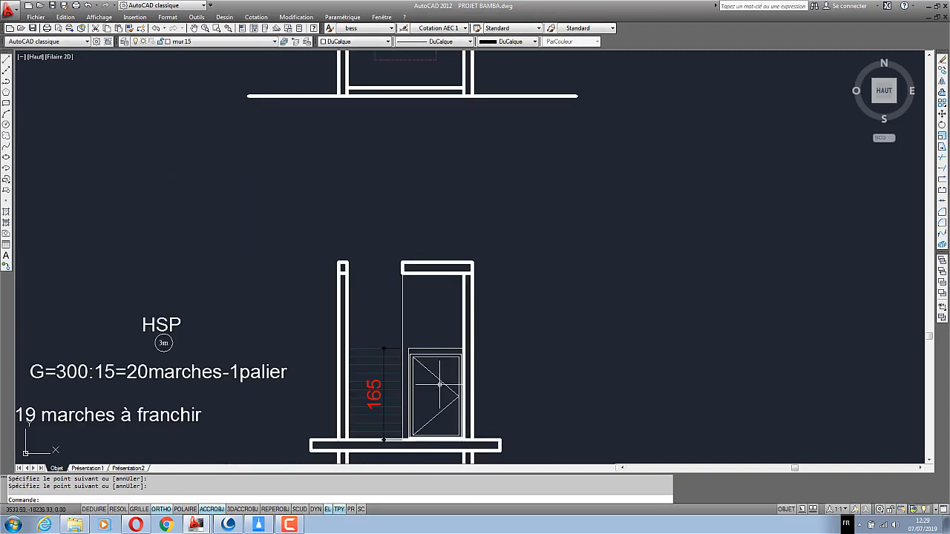
pyautogui.scroll(3, 339, 314)
pyautogui.scroll(-1, 339, 284)
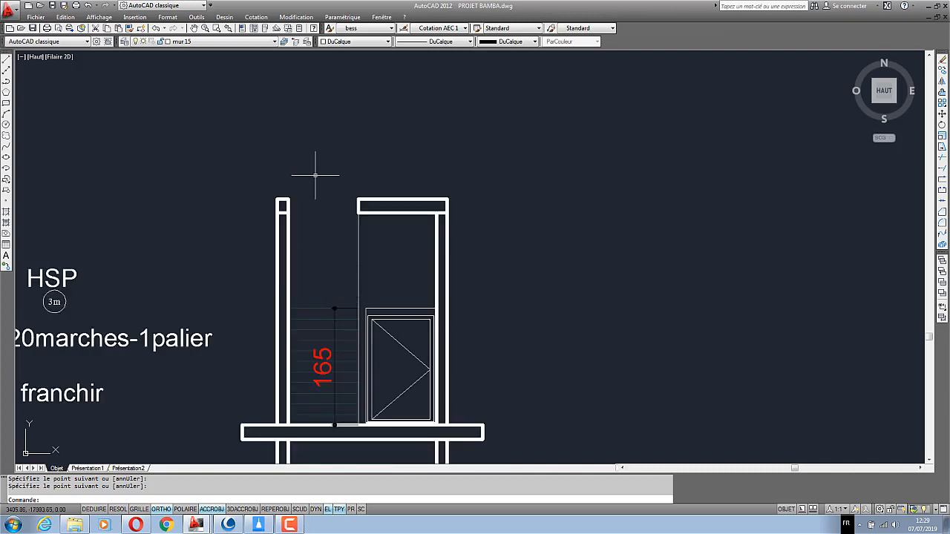
pyautogui.scroll(2, 308, 245)
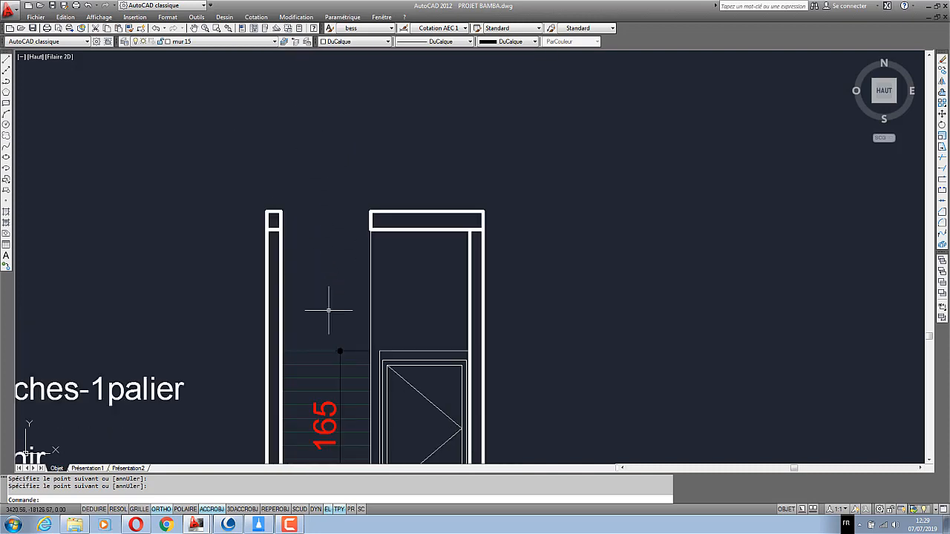
pyautogui.scroll(-4, 328, 314)
pyautogui.scroll(-2, 349, 327)
pyautogui.scroll(4, 318, 152)
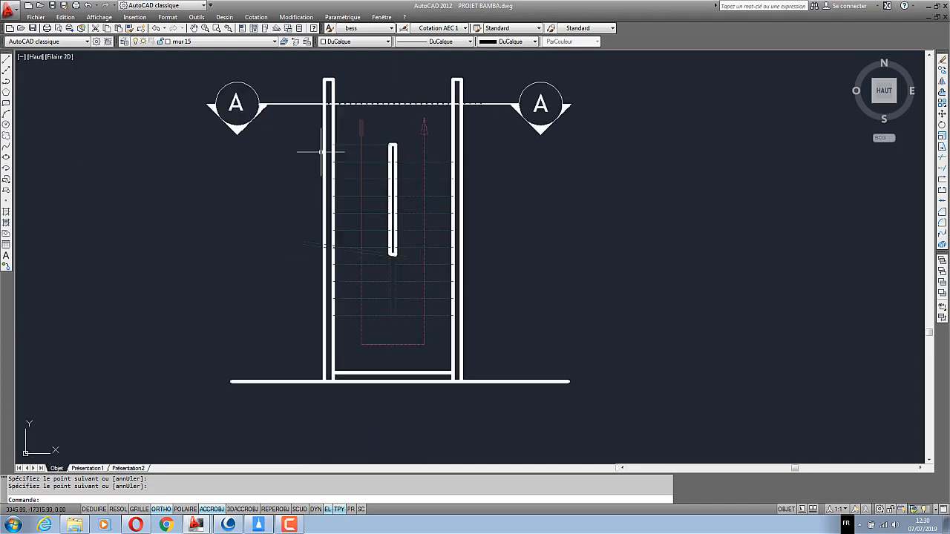
pyautogui.scroll(-4, 377, 282)
pyautogui.scroll(4, 426, 247)
pyautogui.scroll(-4, 426, 247)
pyautogui.scroll(4, 343, 233)
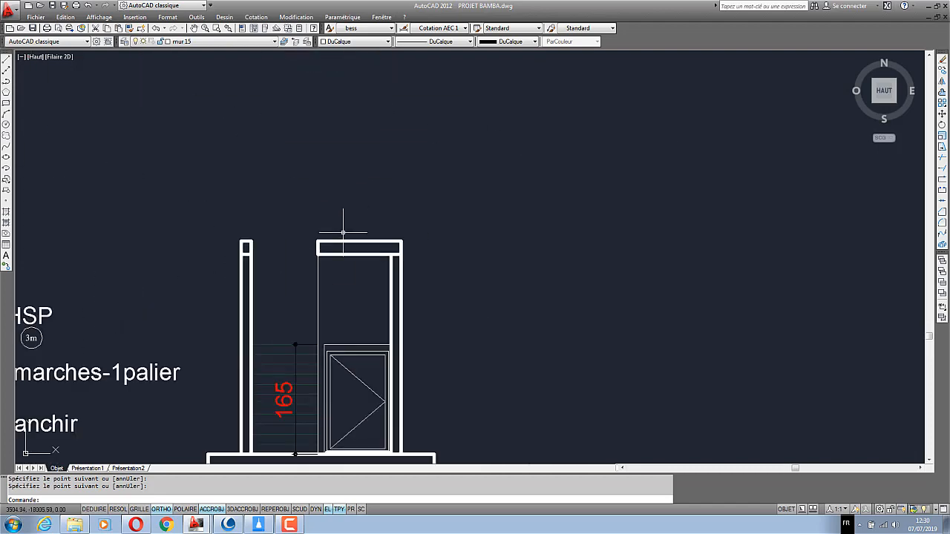
pyautogui.scroll(-2, 346, 302)
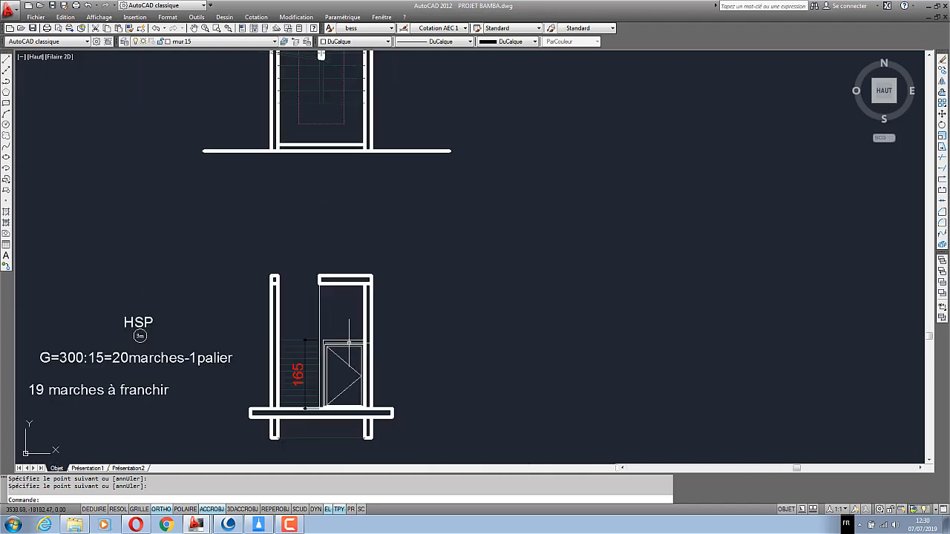
pyautogui.scroll(-3, 327, 306)
pyautogui.scroll(2, 327, 306)
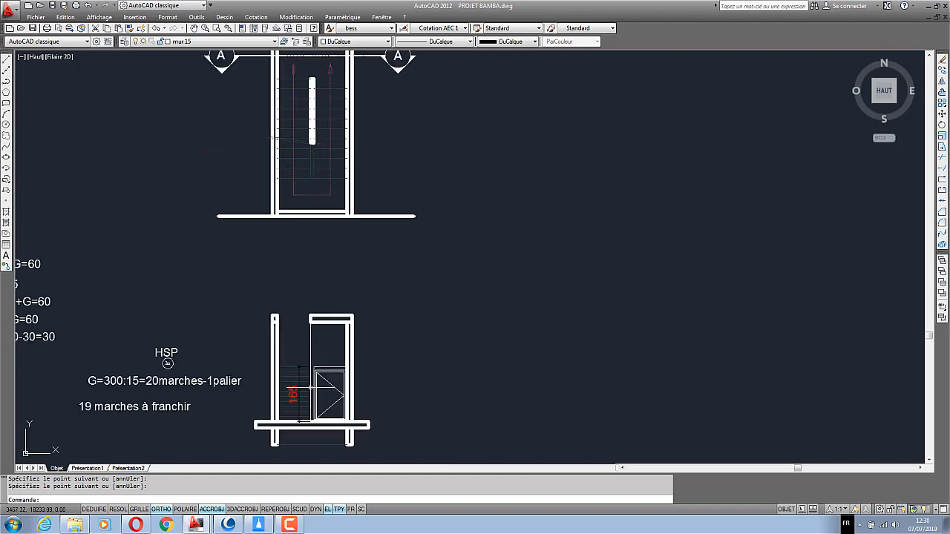
pyautogui.scroll(2, 310, 387)
pyautogui.scroll(-3, 377, 314)
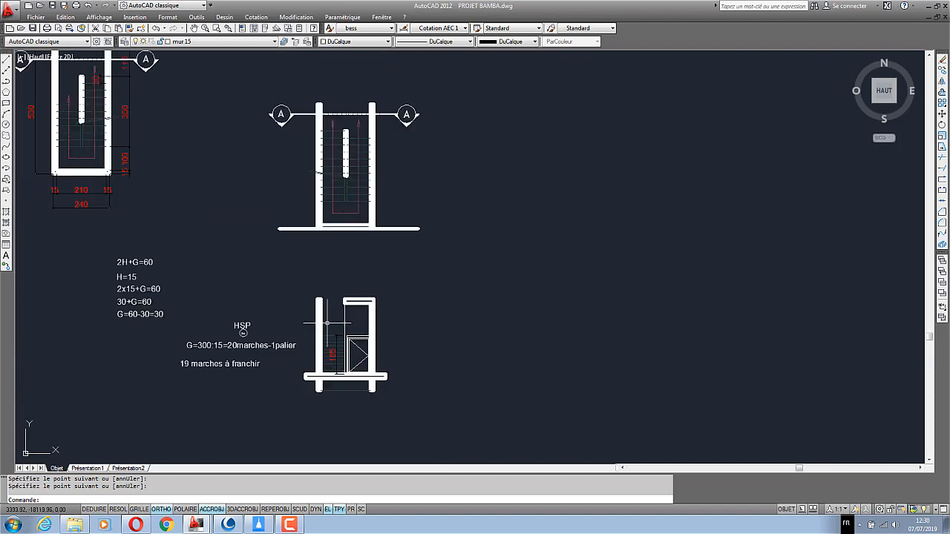
pyautogui.scroll(3, 377, 314)
pyautogui.scroll(-1, 349, 282)
pyautogui.scroll(-3, 348, 321)
pyautogui.scroll(3, 349, 320)
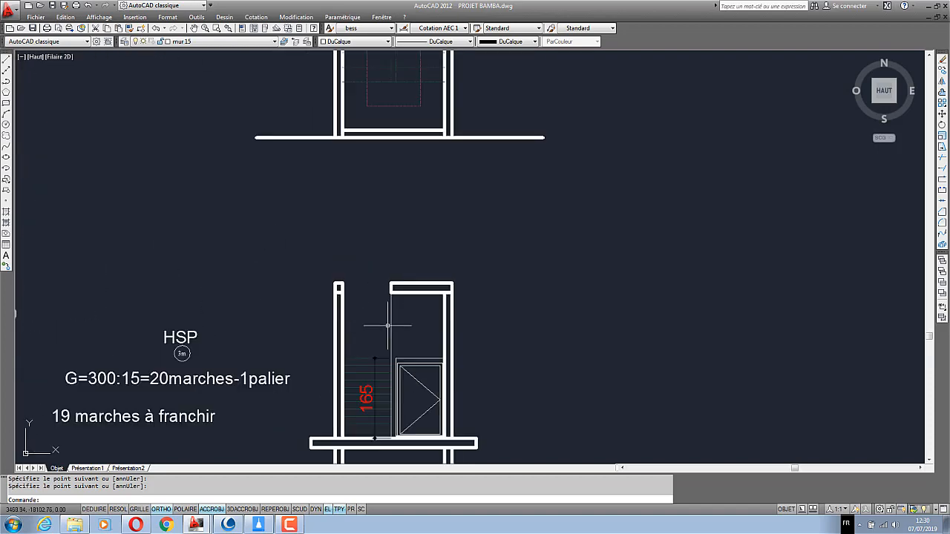
pyautogui.scroll(-3, 371, 369)
pyautogui.scroll(4, 372, 369)
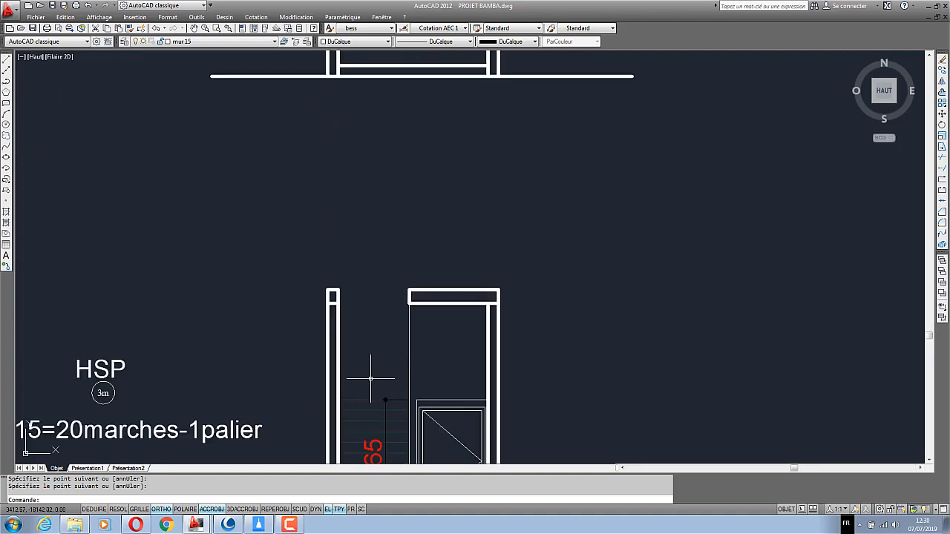
pyautogui.scroll(-4, 371, 371)
pyautogui.scroll(5, 393, 231)
pyautogui.scroll(-3, 393, 230)
pyautogui.scroll(3, 369, 190)
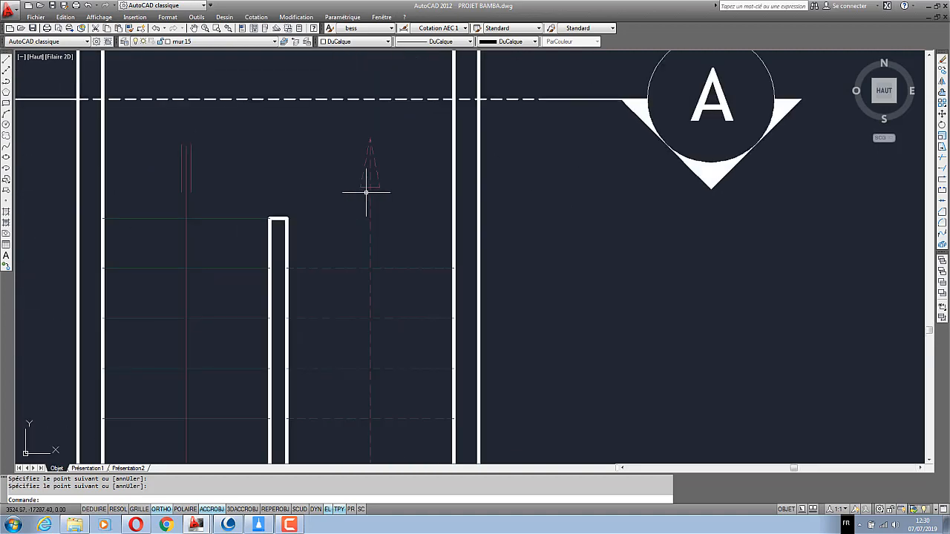
pyautogui.scroll(-4, 369, 190)
pyautogui.scroll(4, 368, 111)
pyautogui.scroll(-1, 379, 215)
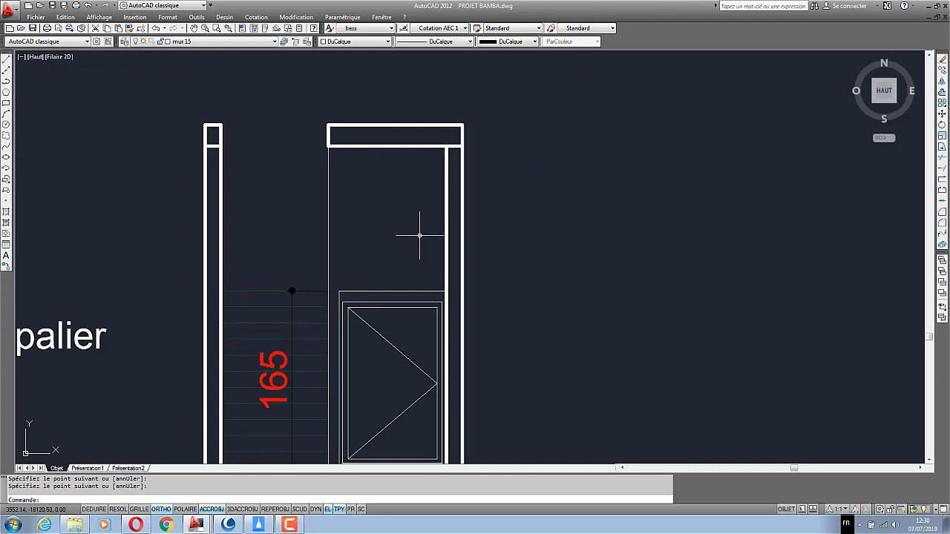
# Undo the slab extension, trims and closing line, and the deletion of the upper flight's dashed step lines
pyautogui.click(88, 5)
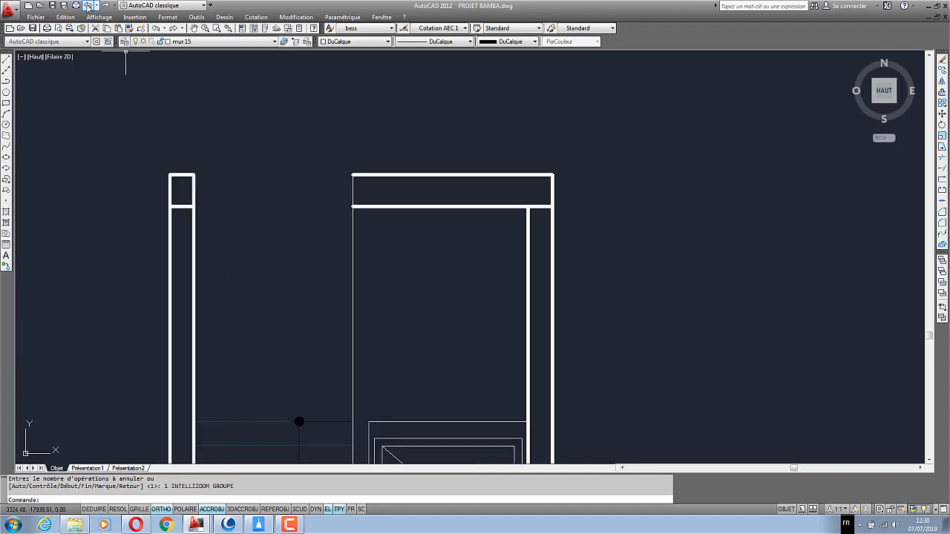
pyautogui.click(87, 5)
pyautogui.click(87, 5)
pyautogui.click(87, 6)
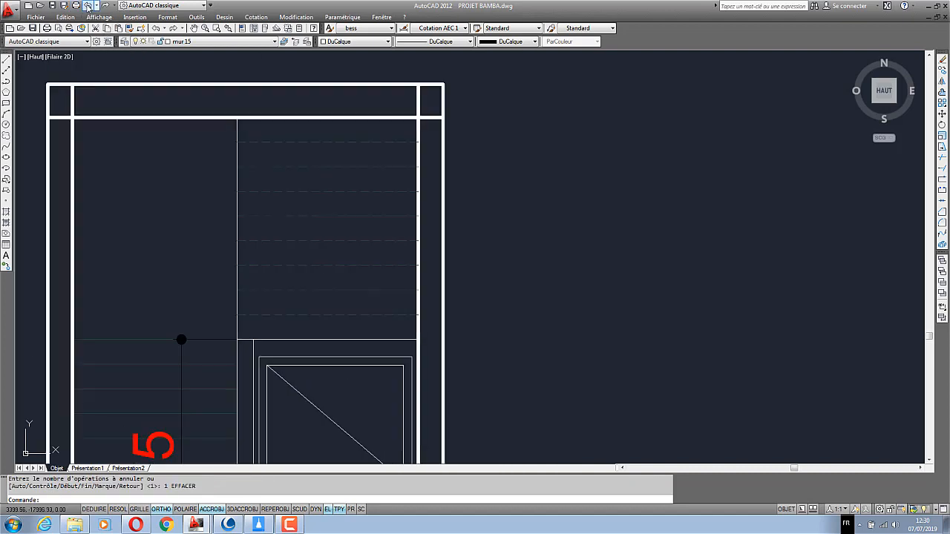
pyautogui.click(87, 6)
pyautogui.click(105, 6)
pyautogui.click(105, 5)
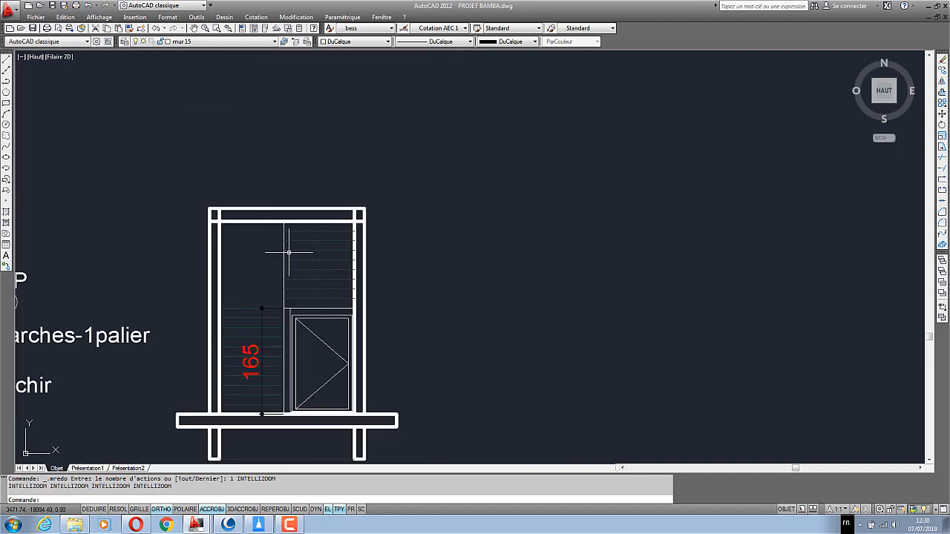
pyautogui.click(105, 5)
pyautogui.click(106, 5)
# Measure the height of the lower flight's first step with a linear dimension
pyautogui.click(257, 17)
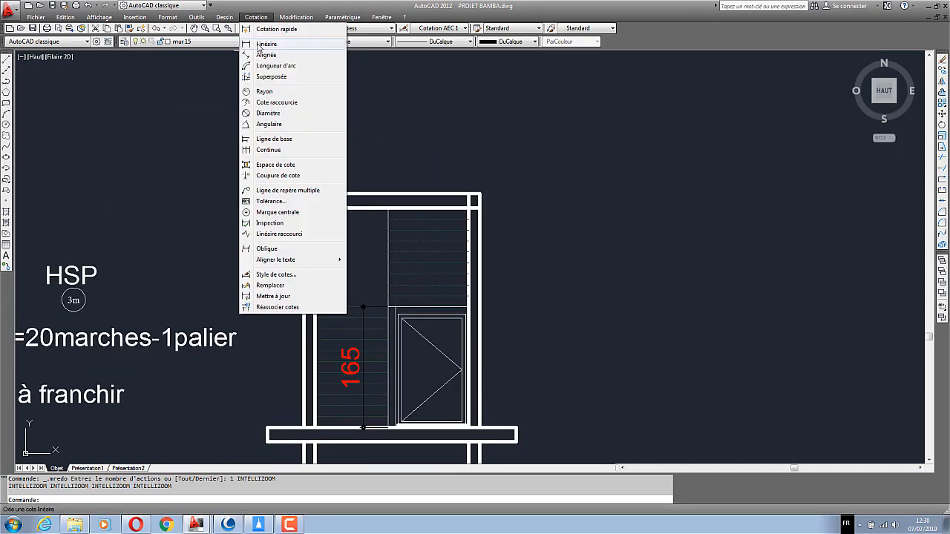
pyautogui.click(267, 41)
pyautogui.scroll(1, 319, 426)
pyautogui.scroll(1, 318, 426)
pyautogui.click(352, 426)
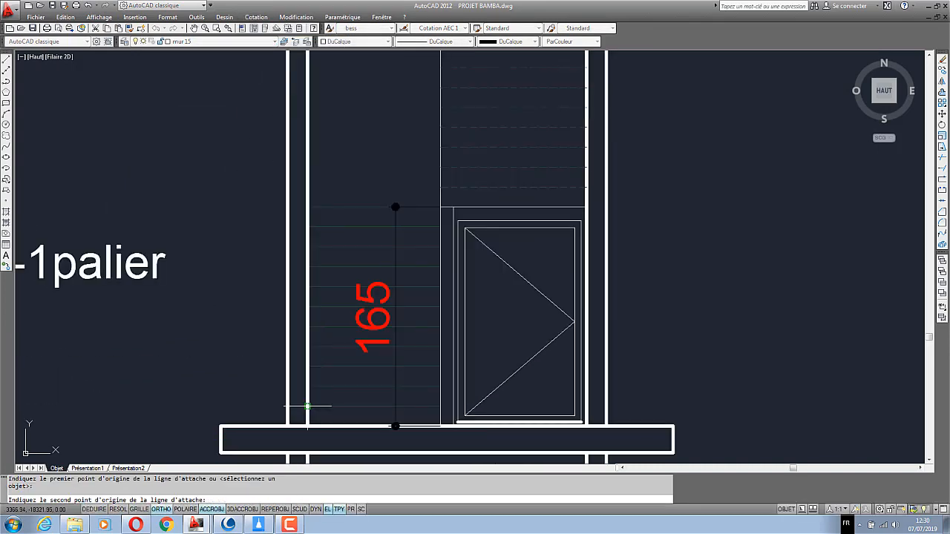
pyautogui.click(352, 406)
pyautogui.scroll(2, 338, 408)
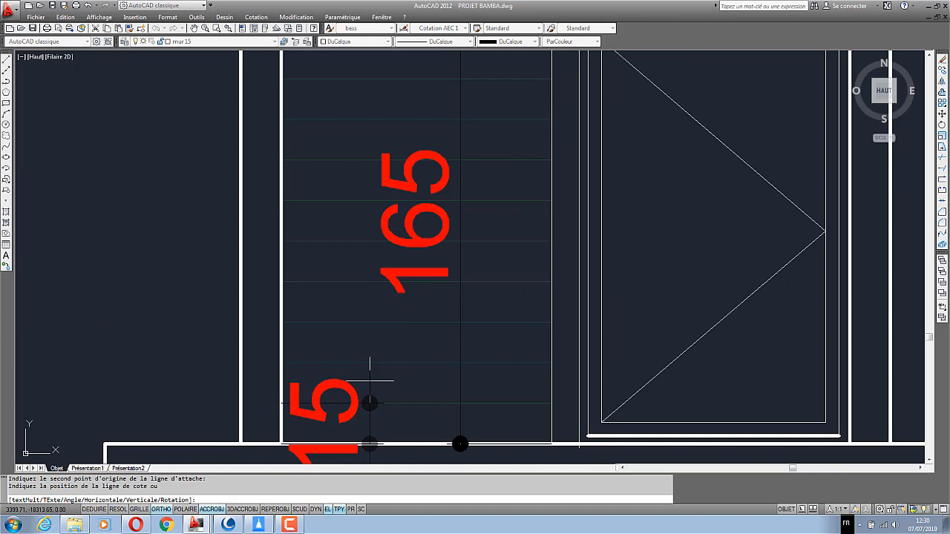
pyautogui.press('Escape')
pyautogui.scroll(-3, 370, 382)
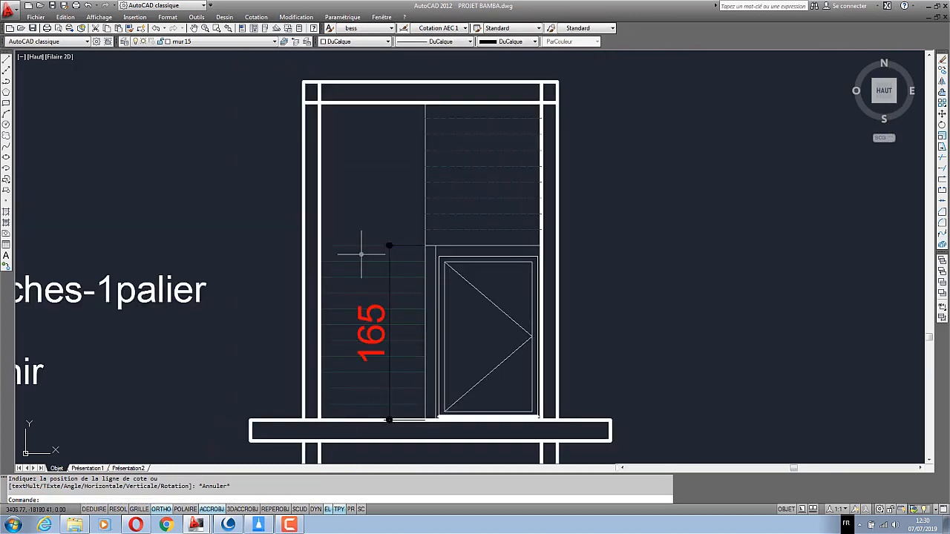
pyautogui.scroll(2, 359, 433)
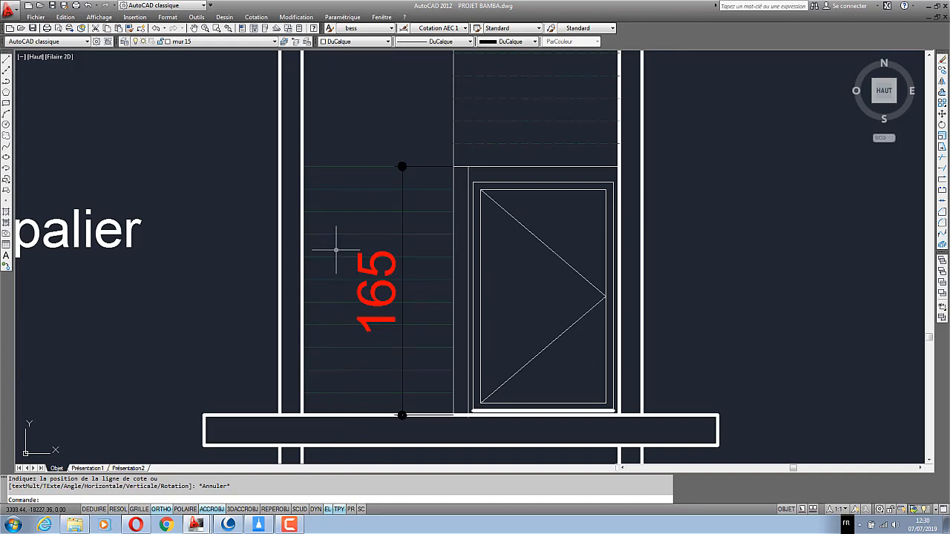
pyautogui.scroll(-4, 340, 174)
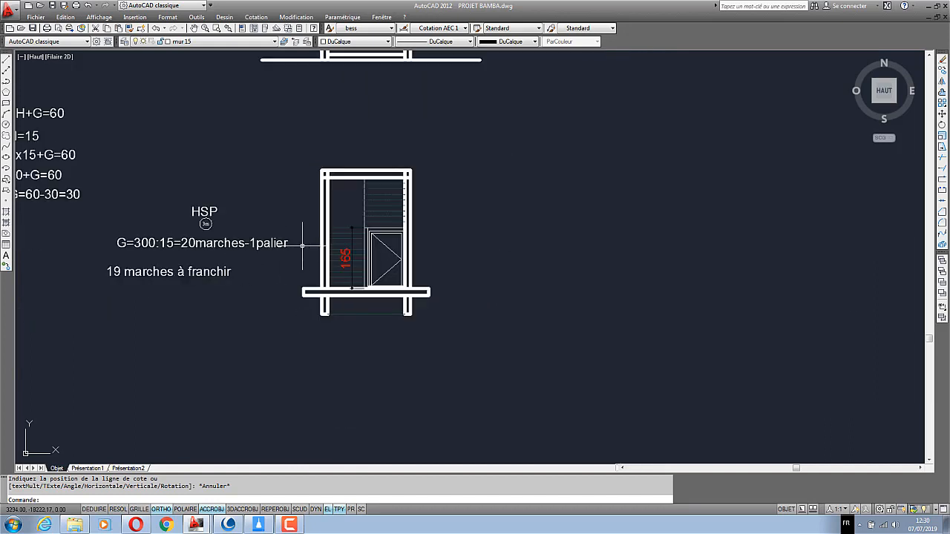
# Rotate the note "19 marches à franchir" so that it reads vertically upward
pyautogui.scroll(2, 182, 288)
pyautogui.click(294, 277)
pyautogui.click(205, 294)
pyautogui.rightClick(199, 277)
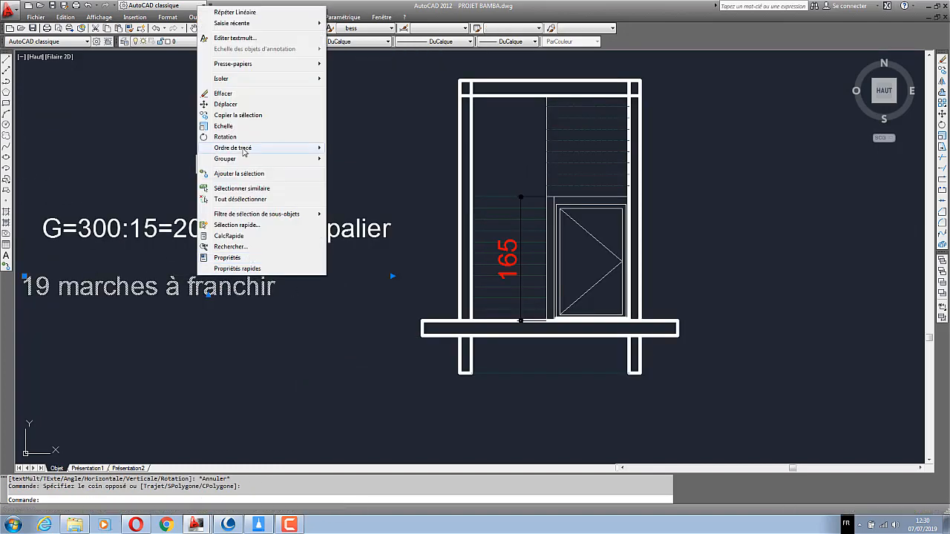
pyautogui.click(225, 136)
pyautogui.click(275, 272)
pyautogui.click(279, 268)
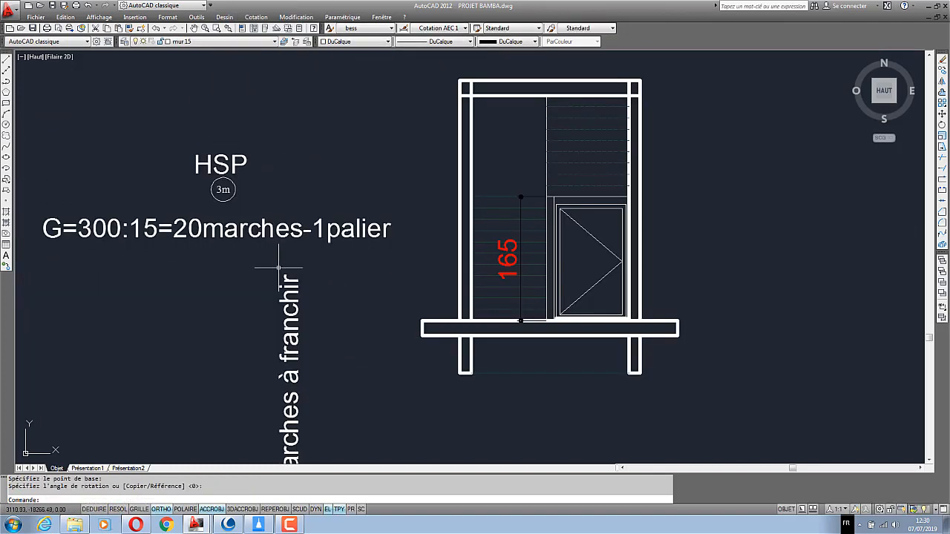
# Change the text of the vertical note to "11 marches de 15"
pyautogui.scroll(-2, 284, 280)
pyautogui.click(307, 309)
pyautogui.click(262, 322)
pyautogui.rightClick(260, 322)
pyautogui.click(299, 85)
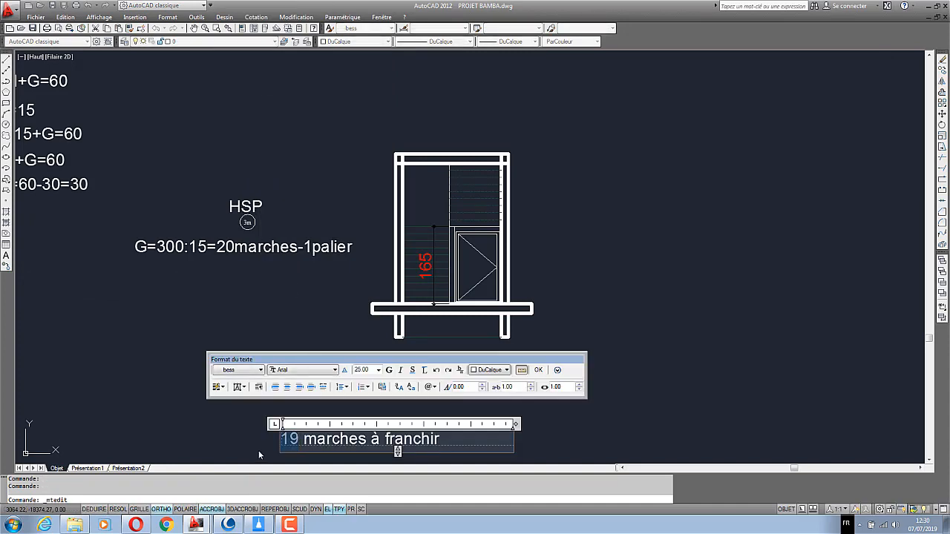
pyautogui.write('11')
pyautogui.write('de')
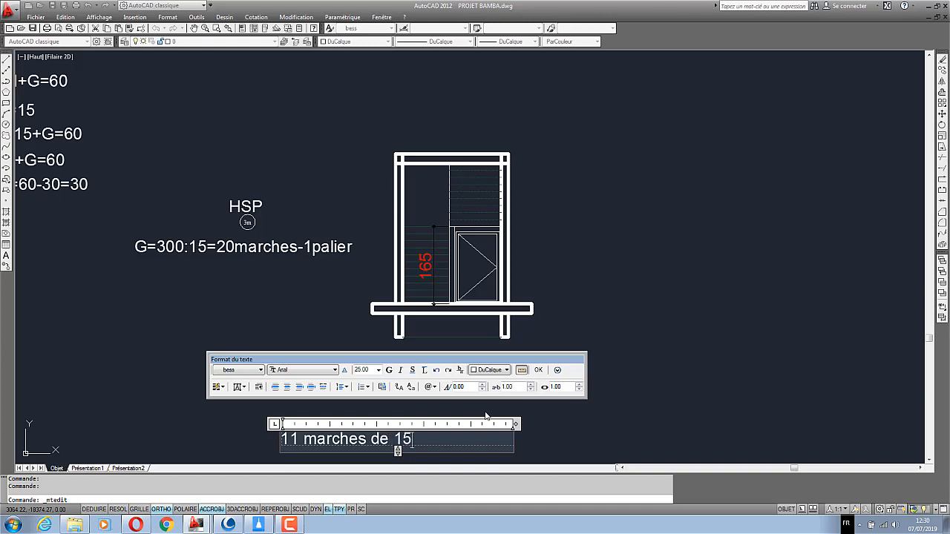
pyautogui.click(593, 332)
# Reopen the vertical note "11 marches de 15" and set its text height to 18
pyautogui.scroll(2, 393, 402)
pyautogui.click(370, 400)
pyautogui.click(303, 372)
pyautogui.click(282, 360)
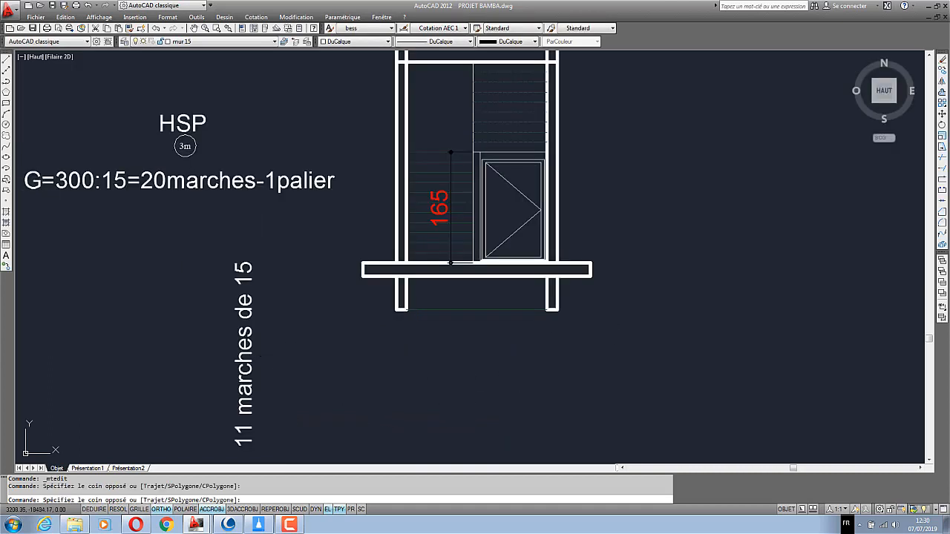
pyautogui.click(211, 323)
pyautogui.rightClick(207, 322)
pyautogui.click(245, 84)
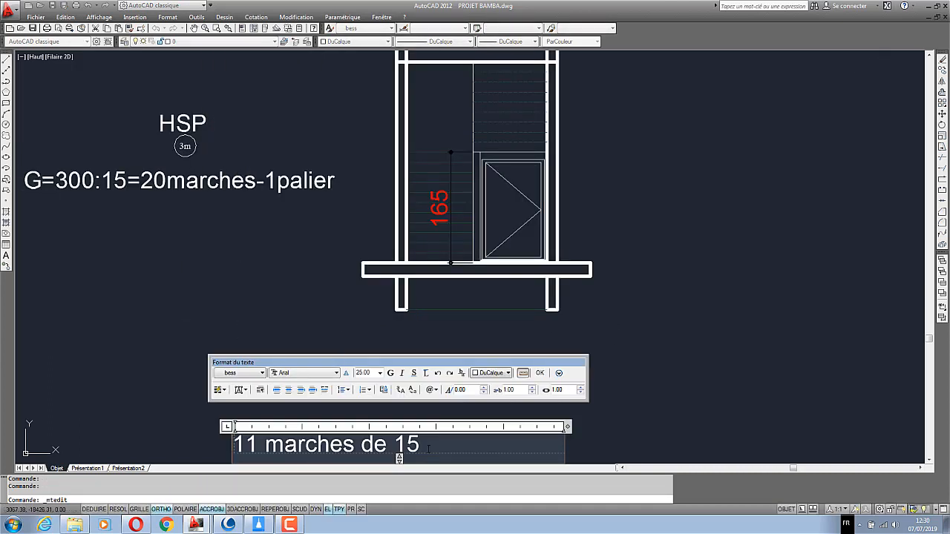
pyautogui.hotkey('ctrl', 'a')
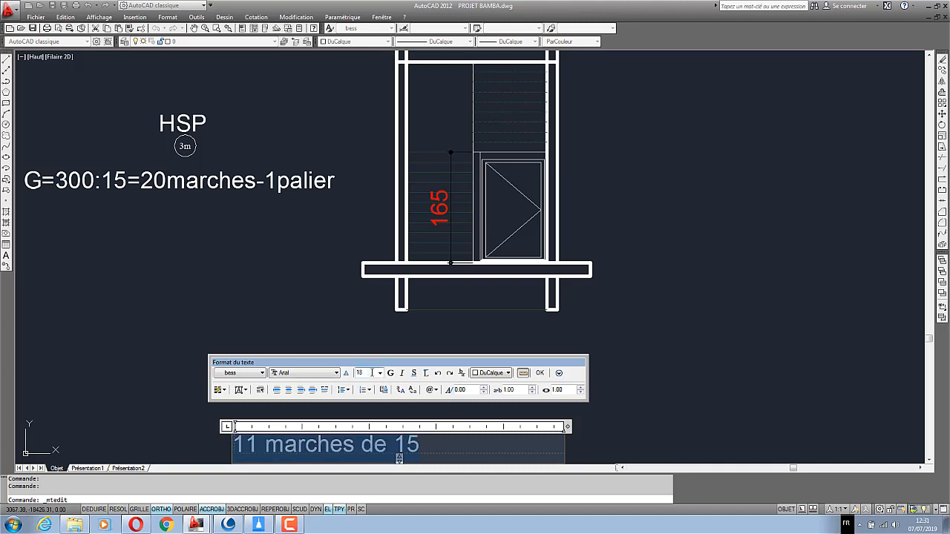
pyautogui.write('18')
pyautogui.press('Return')
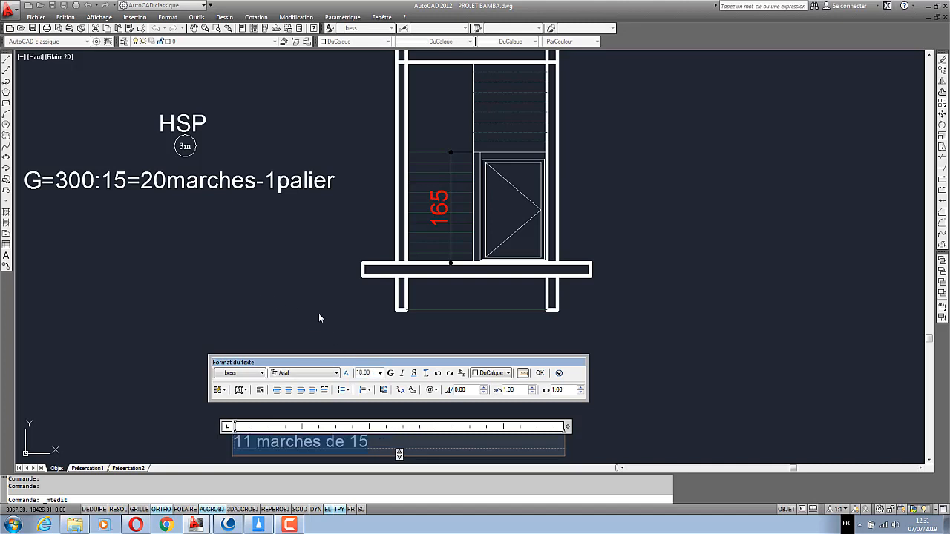
pyautogui.click(540, 375)
# Move the note "11 marches de 15" onto the lower flight, between the stair wall and the 165 dimension
pyautogui.click(274, 366)
pyautogui.click(235, 352)
pyautogui.rightClick(255, 308)
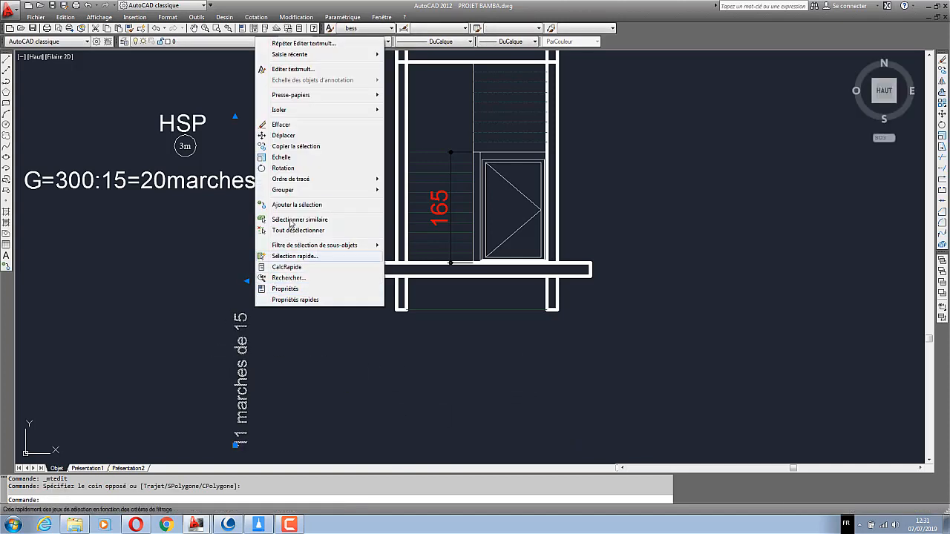
pyautogui.click(281, 136)
pyautogui.click(245, 356)
pyautogui.scroll(3, 421, 197)
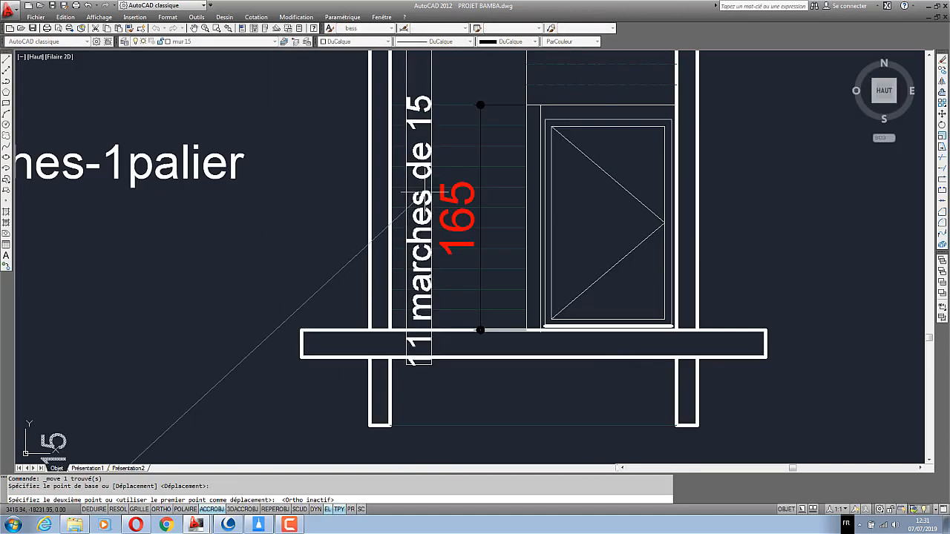
pyautogui.scroll(2, 434, 161)
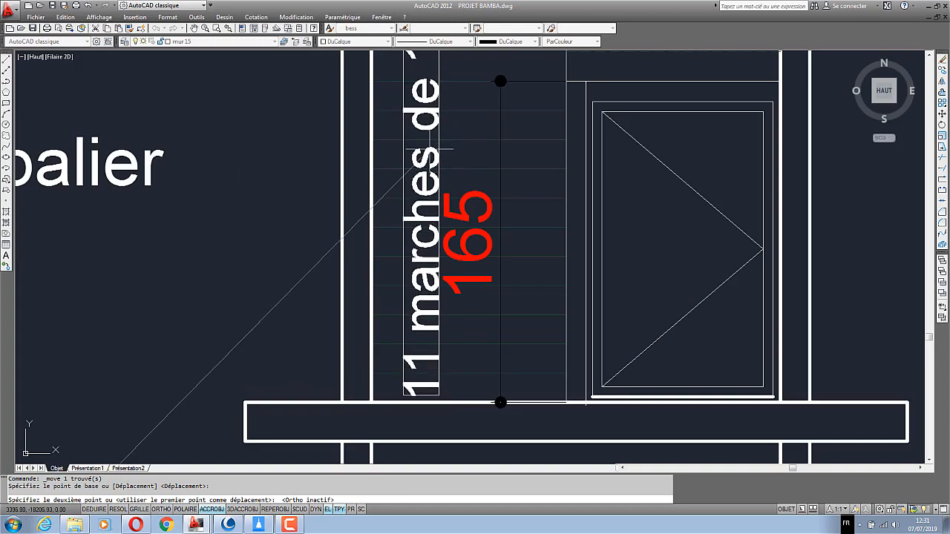
pyautogui.click(430, 149)
# Scale the note down freehand so it fits beside the 165 dimension
pyautogui.scroll(3, 441, 177)
pyautogui.click(441, 178)
pyautogui.click(433, 180)
pyautogui.rightClick(432, 180)
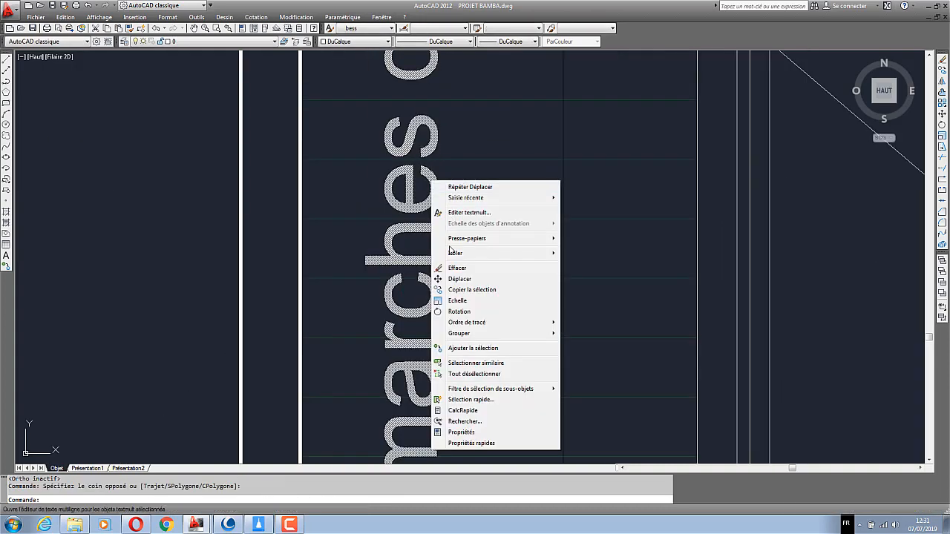
pyautogui.click(452, 302)
pyautogui.scroll(3, 433, 239)
pyautogui.click(409, 257)
pyautogui.click(410, 256)
pyautogui.scroll(-4, 410, 241)
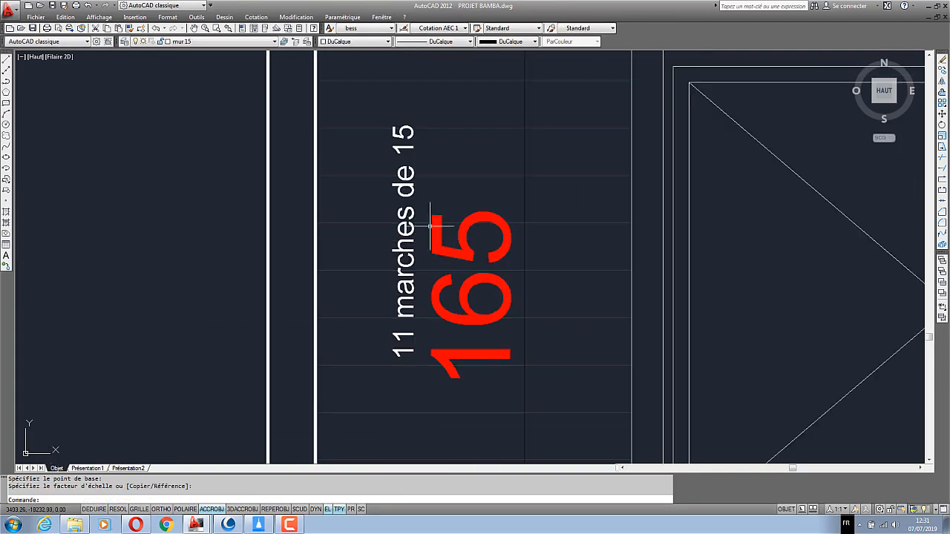
# Scale the note back up slightly, picking the base point and factor on the text
pyautogui.click(418, 202)
pyautogui.click(397, 199)
pyautogui.click(418, 188)
pyautogui.click(405, 191)
pyautogui.rightClick(404, 193)
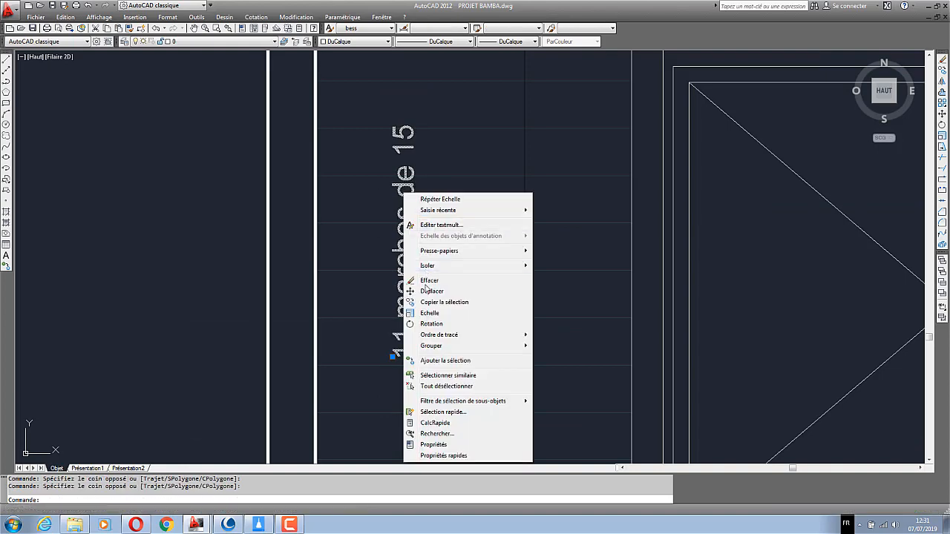
pyautogui.click(424, 314)
pyautogui.scroll(4, 413, 247)
pyautogui.click(418, 238)
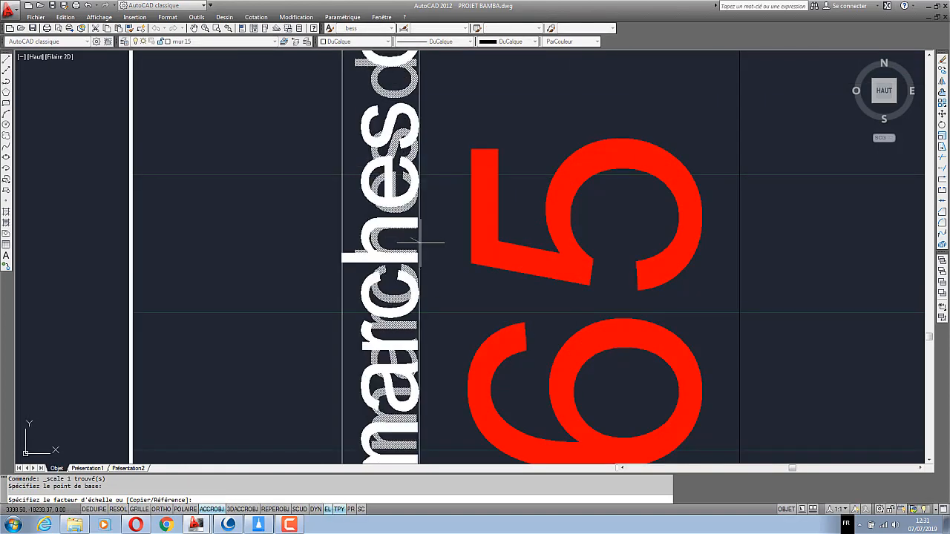
pyautogui.click(417, 238)
pyautogui.scroll(-4, 419, 239)
pyautogui.scroll(3, 416, 237)
pyautogui.click(428, 235)
pyautogui.click(417, 229)
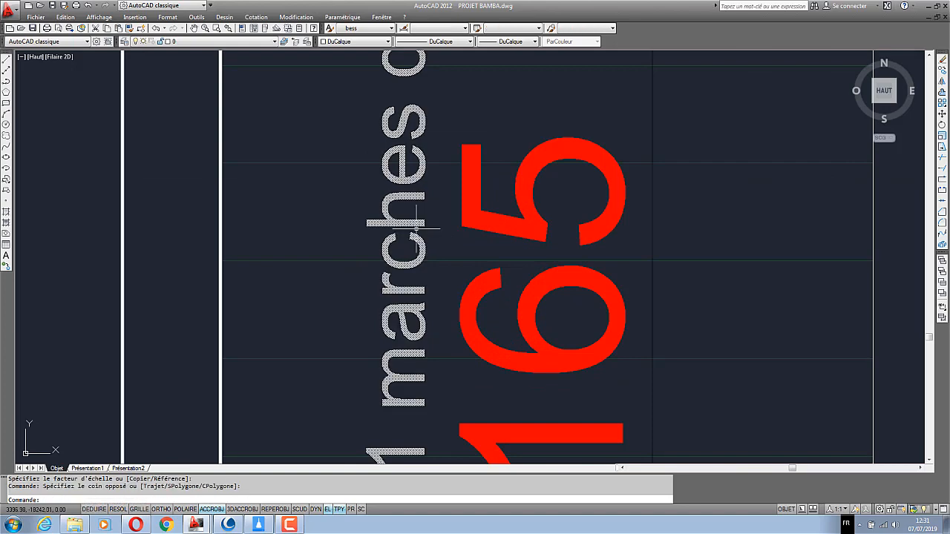
pyautogui.rightClick(417, 229)
pyautogui.click(457, 338)
pyautogui.click(417, 239)
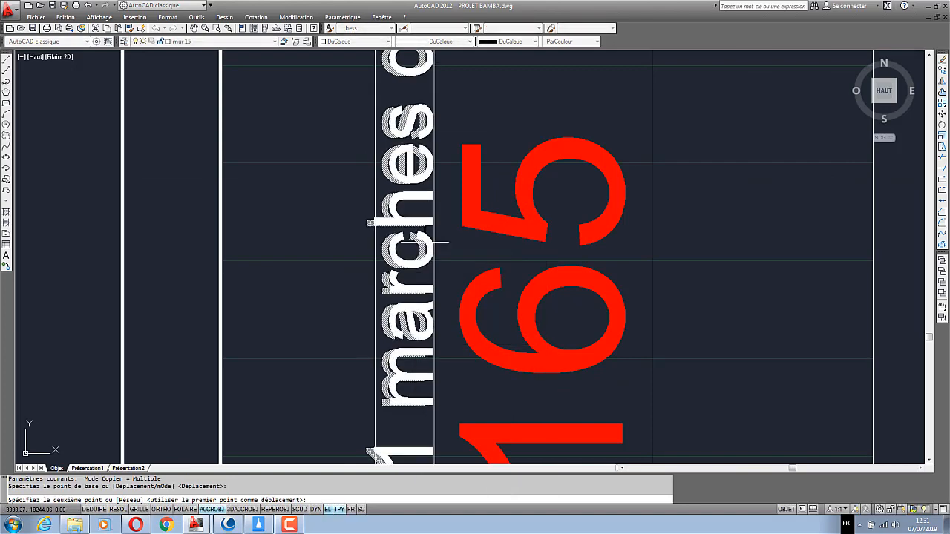
pyautogui.press('Escape')
# Enlarge the note once more so it spans nearly the full height of the lower flight
pyautogui.click(428, 238)
pyautogui.click(413, 229)
pyautogui.rightClick(370, 210)
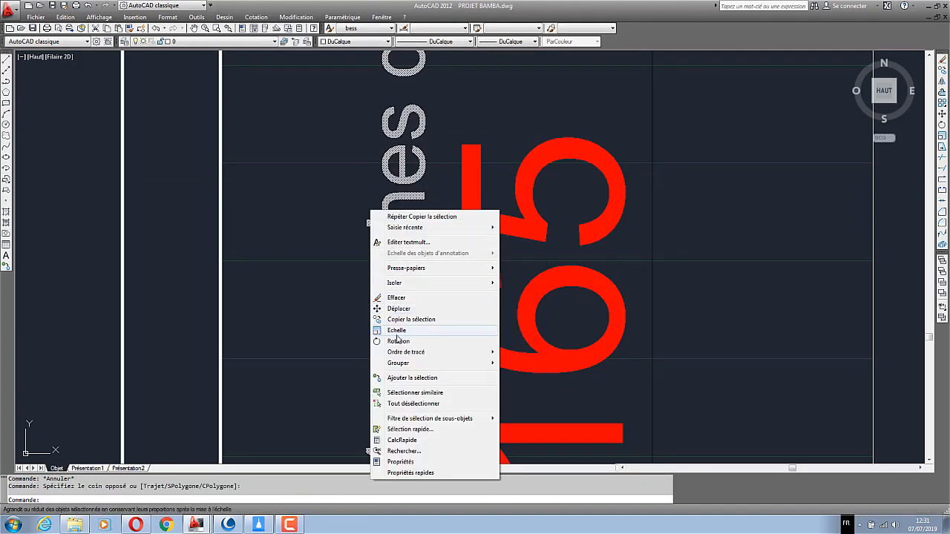
pyautogui.click(397, 335)
pyautogui.scroll(4, 409, 228)
pyautogui.click(408, 198)
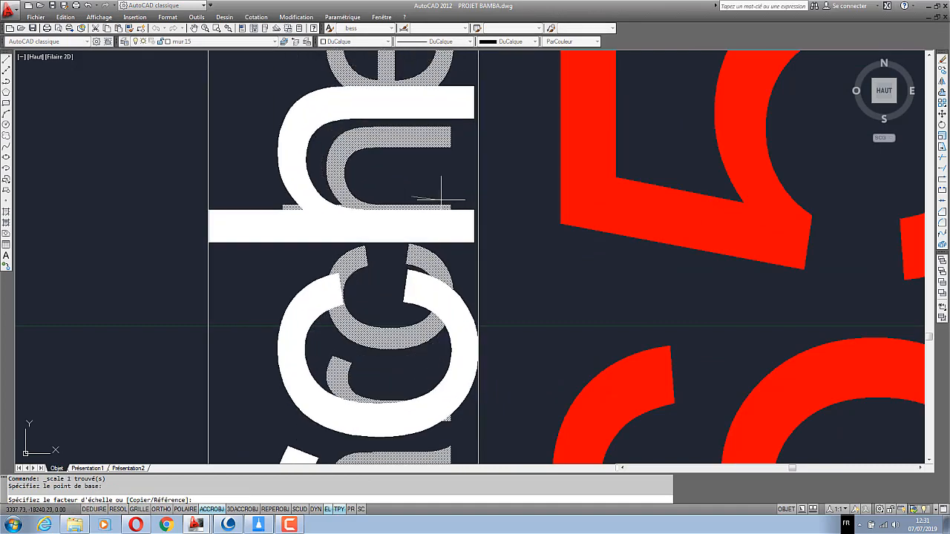
pyautogui.click(439, 201)
pyautogui.scroll(-9, 424, 201)
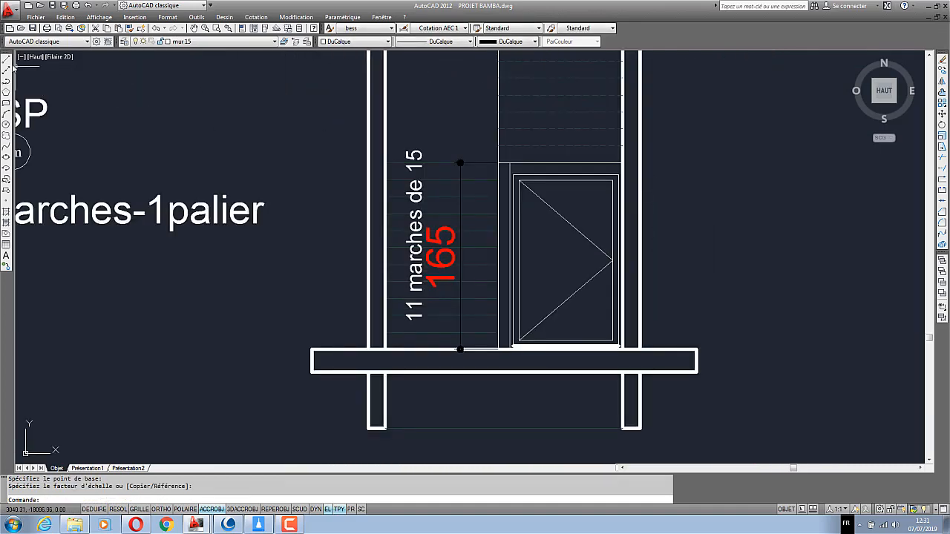
# Draw a vertical line alongside the note, from the lower flight's highest step line down to the slab's upper edge
pyautogui.click(7, 67)
pyautogui.scroll(4, 393, 262)
pyautogui.scroll(-5, 426, 82)
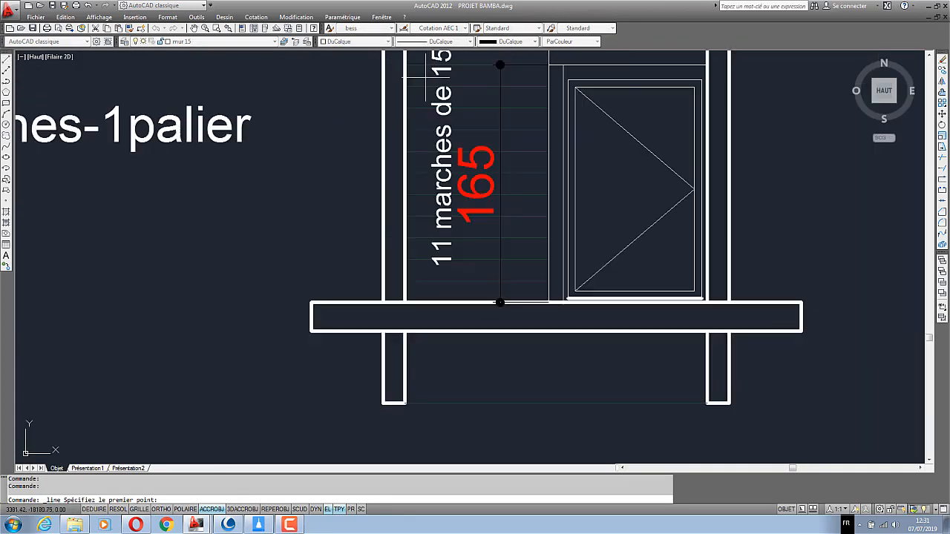
pyautogui.click(434, 70)
pyautogui.scroll(3, 434, 70)
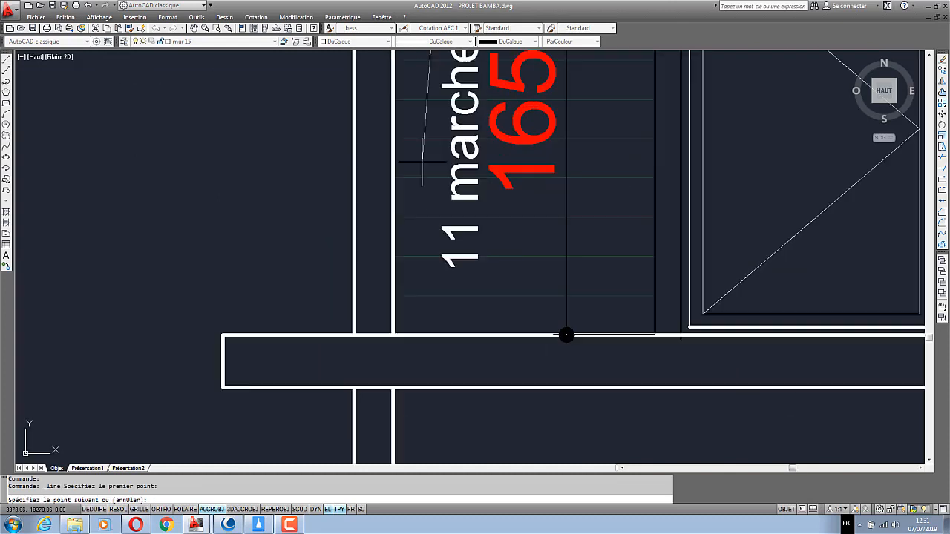
pyautogui.click(443, 334)
pyautogui.rightClick(439, 239)
pyautogui.click(453, 244)
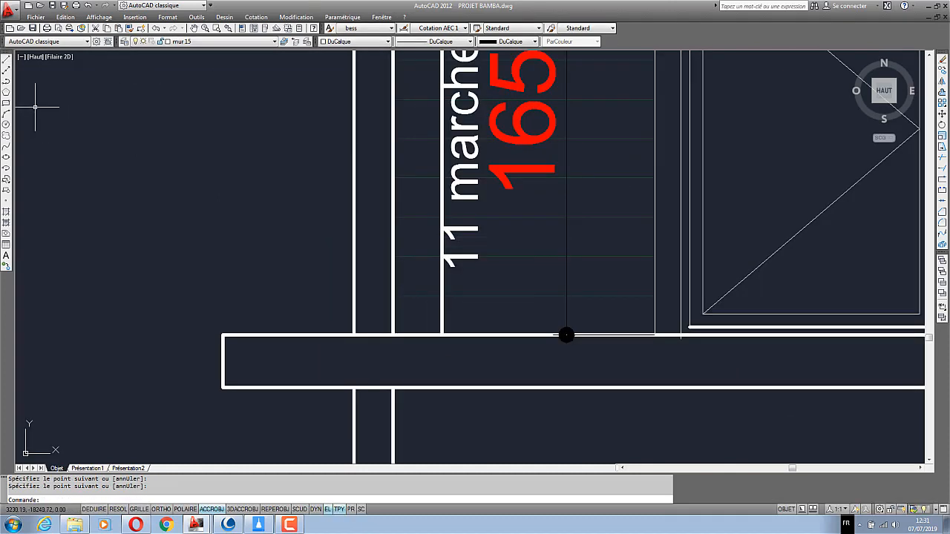
# Draw half an arrowhead at the vertical line's lower end with a slanted line and a short line closing onto it
pyautogui.click(6, 67)
pyautogui.scroll(2, 420, 371)
pyautogui.scroll(1, 456, 297)
pyautogui.click(456, 297)
pyautogui.scroll(3, 446, 260)
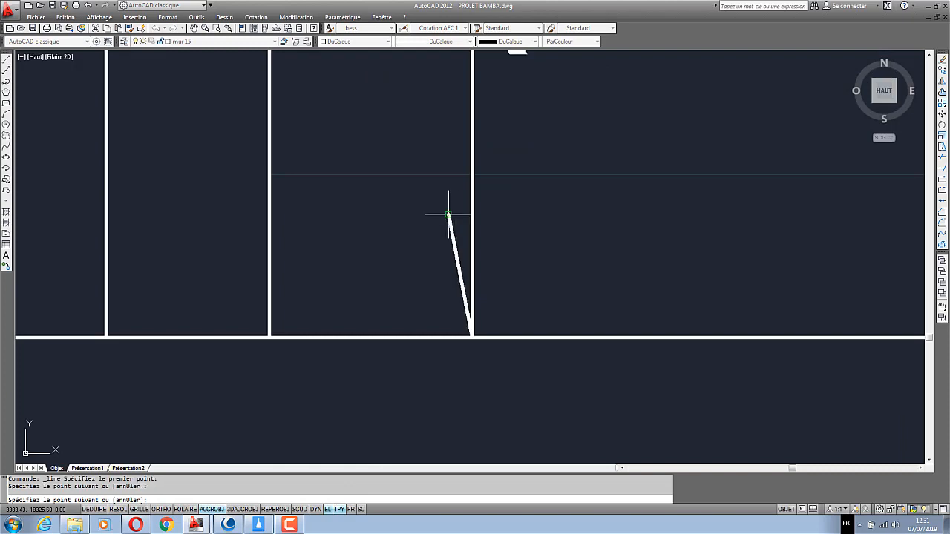
pyautogui.click(472, 215)
pyautogui.rightClick(473, 211)
pyautogui.click(479, 217)
# Mirror the half arrowhead about the vertical line, keeping the source lines
pyautogui.click(464, 223)
pyautogui.click(427, 202)
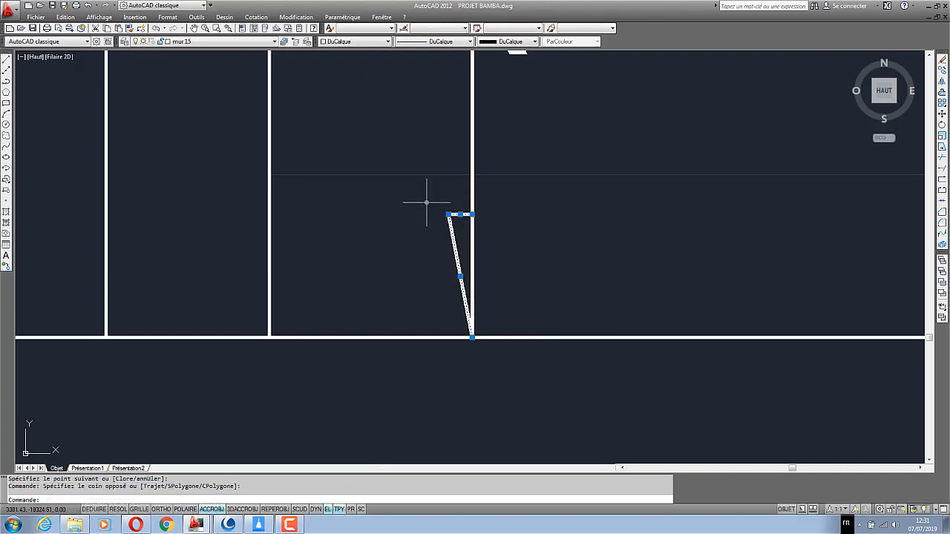
pyautogui.click(943, 82)
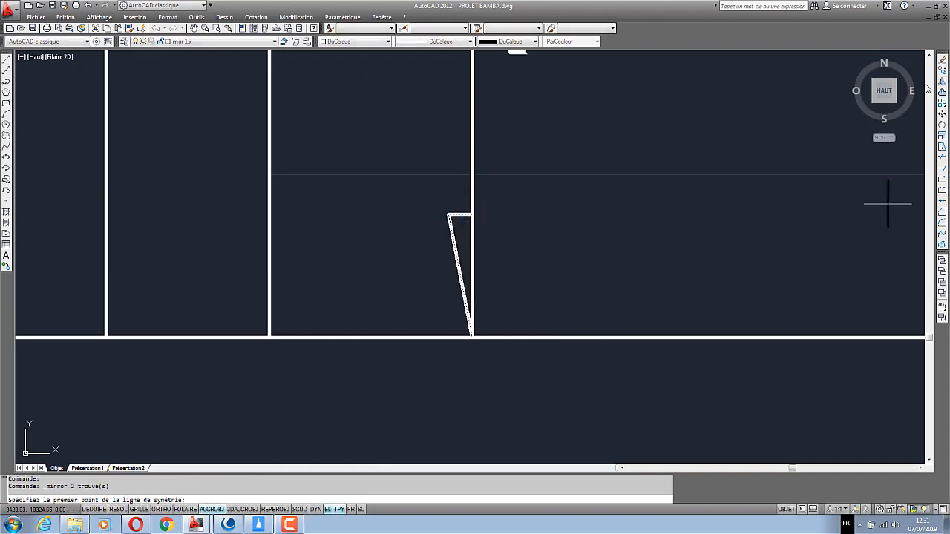
pyautogui.click(473, 214)
pyautogui.press('F8')
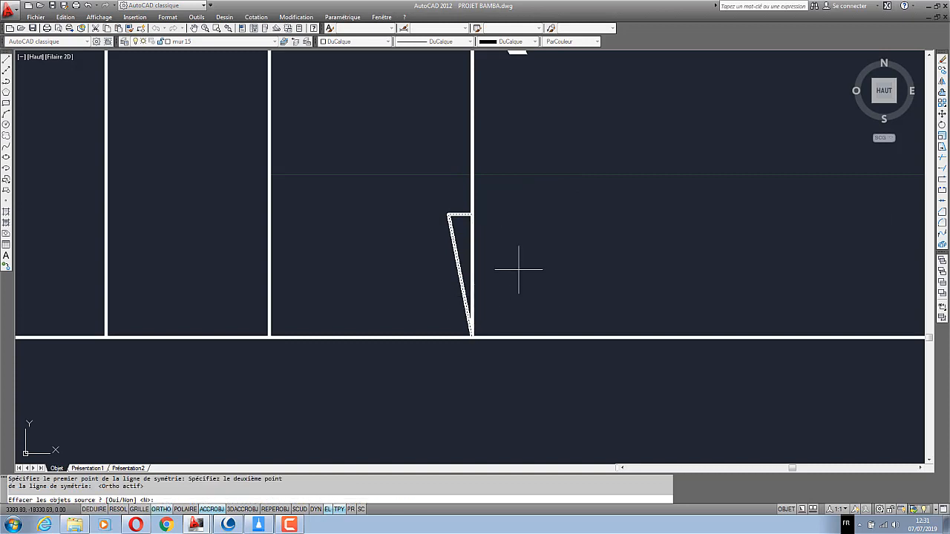
pyautogui.press('Return')
pyautogui.scroll(-3, 434, 388)
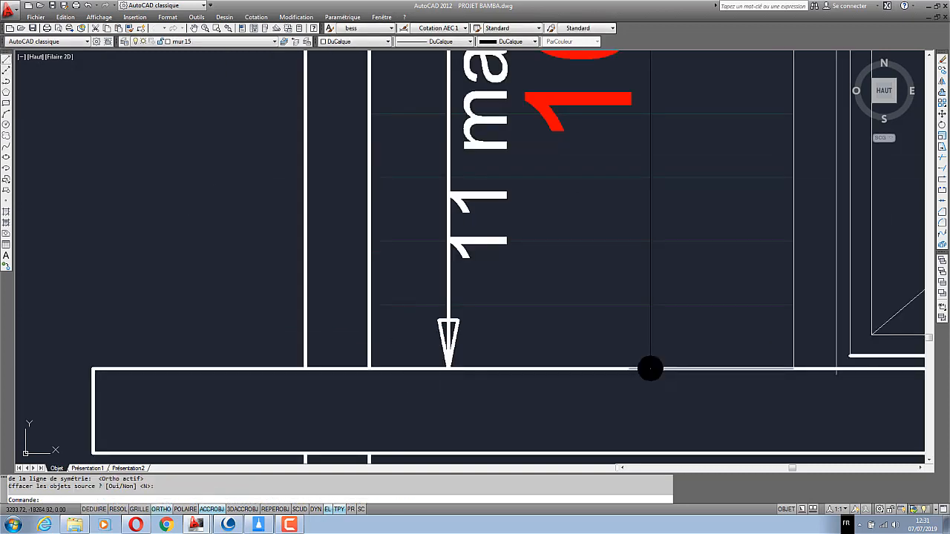
# Draw a short horizontal line from the vertical line's midpoint towards the stair wall
pyautogui.click(5, 60)
pyautogui.scroll(-6, 276, 374)
pyautogui.scroll(3, 294, 341)
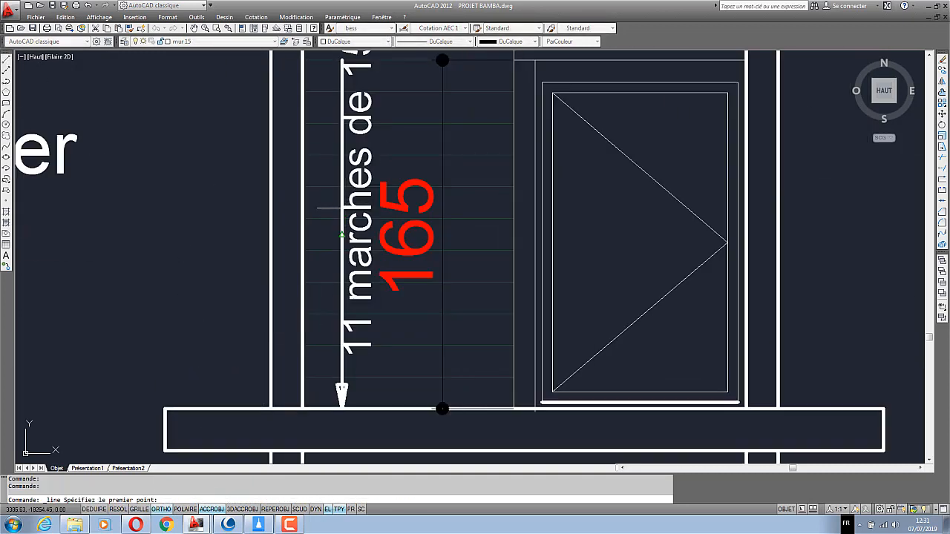
pyautogui.click(341, 235)
pyautogui.scroll(3, 334, 236)
pyautogui.click(327, 233)
pyautogui.press('Return')
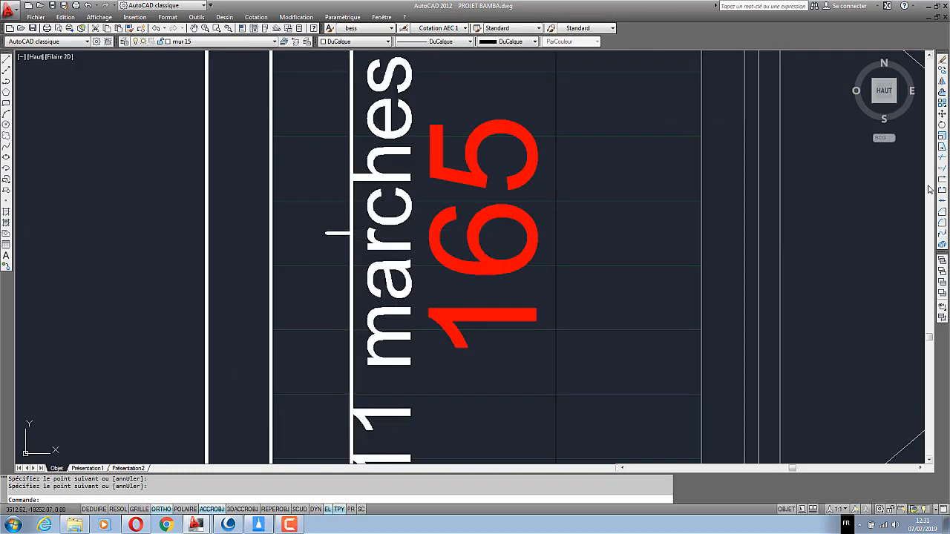
# Trim the vertical line just above the short horizontal line
pyautogui.click(943, 157)
pyautogui.press('Return')
pyautogui.scroll(3, 339, 234)
pyautogui.click(327, 258)
pyautogui.click(384, 210)
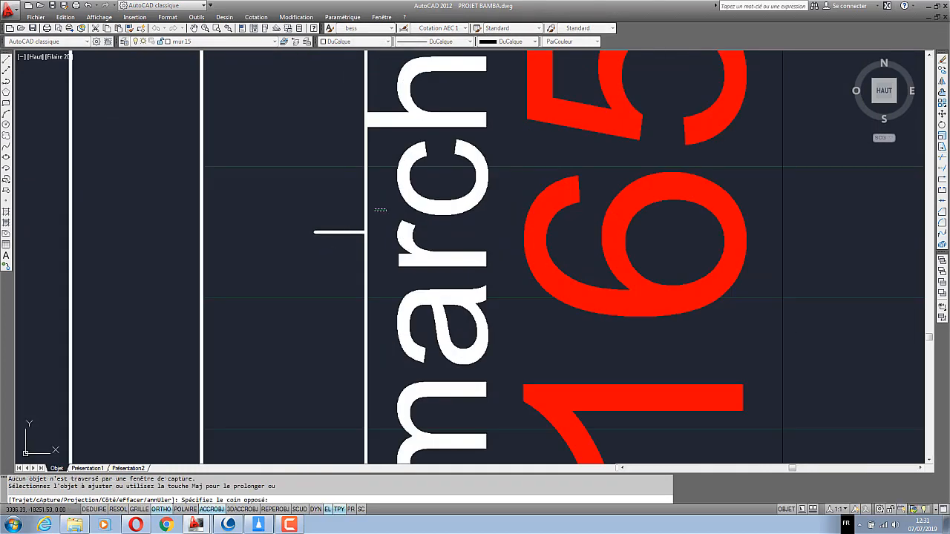
pyautogui.click(357, 204)
pyautogui.rightClick(356, 204)
pyautogui.click(373, 209)
# Delete the short horizontal line and the leftover upper part of the vertical line
pyautogui.click(355, 248)
pyautogui.click(340, 204)
pyautogui.click(377, 162)
pyautogui.click(339, 186)
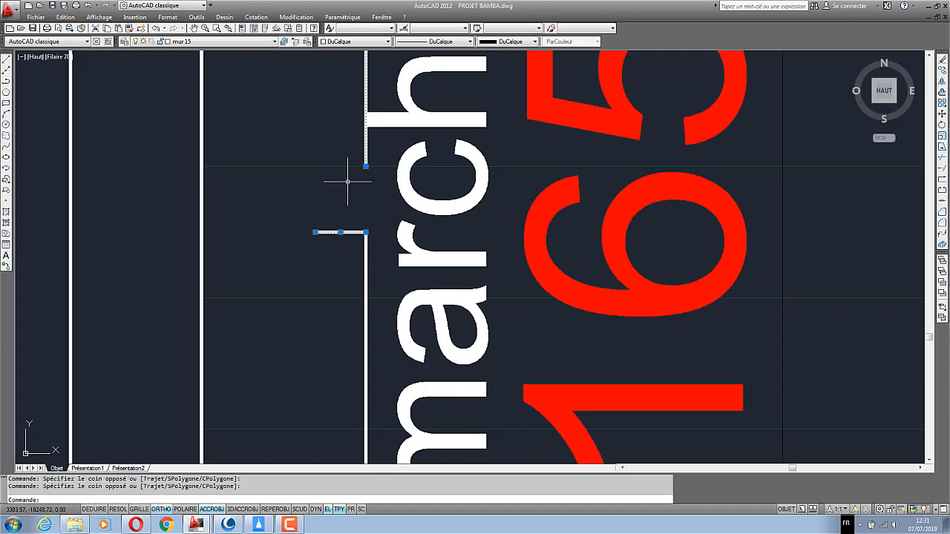
pyautogui.press('Delete')
# Match the properties of the plan's stair direction line onto the note "11 marches de 15"
pyautogui.scroll(-7, 338, 200)
pyautogui.click(129, 28)
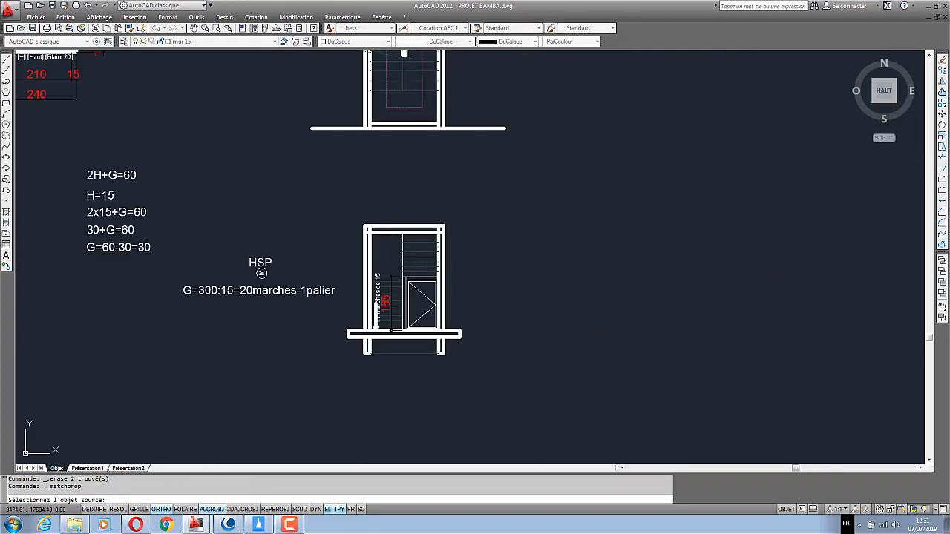
pyautogui.scroll(6, 429, 135)
pyautogui.scroll(-6, 392, 311)
pyautogui.scroll(8, 386, 240)
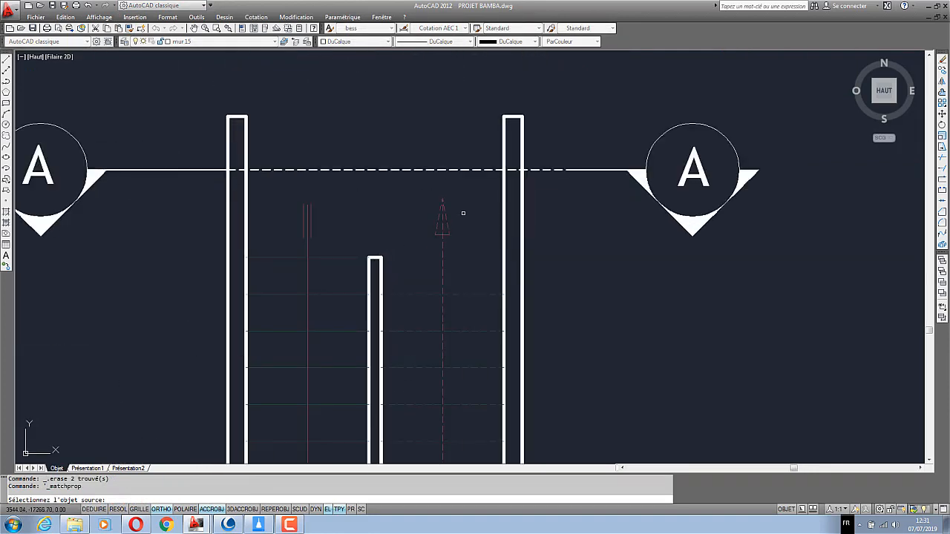
pyautogui.click(310, 215)
pyautogui.scroll(-5, 386, 230)
pyautogui.scroll(8, 382, 223)
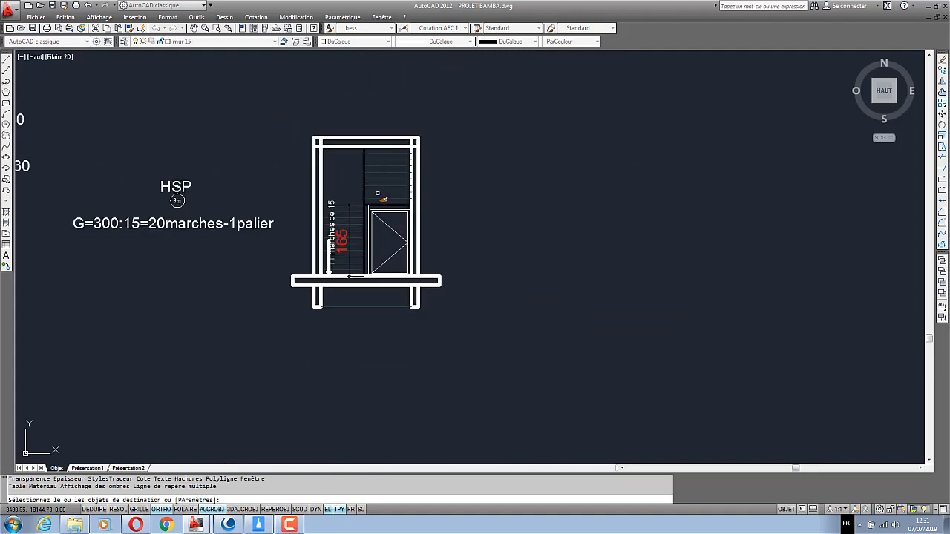
pyautogui.scroll(5, 298, 262)
pyautogui.click(301, 260)
pyautogui.scroll(-4, 361, 281)
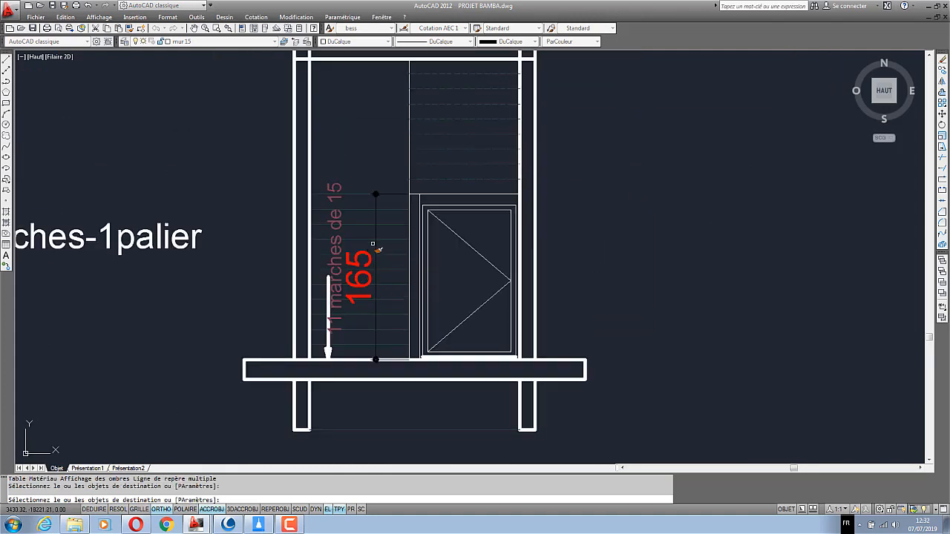
# Apply the same matched properties to the lower flight's arrow shaft and arrowhead
pyautogui.scroll(6, 342, 287)
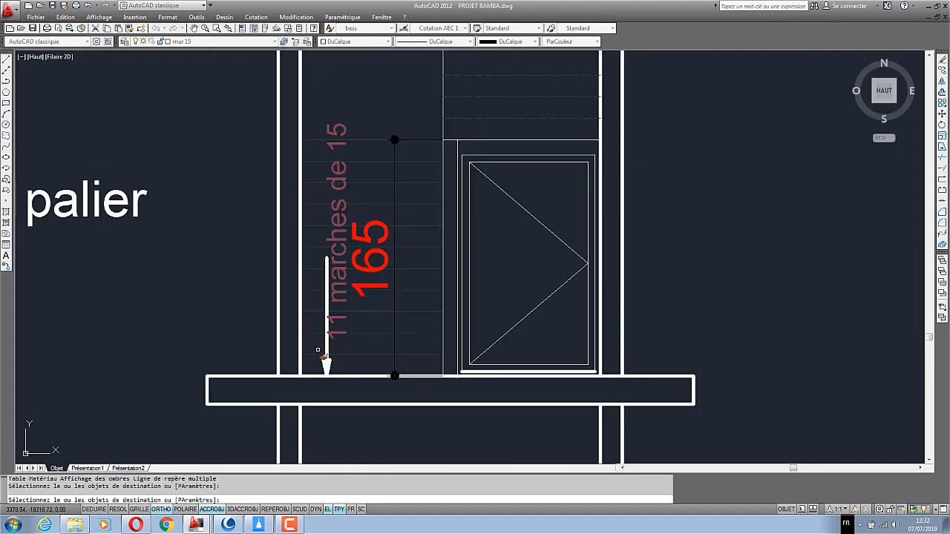
pyautogui.click(384, 389)
pyautogui.click(338, 371)
pyautogui.press('Return')
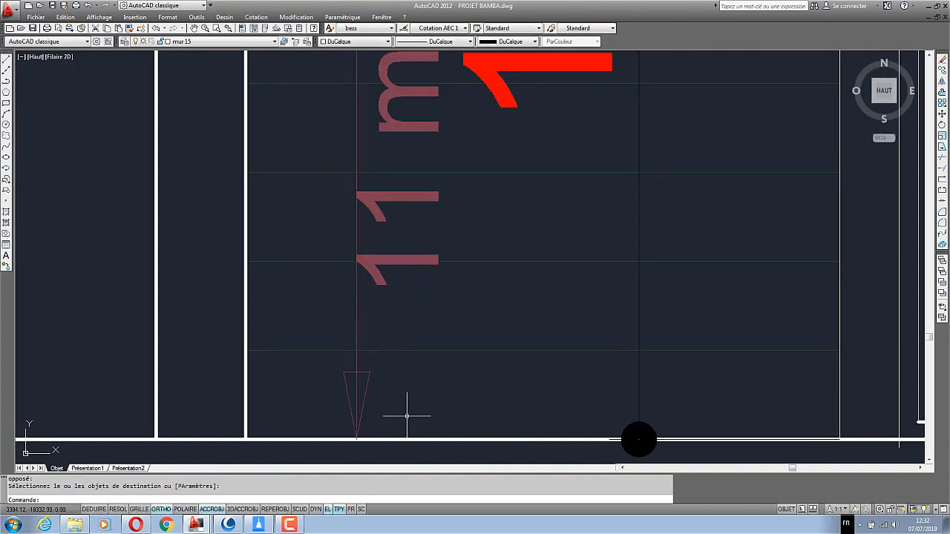
# Mirror the lower flight's bottom arrowhead about a horizontal axis to its shaft's upper end, keeping the original
pyautogui.click(406, 414)
pyautogui.click(338, 371)
pyautogui.click(942, 80)
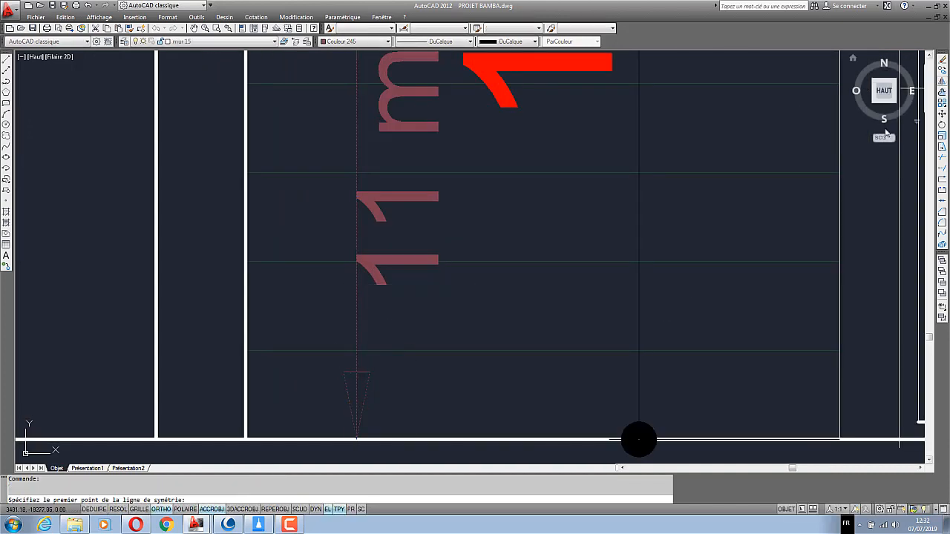
pyautogui.scroll(-3, 522, 277)
pyautogui.click(483, 229)
pyautogui.click(311, 236)
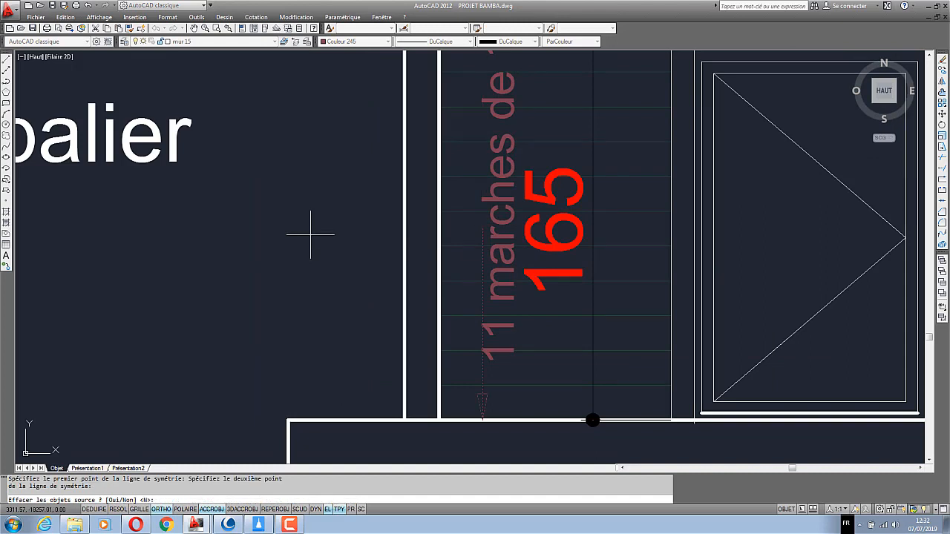
pyautogui.press('Return')
pyautogui.scroll(-2, 371, 323)
pyautogui.scroll(7, 418, 151)
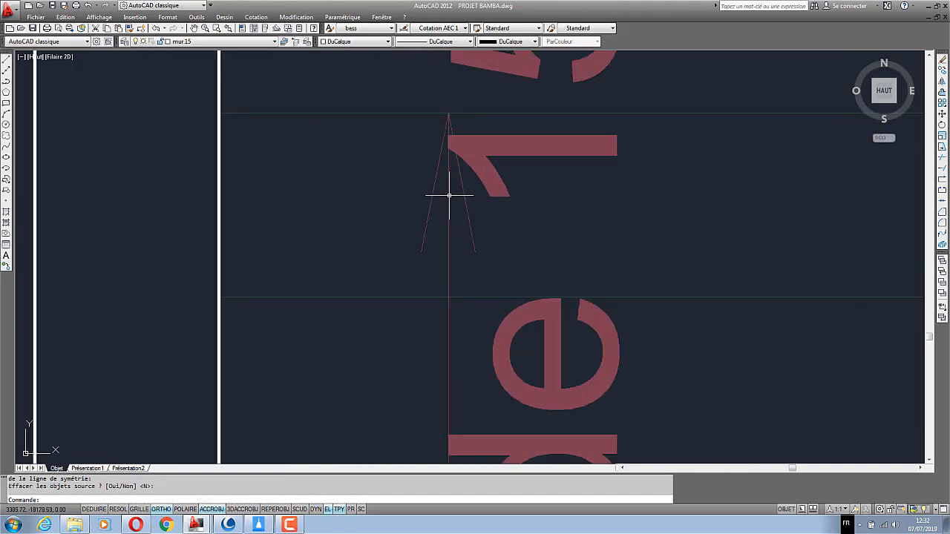
pyautogui.click(476, 231)
pyautogui.click(460, 241)
pyautogui.click(434, 240)
pyautogui.click(373, 304)
pyautogui.scroll(-4, 372, 304)
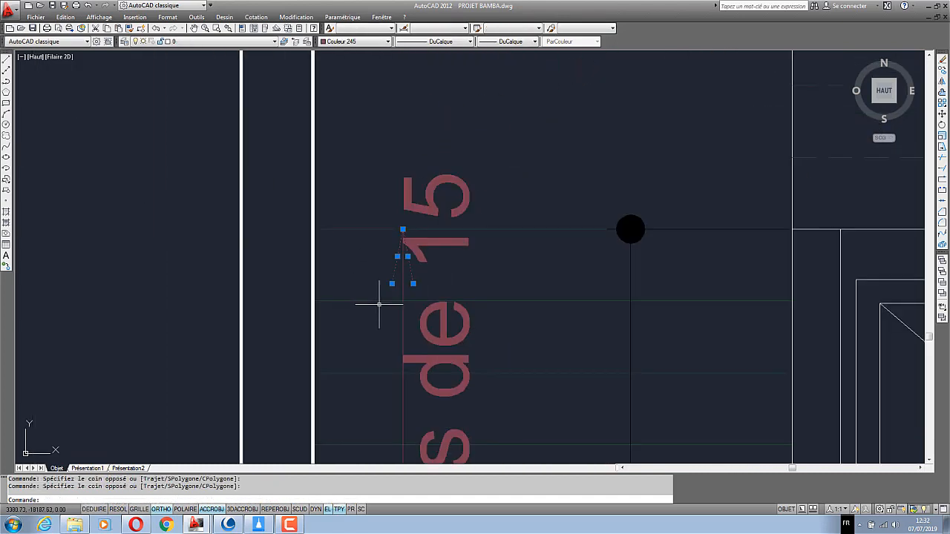
pyautogui.press('Escape')
pyautogui.press('Escape')
# Draw a line closing the base of the upper arrowhead between the ends of its two sides
pyautogui.scroll(5, 398, 287)
pyautogui.click(6, 58)
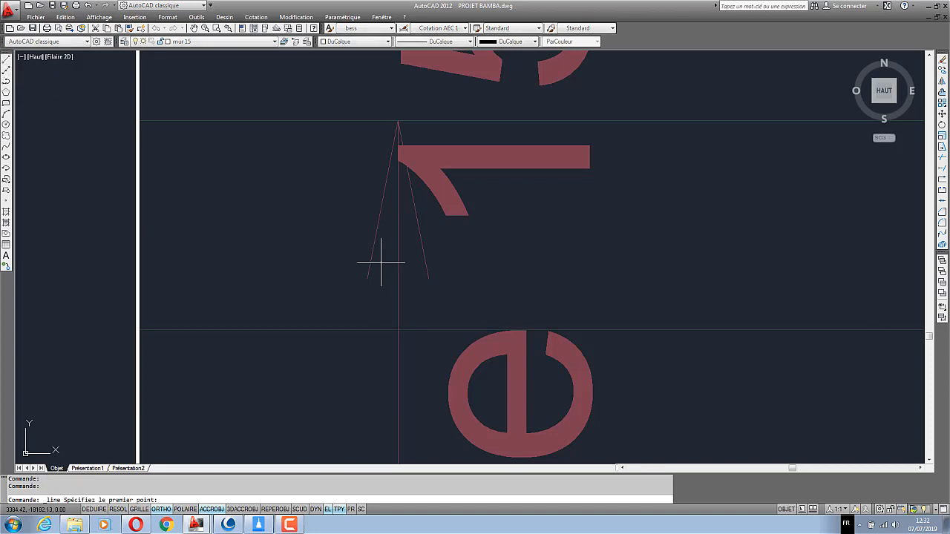
pyautogui.click(367, 279)
pyautogui.click(429, 279)
pyautogui.press('Escape')
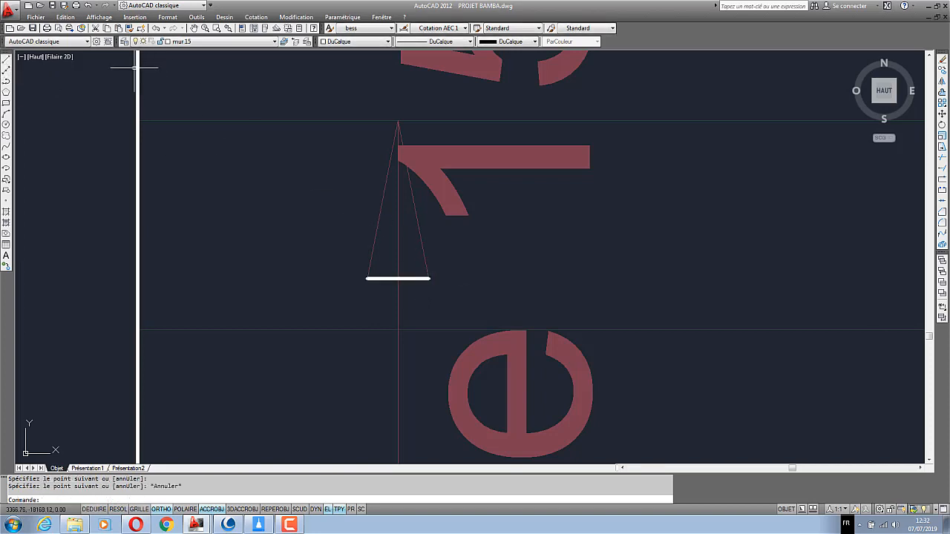
# Match the properties of the upper arrowhead's slanted side onto its new base line
pyautogui.click(127, 30)
pyautogui.click(378, 222)
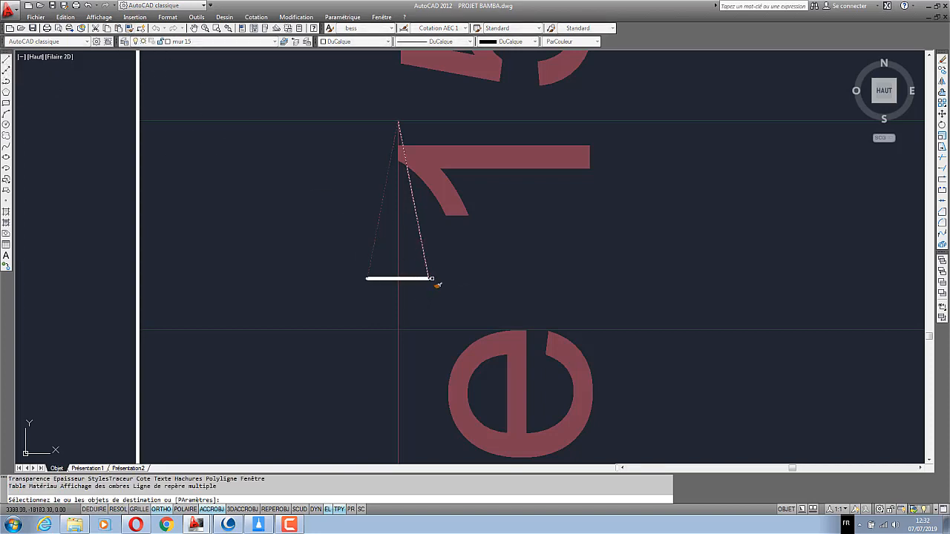
pyautogui.click(436, 285)
pyautogui.click(331, 235)
pyautogui.scroll(-5, 332, 234)
pyautogui.press('Escape')
# Move the note "11 marches de 15" with Ortho off into the gap between the left wall and the arrow shaft
pyautogui.scroll(-2, 339, 212)
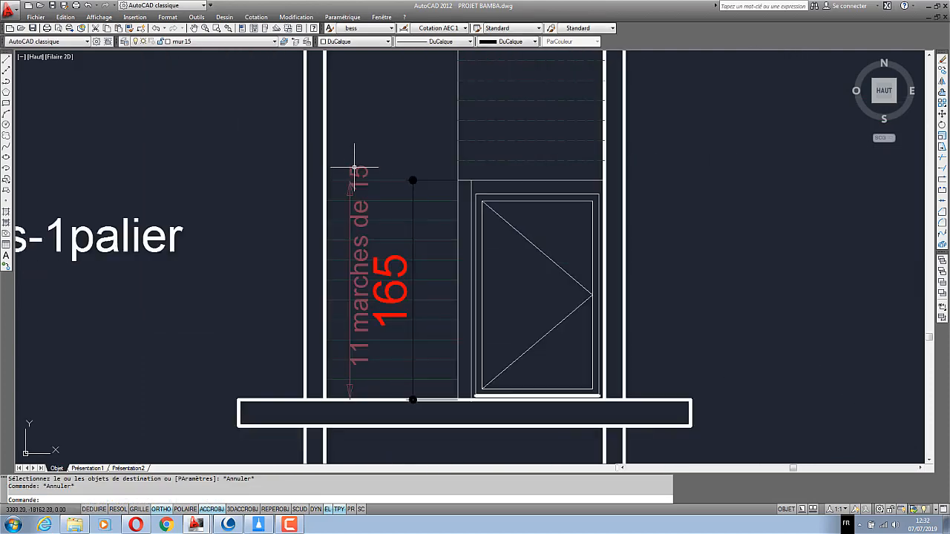
pyautogui.scroll(5, 357, 340)
pyautogui.moveTo(409, 364); pyautogui.dragTo(377, 340)
pyautogui.rightClick(365, 157)
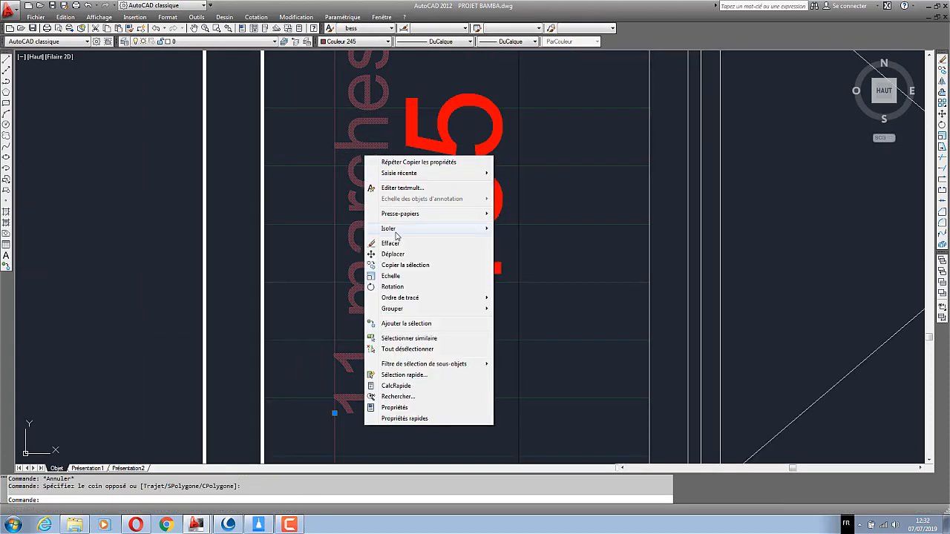
pyautogui.click(393, 254)
pyautogui.scroll(-2, 458, 194)
pyautogui.click(193, 172)
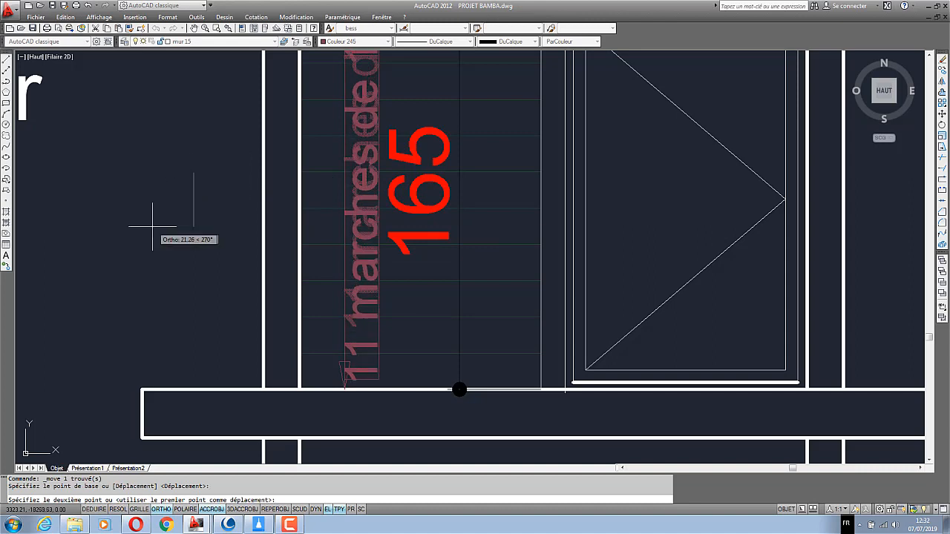
pyautogui.press('F8')
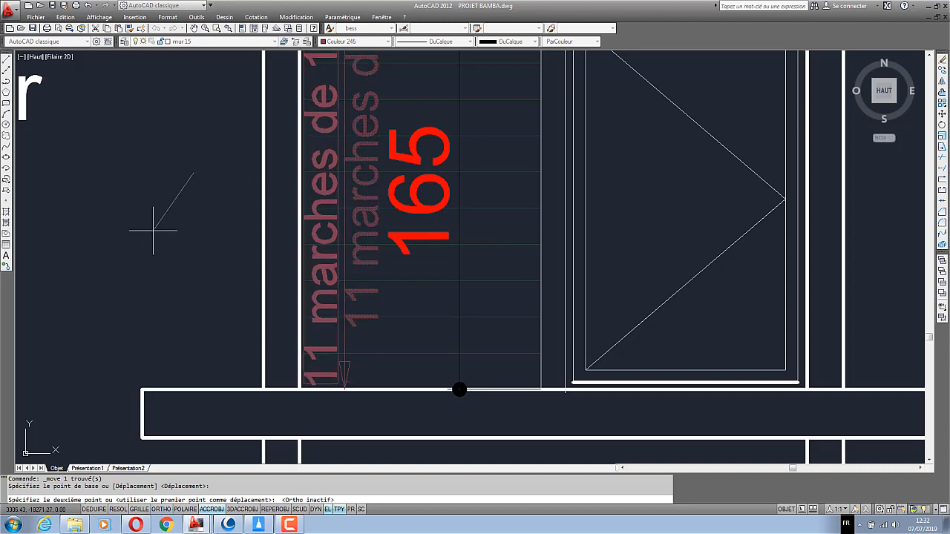
pyautogui.click(153, 229)
pyautogui.scroll(-3, 176, 271)
pyautogui.scroll(3, 116, 186)
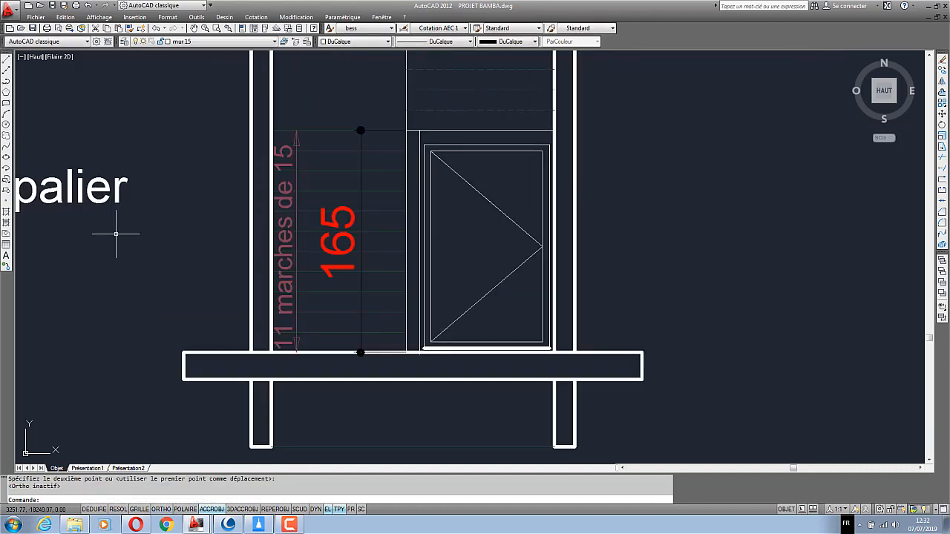
# Add a vertical linear dimension outside the right wall, from the top of the floor slab to the landing level
pyautogui.scroll(-1, 400, 224)
pyautogui.scroll(-4, 332, 342)
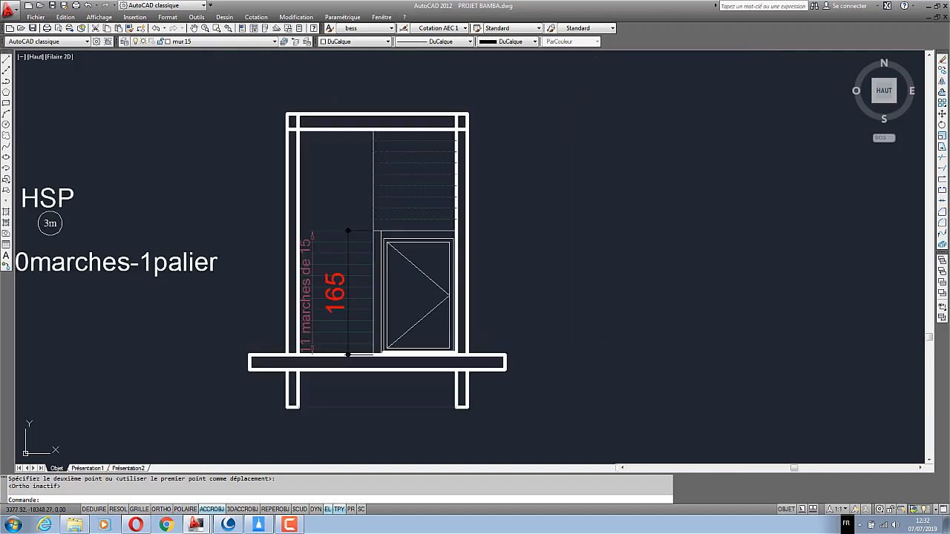
pyautogui.scroll(3, 333, 337)
pyautogui.scroll(-4, 257, 343)
pyautogui.scroll(3, 394, 192)
pyautogui.scroll(1, 311, 280)
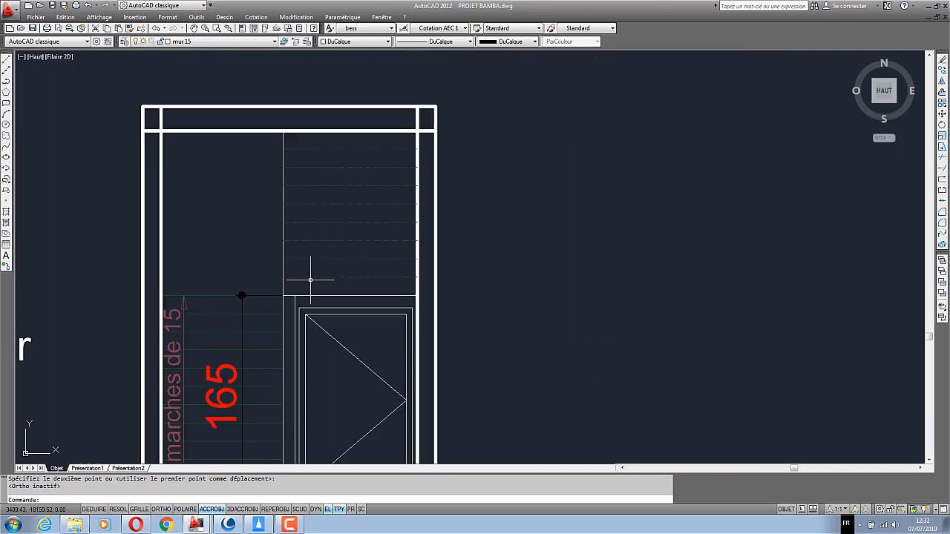
pyautogui.click(256, 17)
pyautogui.click(265, 38)
pyautogui.scroll(-2, 312, 104)
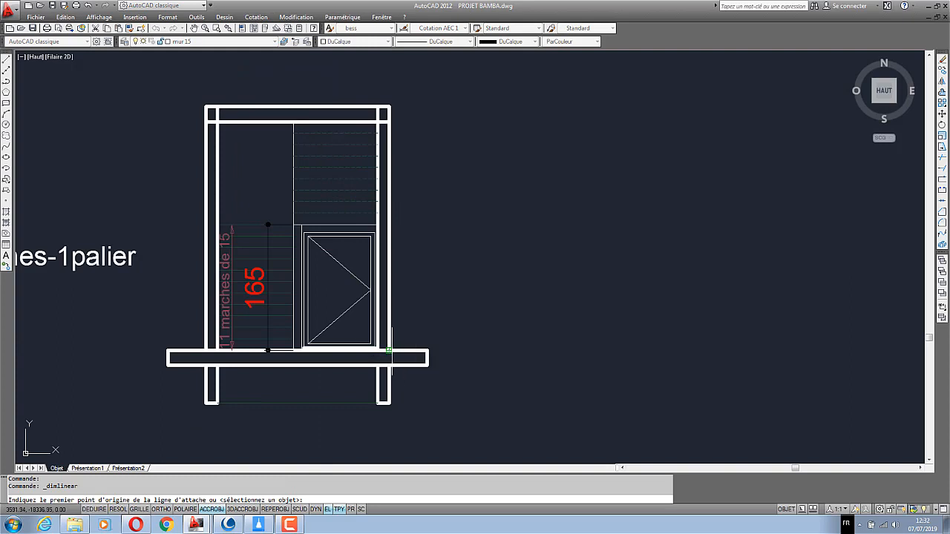
pyautogui.click(388, 349)
pyautogui.scroll(1, 416, 248)
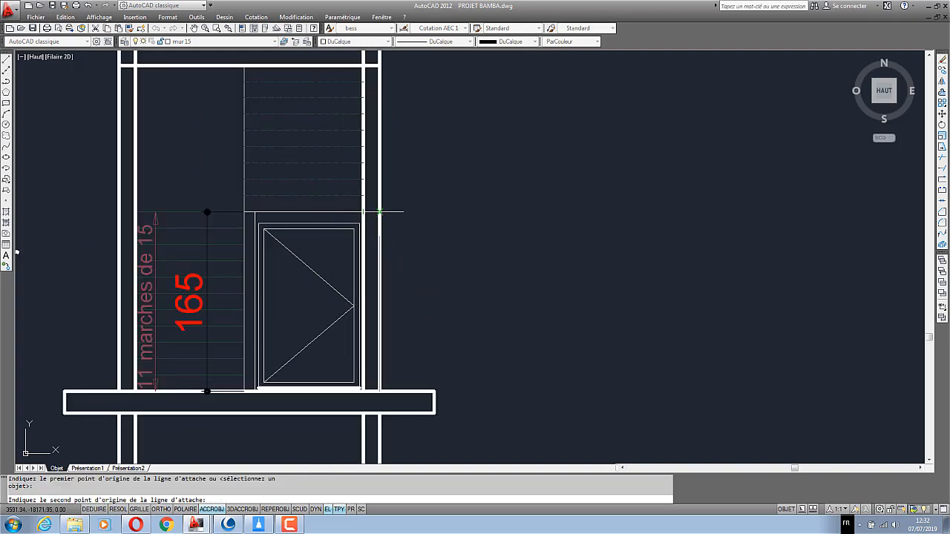
pyautogui.click(379, 212)
pyautogui.click(420, 210)
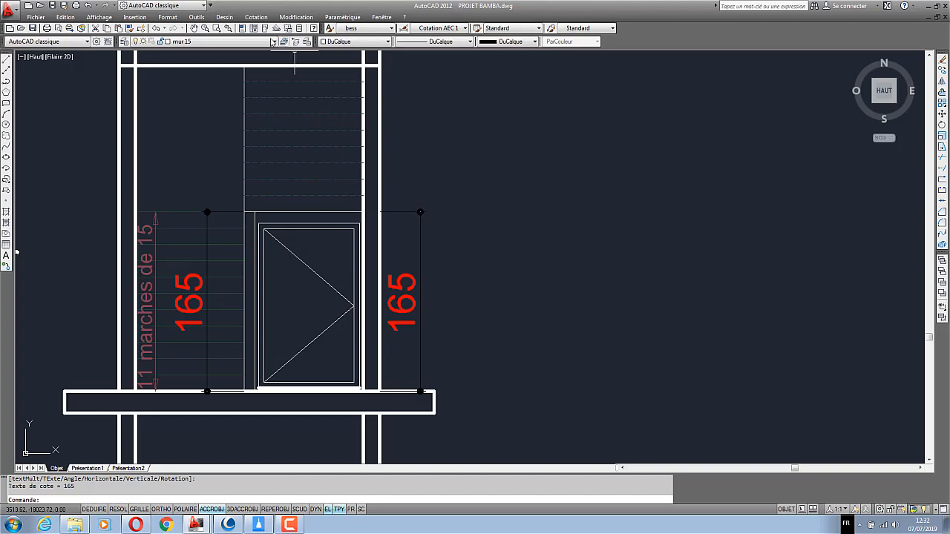
# Continue the right-hand dimension chain from the landing level to the top slab's underside and upper face
pyautogui.click(256, 17)
pyautogui.click(290, 151)
pyautogui.scroll(-4, 357, 250)
pyautogui.scroll(5, 360, 194)
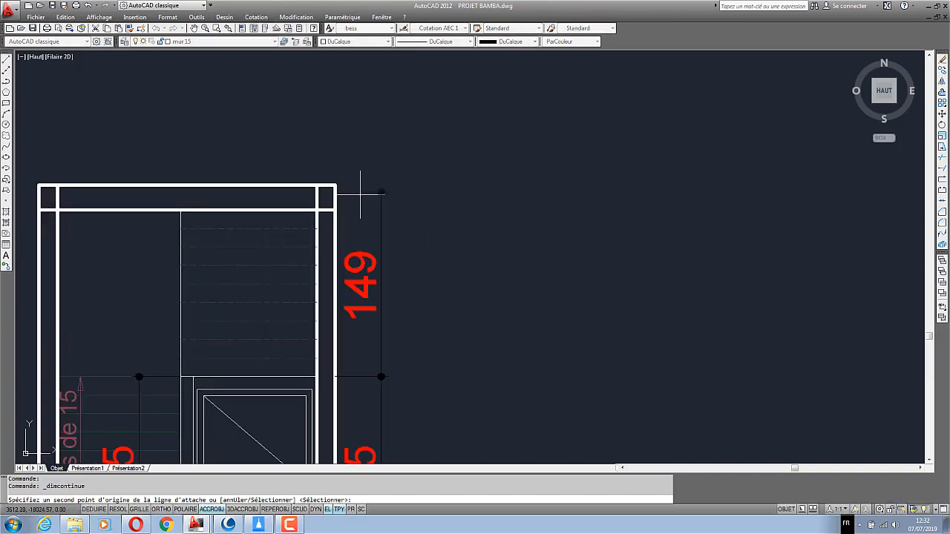
pyautogui.scroll(1, 360, 204)
pyautogui.click(327, 210)
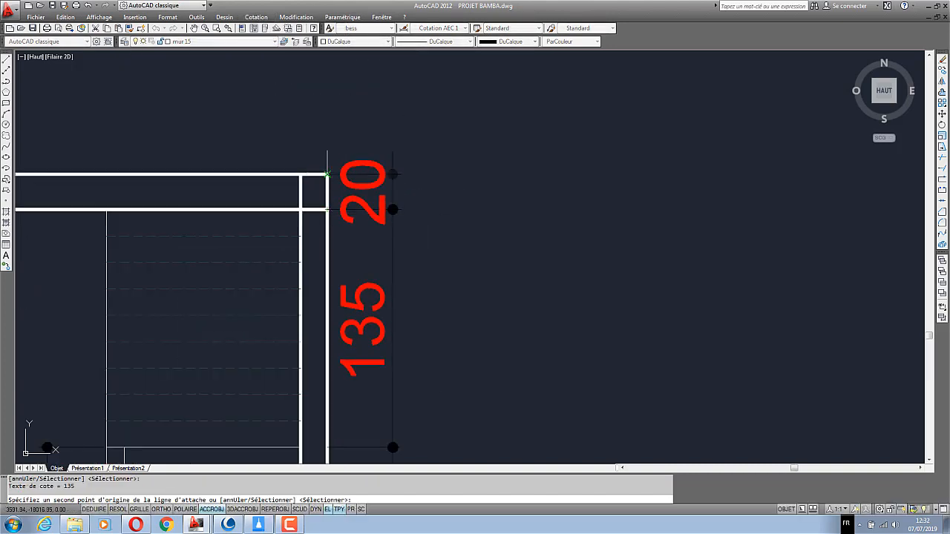
pyautogui.click(327, 175)
pyautogui.rightClick(397, 132)
pyautogui.click(421, 138)
pyautogui.scroll(-3, 418, 248)
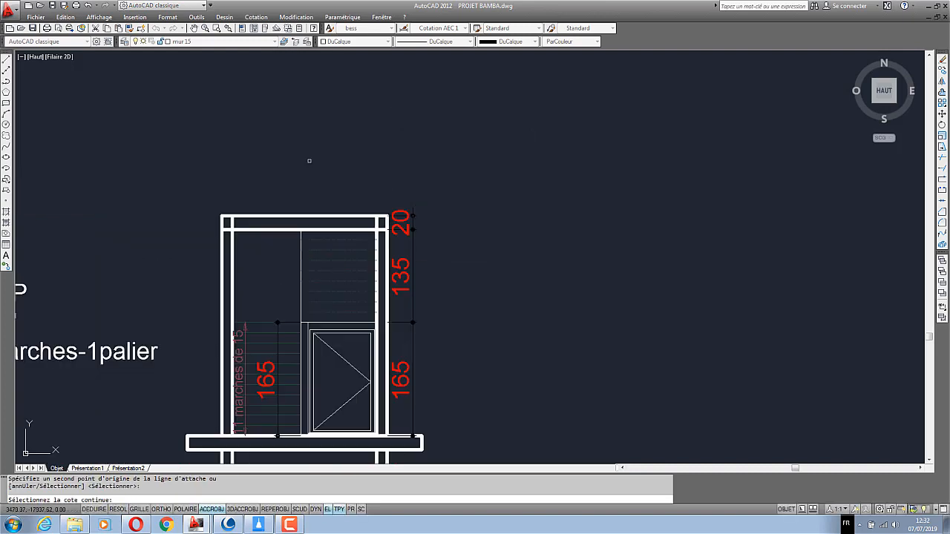
pyautogui.press('Return')
# Trim the top slab's upper line back from the right wall and its lower line back from the upper flight's edge
pyautogui.click(941, 160)
pyautogui.rightClick(507, 244)
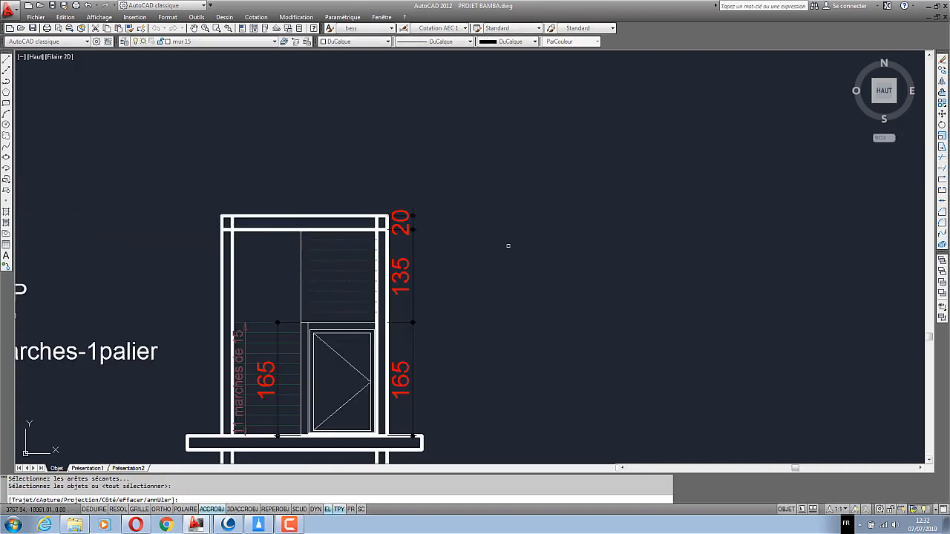
pyautogui.scroll(-2, 483, 250)
pyautogui.scroll(3, 372, 252)
pyautogui.click(340, 259)
pyautogui.click(331, 170)
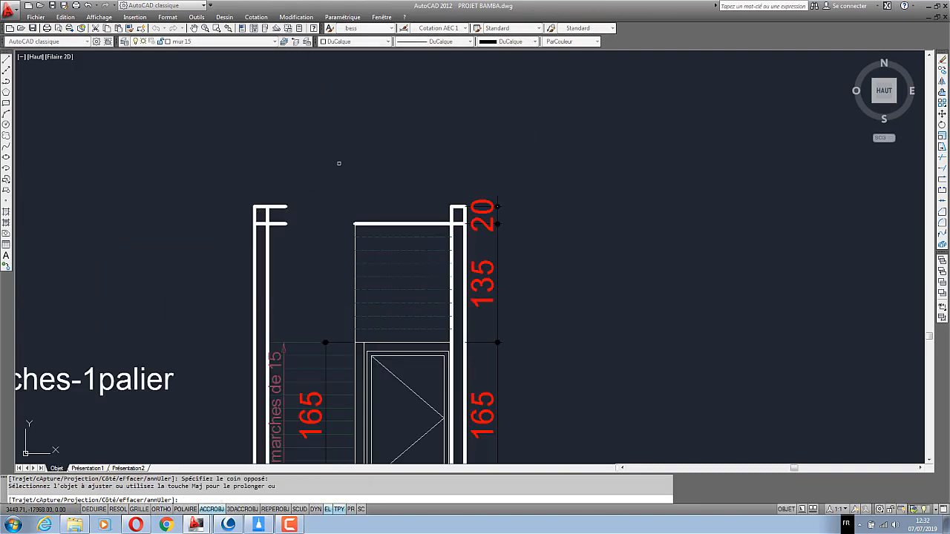
pyautogui.rightClick(339, 162)
pyautogui.click(356, 165)
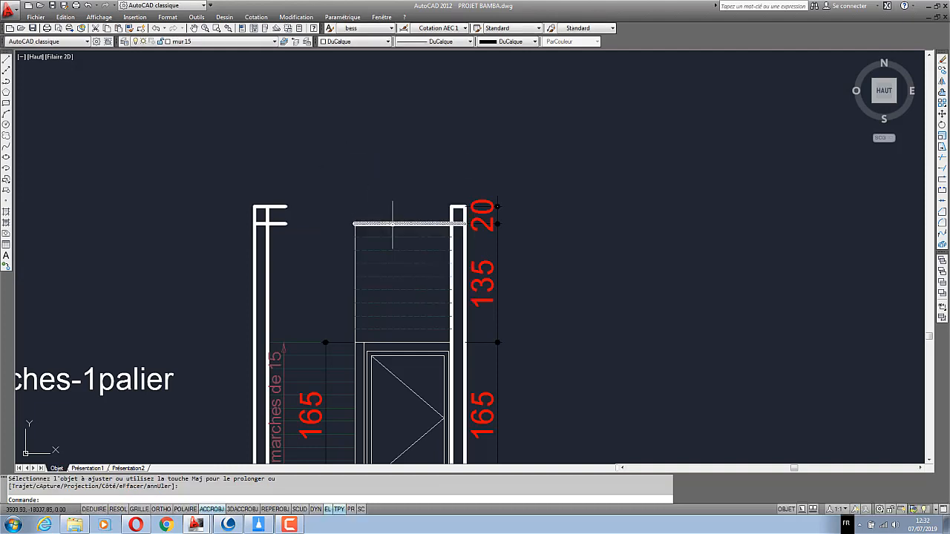
pyautogui.click(315, 213)
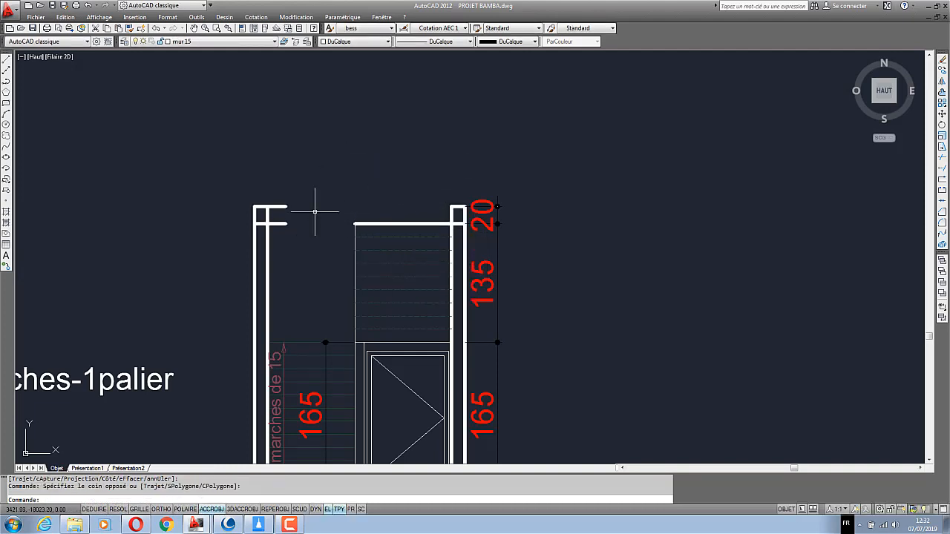
# Trim the two slab line stubs projecting from the left wall's inner face
pyautogui.click(942, 157)
pyautogui.rightClick(487, 213)
pyautogui.click(338, 256)
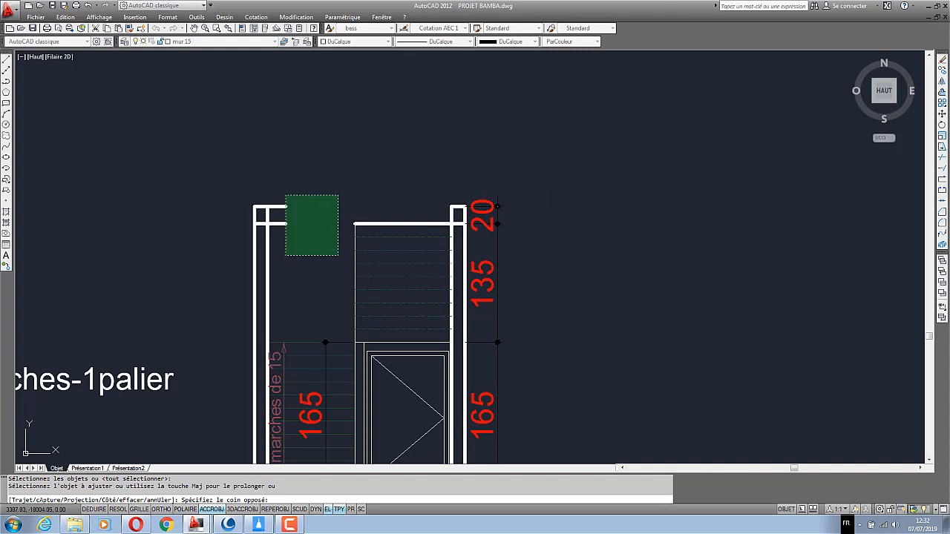
pyautogui.click(287, 194)
pyautogui.rightClick(290, 174)
pyautogui.scroll(2, 374, 214)
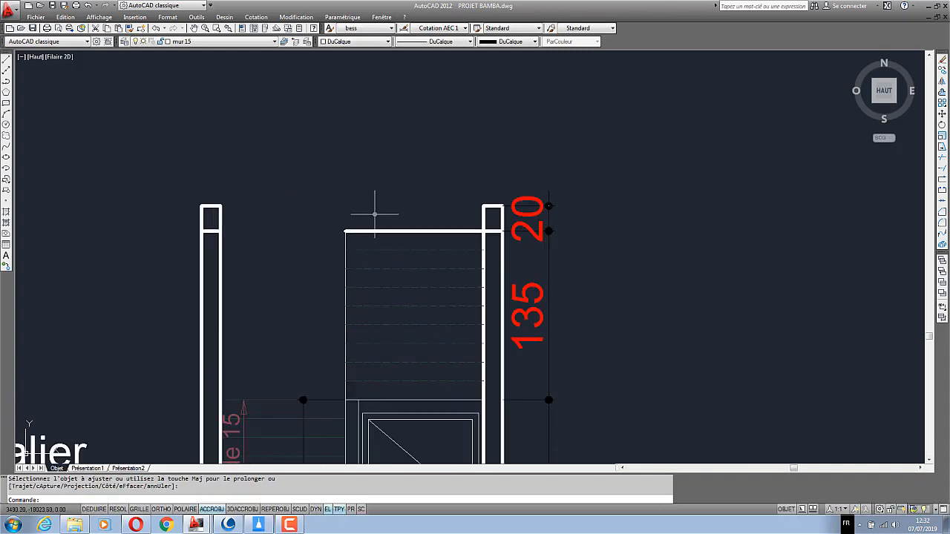
# Trim the part of the upper flight's top line that crosses the right wall
pyautogui.click(942, 158)
pyautogui.rightClick(569, 242)
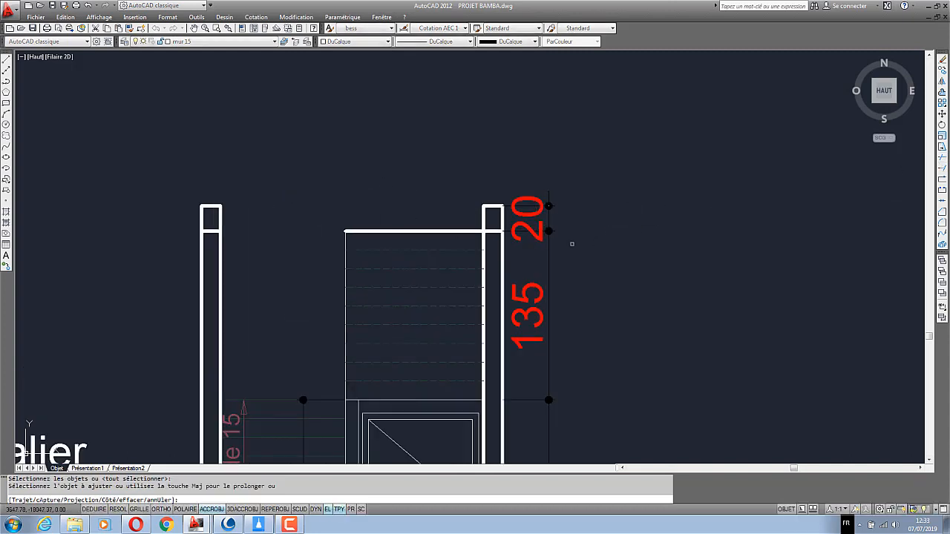
pyautogui.click(494, 227)
pyautogui.rightClick(495, 154)
pyautogui.click(509, 161)
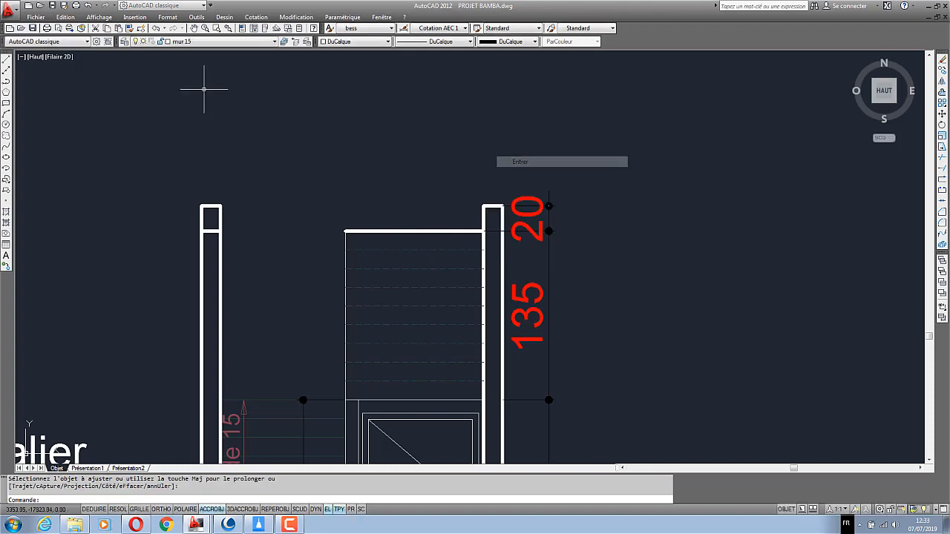
# Match the properties of the upper flight's thin vertical edge onto the thick horizontal line at its top
pyautogui.click(129, 29)
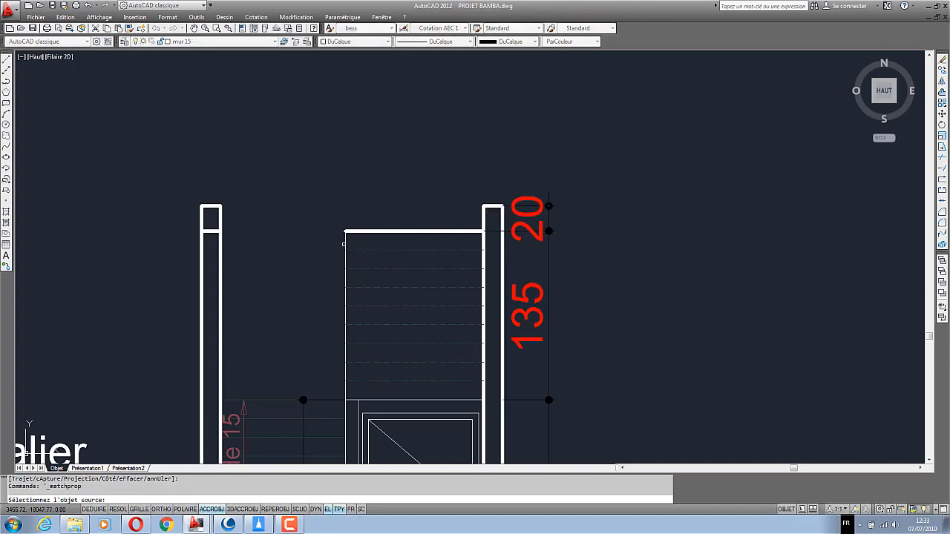
pyautogui.click(346, 242)
pyautogui.press('Return')
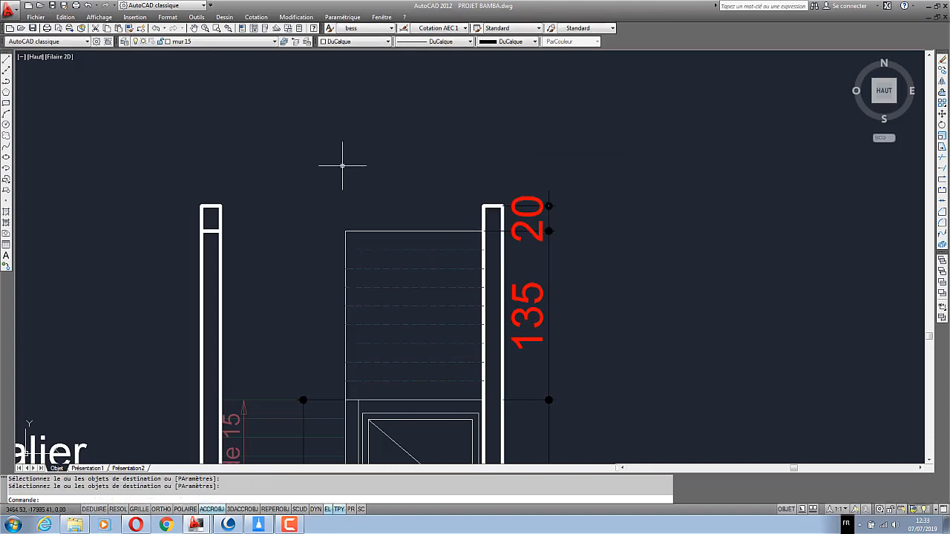
# Draw a horizontal line joining the tops of the left and right walls
pyautogui.scroll(-1, 347, 169)
pyautogui.scroll(-2, 419, 271)
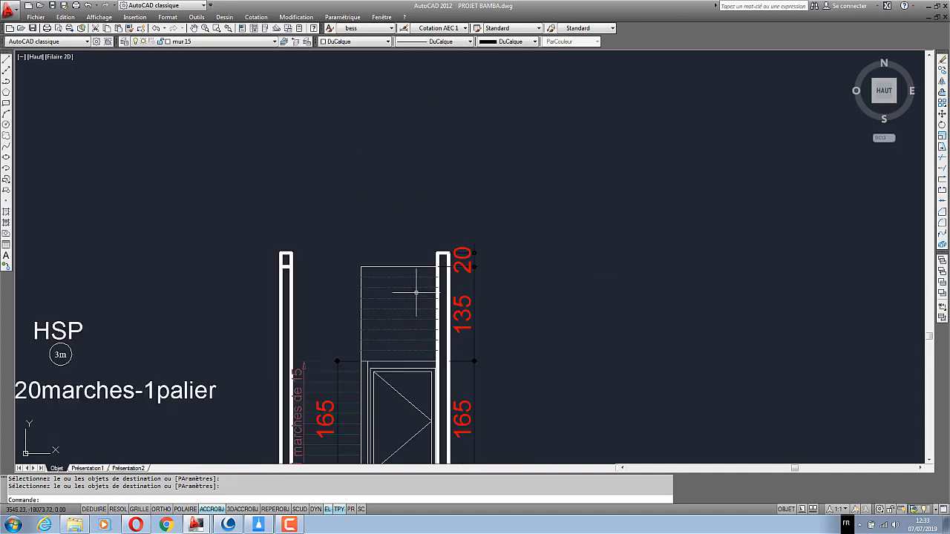
pyautogui.scroll(2, 446, 297)
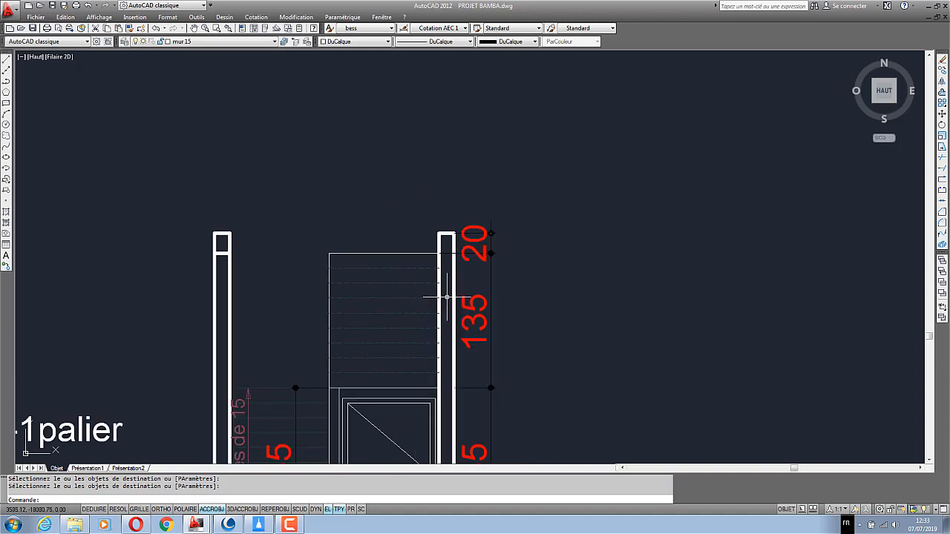
pyautogui.click(6, 60)
pyautogui.click(222, 233)
pyautogui.click(438, 234)
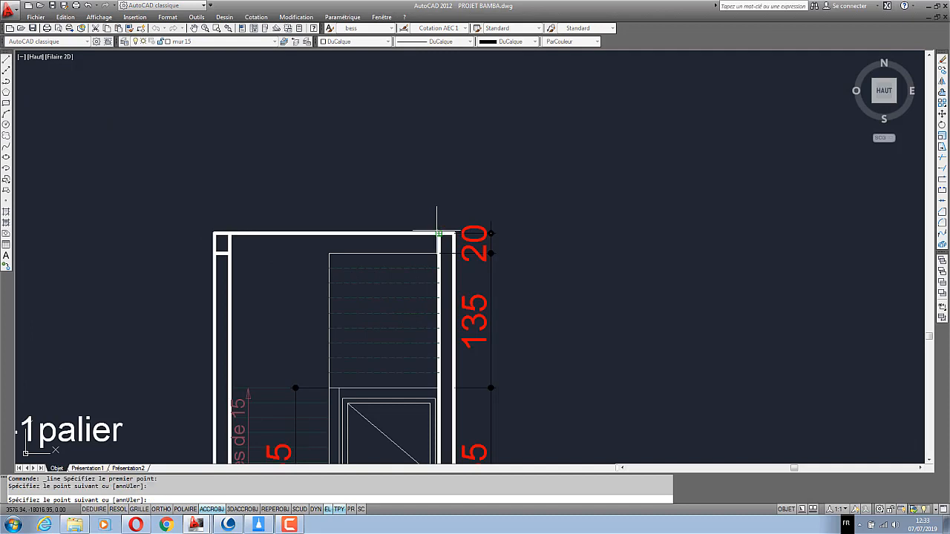
pyautogui.press('Escape')
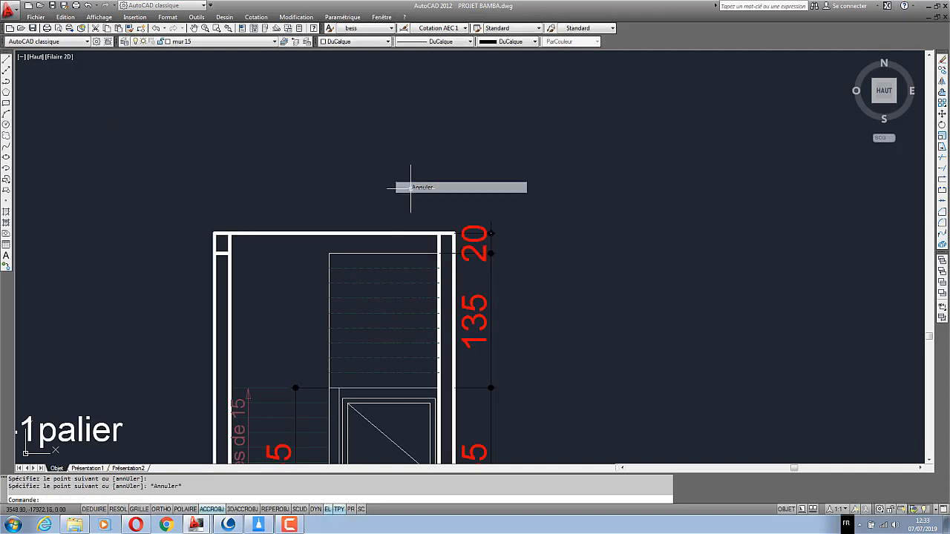
pyautogui.click(129, 28)
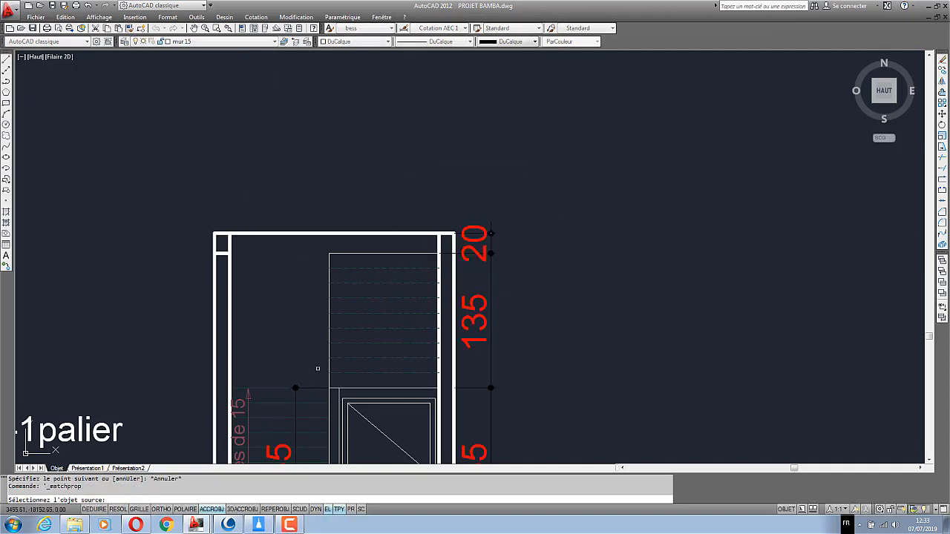
pyautogui.click(366, 328)
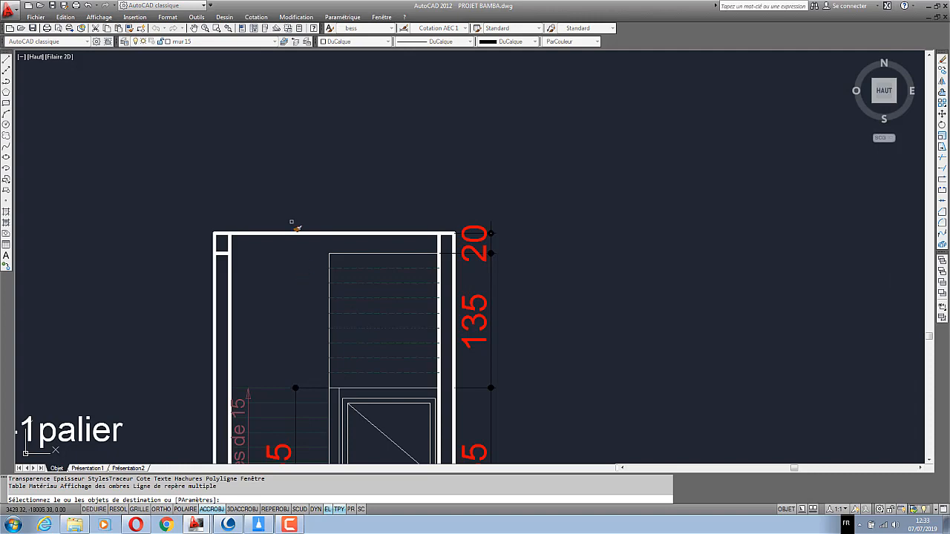
pyautogui.press('Escape')
pyautogui.press('Escape')
# Match the properties of the dashed direction arrow line in the plan onto the line joining the section's two wall tops
pyautogui.click(129, 29)
pyautogui.scroll(-6, 352, 326)
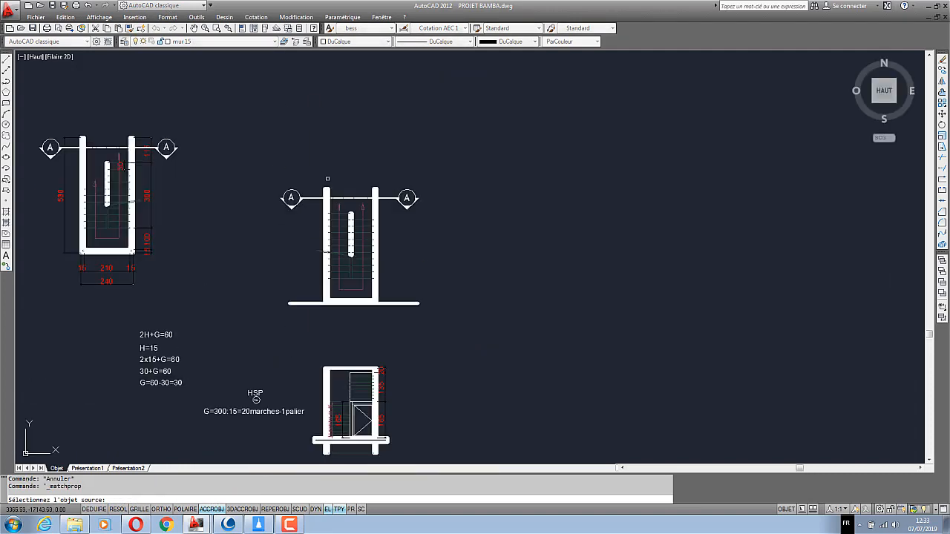
pyautogui.scroll(9, 331, 185)
pyautogui.scroll(-6, 421, 223)
pyautogui.scroll(3, 456, 270)
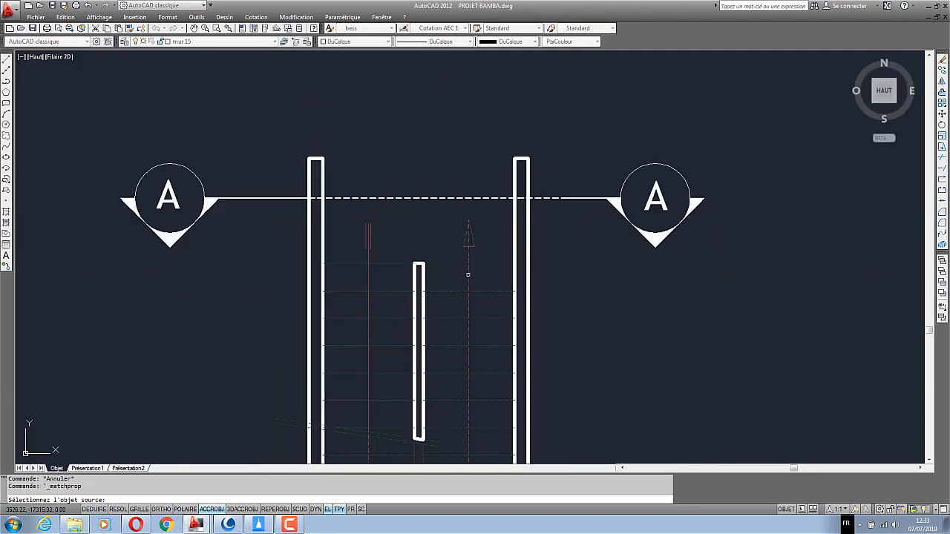
pyautogui.click(469, 276)
pyautogui.click(470, 266)
pyautogui.scroll(-2, 385, 67)
pyautogui.scroll(-8, 387, 70)
pyautogui.scroll(9, 387, 148)
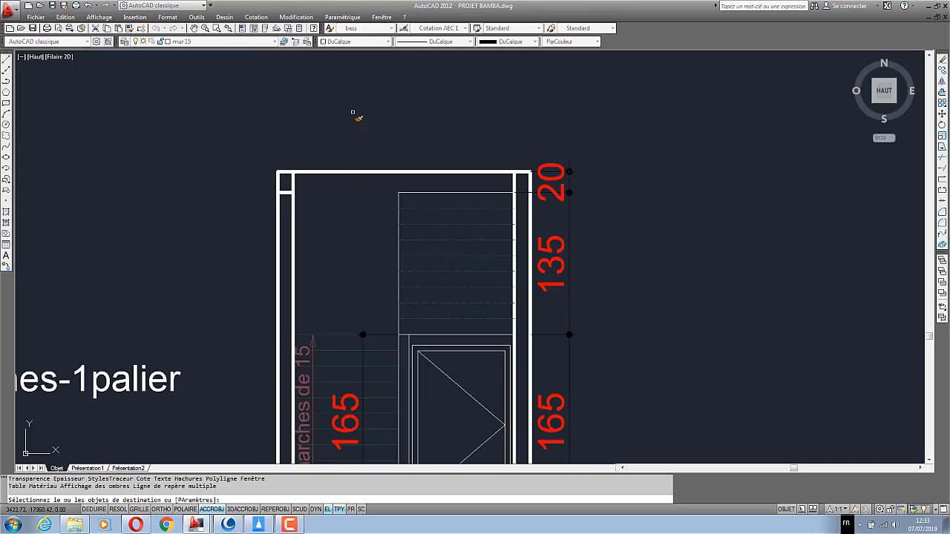
pyautogui.scroll(2, 352, 114)
pyautogui.click(346, 226)
pyautogui.click(323, 160)
pyautogui.rightClick(324, 145)
pyautogui.click(331, 151)
# Copy the dashed line between the wall tops down to the slab's underside, using the left wall's inner face as reference
pyautogui.scroll(2, 329, 209)
pyautogui.click(336, 237)
pyautogui.click(315, 151)
pyautogui.rightClick(316, 151)
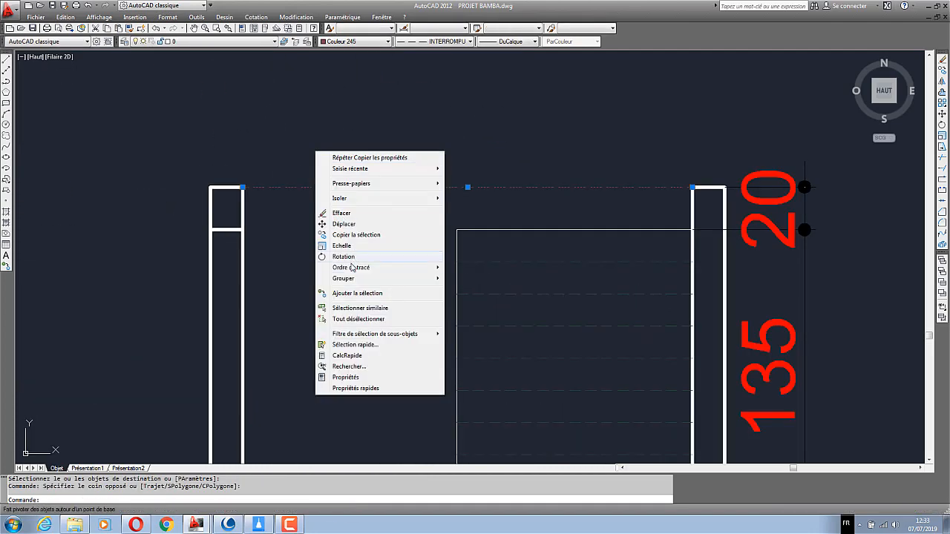
pyautogui.click(352, 236)
pyautogui.click(244, 187)
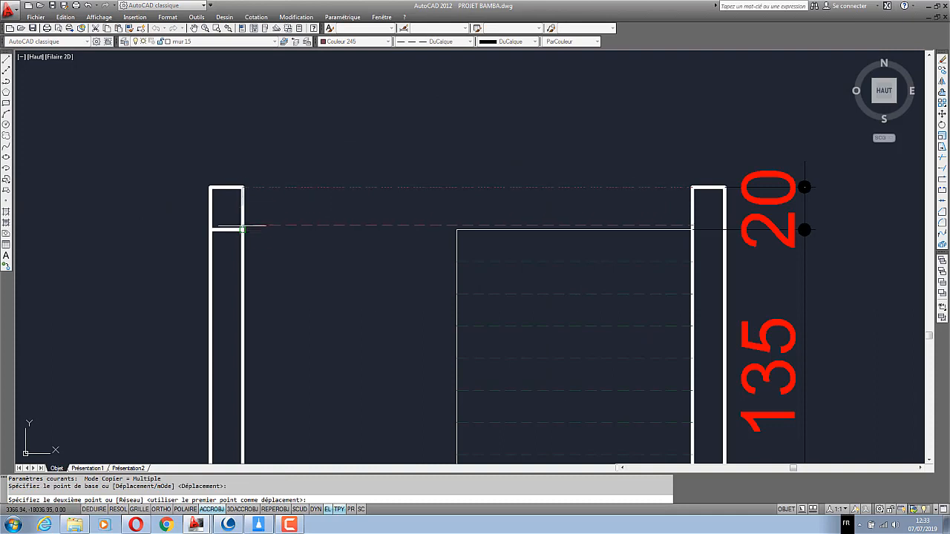
pyautogui.click(245, 229)
pyautogui.rightClick(307, 163)
pyautogui.click(327, 171)
pyautogui.scroll(-2, 349, 200)
pyautogui.scroll(5, 424, 226)
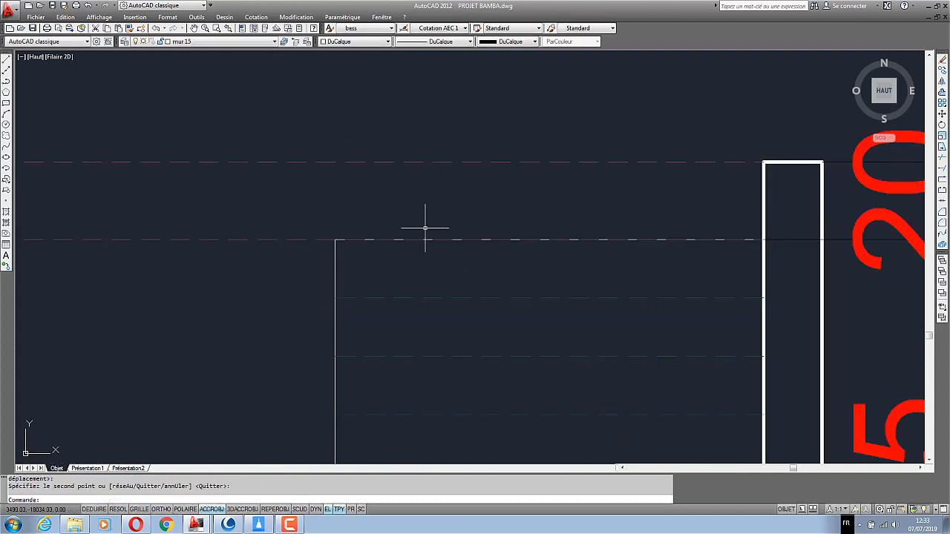
pyautogui.scroll(-4, 399, 250)
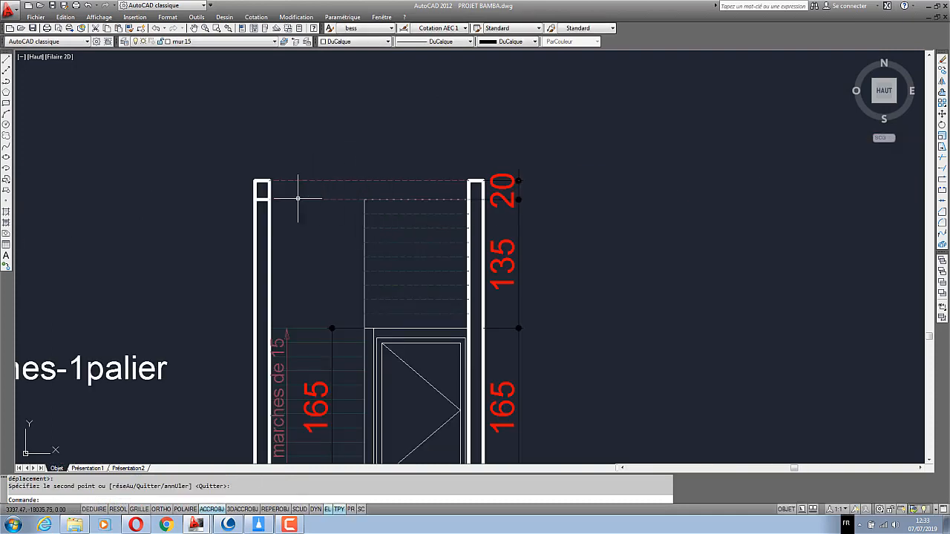
# Match the properties of the upper flight's thin vertical edge onto the flight's dashed tread lines
pyautogui.scroll(3, 335, 198)
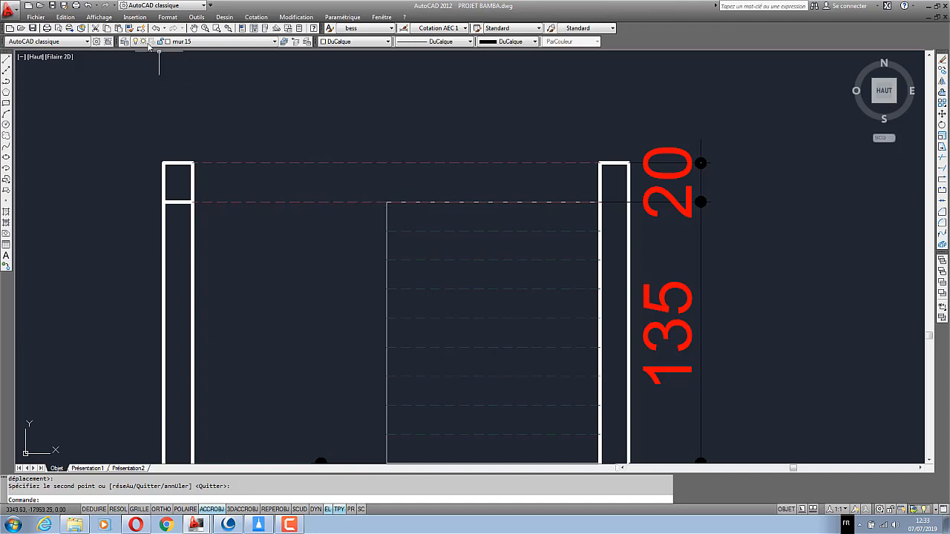
pyautogui.click(133, 31)
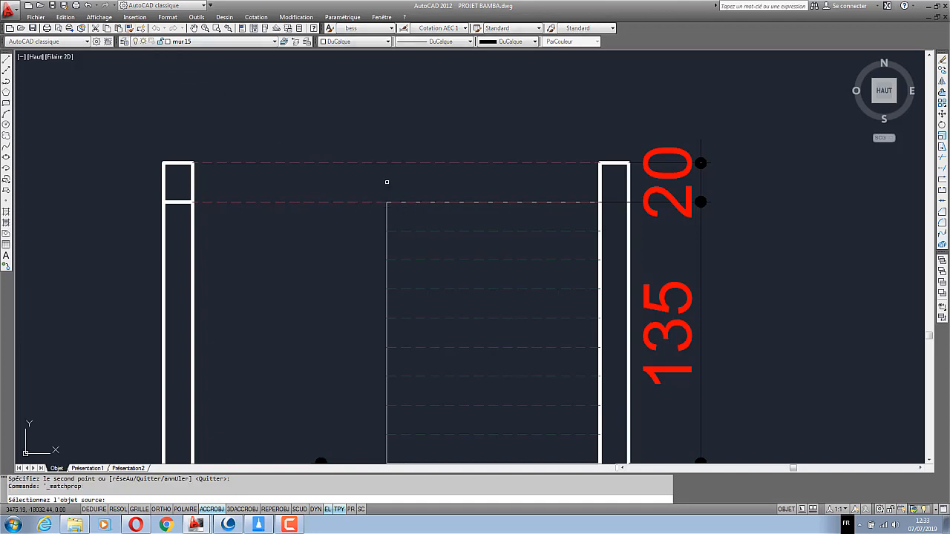
pyautogui.click(386, 215)
pyautogui.scroll(-1, 408, 193)
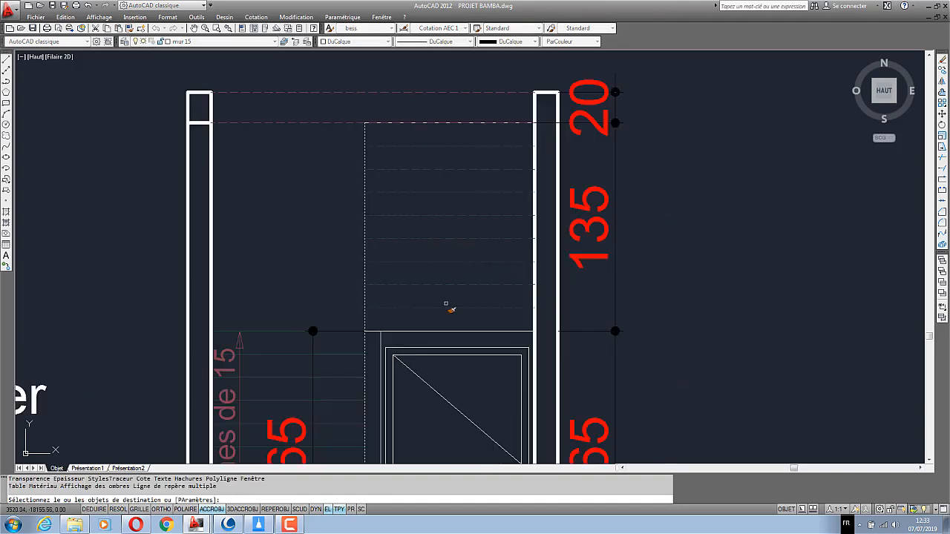
pyautogui.click(453, 320)
pyautogui.click(412, 141)
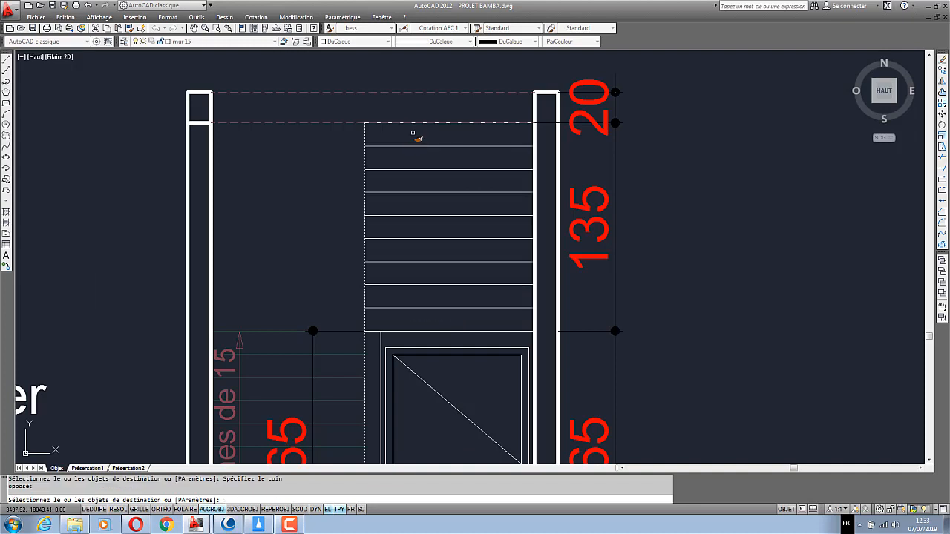
pyautogui.rightClick(414, 140)
pyautogui.click(425, 147)
# Erase the upper flight's eight tread lines and the solid line along its top
pyautogui.click(461, 319)
pyautogui.click(426, 140)
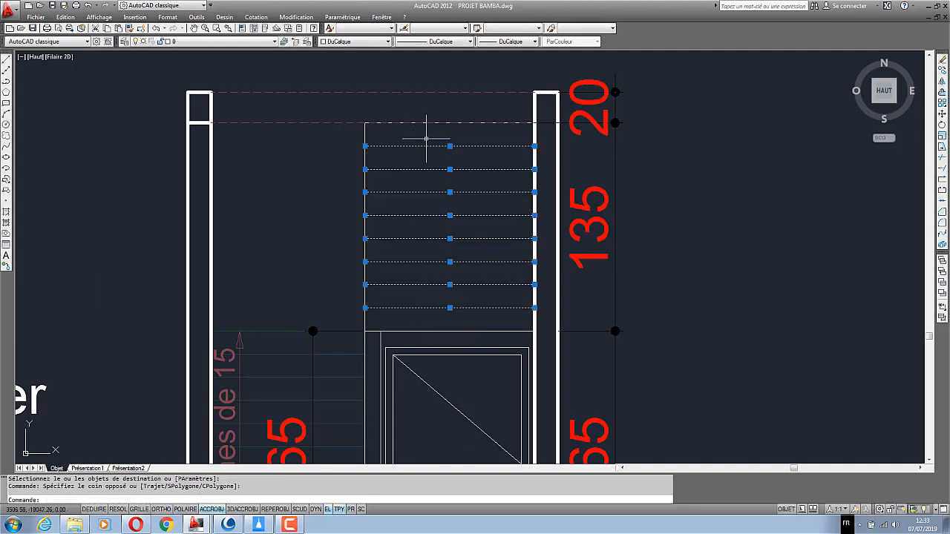
pyautogui.press('Delete')
pyautogui.scroll(4, 386, 117)
pyautogui.click(386, 123)
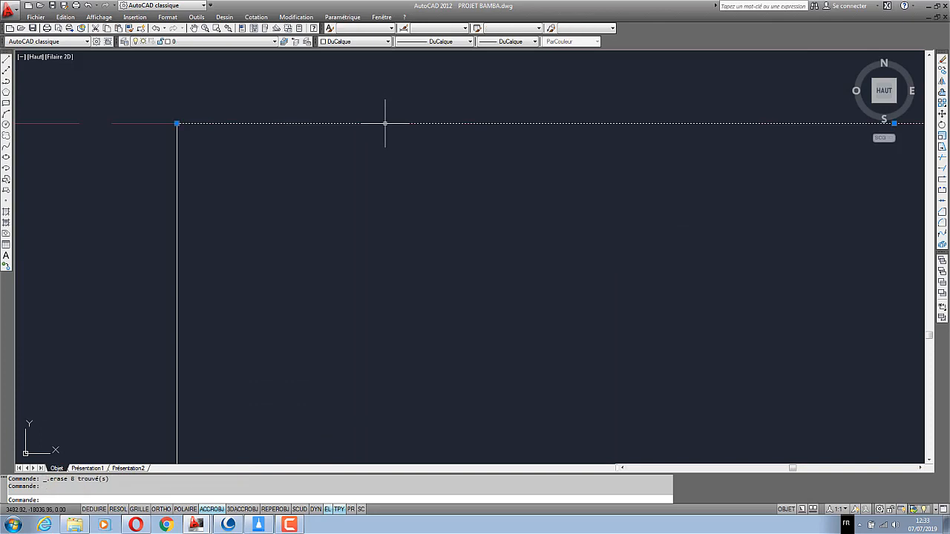
pyautogui.press('Delete')
pyautogui.scroll(-5, 364, 190)
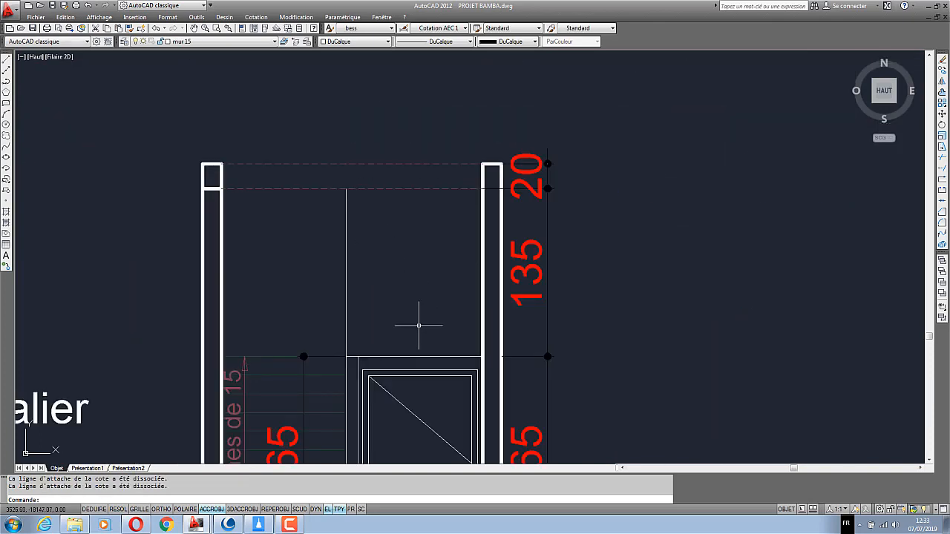
# Examine the stair section from the dashed slab lines down to the foundations
pyautogui.scroll(-2, 452, 216)
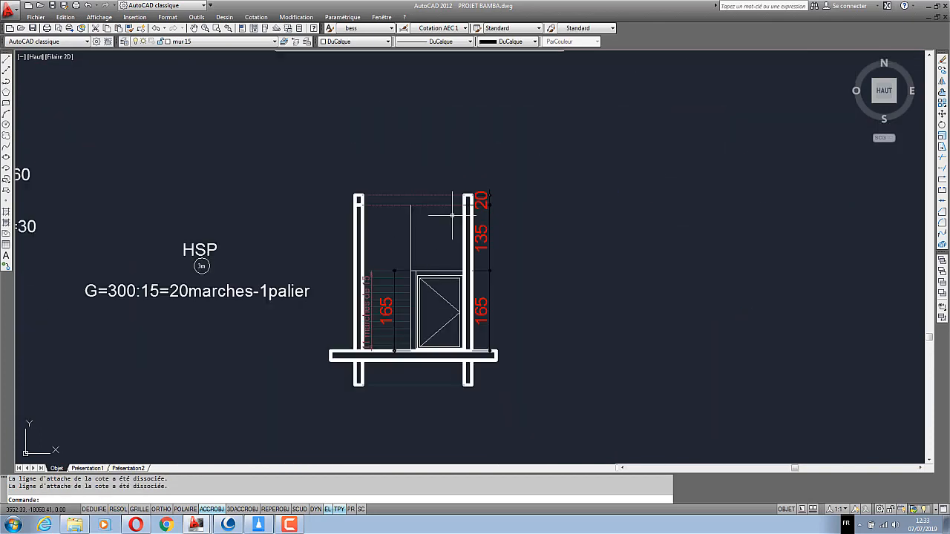
pyautogui.scroll(2, 458, 251)
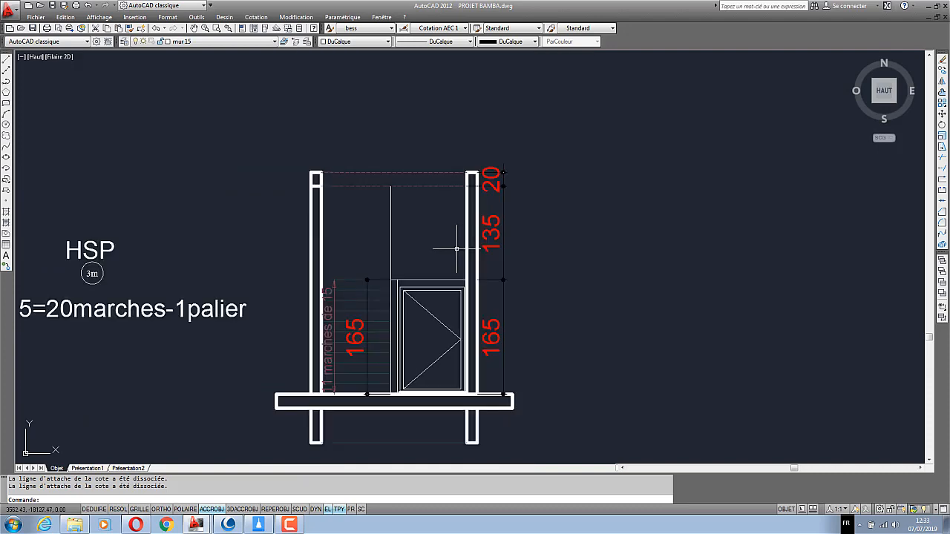
pyautogui.scroll(2, 381, 187)
pyautogui.scroll(-4, 352, 218)
pyautogui.scroll(3, 357, 281)
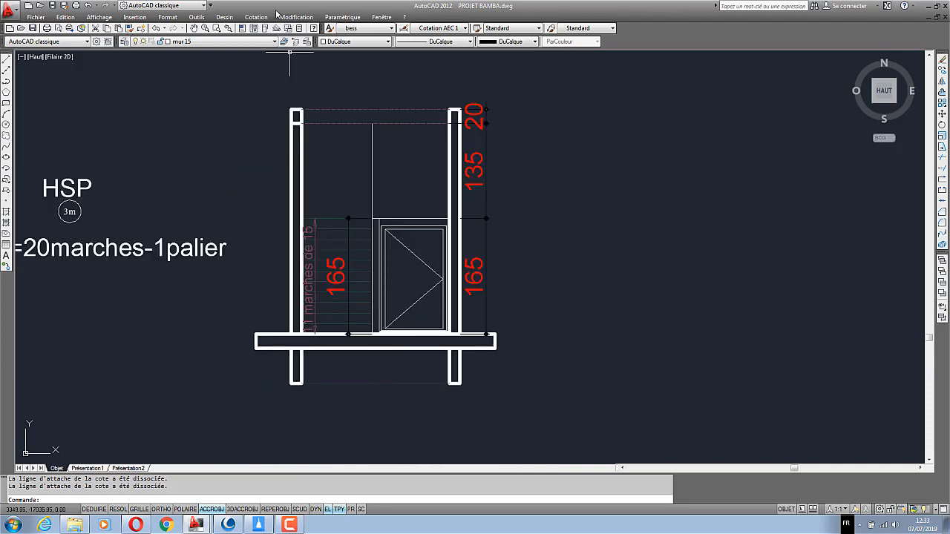
pyautogui.scroll(2, 274, 380)
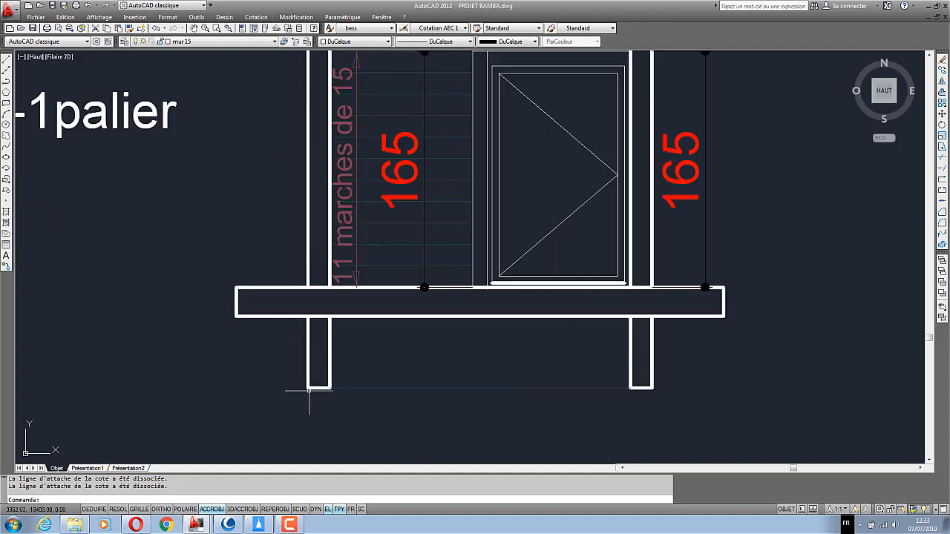
pyautogui.scroll(-1, 611, 393)
pyautogui.scroll(1, 503, 383)
pyautogui.scroll(-1, 457, 400)
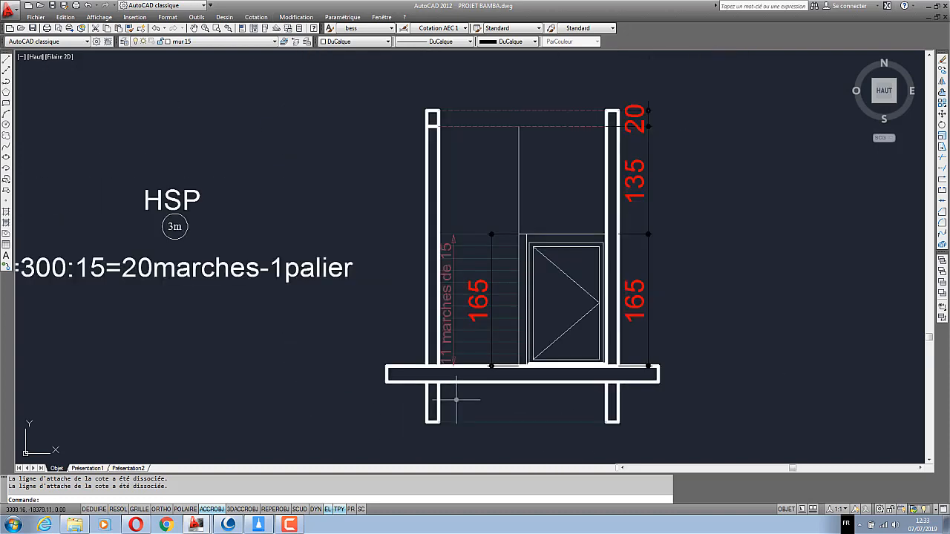
pyautogui.scroll(1, 611, 368)
pyautogui.scroll(-1, 421, 352)
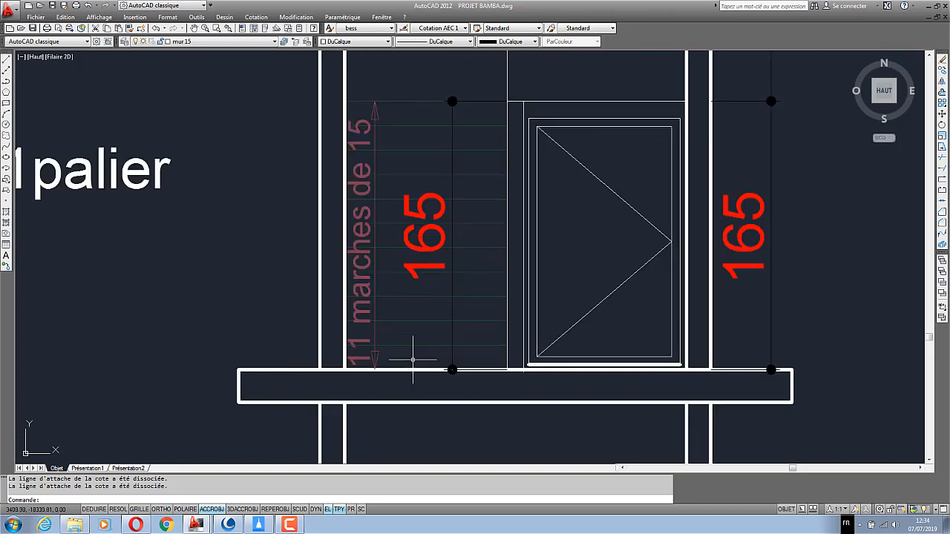
pyautogui.scroll(-1, 427, 362)
pyautogui.scroll(-1, 456, 382)
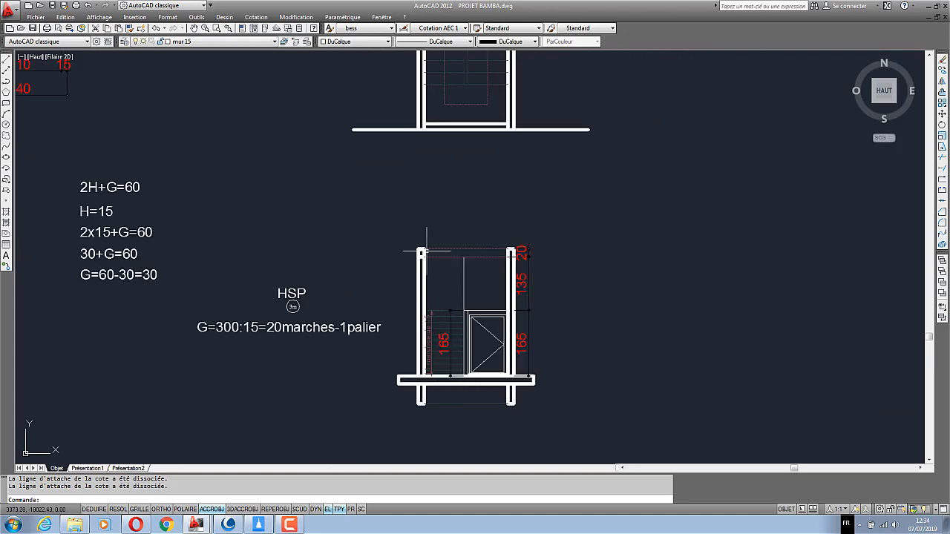
# Draw a horizontal wall line above the section, running past both walls on each side
pyautogui.scroll(3, 421, 252)
pyautogui.click(6, 58)
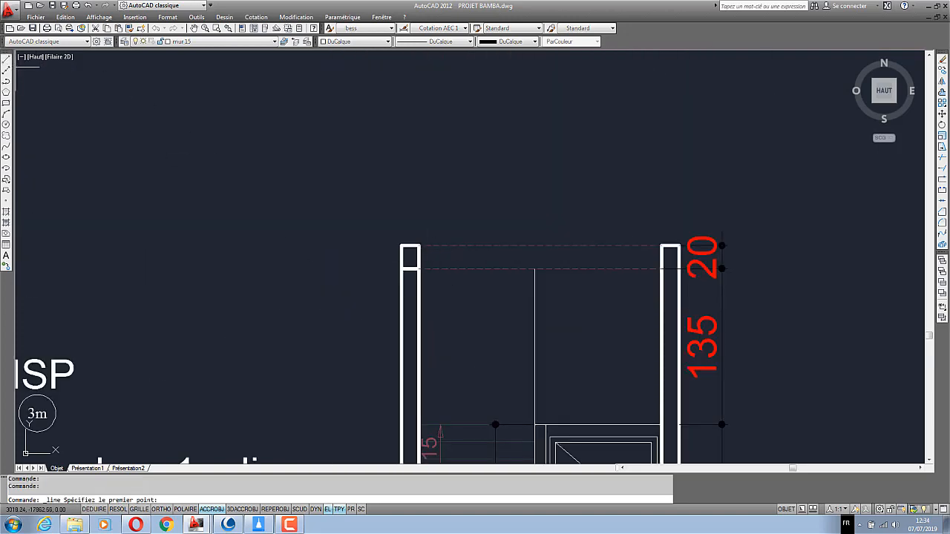
pyautogui.click(317, 117)
pyautogui.click(772, 118)
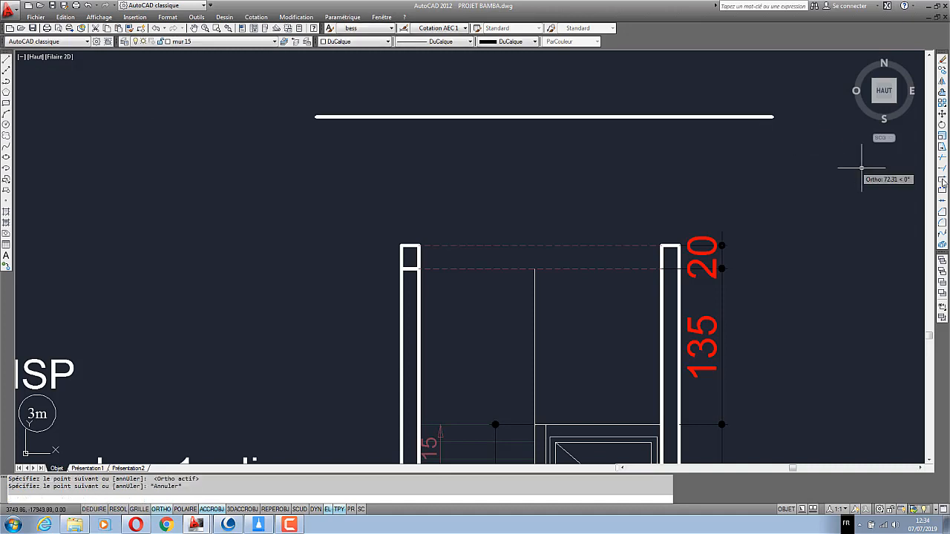
pyautogui.press('Escape')
pyautogui.press('Escape')
# Extend the faces of both walls up to the new horizontal line
pyautogui.click(943, 170)
pyautogui.press('Return')
pyautogui.click(364, 305)
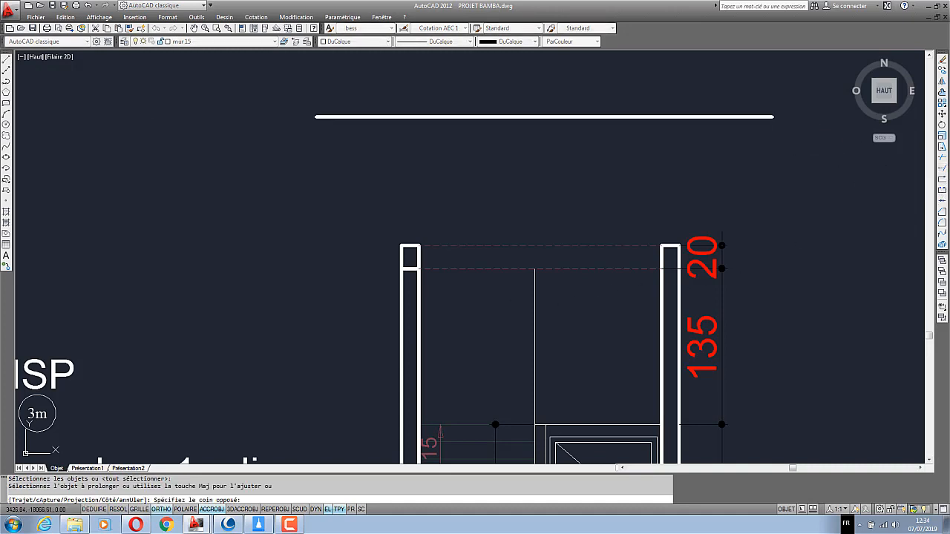
pyautogui.click(513, 304)
pyautogui.click(688, 300)
pyautogui.click(619, 291)
pyautogui.rightClick(665, 172)
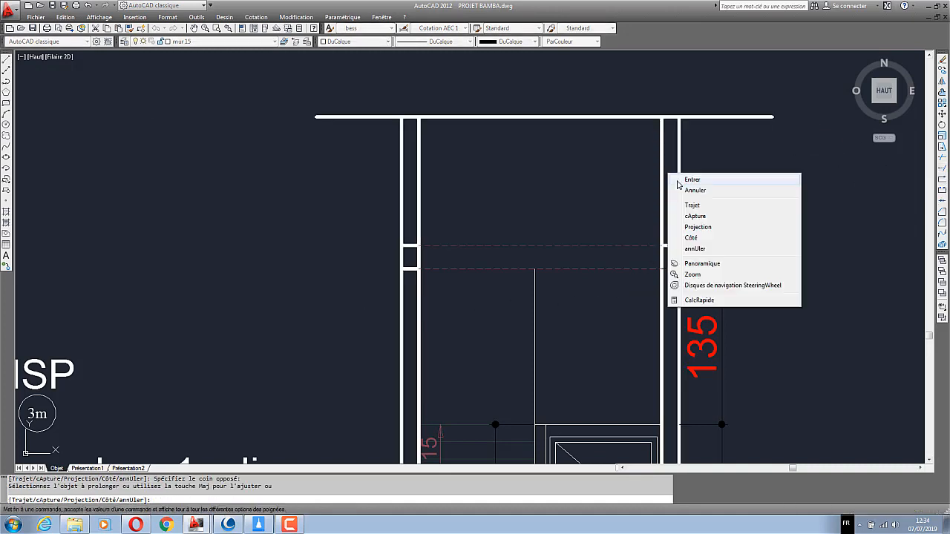
pyautogui.click(676, 181)
# Erase the old cap line in the right wall and the two short cross lines in the left wall
pyautogui.click(670, 245)
pyautogui.press('Delete')
pyautogui.scroll(3, 438, 273)
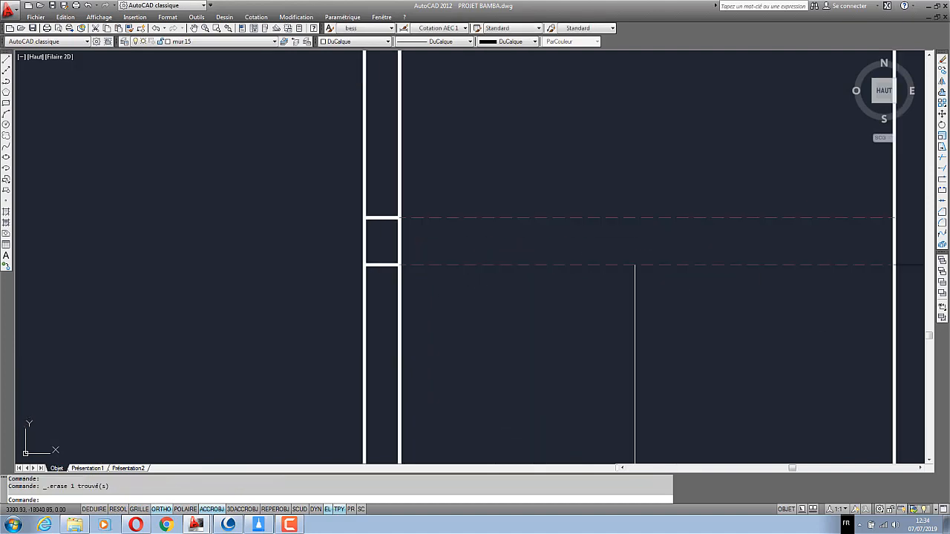
pyautogui.click(387, 262)
pyautogui.click(379, 281)
pyautogui.press('Delete')
pyautogui.scroll(-4, 368, 267)
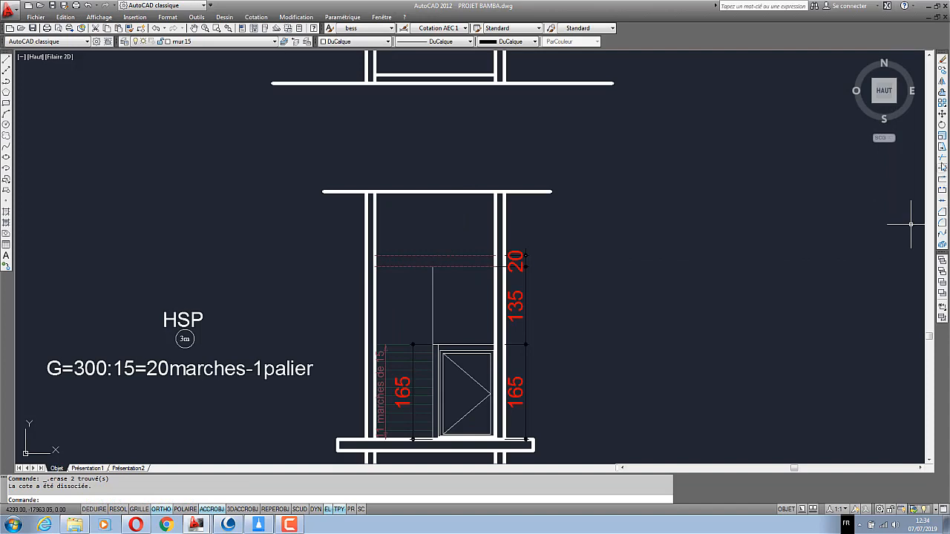
# Trim the upper horizontal line between the two walls
pyautogui.click(942, 158)
pyautogui.rightClick(526, 219)
pyautogui.click(476, 206)
pyautogui.click(444, 167)
pyautogui.rightClick(436, 162)
pyautogui.click(444, 170)
# Trim the leftover stub of the upper horizontal line at the left wall's inner face
pyautogui.rightClick(417, 147)
pyautogui.click(425, 153)
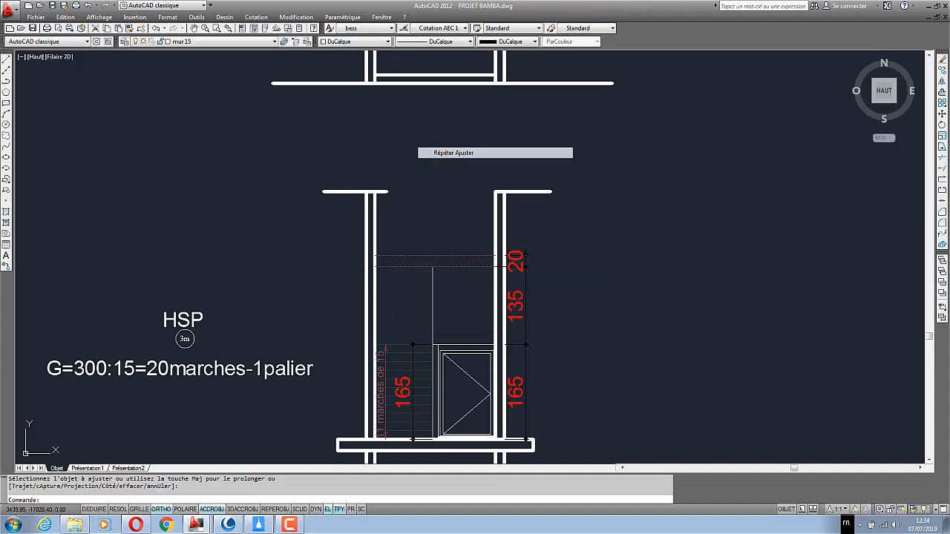
pyautogui.rightClick(378, 212)
pyautogui.scroll(3, 376, 215)
pyautogui.click(394, 226)
pyautogui.click(392, 129)
pyautogui.rightClick(392, 127)
pyautogui.click(399, 133)
pyautogui.scroll(-4, 405, 188)
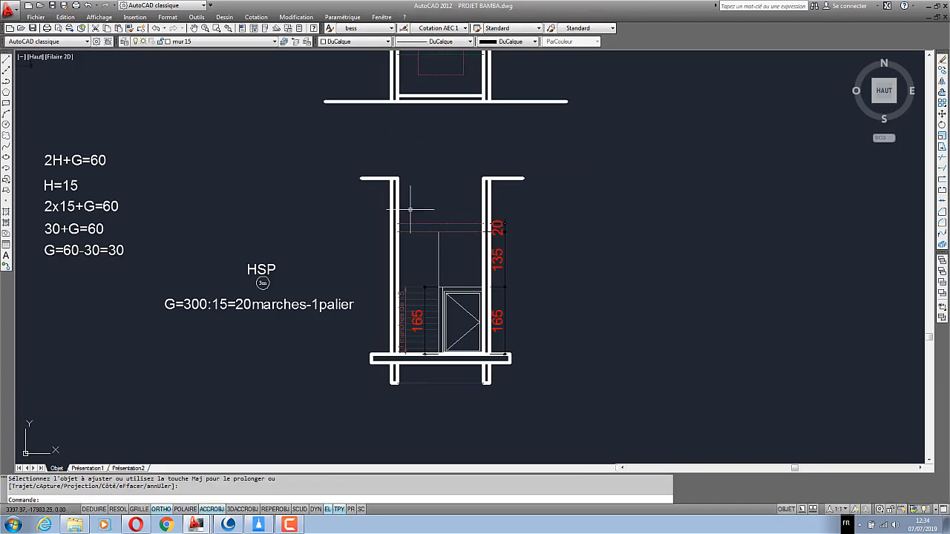
# Examine the stair plan together with the section drawn below it
pyautogui.scroll(-3, 453, 375)
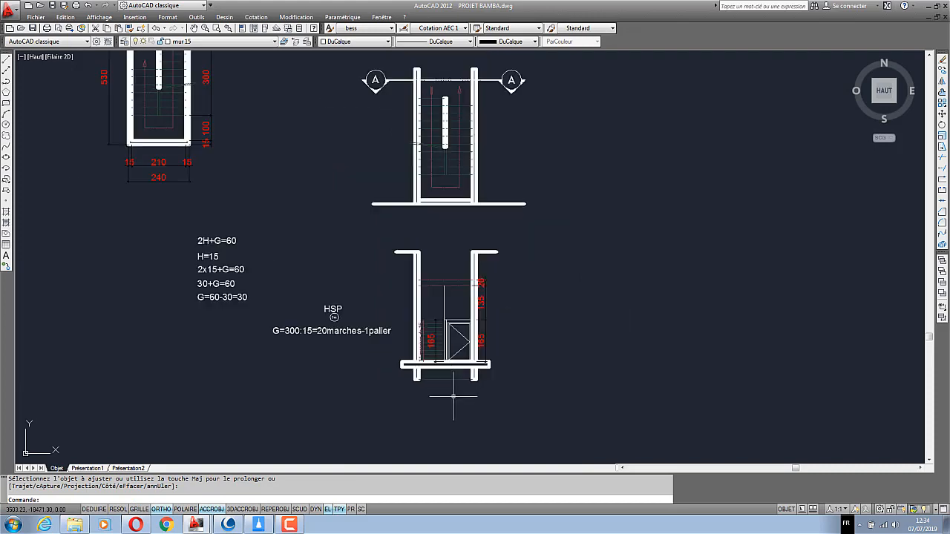
pyautogui.scroll(4, 445, 392)
pyautogui.scroll(-3, 453, 397)
pyautogui.scroll(2, 445, 372)
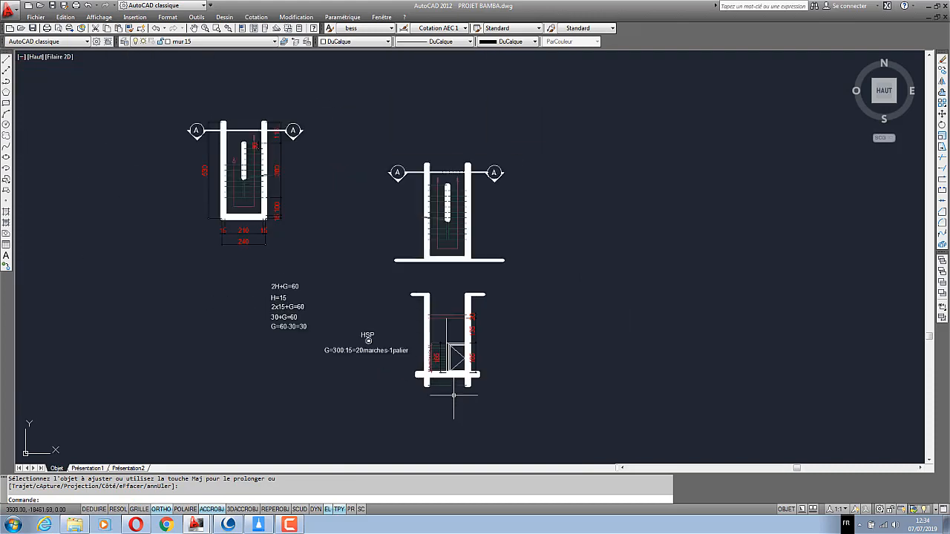
pyautogui.scroll(1, 441, 344)
pyautogui.scroll(-3, 438, 326)
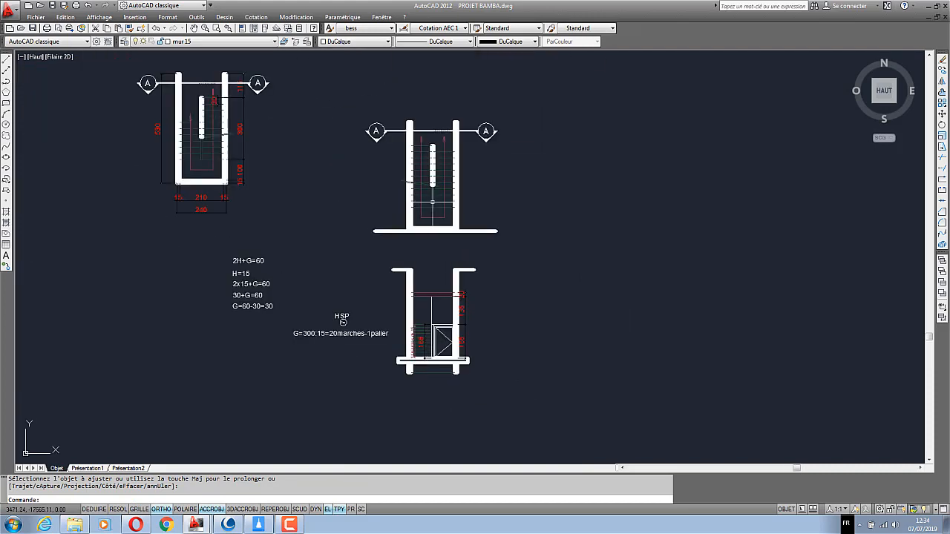
pyautogui.scroll(4, 408, 101)
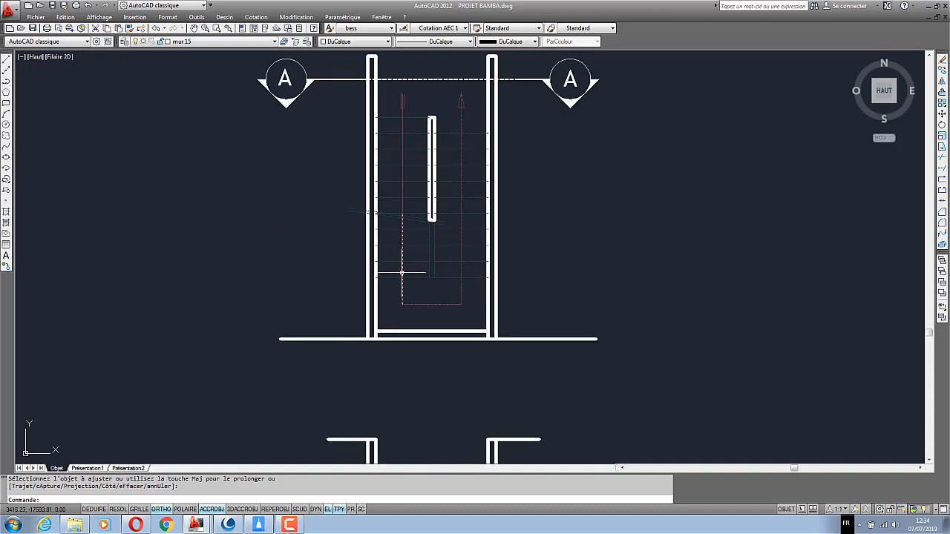
# Compare the dimensioned stair plan, its copy with section line A-A, and the section with its step and height annotations
pyautogui.scroll(-3, 395, 214)
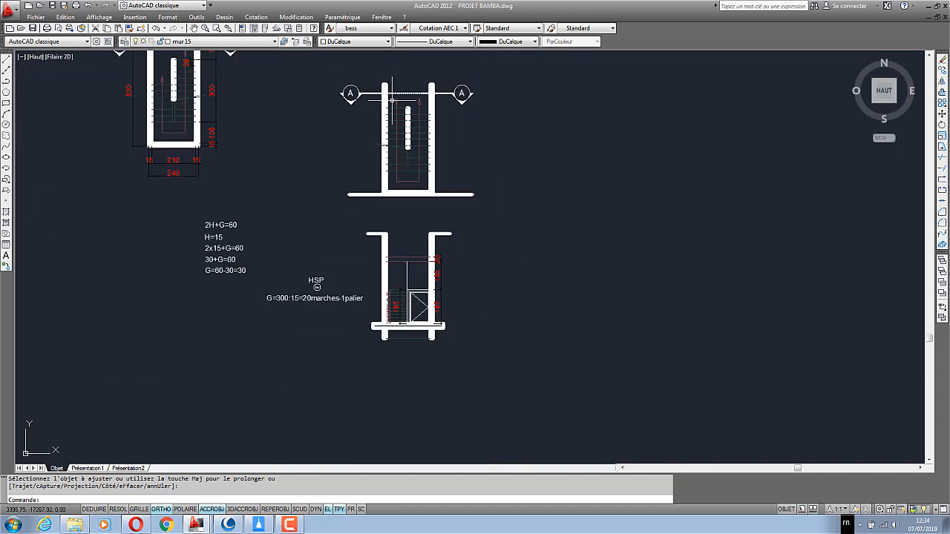
pyautogui.scroll(2, 401, 227)
pyautogui.scroll(-2, 407, 239)
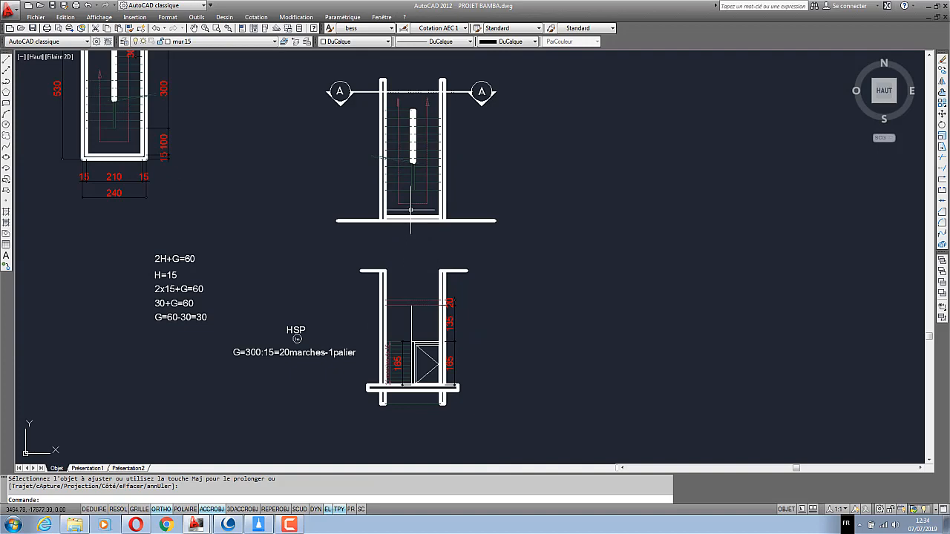
pyautogui.scroll(-3, 371, 153)
pyautogui.scroll(6, 401, 237)
pyautogui.scroll(-1, 401, 238)
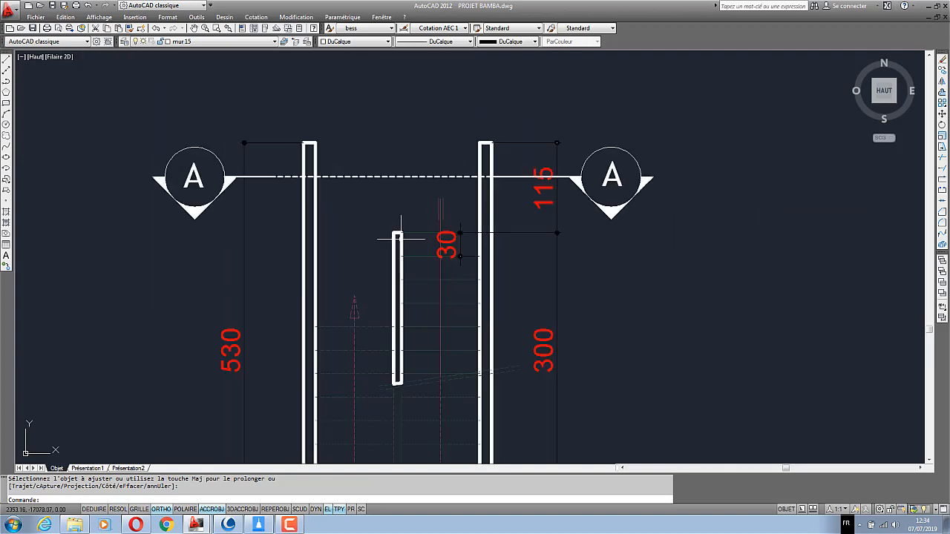
pyautogui.scroll(-5, 471, 199)
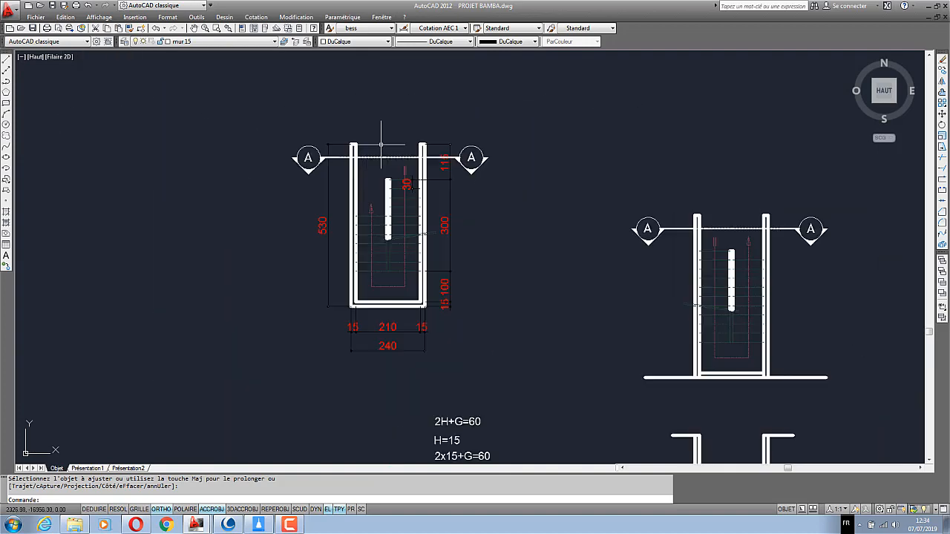
pyautogui.scroll(3, 386, 154)
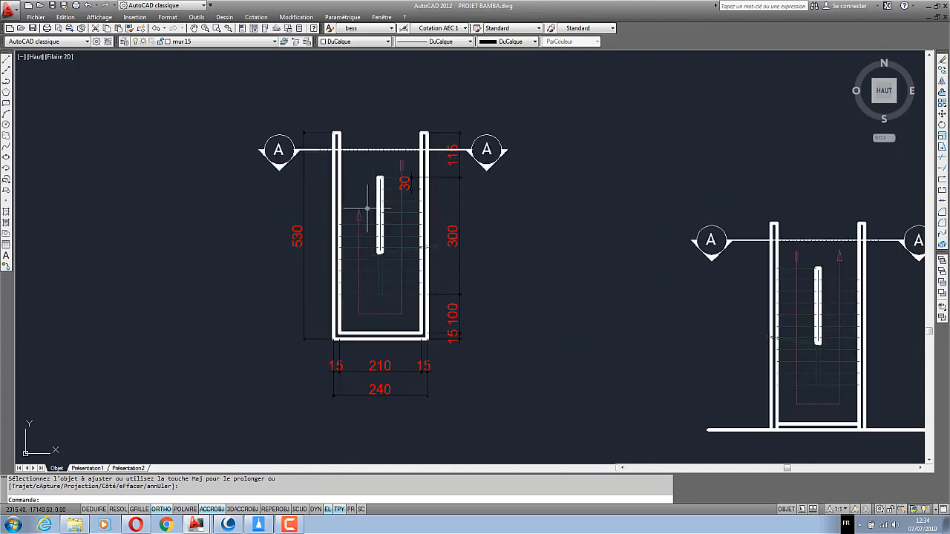
pyautogui.scroll(-3, 331, 152)
pyautogui.scroll(5, 511, 365)
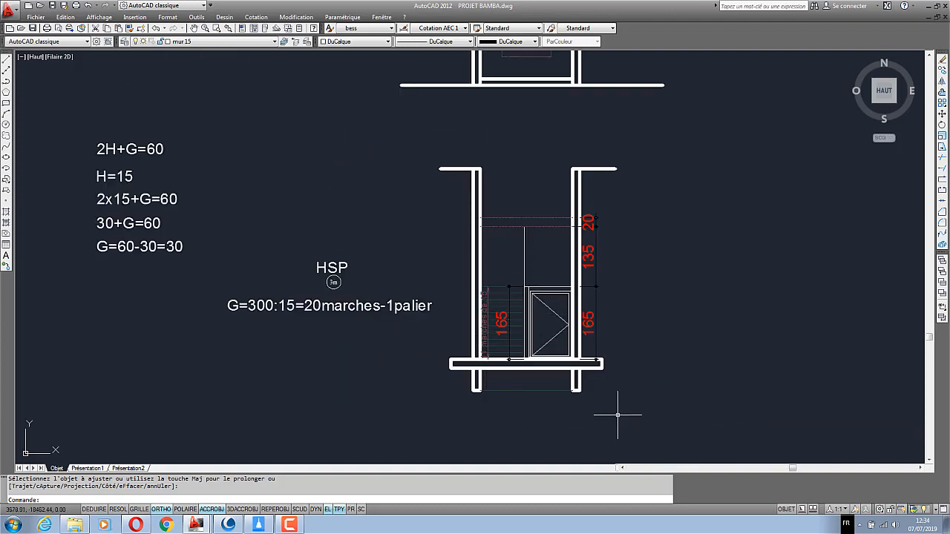
pyautogui.scroll(2, 629, 381)
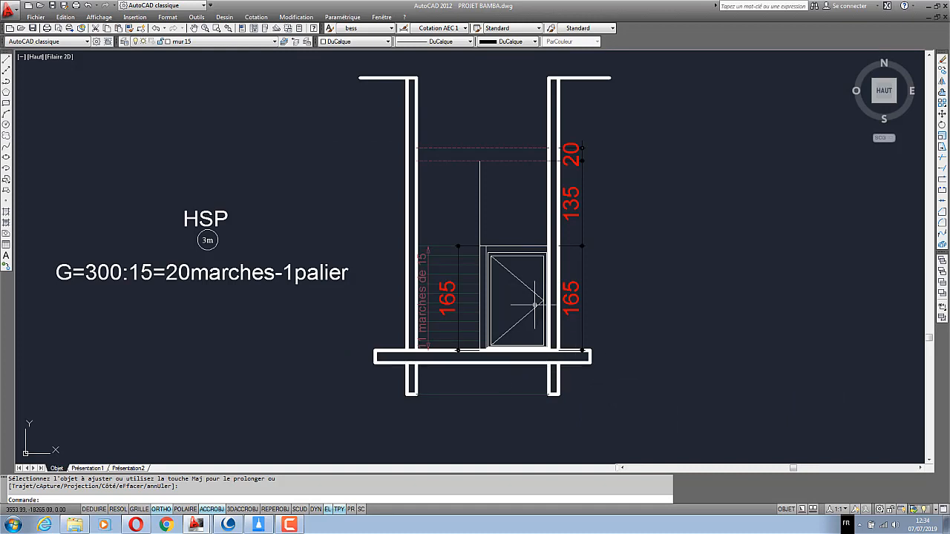
pyautogui.scroll(-4, 484, 389)
pyautogui.scroll(3, 476, 112)
pyautogui.scroll(-5, 486, 265)
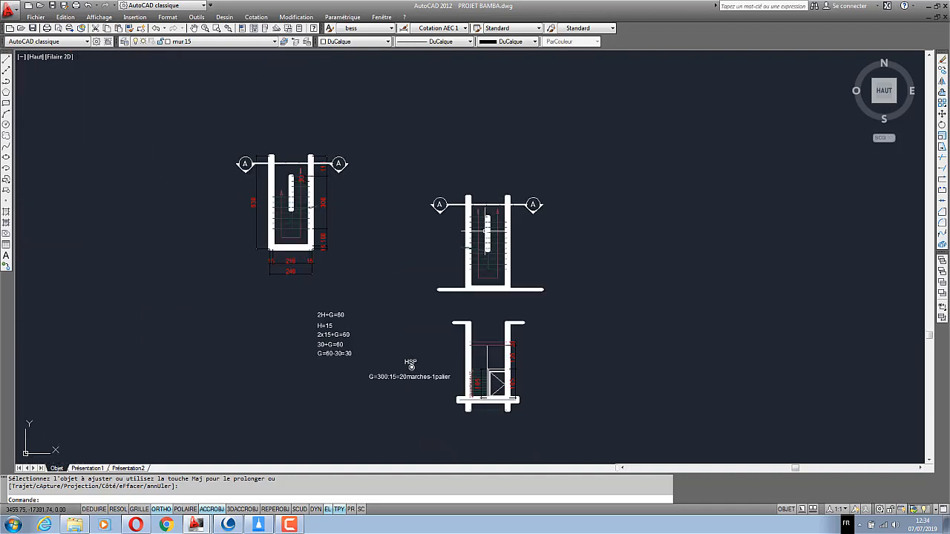
# Rotate the A-A section mark on the copied stair plan by 270° so that its line runs vertically
pyautogui.scroll(3, 488, 218)
pyautogui.click(608, 228)
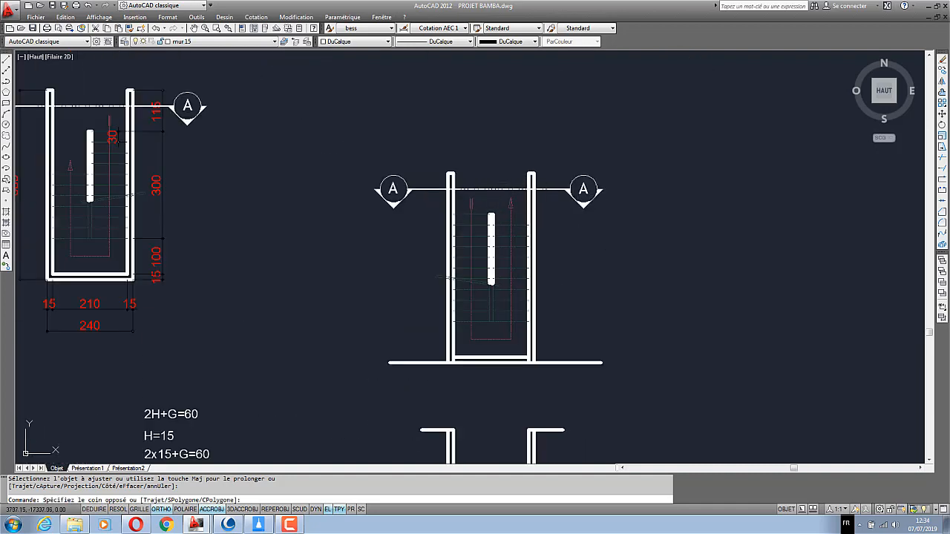
pyautogui.click(562, 159)
pyautogui.scroll(2, 424, 209)
pyautogui.click(432, 220)
pyautogui.click(366, 142)
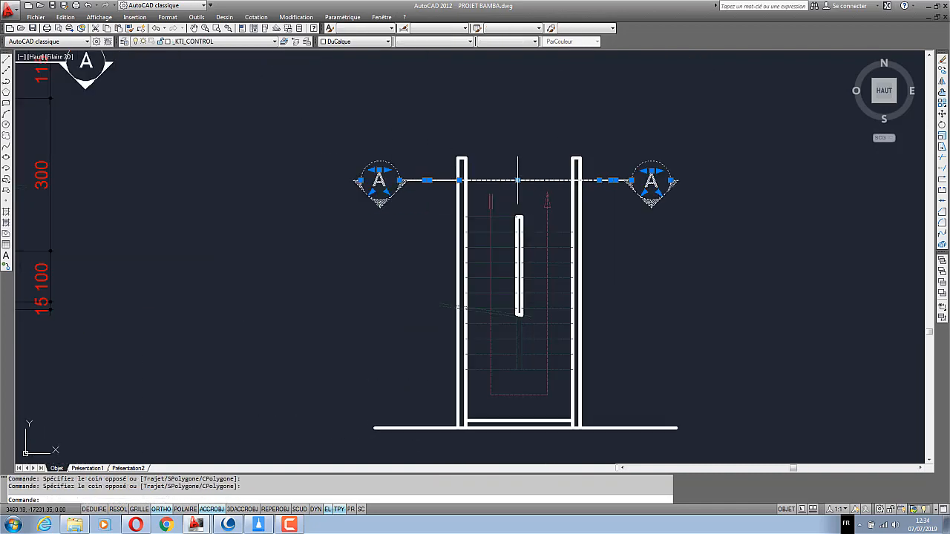
pyautogui.rightClick(533, 154)
pyautogui.click(564, 260)
pyautogui.click(670, 250)
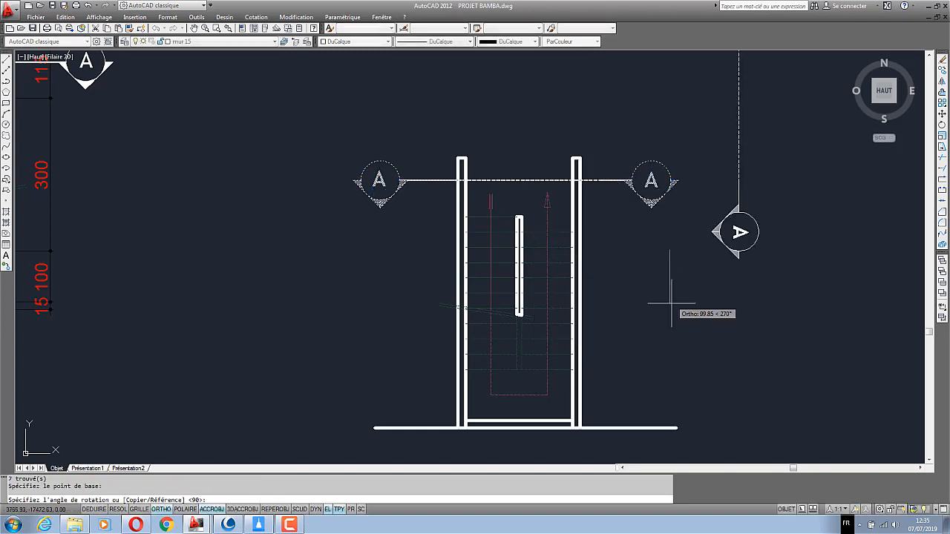
pyautogui.click(672, 303)
# Move the rotated A-A section mark freely, with Ortho off, onto the right-hand flight of the copied stair plan
pyautogui.scroll(-1, 669, 304)
pyautogui.click(741, 300)
pyautogui.scroll(-8, 740, 300)
pyautogui.click(720, 174)
pyautogui.rightClick(698, 134)
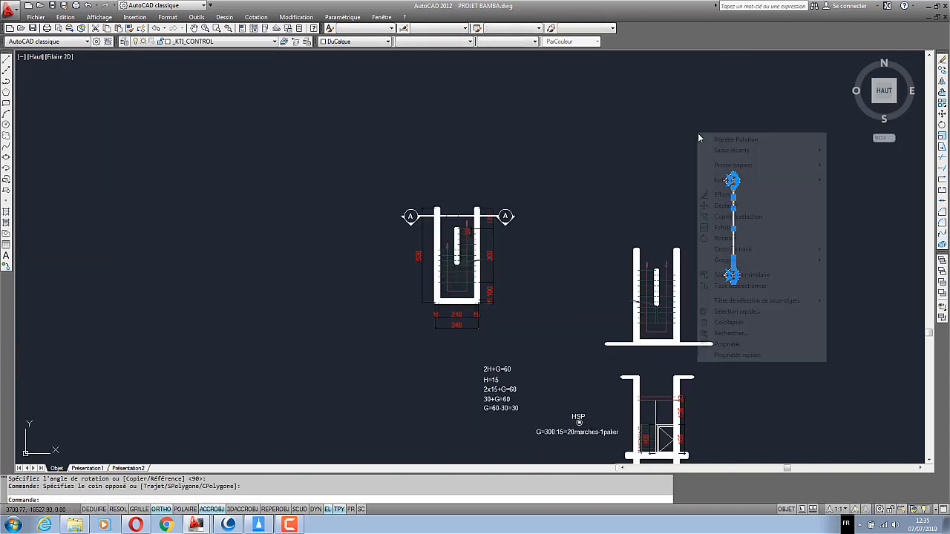
pyautogui.click(724, 205)
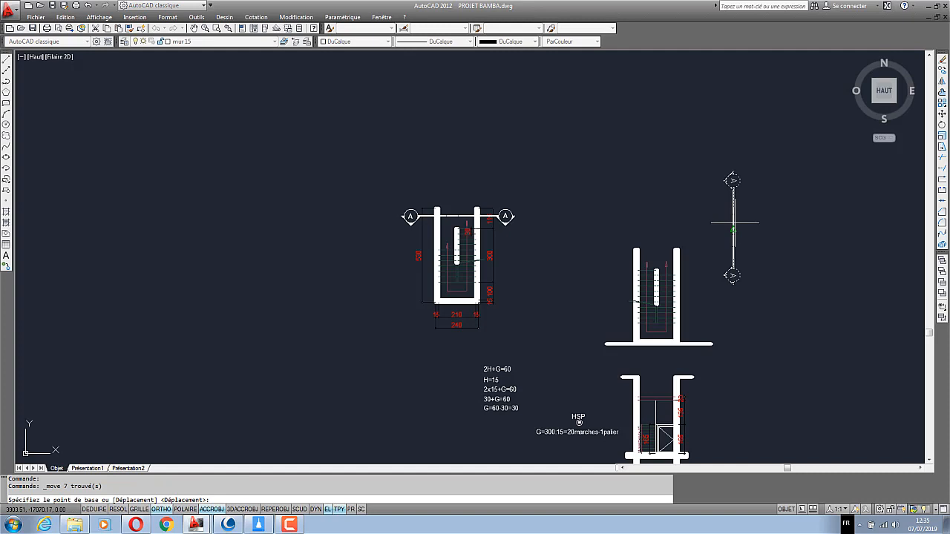
pyautogui.press('F8')
pyautogui.click(733, 227)
pyautogui.scroll(3, 668, 308)
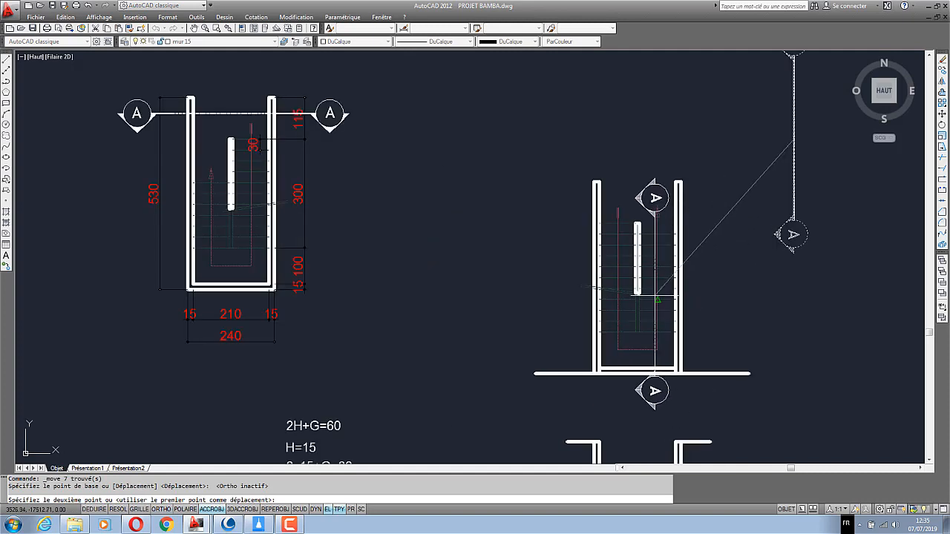
pyautogui.scroll(3, 655, 296)
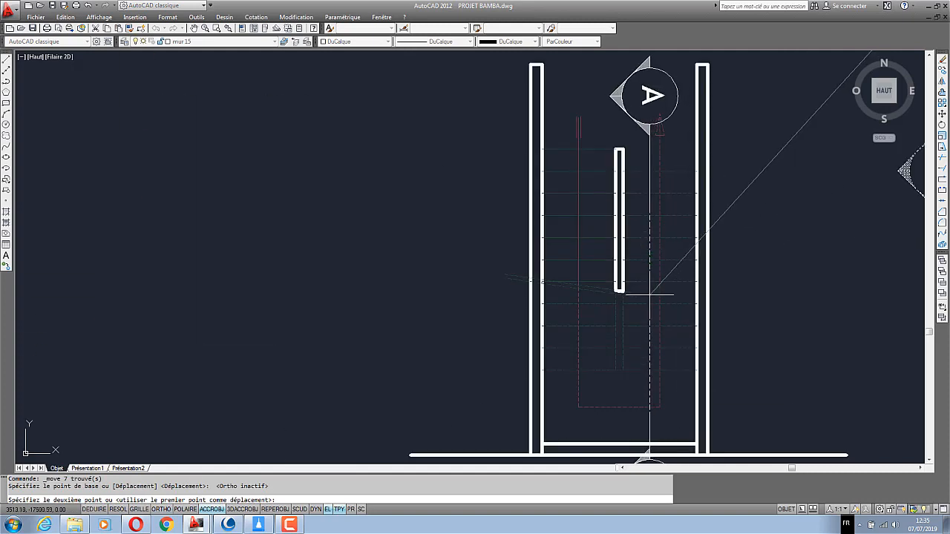
pyautogui.click(617, 254)
pyautogui.scroll(-2, 625, 248)
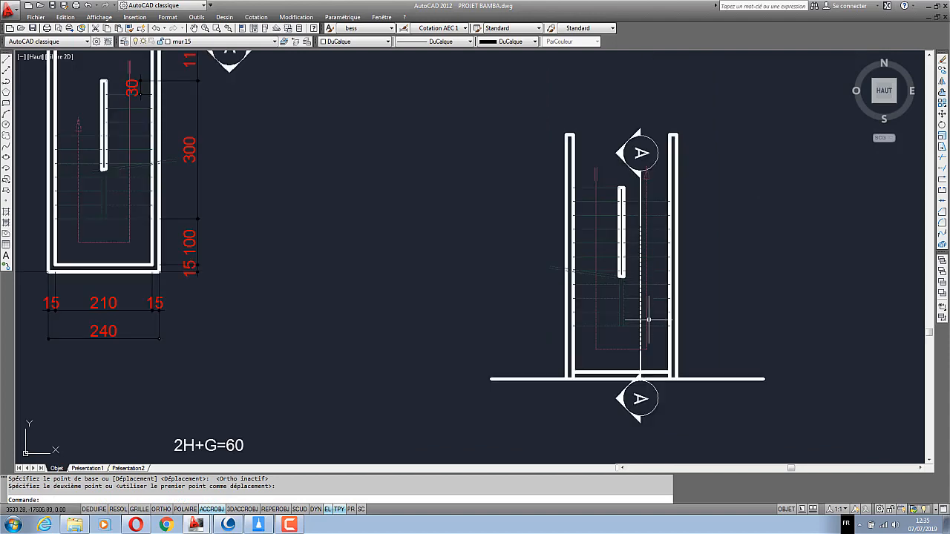
# Select the section mark's bubbles and dashed line and move them across the middle wall onto the left-hand flight
pyautogui.scroll(3, 663, 409)
pyautogui.click(682, 413)
pyautogui.click(523, 371)
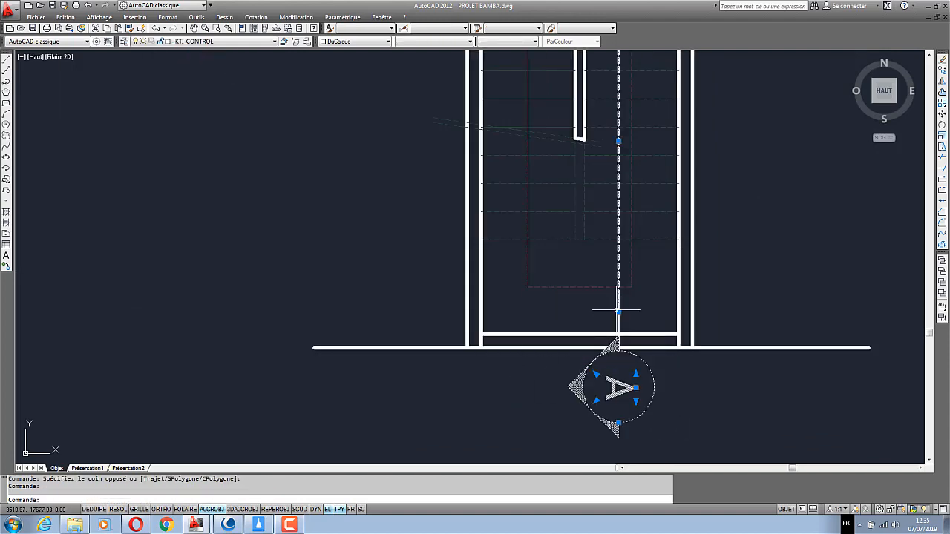
pyautogui.scroll(-4, 594, 335)
pyautogui.scroll(4, 608, 171)
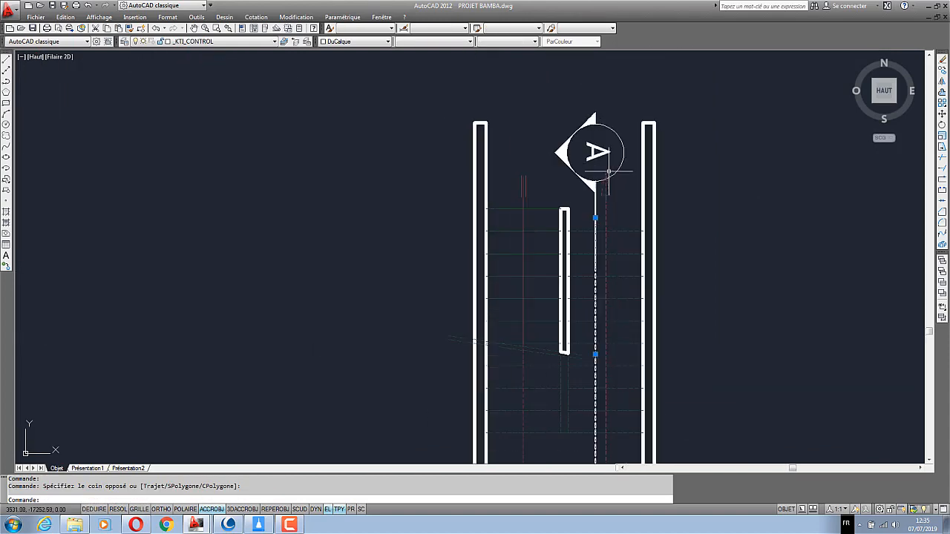
pyautogui.click(621, 170)
pyautogui.click(562, 99)
pyautogui.rightClick(553, 120)
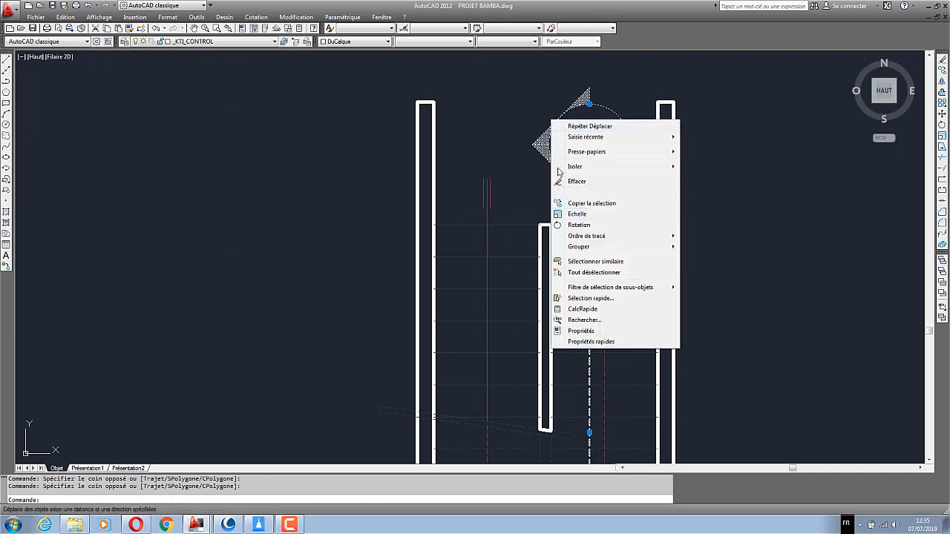
pyautogui.click(511, 125)
pyautogui.click(524, 149)
pyautogui.click(590, 206)
pyautogui.rightClick(539, 179)
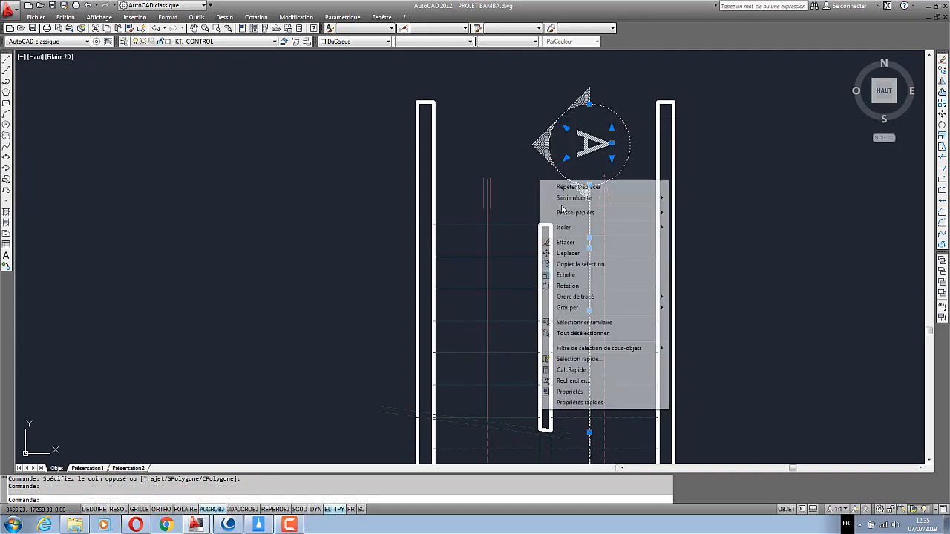
pyautogui.click(572, 252)
pyautogui.click(743, 219)
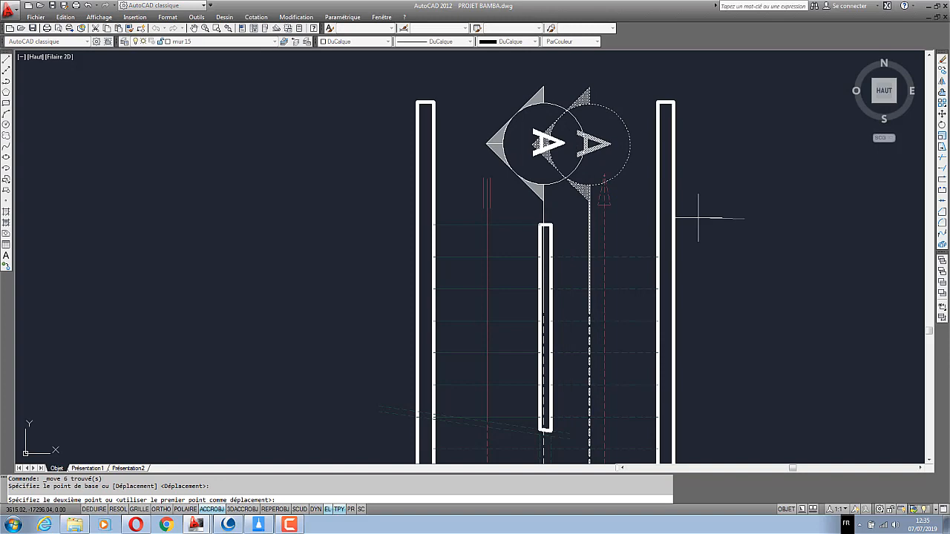
pyautogui.click(659, 214)
pyautogui.scroll(-4, 654, 178)
pyautogui.scroll(1, 594, 296)
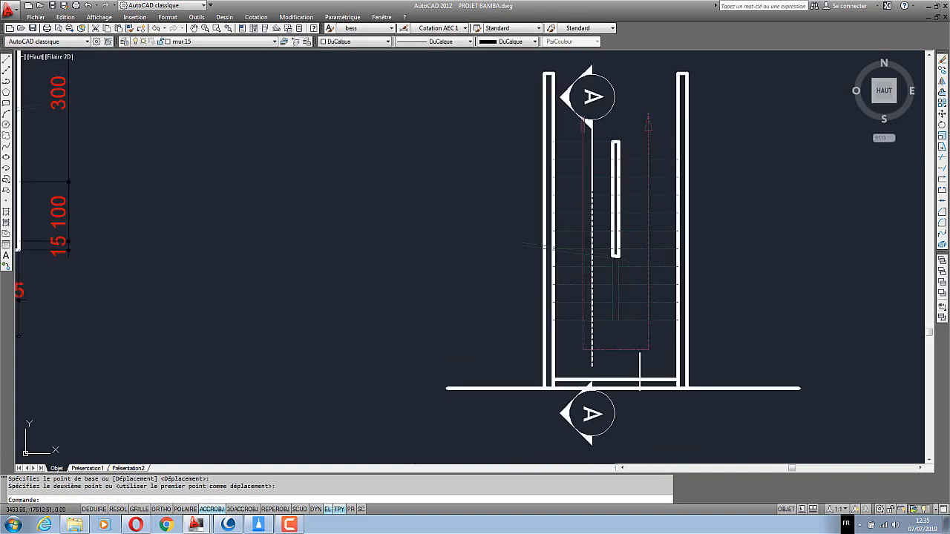
# Move the section mark's remaining short solid segment to the lower end of the dashed line on the left-hand flight
pyautogui.scroll(4, 615, 382)
pyautogui.click(616, 382)
pyautogui.click(584, 354)
pyautogui.rightClick(584, 353)
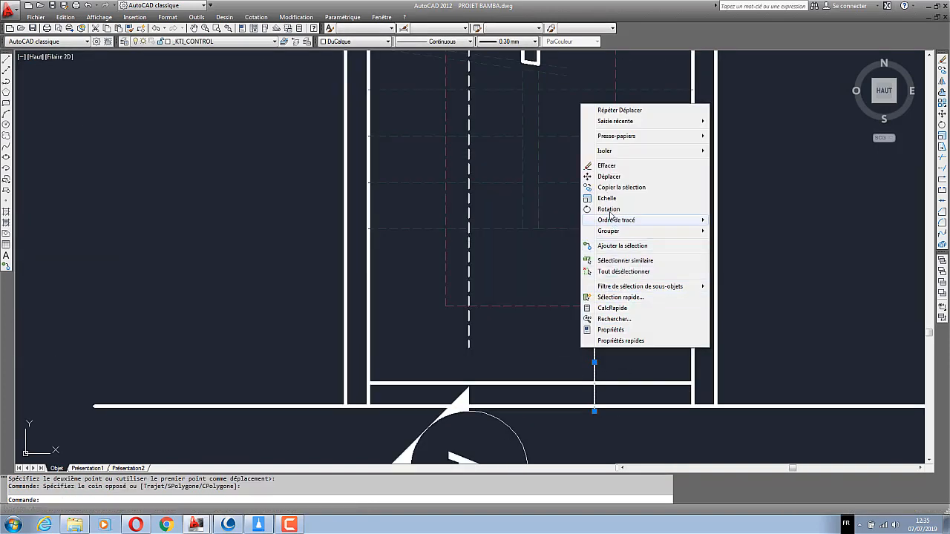
pyautogui.click(602, 173)
pyautogui.click(594, 314)
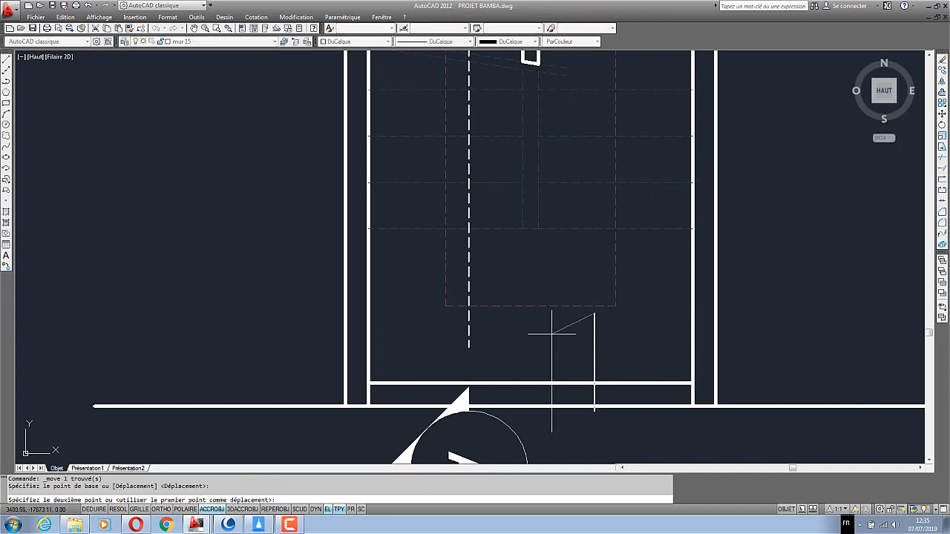
pyautogui.click(469, 344)
pyautogui.scroll(-3, 455, 373)
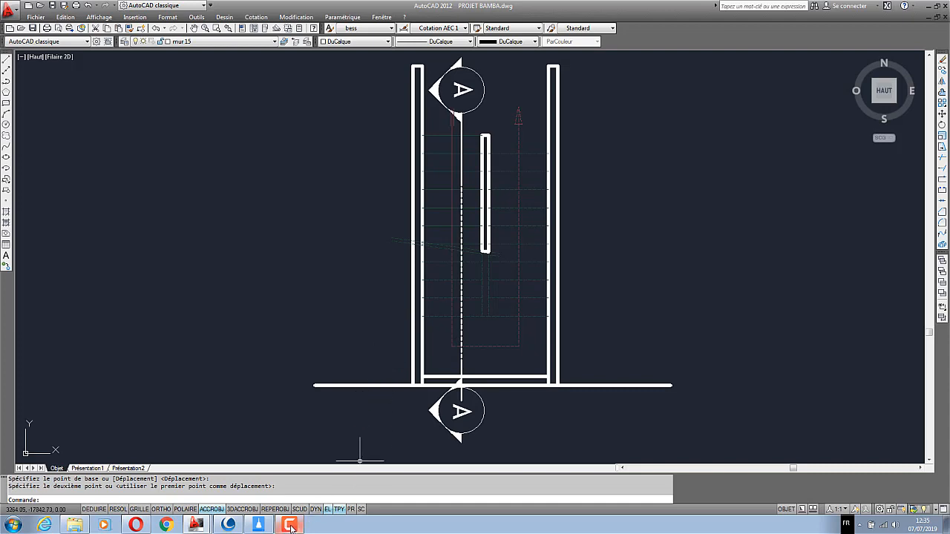
pyautogui.moveTo(291, 526)
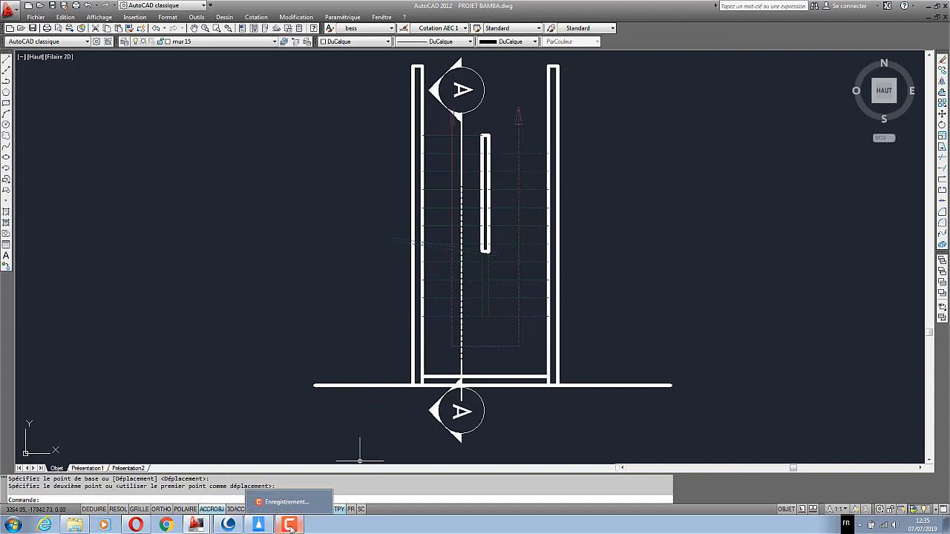
pyautogui.click(290, 525)
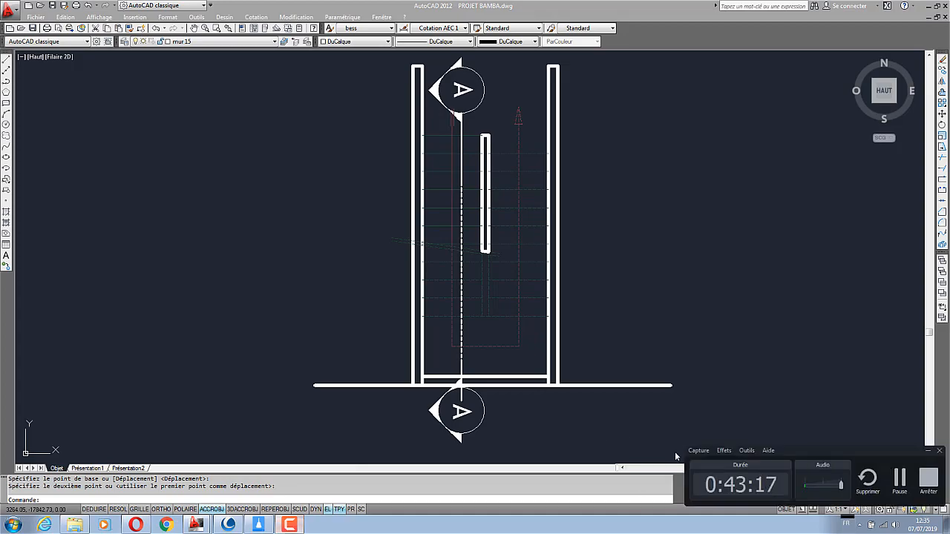